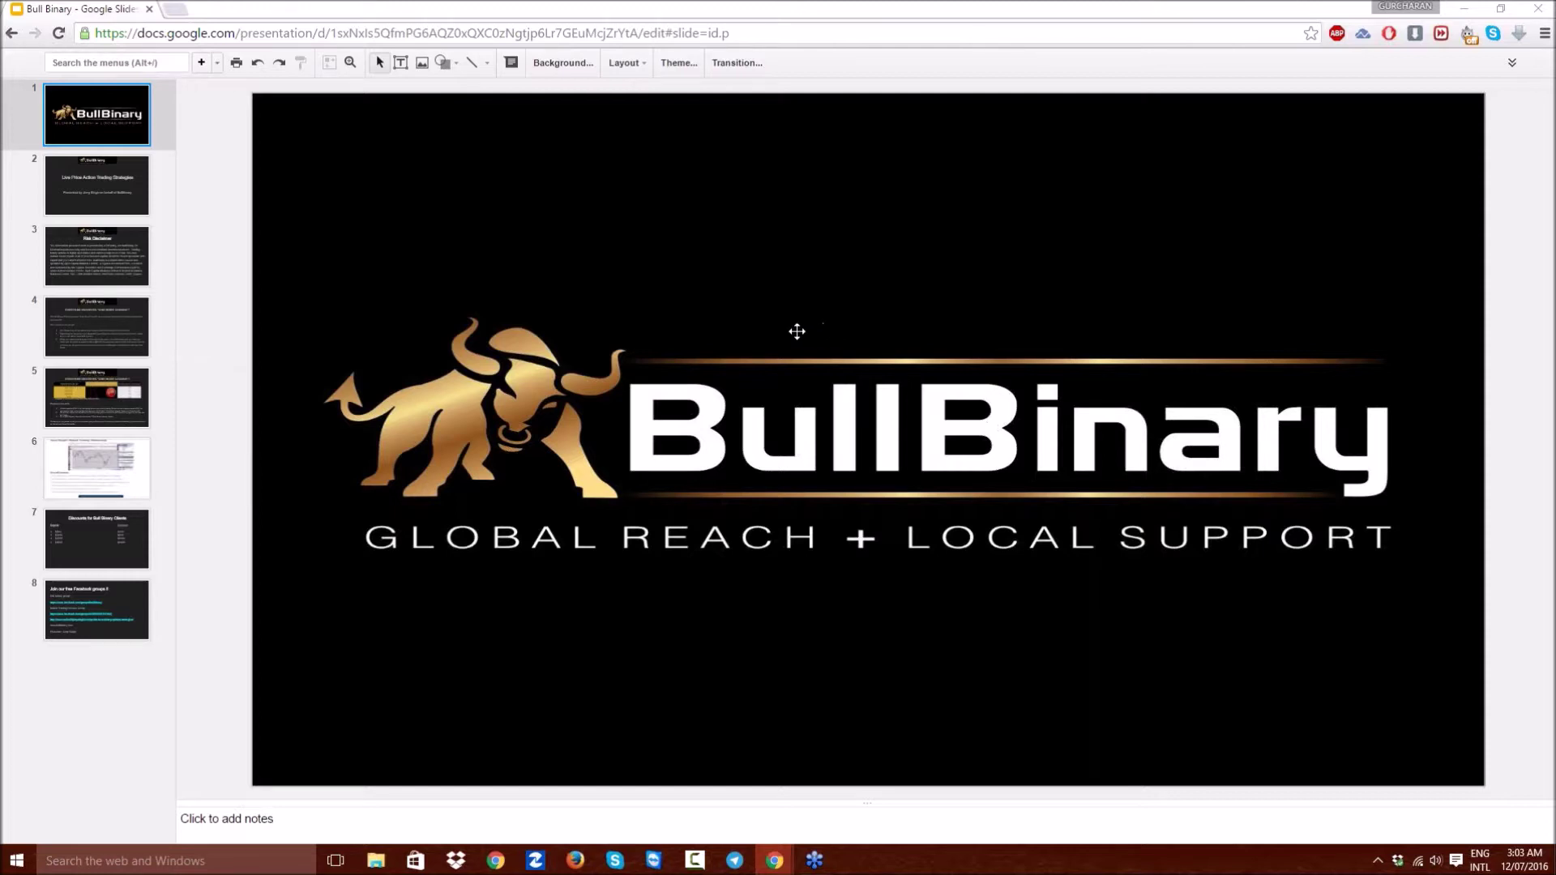
- Show the Live Price Action Trading Strategies slide, followed by the Risk Disclaimer slide
{"action": "left_click", "coordinate": [109, 190]}
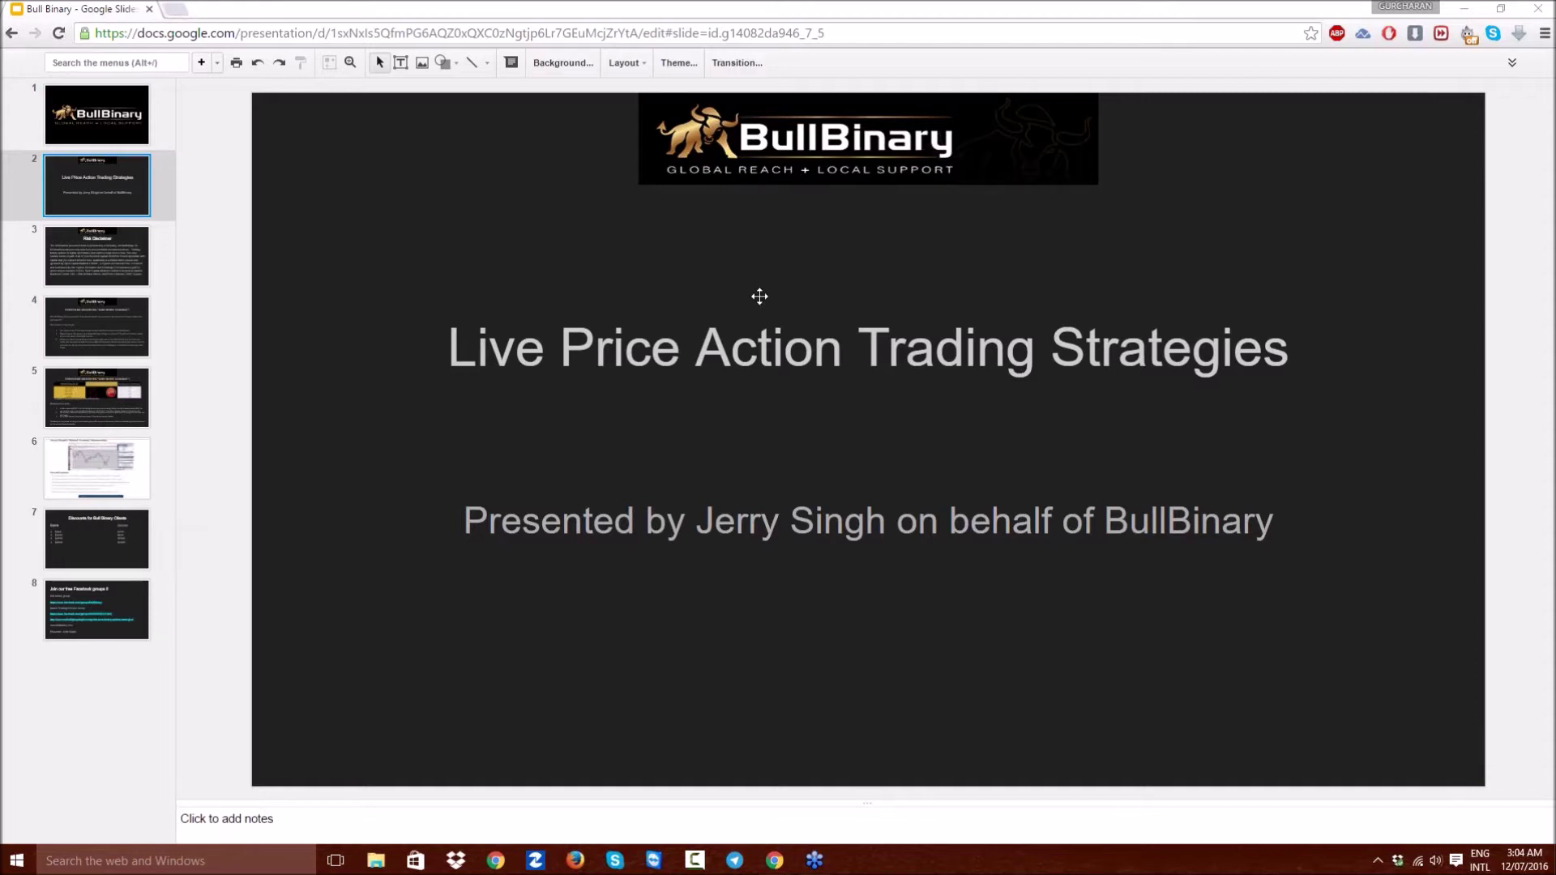
{"action": "left_click", "coordinate": [128, 259]}
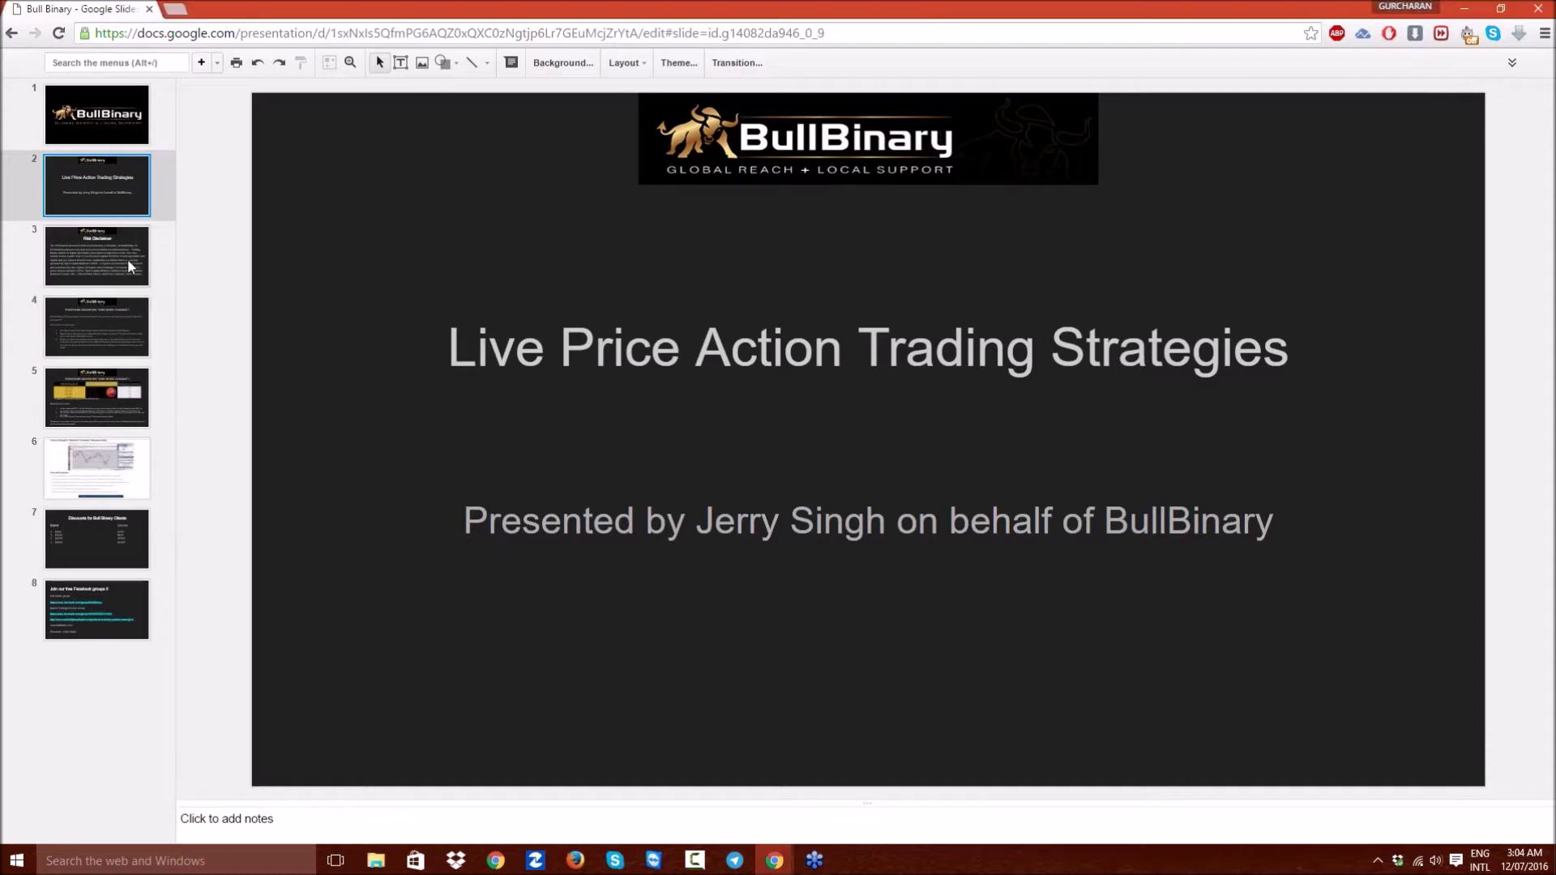
{"action": "left_click", "coordinate": [128, 260]}
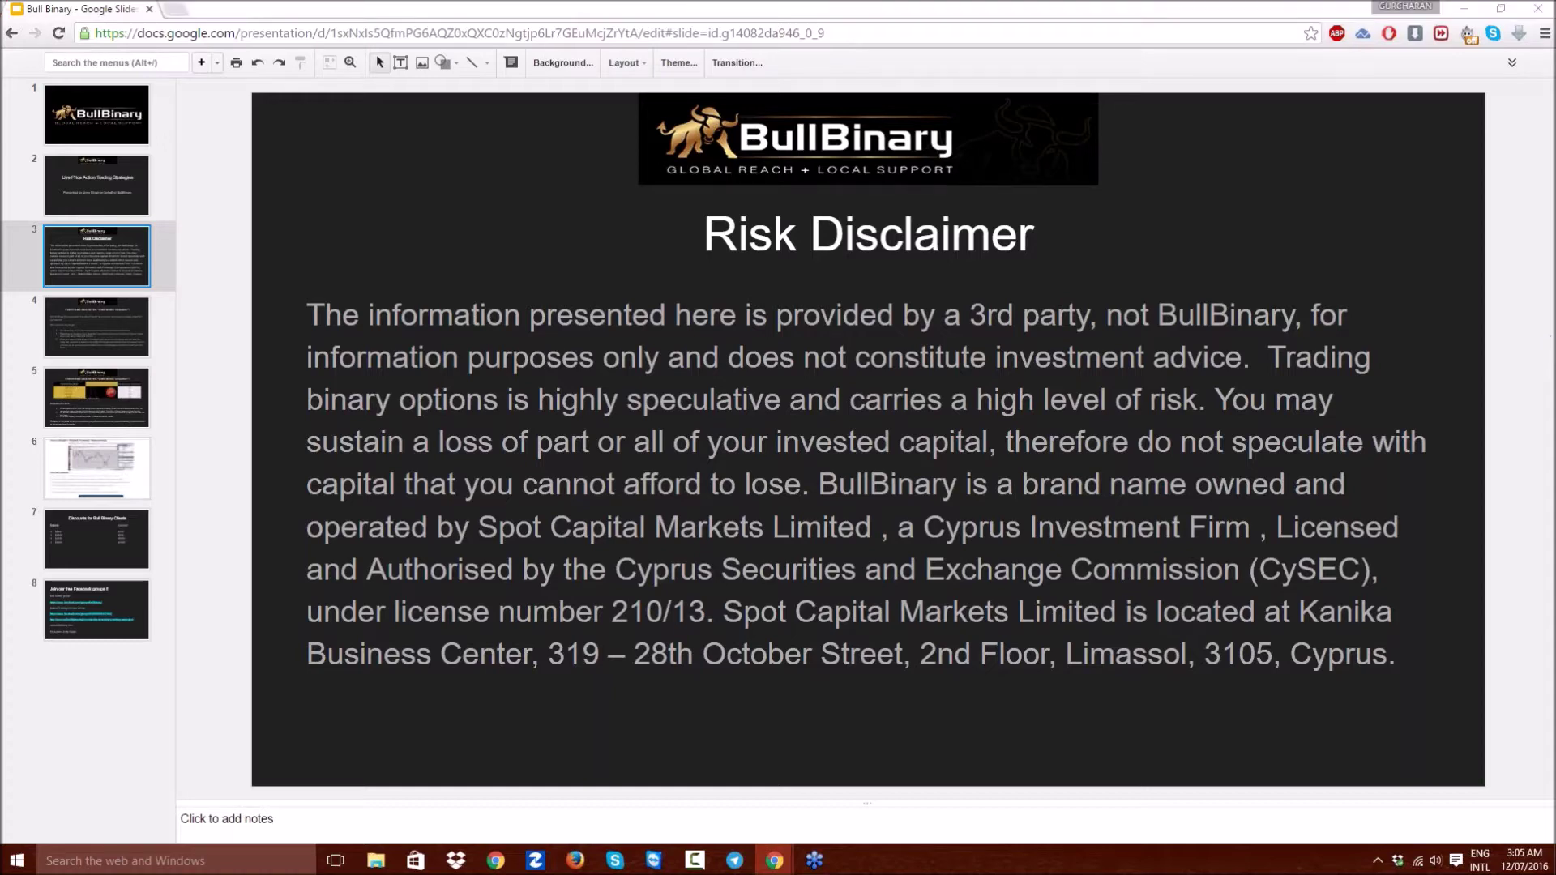
- Switch to TradingView in the presentation's browser window and open the full EURUSD chart
{"action": "left_click_drag", "start_coordinate": [1555, 48], "coordinate": [1024, 4]}
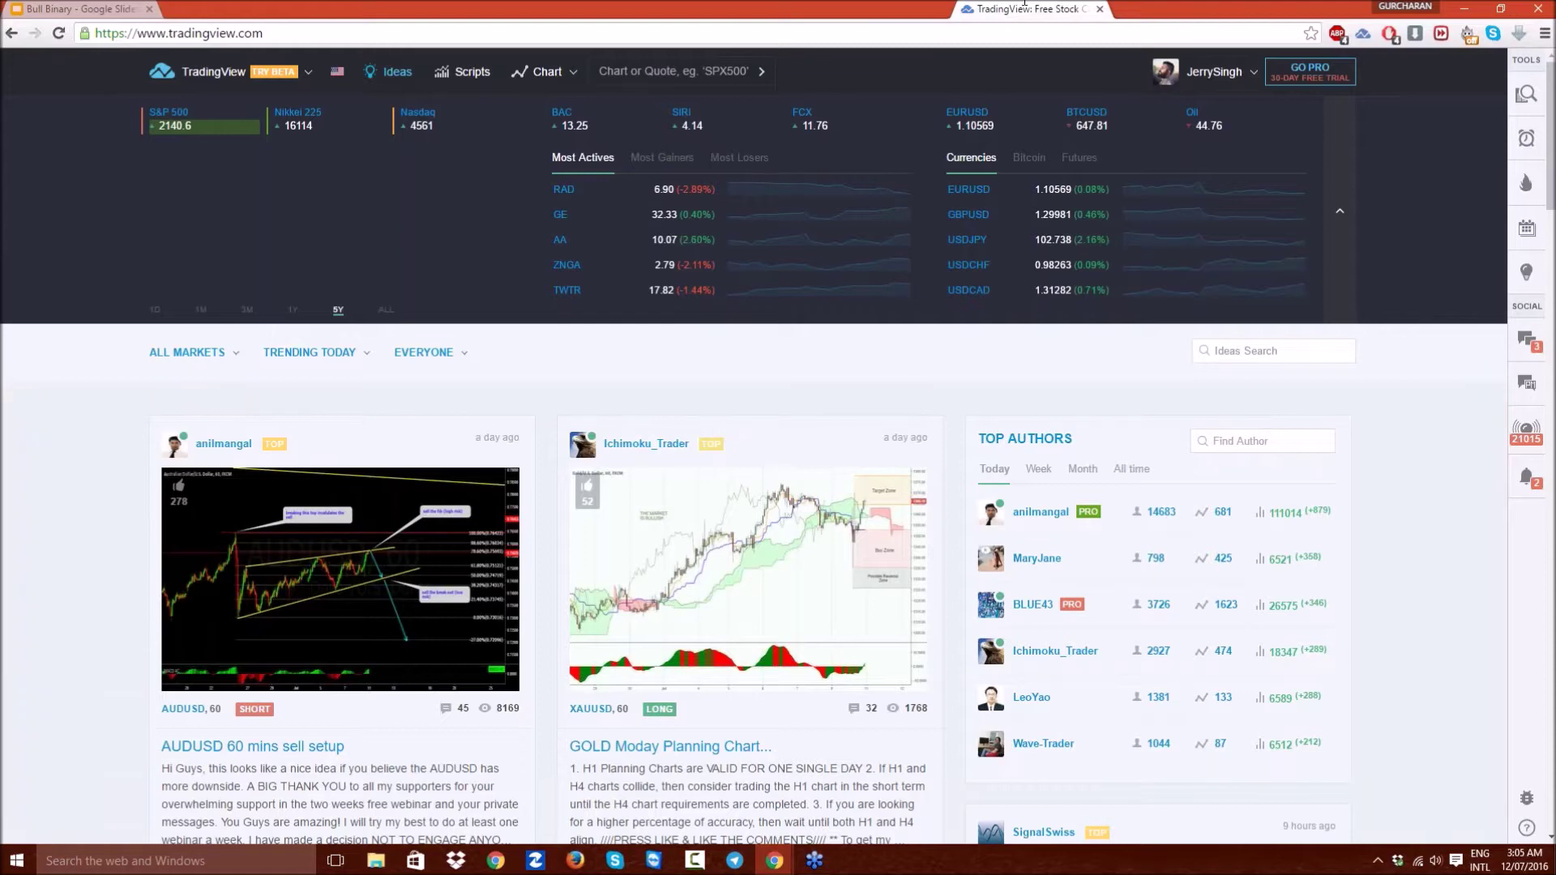
{"action": "left_click", "coordinate": [967, 119]}
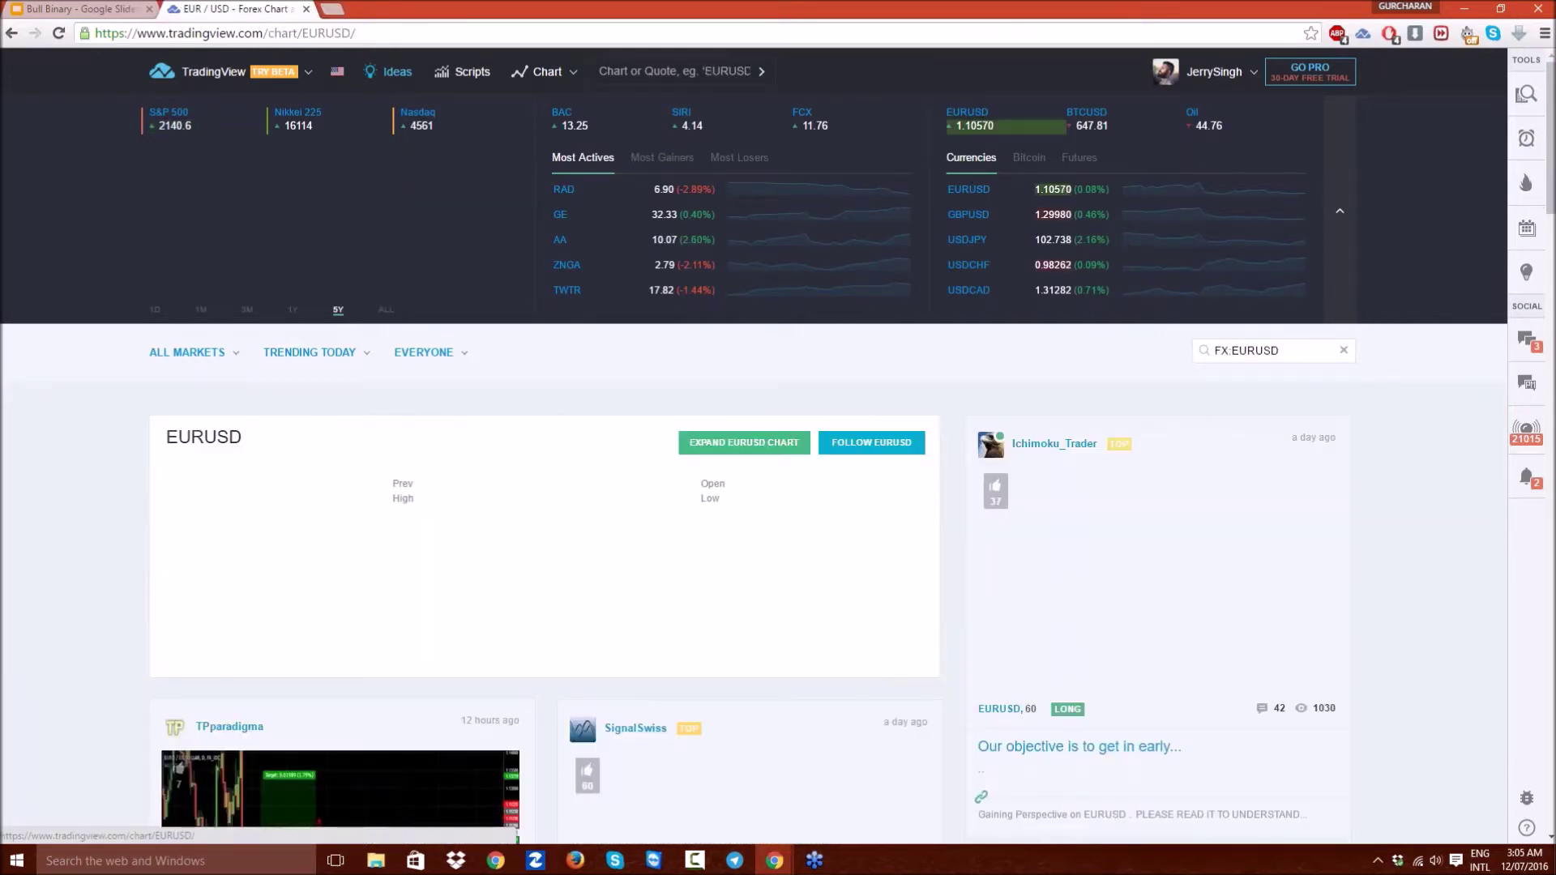
{"action": "left_click", "coordinate": [567, 289]}
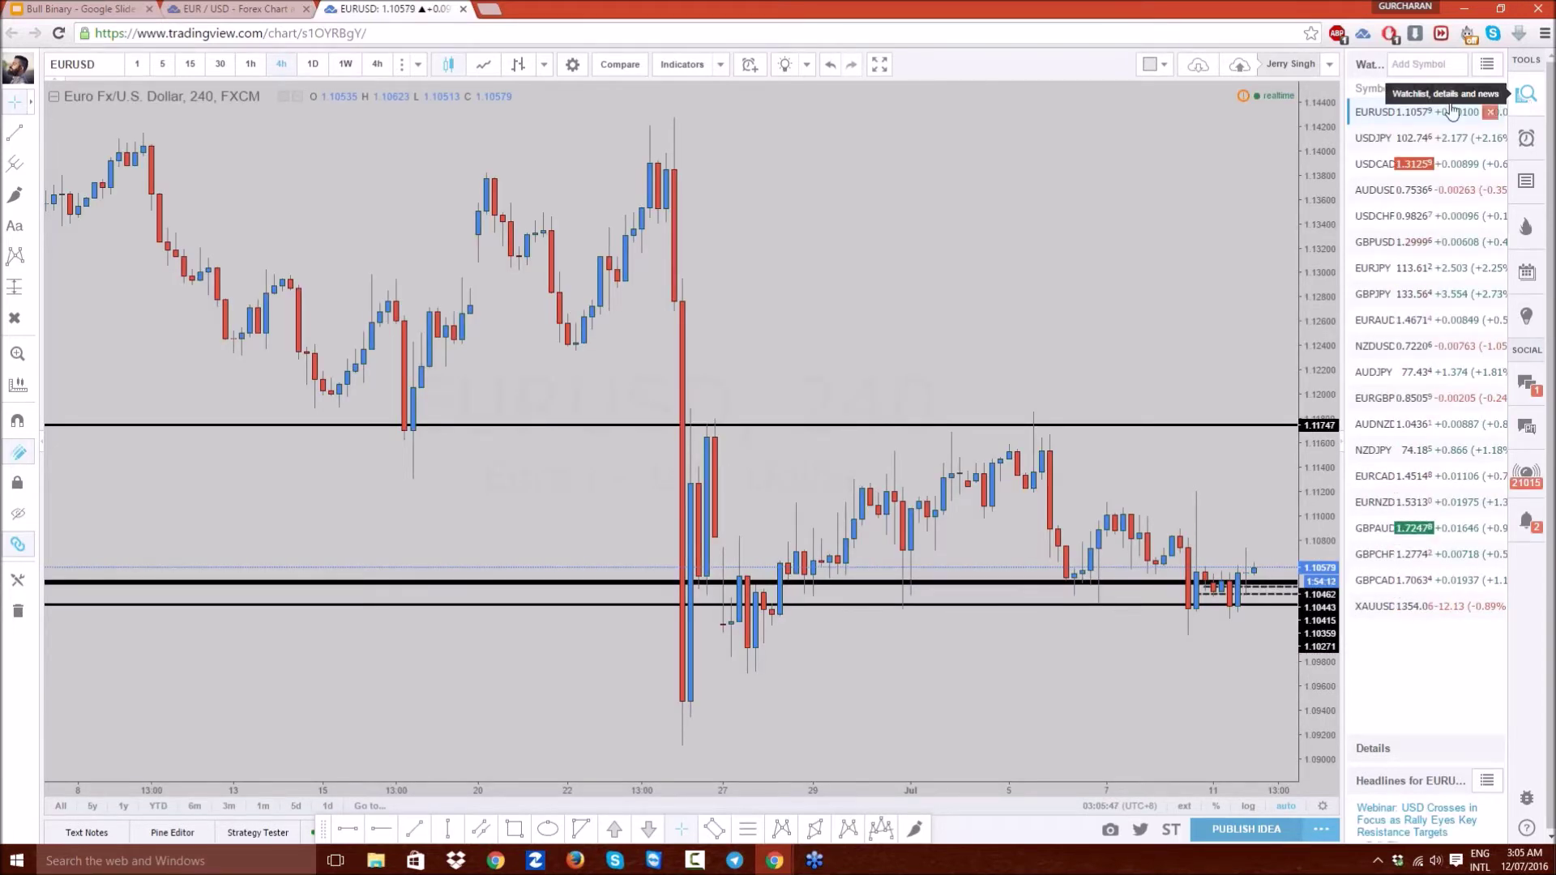
- Hide the watchlist and remove all existing drawings from the EURUSD chart
{"action": "left_click", "coordinate": [1527, 99]}
{"action": "right_click", "coordinate": [517, 216]}
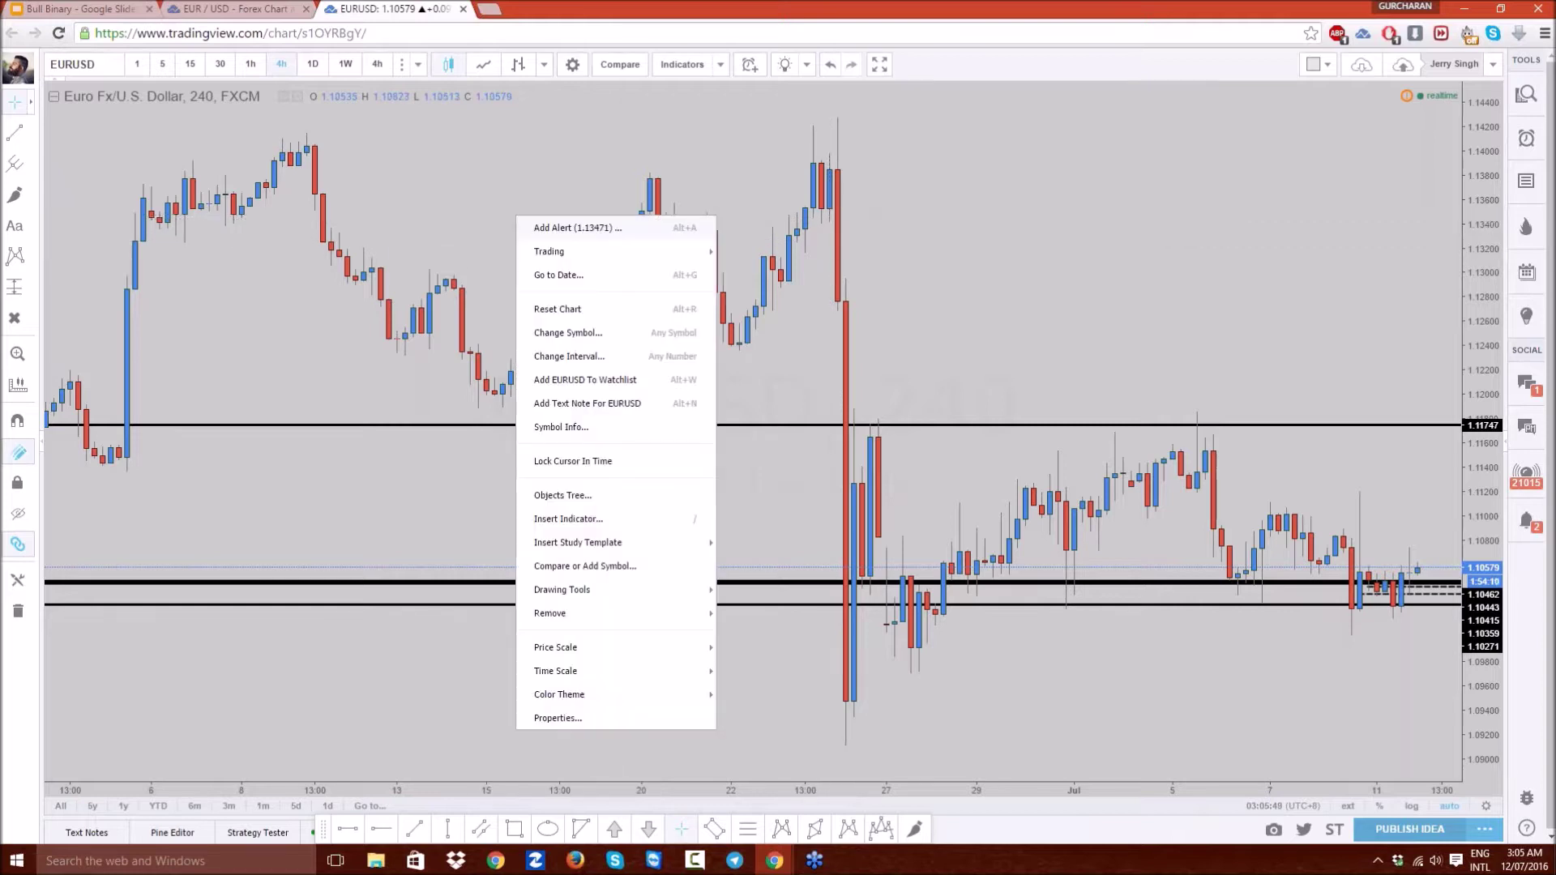
{"action": "mouse_move", "coordinate": [697, 613]}
{"action": "left_click", "coordinate": [759, 638]}
{"action": "left_click_drag", "start_coordinate": [1060, 330], "coordinate": [766, 308]}
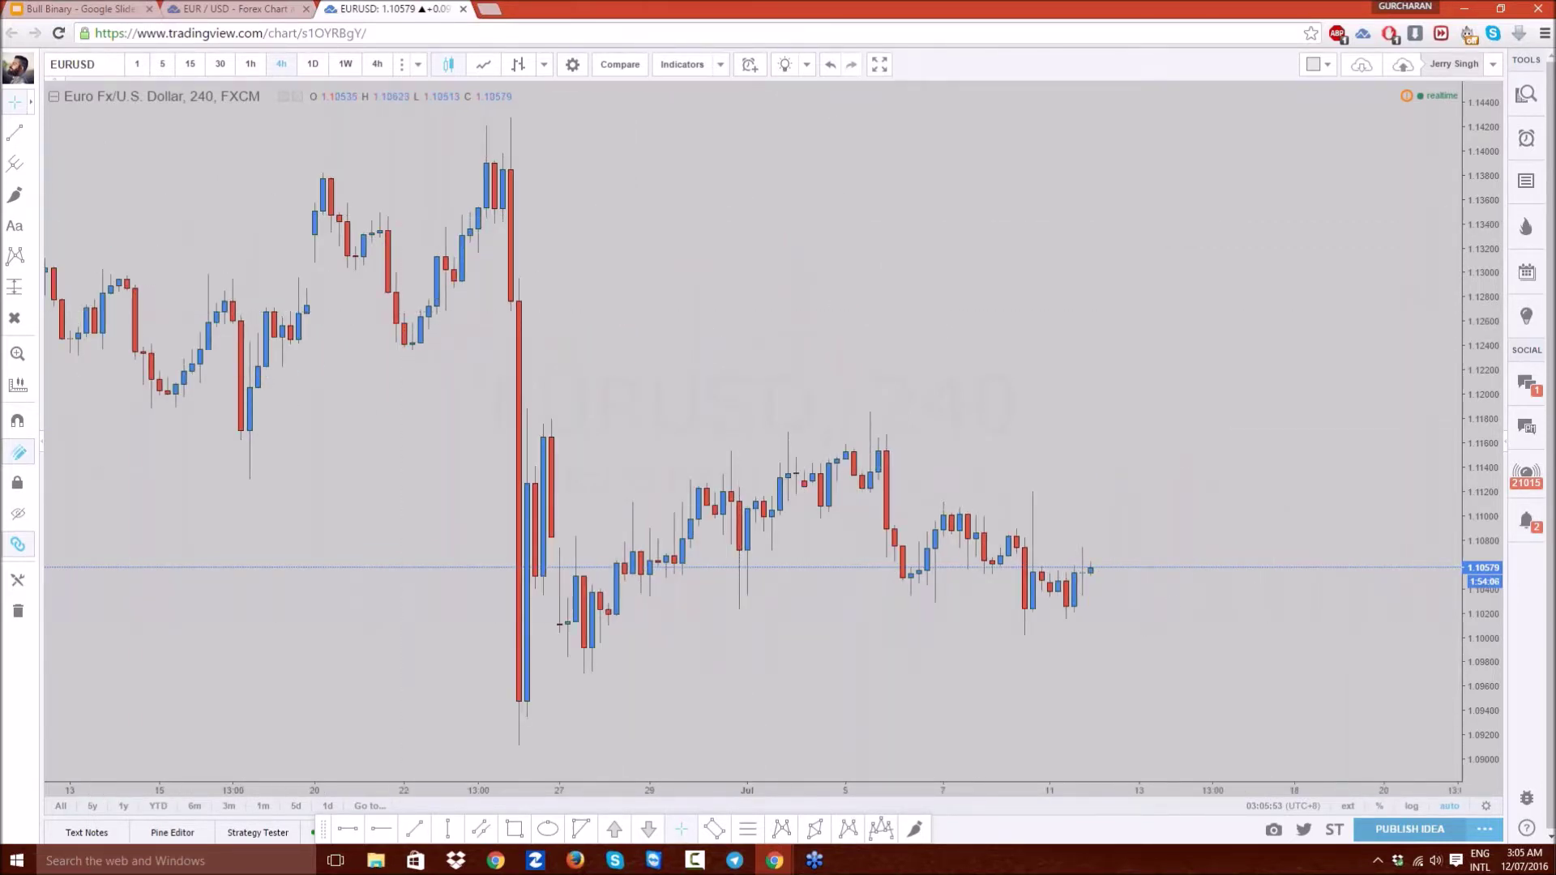
- Display EURUSD at the 1-minute interval and examine the recent price action at several scales
{"action": "left_click", "coordinate": [138, 64]}
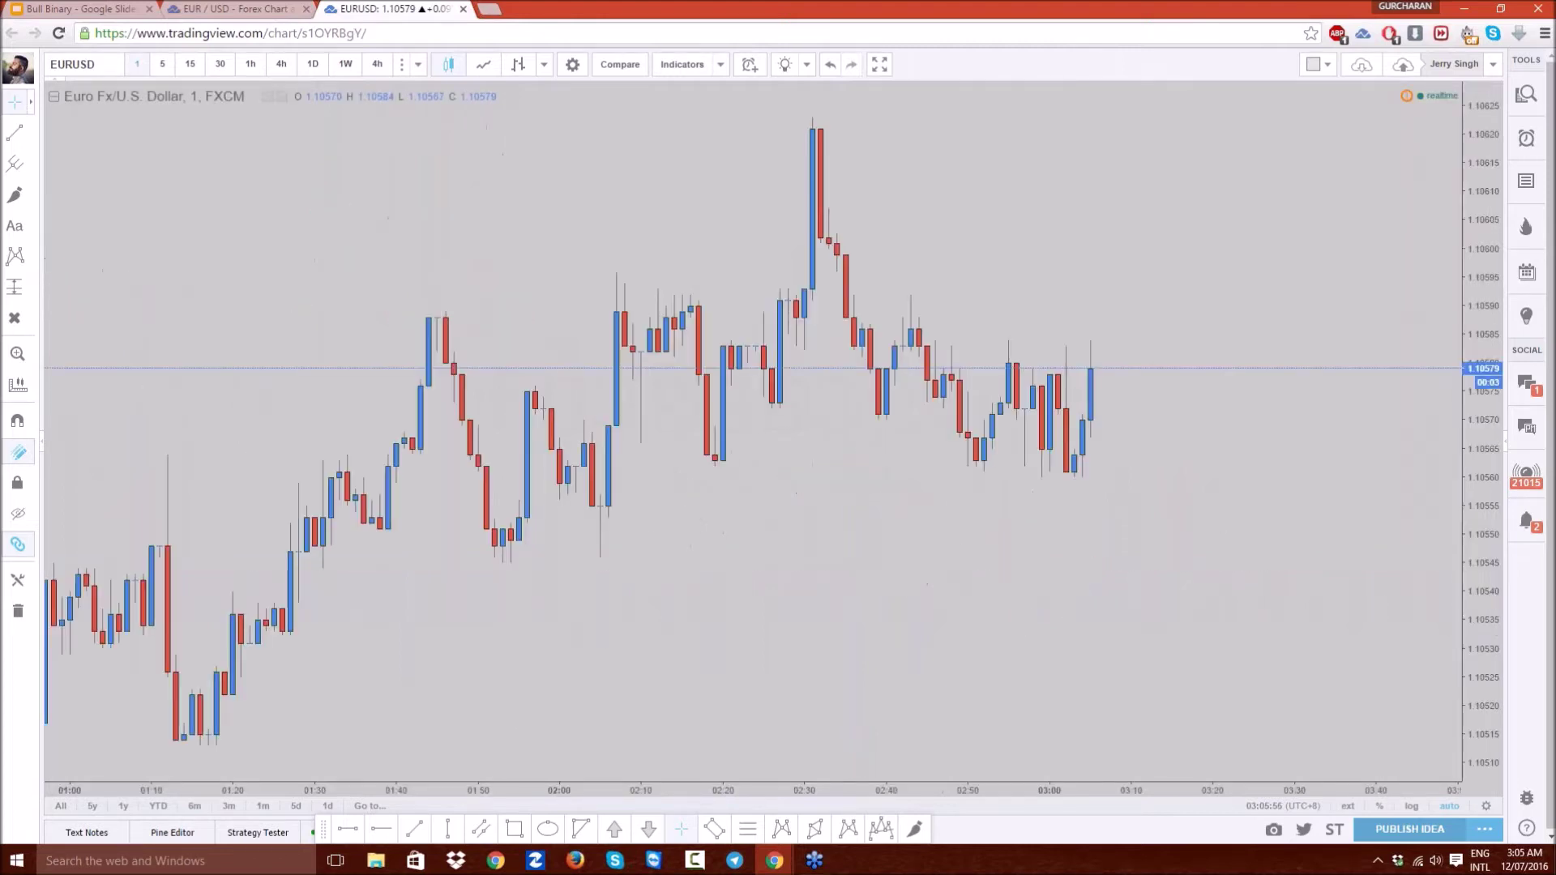
{"action": "scroll", "coordinate": [819, 371], "scroll_direction": "down", "scroll_amount": 3}
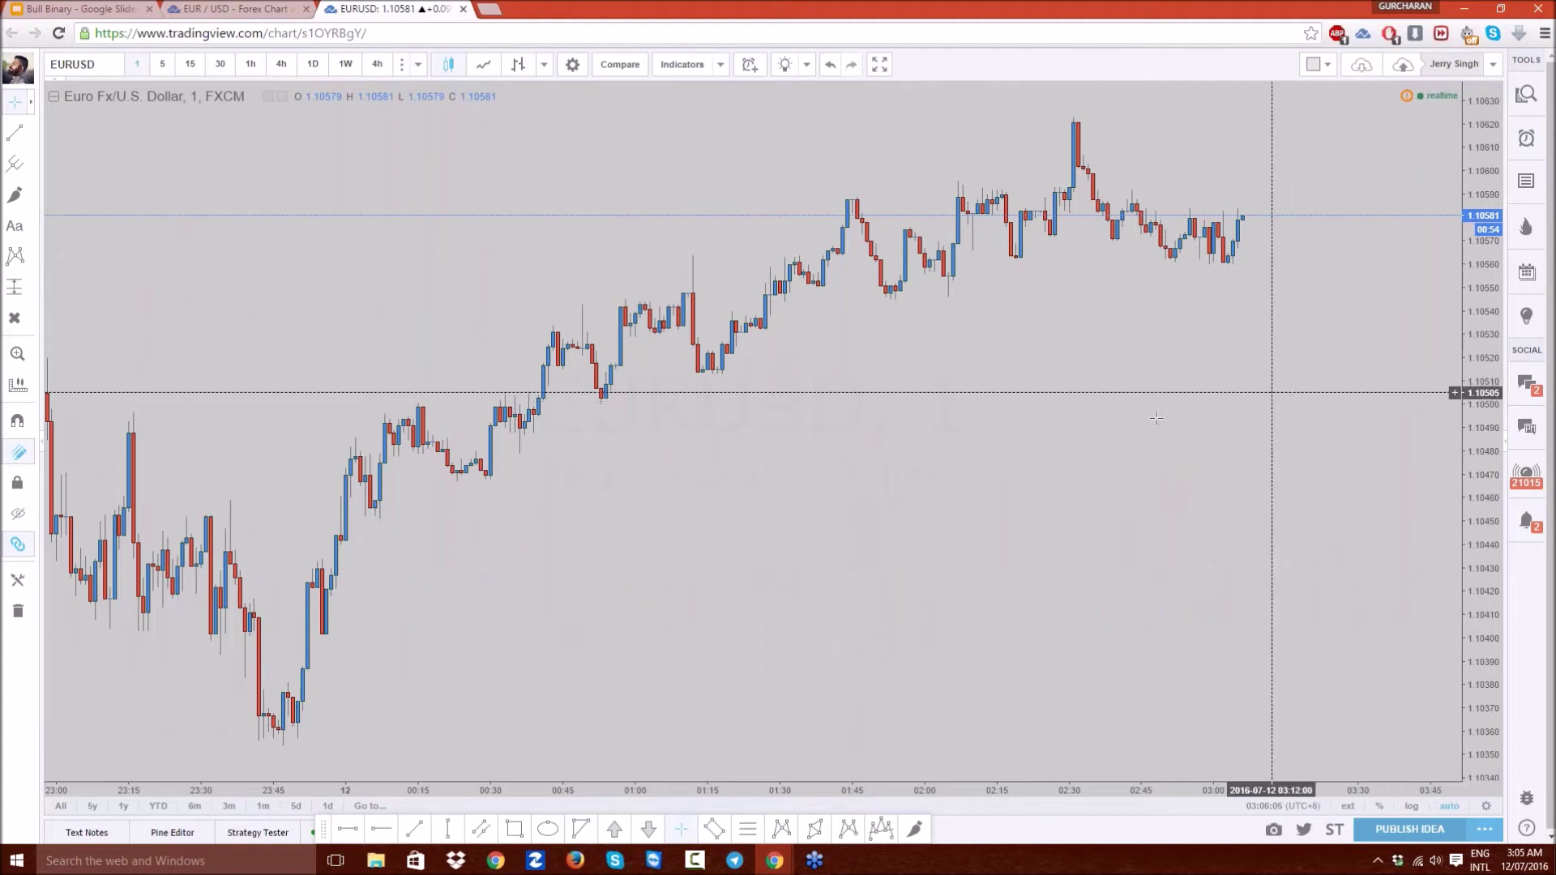
{"action": "scroll", "coordinate": [1110, 430], "scroll_direction": "down", "scroll_amount": 3}
{"action": "scroll", "coordinate": [1066, 413], "scroll_direction": "down", "scroll_amount": 2}
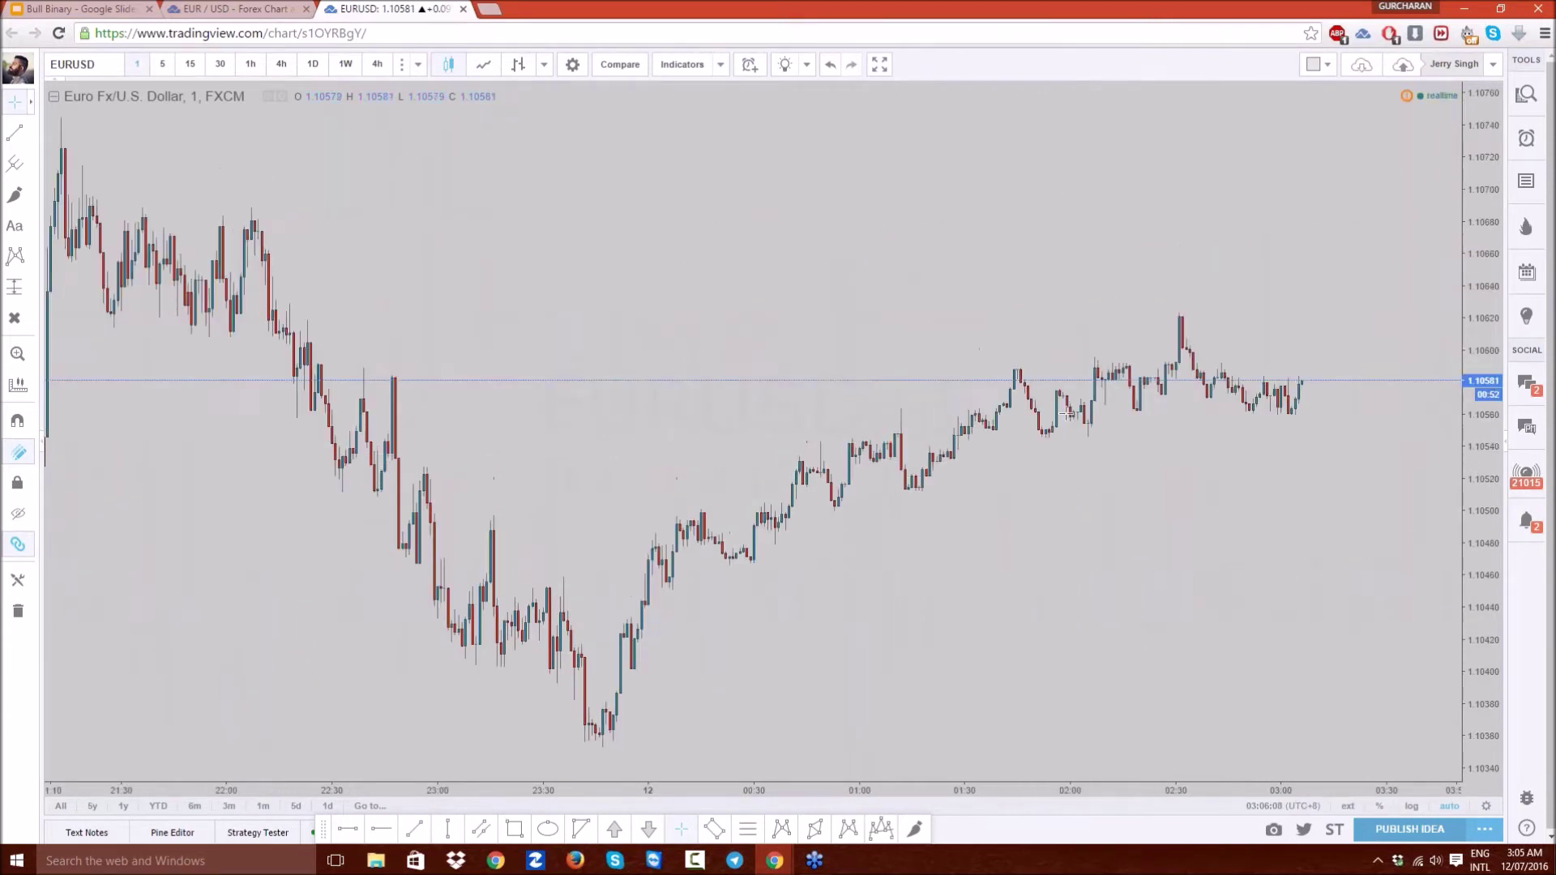
{"action": "scroll", "coordinate": [1067, 413], "scroll_direction": "up", "scroll_amount": 5}
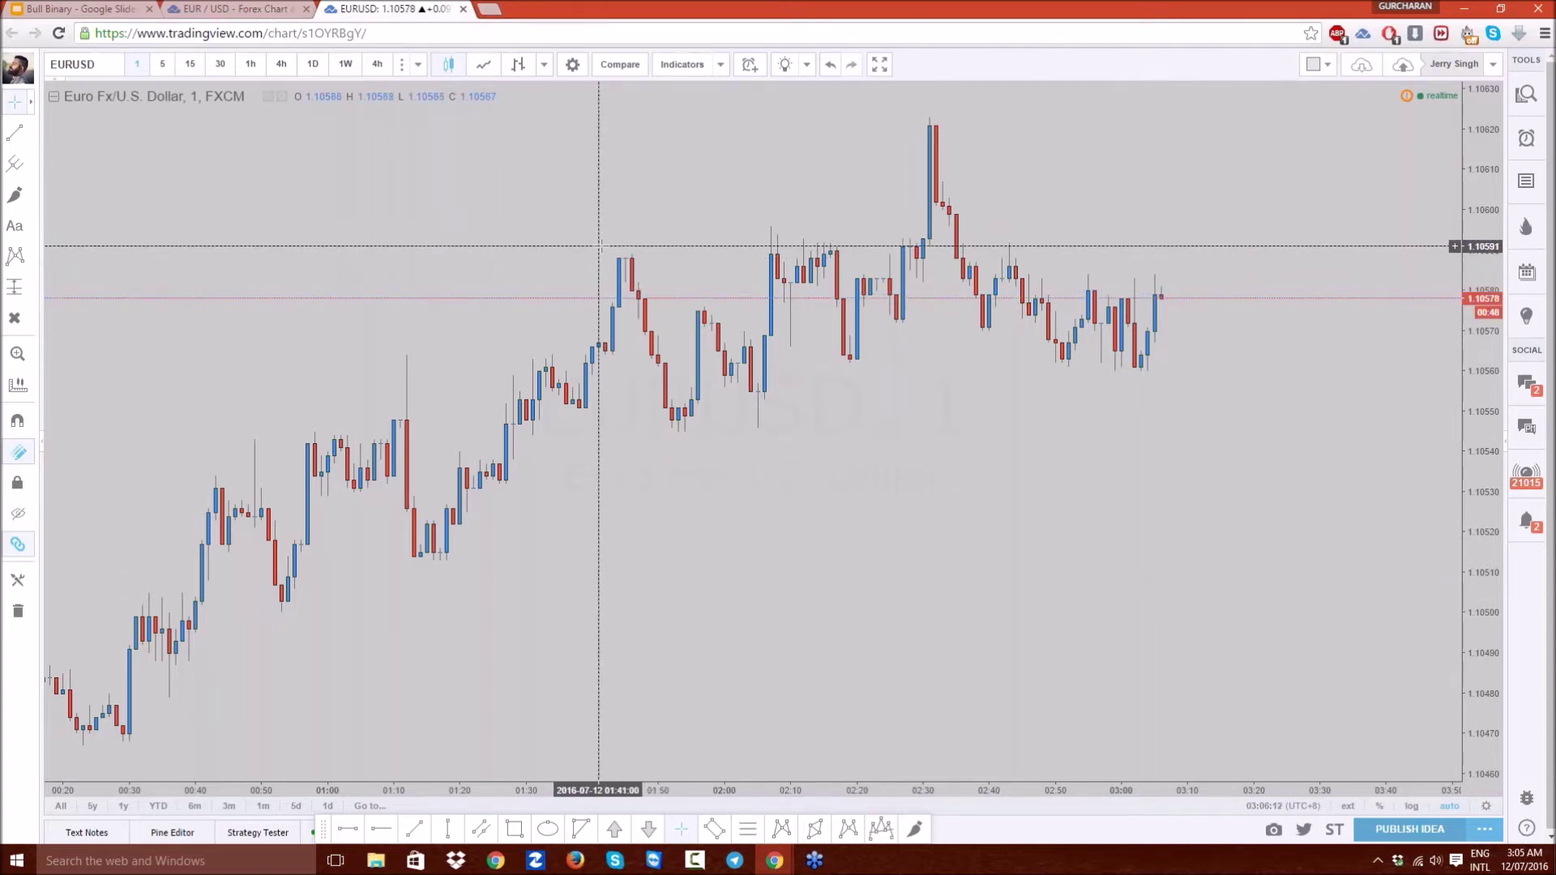
{"action": "scroll", "coordinate": [924, 340], "scroll_direction": "down", "scroll_amount": 1}
{"action": "scroll", "coordinate": [920, 355], "scroll_direction": "up", "scroll_amount": 3}
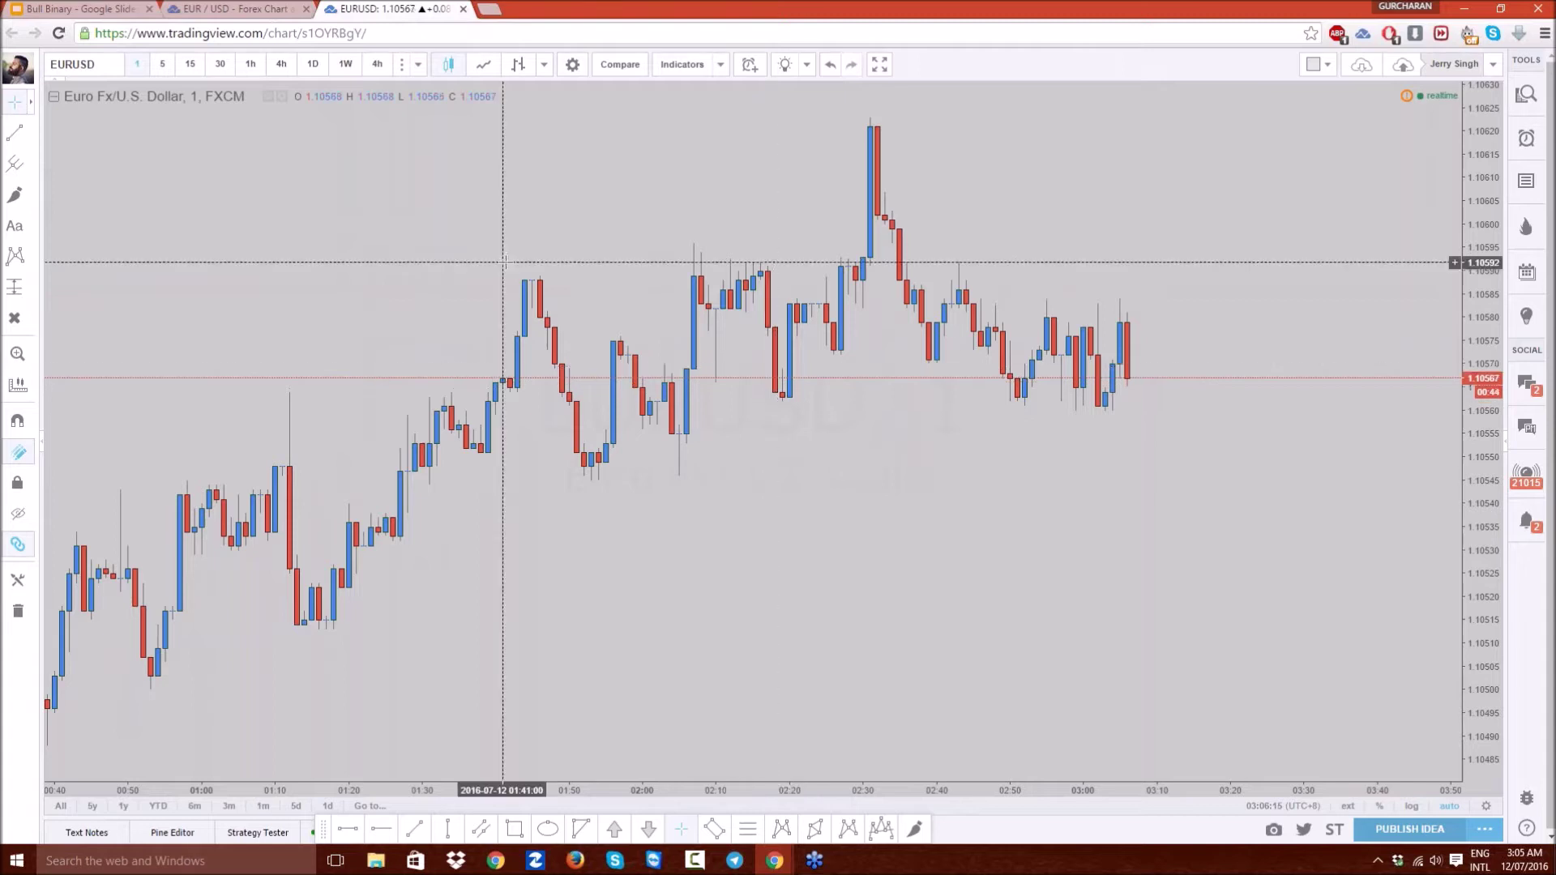
{"action": "scroll", "coordinate": [568, 252], "scroll_direction": "down", "scroll_amount": 3}
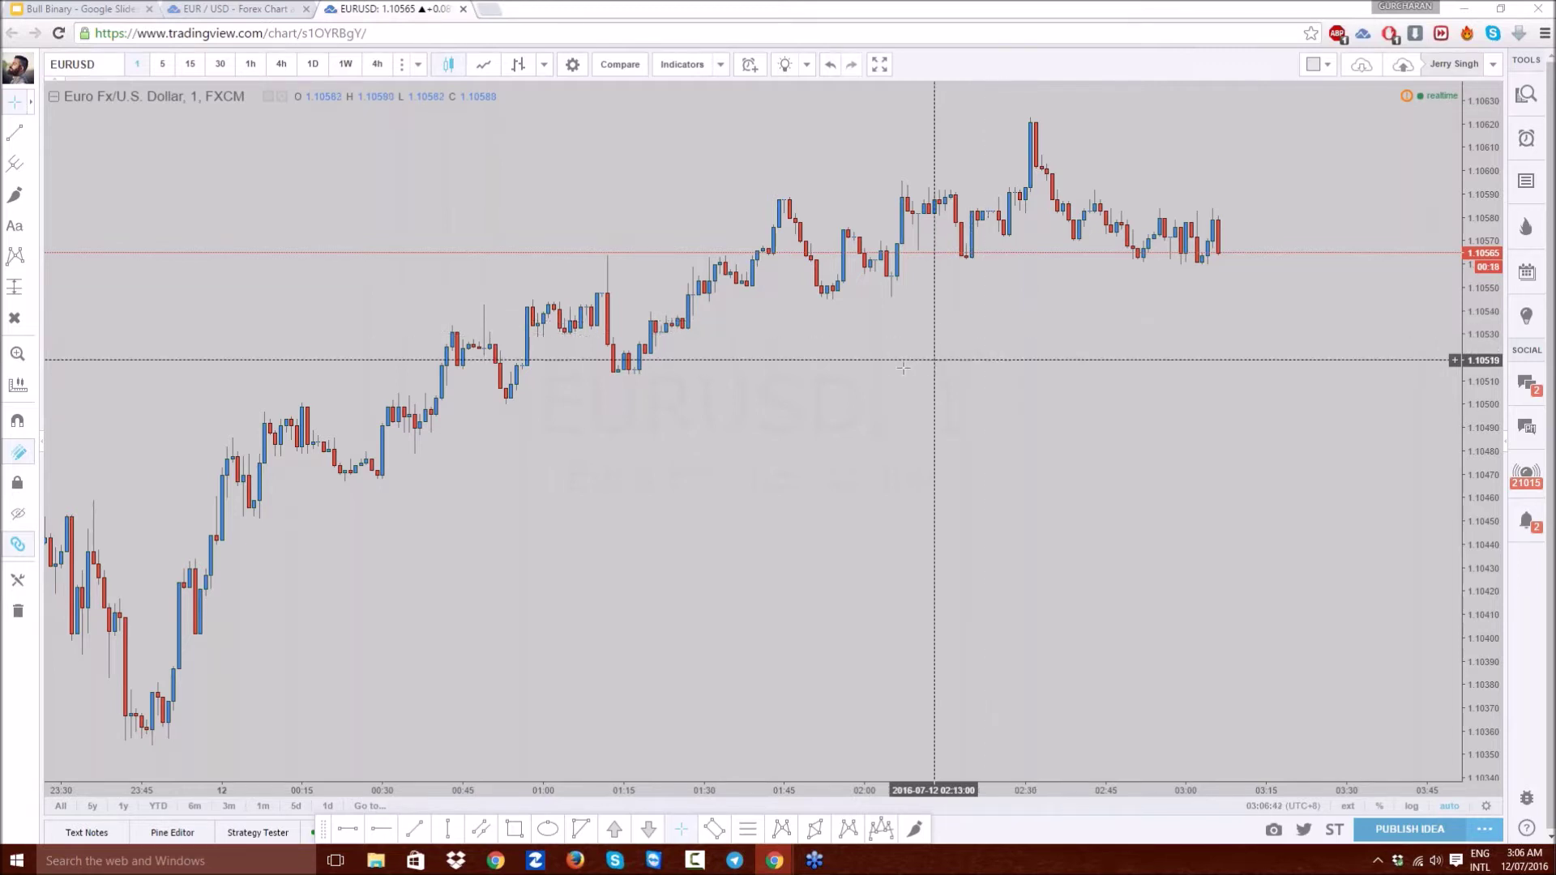
{"action": "scroll", "coordinate": [938, 357], "scroll_direction": "down", "scroll_amount": 3}
- Add the Relative Strength Index from the favorite indicators to the EURUSD chart
{"action": "left_click", "coordinate": [684, 66]}
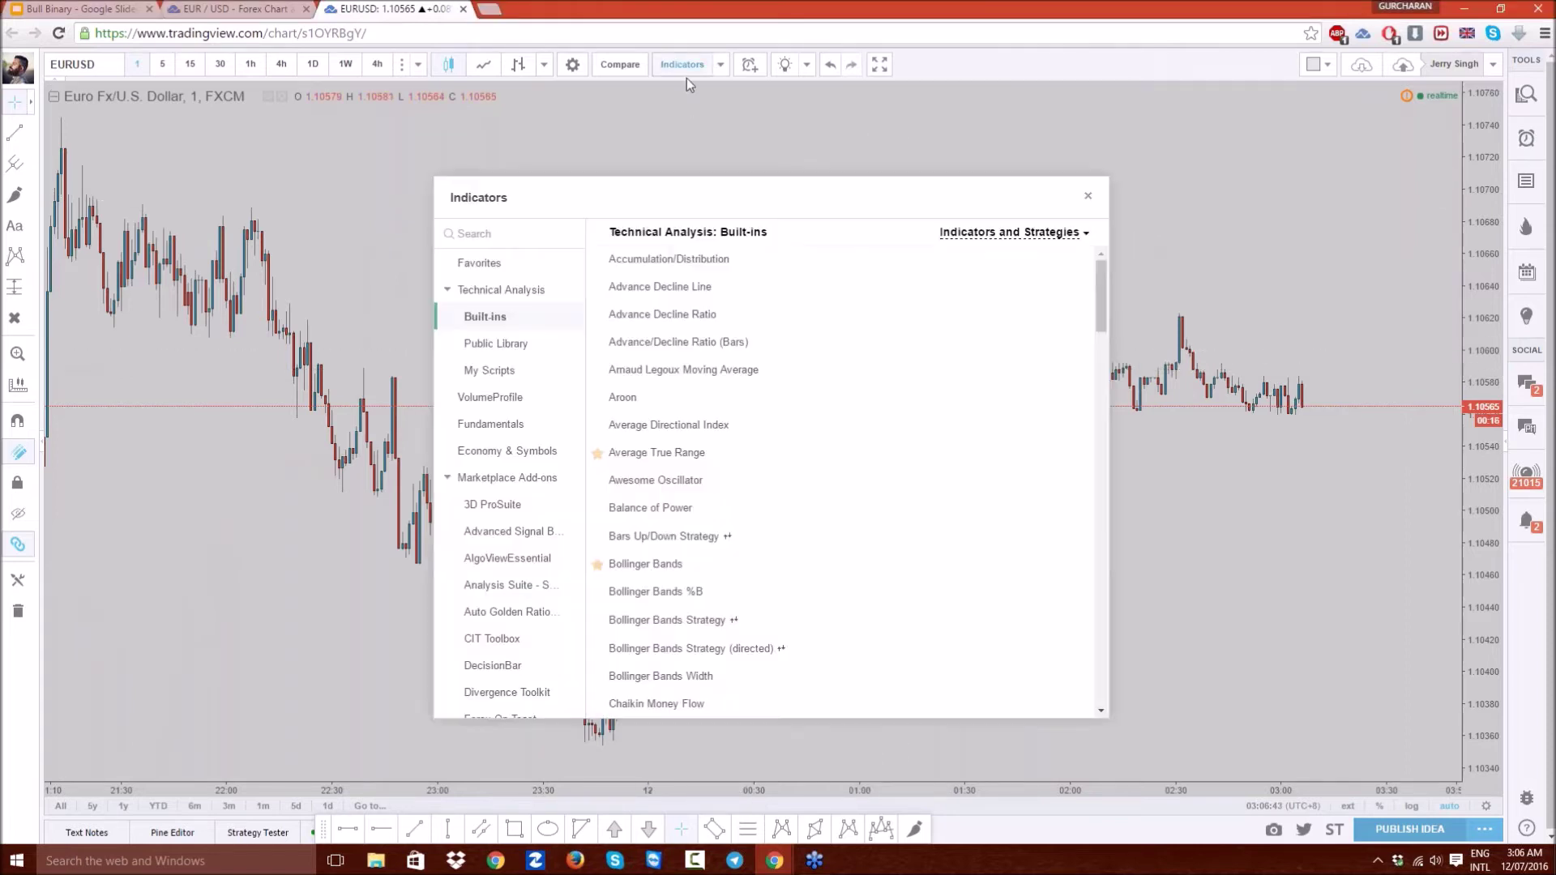
{"action": "left_click", "coordinate": [509, 266]}
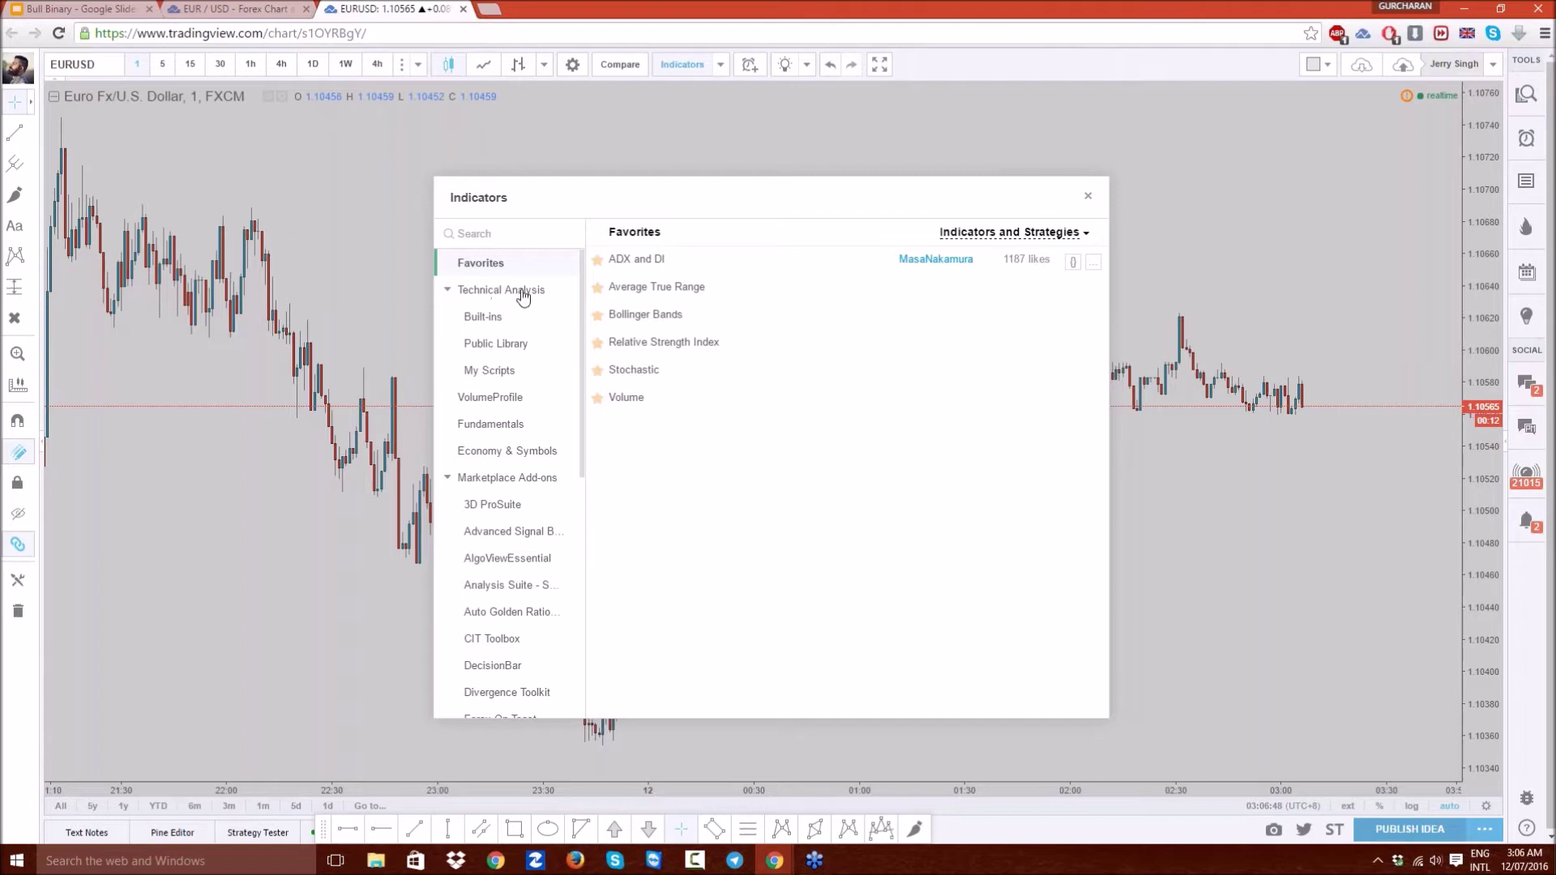
{"action": "left_click", "coordinate": [675, 343]}
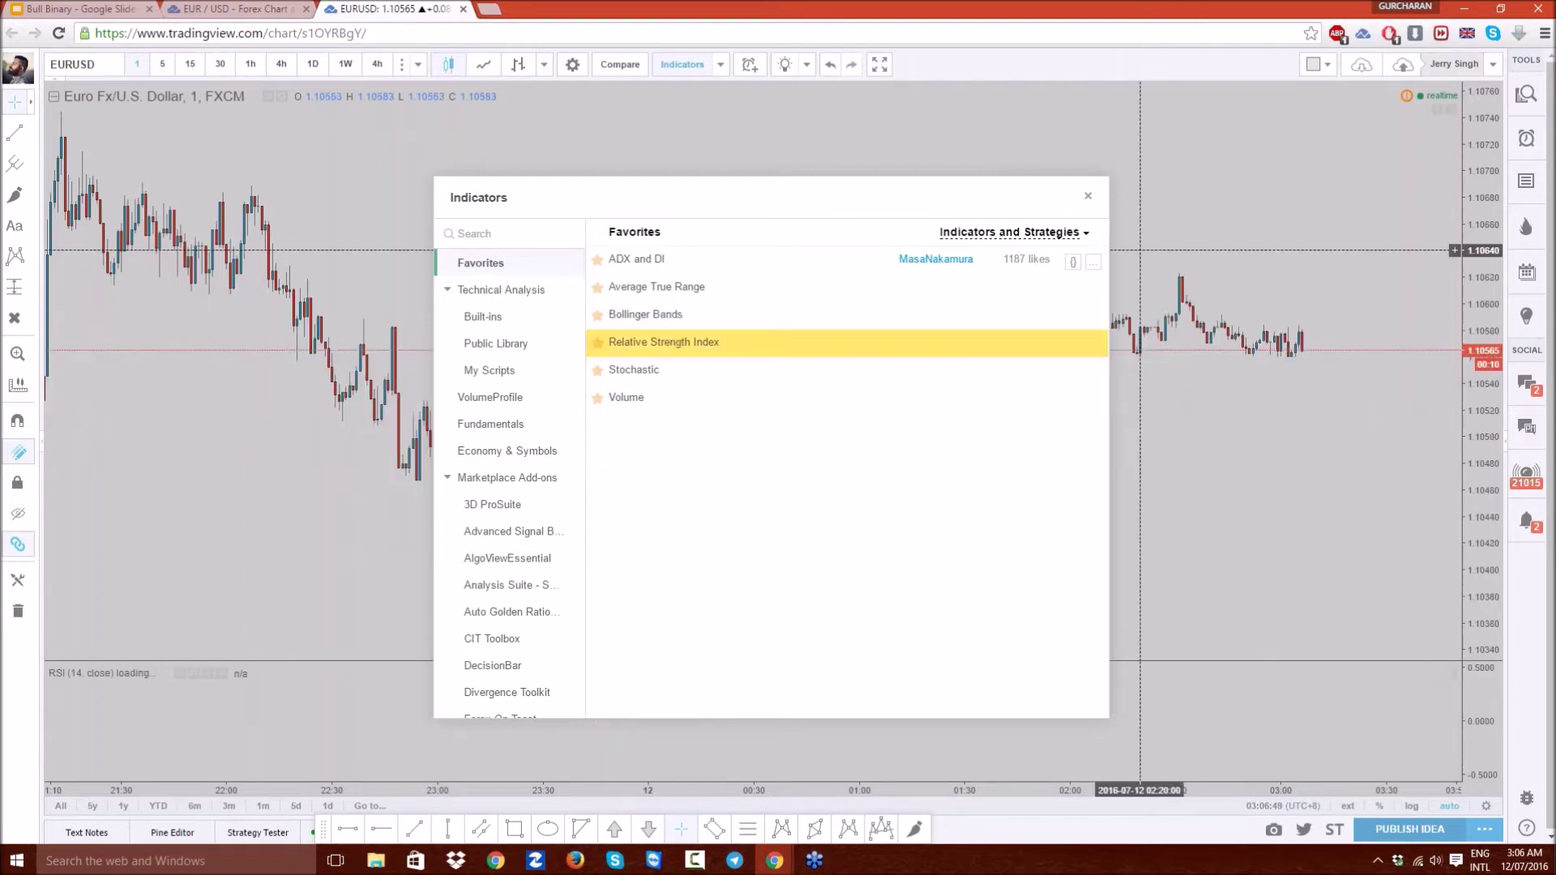
{"action": "left_click", "coordinate": [1089, 196]}
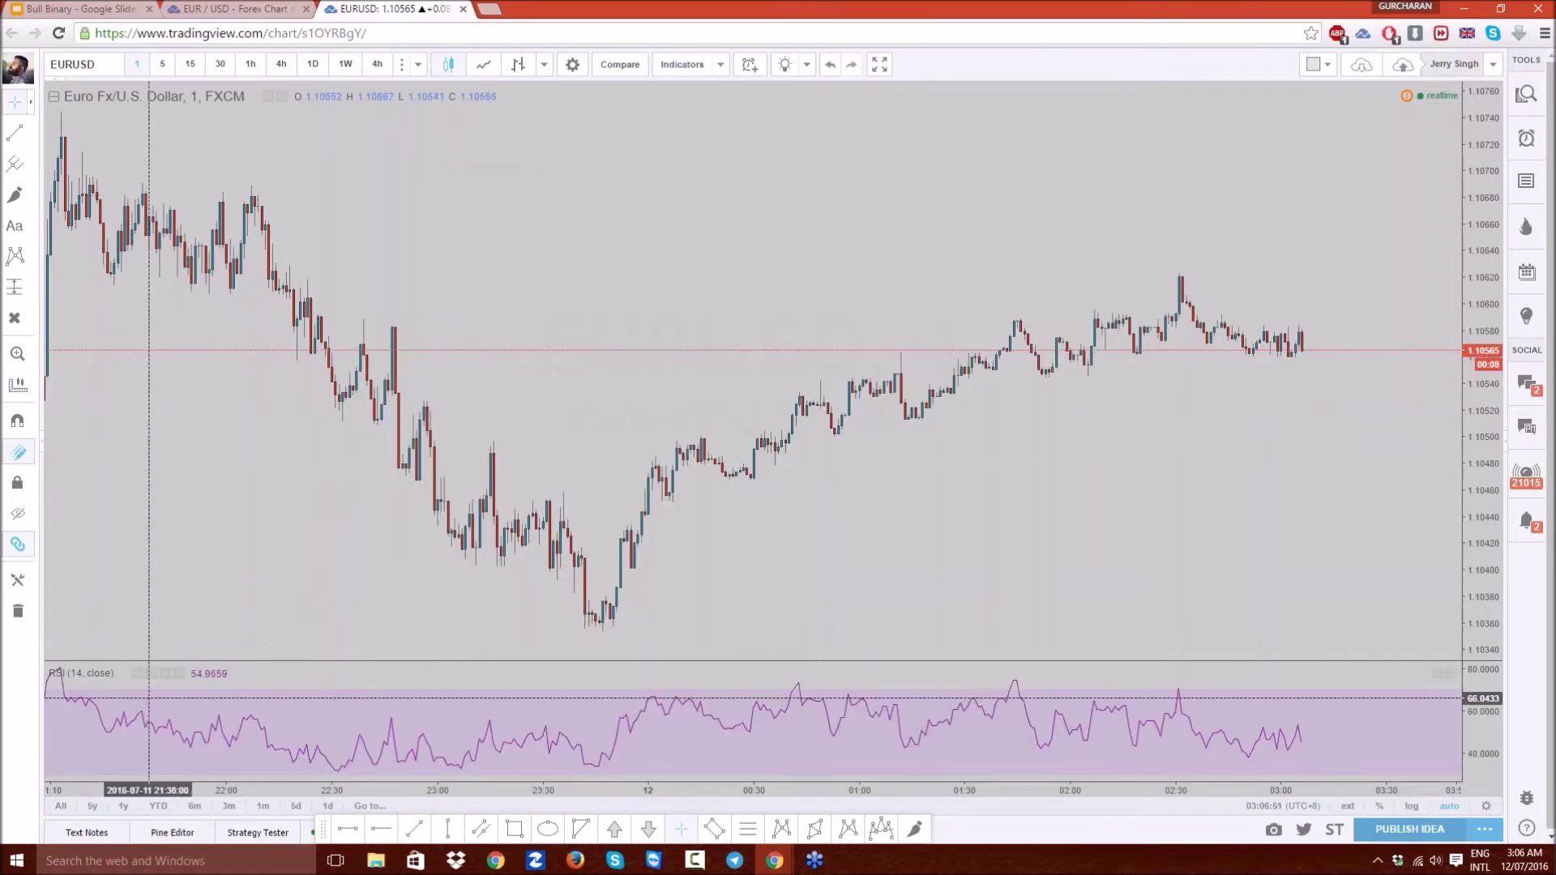
{"action": "scroll", "coordinate": [956, 549], "scroll_direction": "up", "scroll_amount": 2}
{"action": "scroll", "coordinate": [955, 549], "scroll_direction": "down", "scroll_amount": 5}
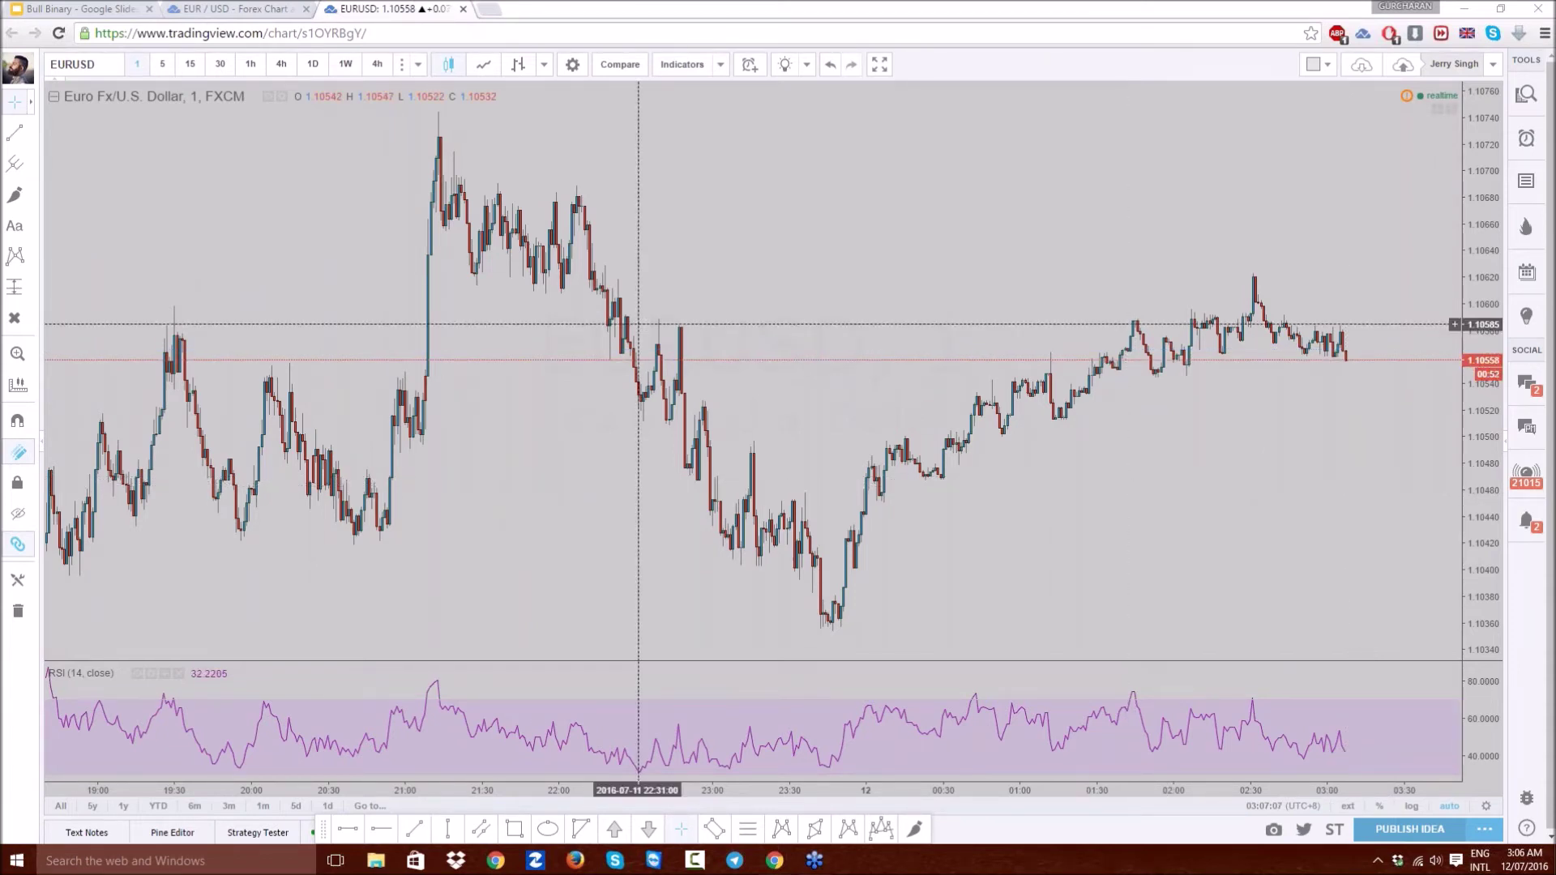
- Set the chart to the 4-hour interval and draw horizontal lines at about 1.14494, 1.12383 and 1.09178
{"action": "left_click", "coordinate": [281, 64]}
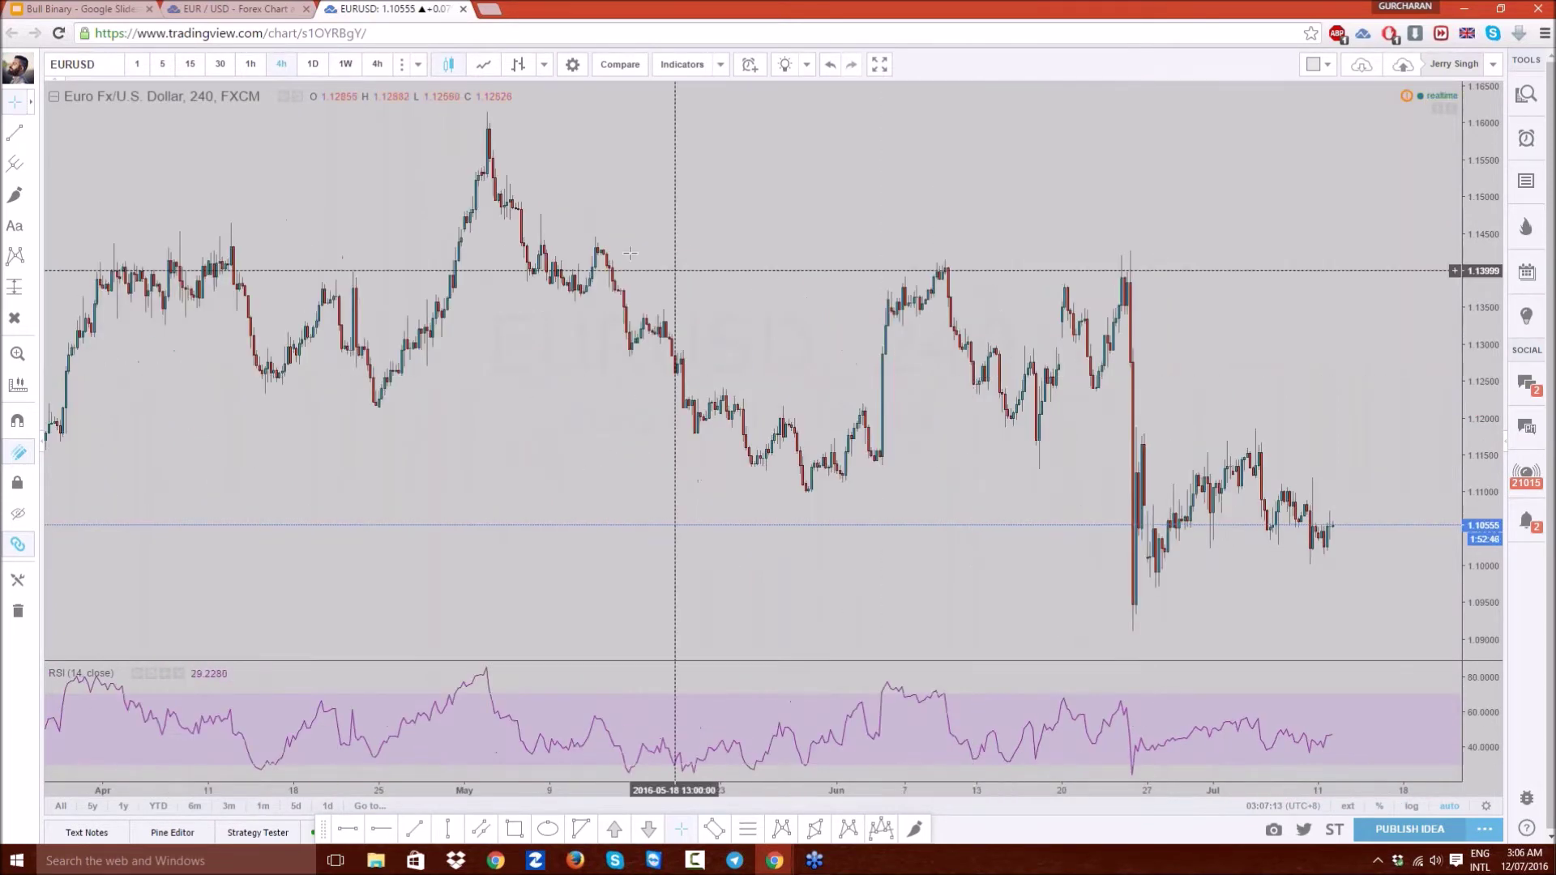
{"action": "scroll", "coordinate": [625, 243], "scroll_direction": "down", "scroll_amount": 1}
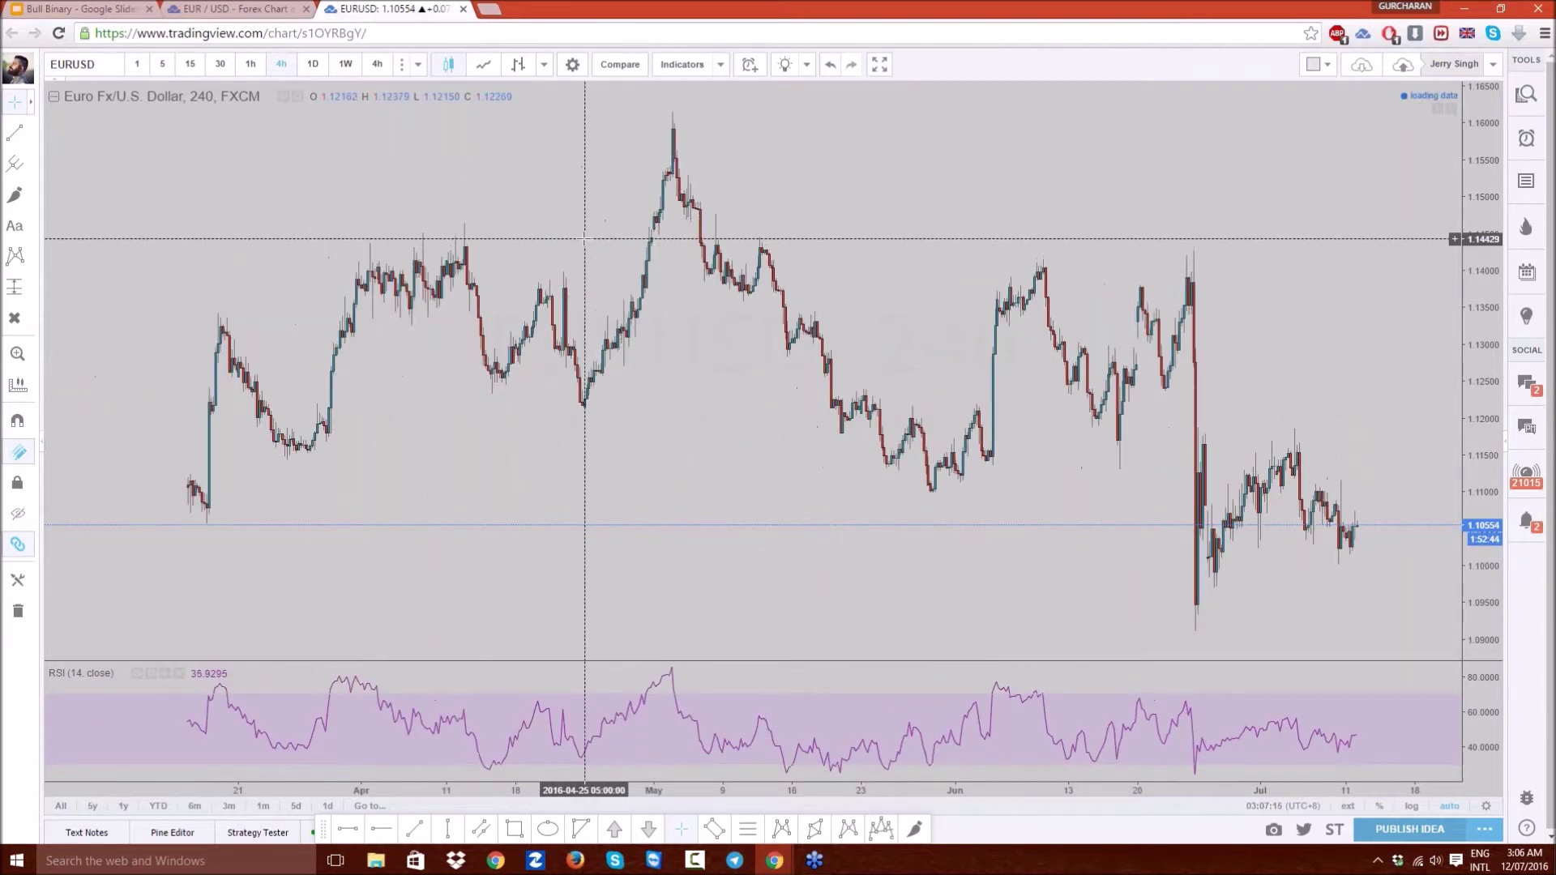
{"action": "scroll", "coordinate": [580, 236], "scroll_direction": "down", "scroll_amount": 1}
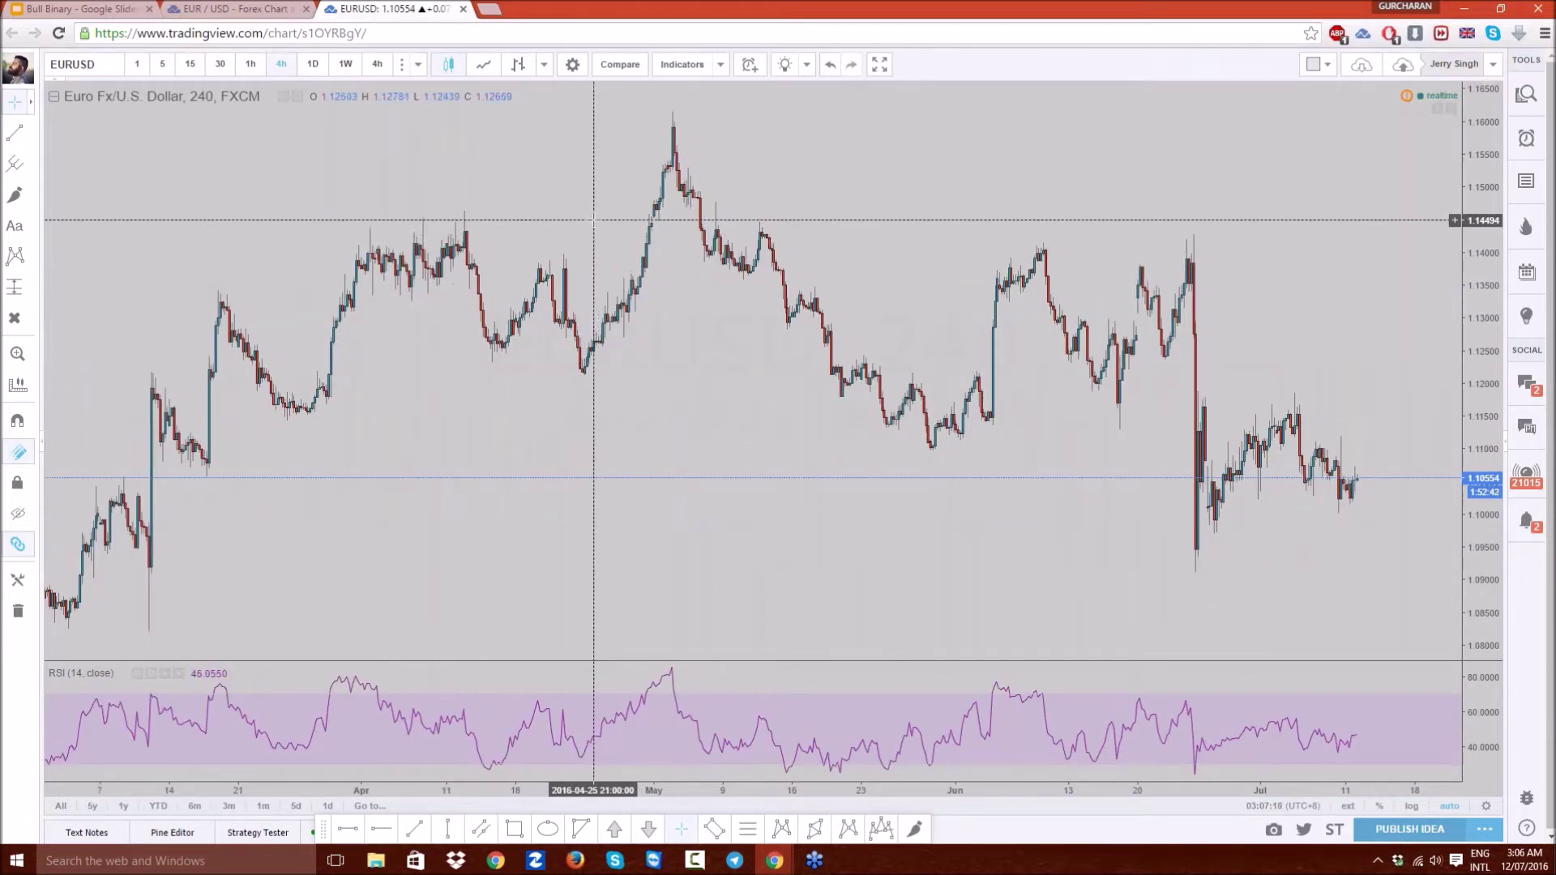
{"action": "key", "text": "alt+h"}
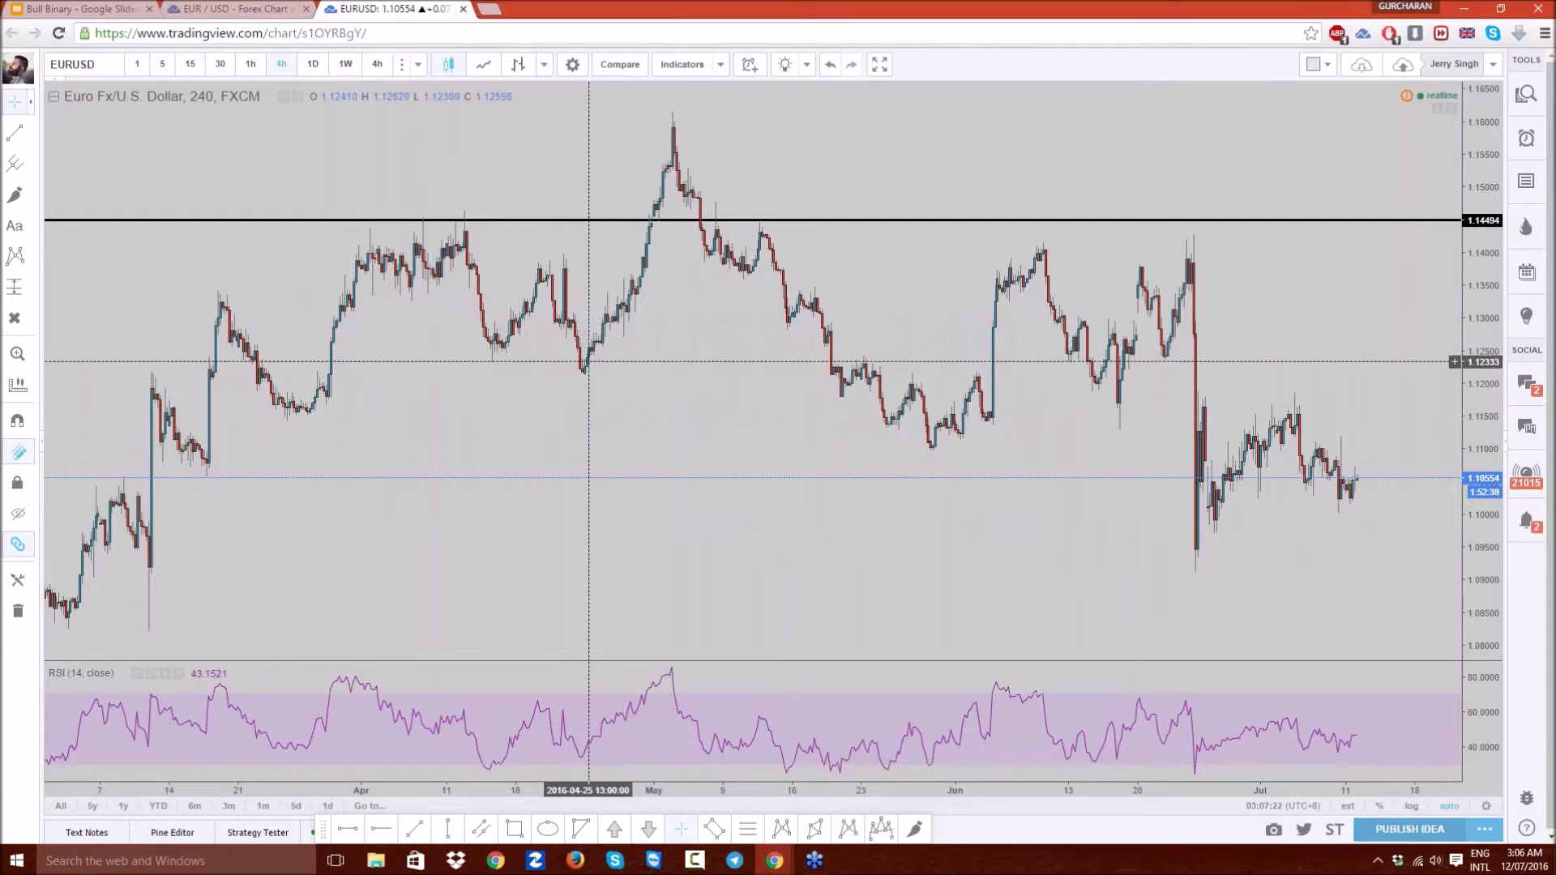
{"action": "key", "text": "alt+h"}
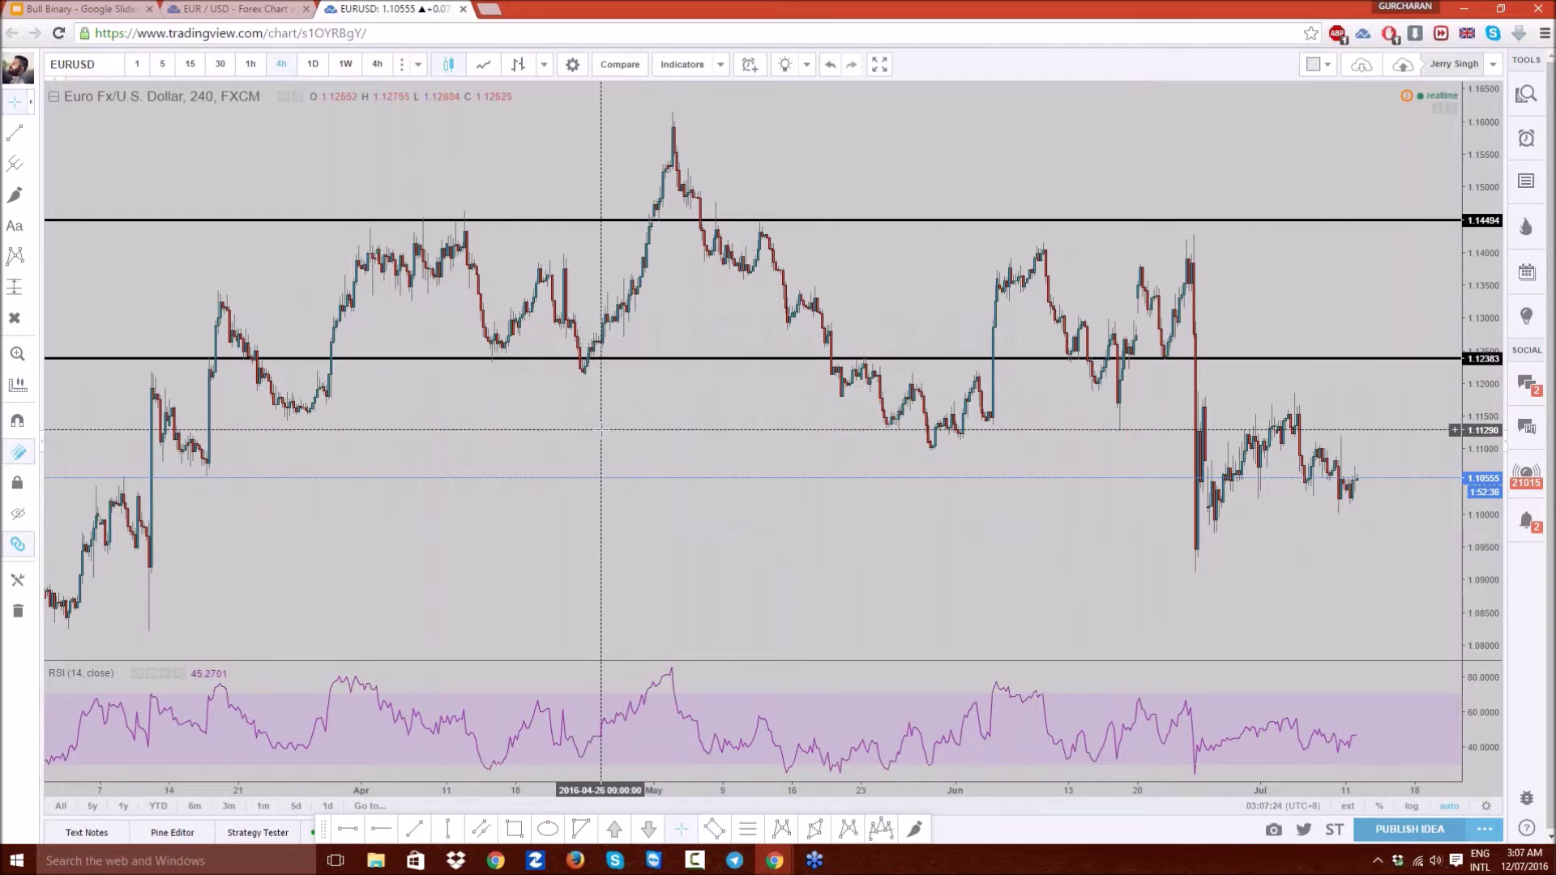
{"action": "key", "text": "alt+h"}
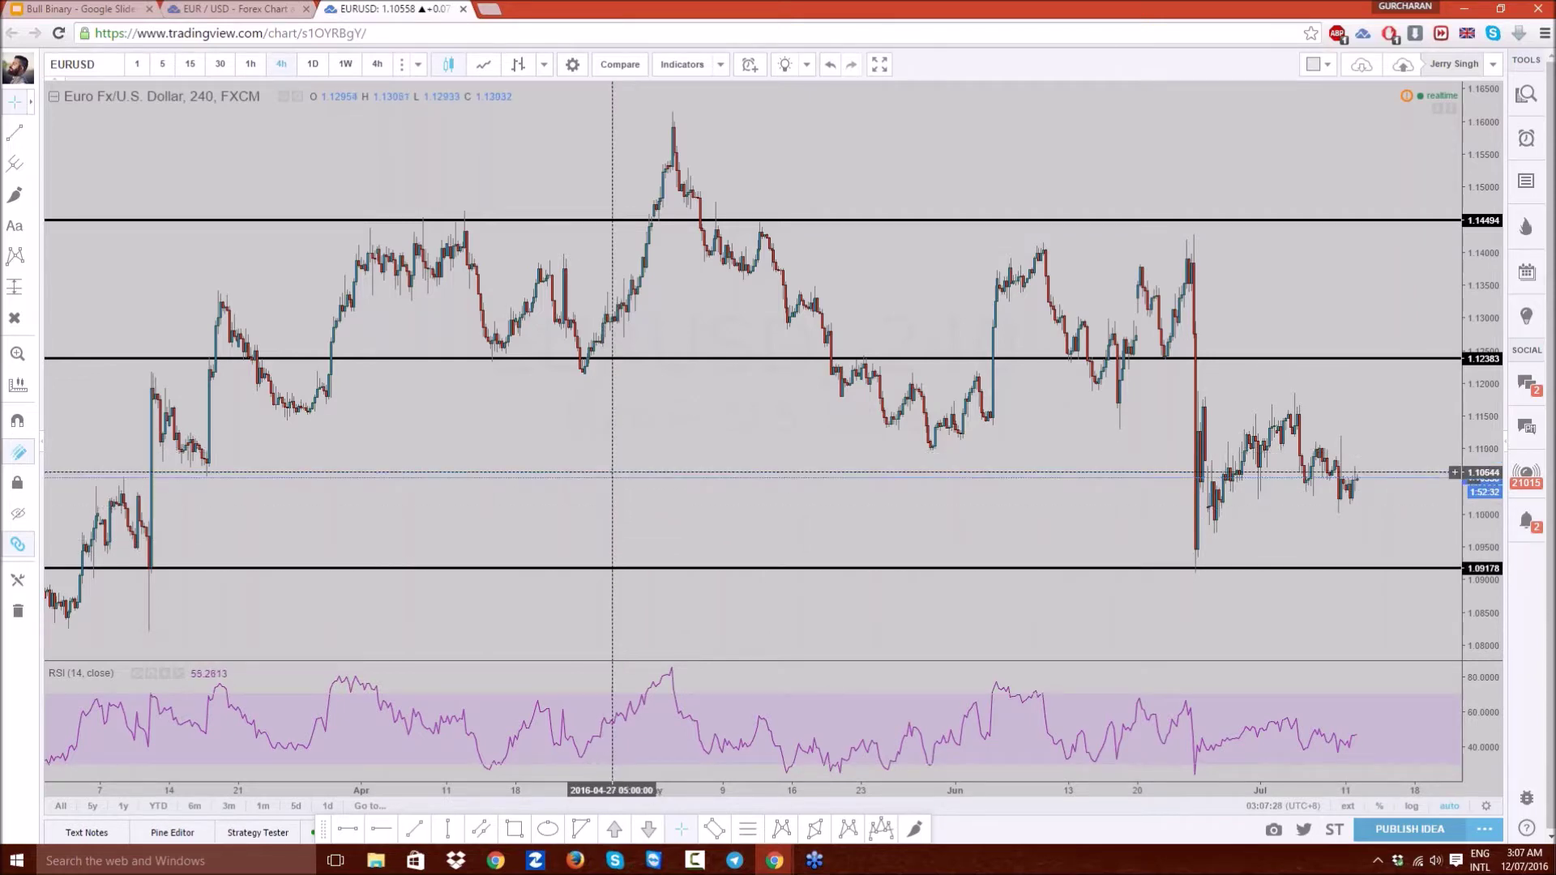
- Draw three more horizontal lines around the recent price range at about 1.11645, 1.10167 and 1.10668
{"action": "scroll", "coordinate": [673, 450], "scroll_direction": "up", "scroll_amount": 2}
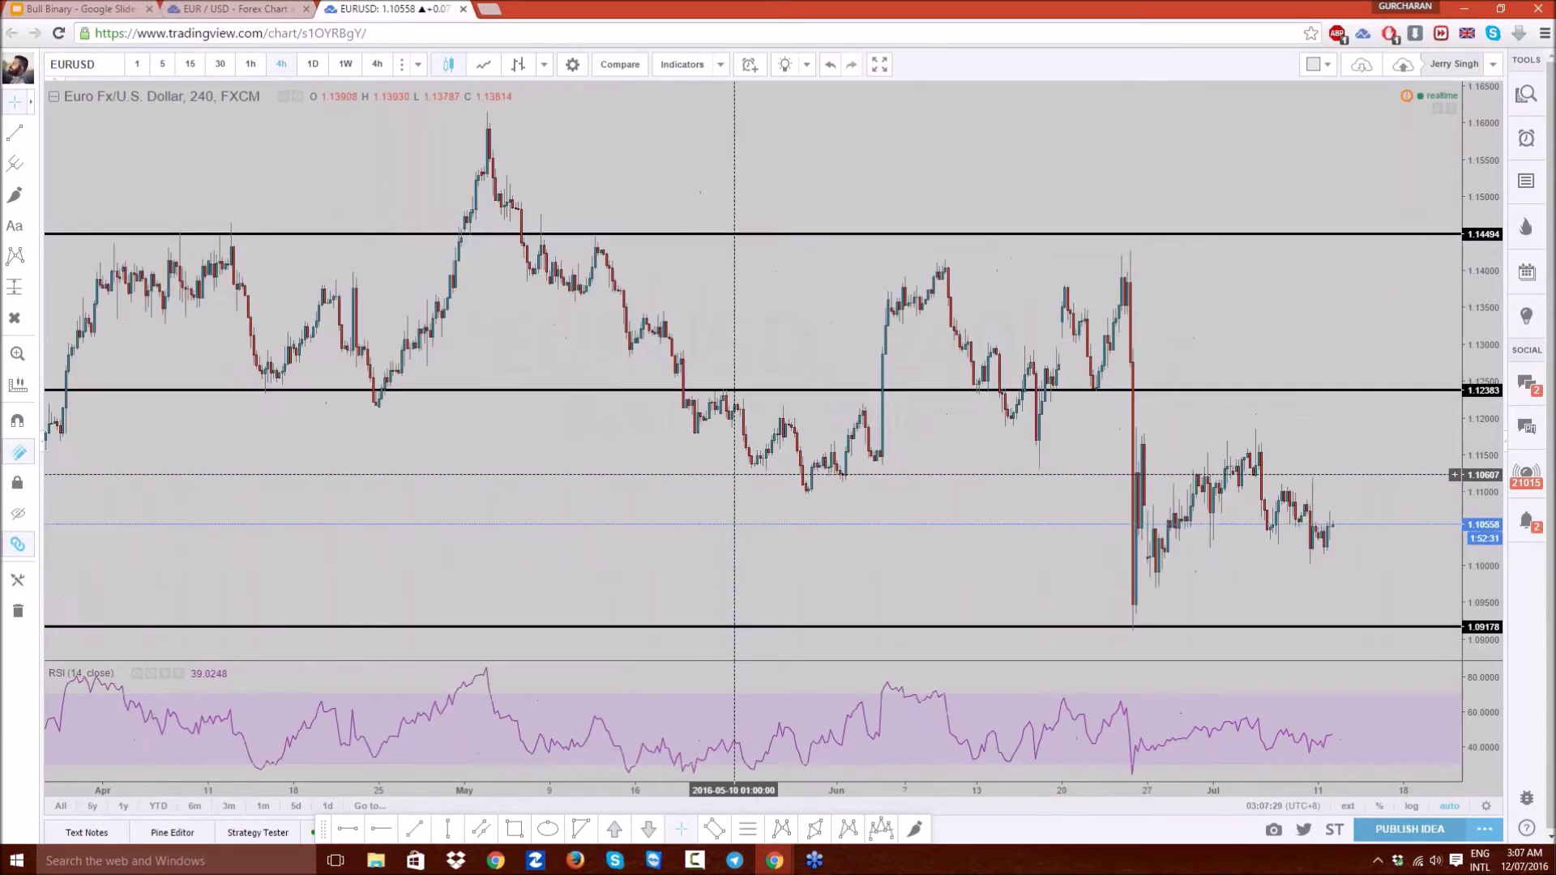
{"action": "scroll", "coordinate": [735, 474], "scroll_direction": "up", "scroll_amount": 2}
{"action": "left_click", "coordinate": [348, 829]}
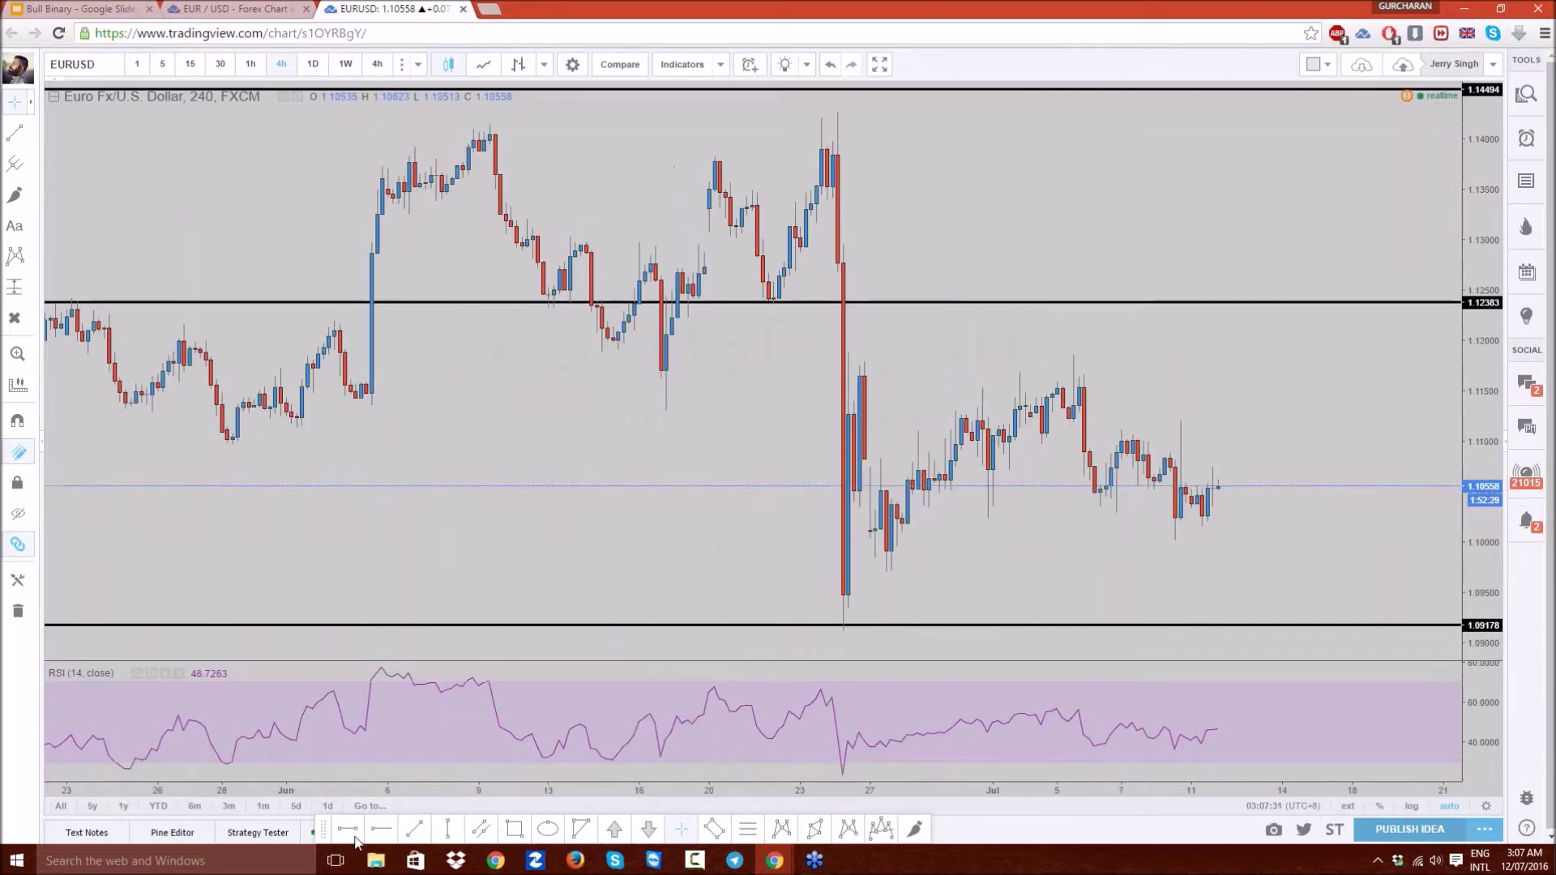
{"action": "left_click", "coordinate": [550, 376]}
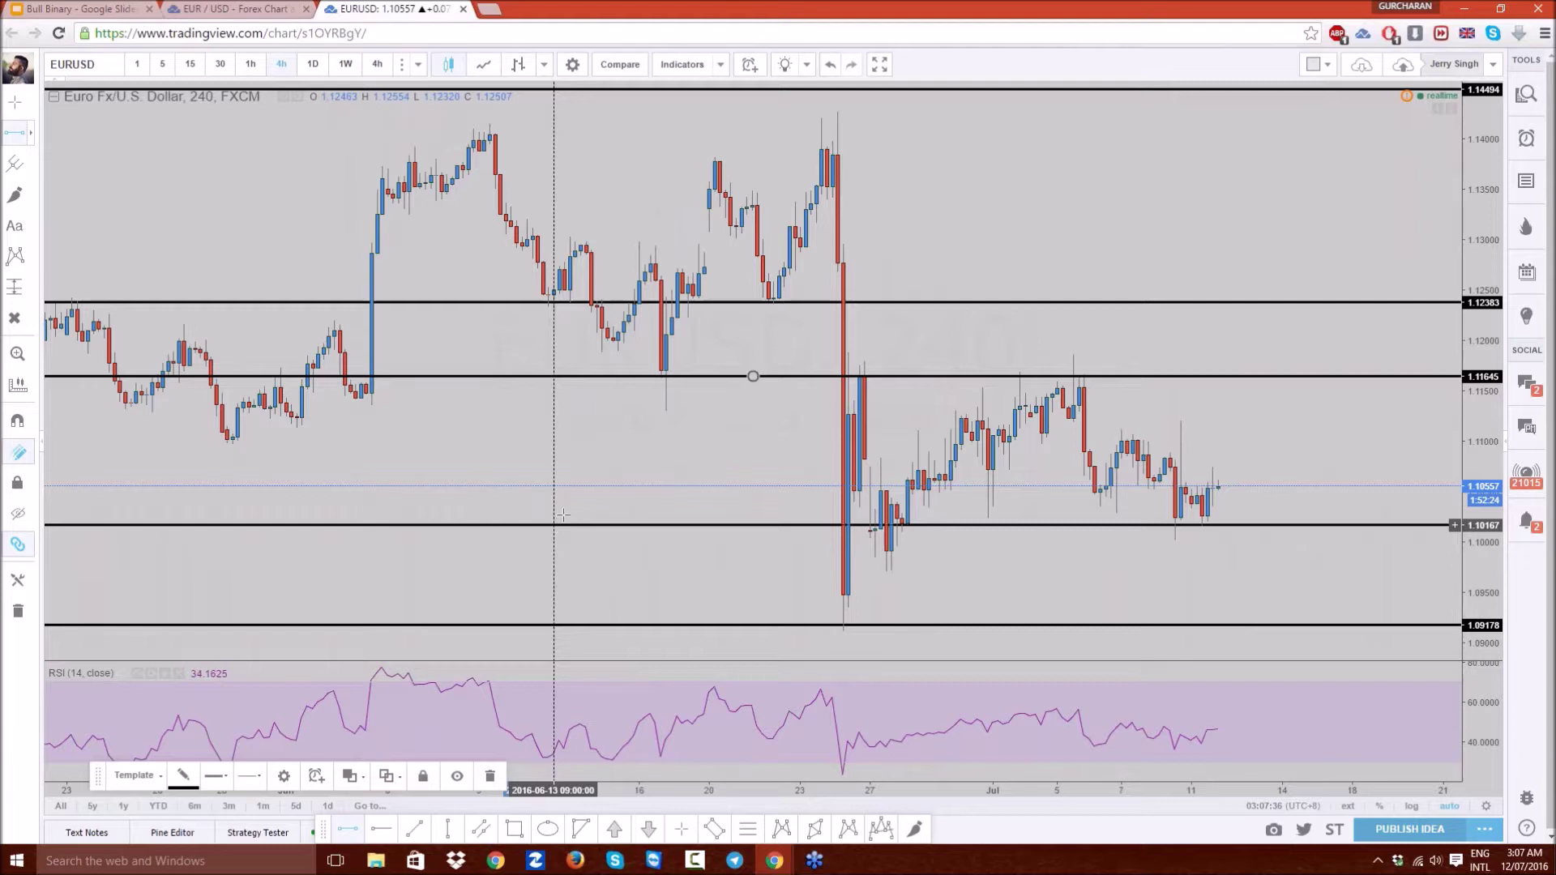
{"action": "left_click", "coordinate": [574, 474]}
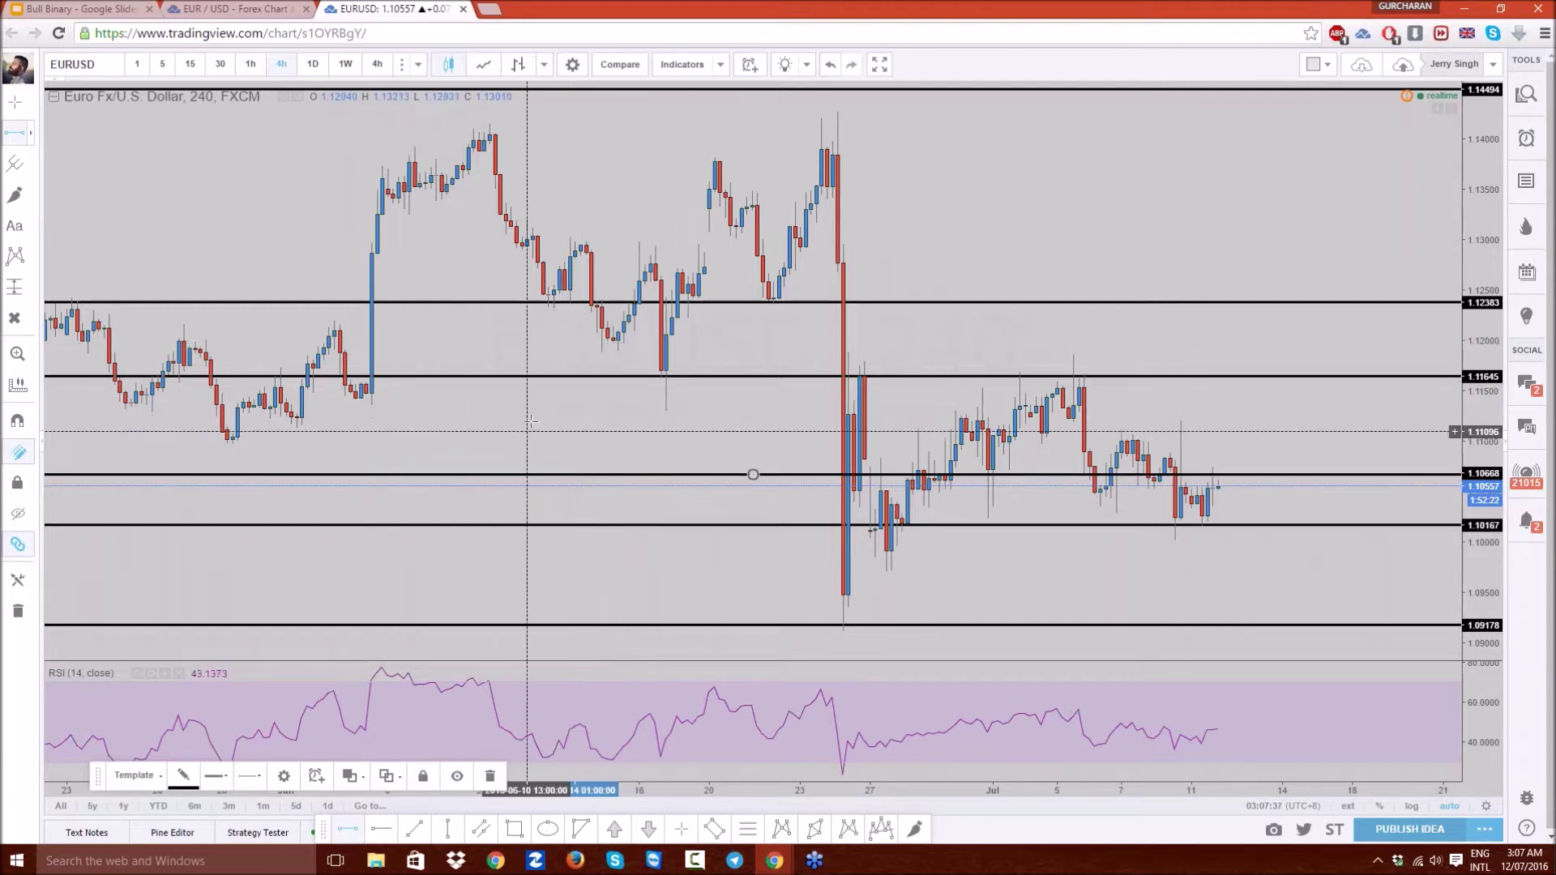
{"action": "key", "text": "Escape"}
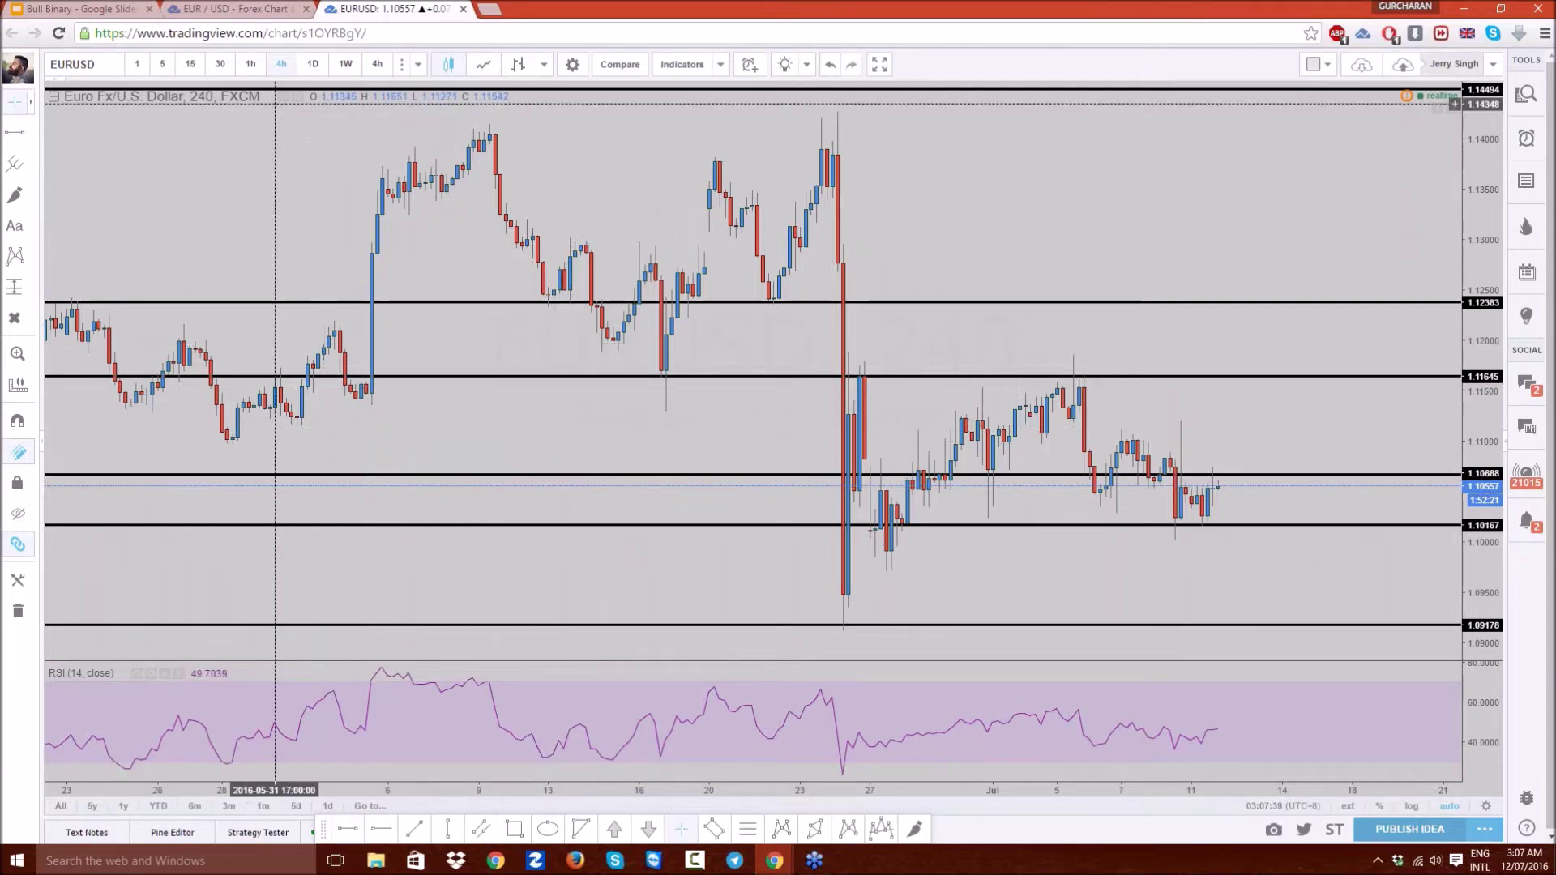
- Set the chart to the 1-hour interval and move the horizontal line nearest the current price up to about 1.11062
{"action": "left_click", "coordinate": [262, 67]}
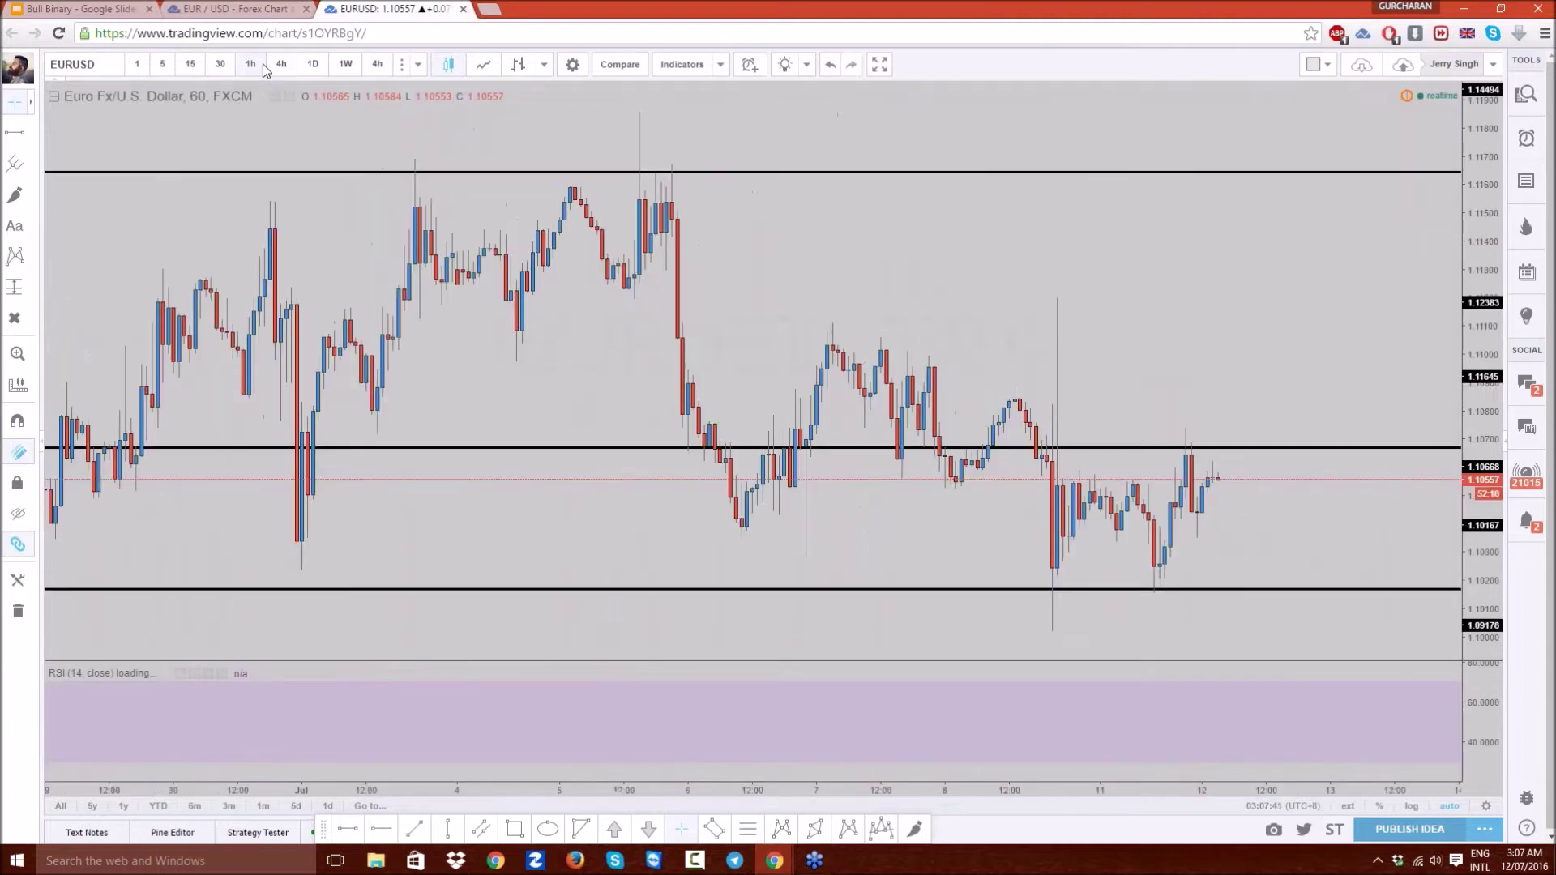
{"action": "left_click_drag", "start_coordinate": [653, 447], "coordinate": [670, 337]}
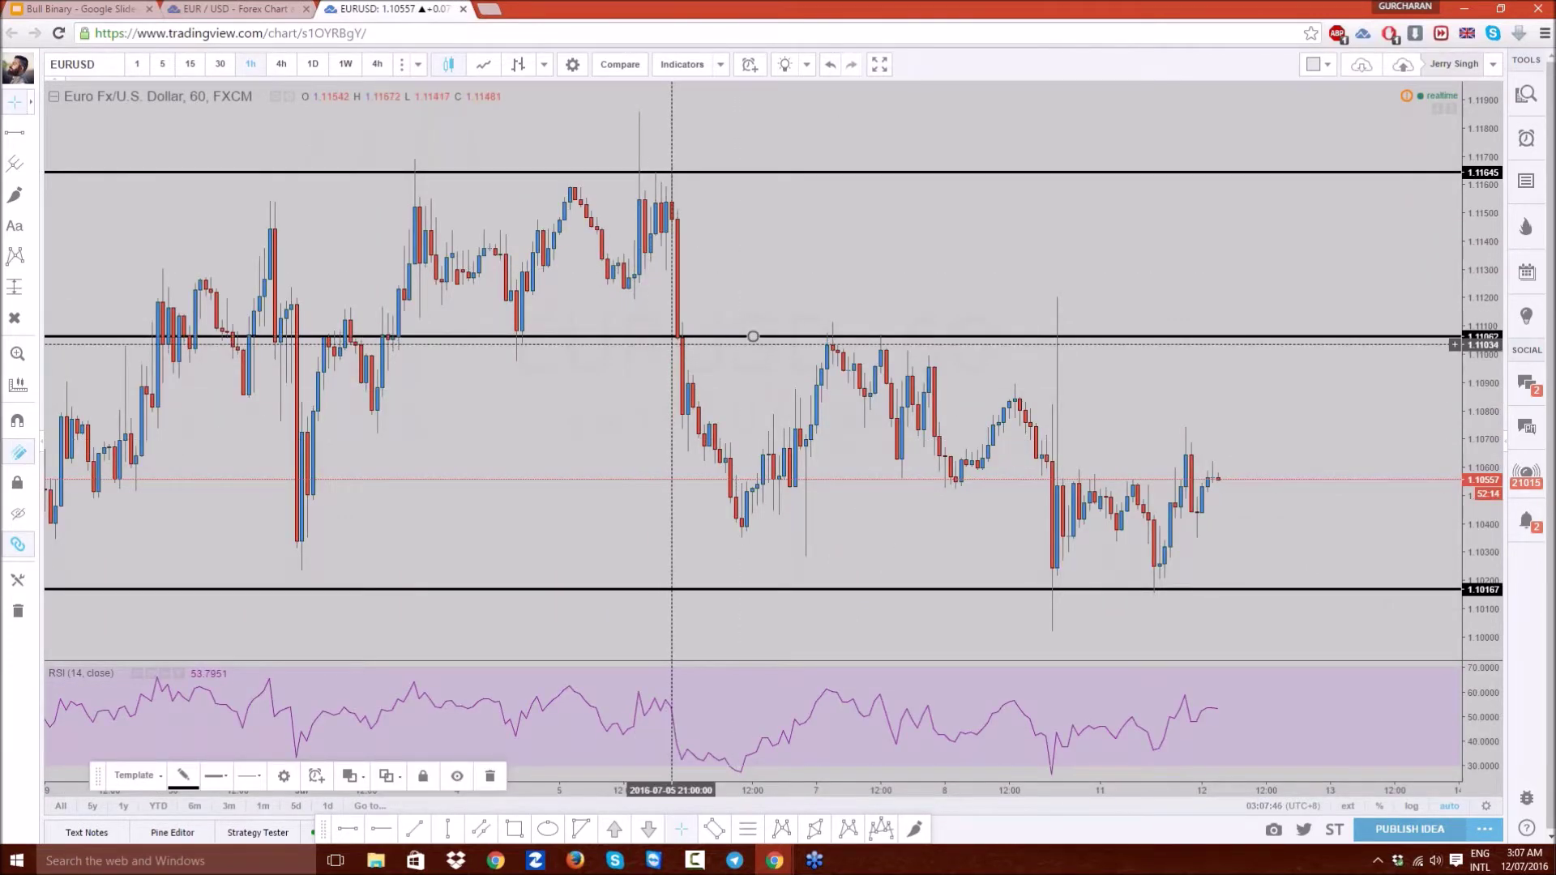
{"action": "left_click", "coordinate": [528, 428]}
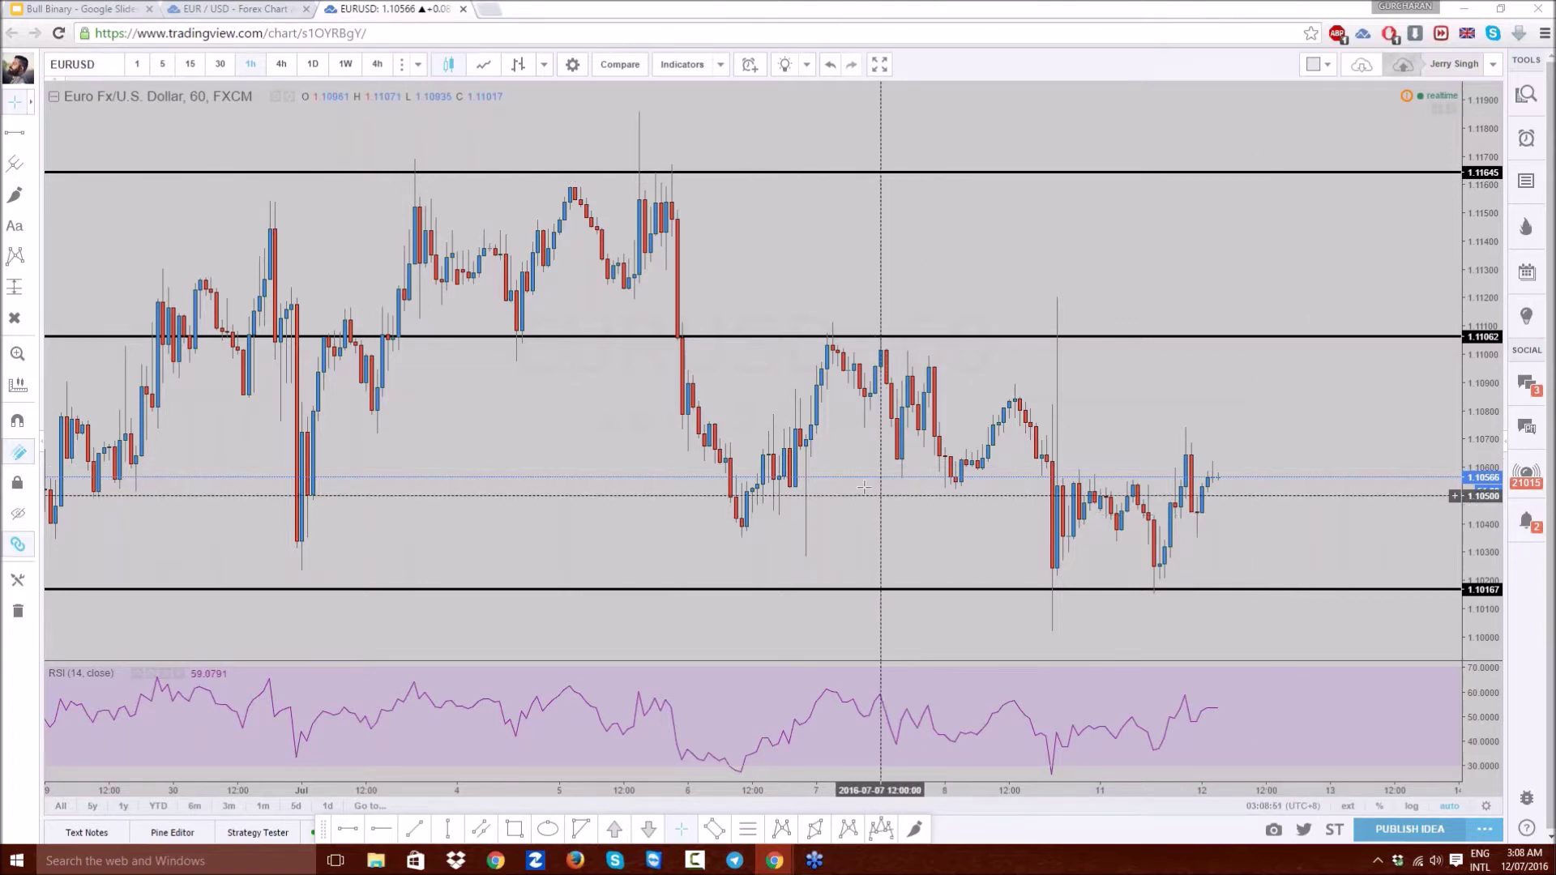
{"action": "left_click_drag", "start_coordinate": [705, 622], "coordinate": [732, 545]}
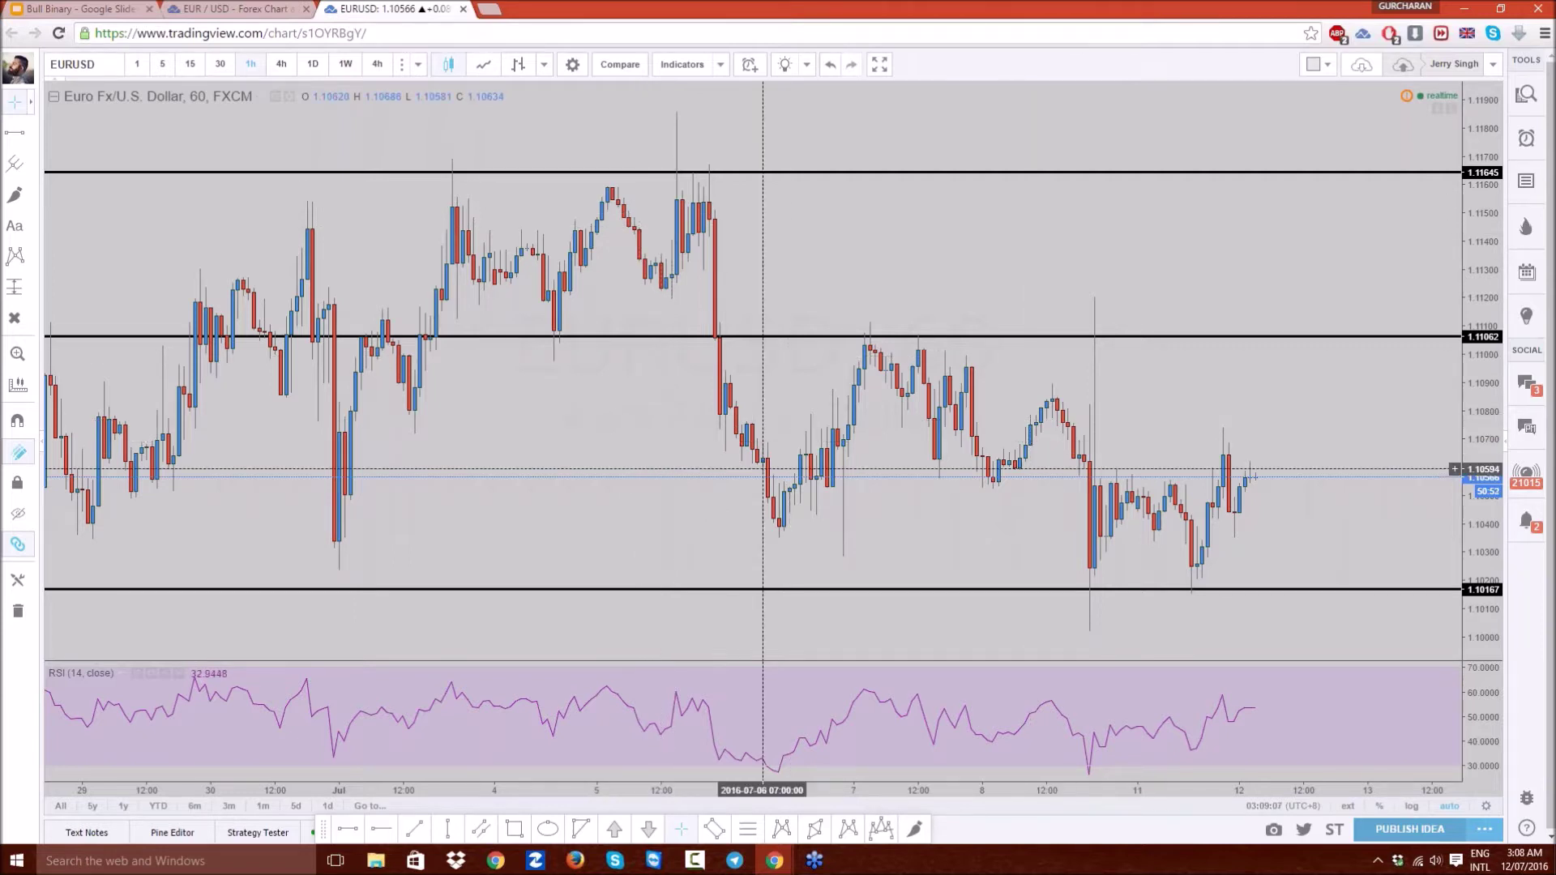
{"action": "left_click_drag", "start_coordinate": [922, 513], "coordinate": [778, 513]}
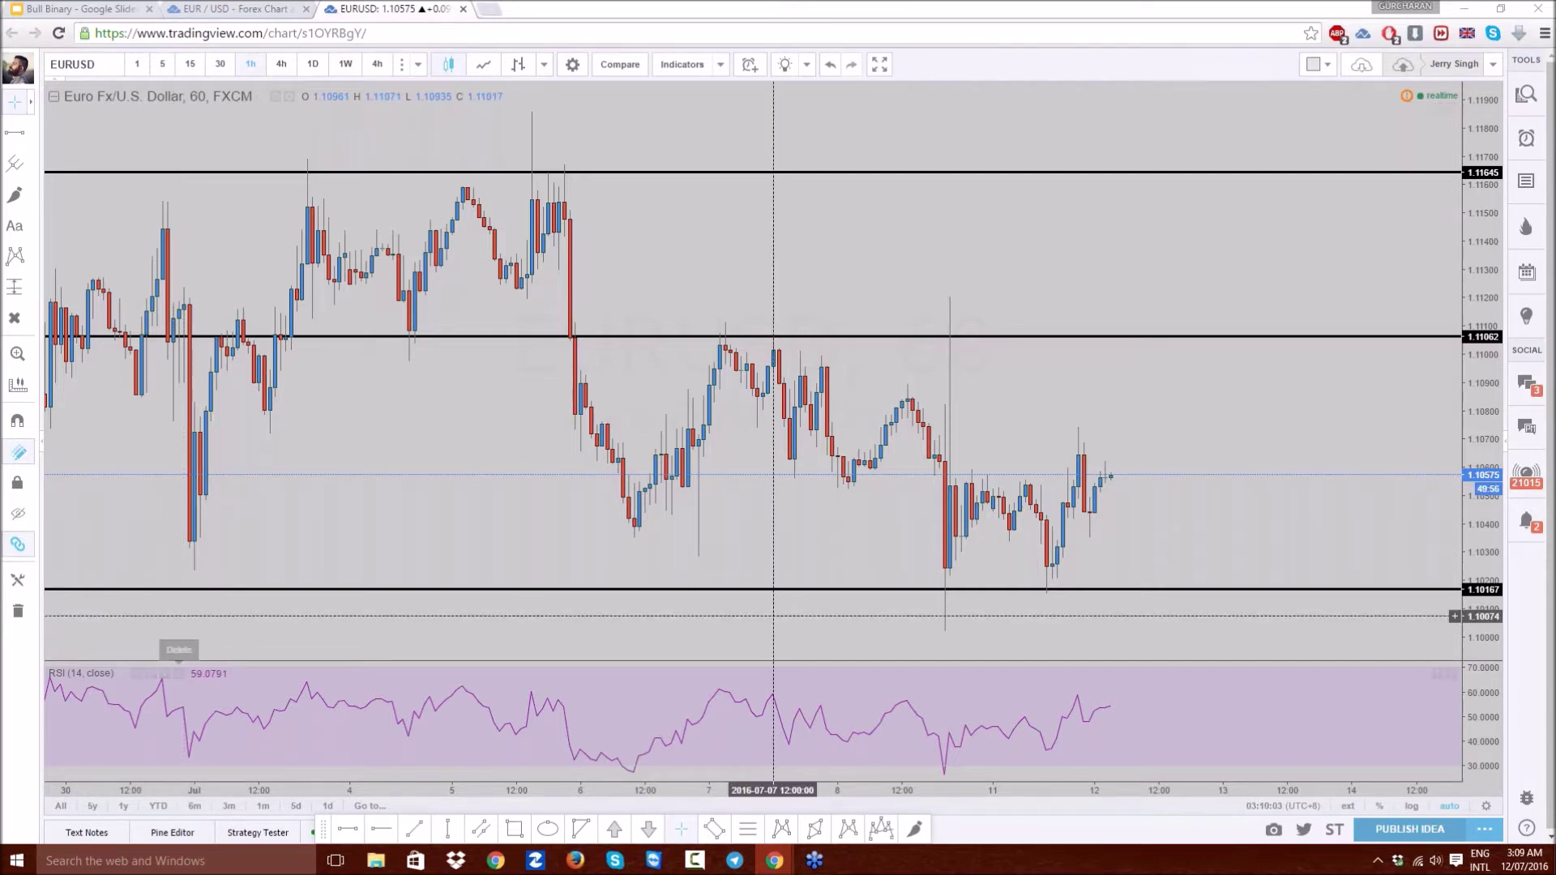
- Remove the Relative Strength Index indicator from the EURUSD chart
{"action": "scroll", "coordinate": [862, 462], "scroll_direction": "down", "scroll_amount": 3}
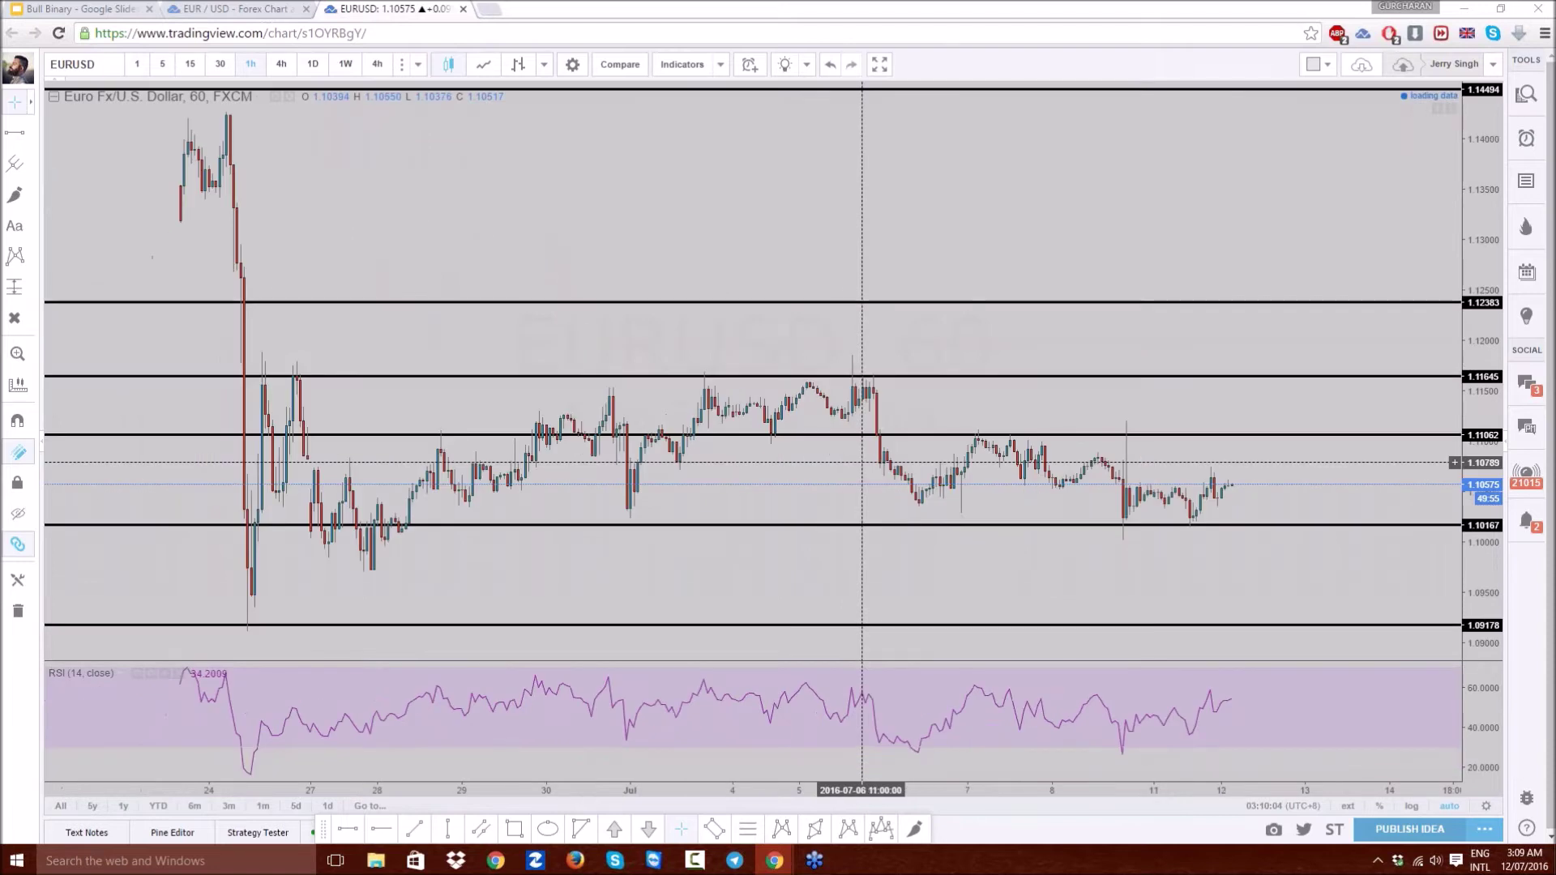
{"action": "scroll", "coordinate": [862, 462], "scroll_direction": "up", "scroll_amount": 3}
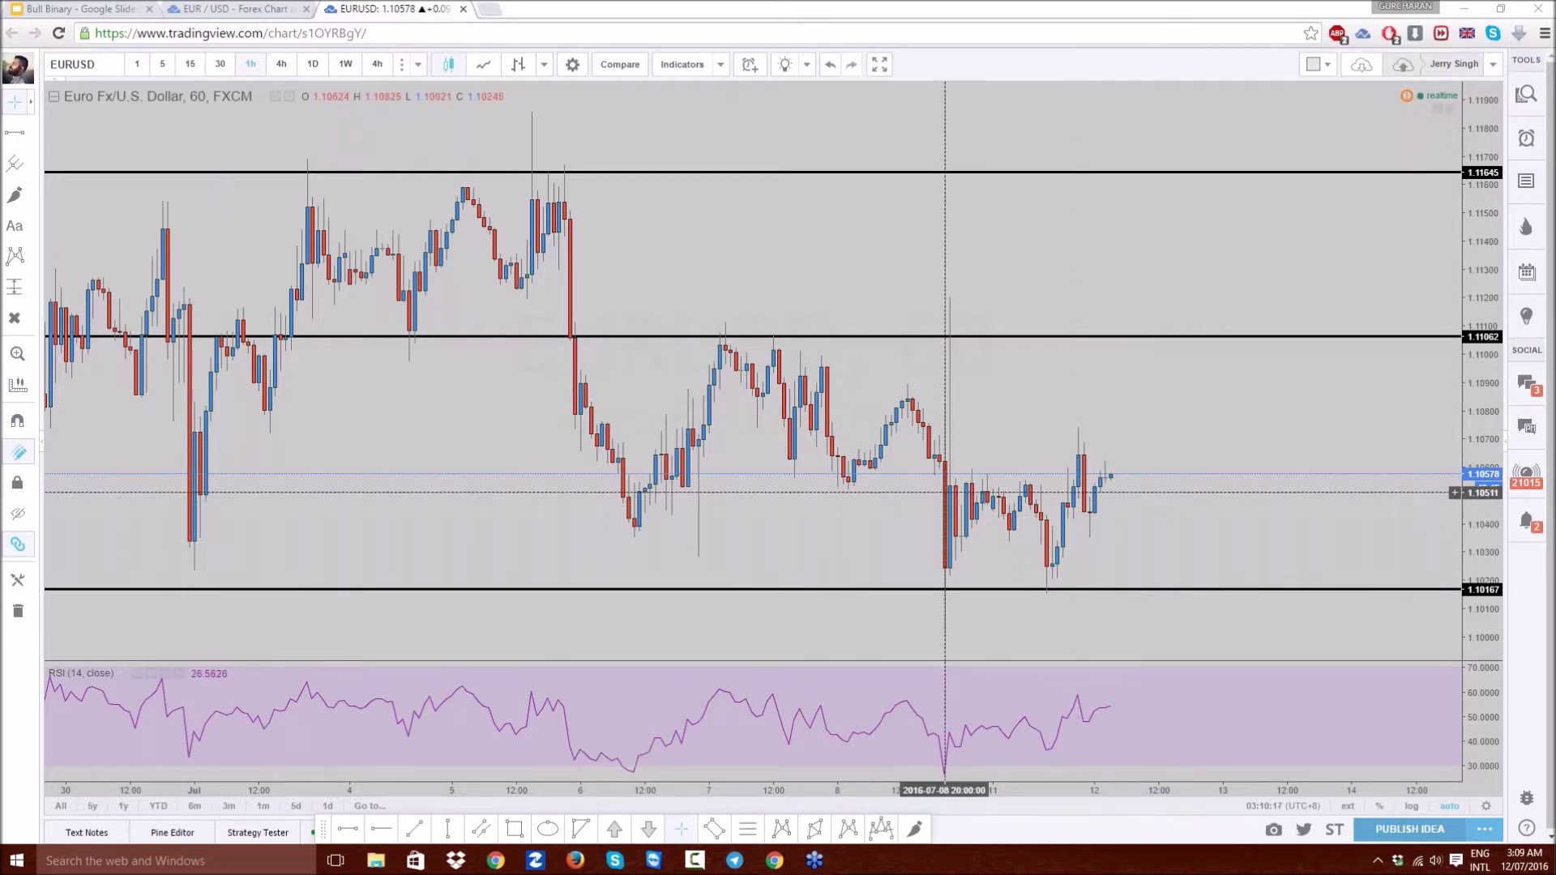
{"action": "left_click", "coordinate": [180, 677]}
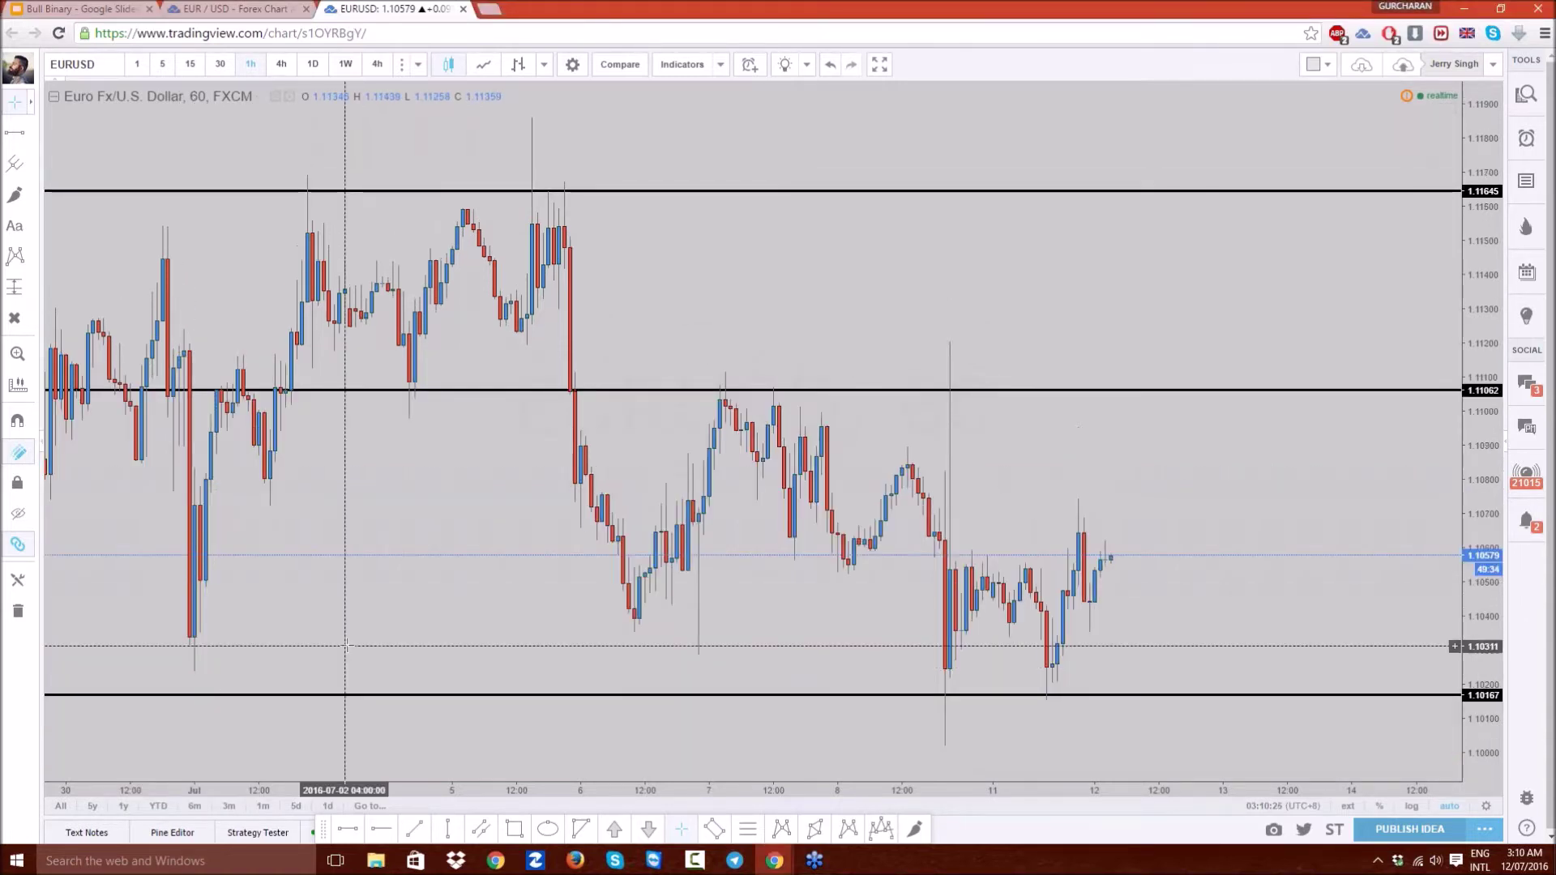
- Move the horizontal support line below the current price up to about 1.10198 on the 1-hour chart
{"action": "scroll", "coordinate": [372, 559], "scroll_direction": "down", "scroll_amount": 1}
{"action": "scroll", "coordinate": [372, 559], "scroll_direction": "down", "scroll_amount": 2}
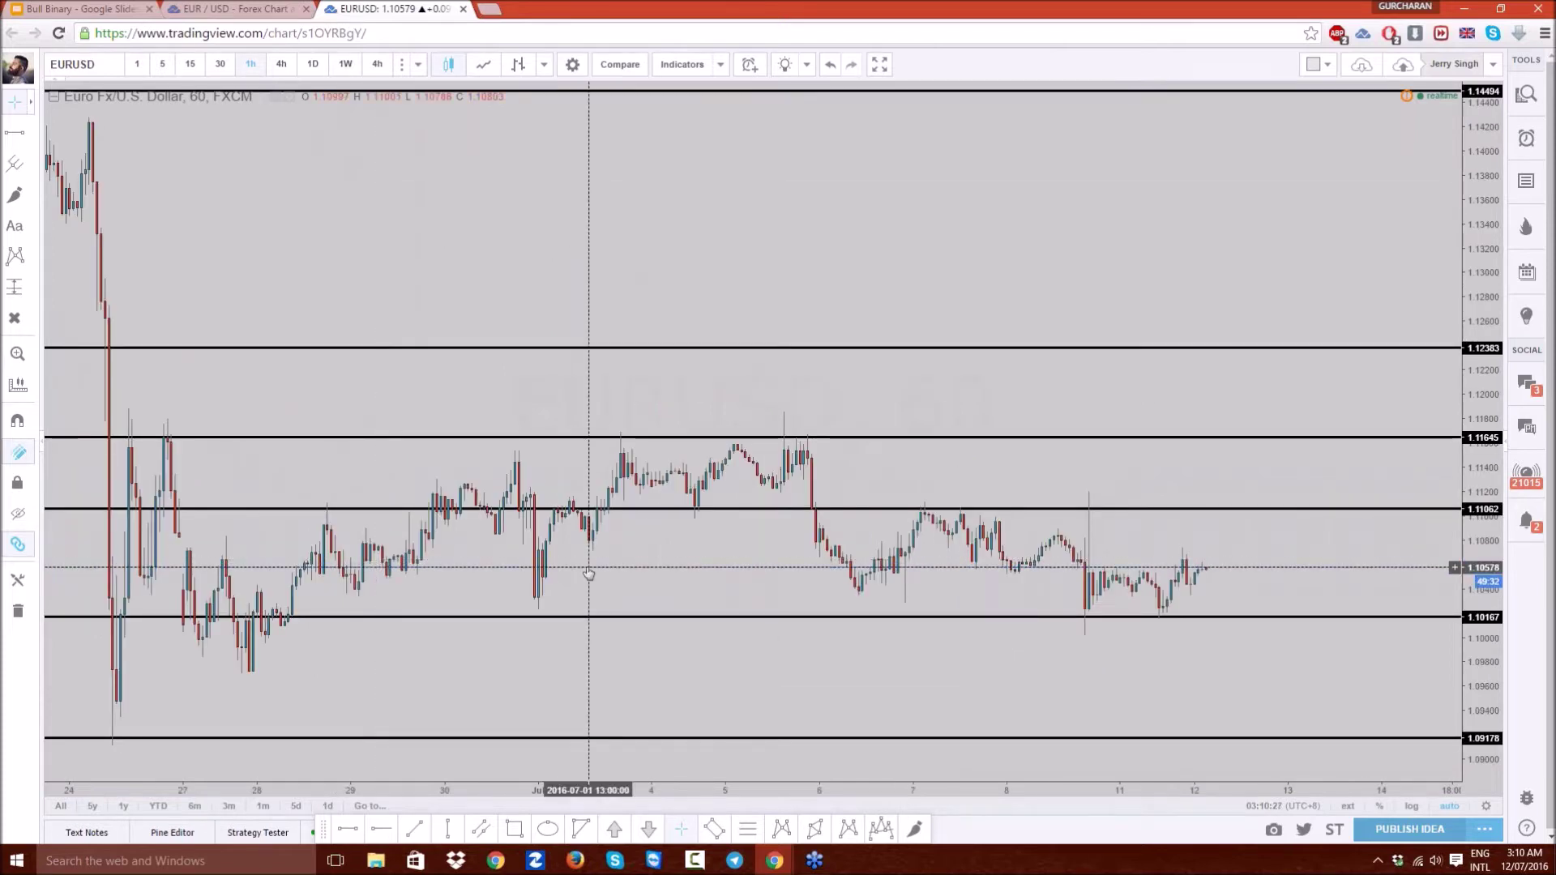
{"action": "scroll", "coordinate": [770, 567], "scroll_direction": "up", "scroll_amount": 3}
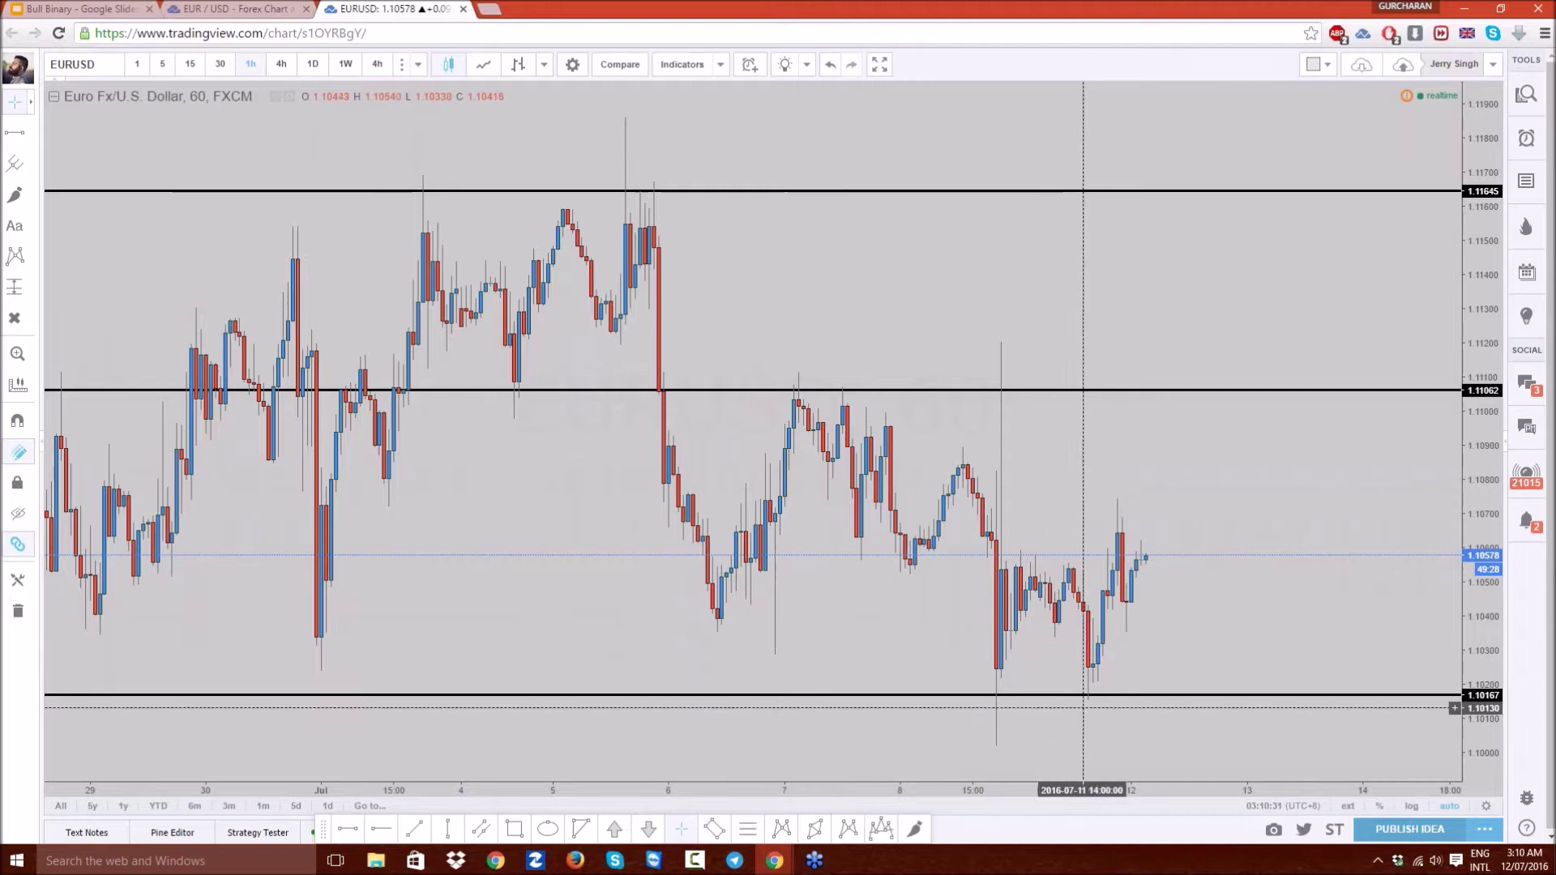
{"action": "left_click", "coordinate": [902, 696]}
{"action": "left_click_drag", "start_coordinate": [902, 695], "coordinate": [907, 686]}
{"action": "left_click", "coordinate": [891, 642]}
{"action": "scroll", "coordinate": [892, 642], "scroll_direction": "up", "scroll_amount": 2}
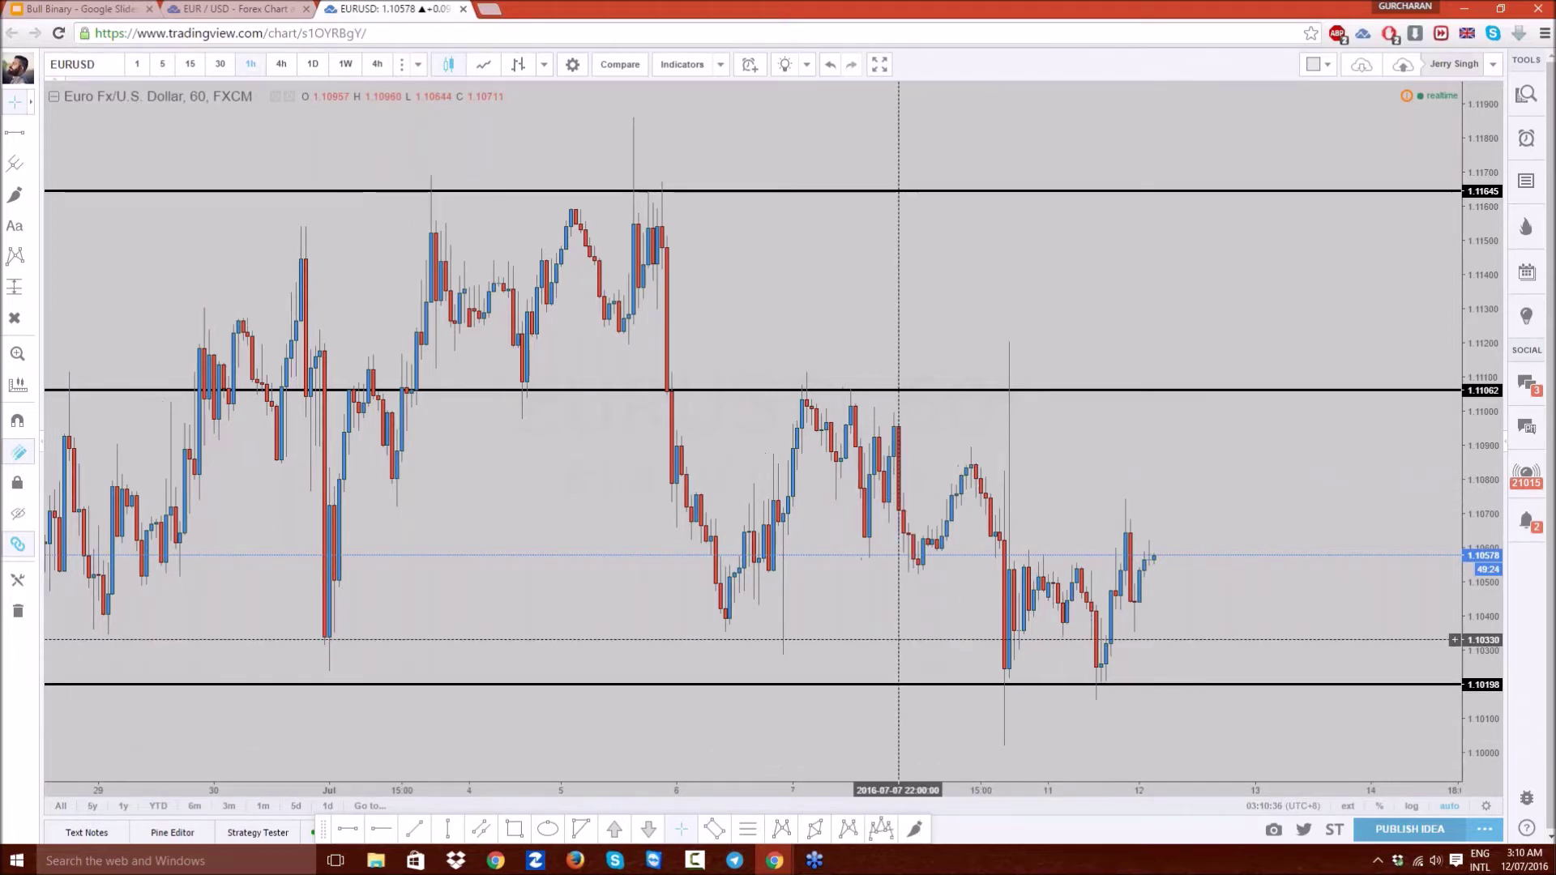
- Set the chart to the 1-minute interval and look over the recent price swings
{"action": "left_click", "coordinate": [140, 67]}
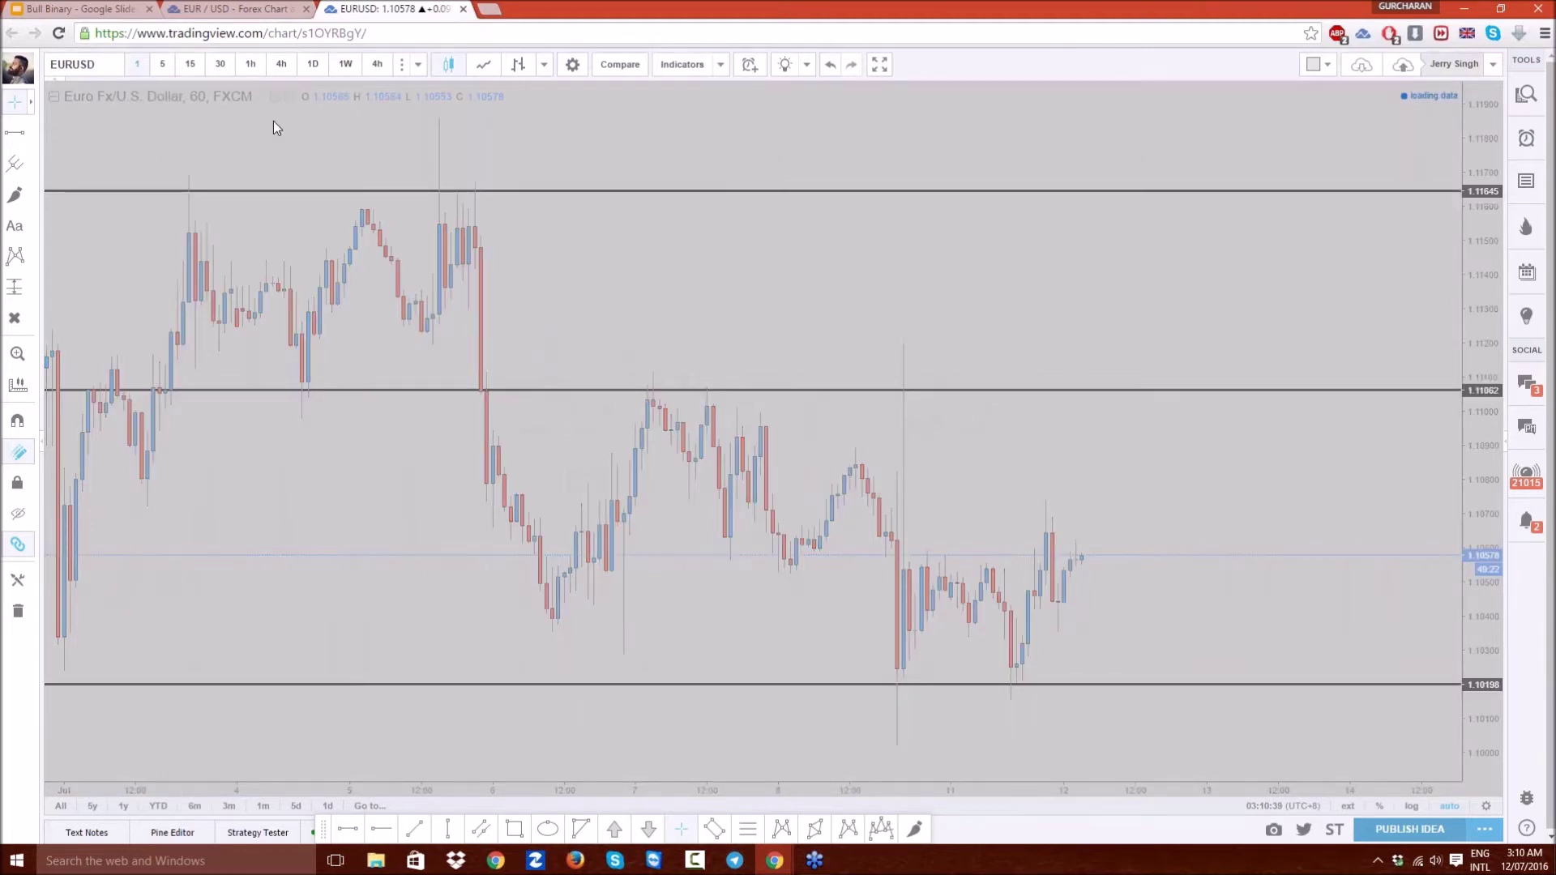
{"action": "scroll", "coordinate": [778, 373], "scroll_direction": "down", "scroll_amount": 3}
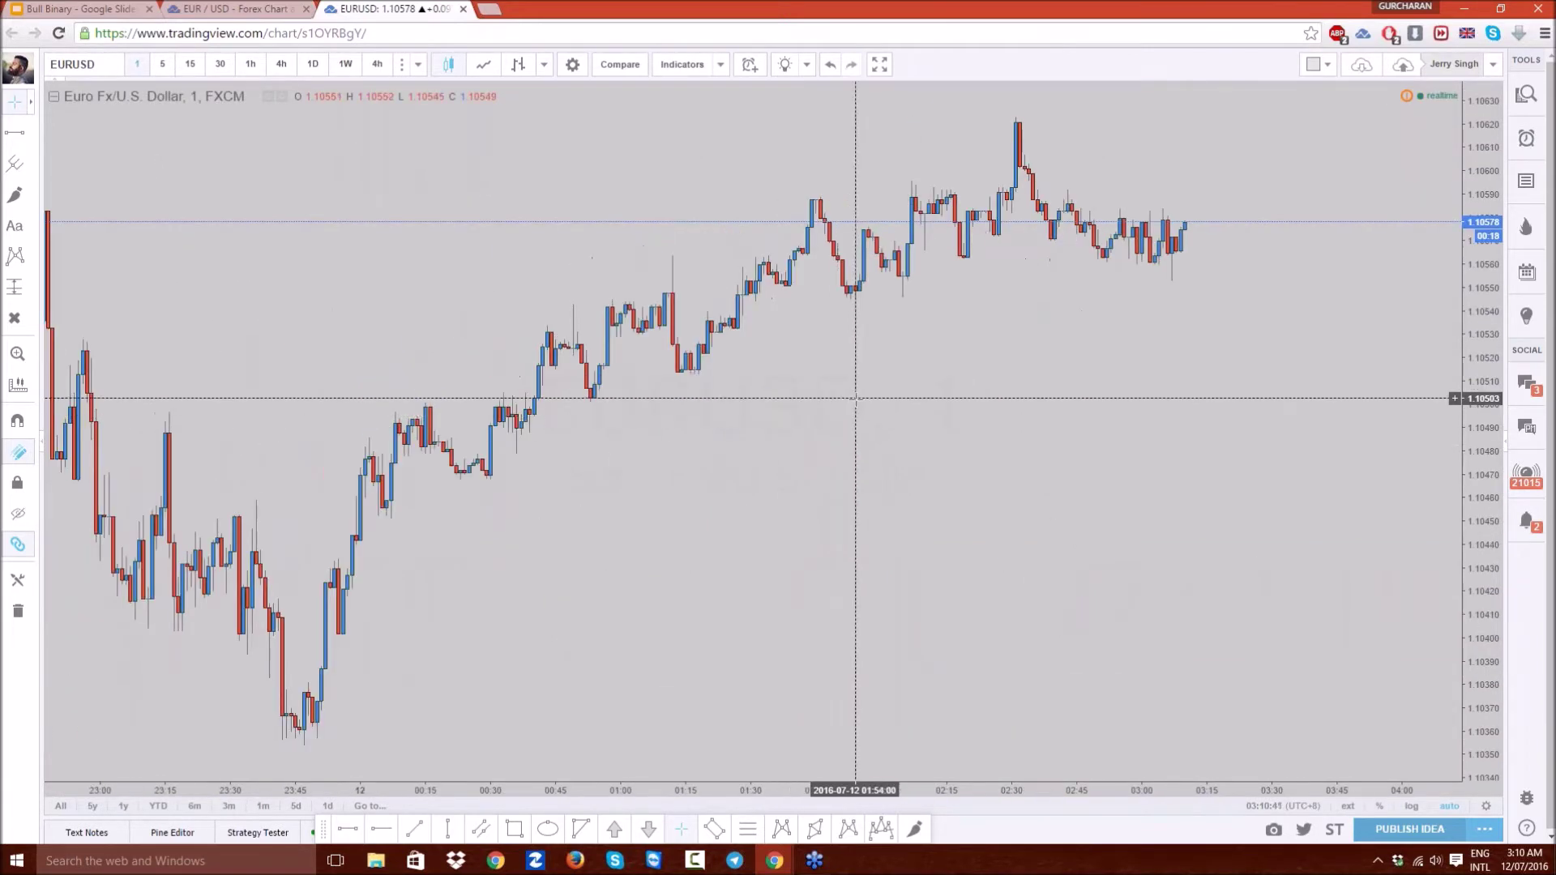
{"action": "scroll", "coordinate": [852, 409], "scroll_direction": "down", "scroll_amount": 2}
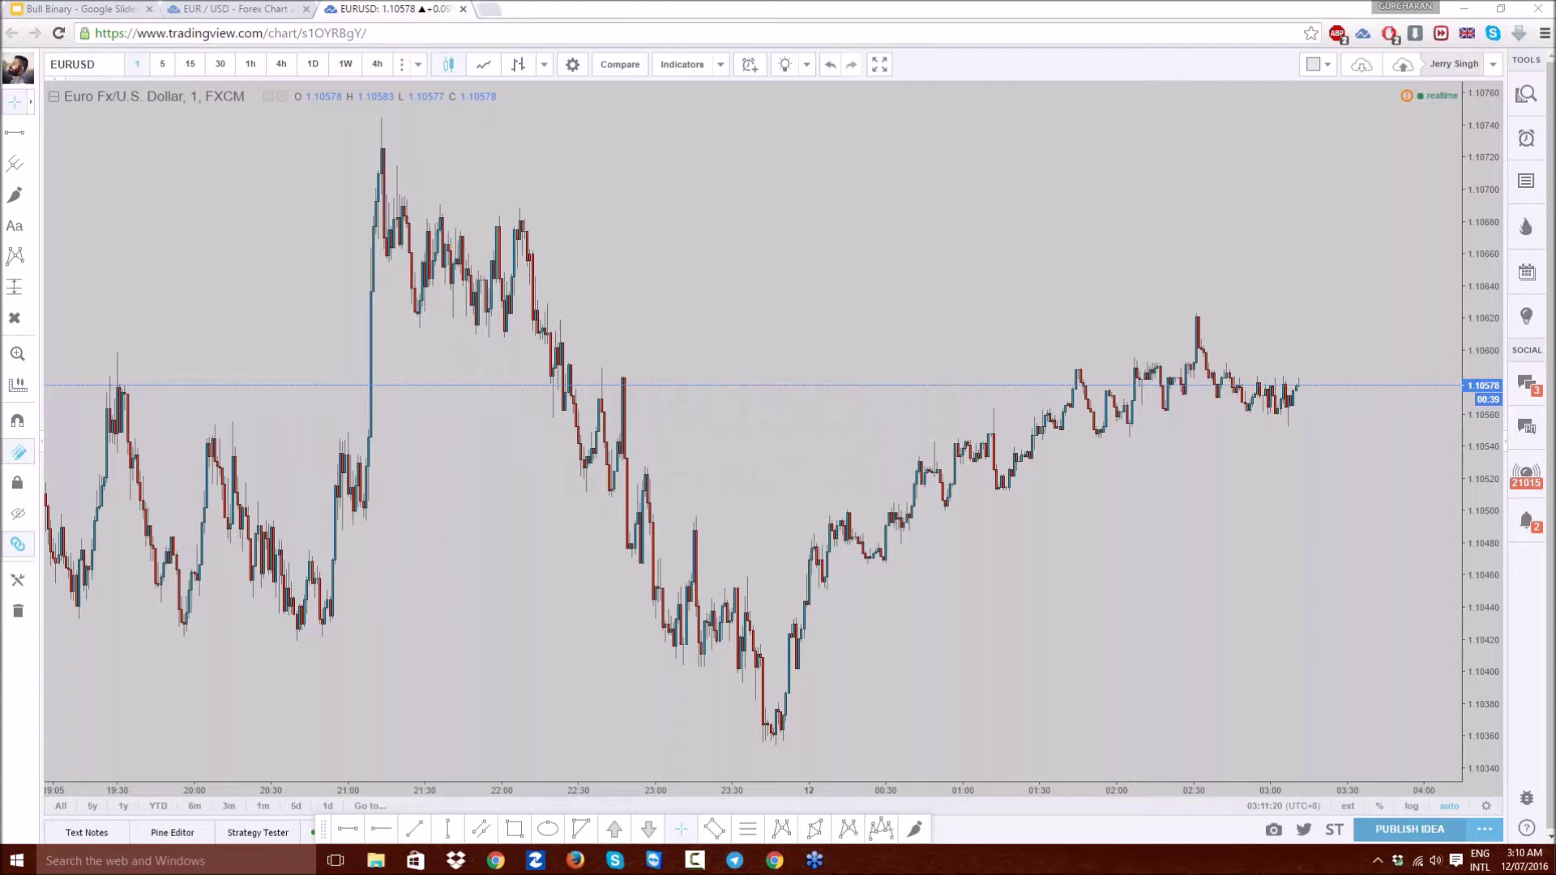
{"action": "scroll", "coordinate": [1244, 454], "scroll_direction": "up", "scroll_amount": 2}
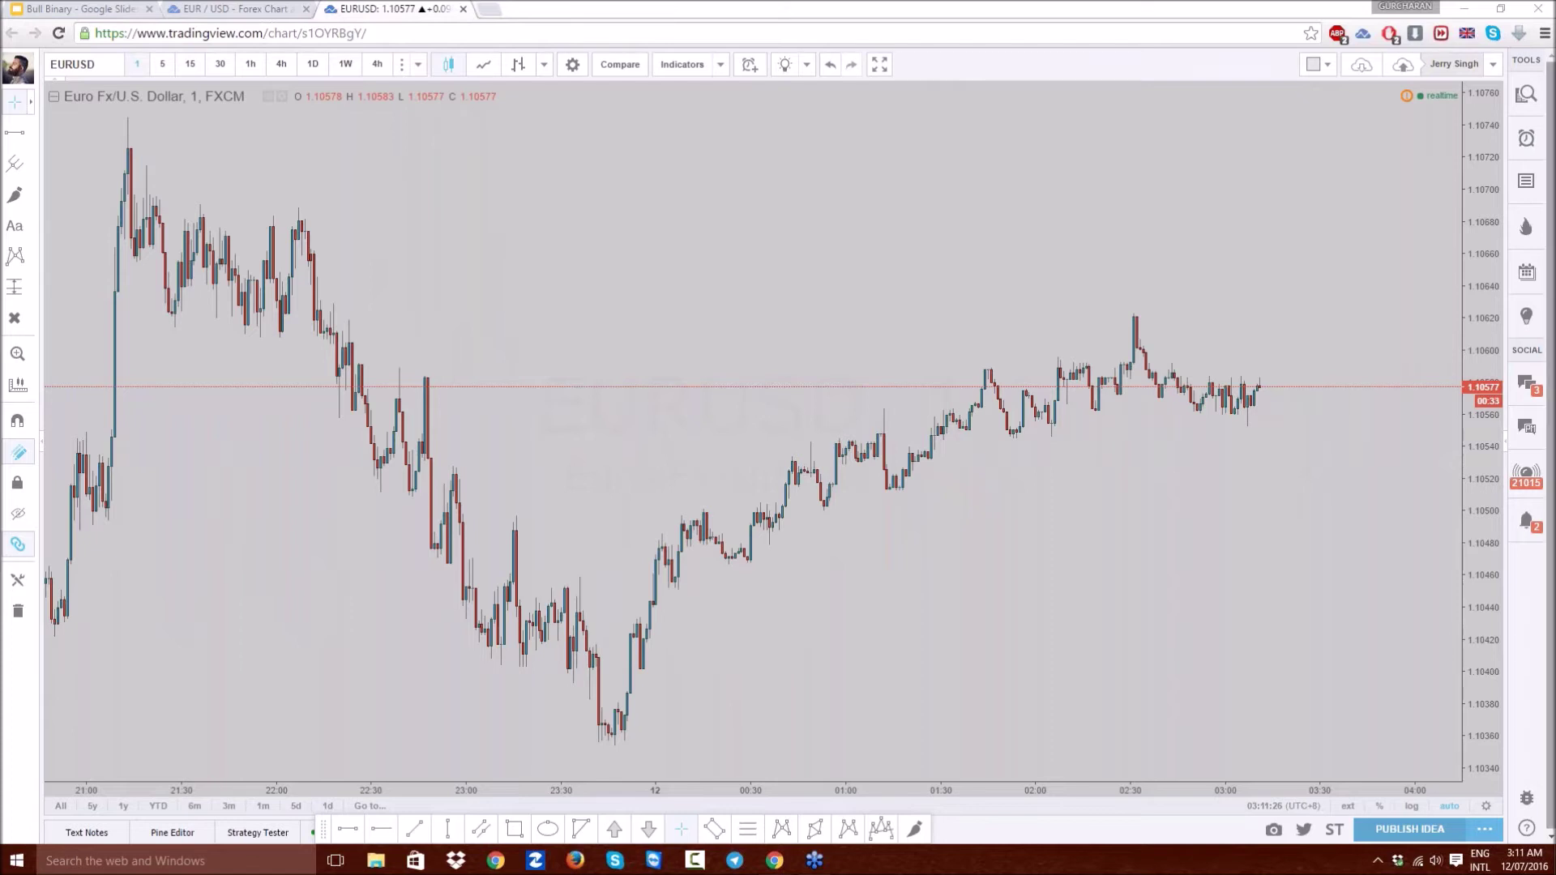
{"action": "scroll", "coordinate": [1030, 452], "scroll_direction": "up", "scroll_amount": 5}
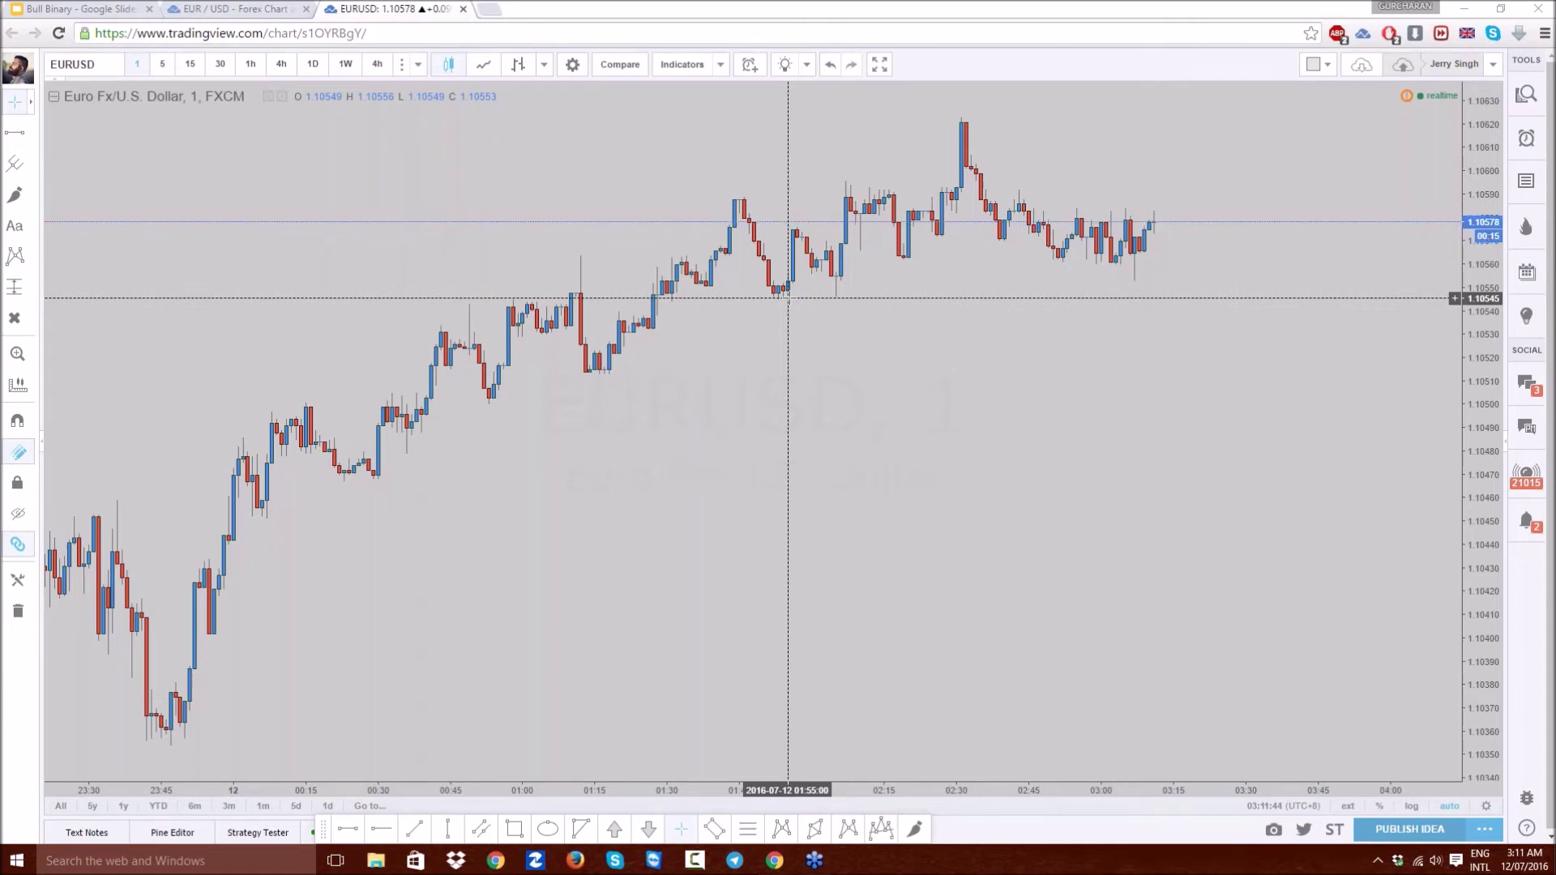
{"action": "scroll", "coordinate": [782, 296], "scroll_direction": "down", "scroll_amount": 3}
{"action": "scroll", "coordinate": [814, 305], "scroll_direction": "up", "scroll_amount": 3}
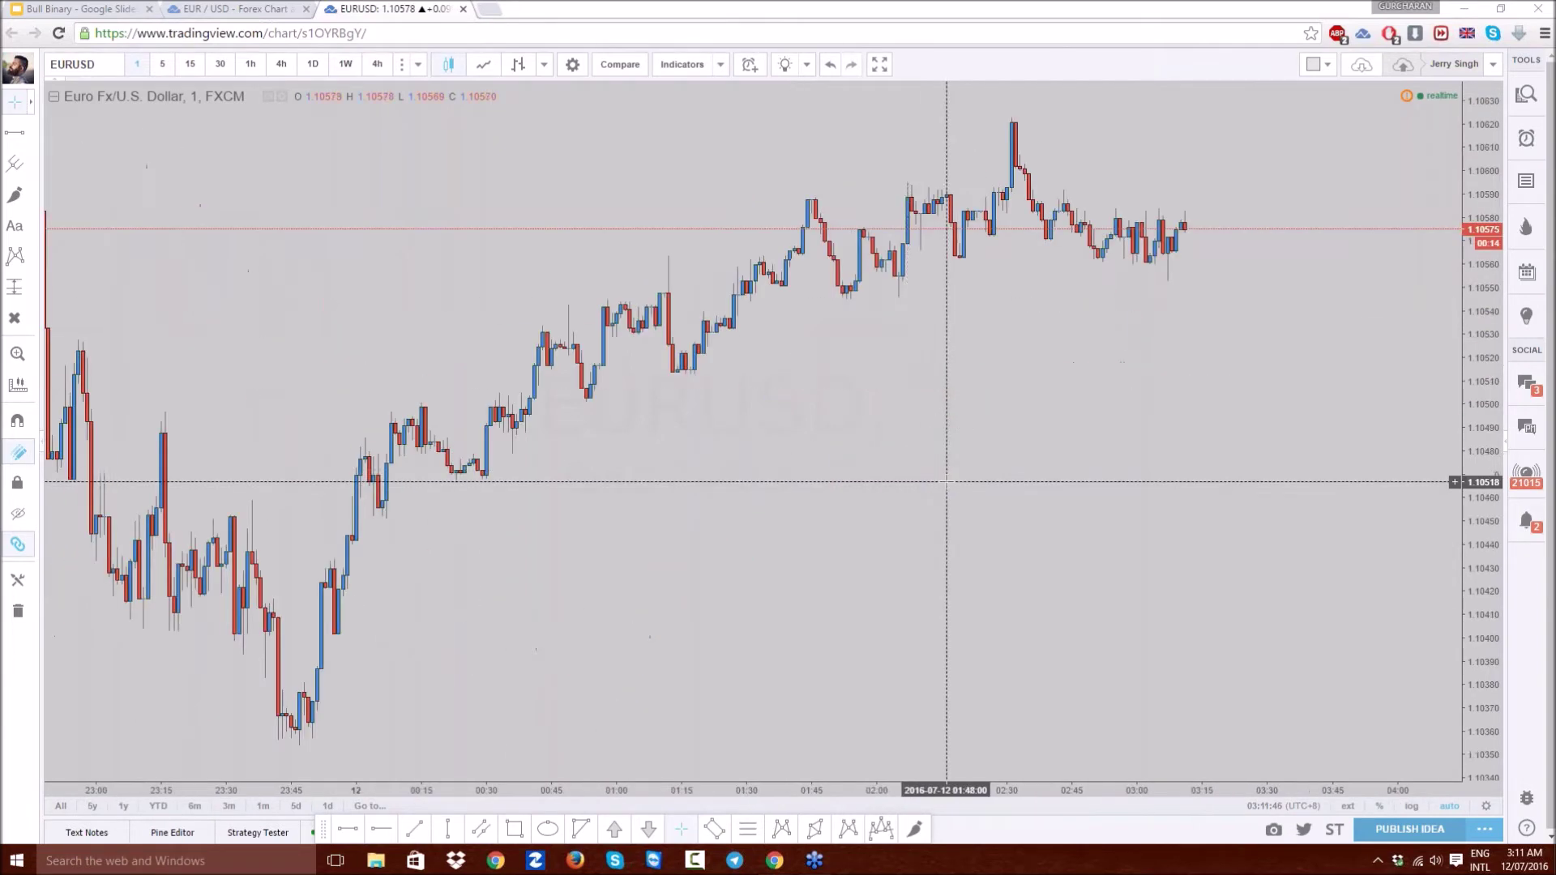
- Draw a horizontal line through the recent highs and lows on the 1-minute chart and adjust it to about 1.10547
{"action": "left_click_drag", "start_coordinate": [764, 462], "coordinate": [962, 493]}
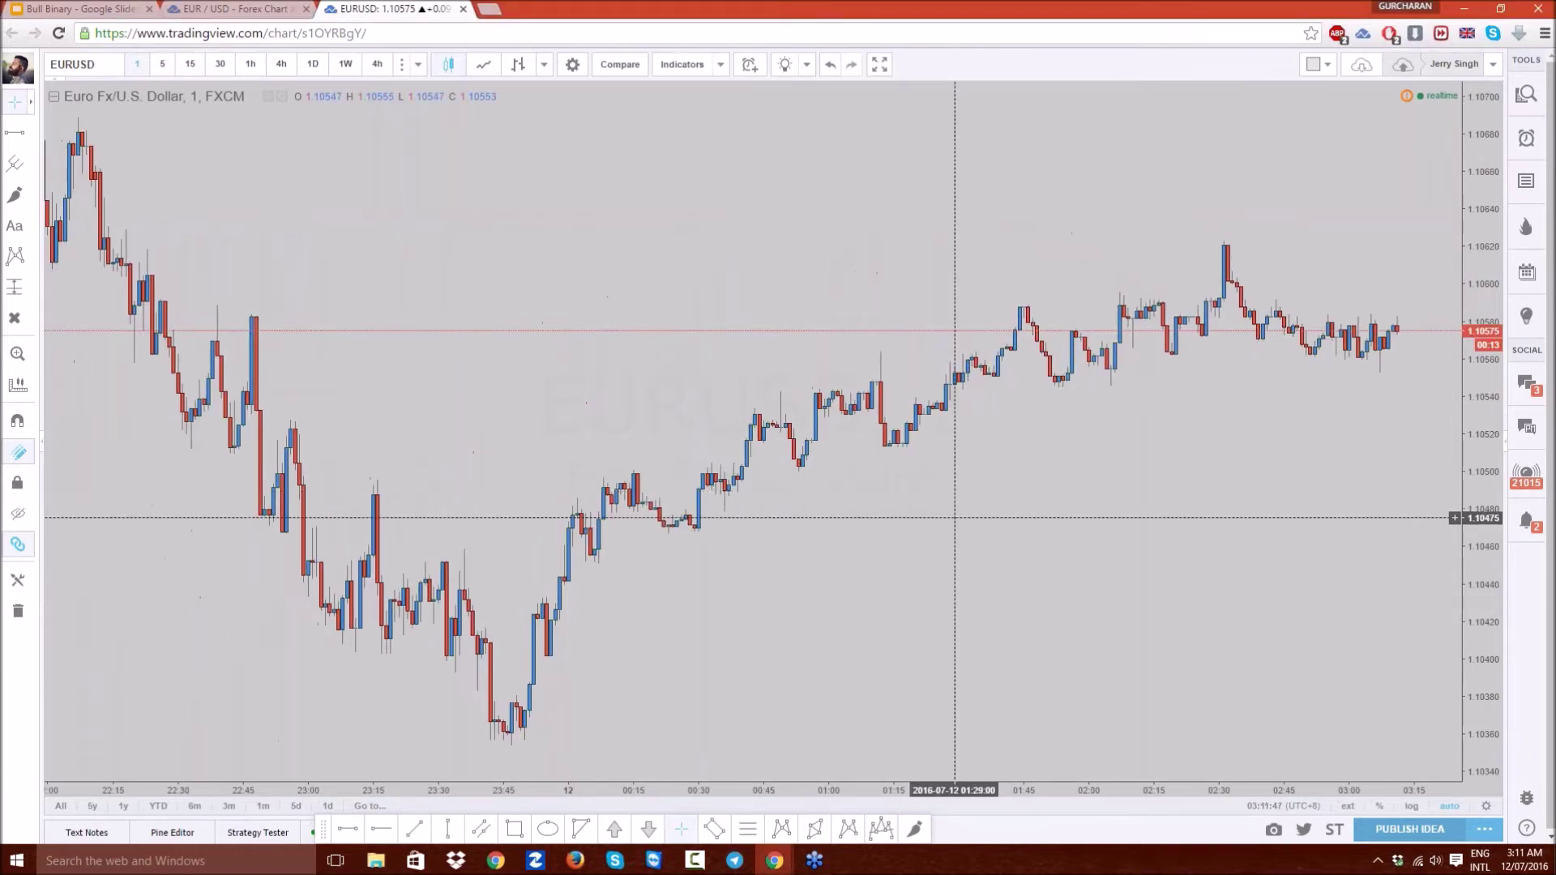
{"action": "left_click", "coordinate": [347, 828]}
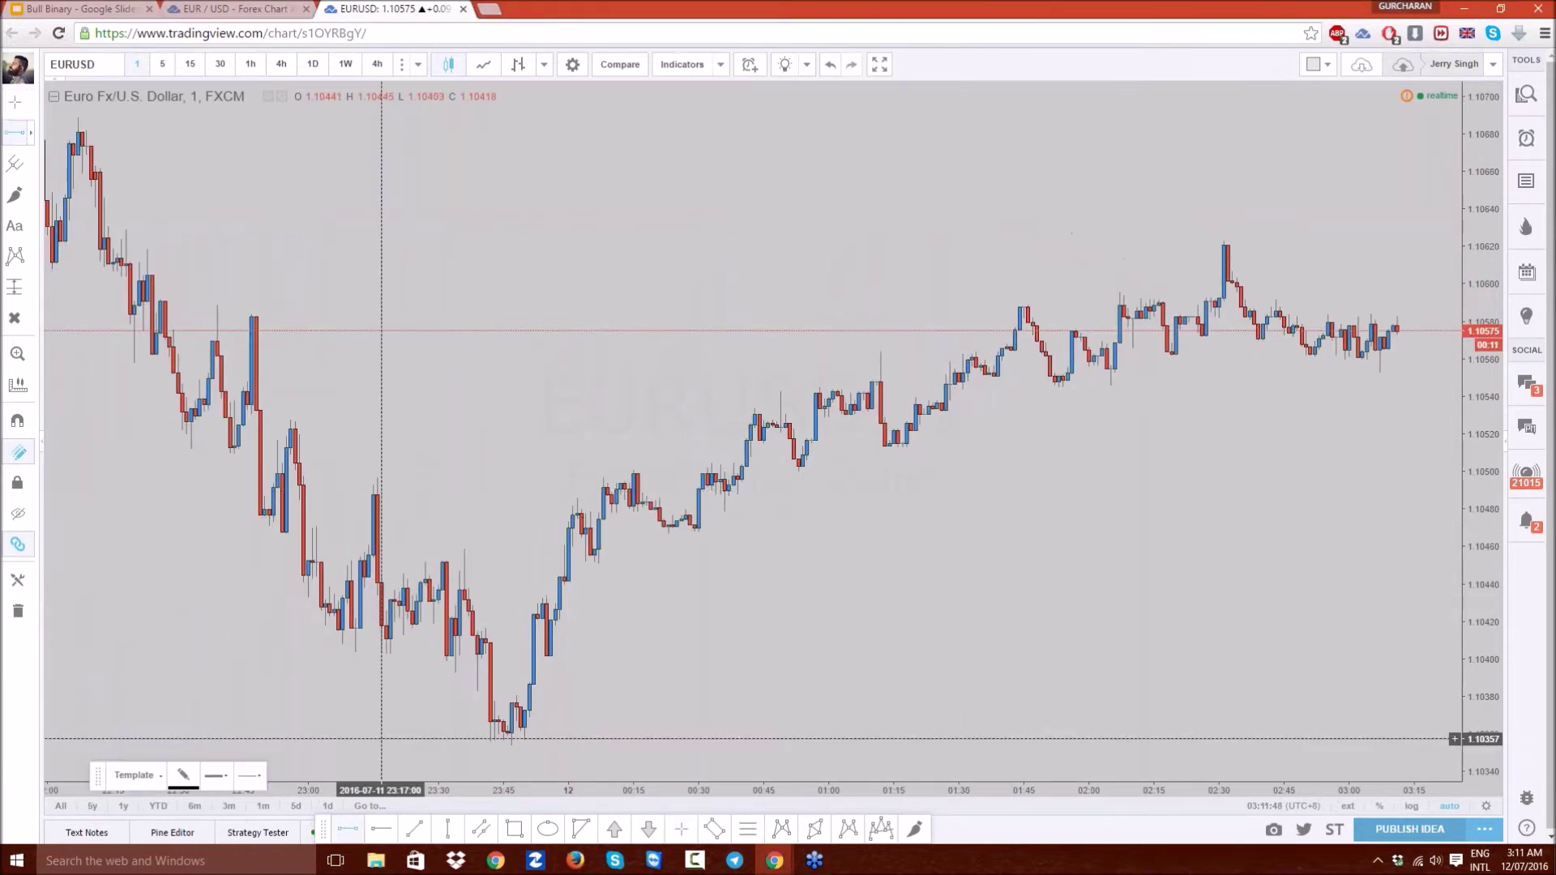
{"action": "left_click", "coordinate": [629, 386]}
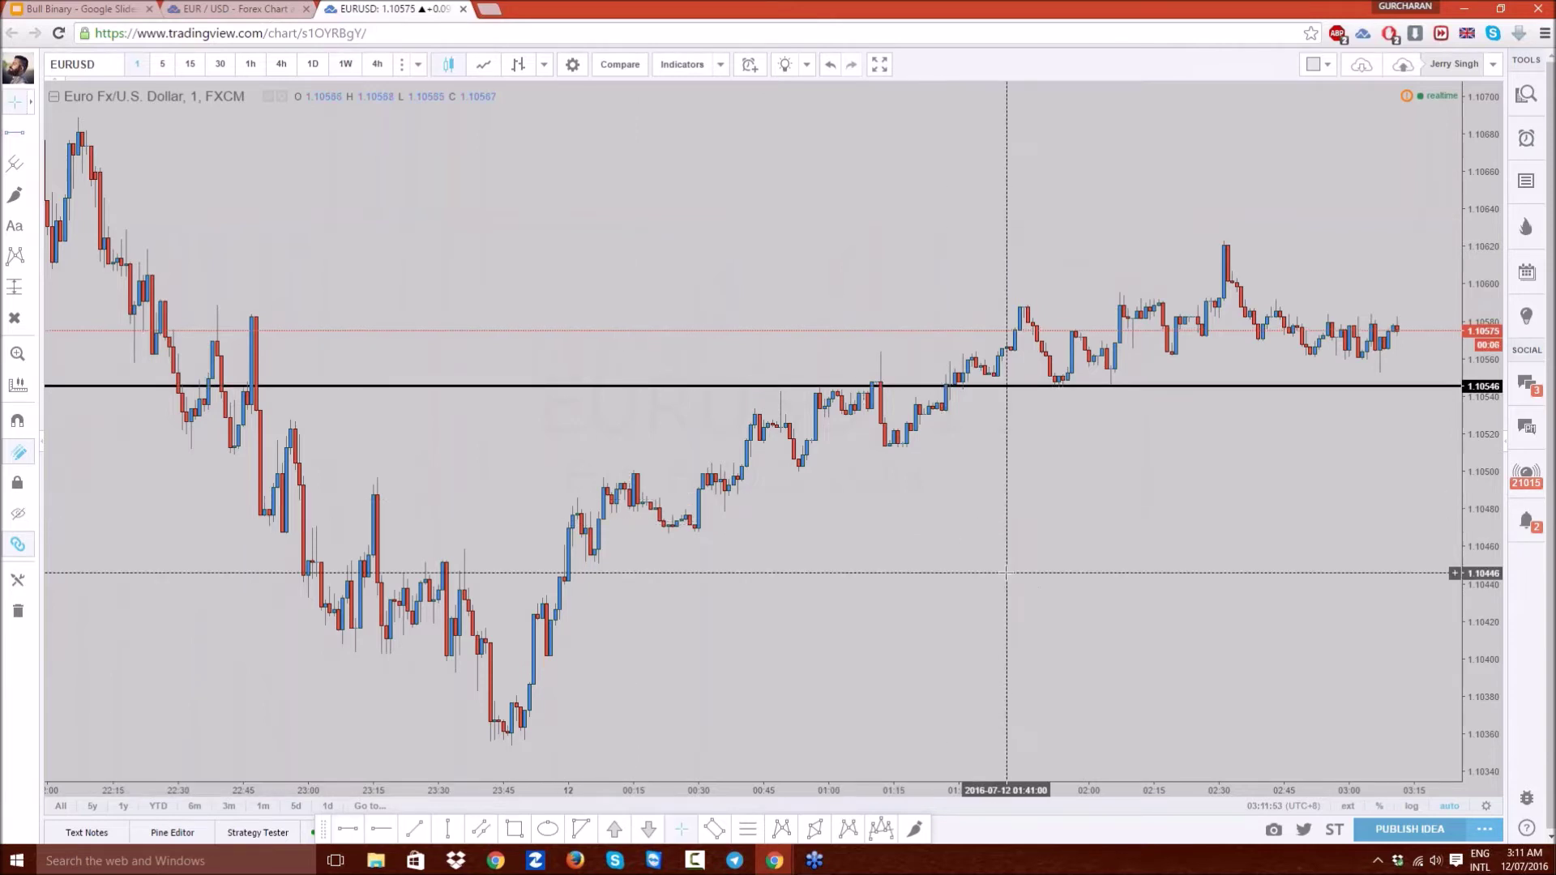
{"action": "scroll", "coordinate": [1007, 574], "scroll_direction": "up", "scroll_amount": 5}
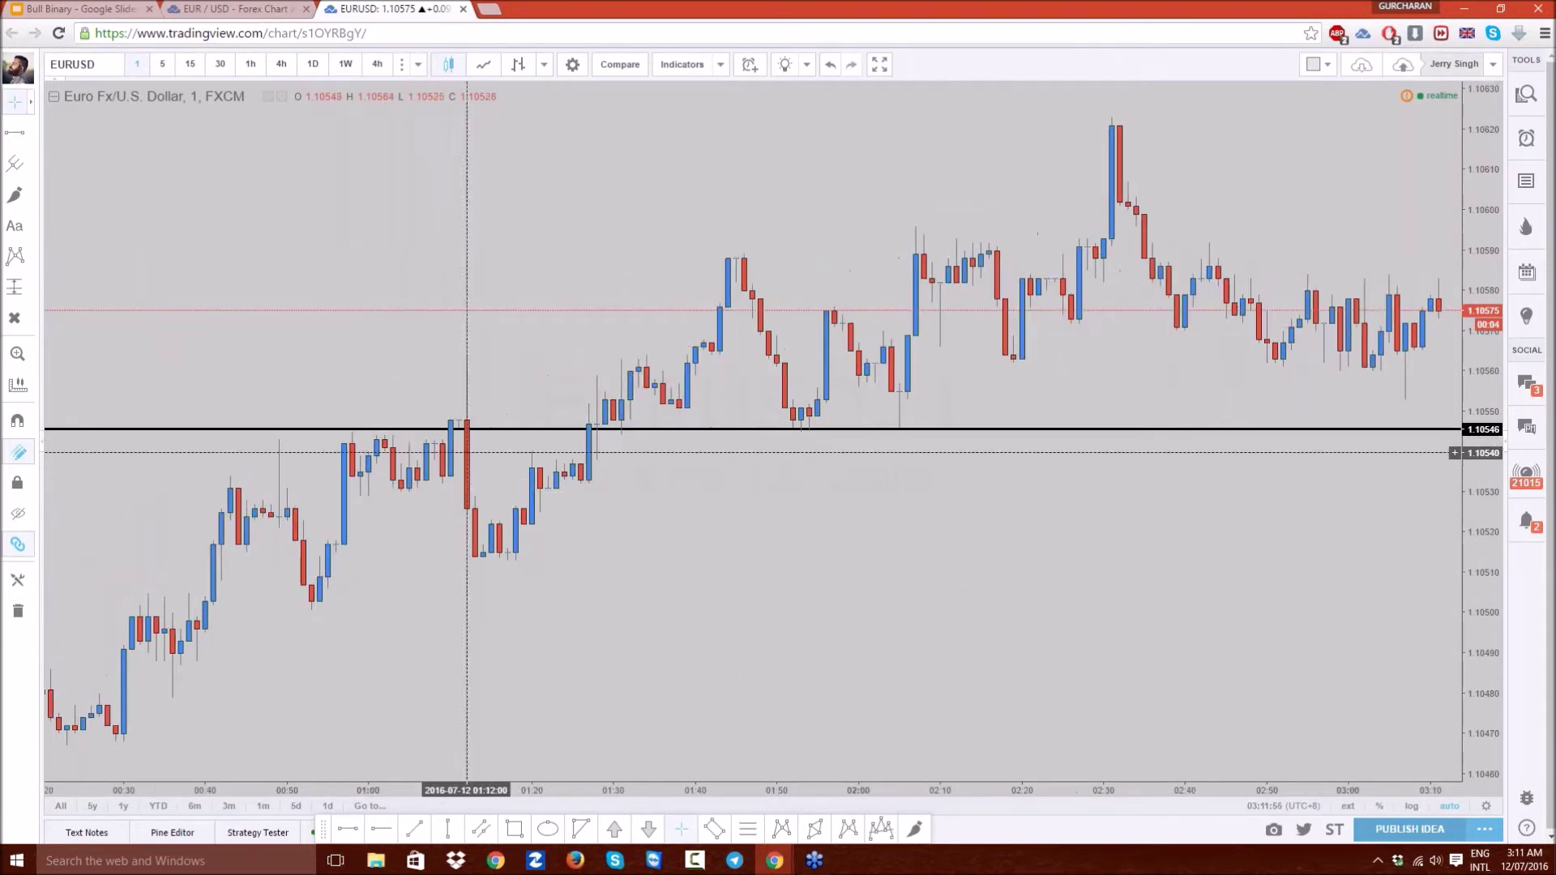
{"action": "left_click_drag", "start_coordinate": [491, 429], "coordinate": [522, 423]}
{"action": "left_click", "coordinate": [476, 469]}
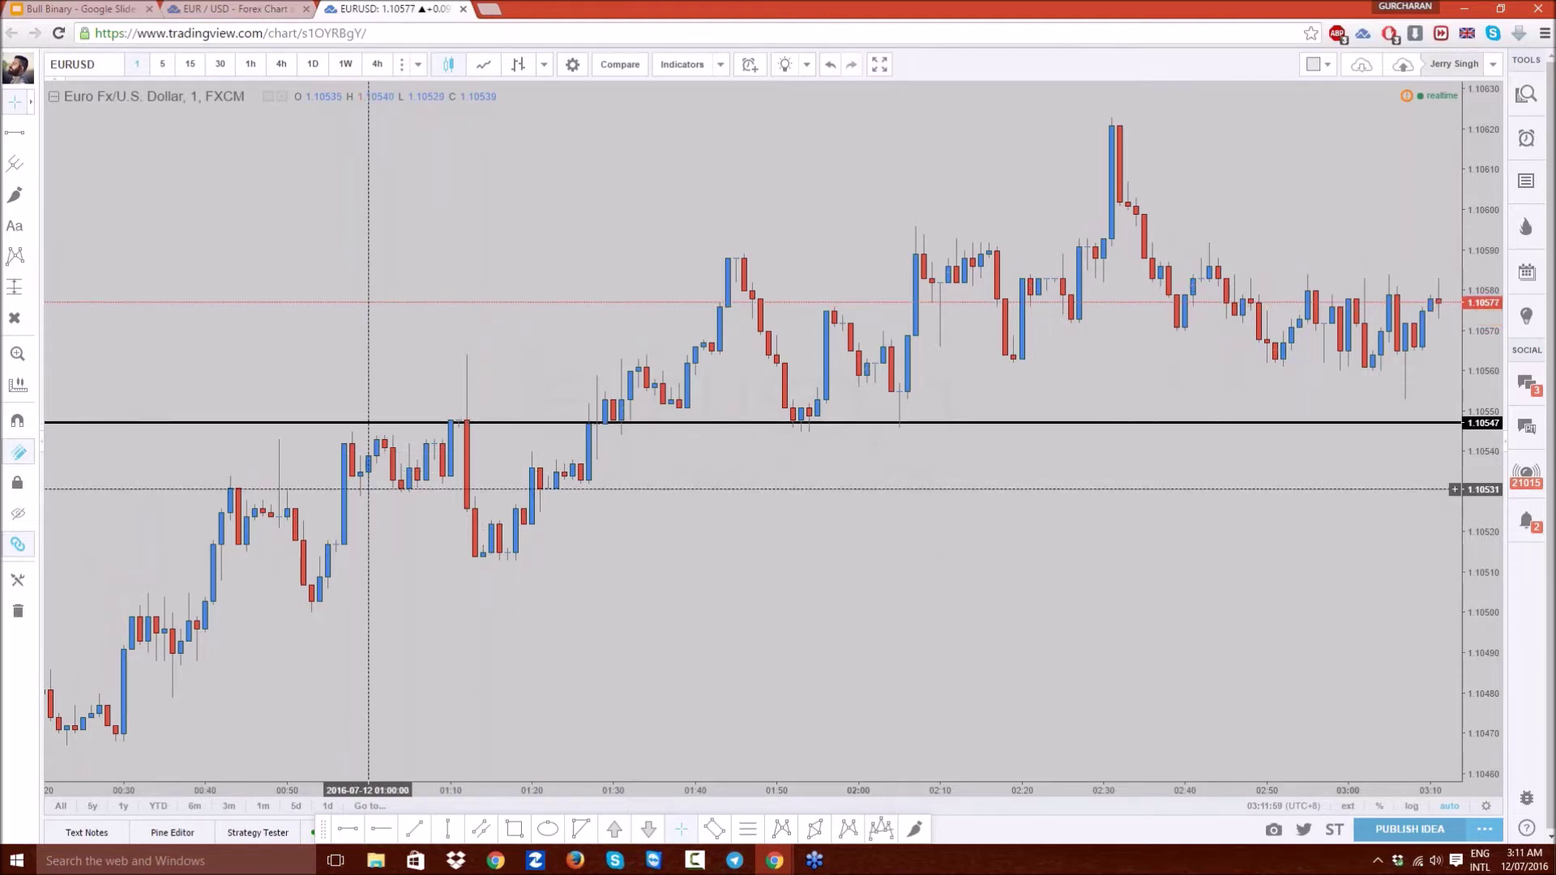
- Trace the price swings below the horizontal line up to the breakout with a brush stroke, and delete the stroke
{"action": "left_click_drag", "start_coordinate": [462, 584], "coordinate": [538, 583]}
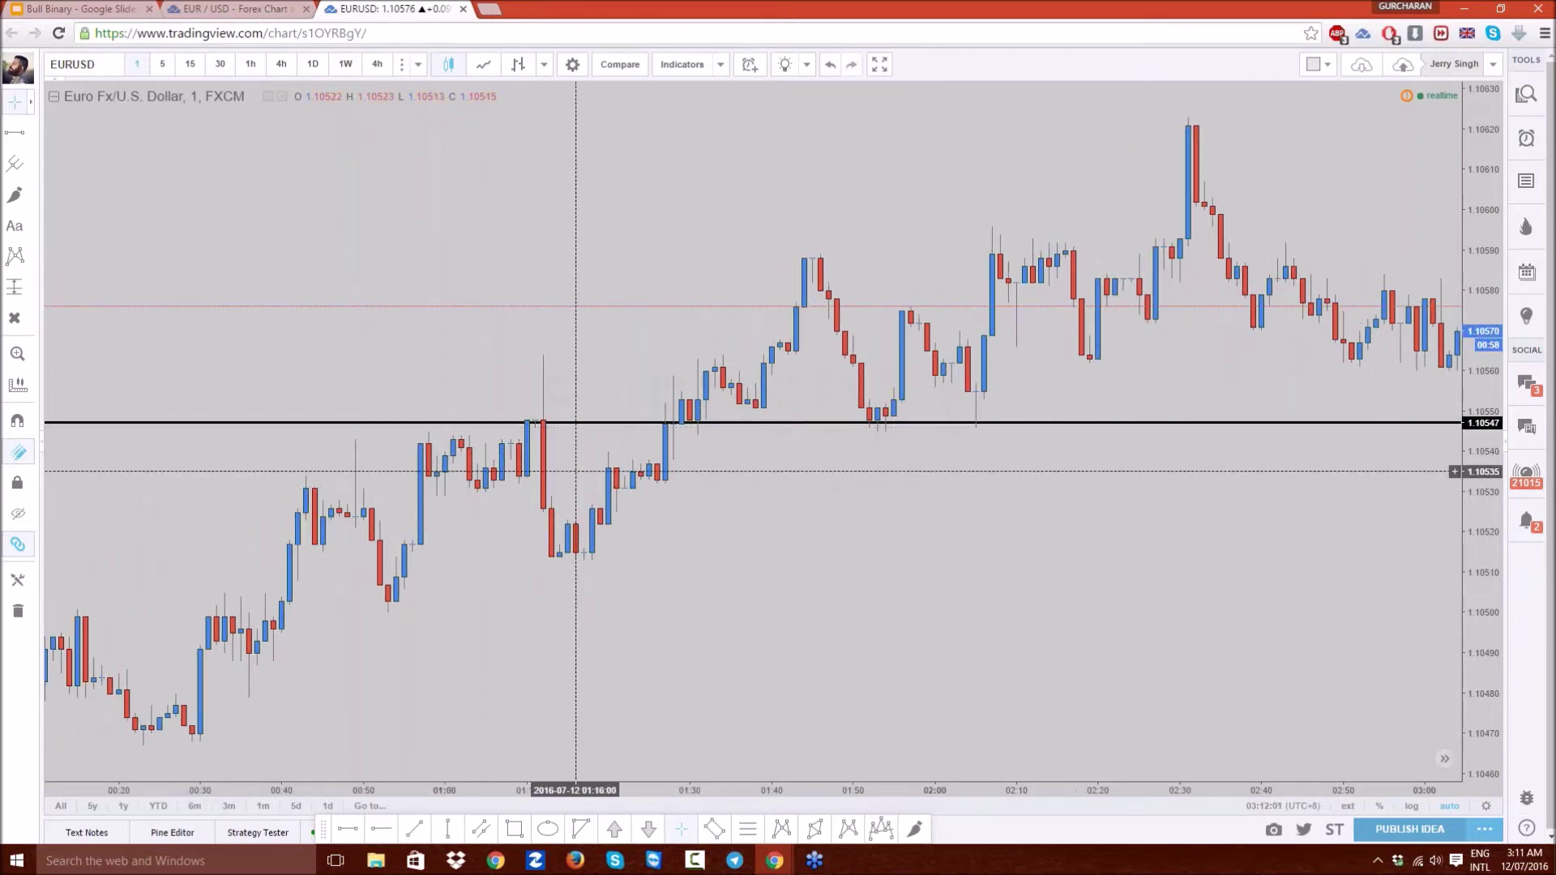
{"action": "left_click", "coordinate": [14, 195]}
{"action": "mouse_move", "coordinate": [412, 570]}
{"action": "left_mouse_down"}
{"action": "mouse_move", "coordinate": [447, 445]}
{"action": "mouse_move", "coordinate": [472, 484]}
{"action": "mouse_move", "coordinate": [521, 425]}
{"action": "mouse_move", "coordinate": [538, 519]}
{"action": "mouse_move", "coordinate": [566, 545]}
{"action": "mouse_move", "coordinate": [674, 438]}
{"action": "mouse_move", "coordinate": [682, 393]}
{"action": "left_mouse_up"}
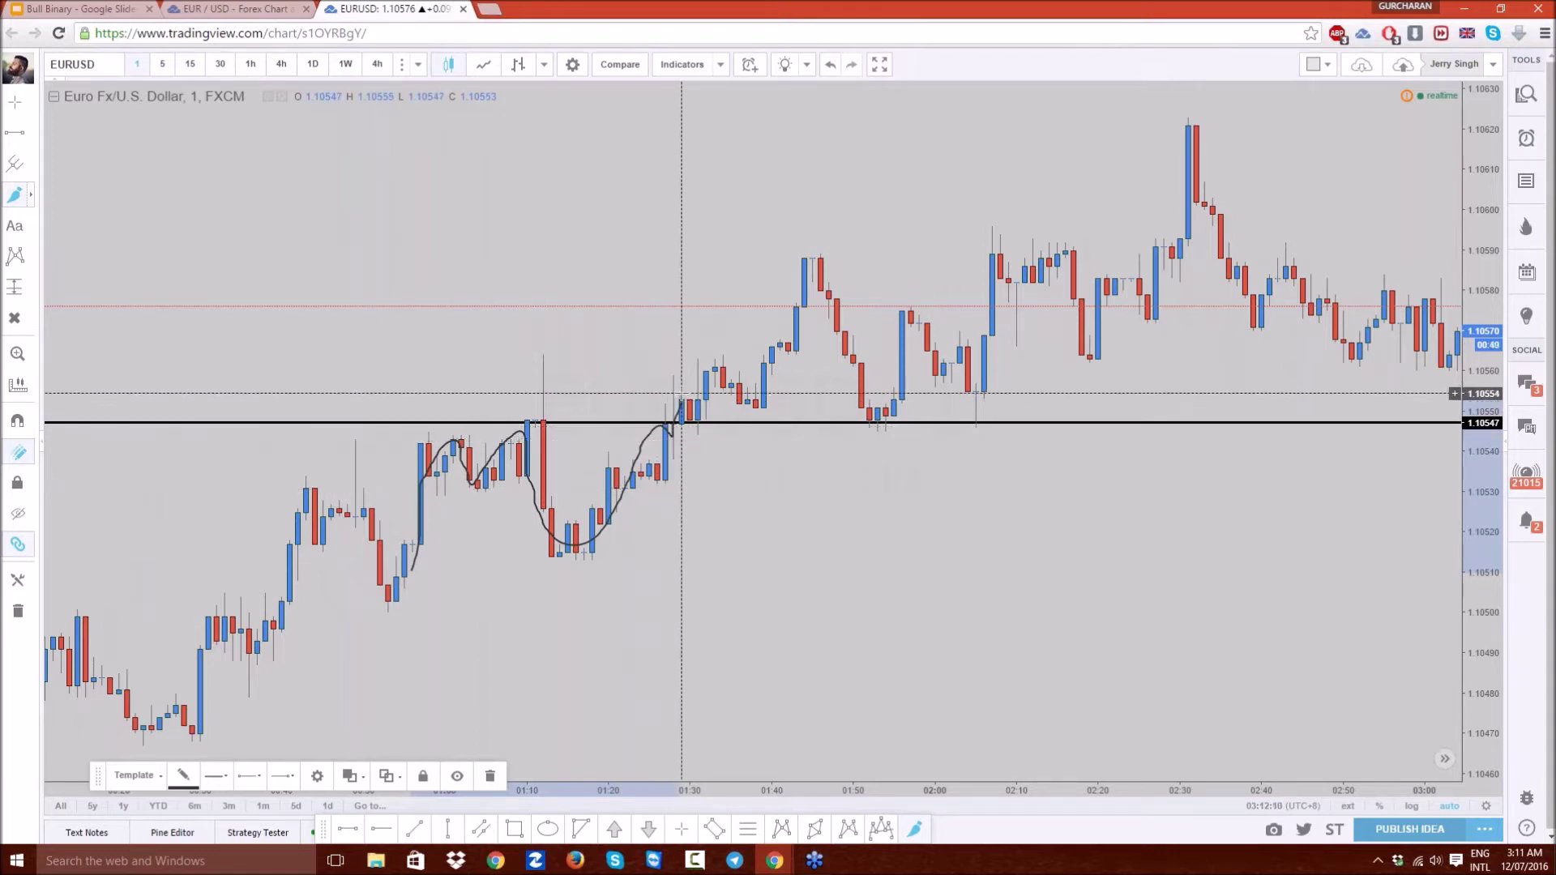
{"action": "left_click", "coordinate": [718, 397]}
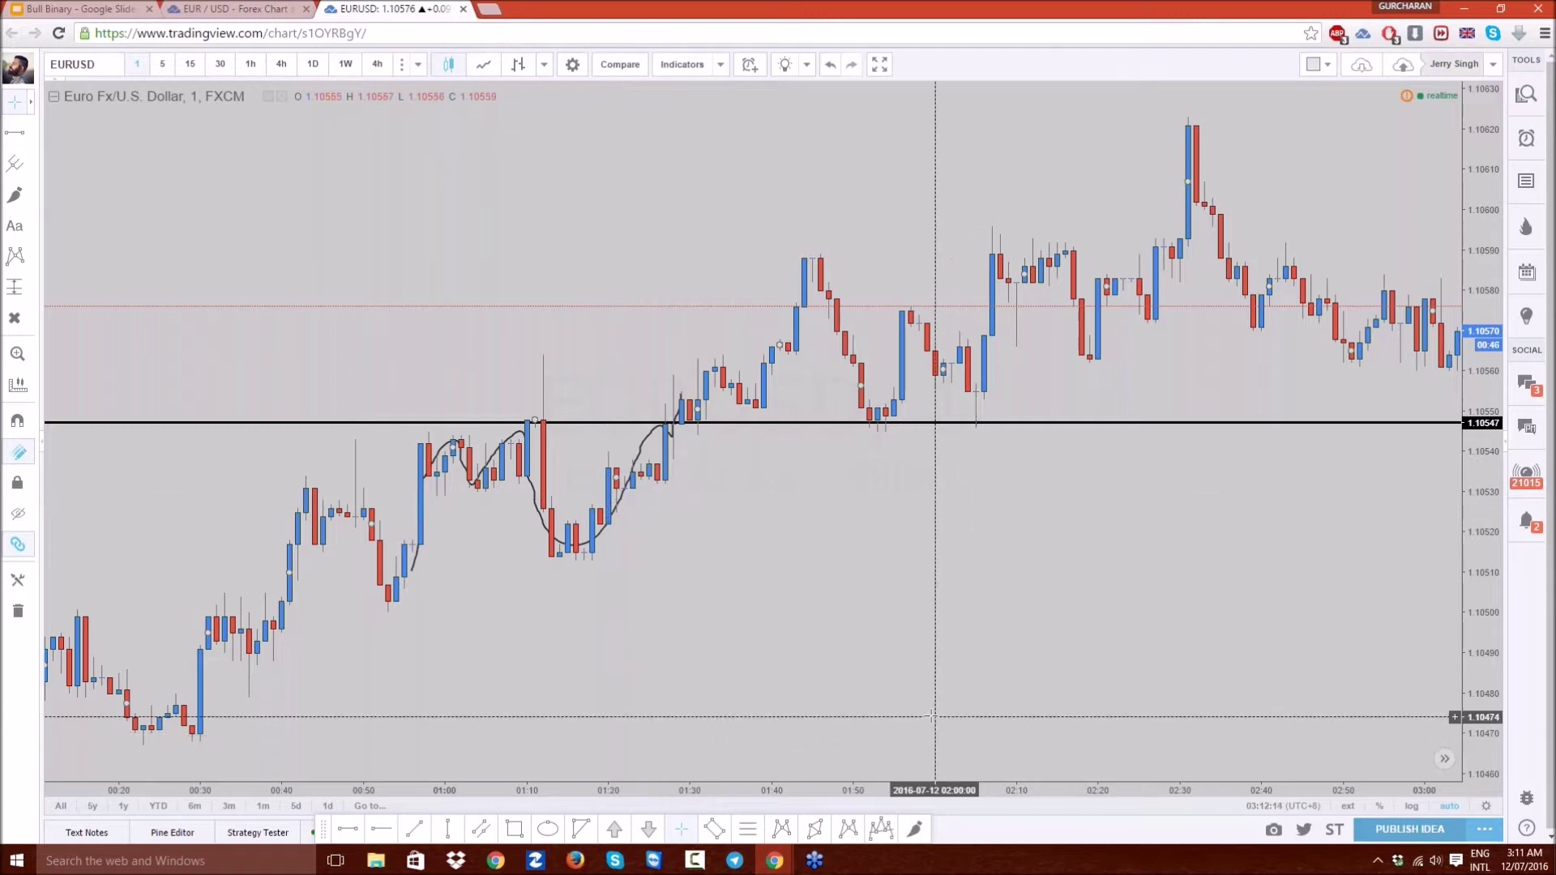
{"action": "left_click", "coordinate": [601, 535]}
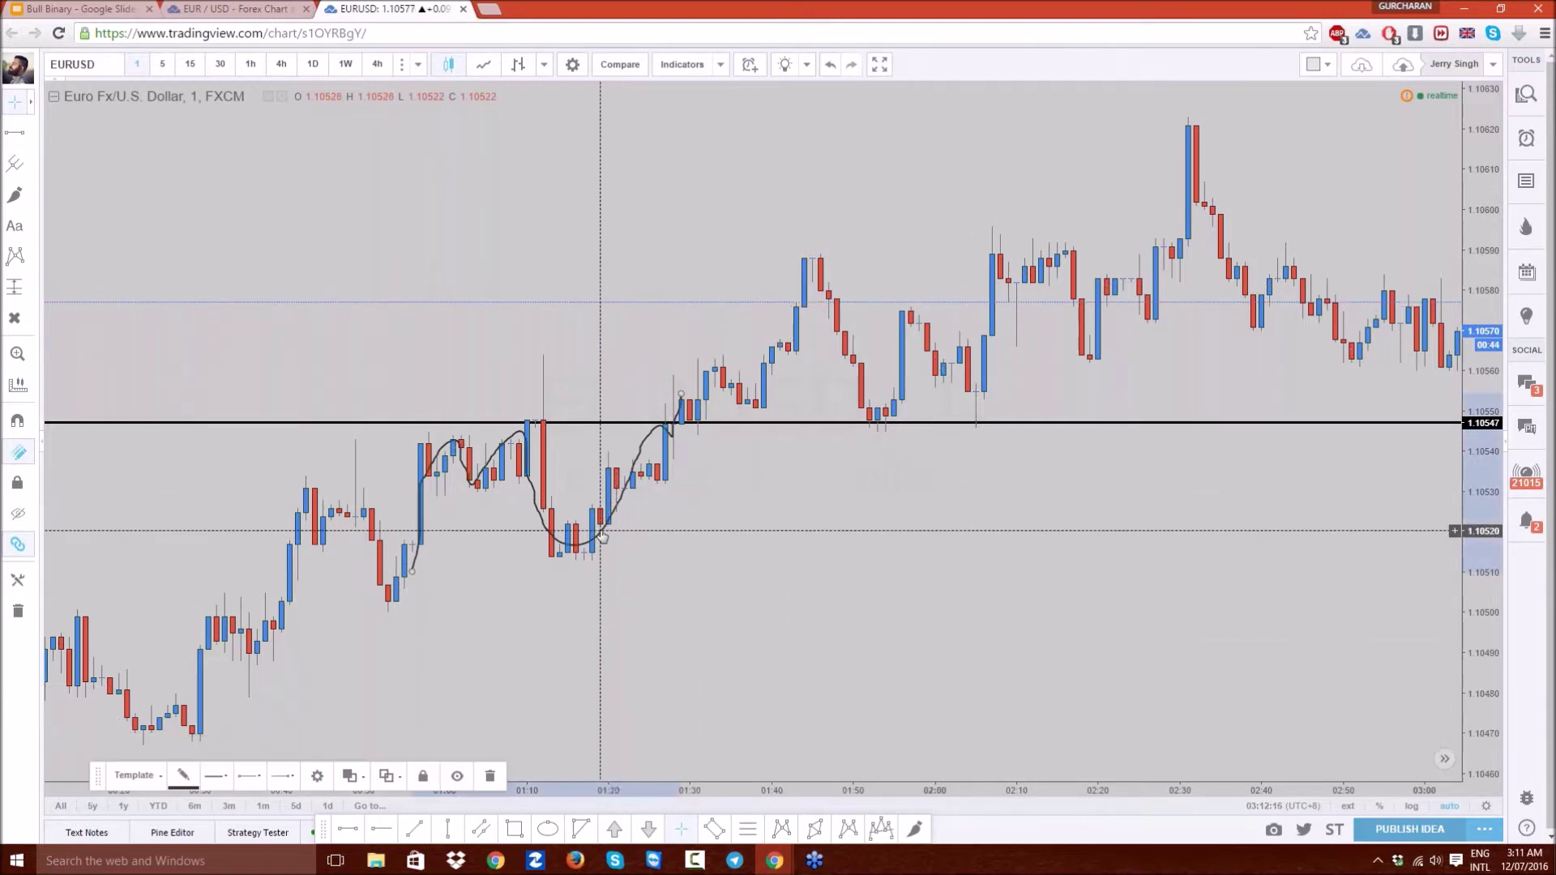
{"action": "key", "text": "Delete"}
- Draw a support zone rectangle along the horizontal line from 01:22 to about 03:19, between about 1.10548 and 1.10544
{"action": "scroll", "coordinate": [601, 534], "scroll_direction": "up", "scroll_amount": 1}
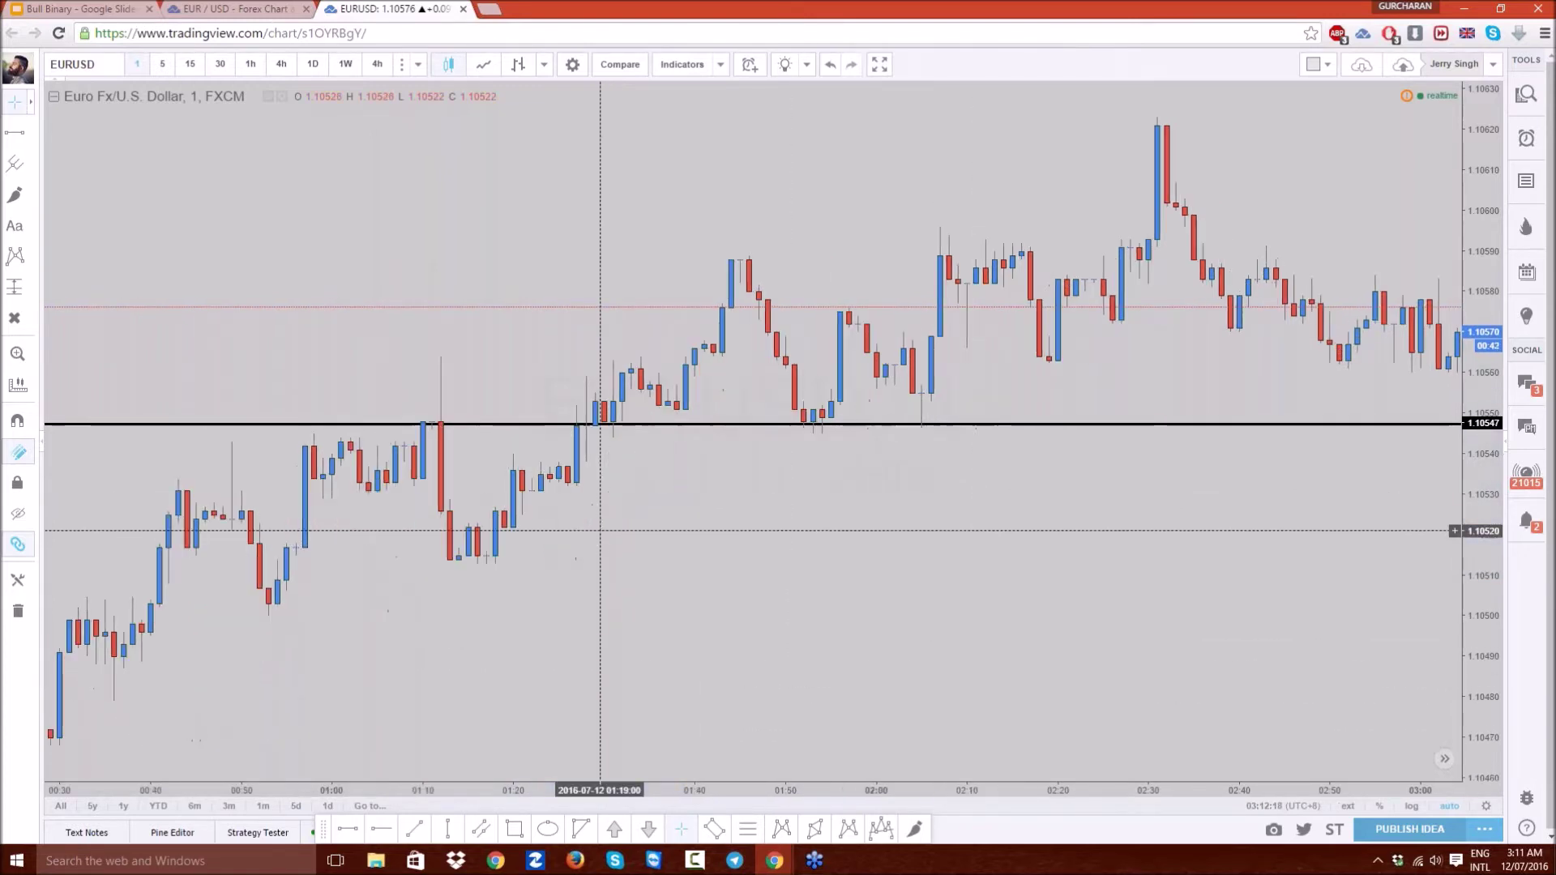
{"action": "left_click_drag", "start_coordinate": [1166, 544], "coordinate": [976, 545]}
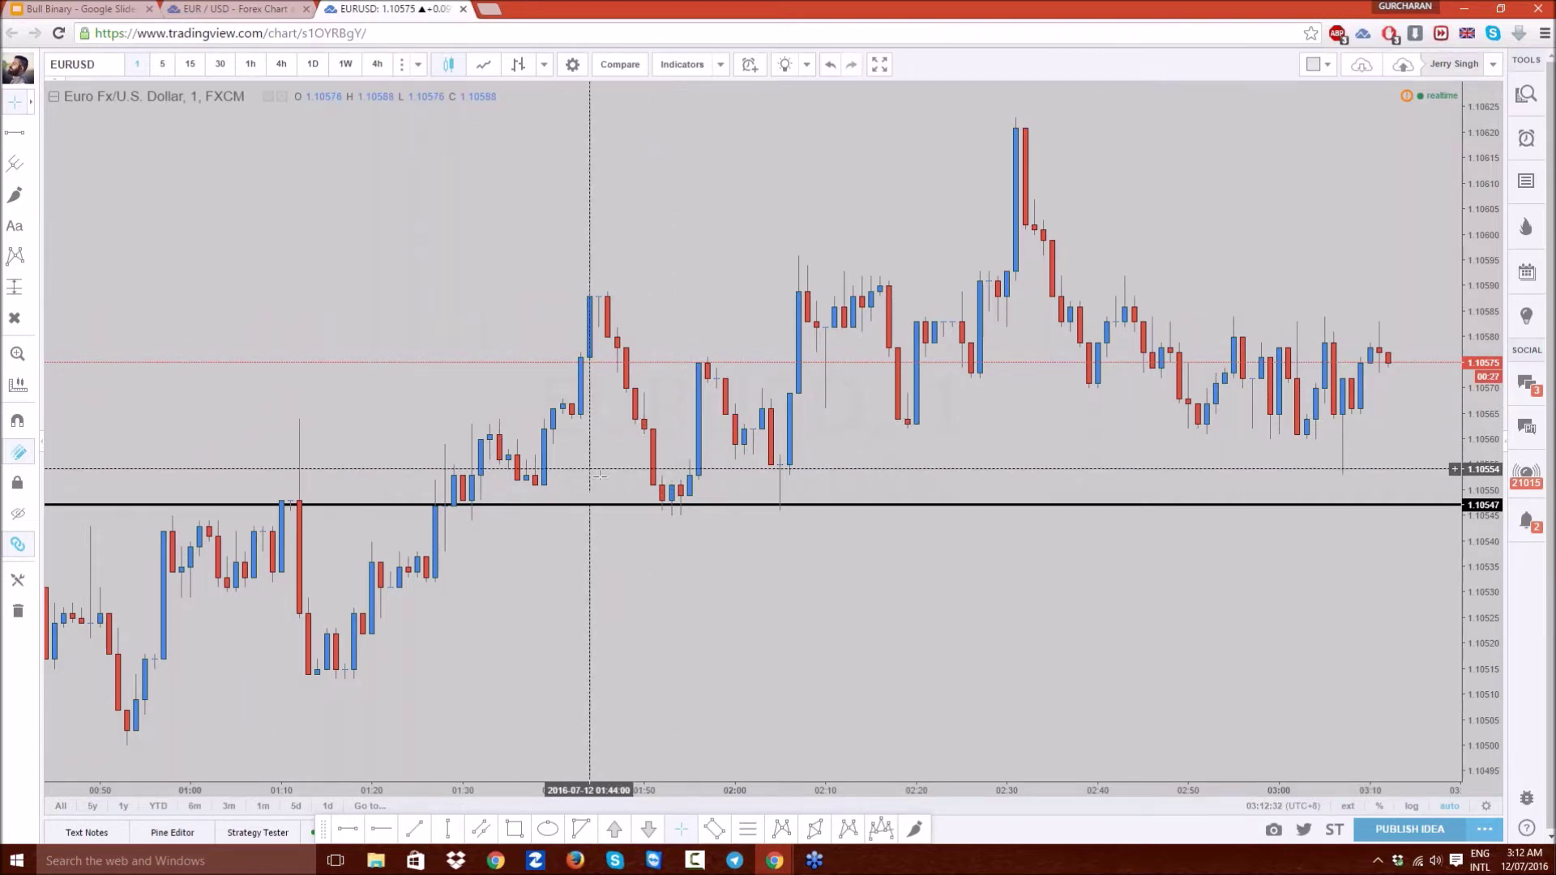
{"action": "left_click_drag", "start_coordinate": [647, 484], "coordinate": [629, 566]}
{"action": "key", "text": "alt+shift+r"}
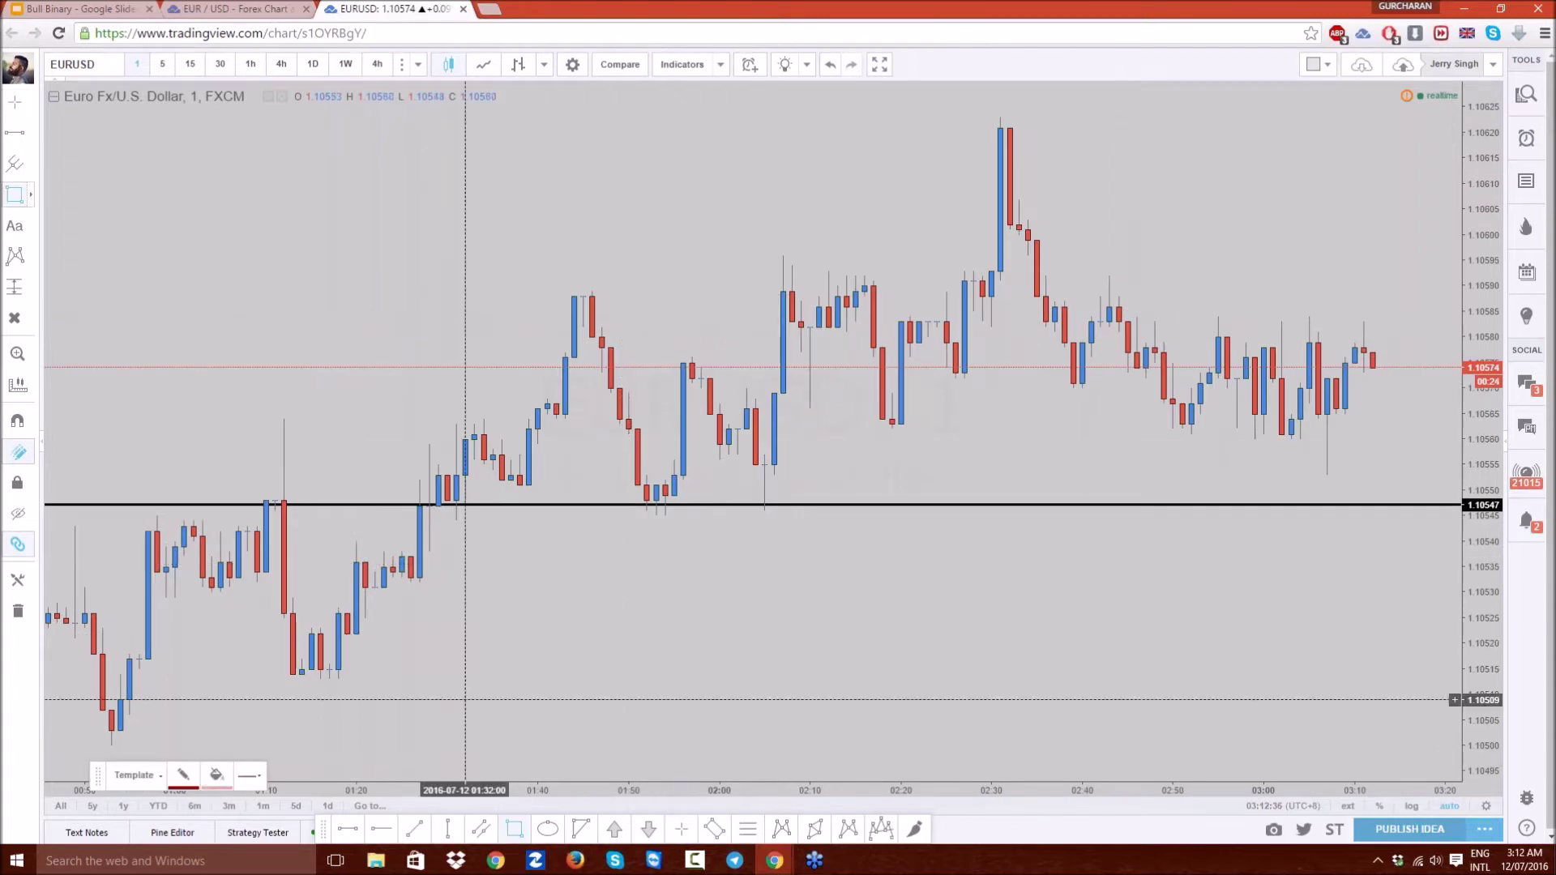
{"action": "left_click", "coordinate": [374, 503]}
{"action": "left_click", "coordinate": [691, 518]}
{"action": "left_click_drag", "start_coordinate": [692, 517], "coordinate": [1435, 522]}
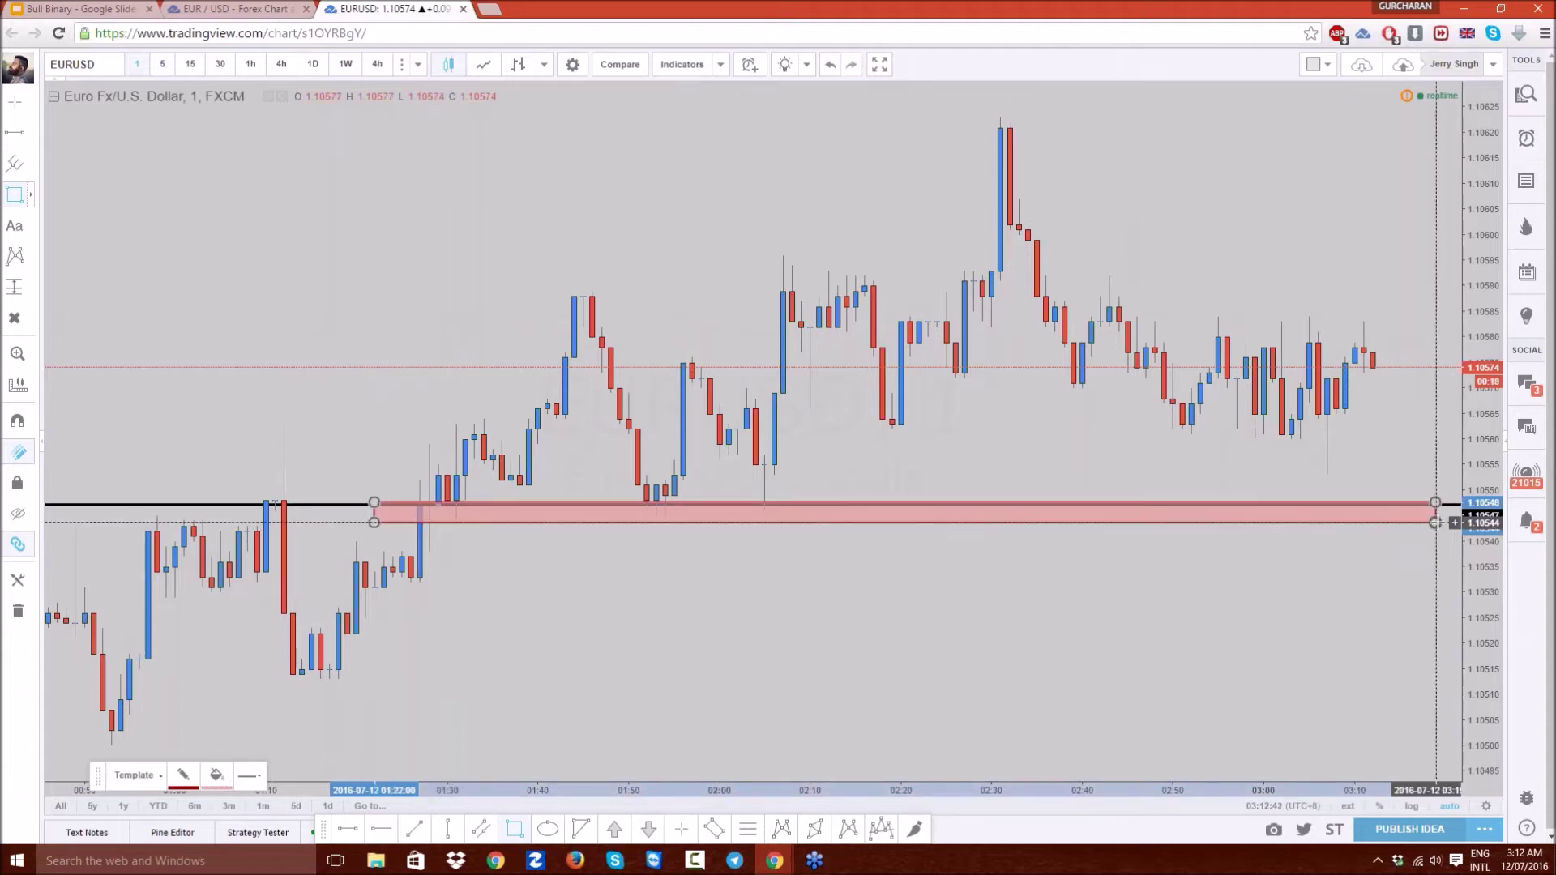
- Draw a resistance zone rectangle from 00:36 to 01:22, adjoining the first zone, between about 1.10548 and 1.10543
{"action": "left_click_drag", "start_coordinate": [535, 625], "coordinate": [858, 619]}
{"action": "left_click", "coordinate": [514, 828]}
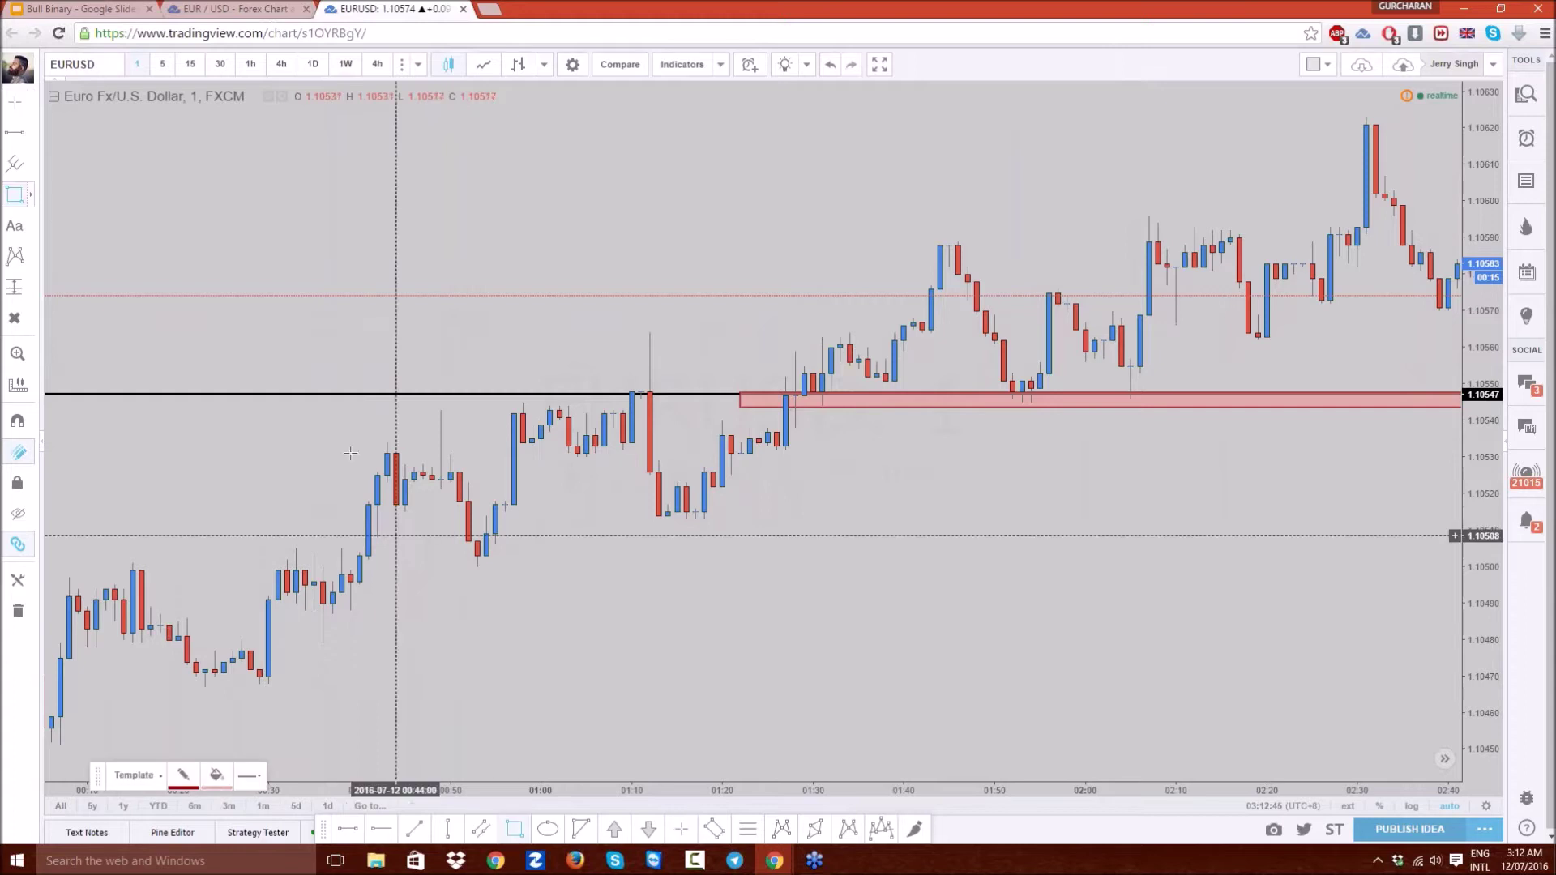
{"action": "left_click", "coordinate": [322, 384]}
{"action": "left_click", "coordinate": [740, 409]}
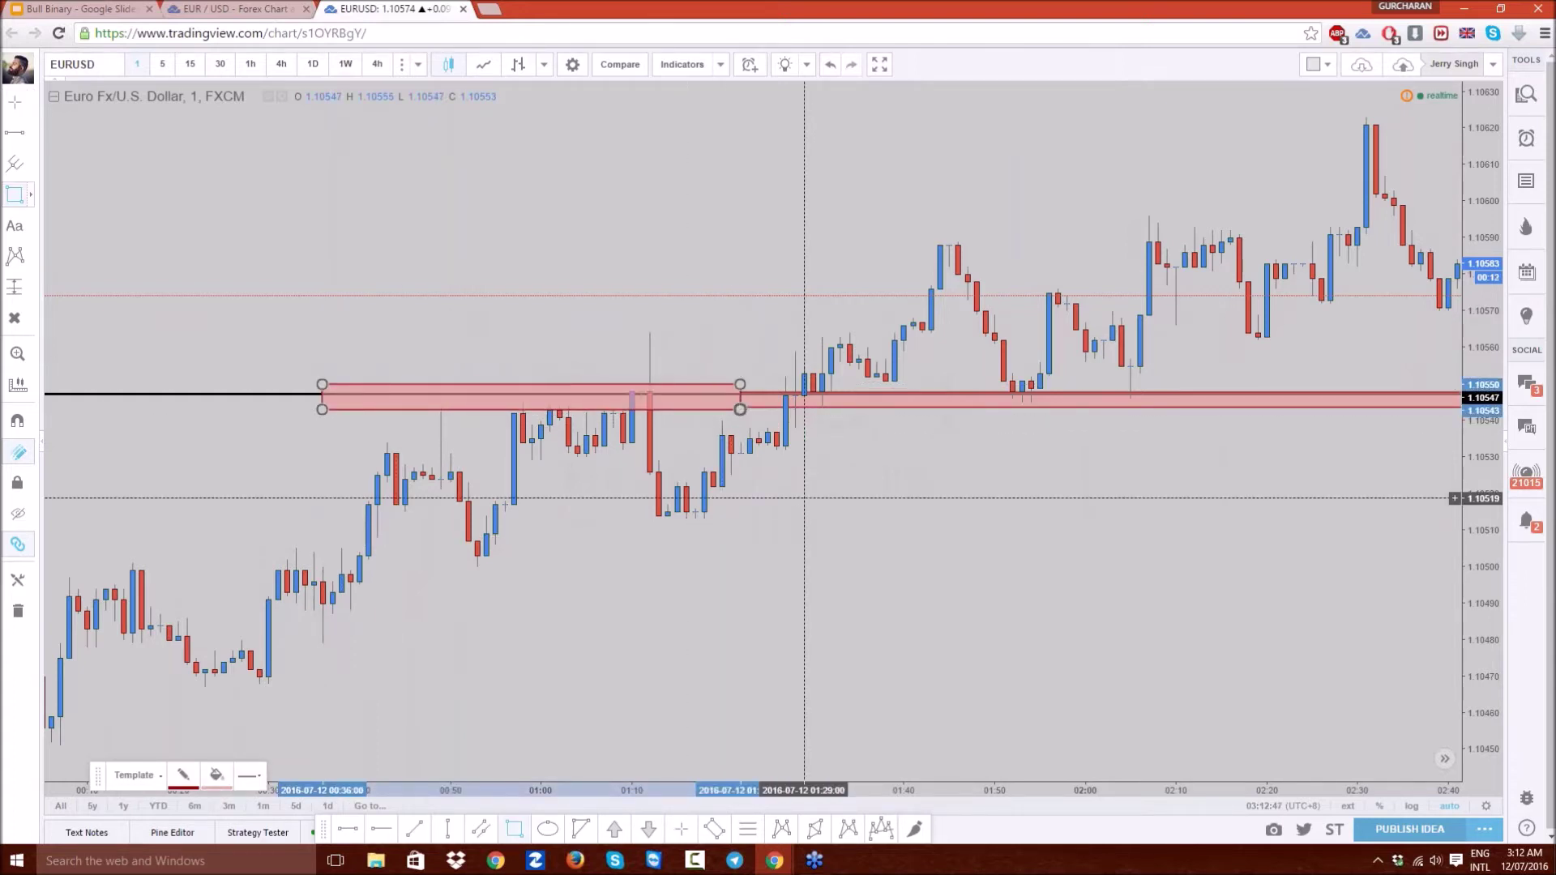
{"action": "left_click", "coordinate": [740, 410]}
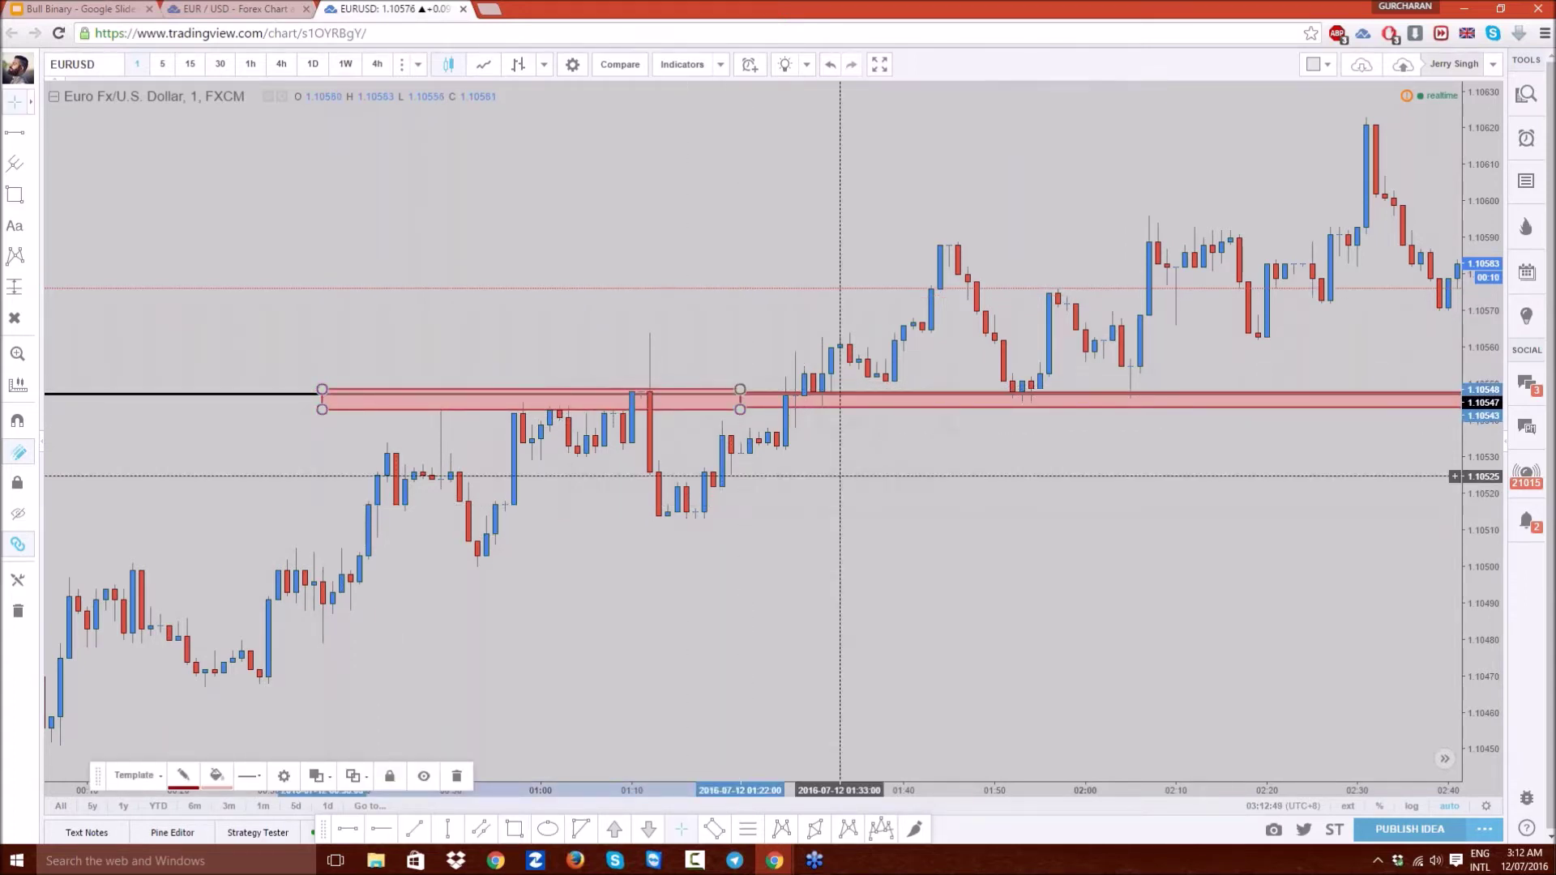
- Set the fill colour of the support zone rectangle starting at 01:22 to a muted green
{"action": "left_click", "coordinate": [849, 412]}
{"action": "left_click", "coordinate": [784, 403]}
{"action": "left_click", "coordinate": [183, 775]}
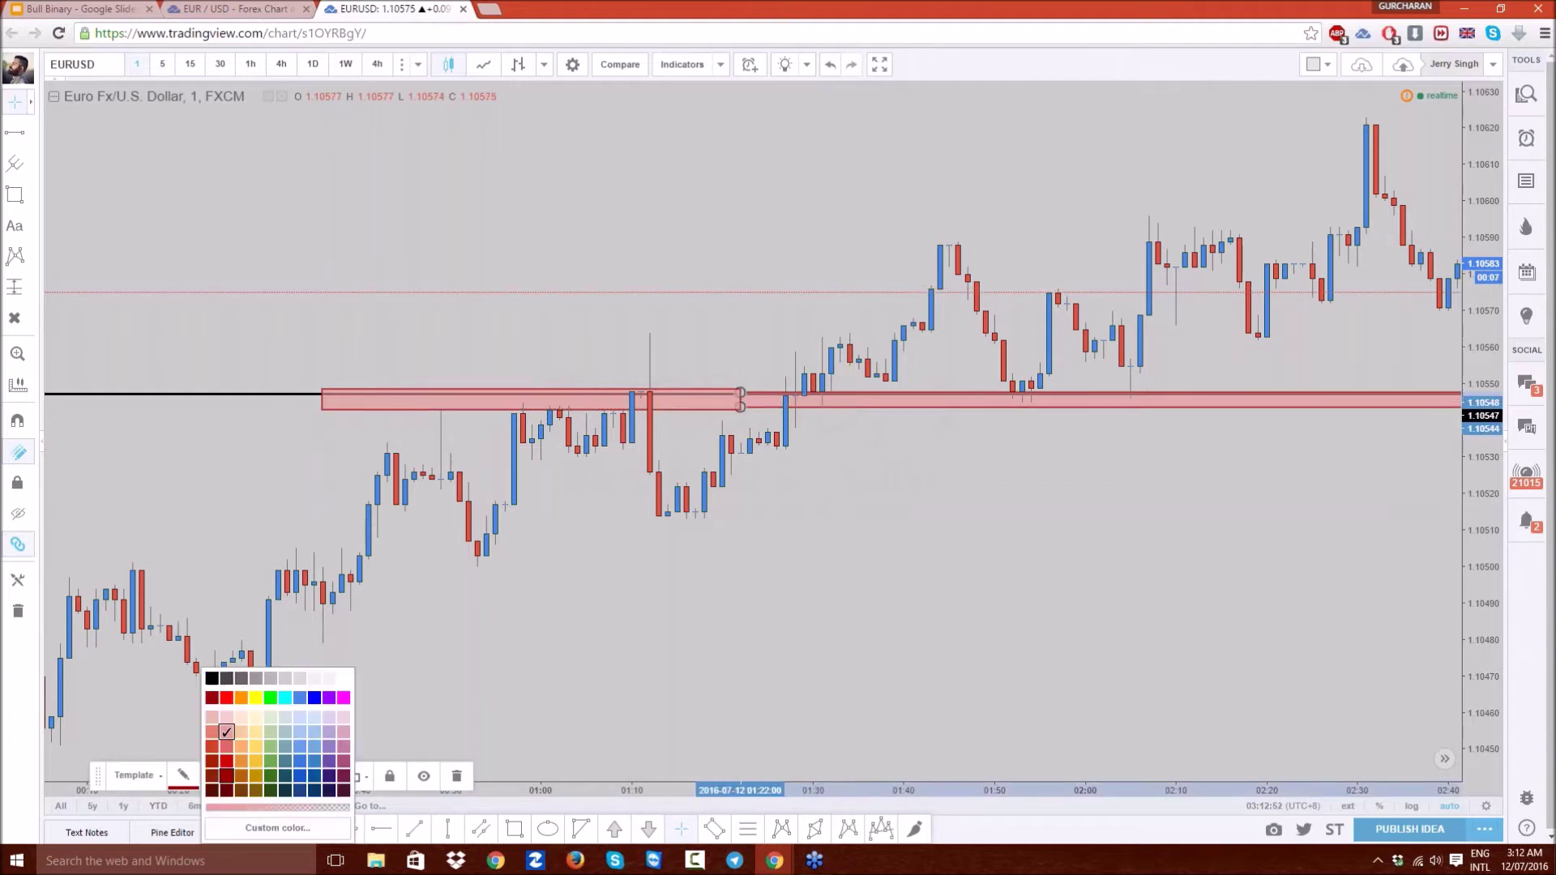
{"action": "left_click", "coordinate": [271, 698]}
{"action": "left_click", "coordinate": [378, 768]}
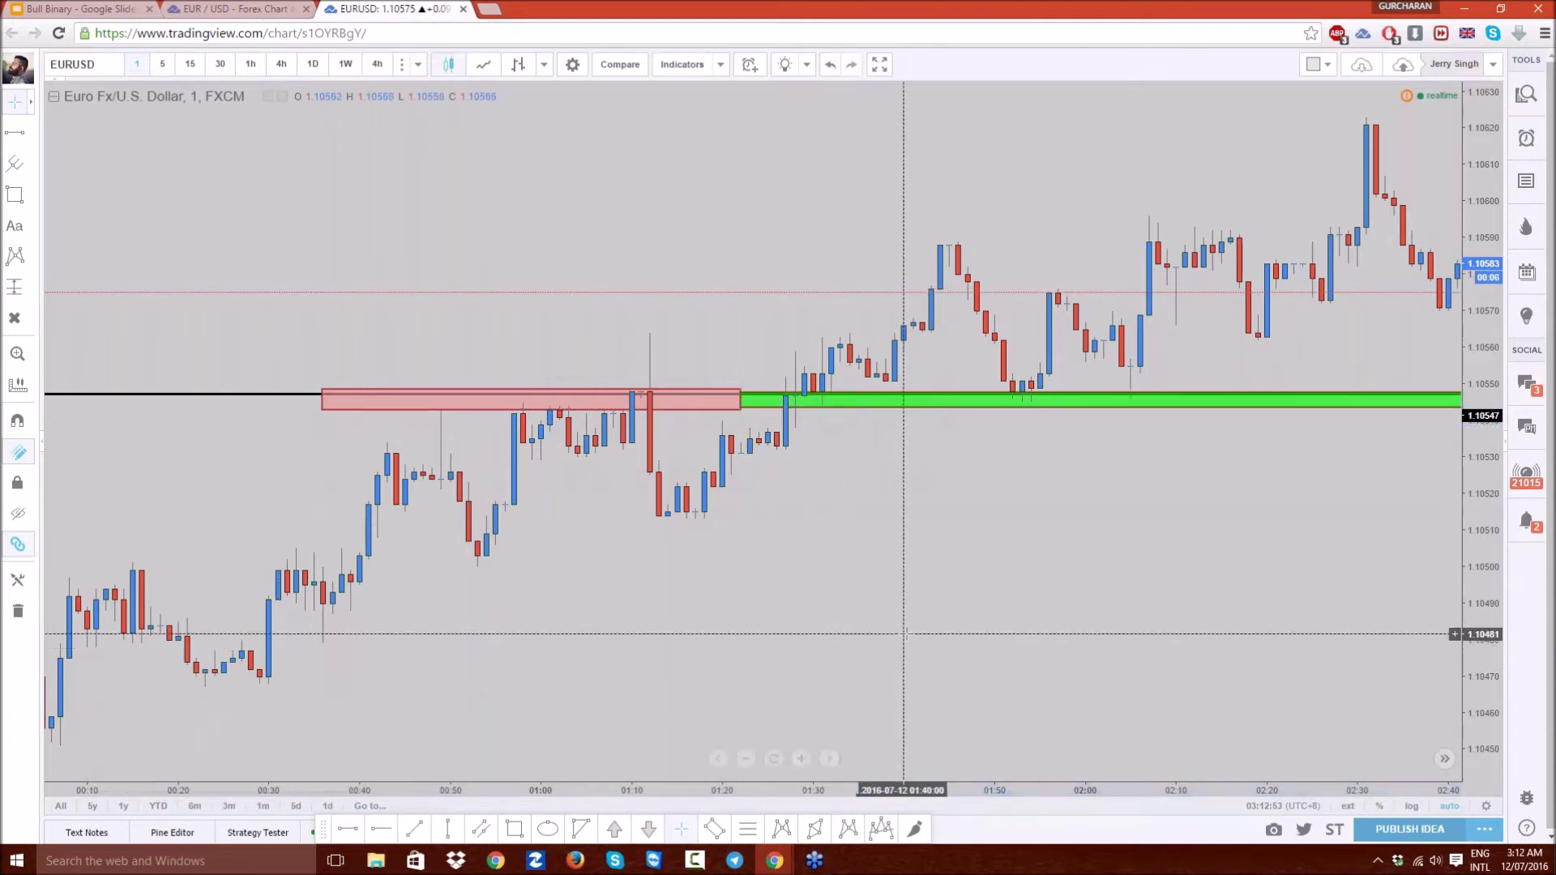
{"action": "left_click", "coordinate": [848, 401]}
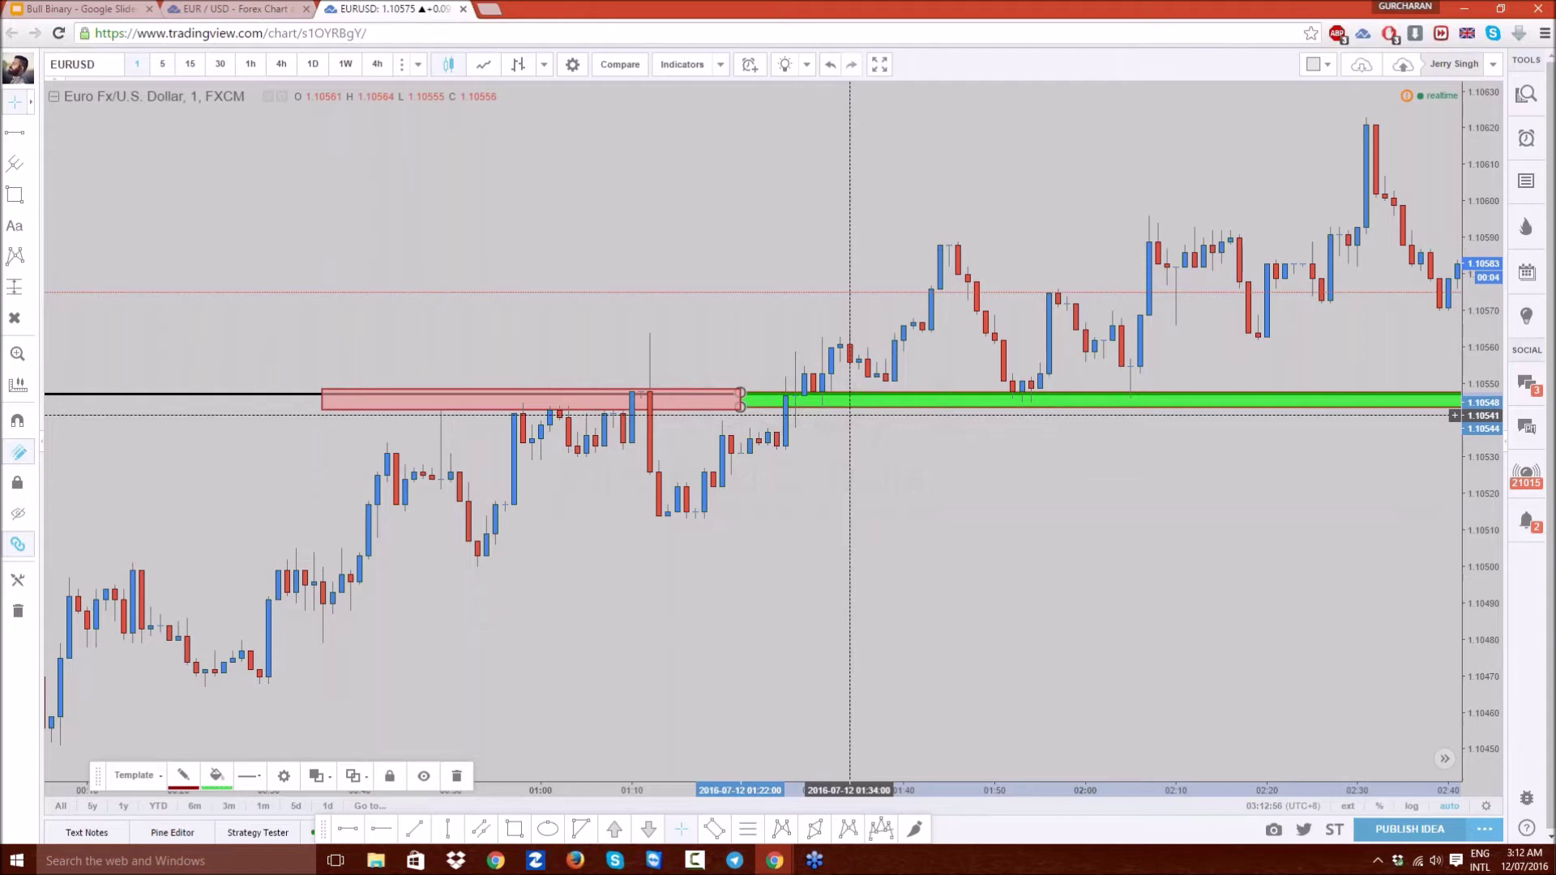
{"action": "left_click", "coordinate": [218, 776]}
{"action": "left_click", "coordinate": [258, 770]}
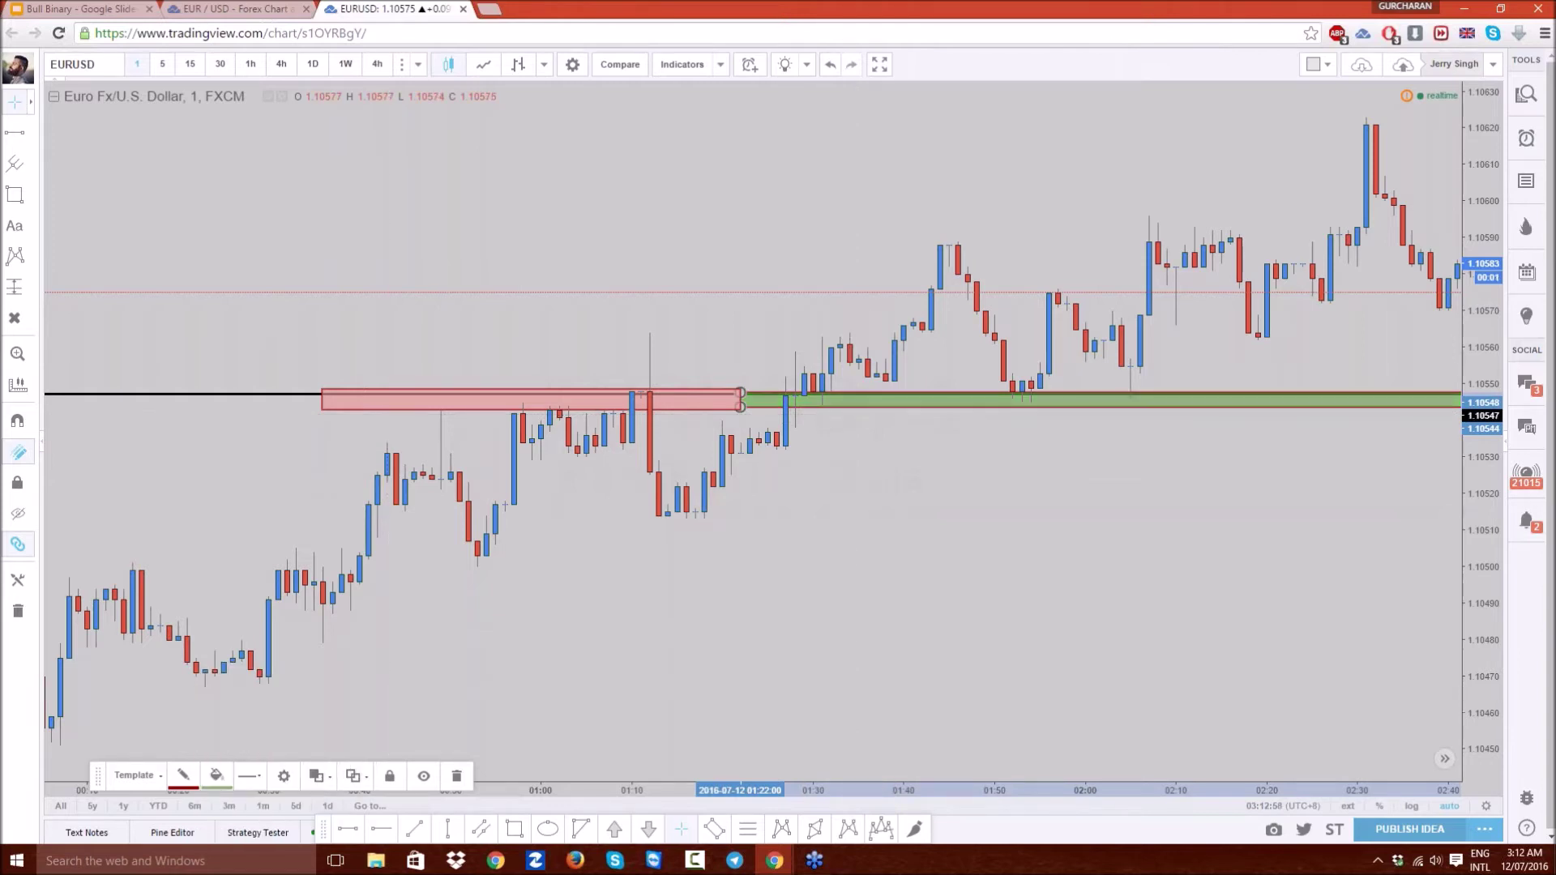
- Place up arrows just below the green support zone at about 01:30 and 01:53, where price retests it
{"action": "left_click_drag", "start_coordinate": [1095, 581], "coordinate": [648, 584]}
{"action": "left_click_drag", "start_coordinate": [1387, 502], "coordinate": [1387, 499]}
{"action": "left_click", "coordinate": [1305, 631]}
{"action": "scroll", "coordinate": [1001, 640], "scroll_direction": "down", "scroll_amount": 3}
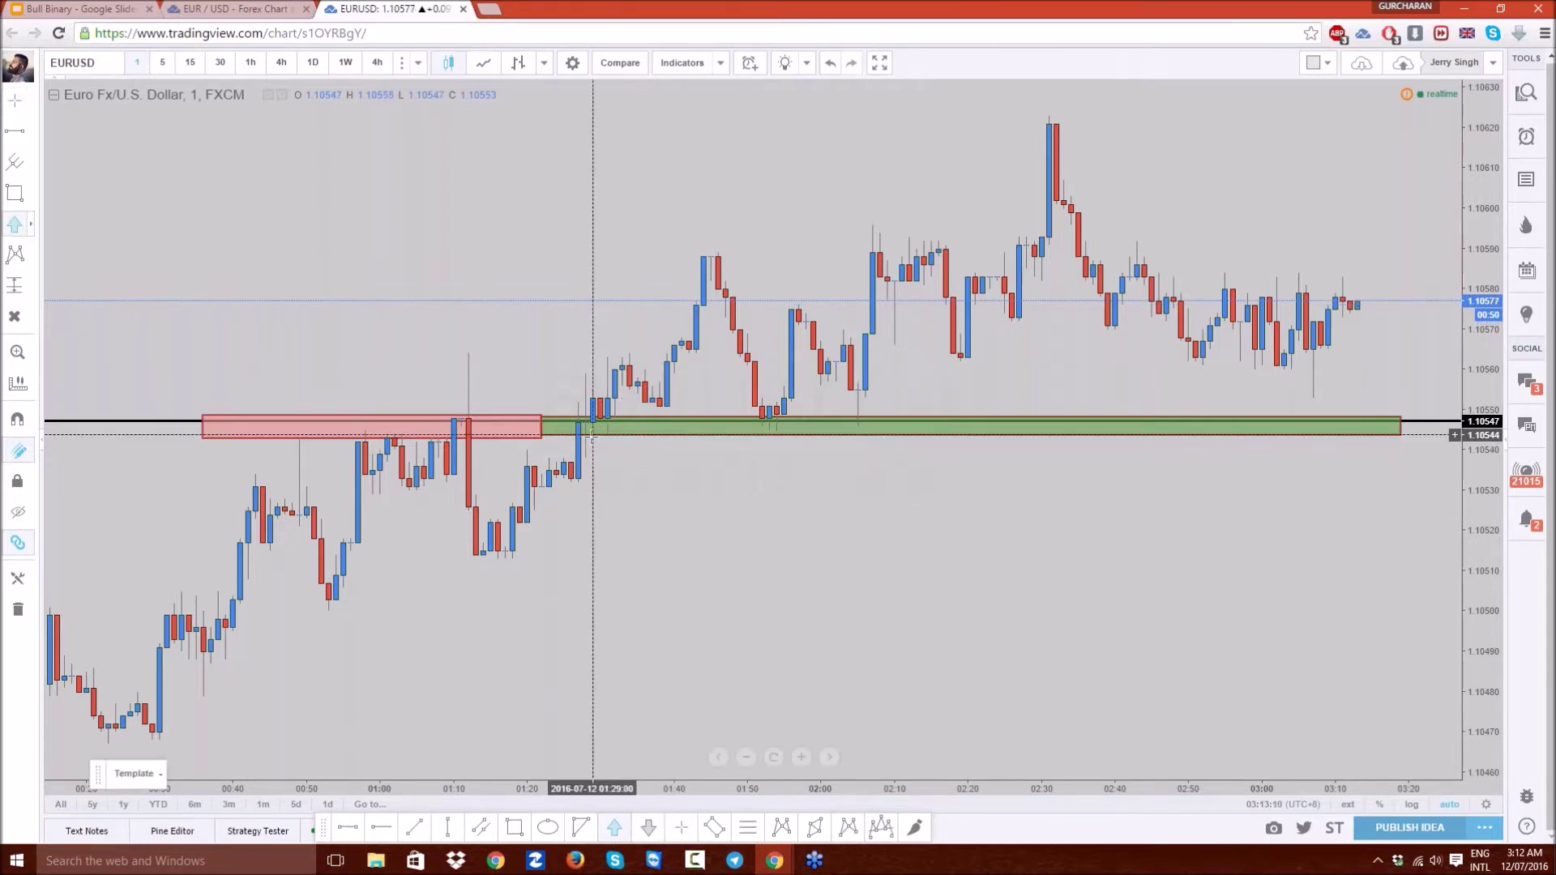
{"action": "left_click", "coordinate": [600, 442]}
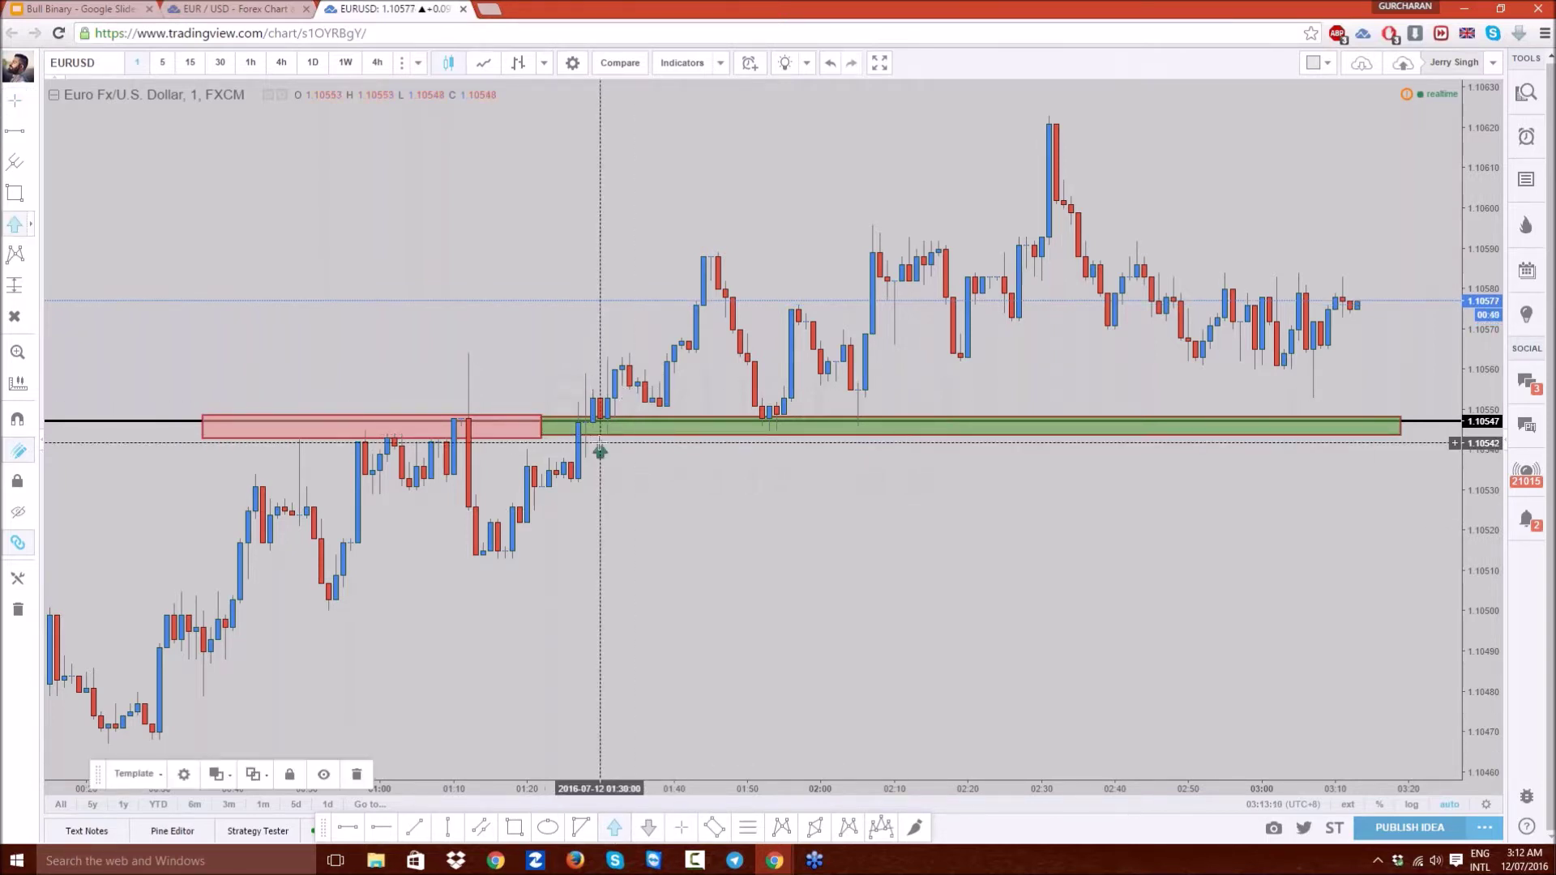
{"action": "left_click", "coordinate": [769, 447]}
{"action": "left_click", "coordinate": [868, 402]}
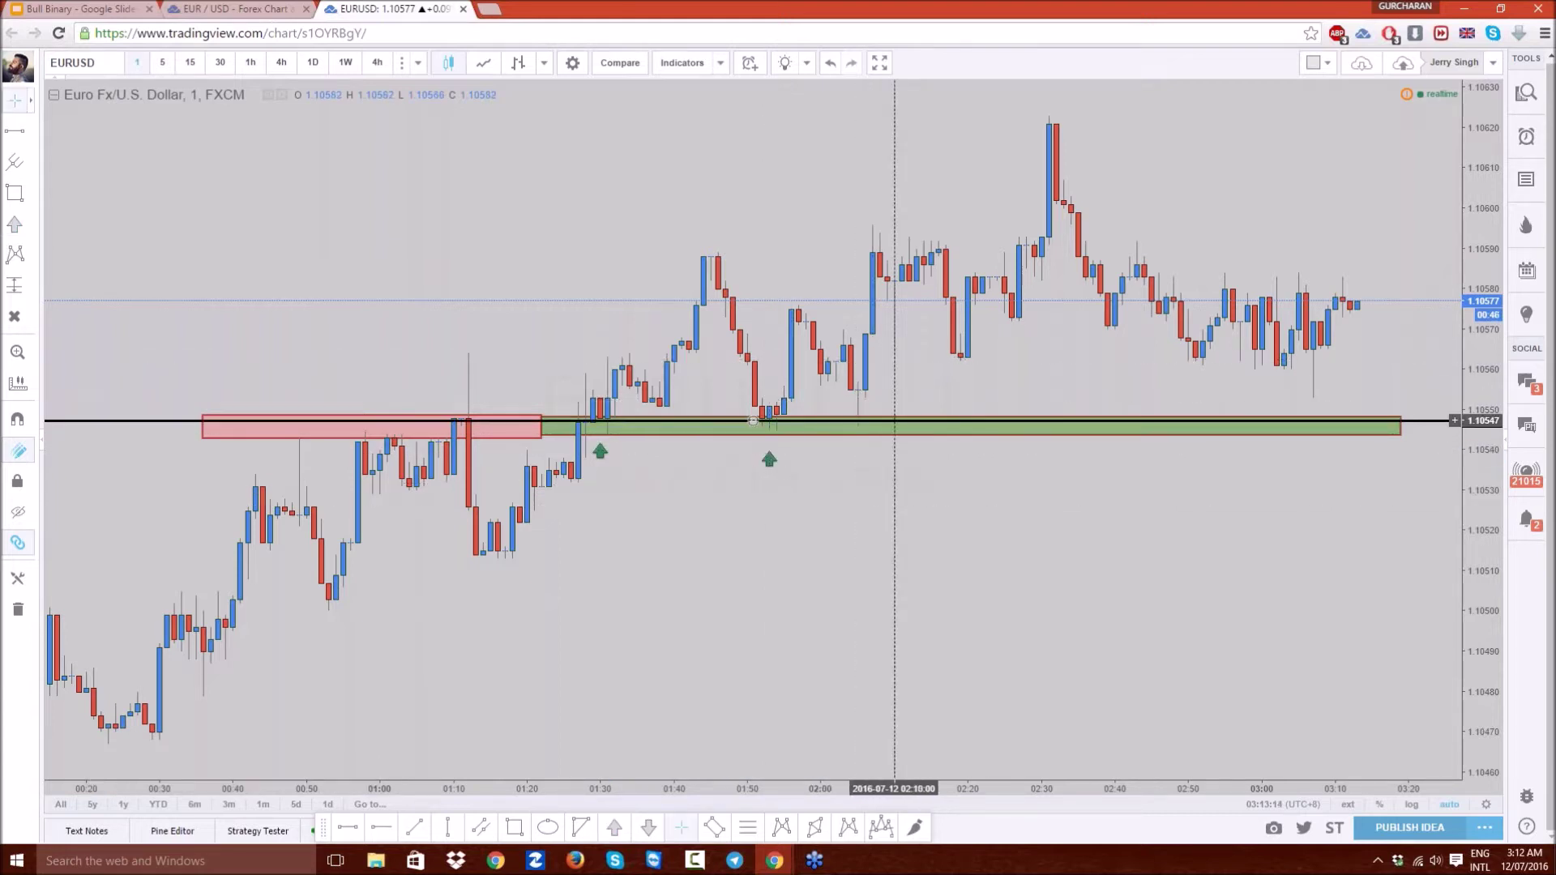
- Examine how price retests the green support zone between about 01:30 and 02:06
{"action": "scroll", "coordinate": [843, 420], "scroll_direction": "up", "scroll_amount": 6}
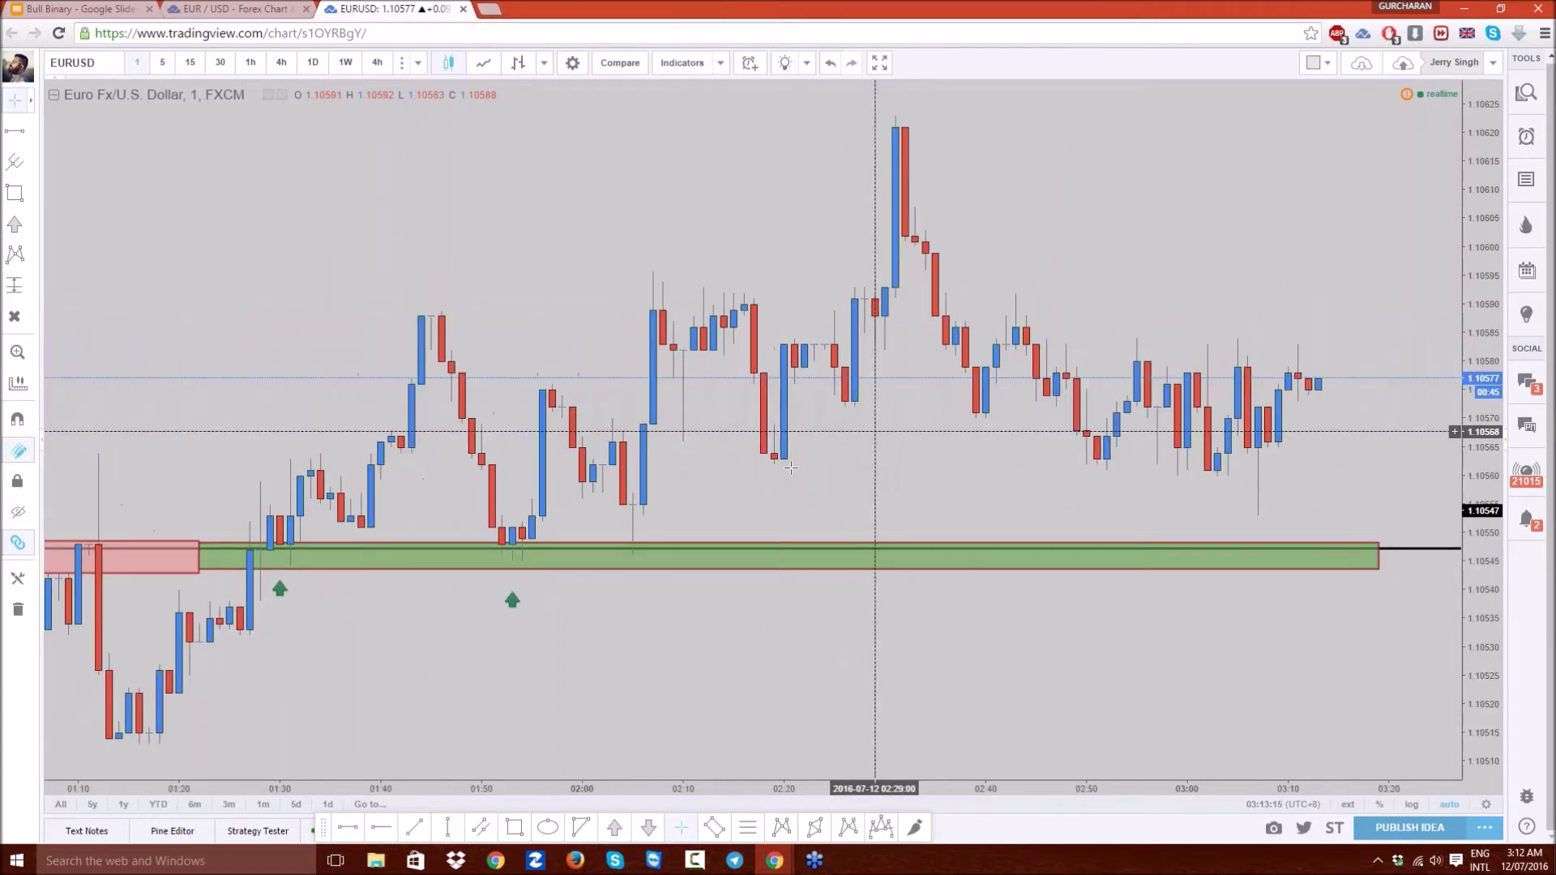
{"action": "left_click_drag", "start_coordinate": [695, 486], "coordinate": [882, 519]}
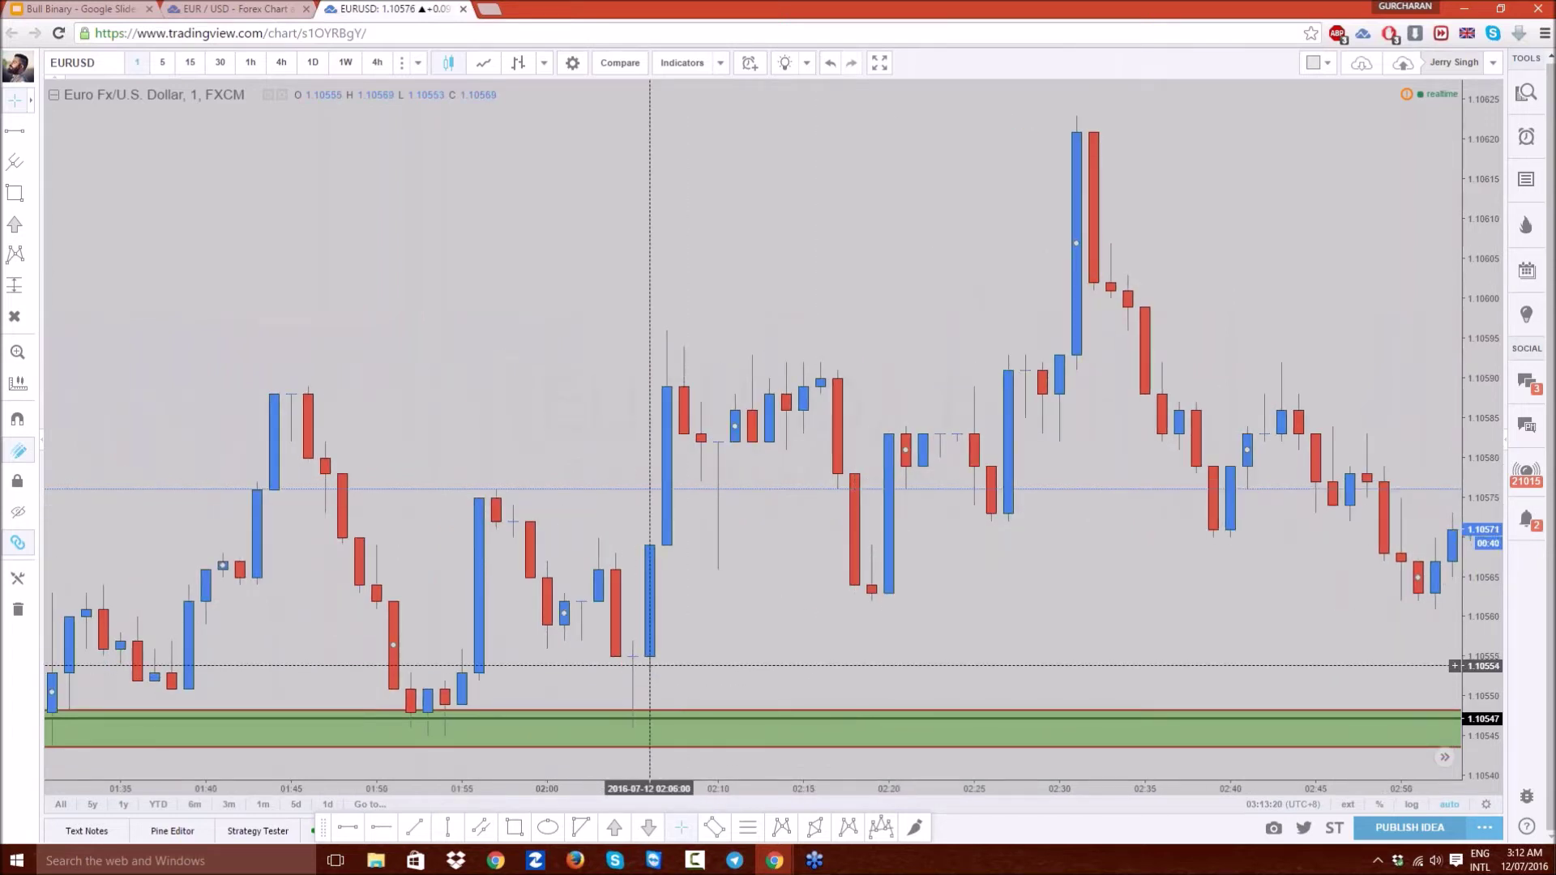
{"action": "left_click_drag", "start_coordinate": [774, 612], "coordinate": [828, 552]}
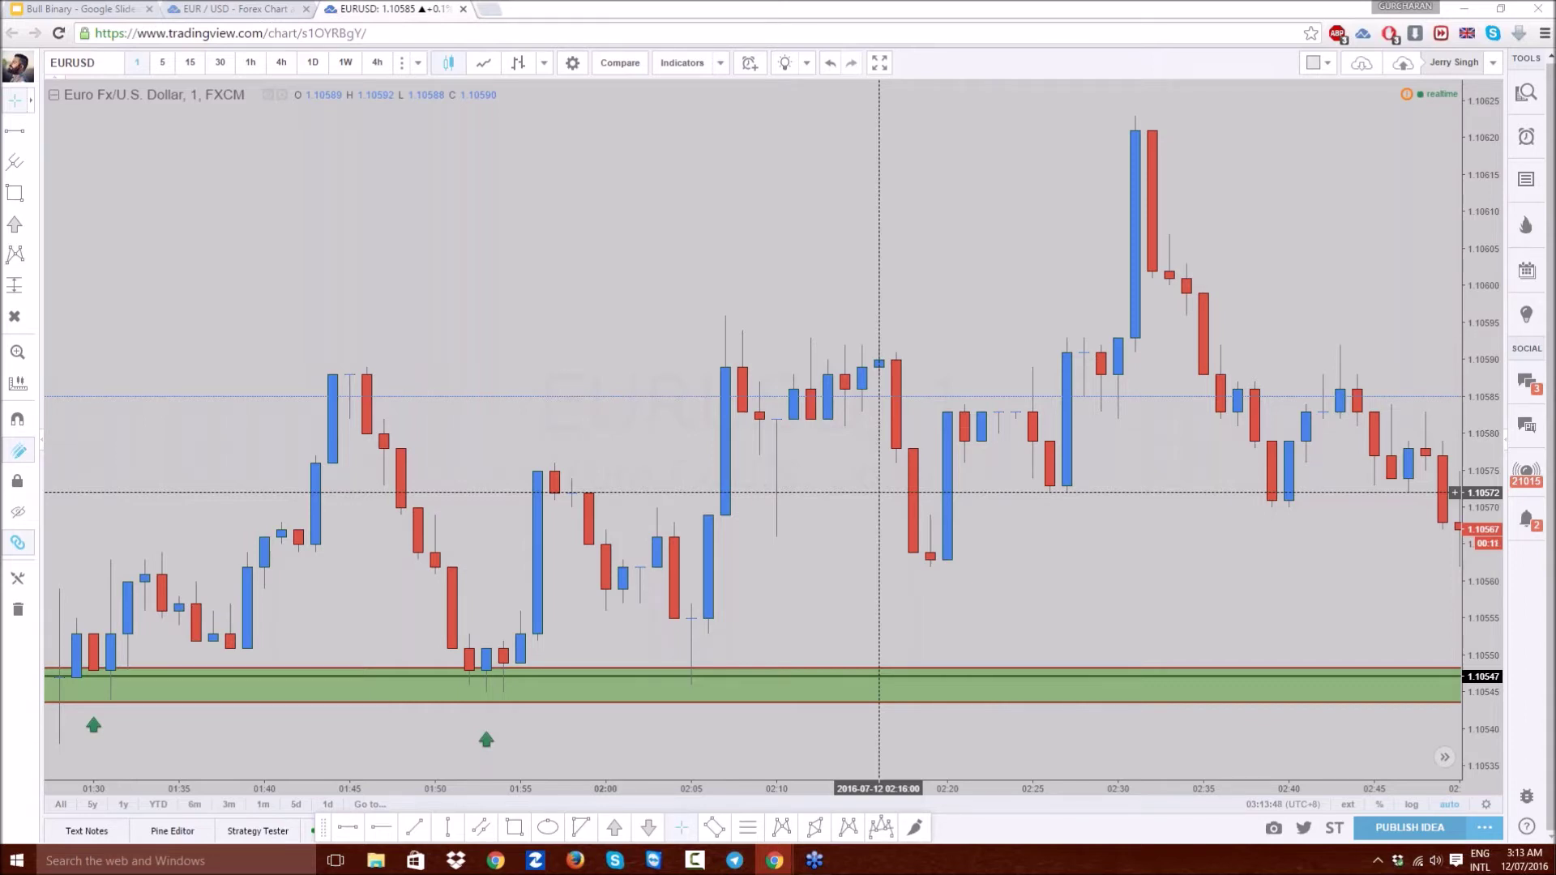
{"action": "scroll", "coordinate": [879, 492], "scroll_direction": "down", "scroll_amount": 1}
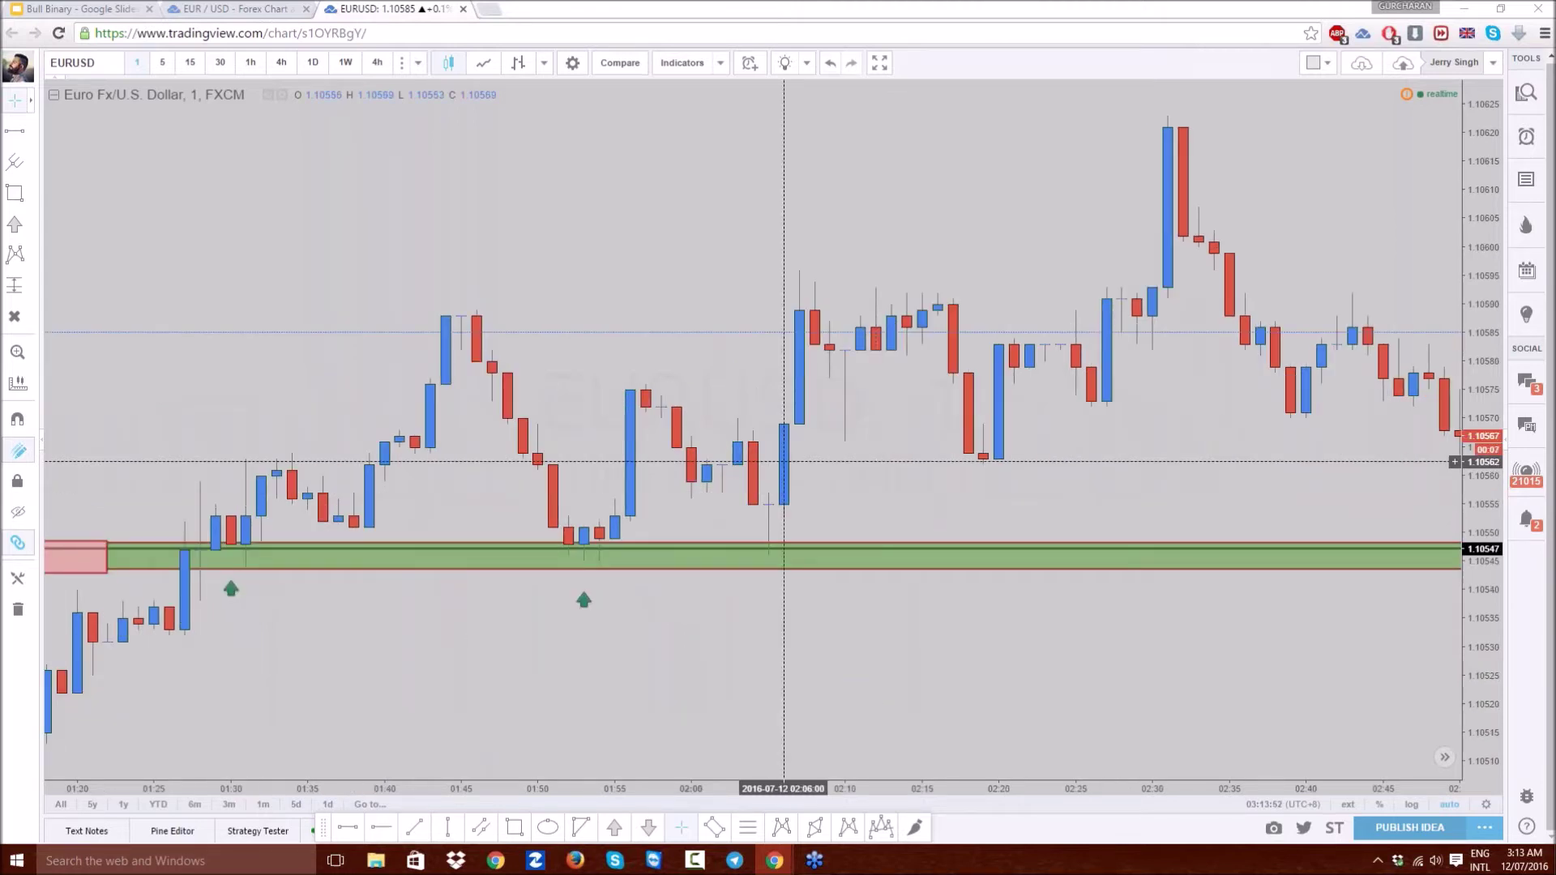
{"action": "scroll", "coordinate": [722, 469], "scroll_direction": "left", "scroll_amount": 5}
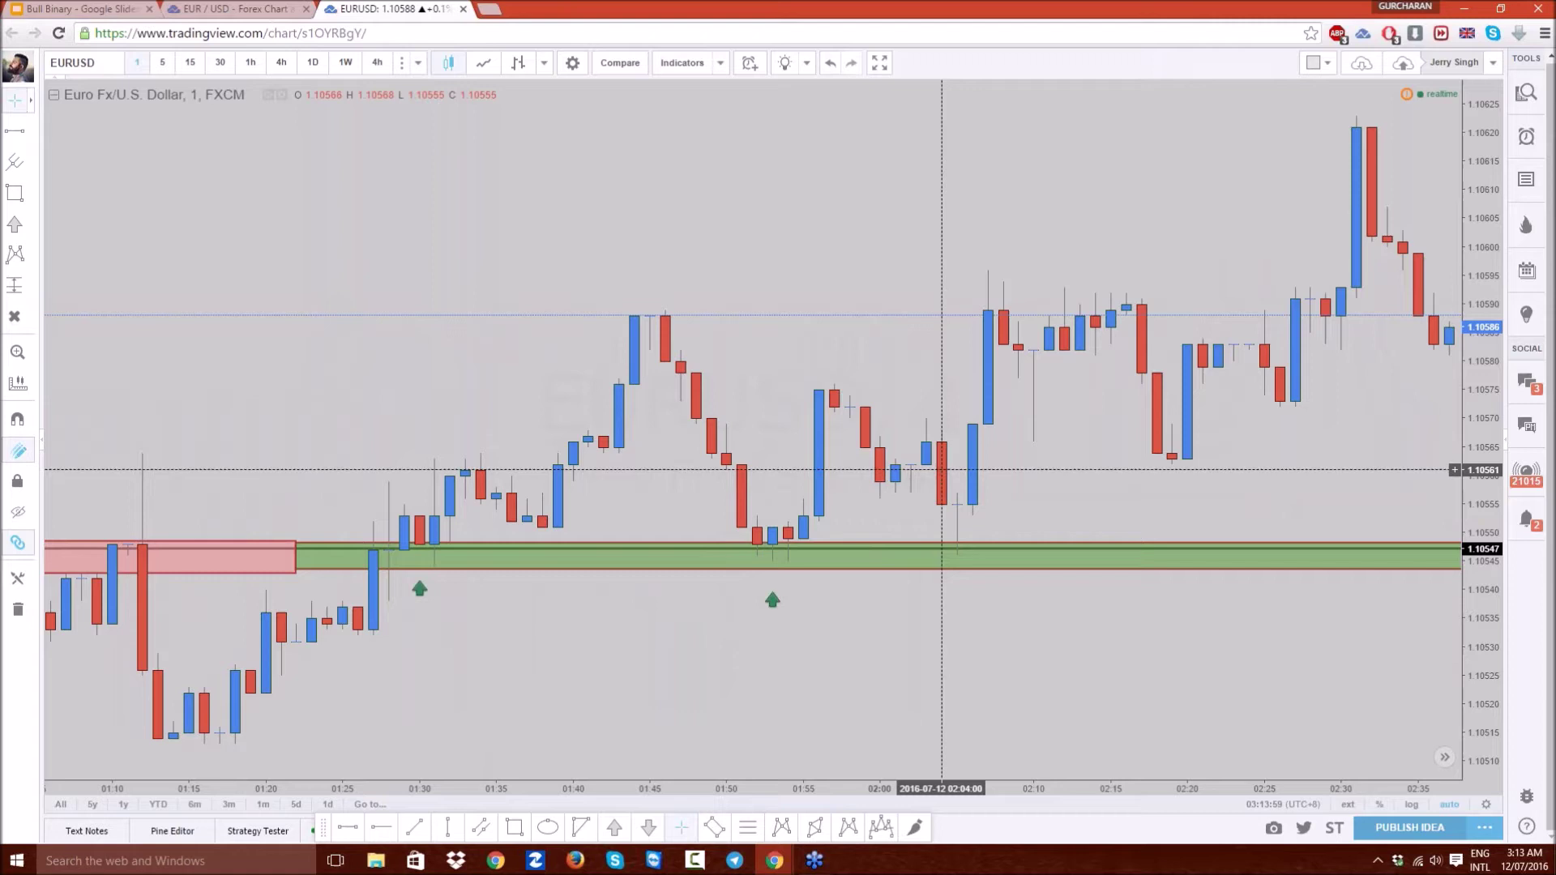
{"action": "left_click_drag", "start_coordinate": [1155, 486], "coordinate": [1023, 489]}
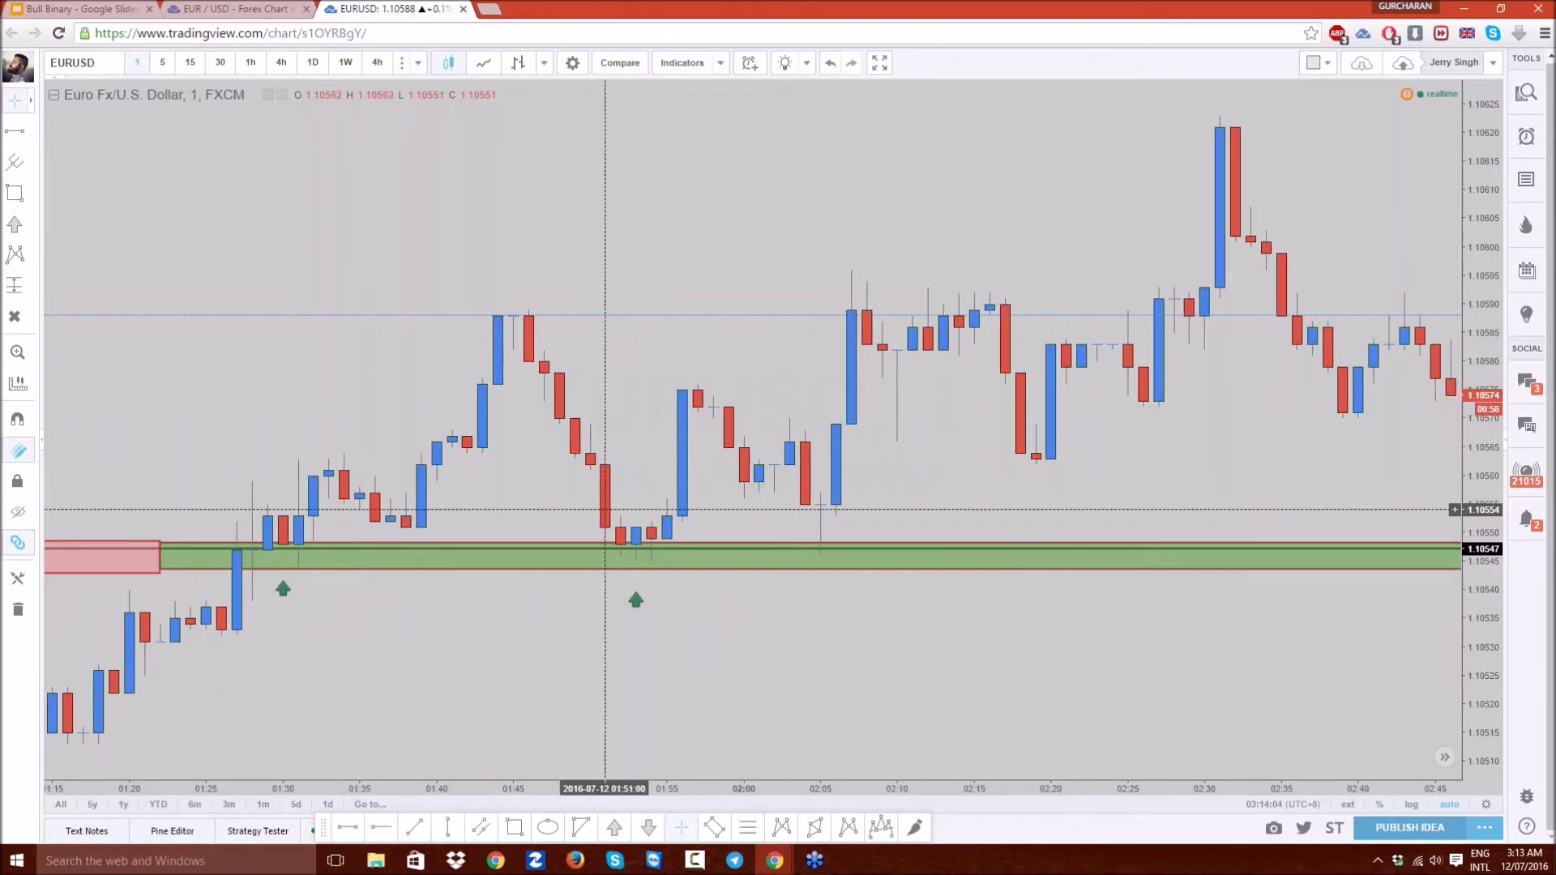
{"action": "left_click_drag", "start_coordinate": [527, 515], "coordinate": [603, 517]}
{"action": "scroll", "coordinate": [597, 517], "scroll_direction": "up", "scroll_amount": 3}
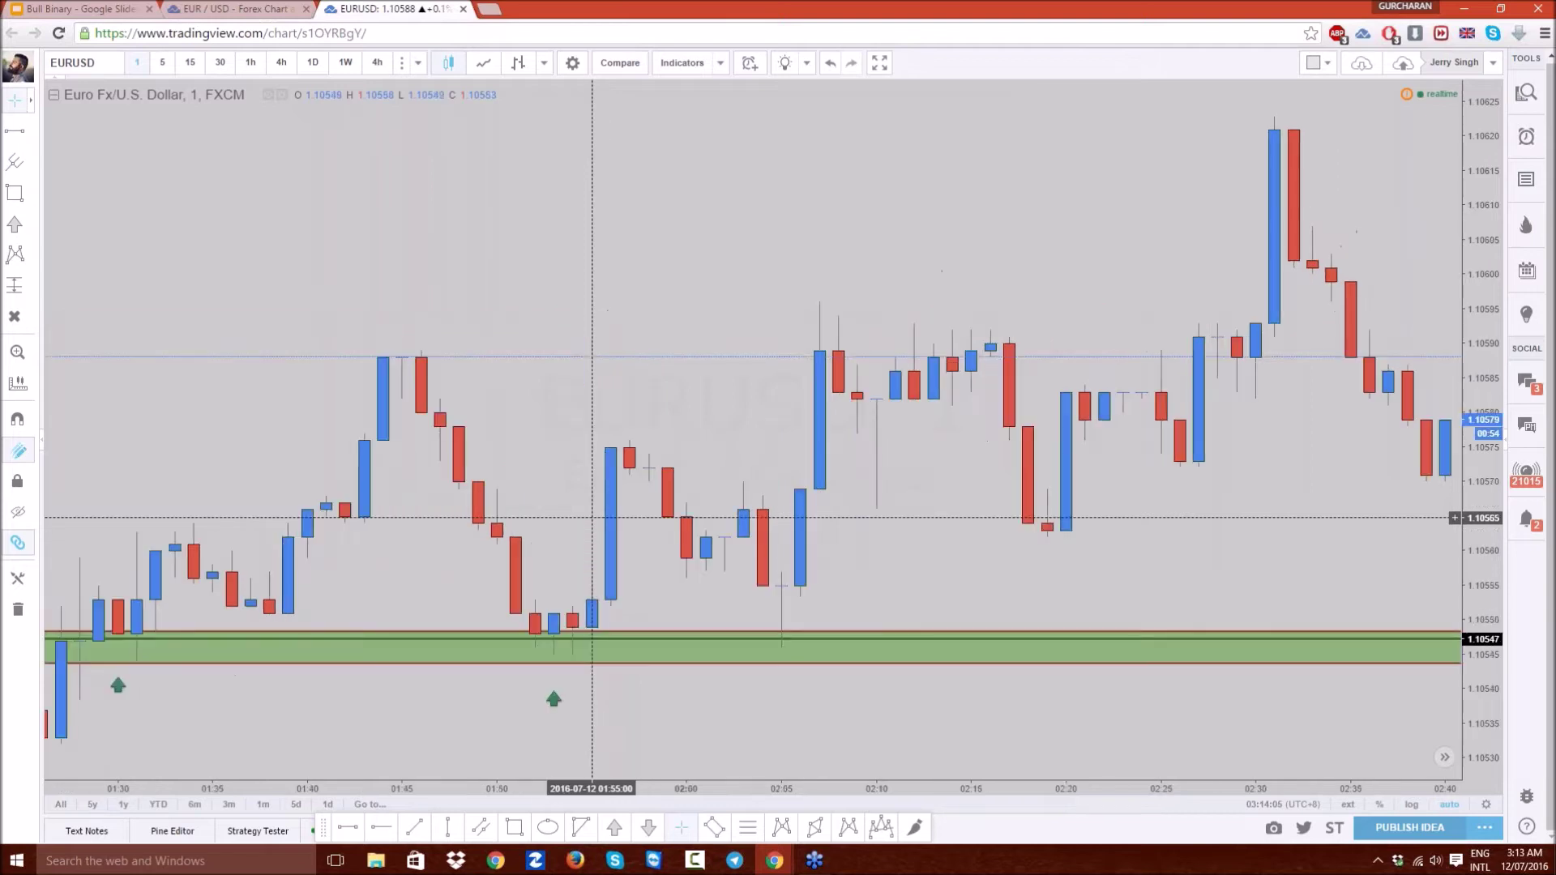
{"action": "scroll", "coordinate": [567, 414], "scroll_direction": "left", "scroll_amount": 5}
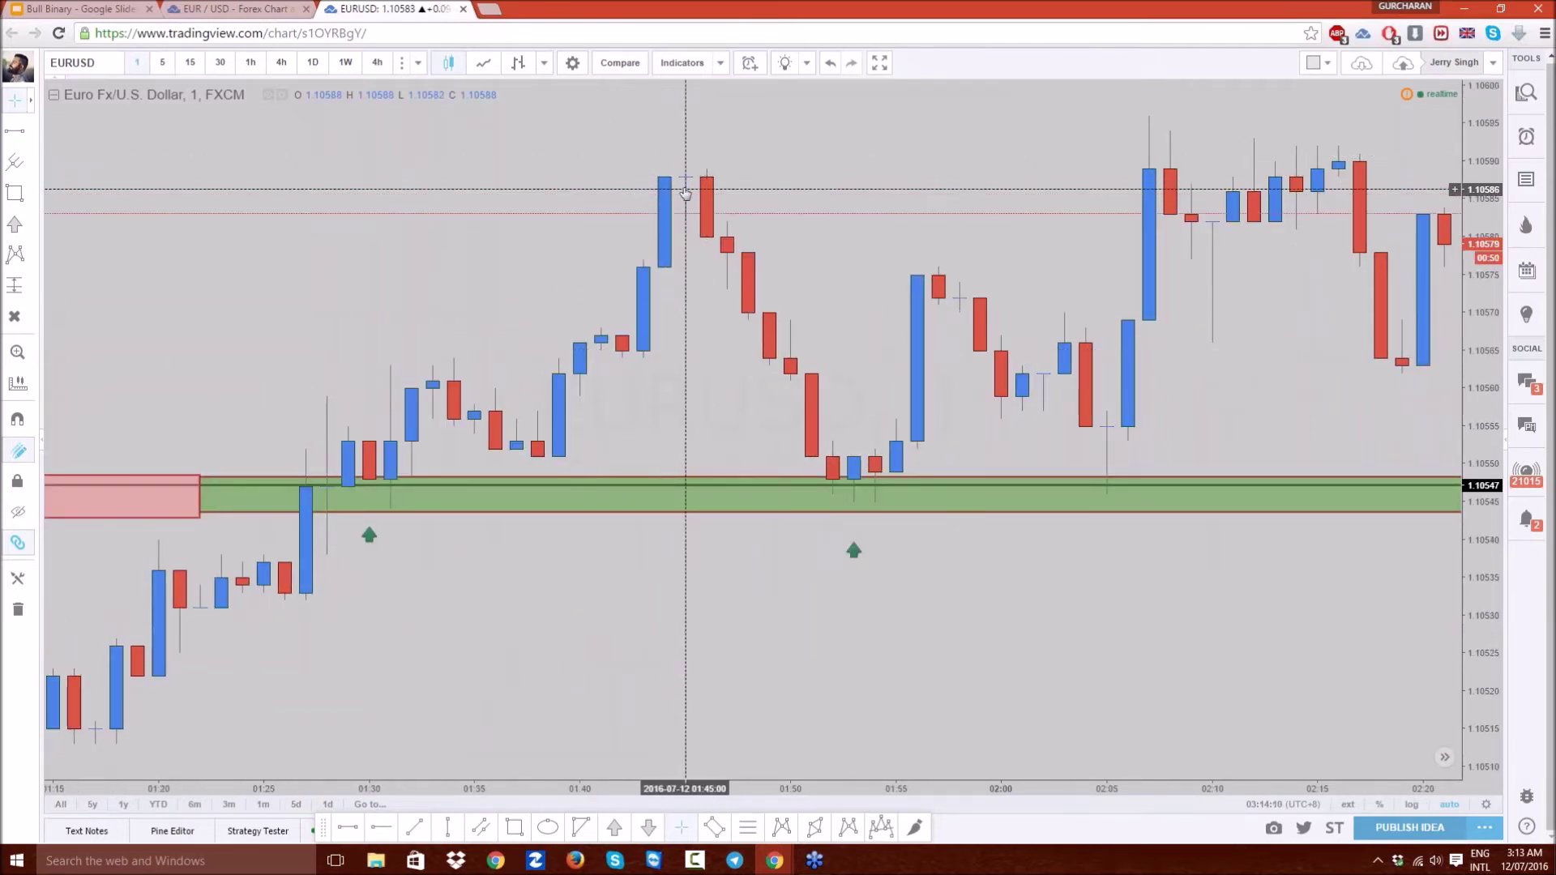
- Examine the price action around the 1.10588 level from about 01:45 to 03:14
{"action": "left_click_drag", "start_coordinate": [854, 313], "coordinate": [517, 337]}
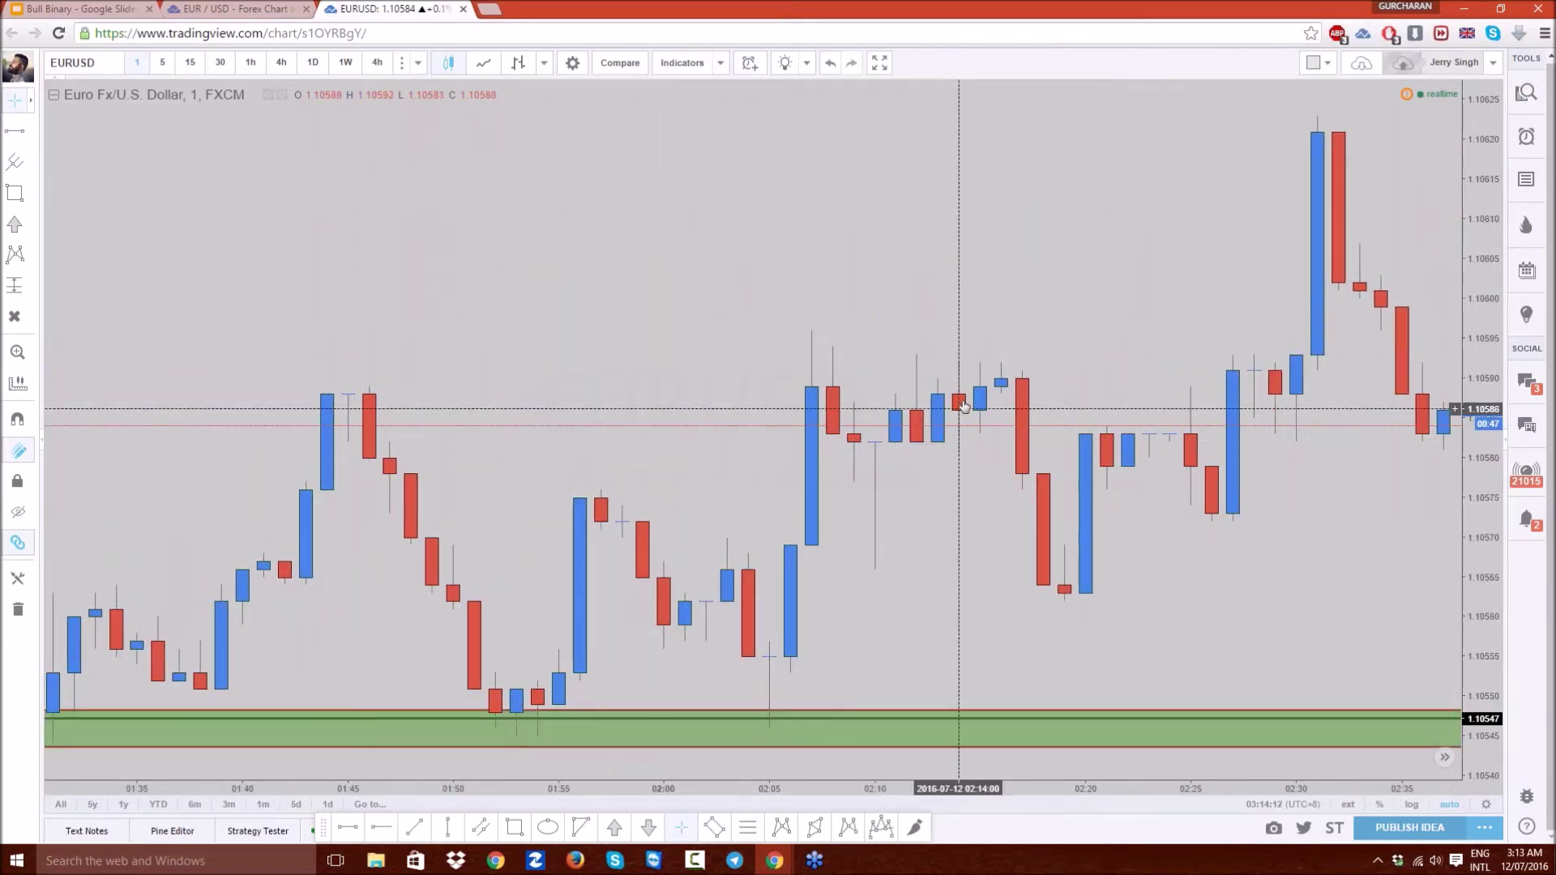
{"action": "left_click_drag", "start_coordinate": [963, 405], "coordinate": [906, 454]}
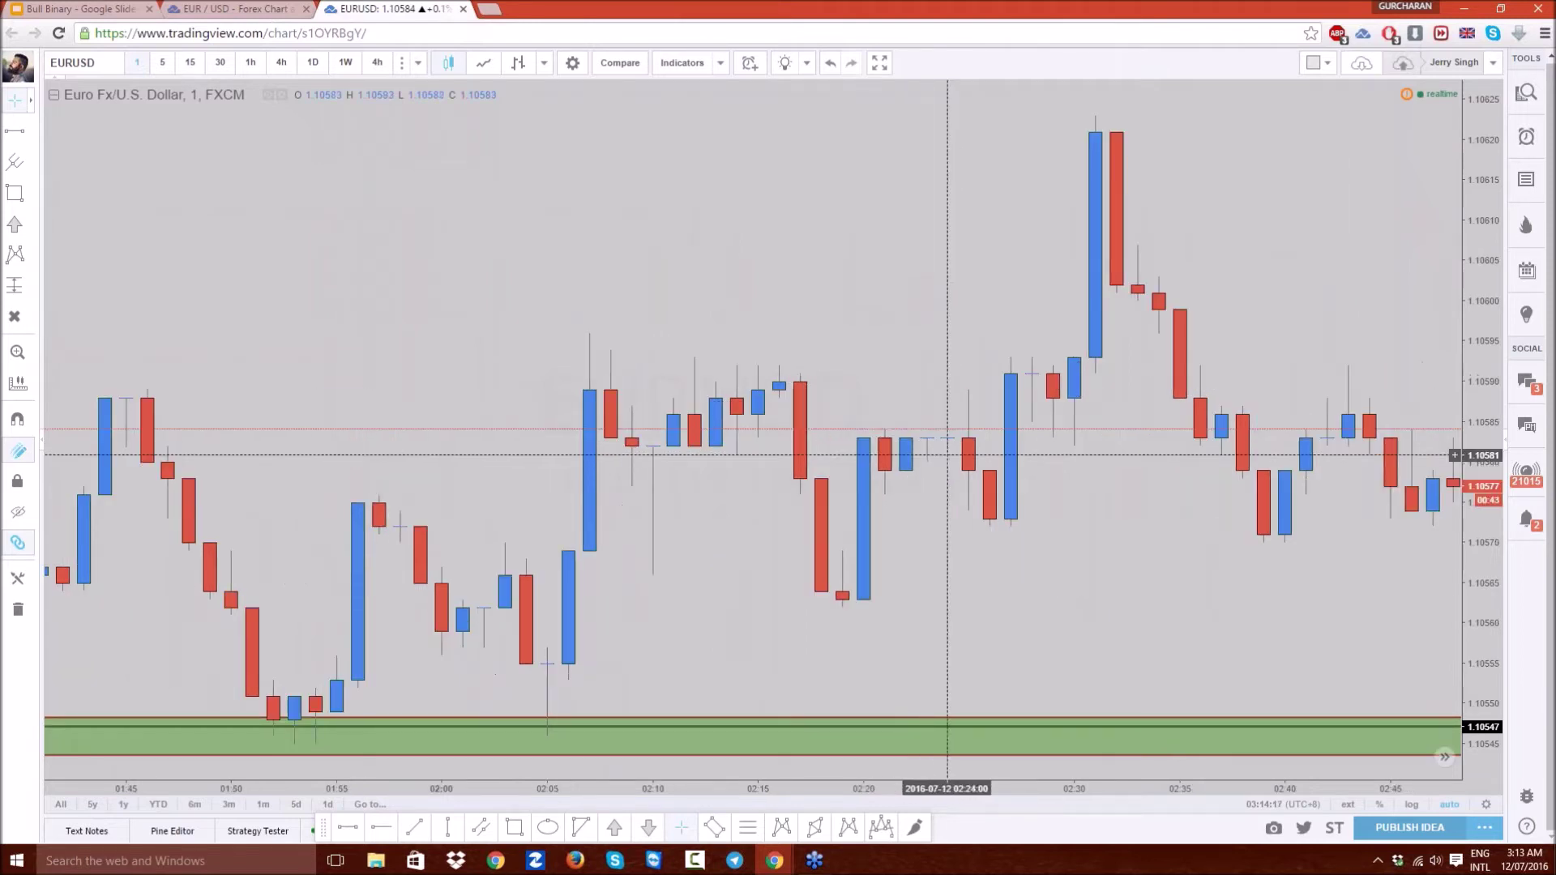
{"action": "scroll", "coordinate": [906, 454], "scroll_direction": "right", "scroll_amount": 7}
{"action": "scroll", "coordinate": [906, 378], "scroll_direction": "right", "scroll_amount": 4}
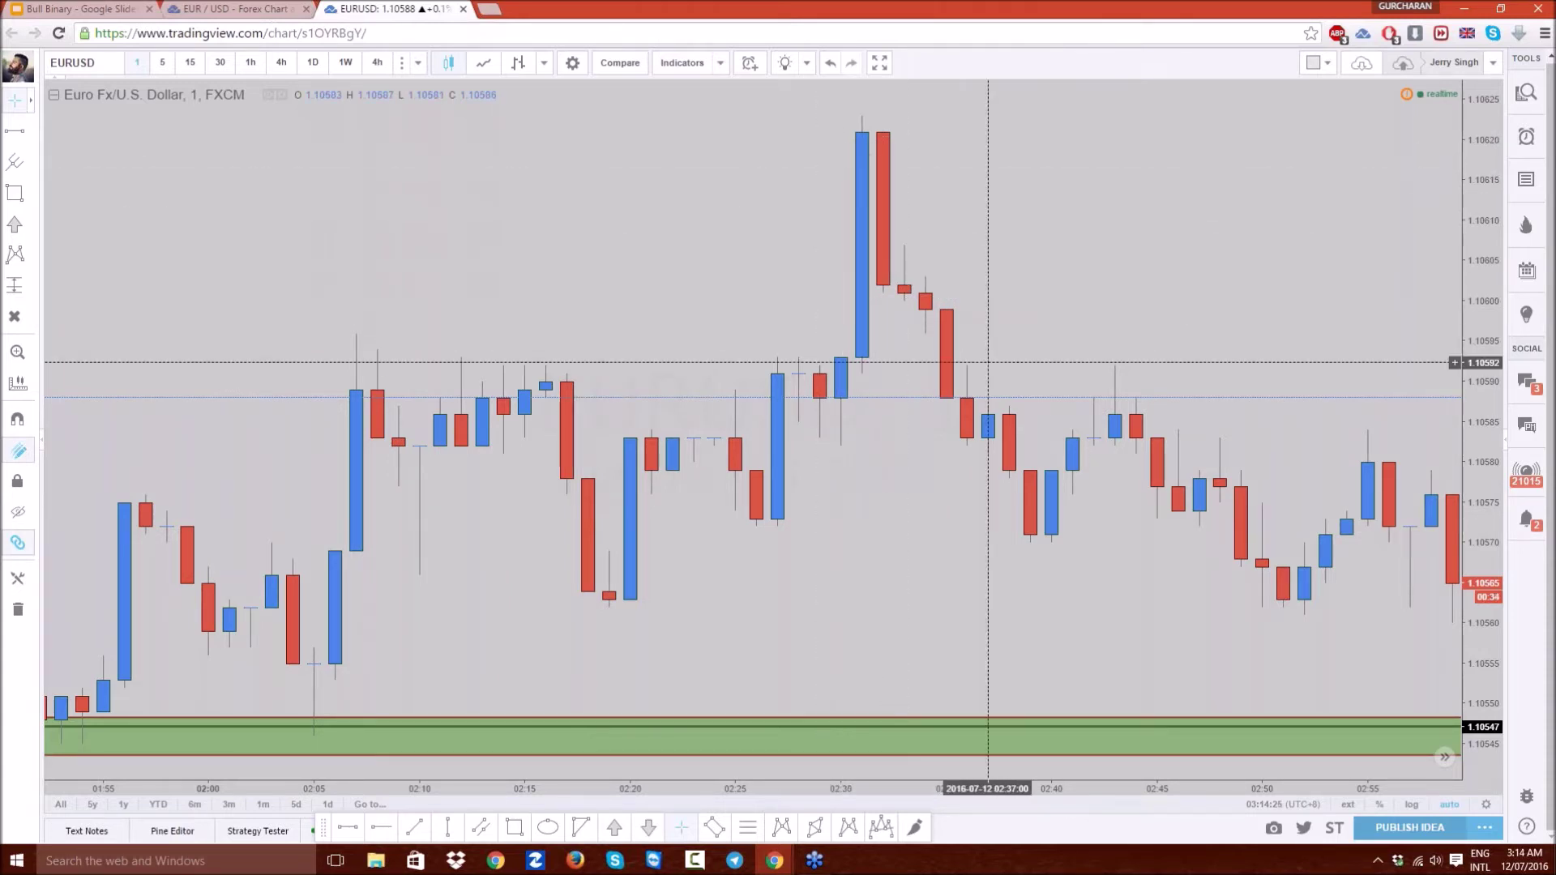
{"action": "left_click_drag", "start_coordinate": [1045, 356], "coordinate": [1009, 355]}
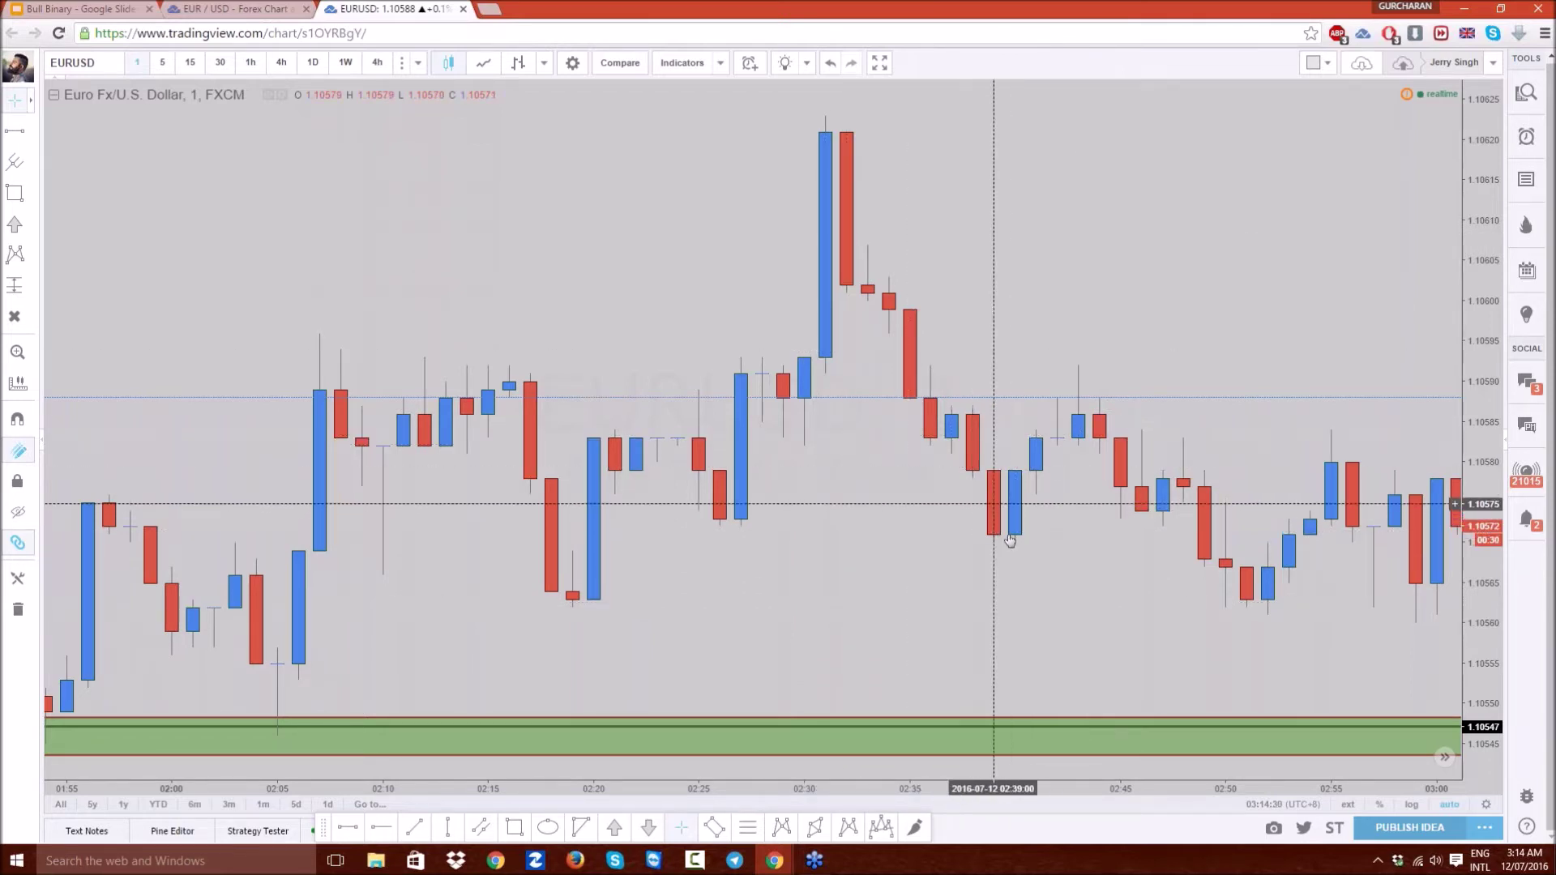
{"action": "left_click_drag", "start_coordinate": [1105, 538], "coordinate": [726, 539]}
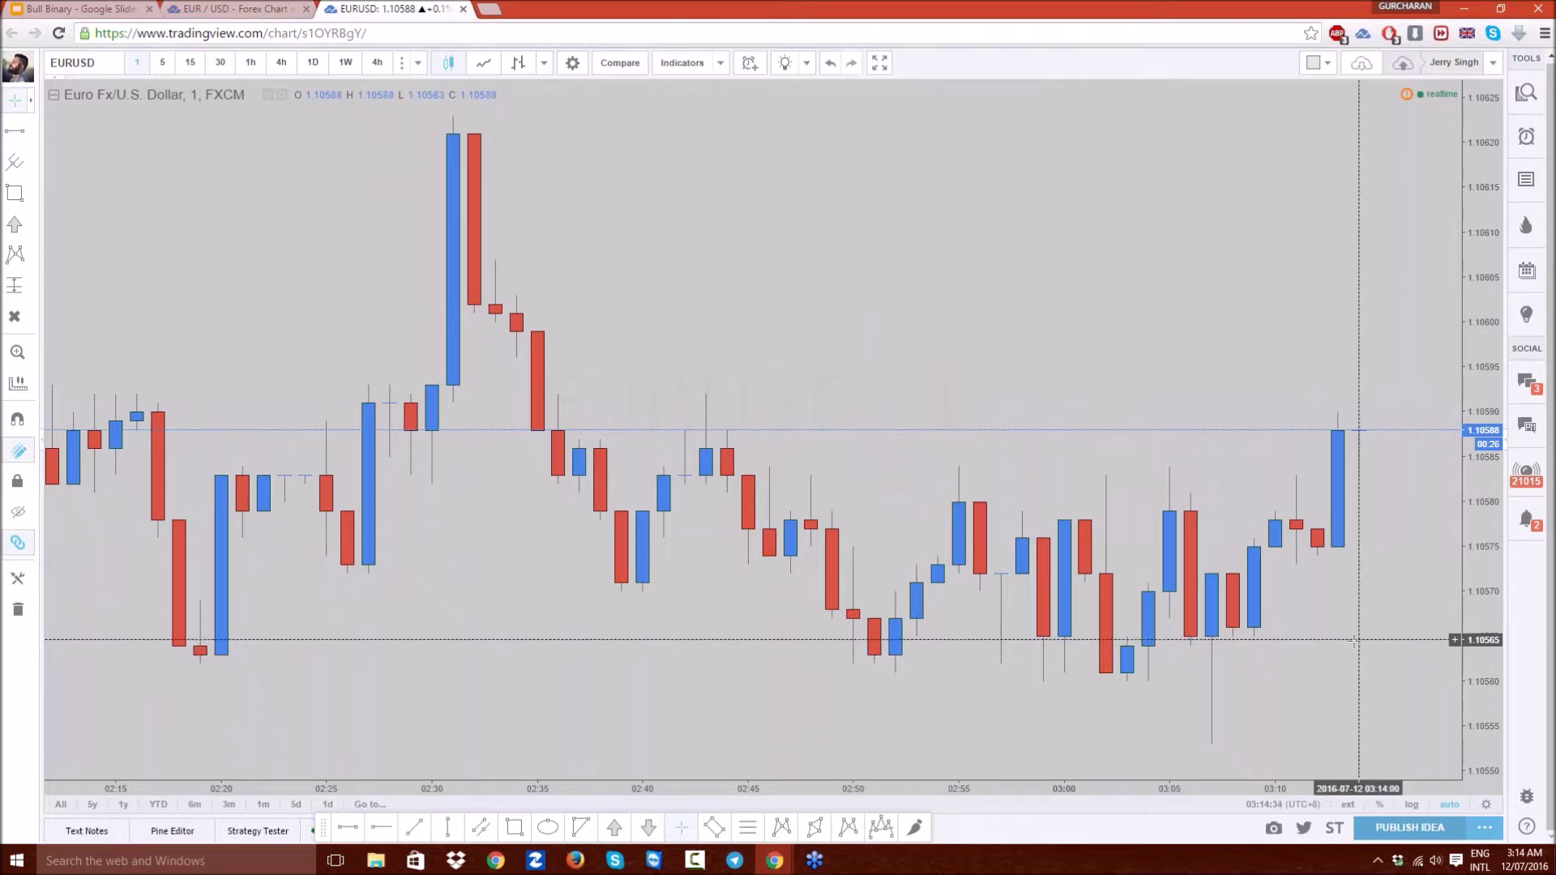
{"action": "left_click_drag", "start_coordinate": [1354, 640], "coordinate": [1224, 630]}
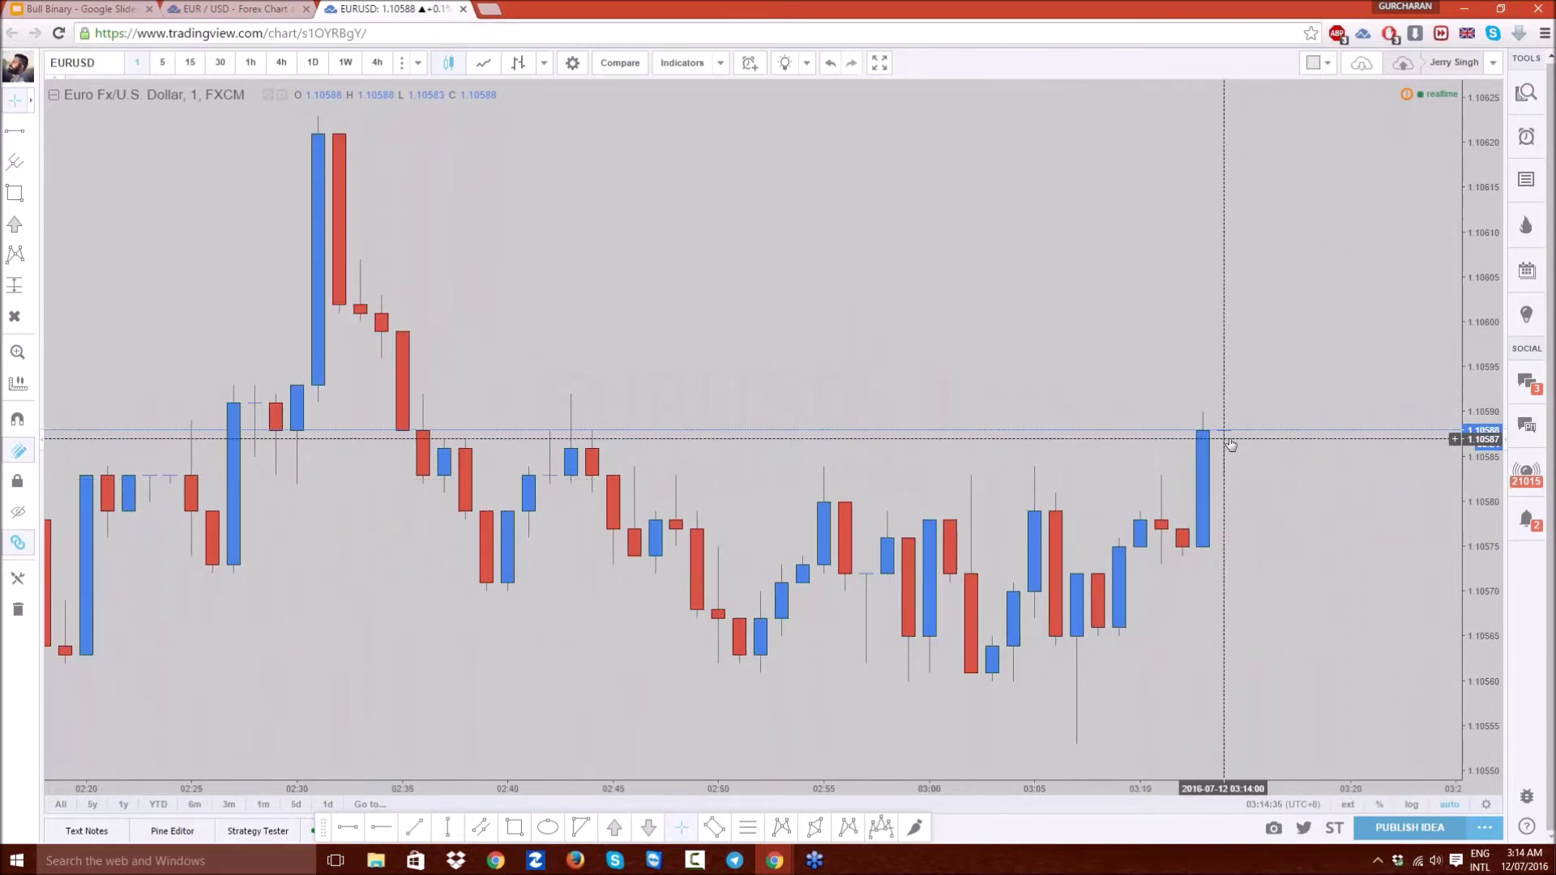
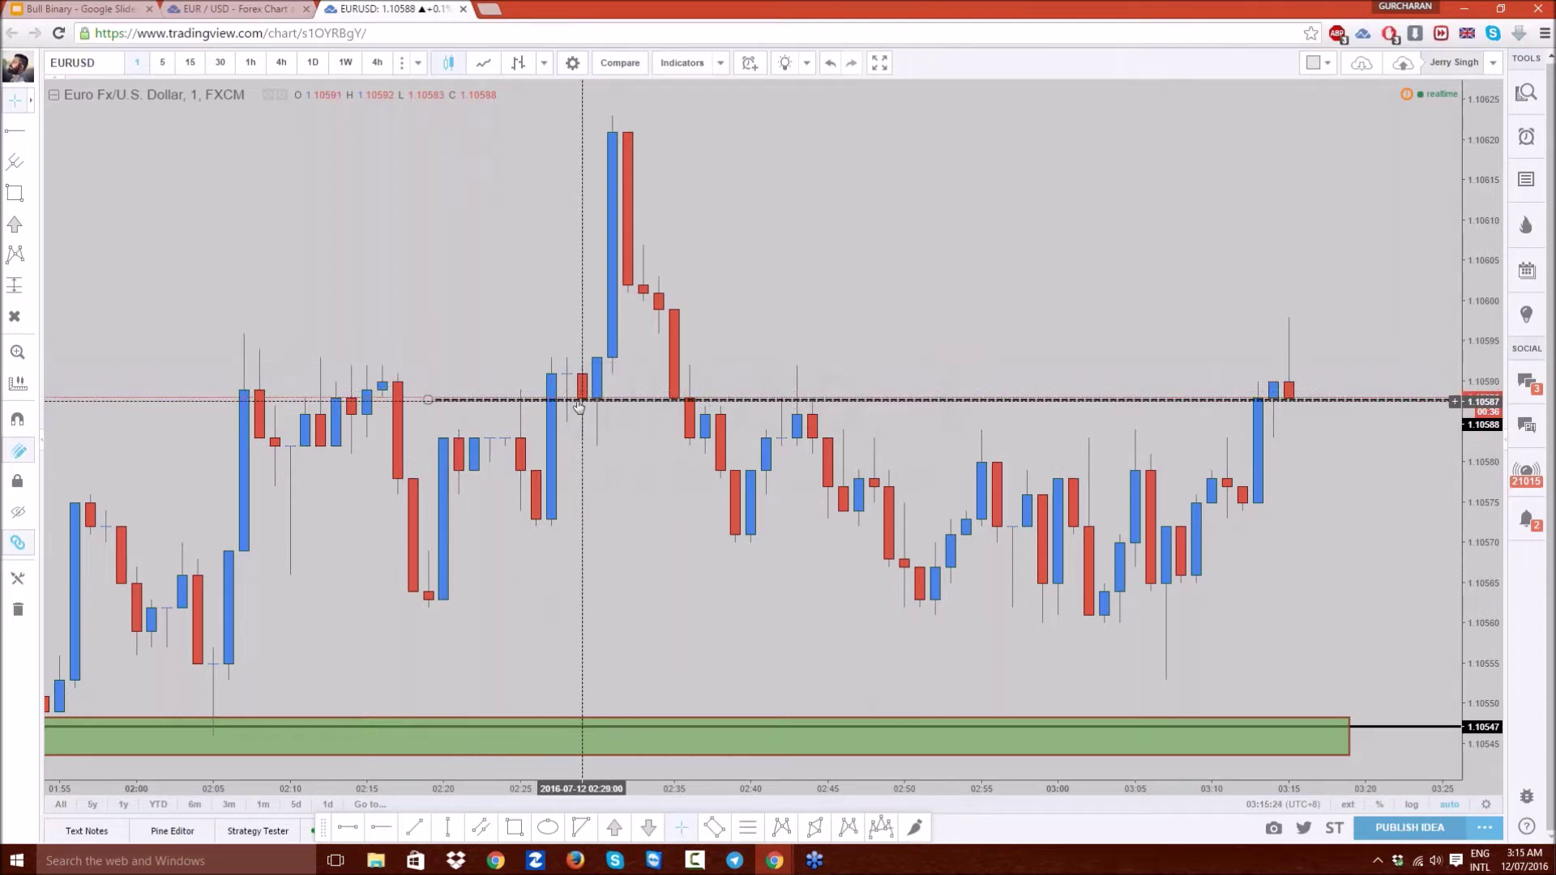
- Recolour the dashed horizontal ray at 1.10588 dark green and place an up arrow just below it at about 02:30
{"action": "left_click", "coordinate": [579, 404]}
{"action": "left_click", "coordinate": [207, 774]}
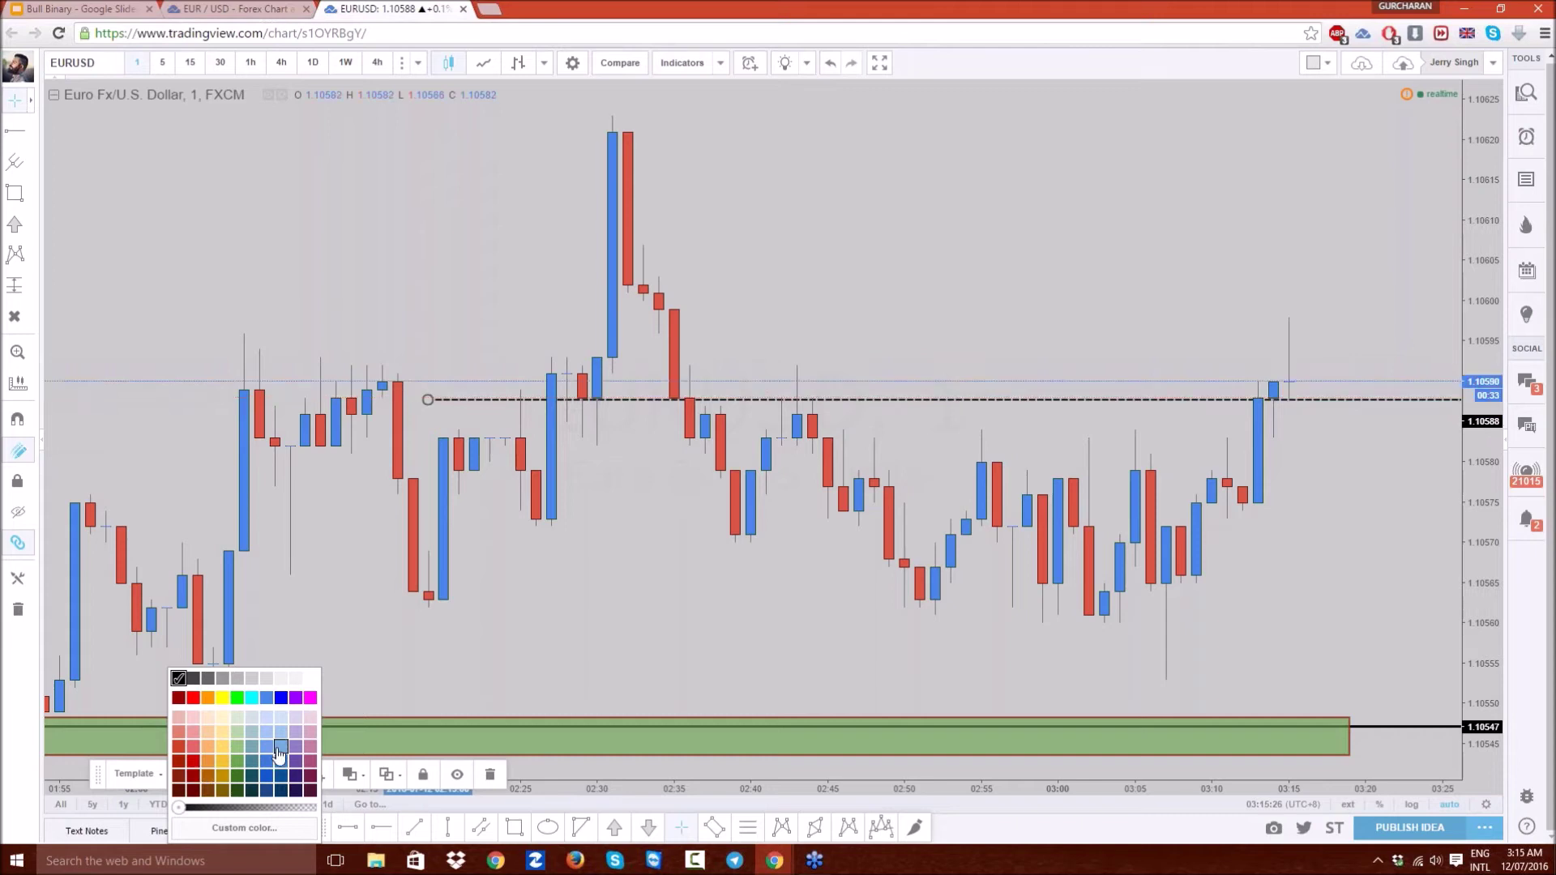
{"action": "left_click", "coordinate": [236, 775]}
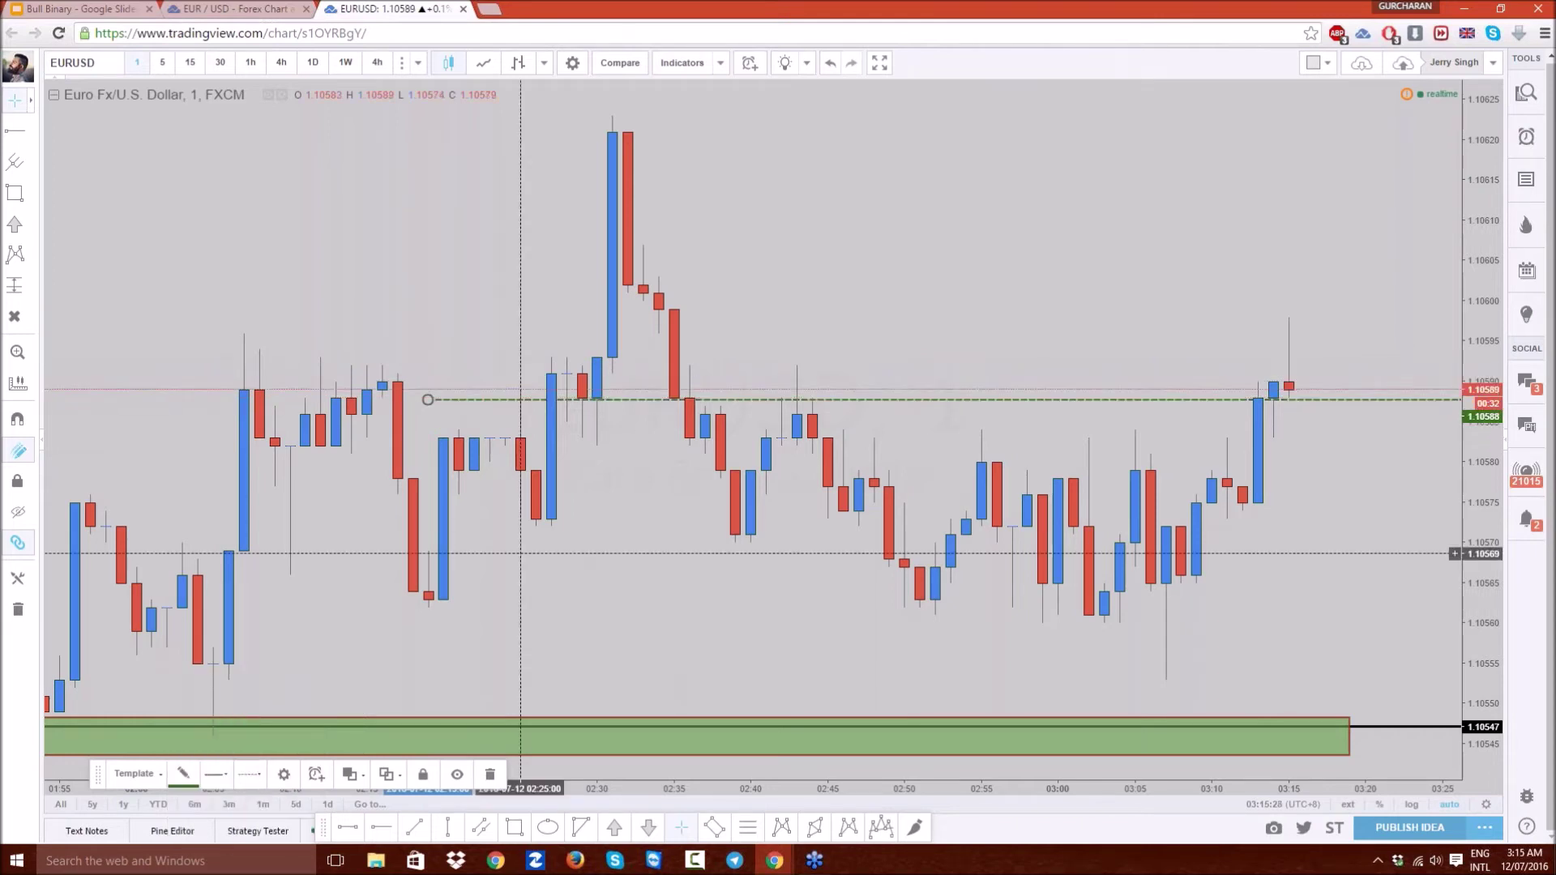
{"action": "right_click", "coordinate": [568, 307]}
{"action": "left_click", "coordinate": [574, 396]}
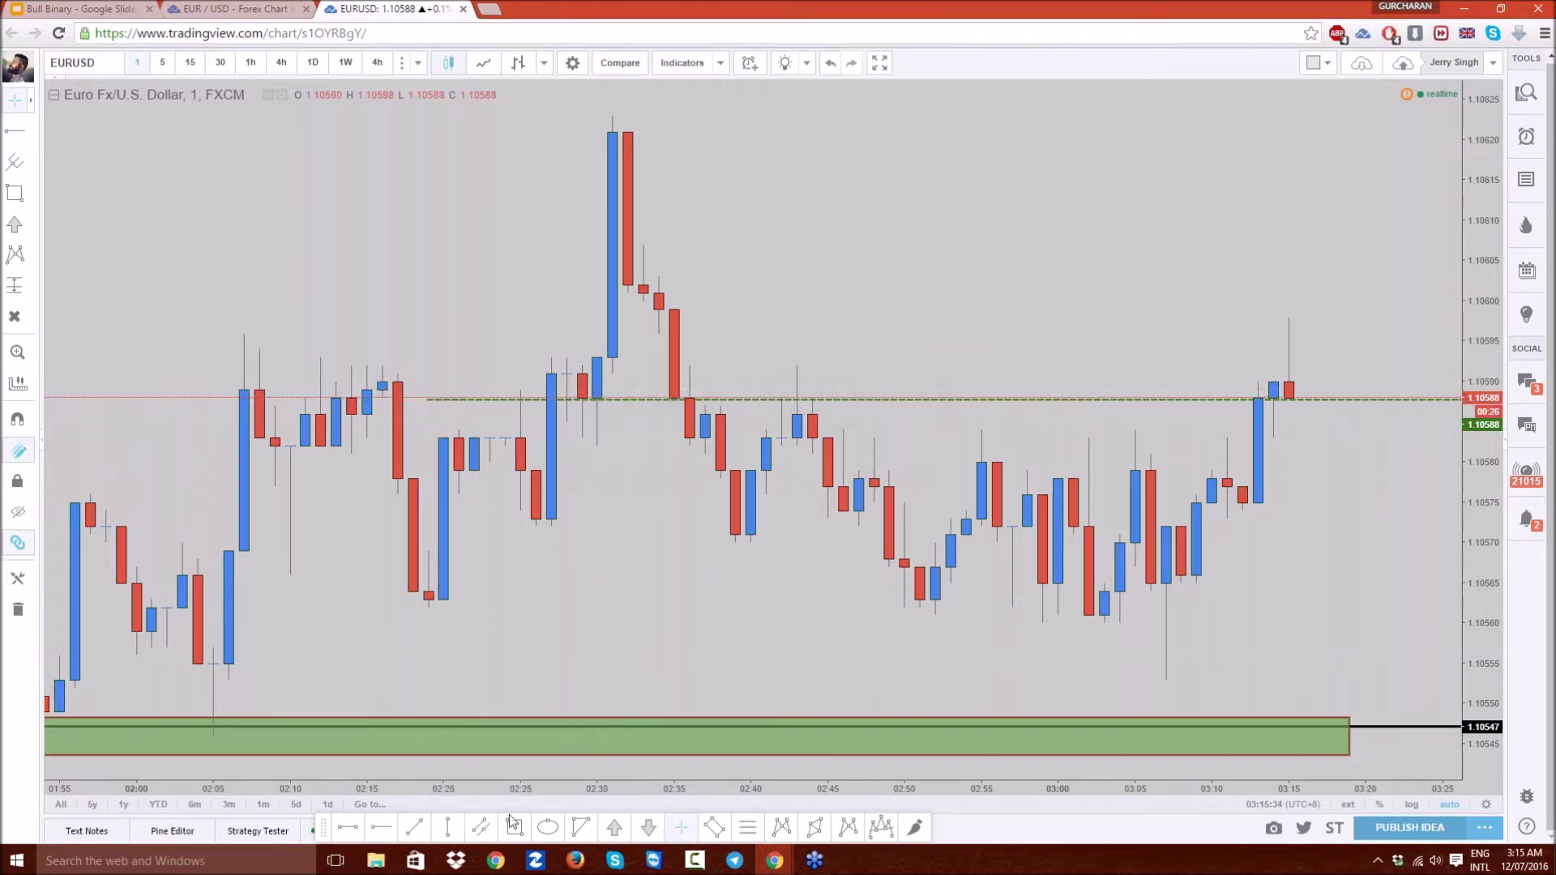
{"action": "left_click", "coordinate": [614, 826]}
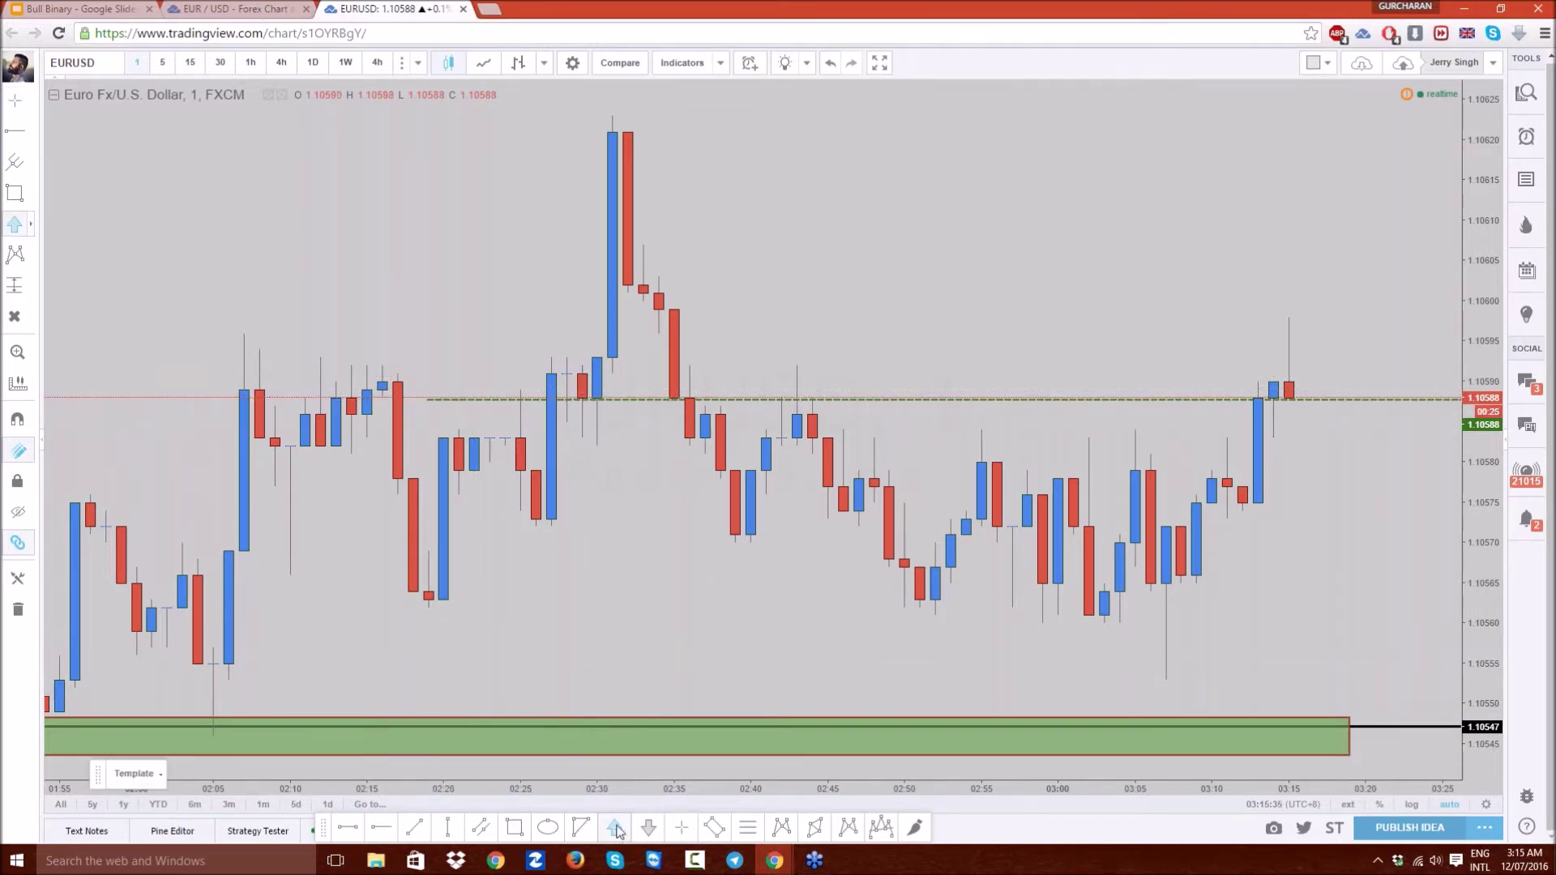
{"action": "left_click", "coordinate": [596, 427]}
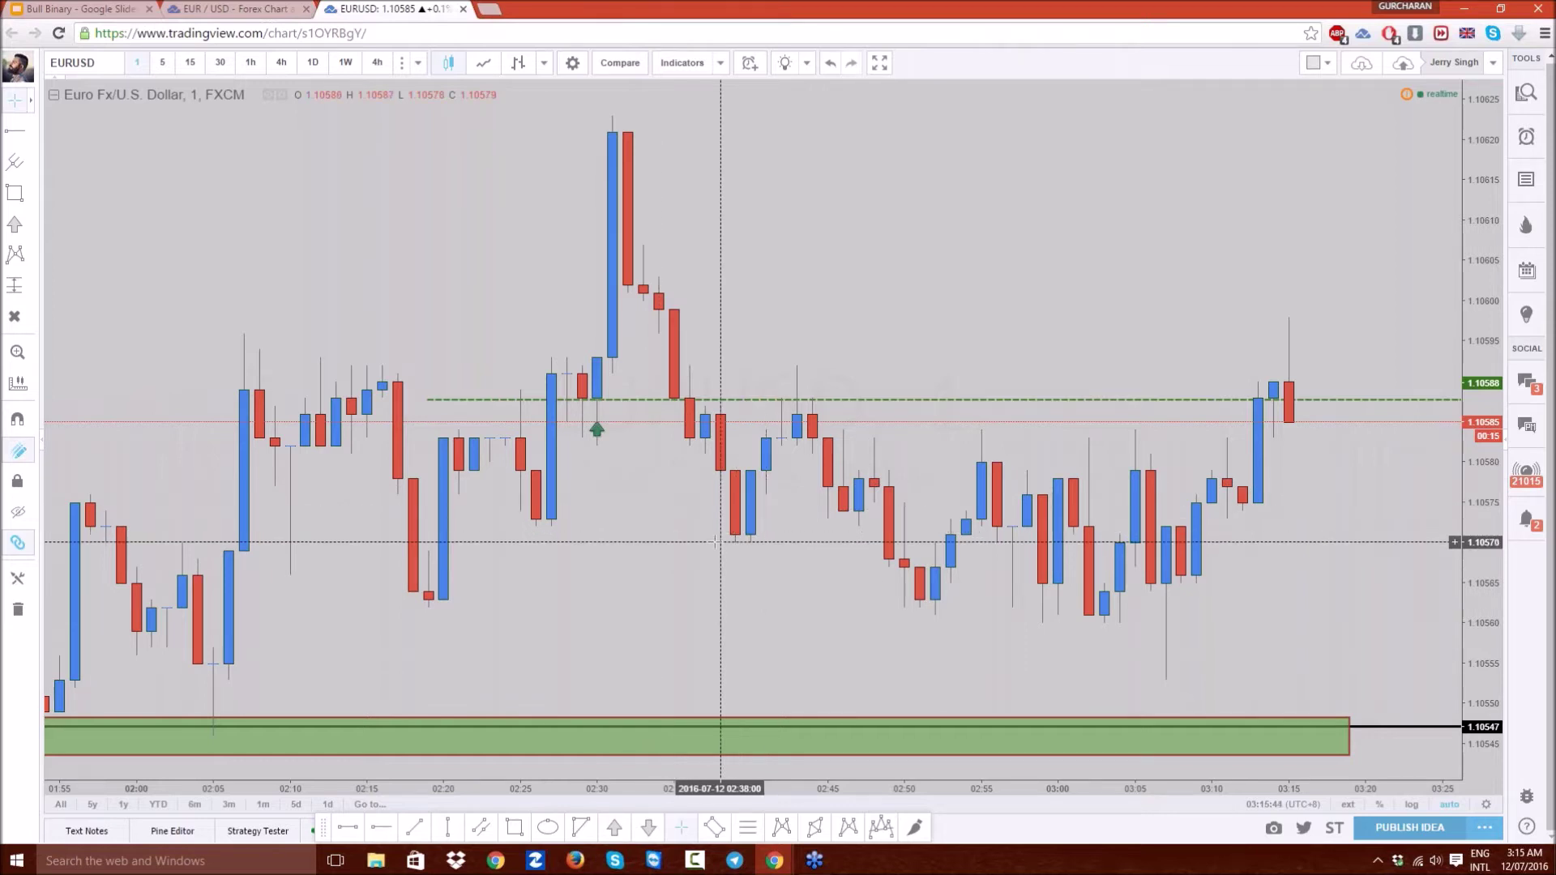
- Change the line colour of the dashed ray at 1.10588 to red and deselect it
{"action": "scroll", "coordinate": [680, 523], "scroll_direction": "down", "scroll_amount": 3}
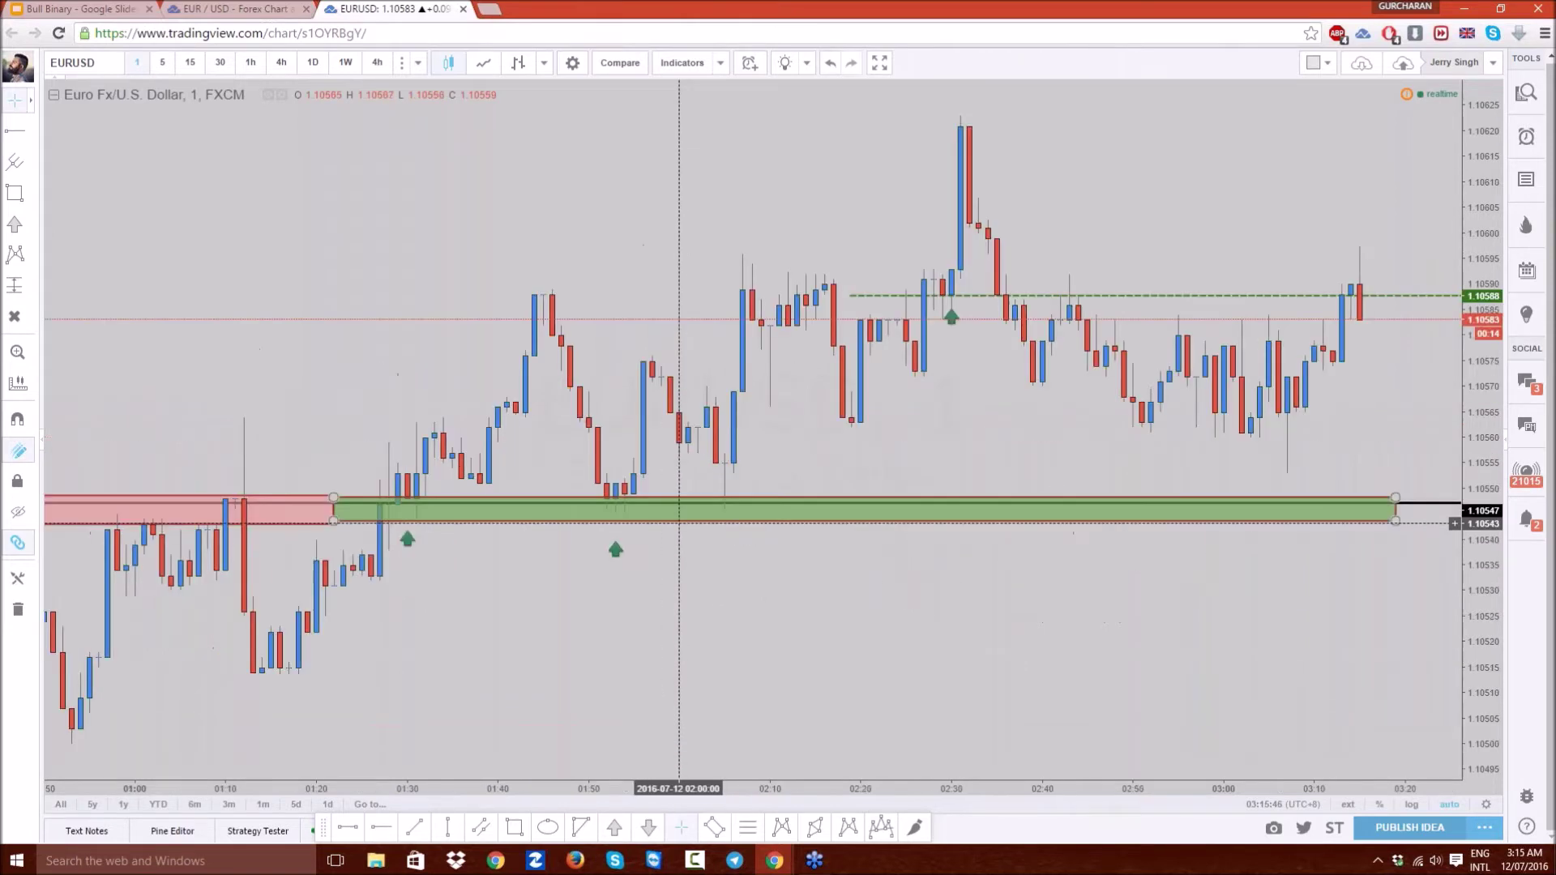
{"action": "scroll", "coordinate": [1031, 426], "scroll_direction": "down", "scroll_amount": 2}
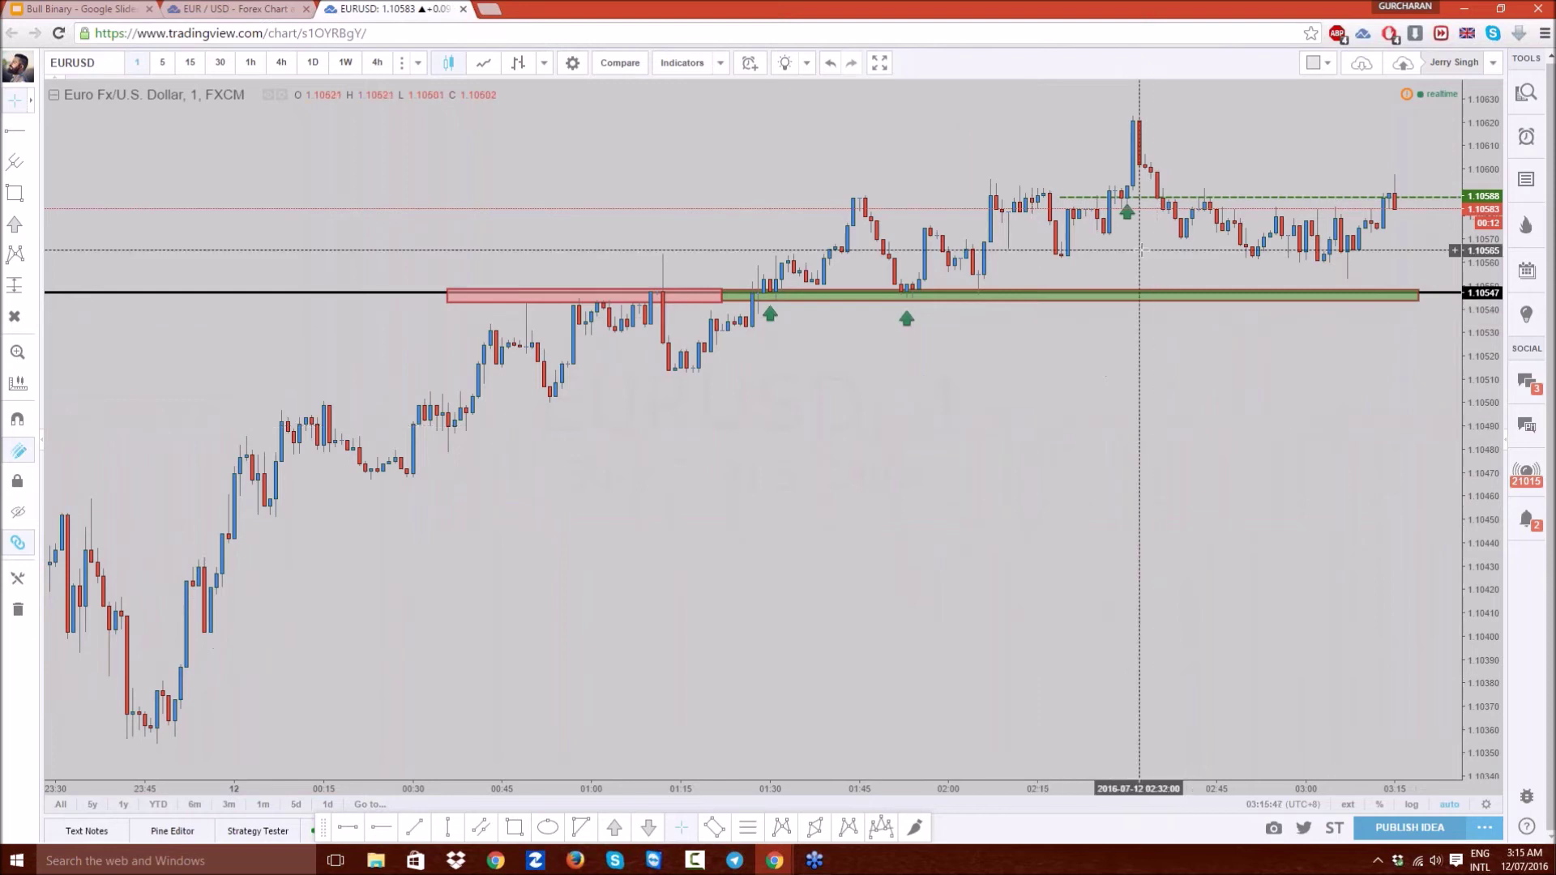
{"action": "scroll", "coordinate": [1060, 405], "scroll_direction": "up", "scroll_amount": 5}
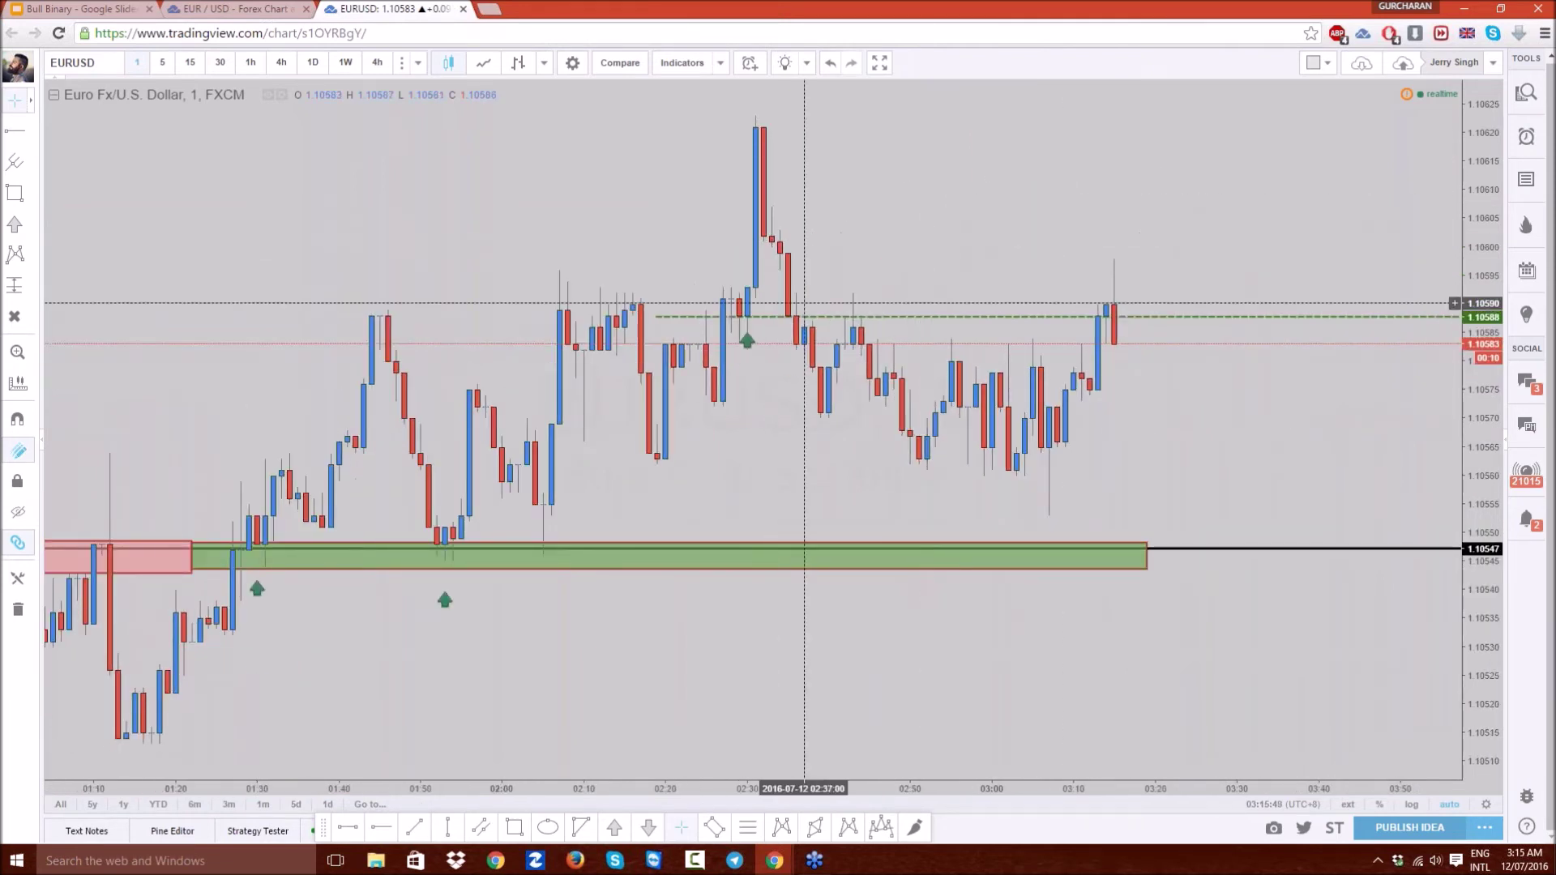
{"action": "left_click", "coordinate": [862, 317]}
{"action": "left_click", "coordinate": [194, 775]}
{"action": "left_click", "coordinate": [193, 699]}
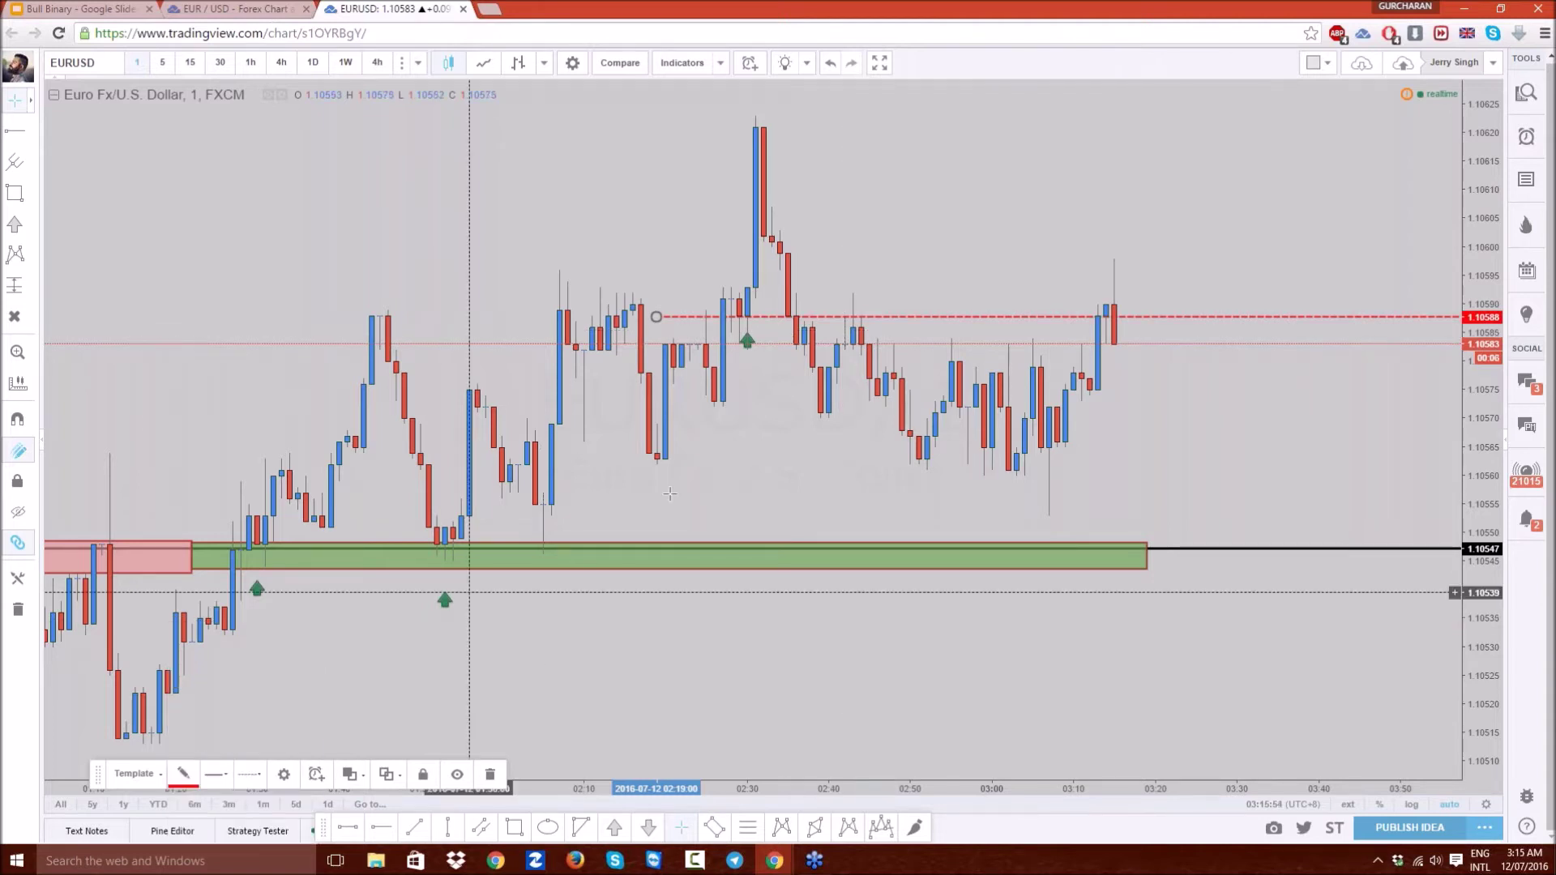
{"action": "right_click", "coordinate": [771, 441]}
{"action": "left_click", "coordinate": [756, 386]}
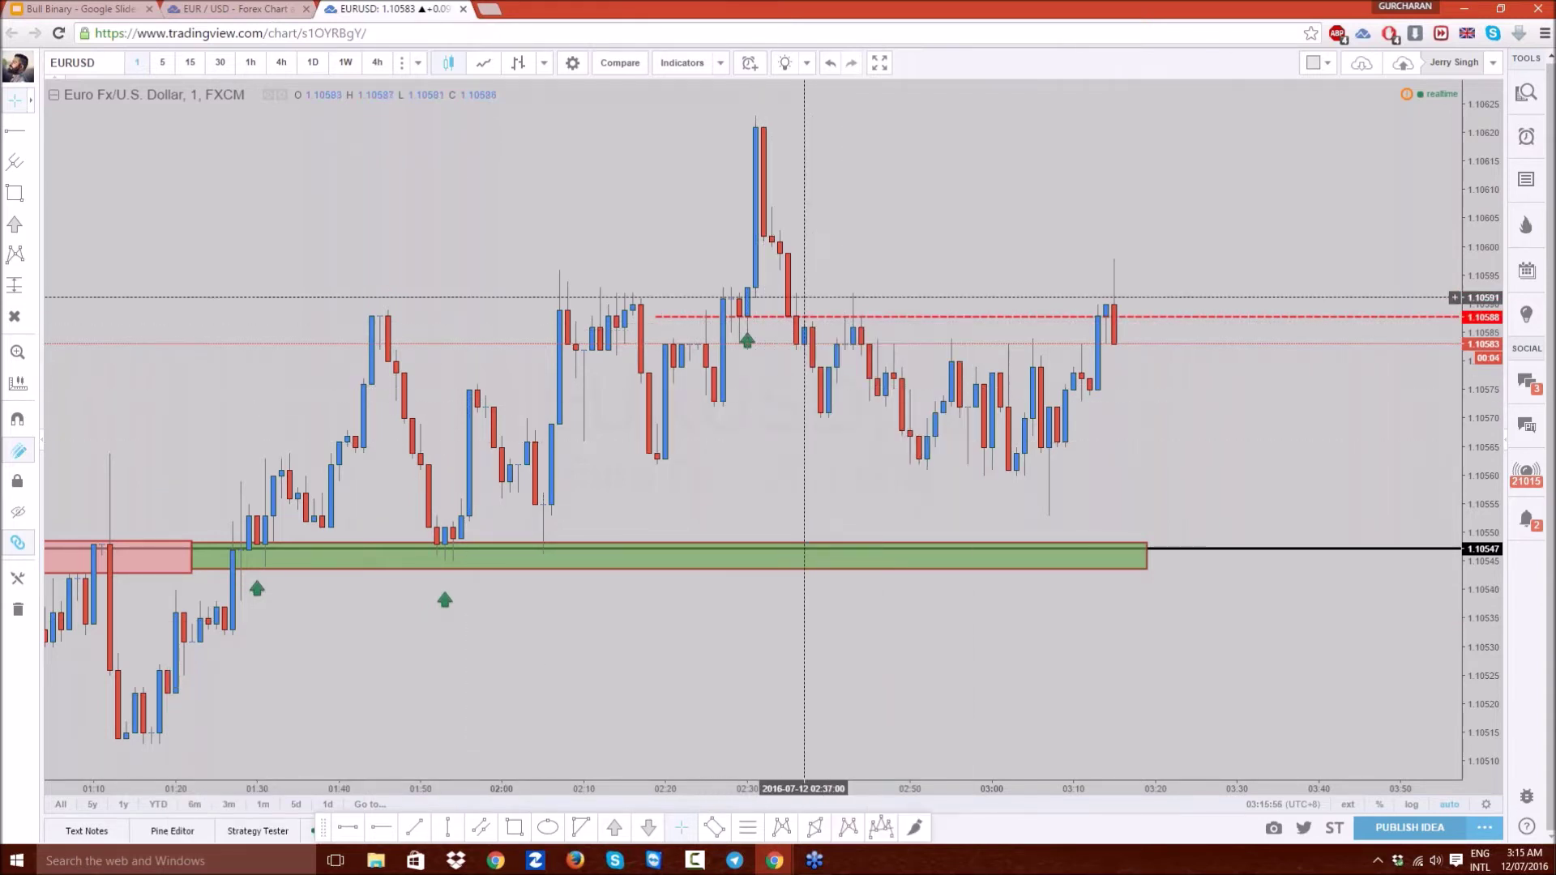
- Place a down arrow above the red ray at about 02:43 and draw a horizontal line through it at 1.10592
{"action": "left_click", "coordinate": [817, 318]}
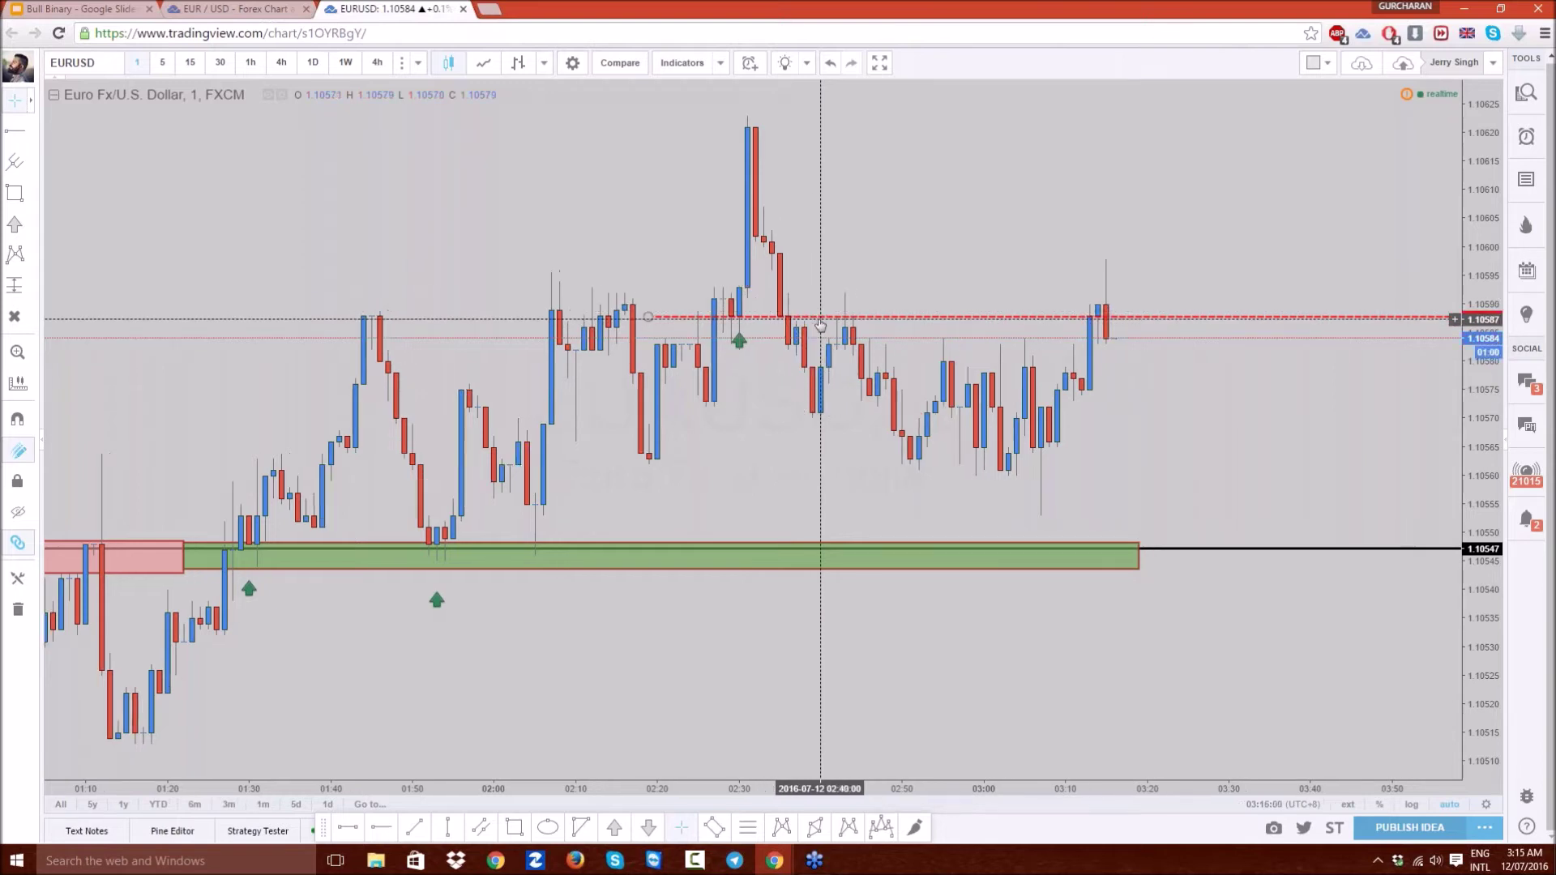
{"action": "scroll", "coordinate": [879, 332], "scroll_direction": "up", "scroll_amount": 2}
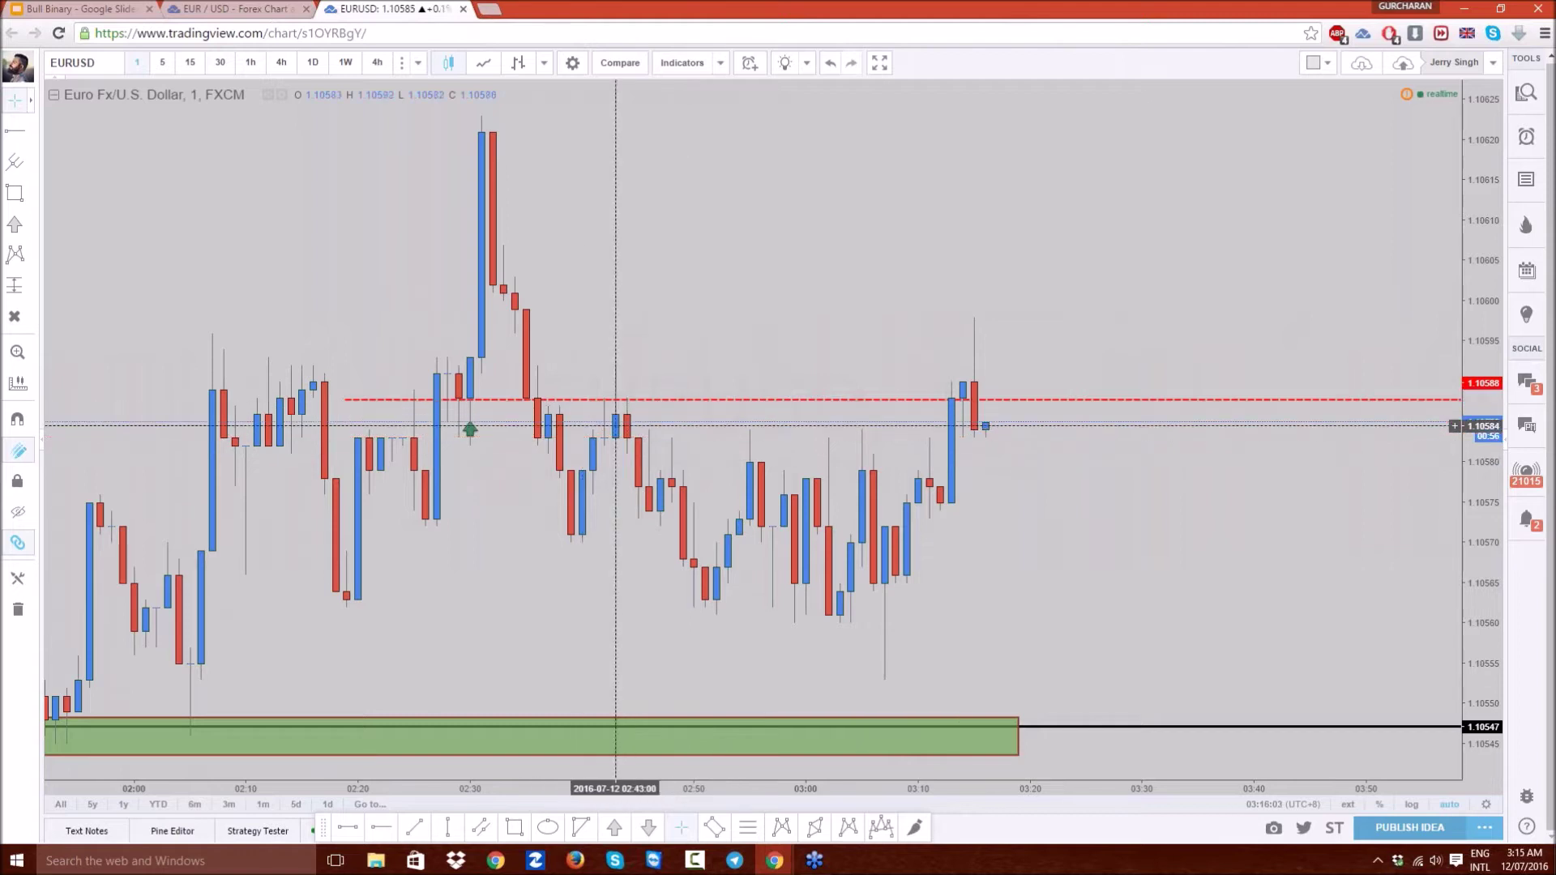
{"action": "left_click", "coordinate": [649, 828]}
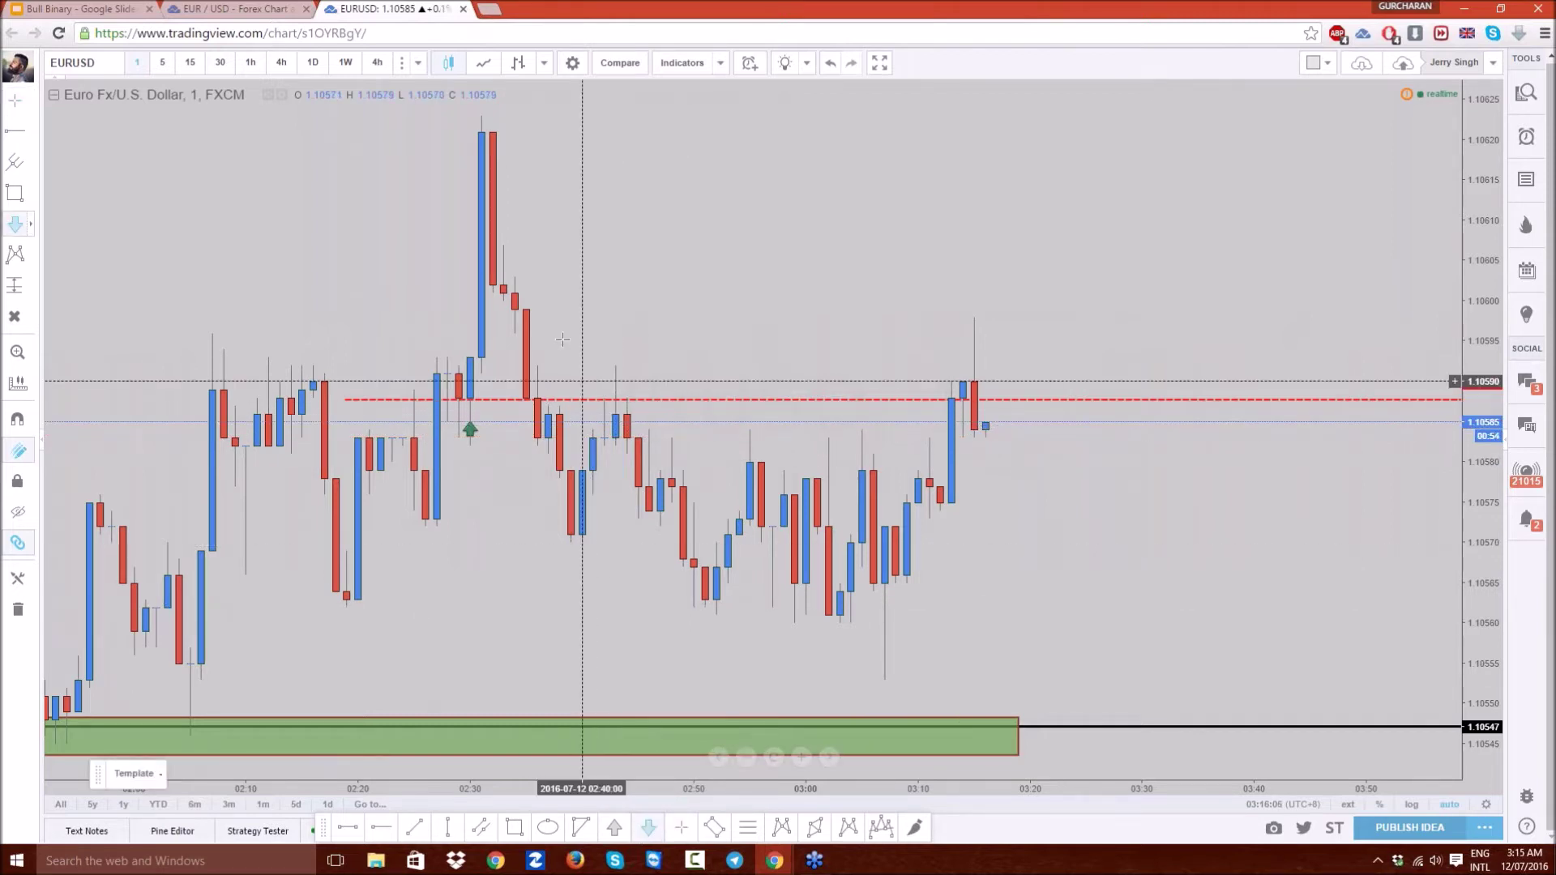
{"action": "left_click", "coordinate": [616, 371]}
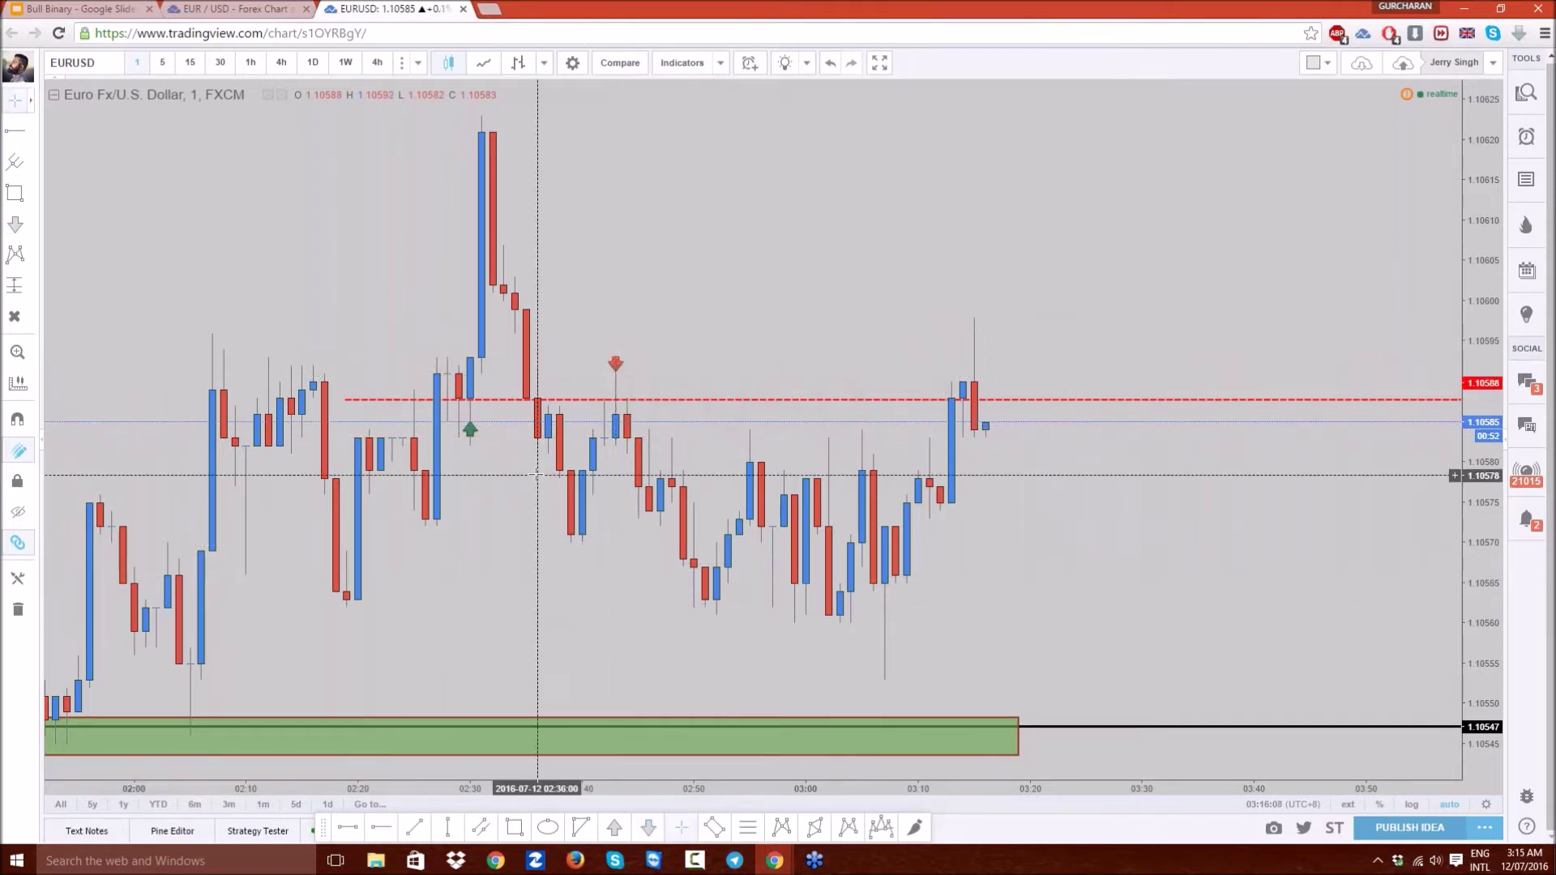
{"action": "left_click", "coordinate": [348, 827]}
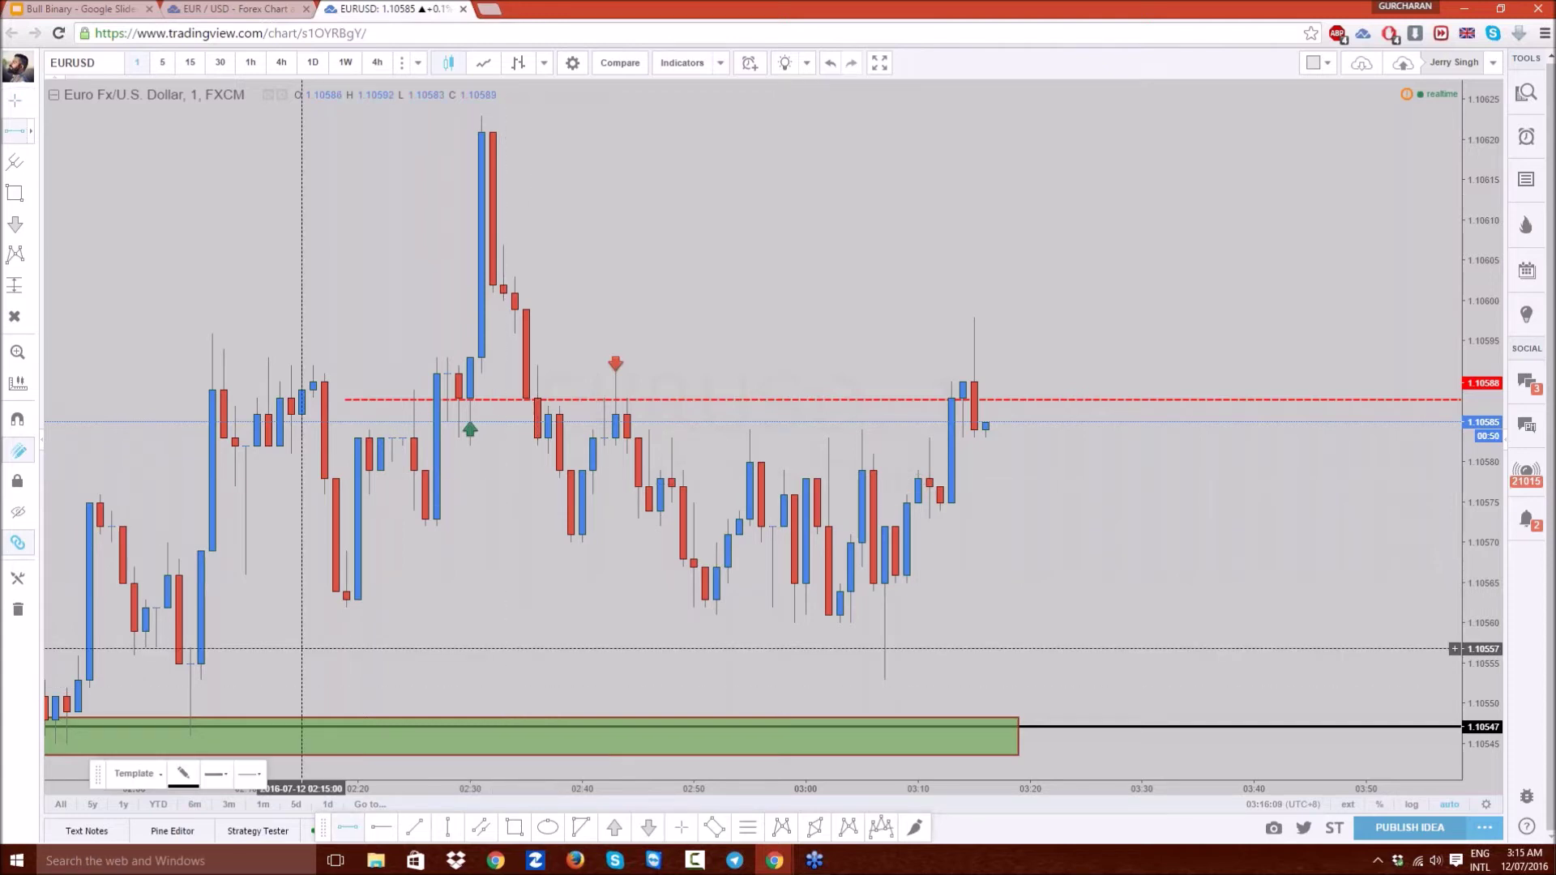
{"action": "left_click", "coordinate": [179, 363]}
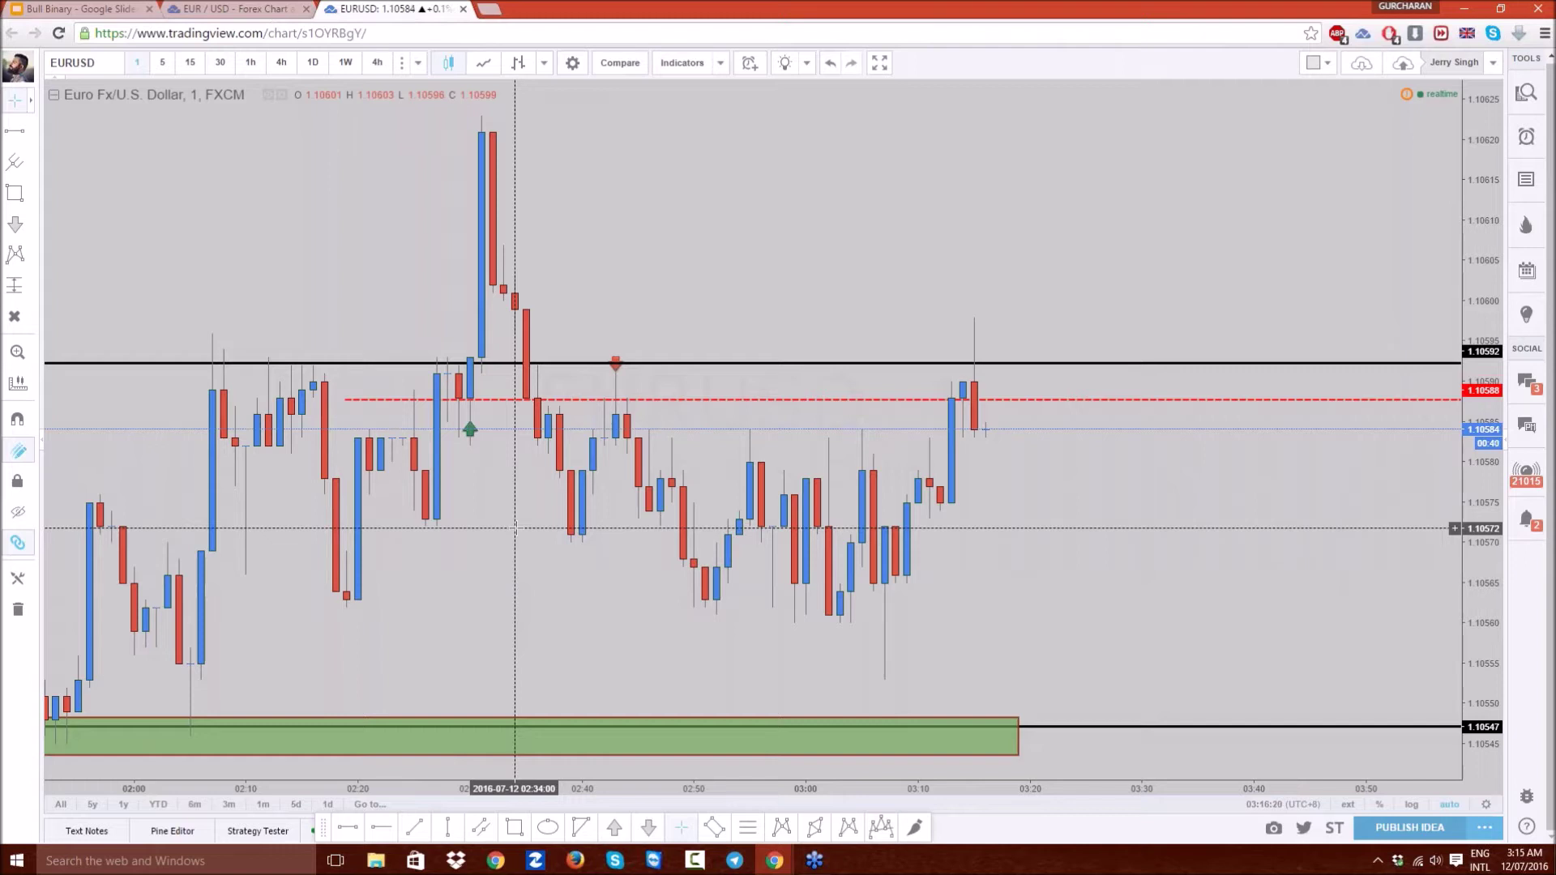
- Move the red dashed ray down slightly to 1.10587
{"action": "scroll", "coordinate": [514, 503], "scroll_direction": "down", "scroll_amount": 3}
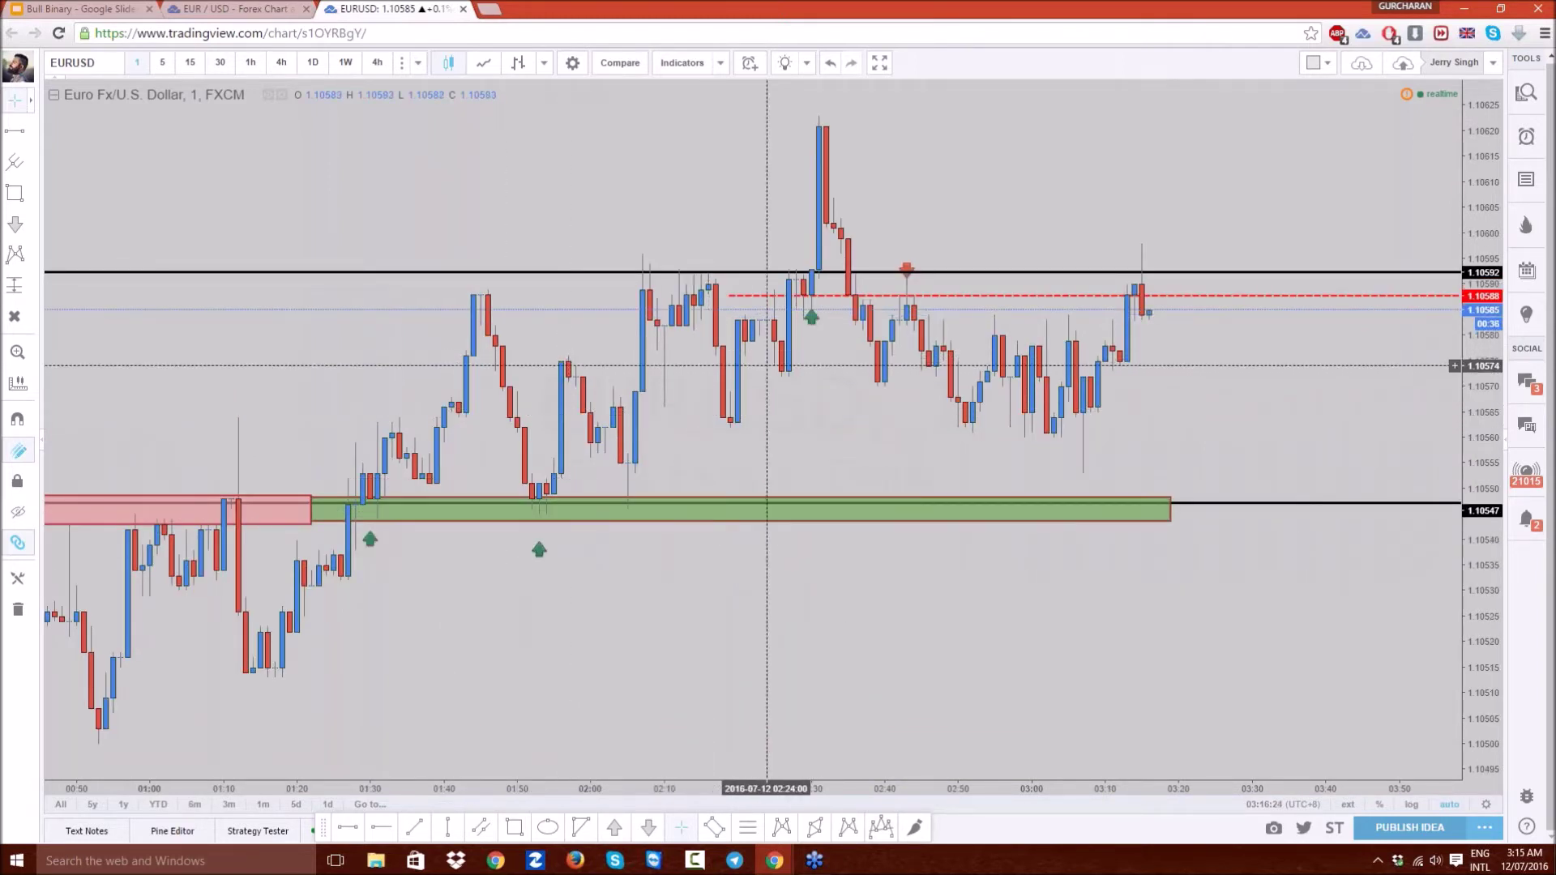
{"action": "scroll", "coordinate": [770, 370], "scroll_direction": "up", "scroll_amount": 2}
{"action": "left_click_drag", "start_coordinate": [592, 373], "coordinate": [765, 379]}
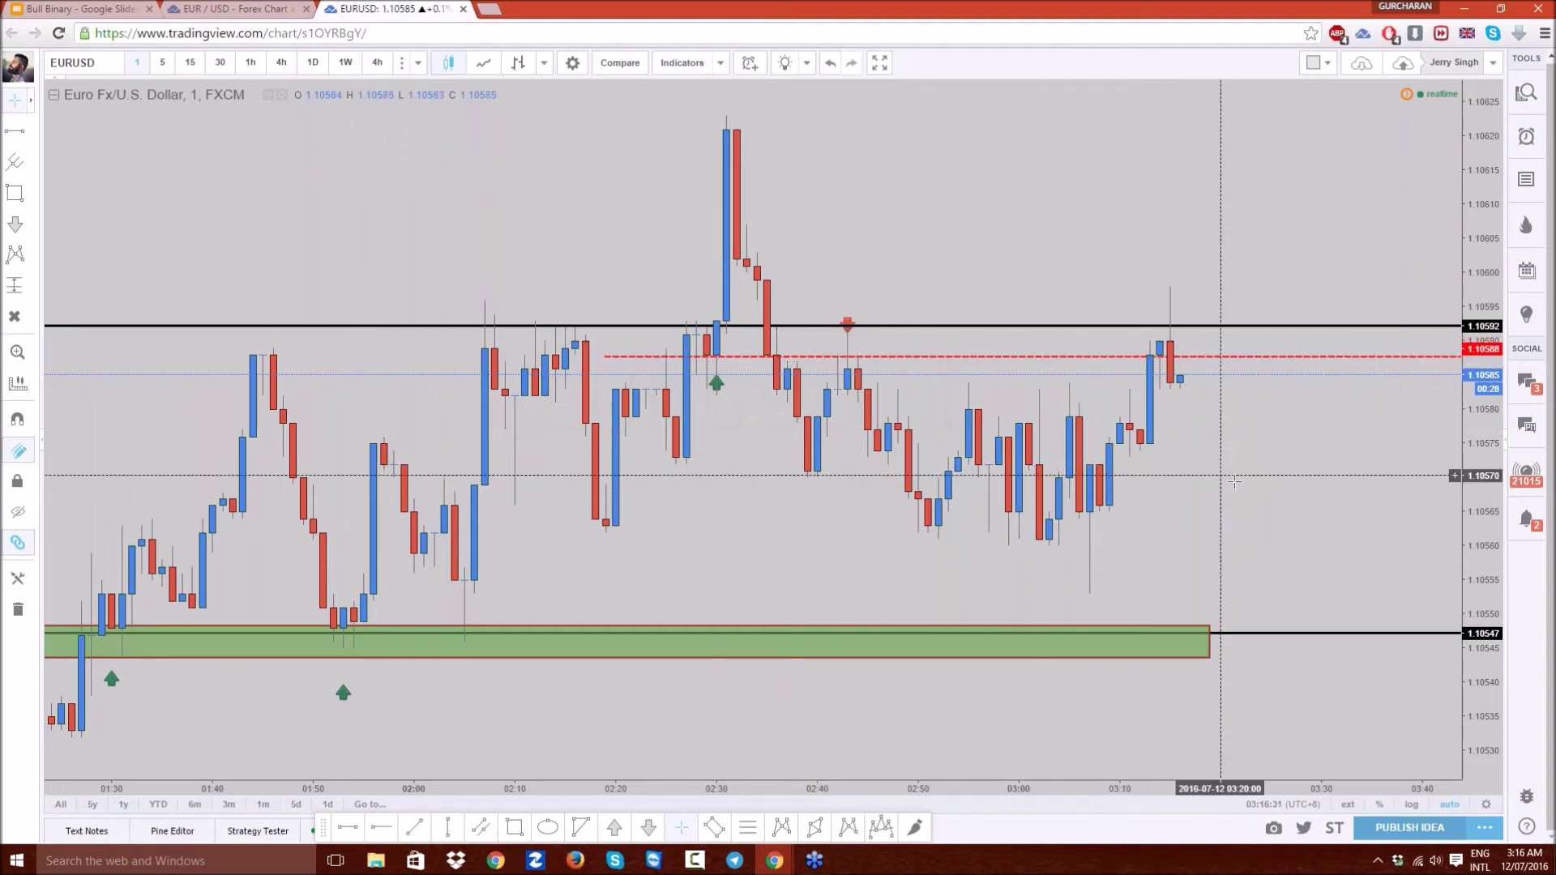
{"action": "left_click_drag", "start_coordinate": [1246, 486], "coordinate": [1130, 490]}
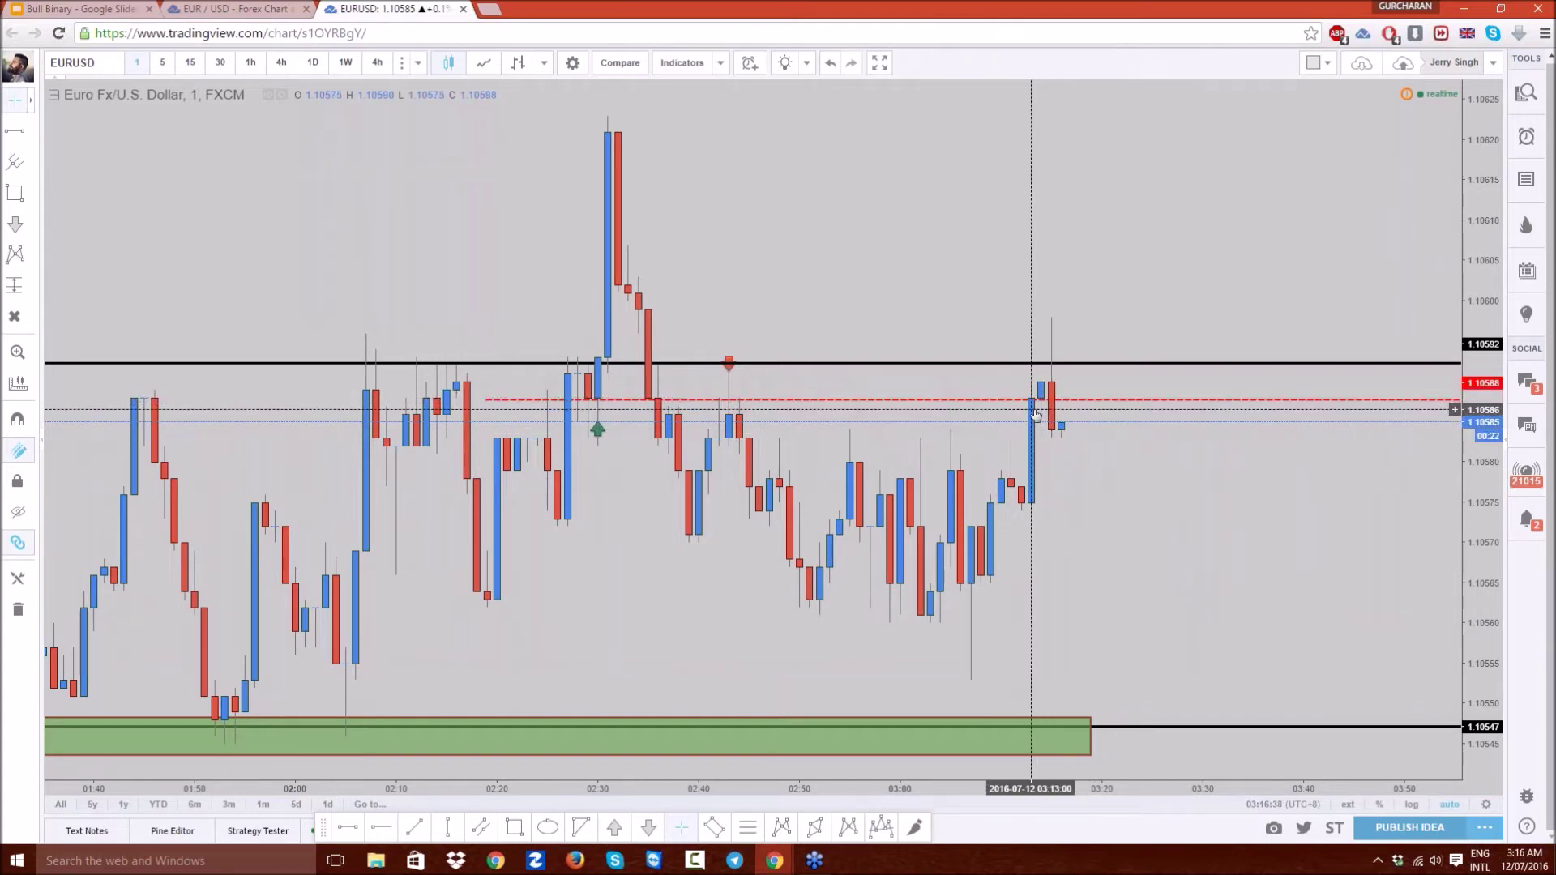
{"action": "left_click_drag", "start_coordinate": [1033, 400], "coordinate": [991, 404]}
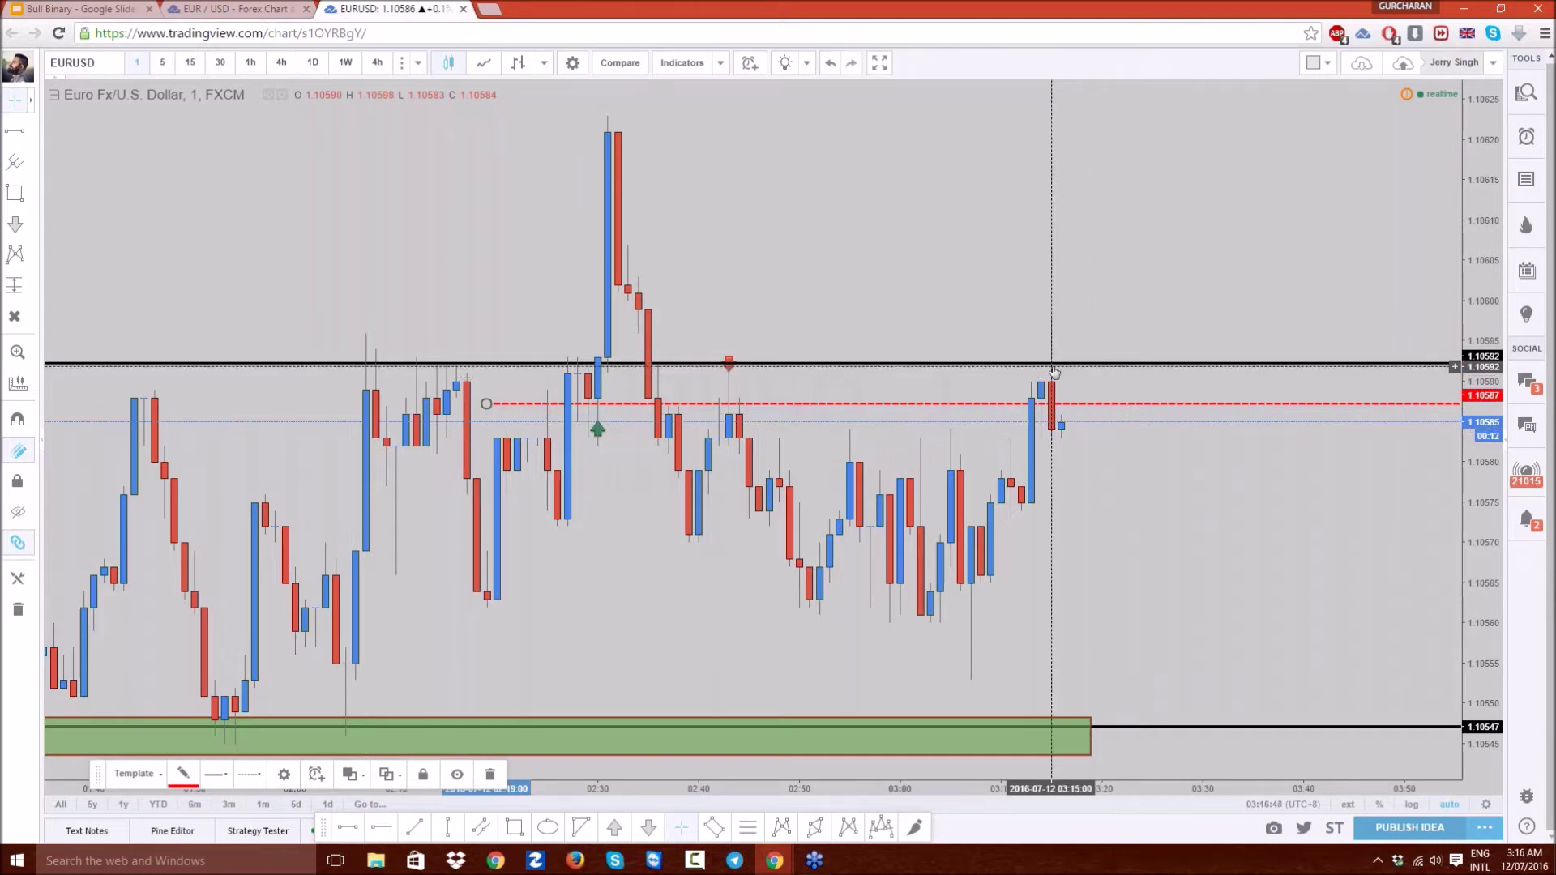
- Draw a green rectangle over the candles from about 03:13 to 03:16, between 1.10591 and 1.10583, and deselect it
{"action": "scroll", "coordinate": [1052, 424], "scroll_direction": "up", "scroll_amount": 2}
{"action": "scroll", "coordinate": [1052, 424], "scroll_direction": "up", "scroll_amount": 1}
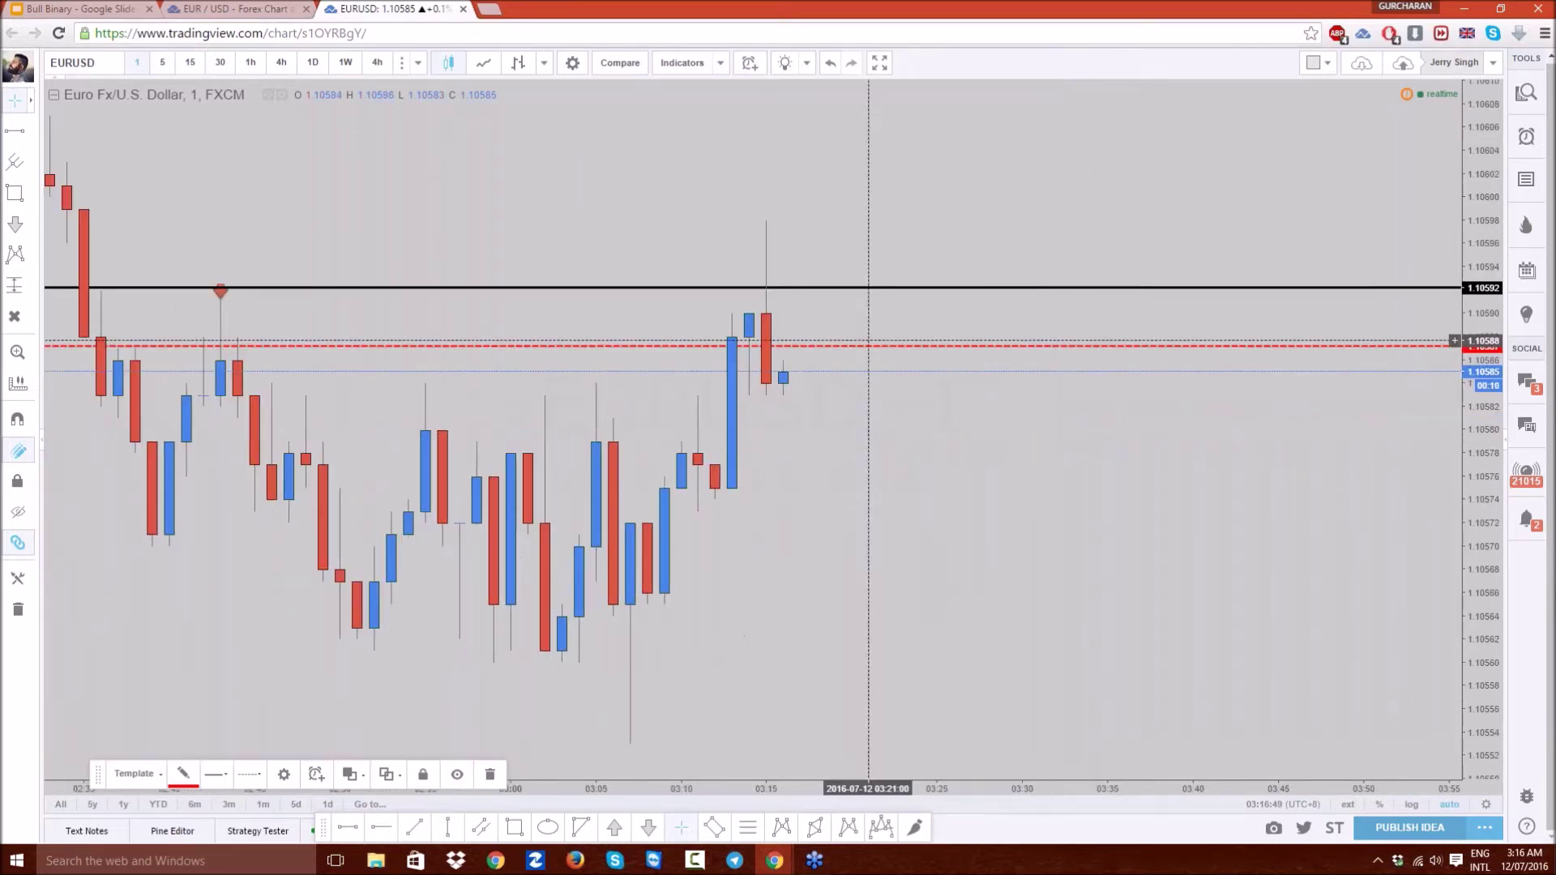
{"action": "left_click_drag", "start_coordinate": [871, 422], "coordinate": [1000, 425]}
{"action": "left_click", "coordinate": [514, 827]}
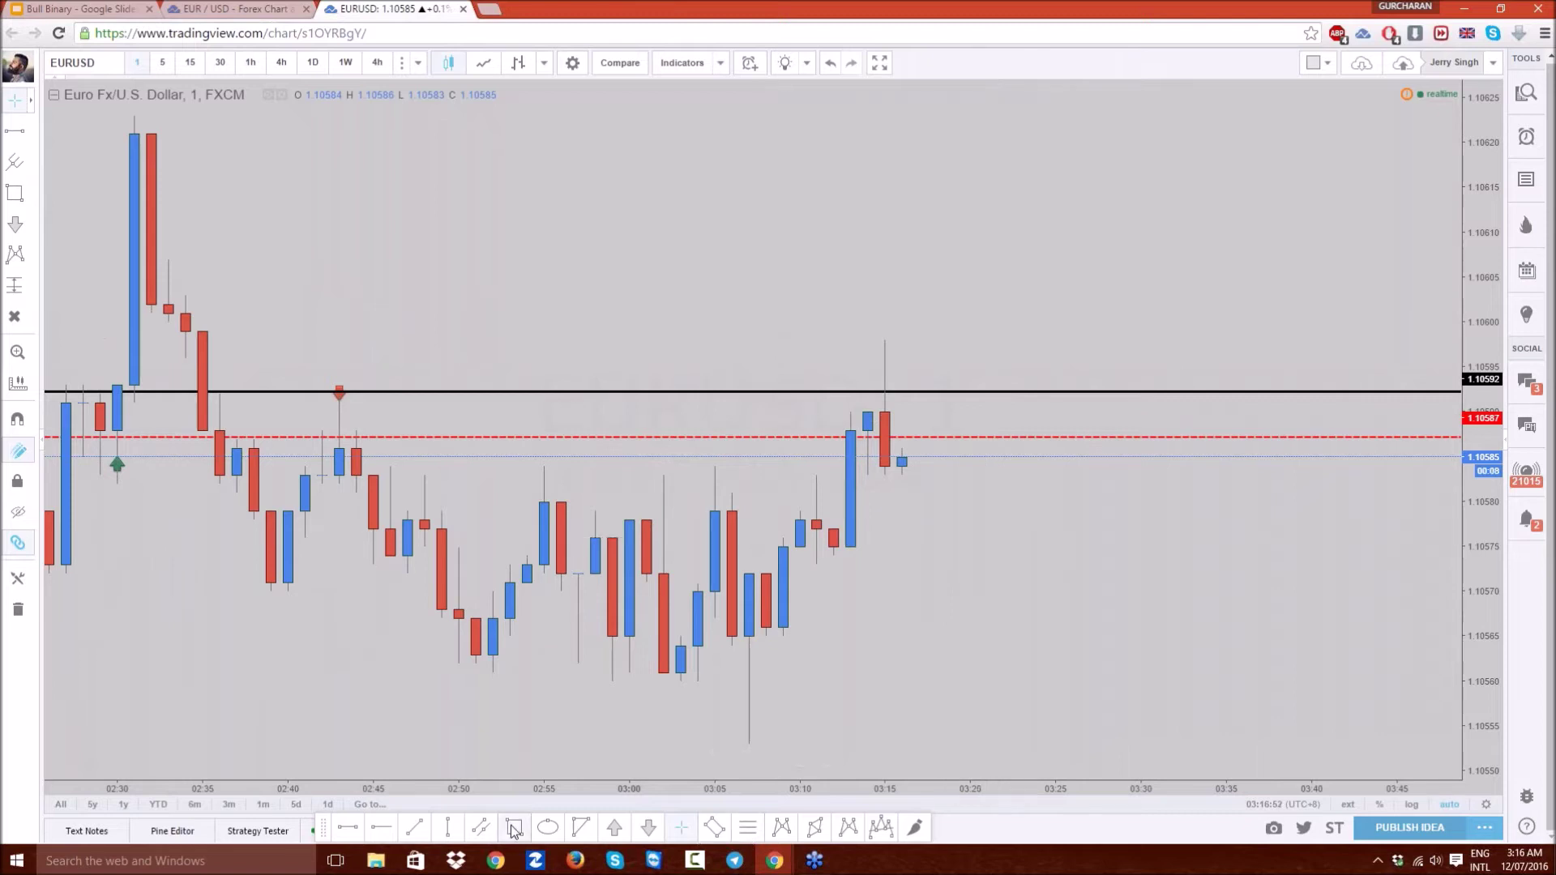
{"action": "left_click_drag", "start_coordinate": [850, 402], "coordinate": [901, 477]}
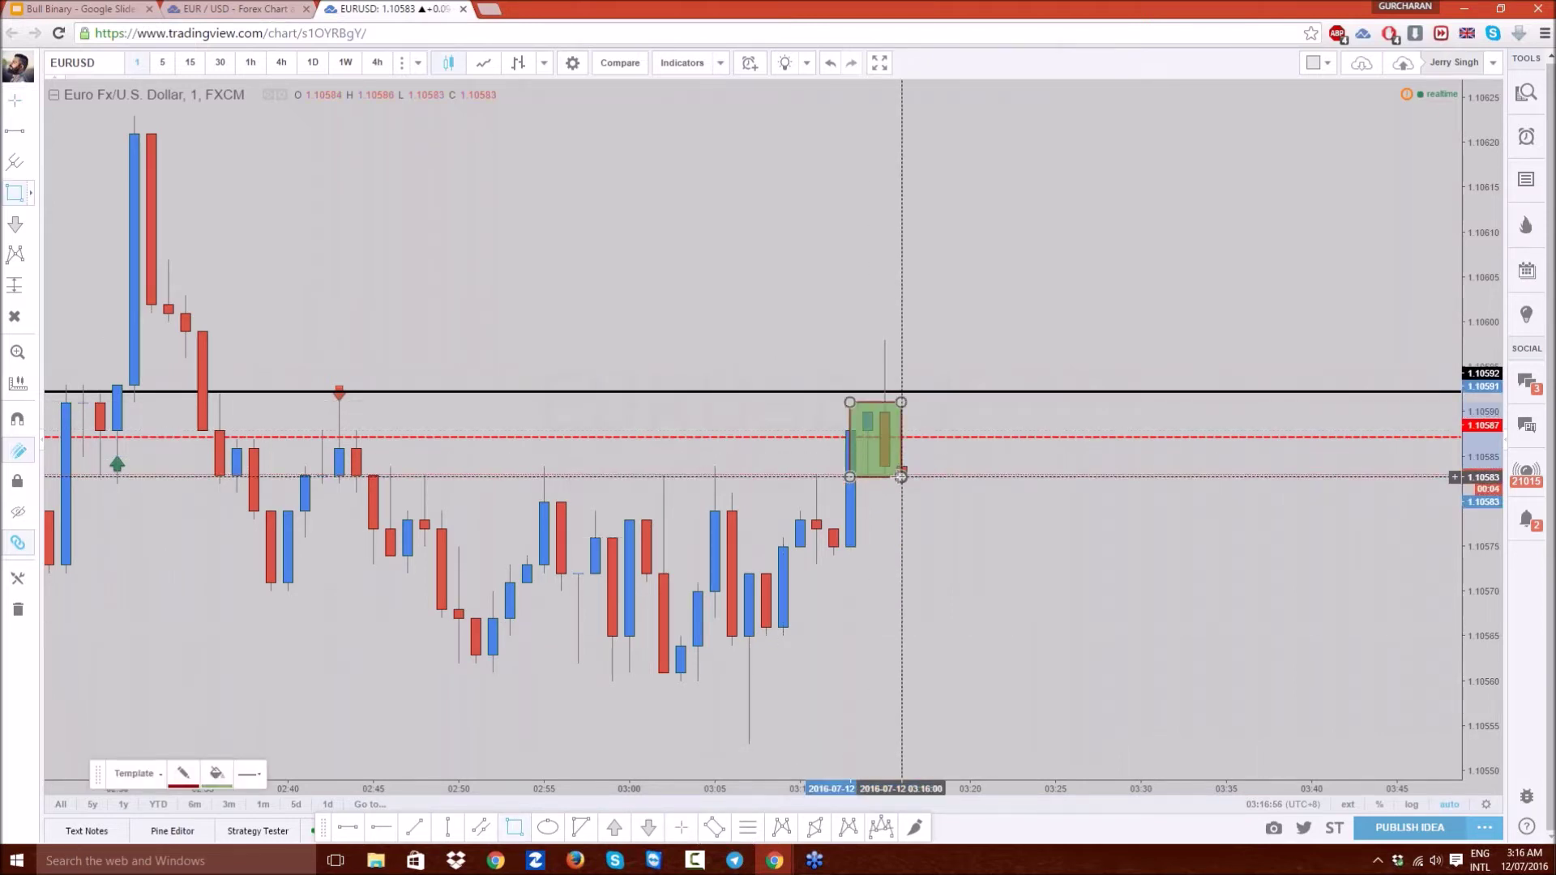
{"action": "left_click", "coordinate": [928, 486]}
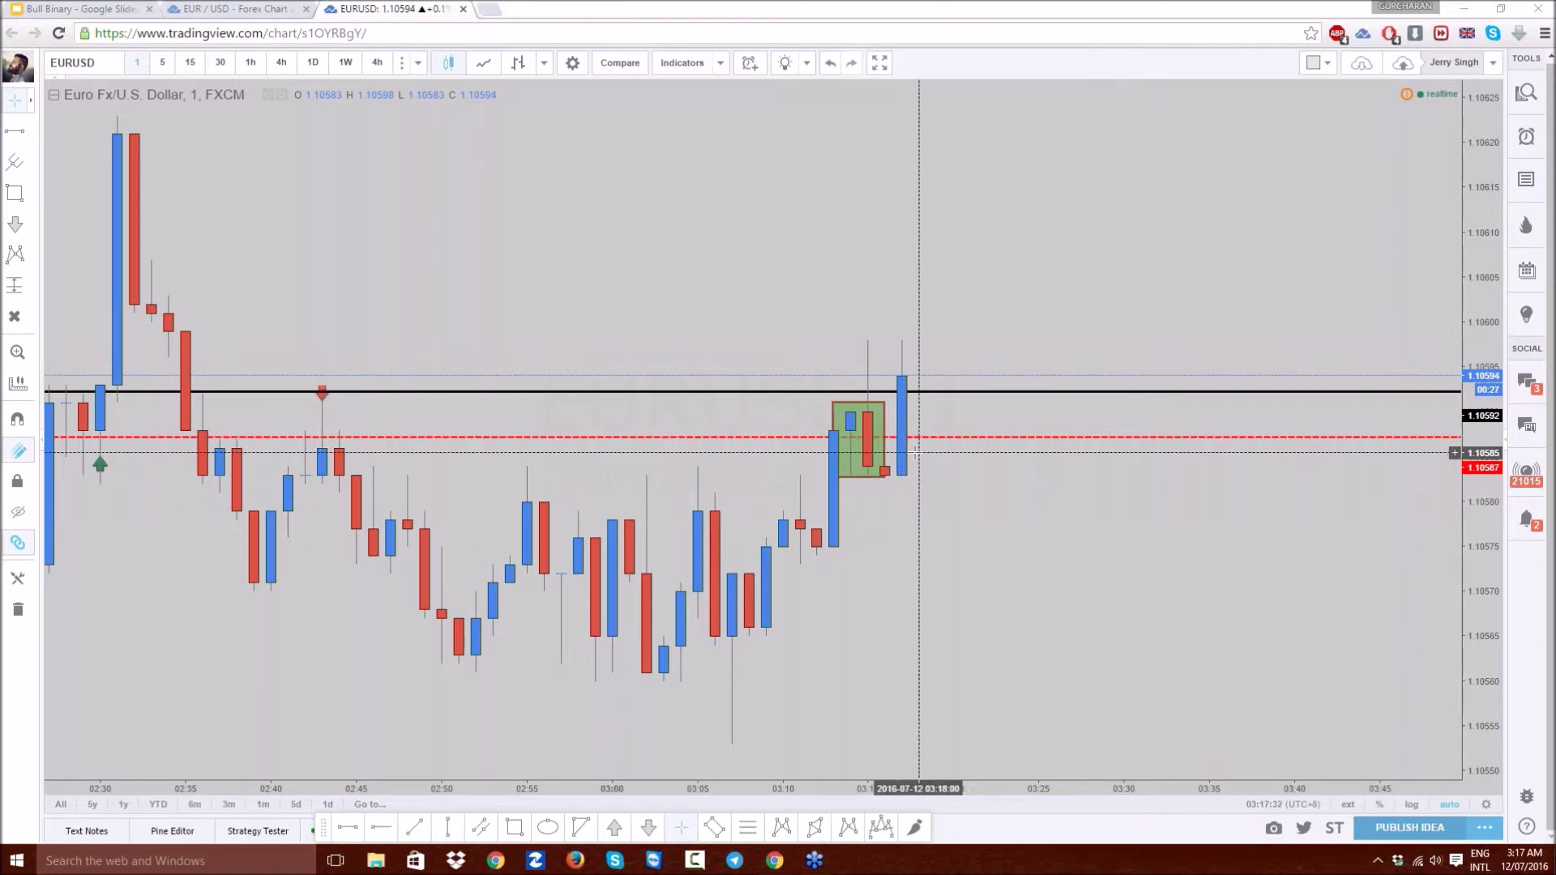
- Delete the green rectangle around the candles at about 03:13 to 03:16
{"action": "left_click_drag", "start_coordinate": [895, 455], "coordinate": [952, 448]}
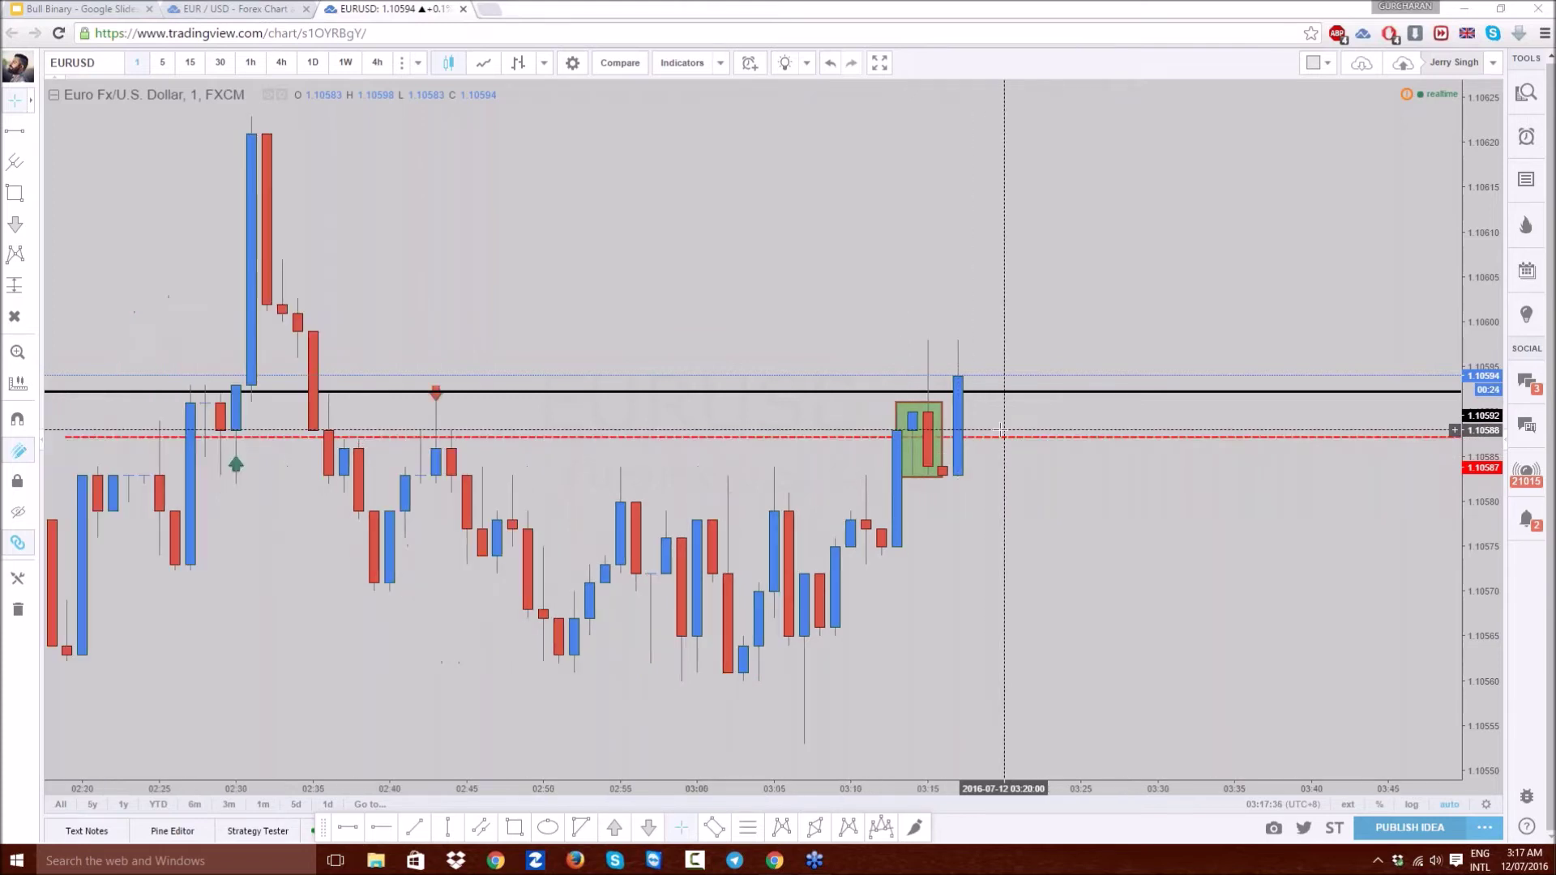
{"action": "left_click", "coordinate": [928, 478]}
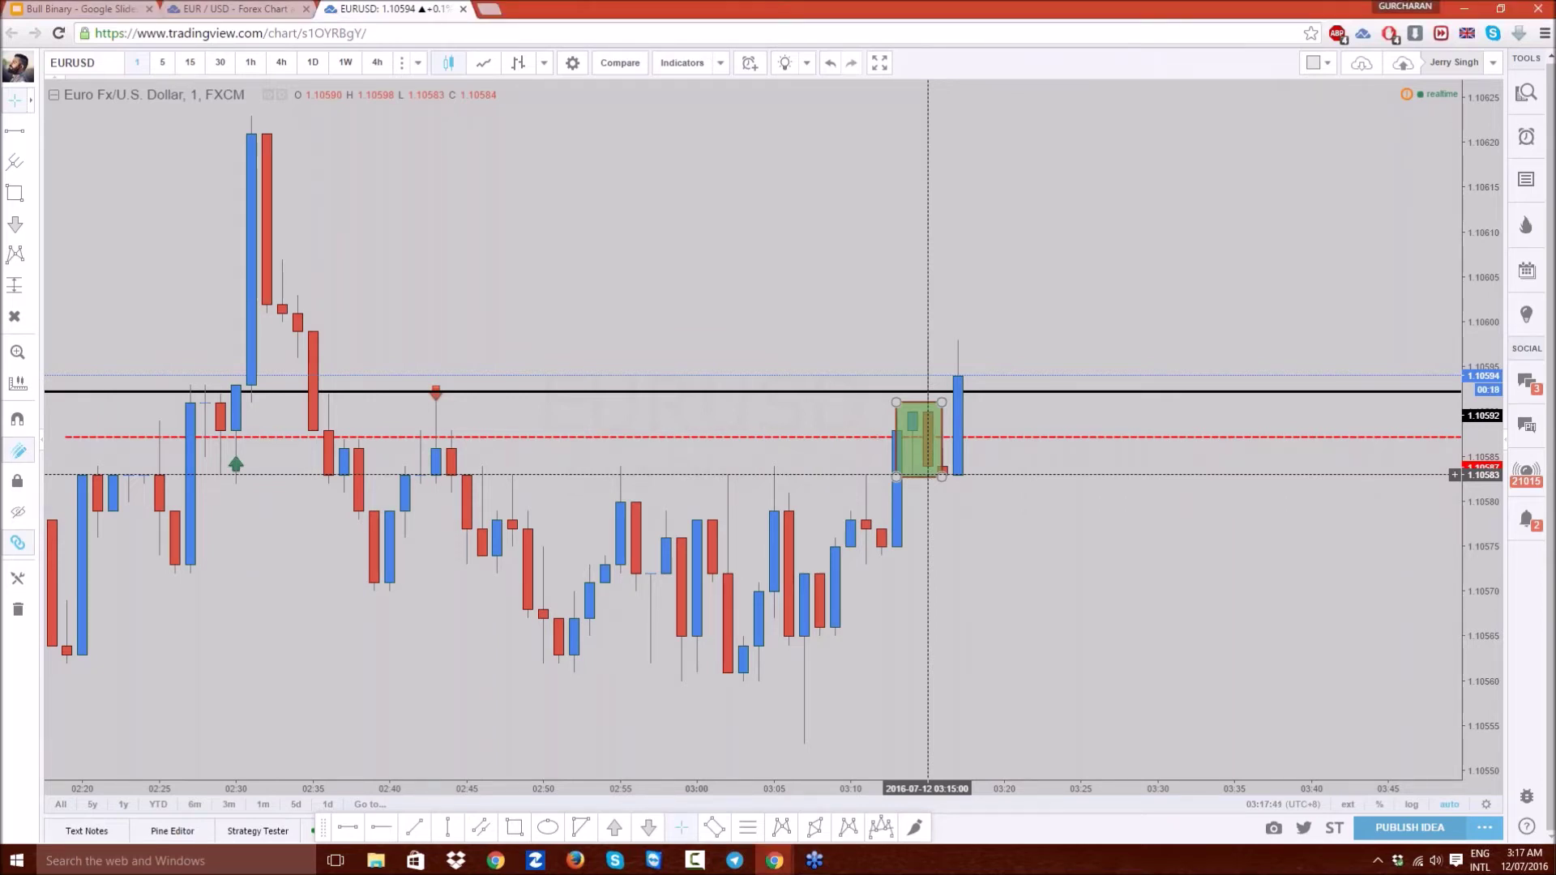
{"action": "key", "text": "Delete"}
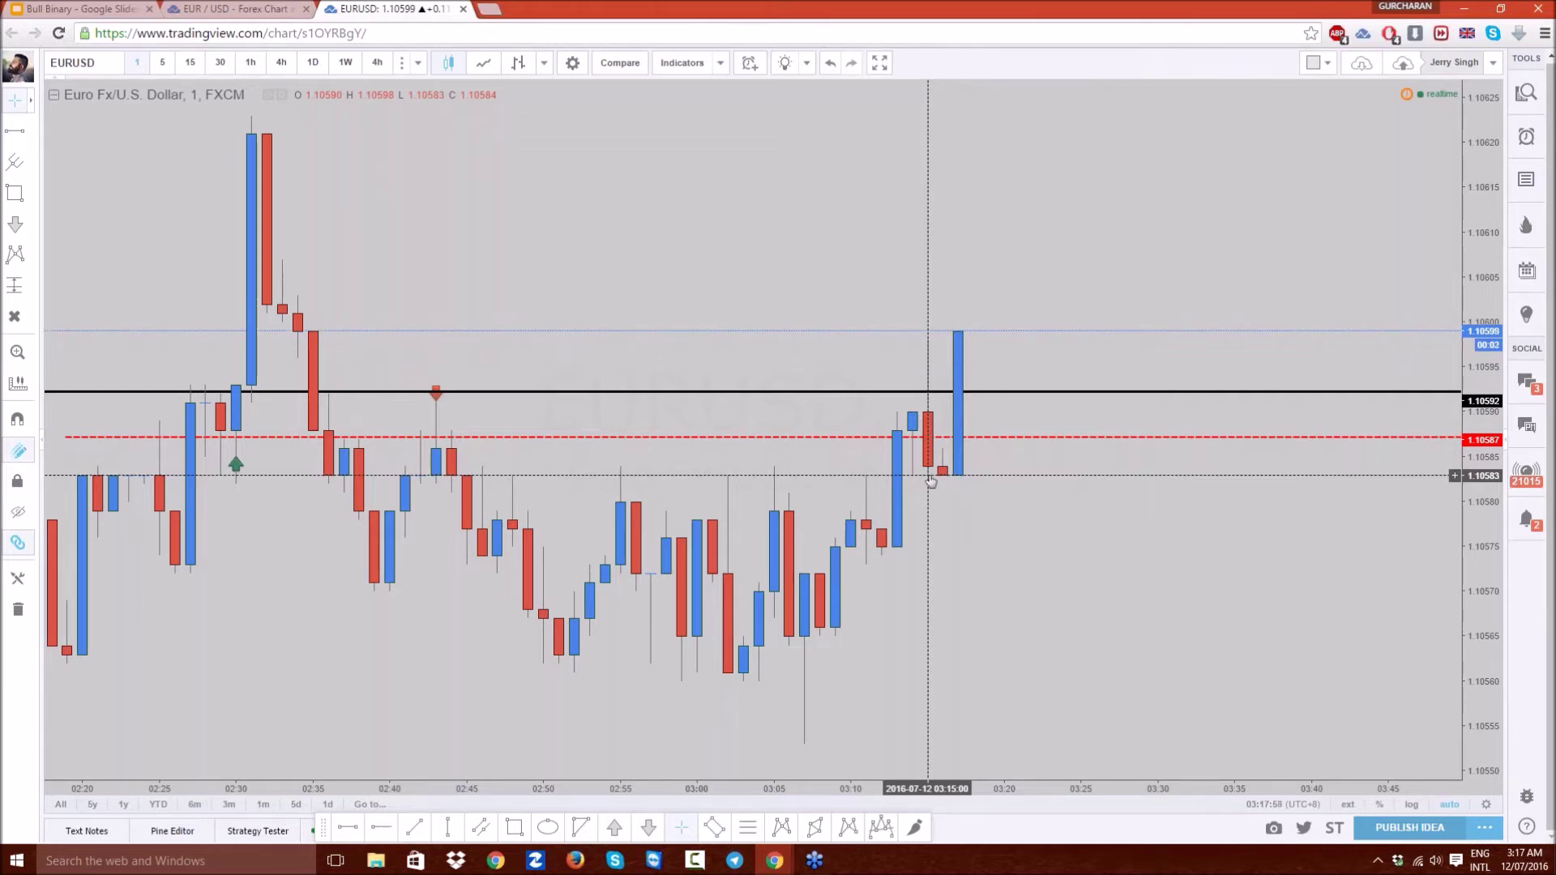
- Brush a freehand curve tracing the two price swings between about 02:52 and 03:09, and finish drawing
{"action": "scroll", "coordinate": [932, 474], "scroll_direction": "up", "scroll_amount": 2}
{"action": "scroll", "coordinate": [885, 396], "scroll_direction": "down", "scroll_amount": 3}
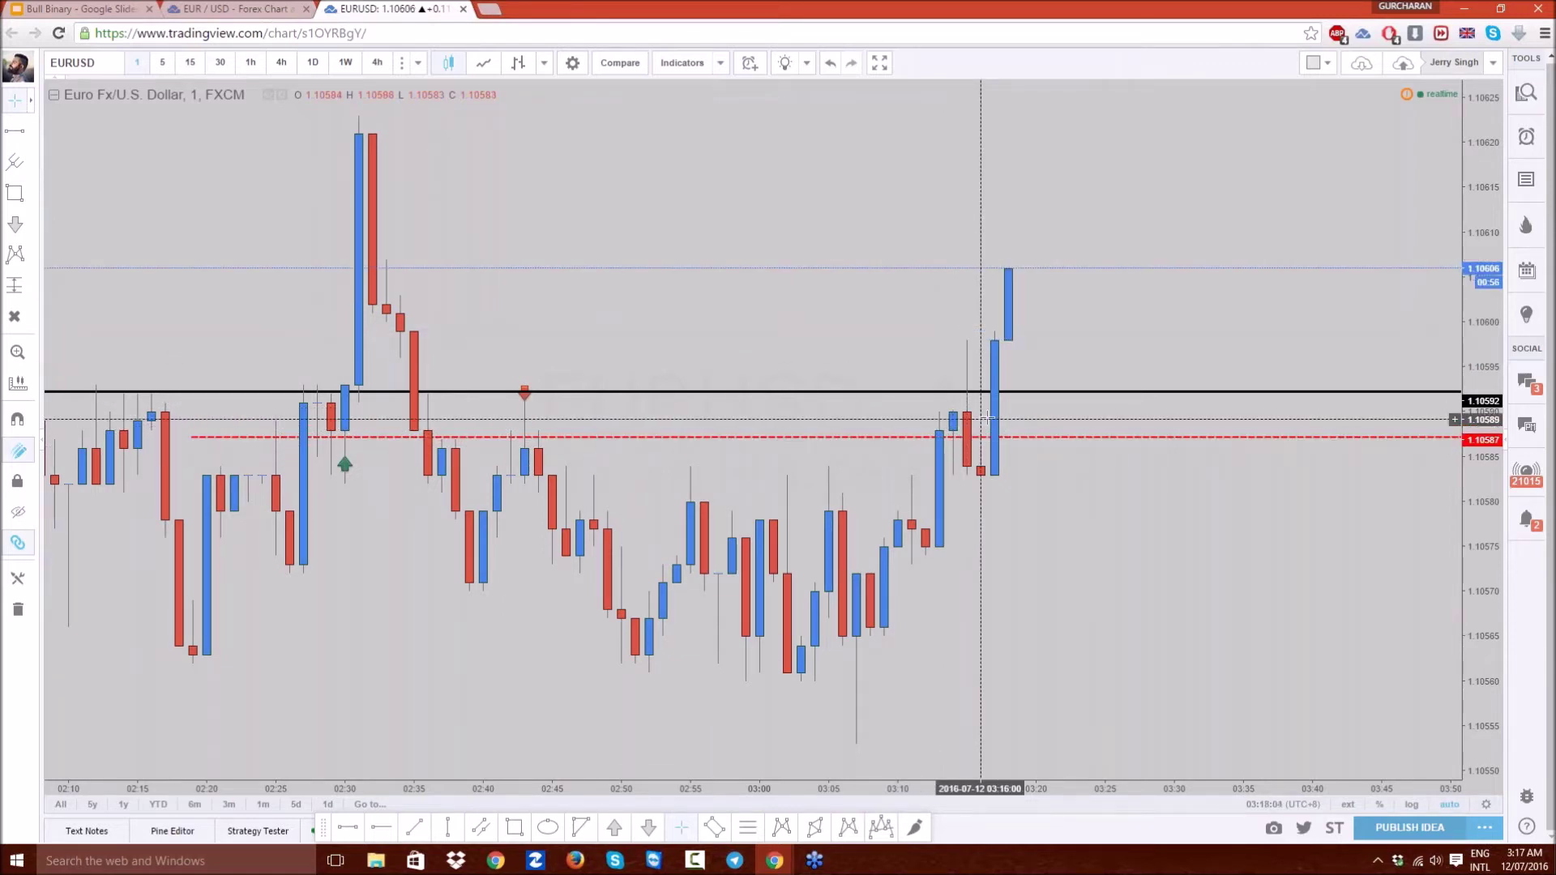
{"action": "scroll", "coordinate": [1242, 658], "scroll_direction": "down", "scroll_amount": 3}
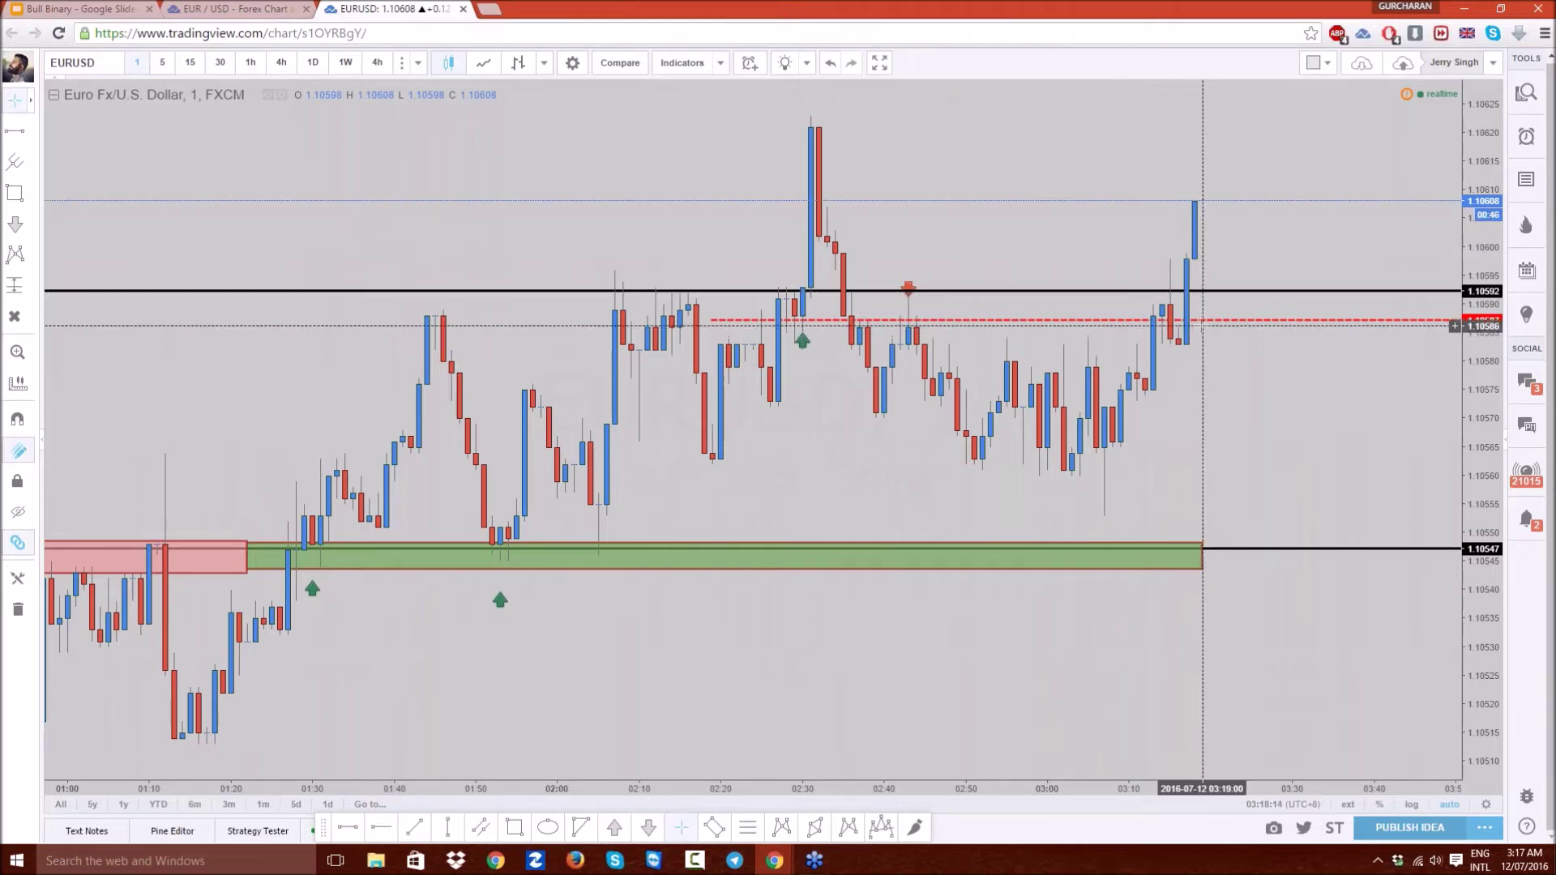
{"action": "scroll", "coordinate": [1216, 349], "scroll_direction": "down", "scroll_amount": 1}
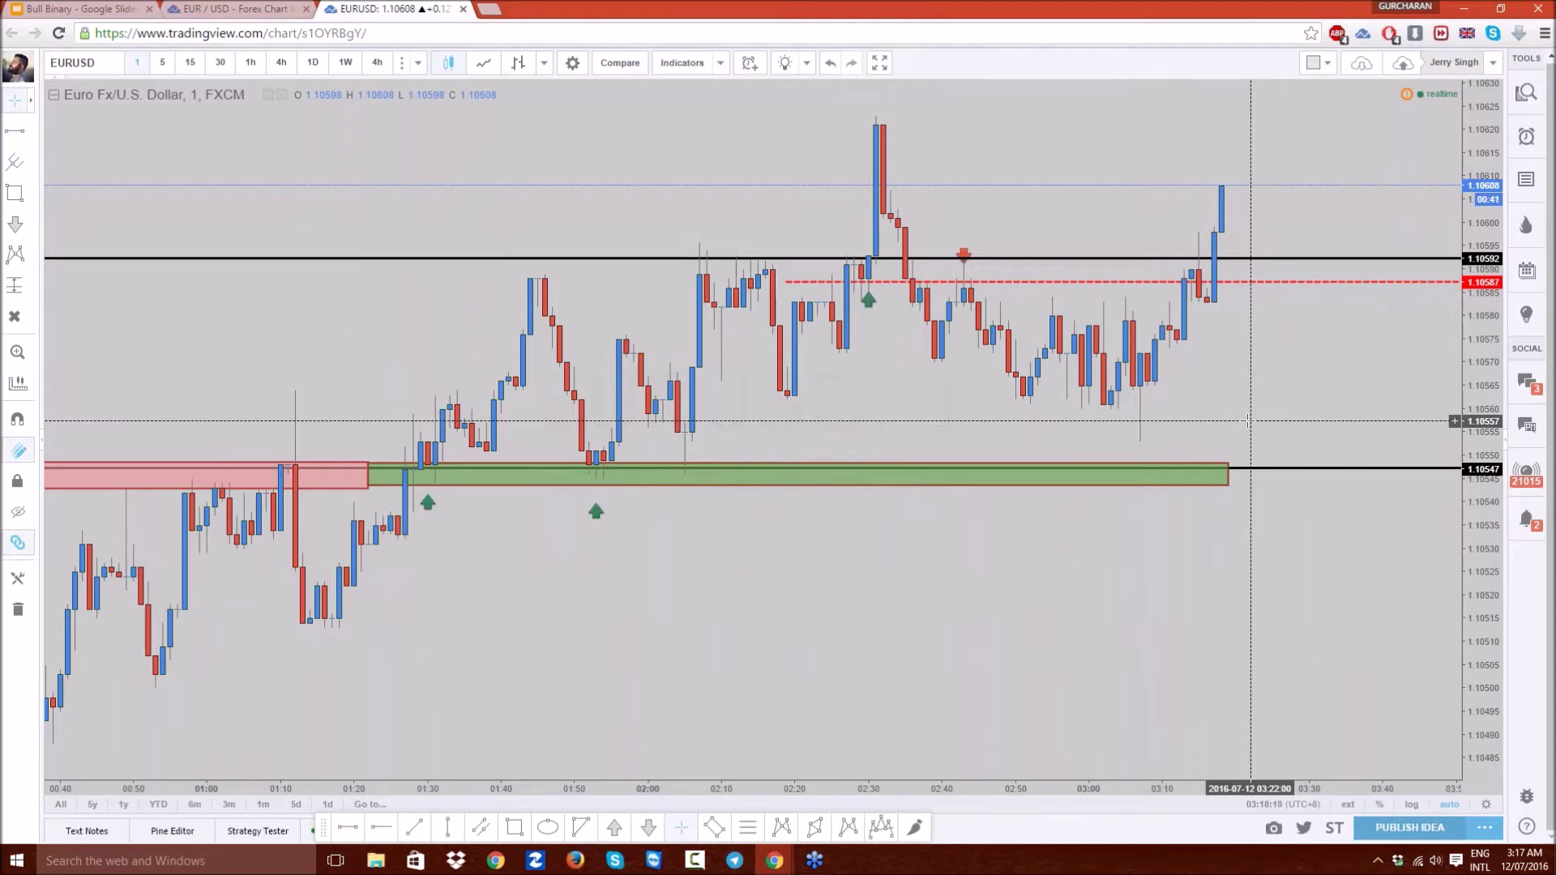
{"action": "scroll", "coordinate": [1219, 470], "scroll_direction": "up", "scroll_amount": 1}
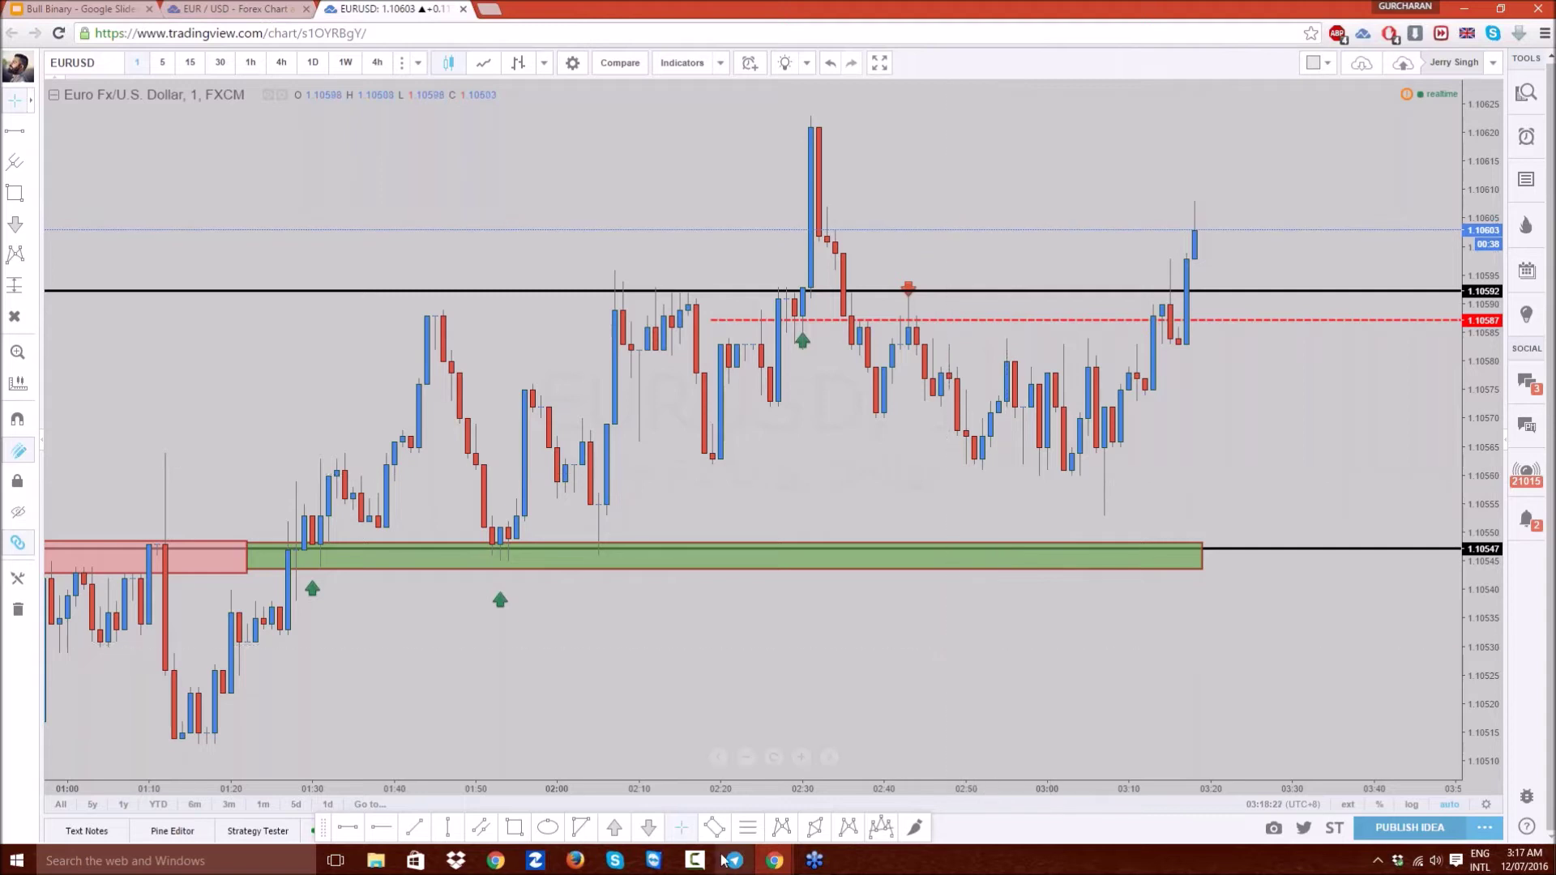
{"action": "left_click", "coordinate": [915, 828]}
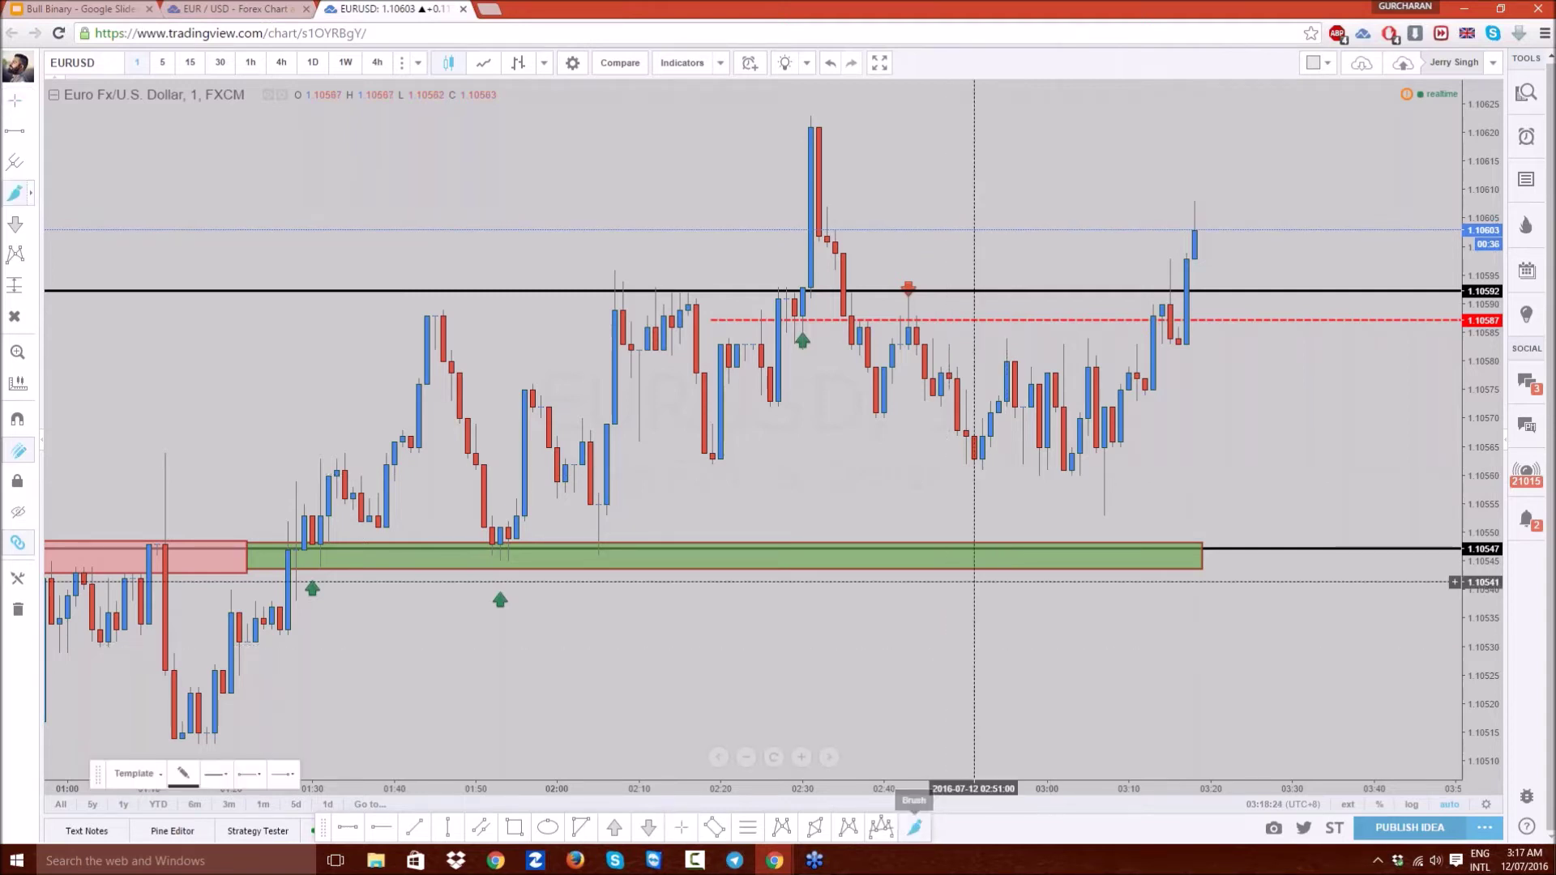
{"action": "mouse_move", "coordinate": [983, 464]}
{"action": "left_mouse_down"}
{"action": "mouse_move", "coordinate": [1005, 357]}
{"action": "mouse_move", "coordinate": [1081, 432]}
{"action": "mouse_move", "coordinate": [1090, 372]}
{"action": "mouse_move", "coordinate": [1112, 397]}
{"action": "left_mouse_up"}
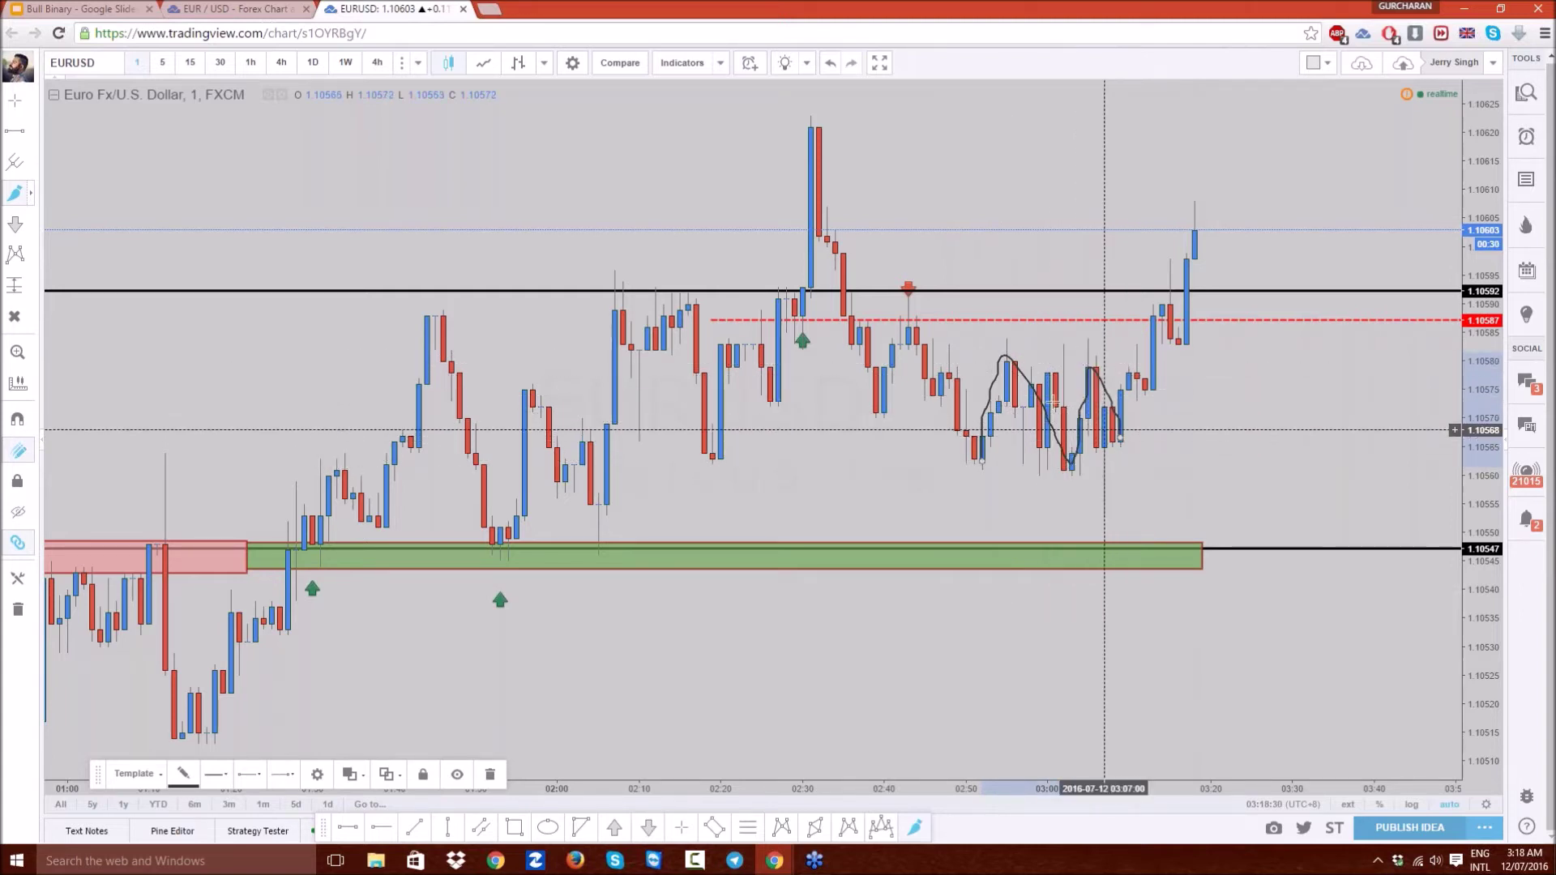
{"action": "left_click", "coordinate": [774, 674]}
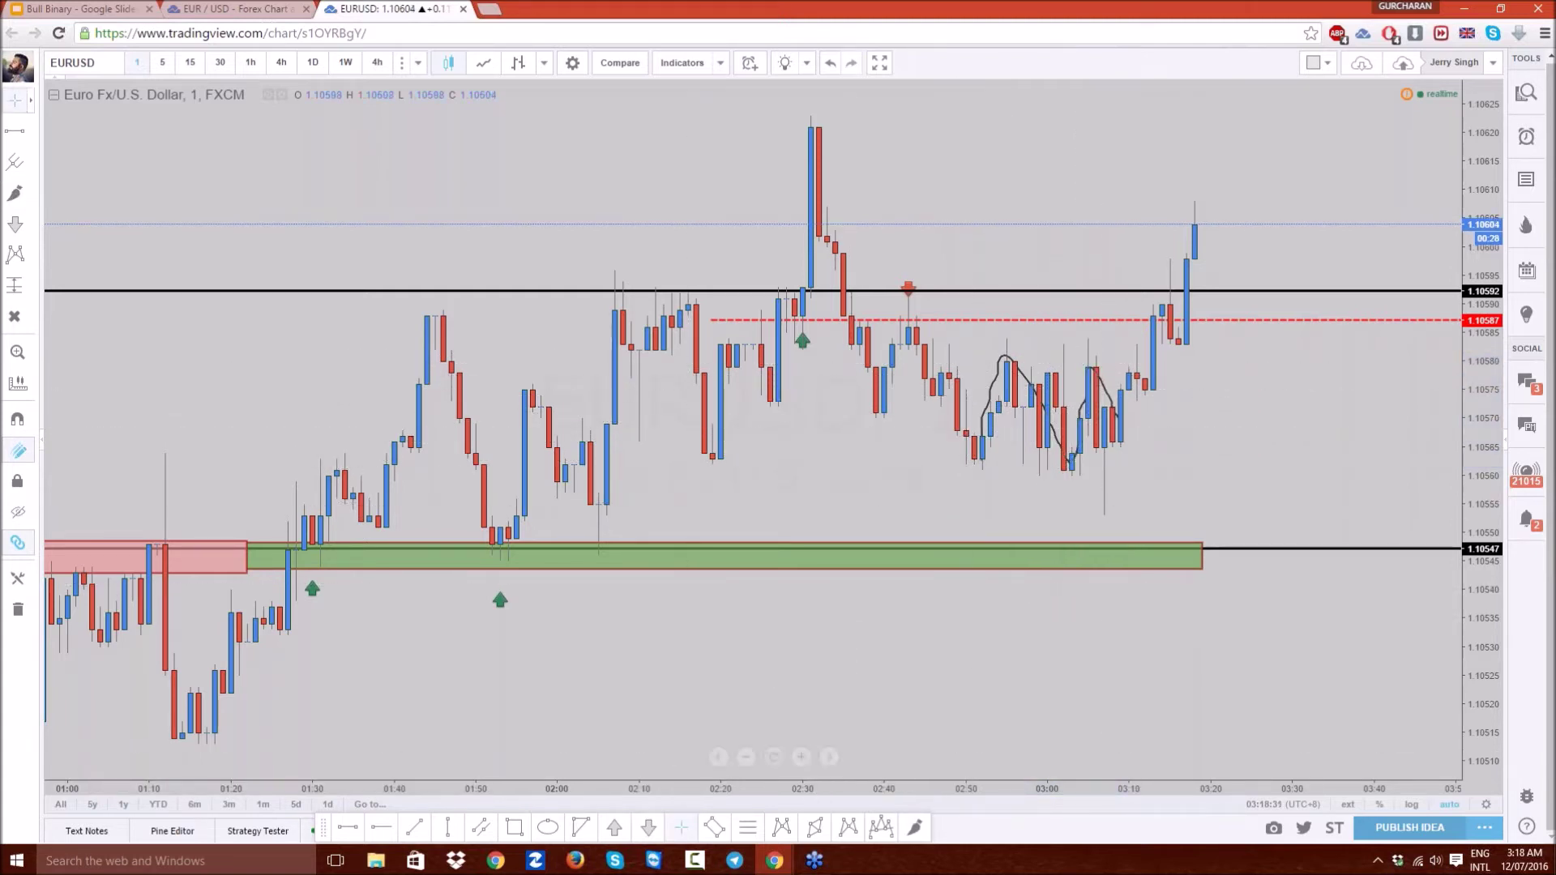
- Draw yellow ellipses around the two swing lows, at about 02:51 near 1.10562 and about 03:03 near 1.10561
{"action": "left_click", "coordinate": [547, 827]}
{"action": "left_click", "coordinate": [940, 466]}
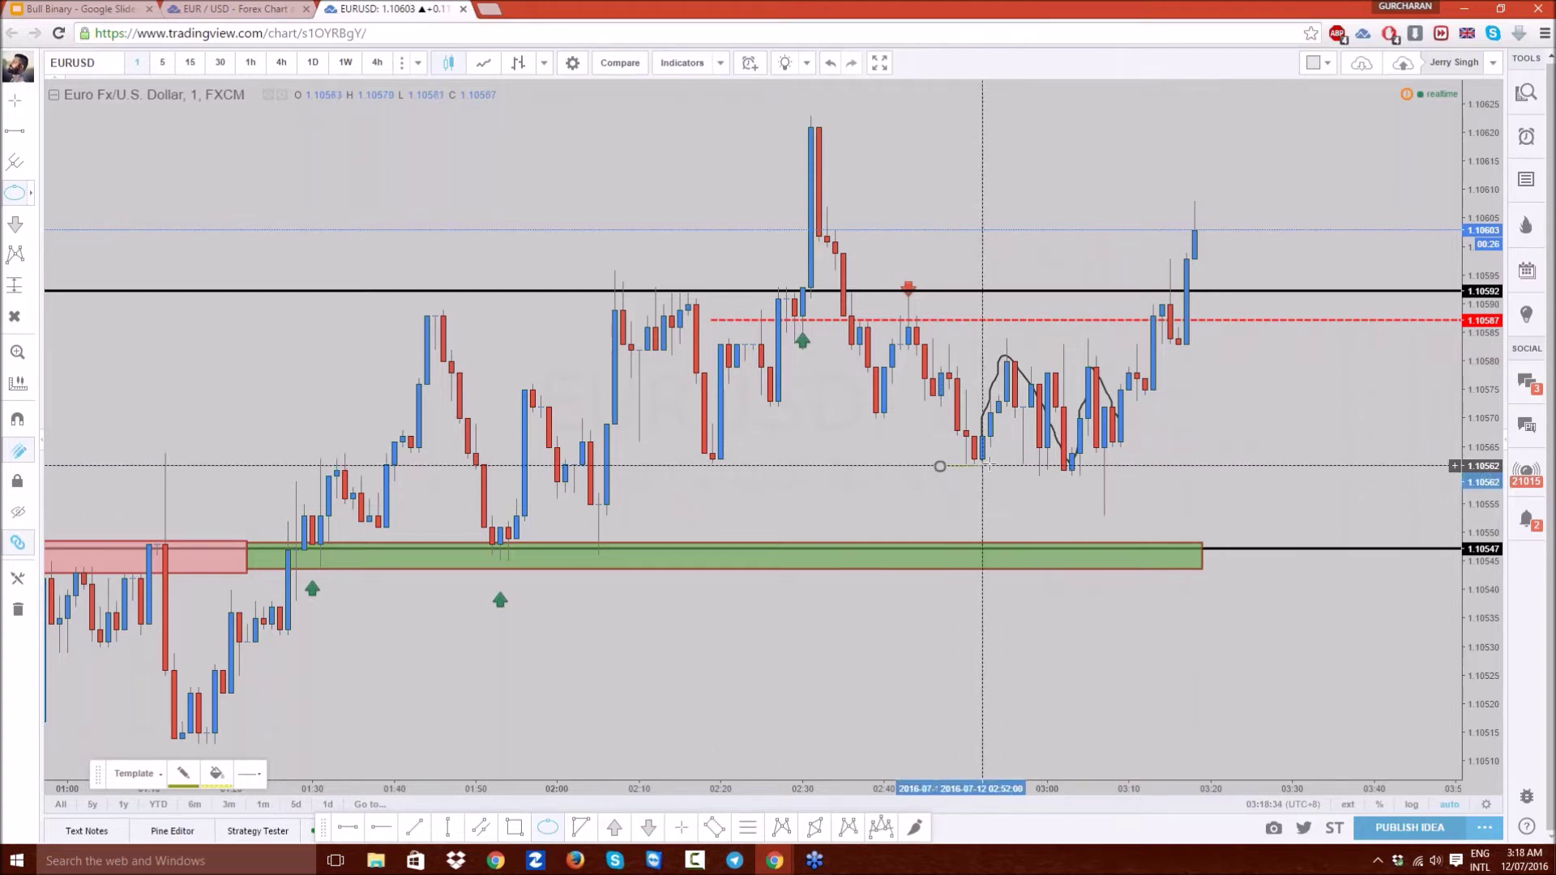
{"action": "left_click", "coordinate": [999, 464]}
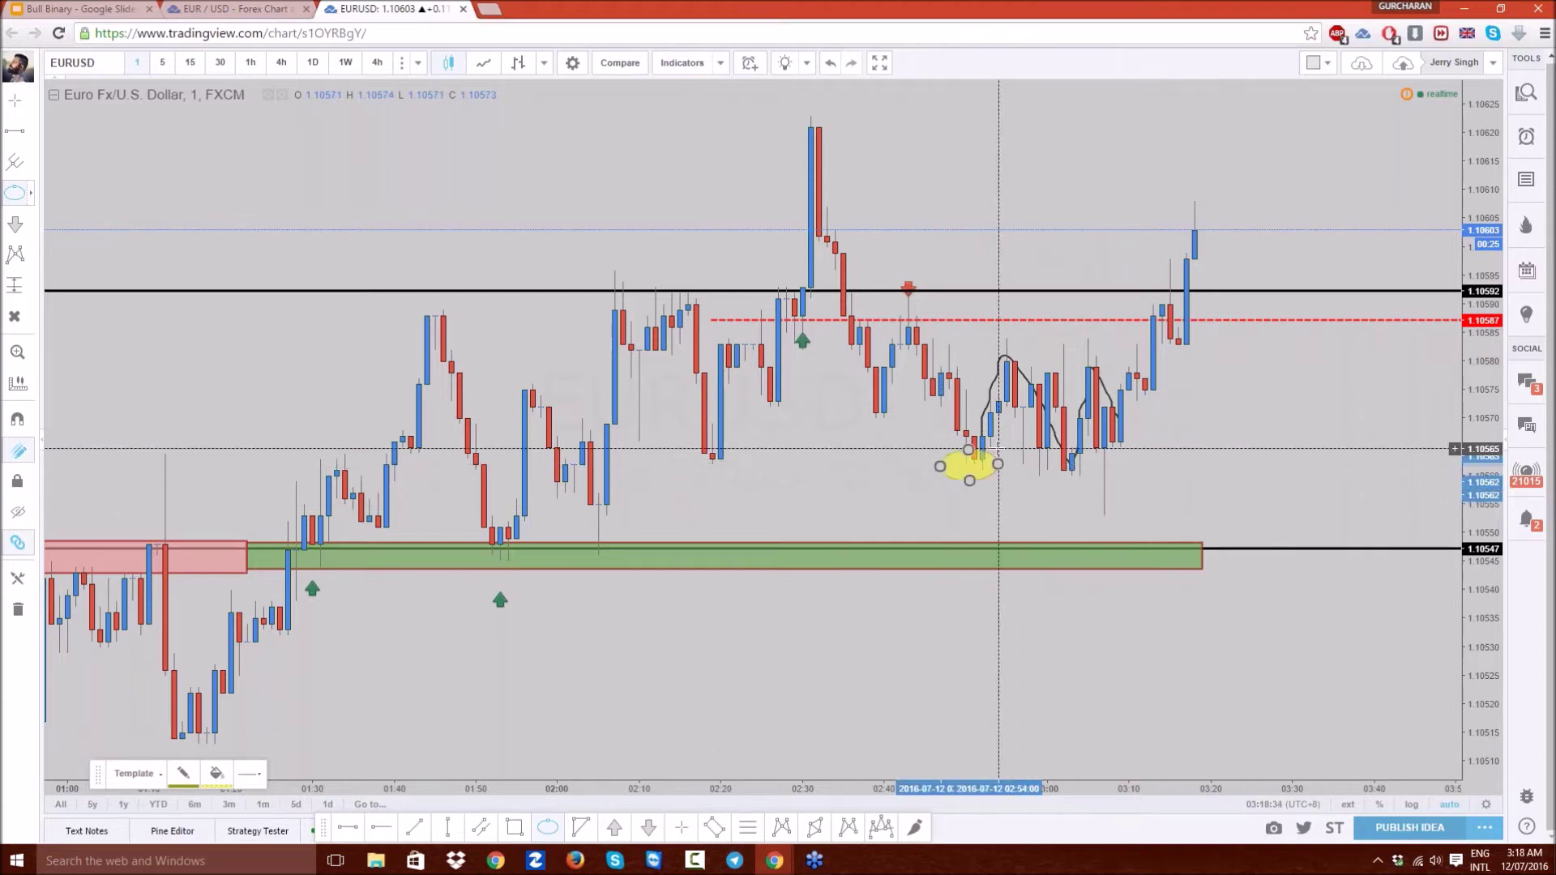
{"action": "left_click", "coordinate": [1039, 470]}
{"action": "left_click", "coordinate": [1096, 468]}
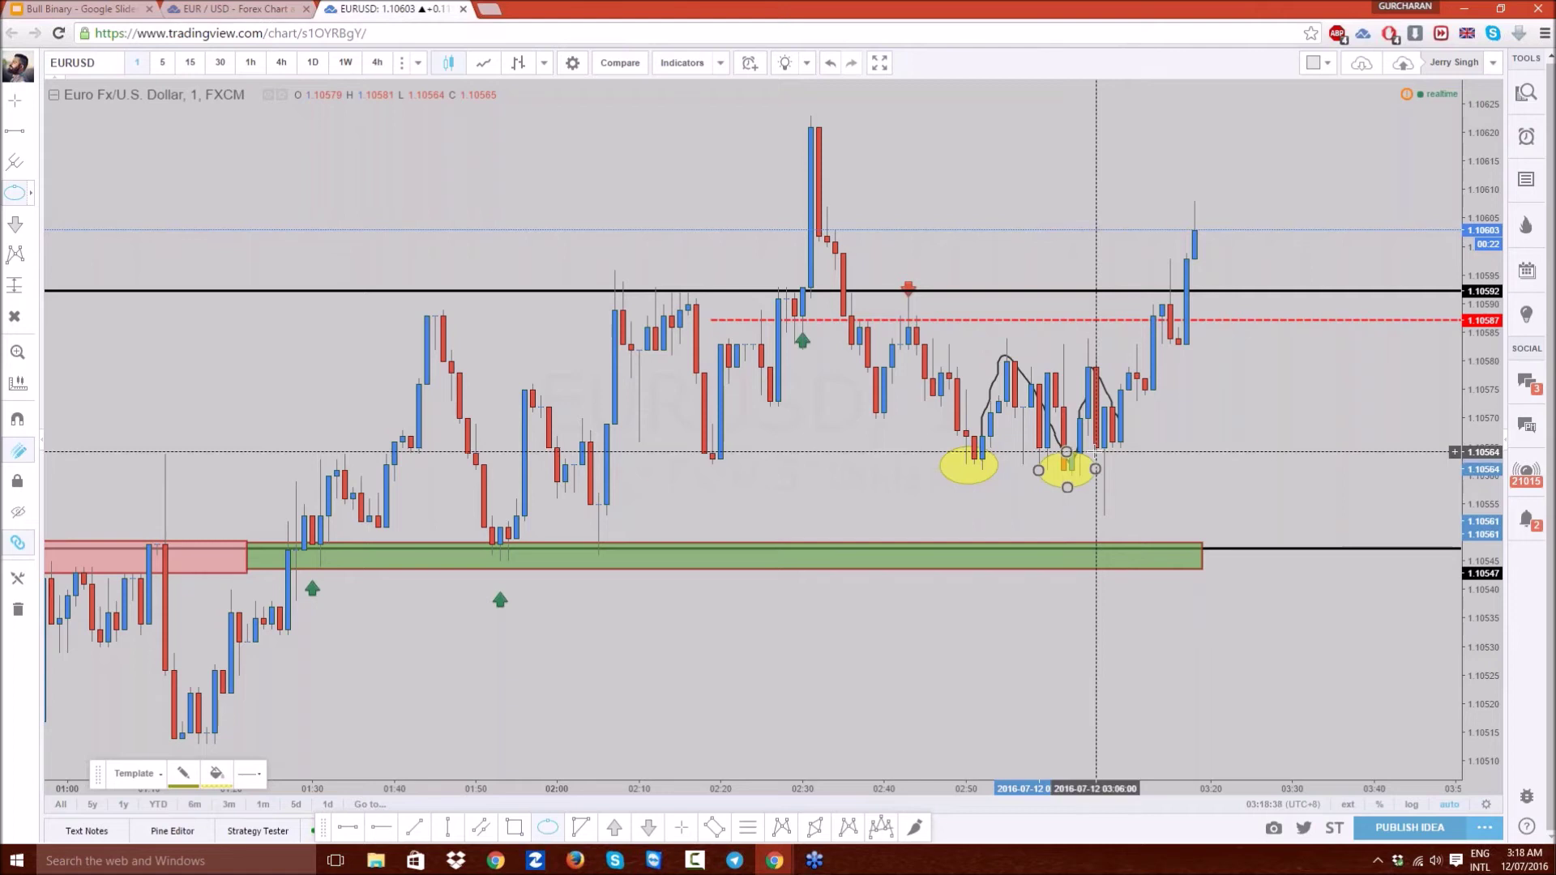
{"action": "left_click", "coordinate": [1135, 472]}
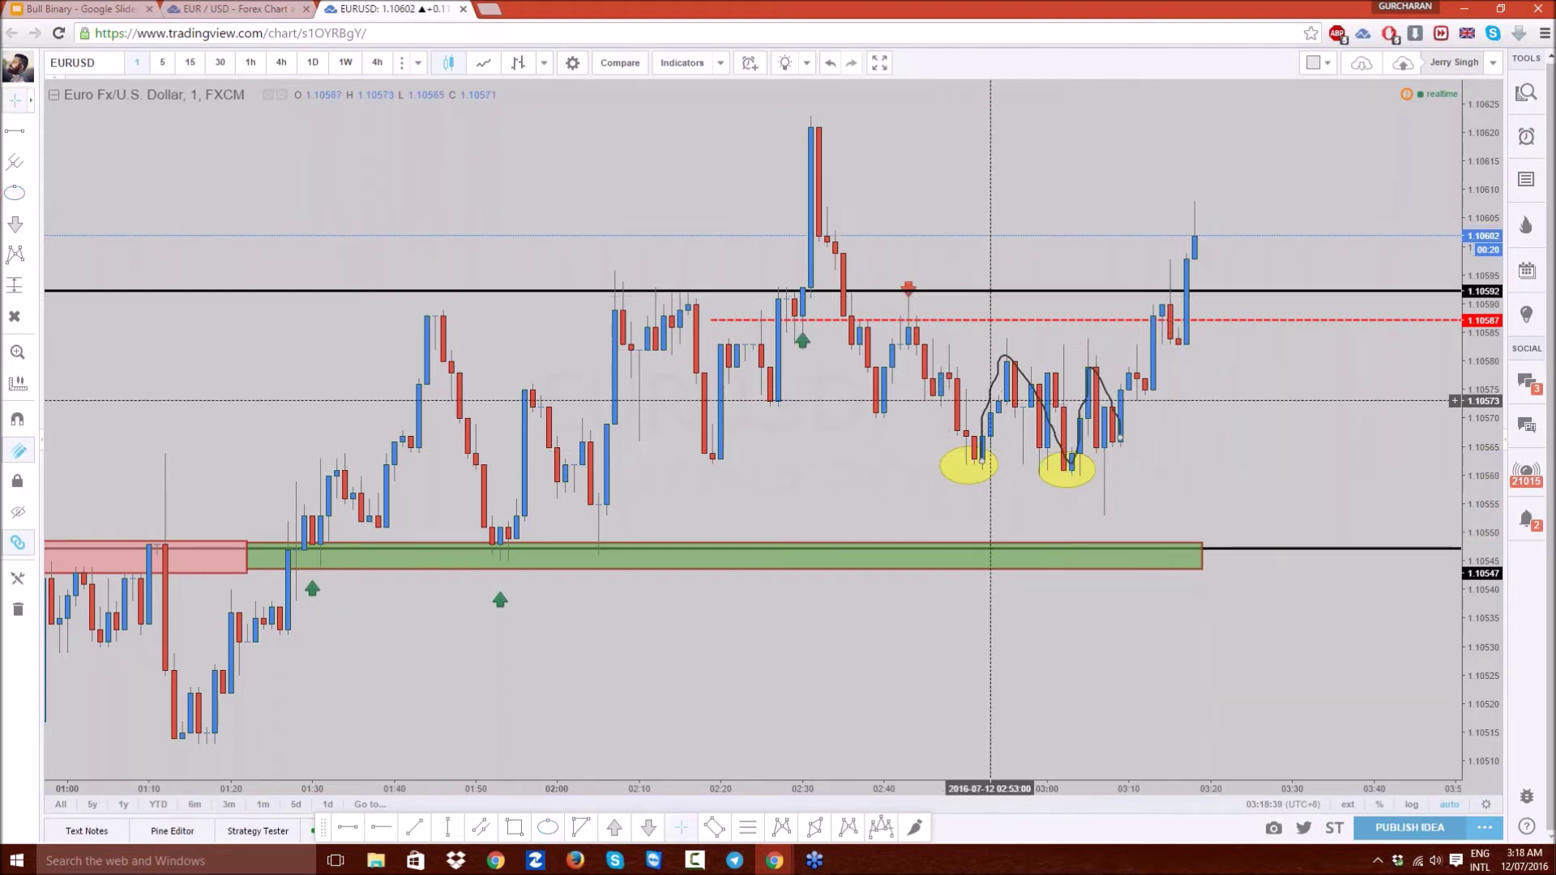
- Draw a dashed horizontal ray at 1.10580 starting at 02:34 across the swing highs and colour it black
{"action": "left_click", "coordinate": [391, 829]}
{"action": "left_click", "coordinate": [834, 359]}
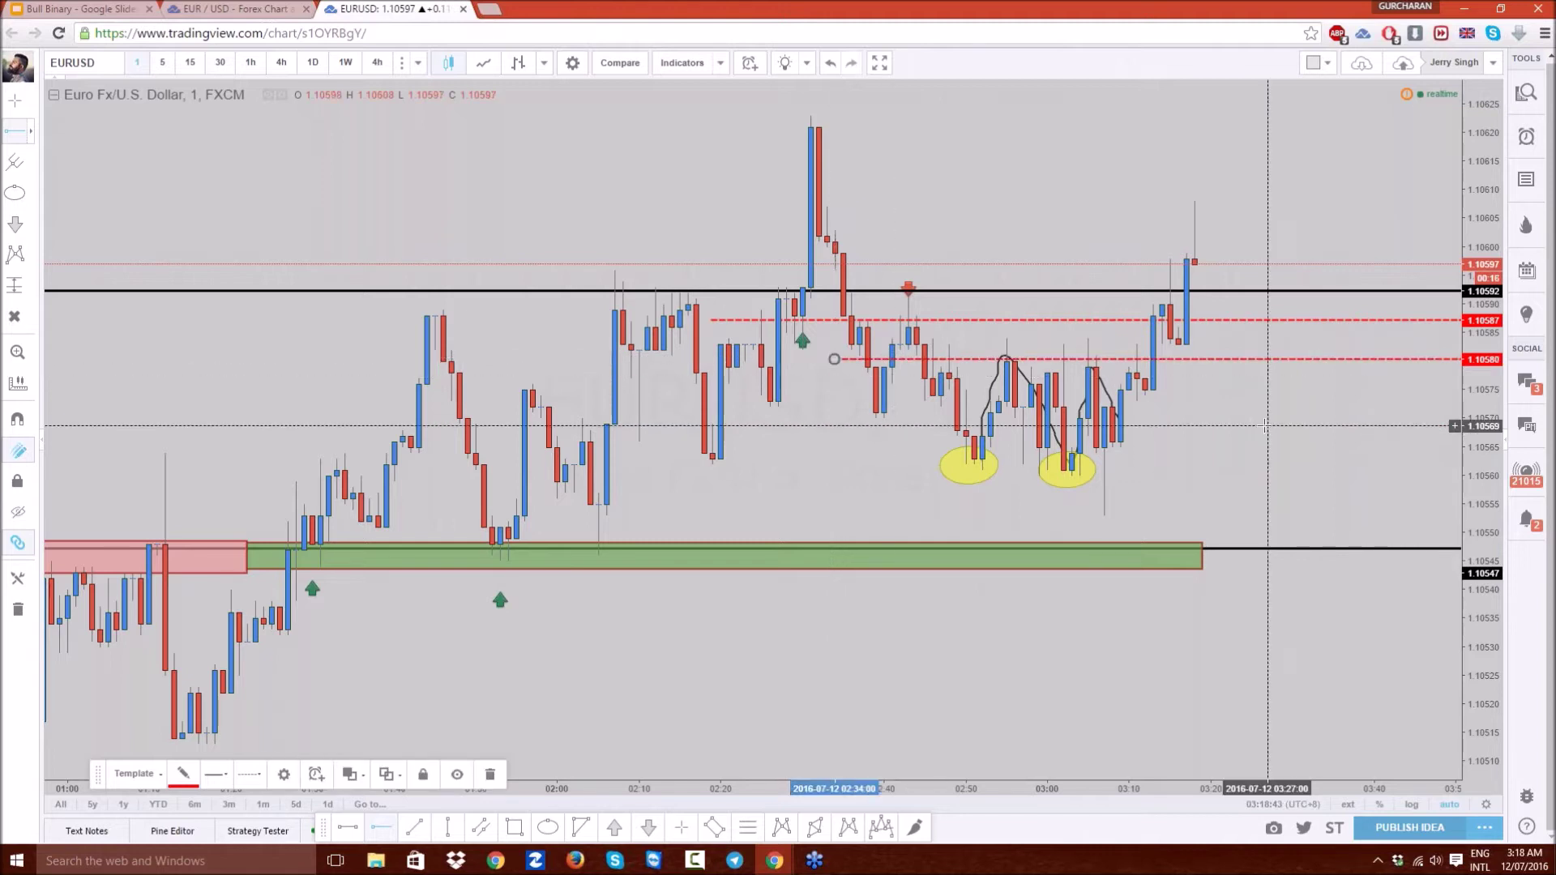
{"action": "double_click", "coordinate": [1200, 359]}
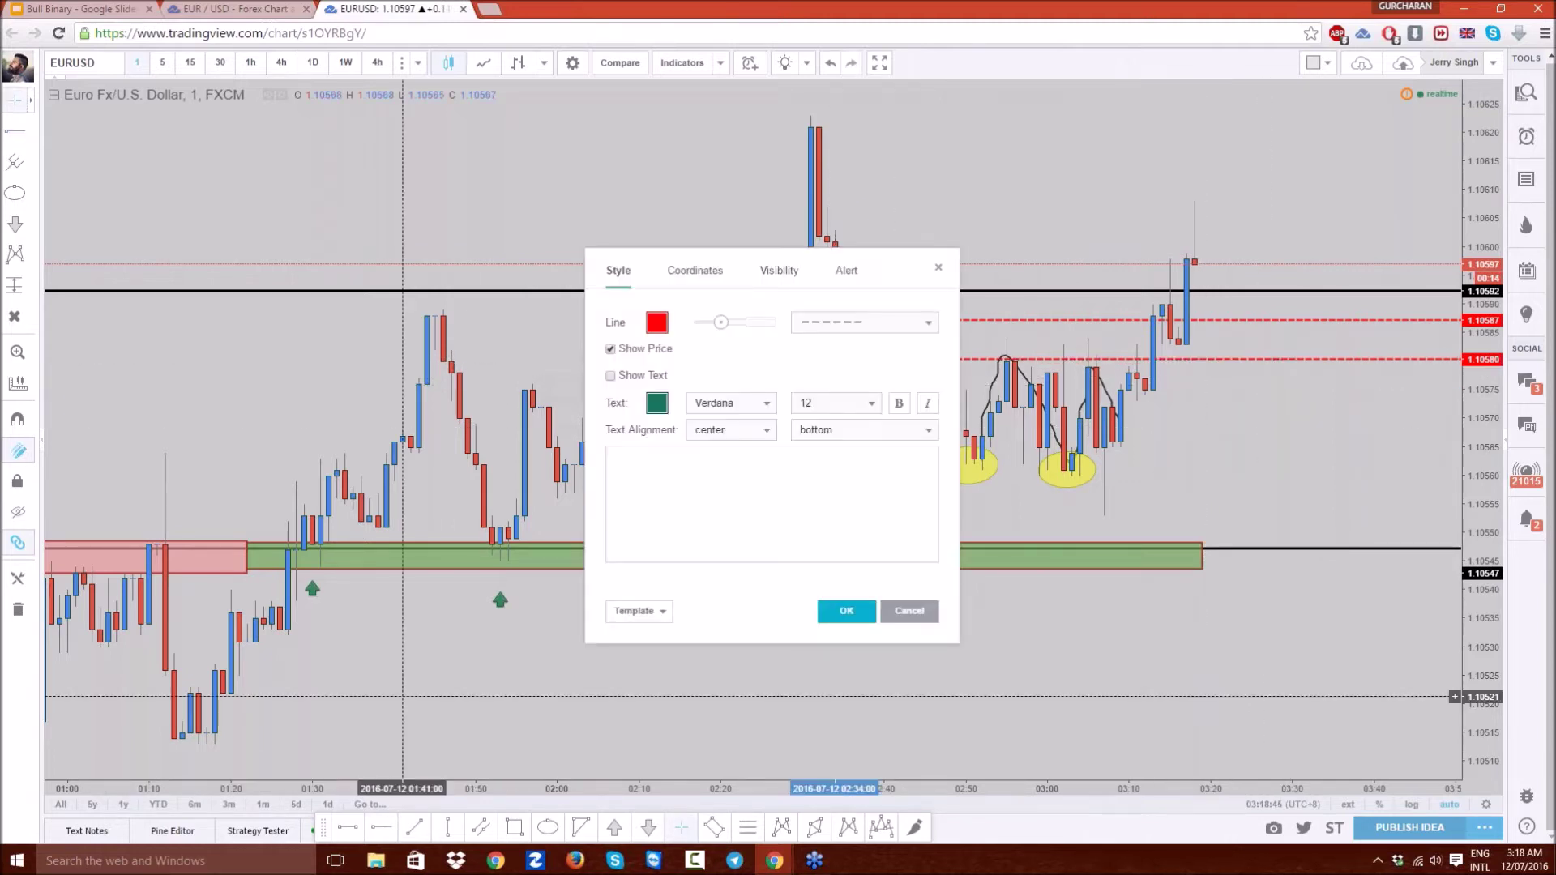
{"action": "left_click", "coordinate": [656, 322]}
{"action": "left_click", "coordinate": [655, 340]}
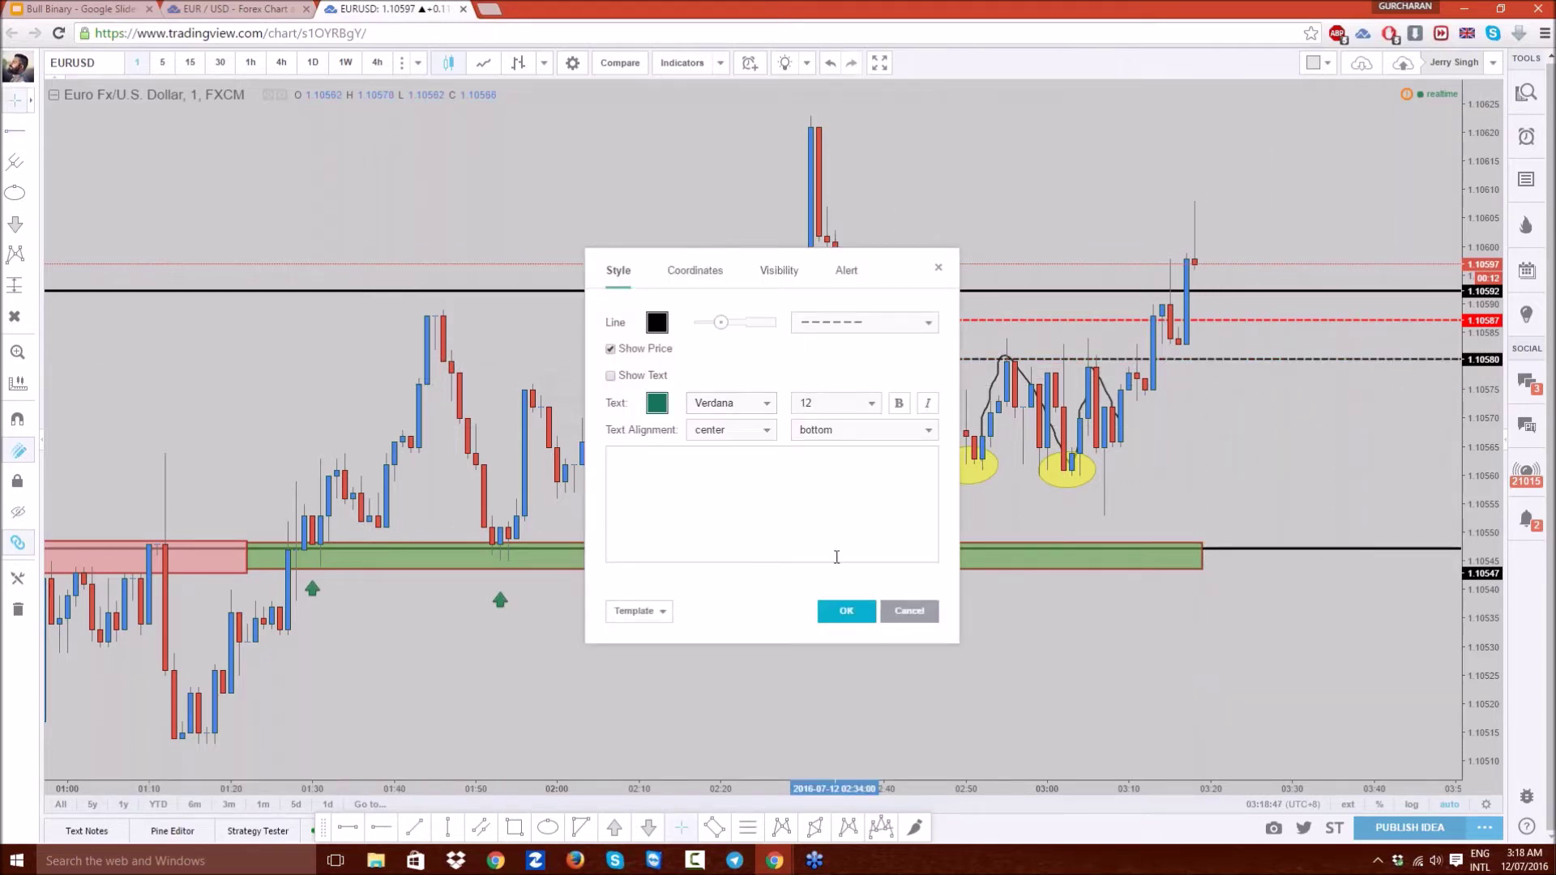
{"action": "left_click", "coordinate": [843, 612]}
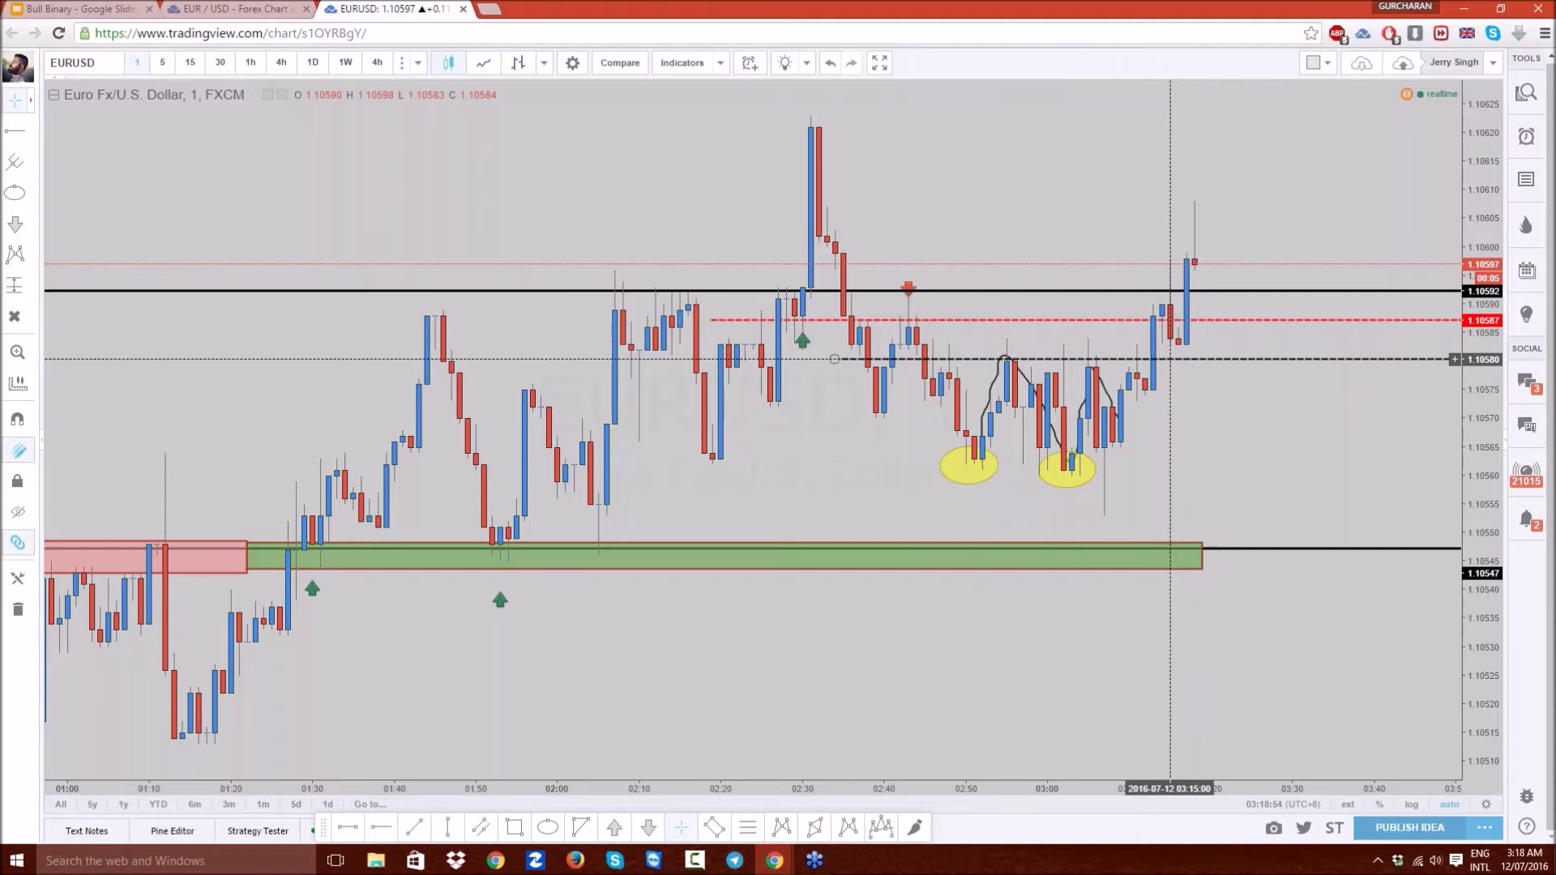
- Delete the red dashed ray at 1.10587, the black horizontal line at 1.10592 and the entry arrows beside them
{"action": "left_click", "coordinate": [998, 319]}
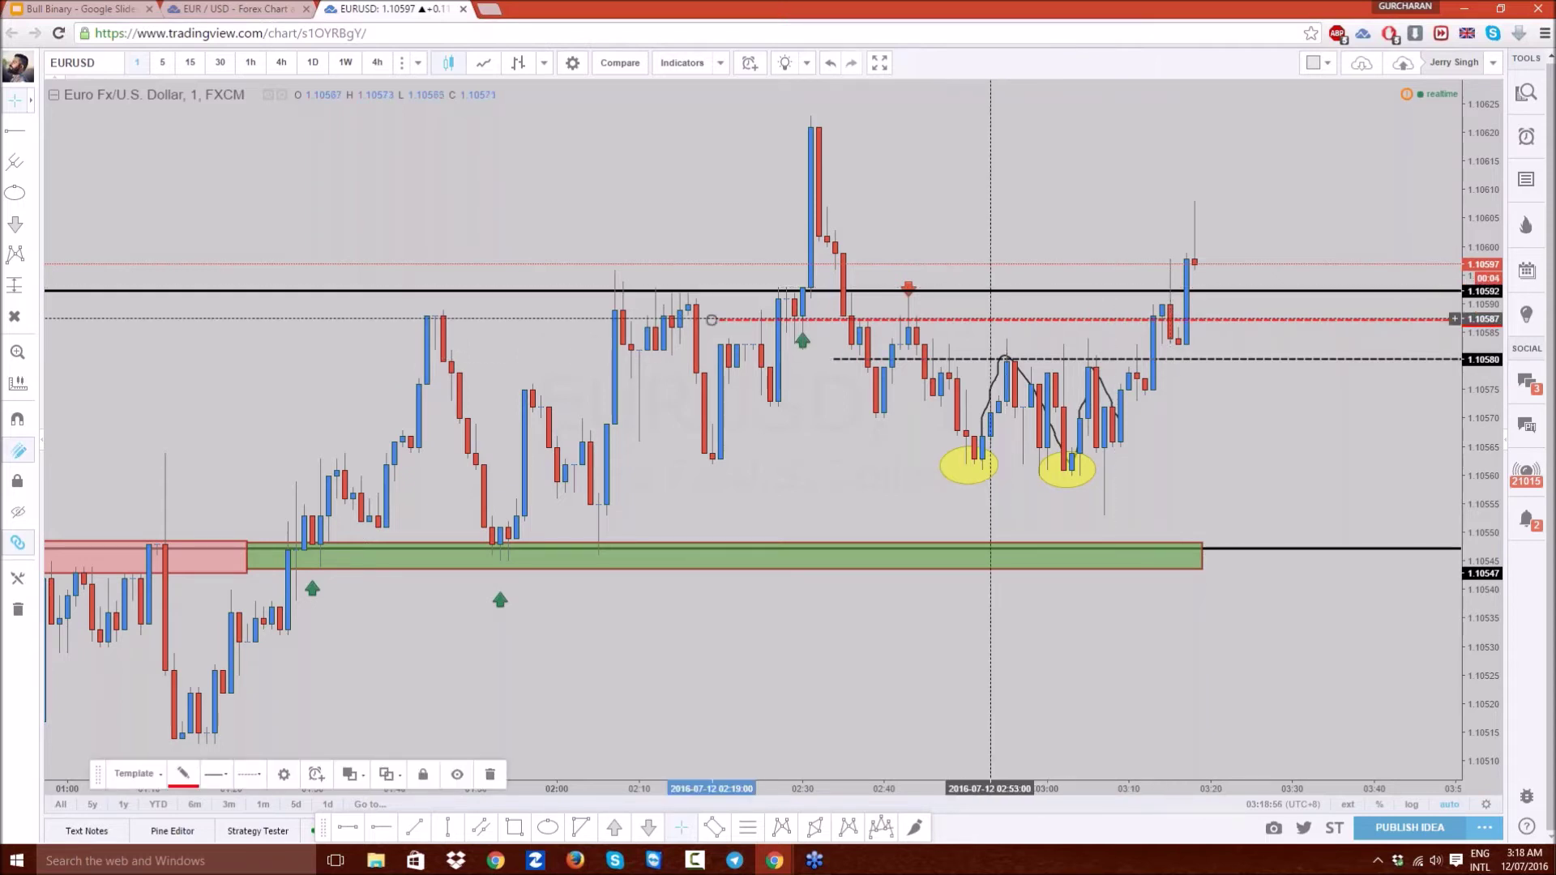
{"action": "key", "text": "Delete"}
{"action": "left_click", "coordinate": [924, 290]}
{"action": "key", "text": "Delete"}
{"action": "left_click", "coordinate": [908, 288]}
{"action": "key", "text": "Delete"}
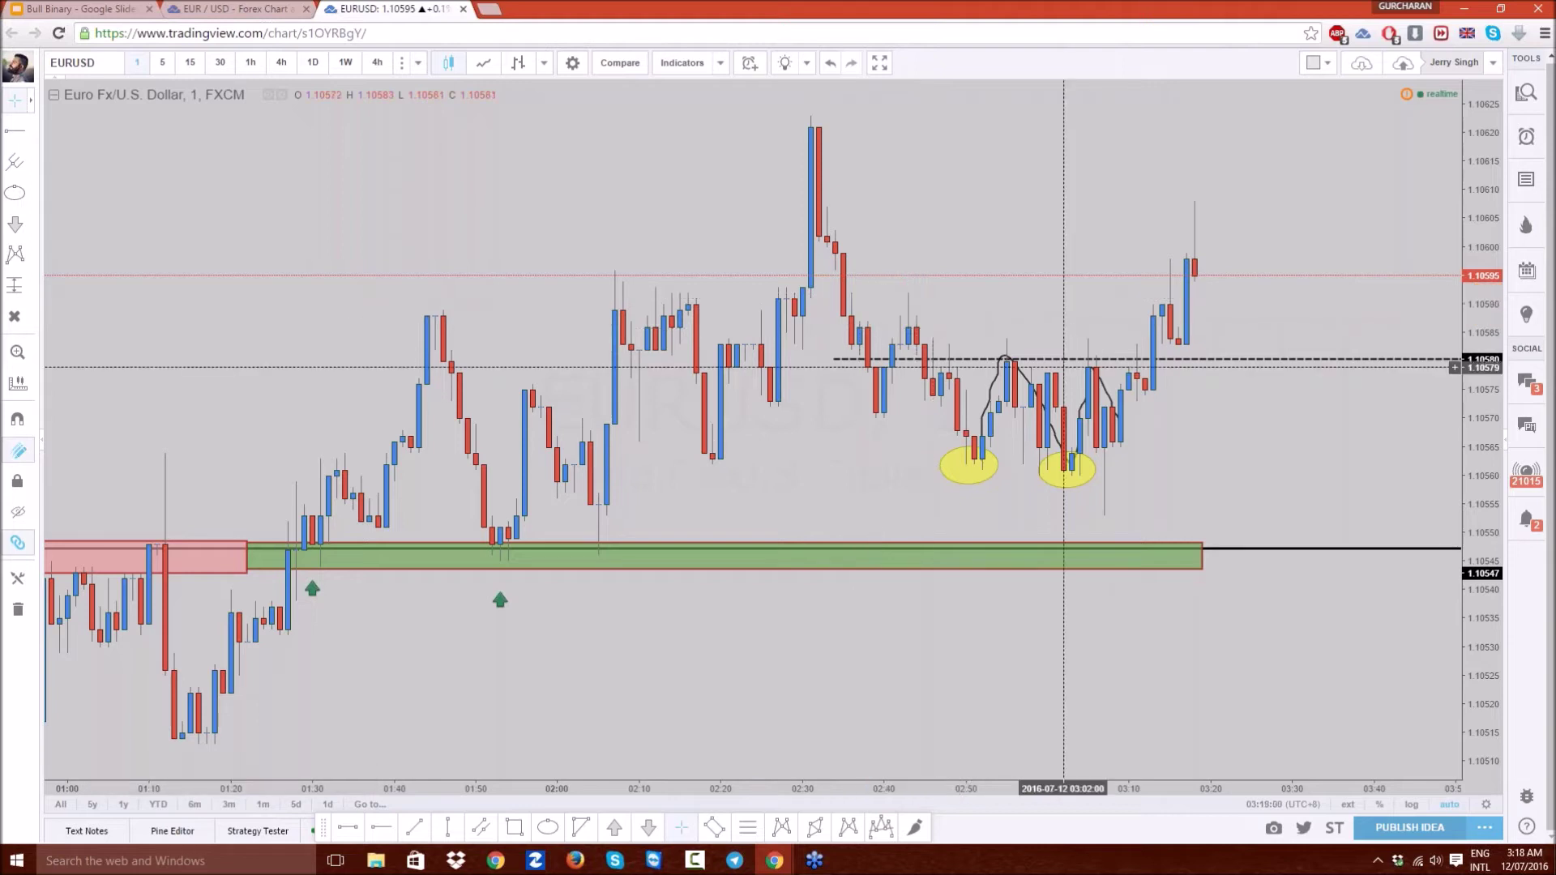
- Move the black dashed ray up slightly to 1.10581
{"action": "left_click", "coordinate": [1176, 366]}
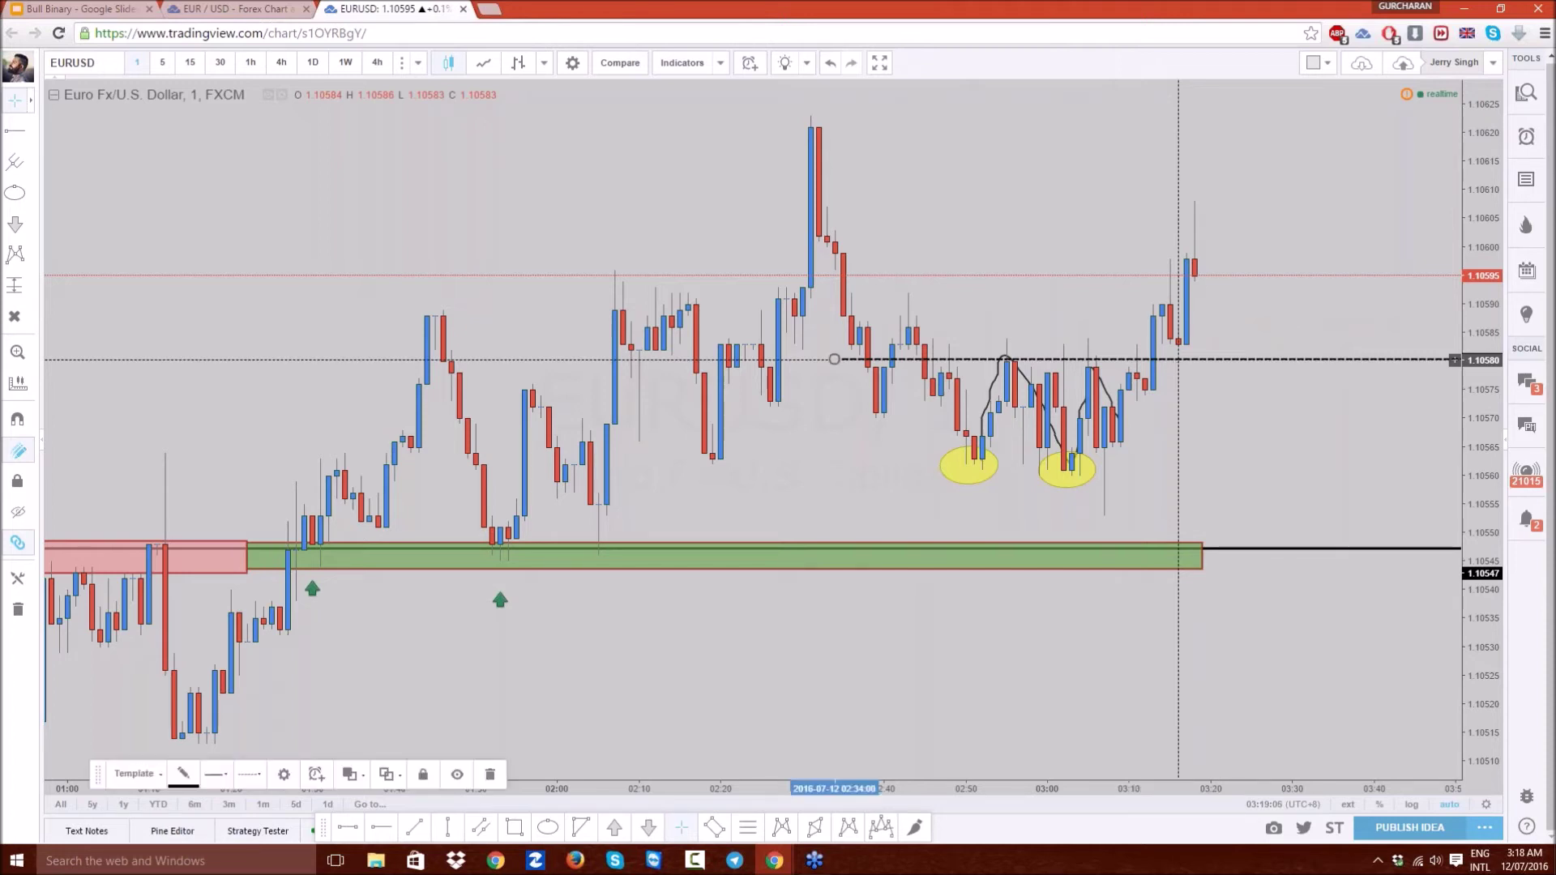
{"action": "left_click_drag", "start_coordinate": [1179, 359], "coordinate": [1163, 355]}
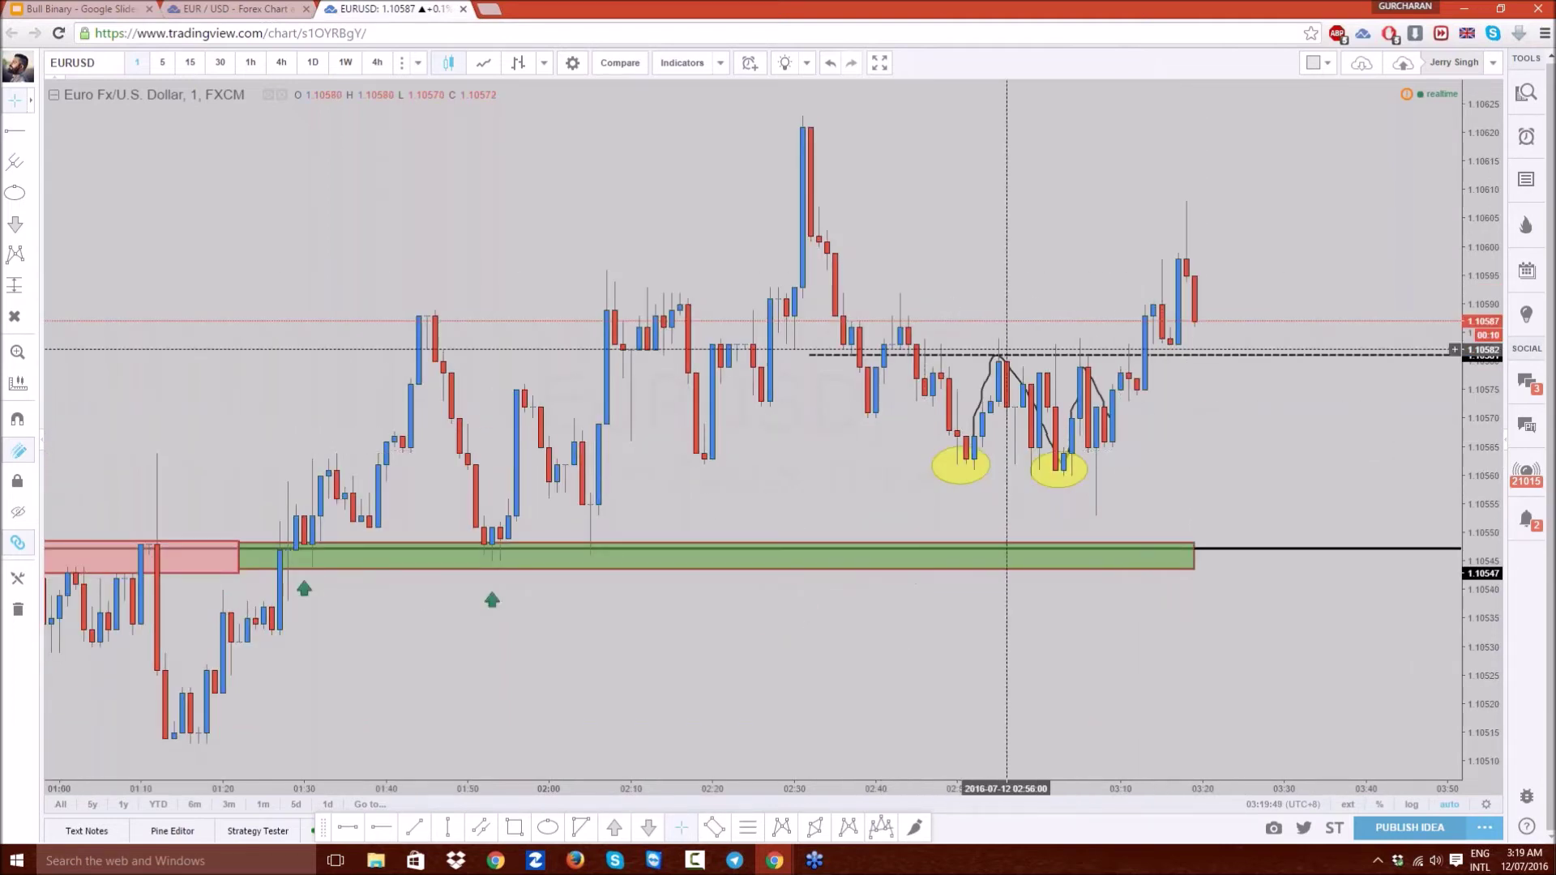
- Add the text label "NeckLine" in the open area at about 02:23, near 1.10563
{"action": "left_click", "coordinate": [33, 227]}
{"action": "left_click", "coordinate": [86, 225]}
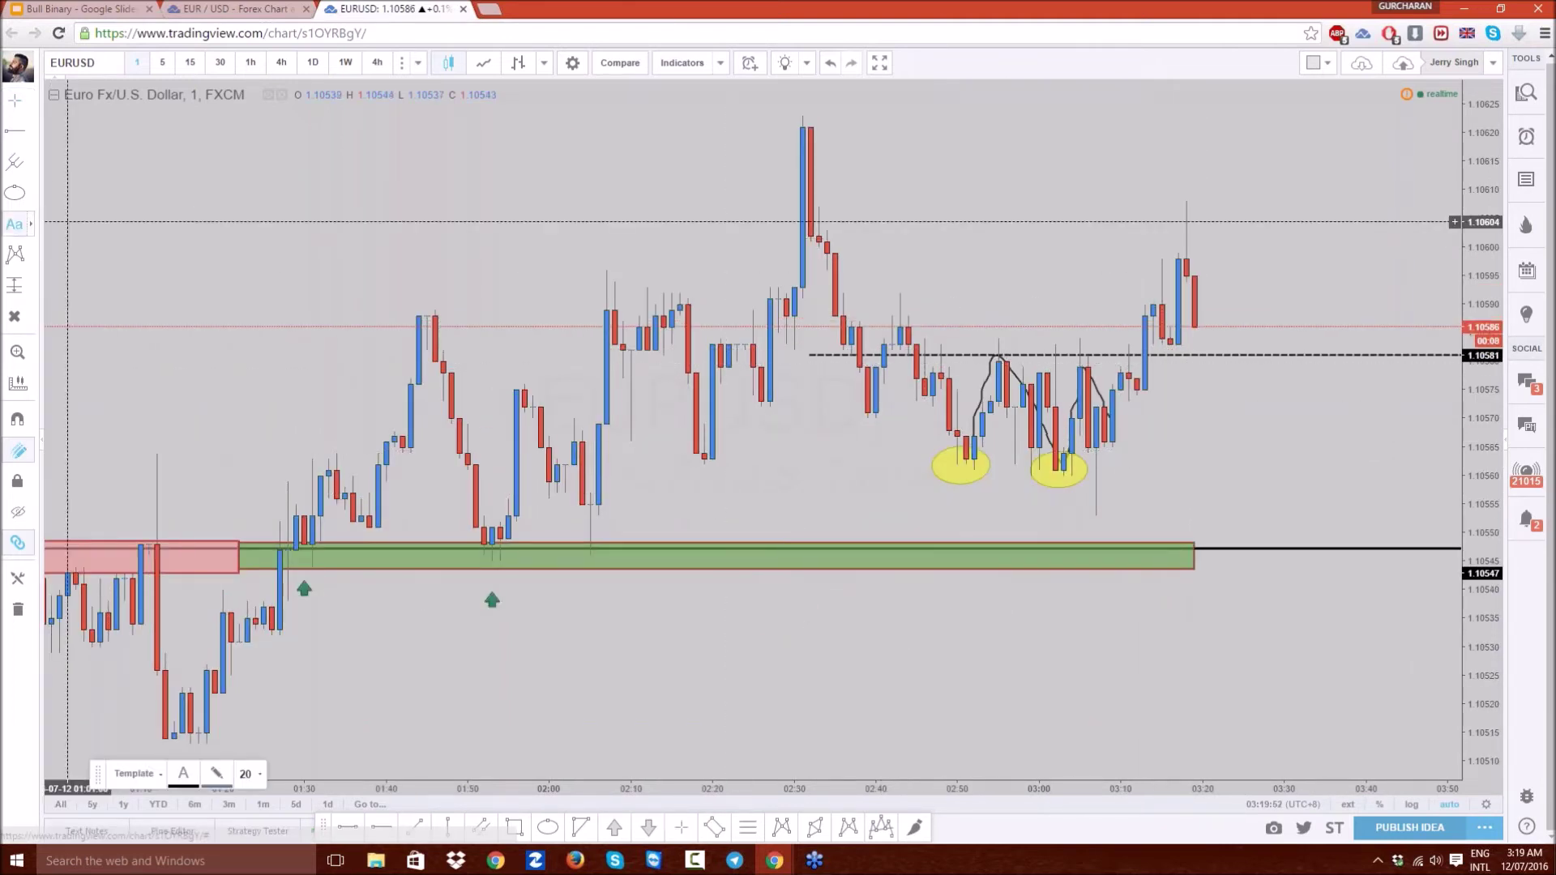
{"action": "left_click", "coordinate": [736, 495]}
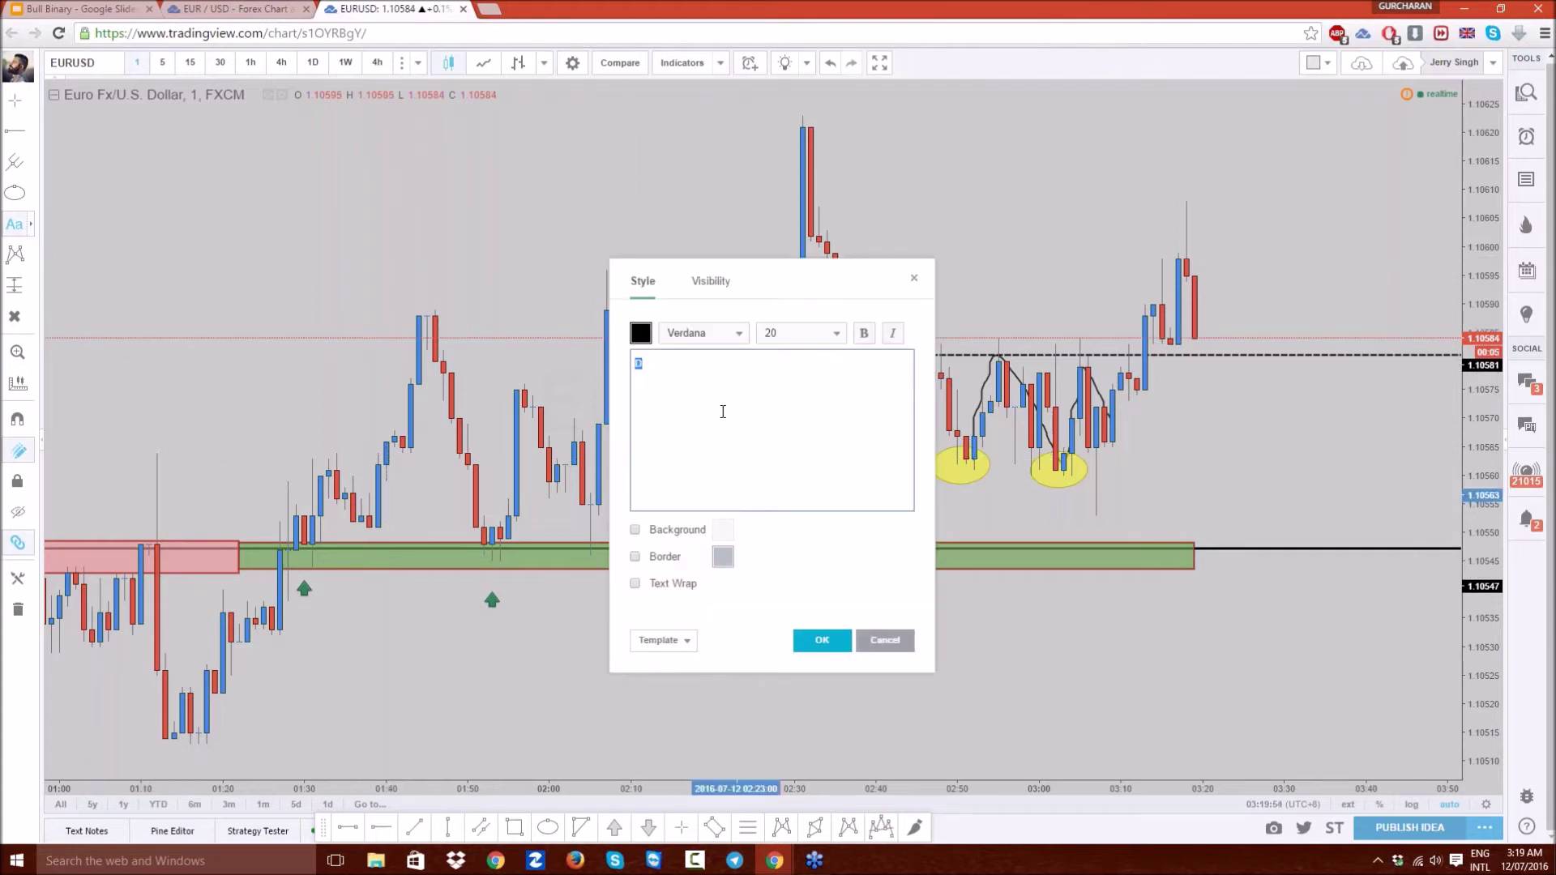
{"action": "type", "text": "Nech"}
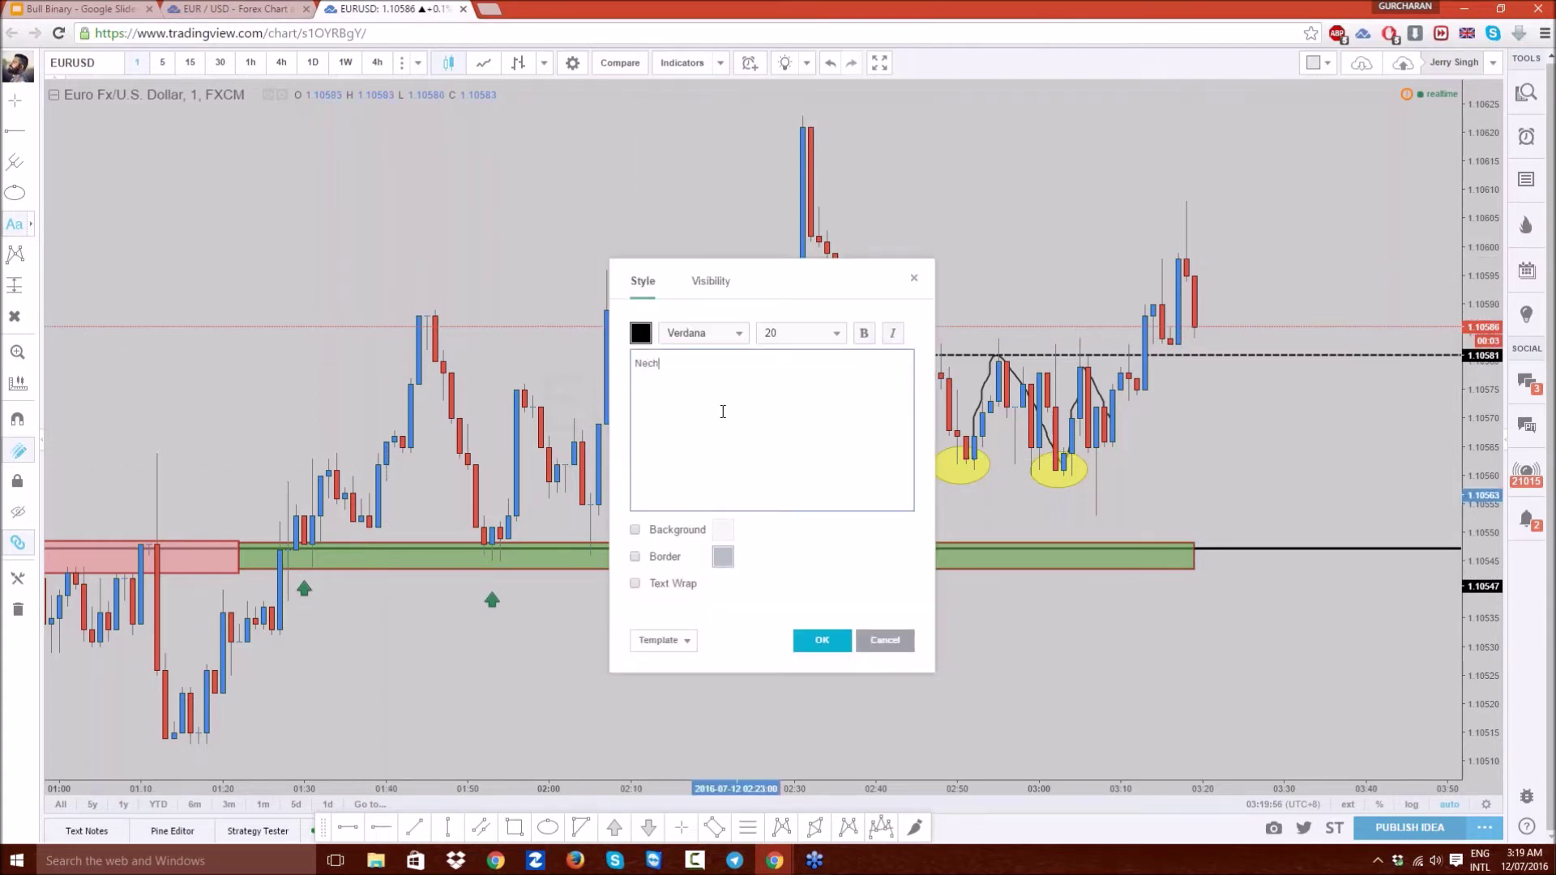
{"action": "key", "text": "BackSpace"}
{"action": "type", "text": "kLine"}
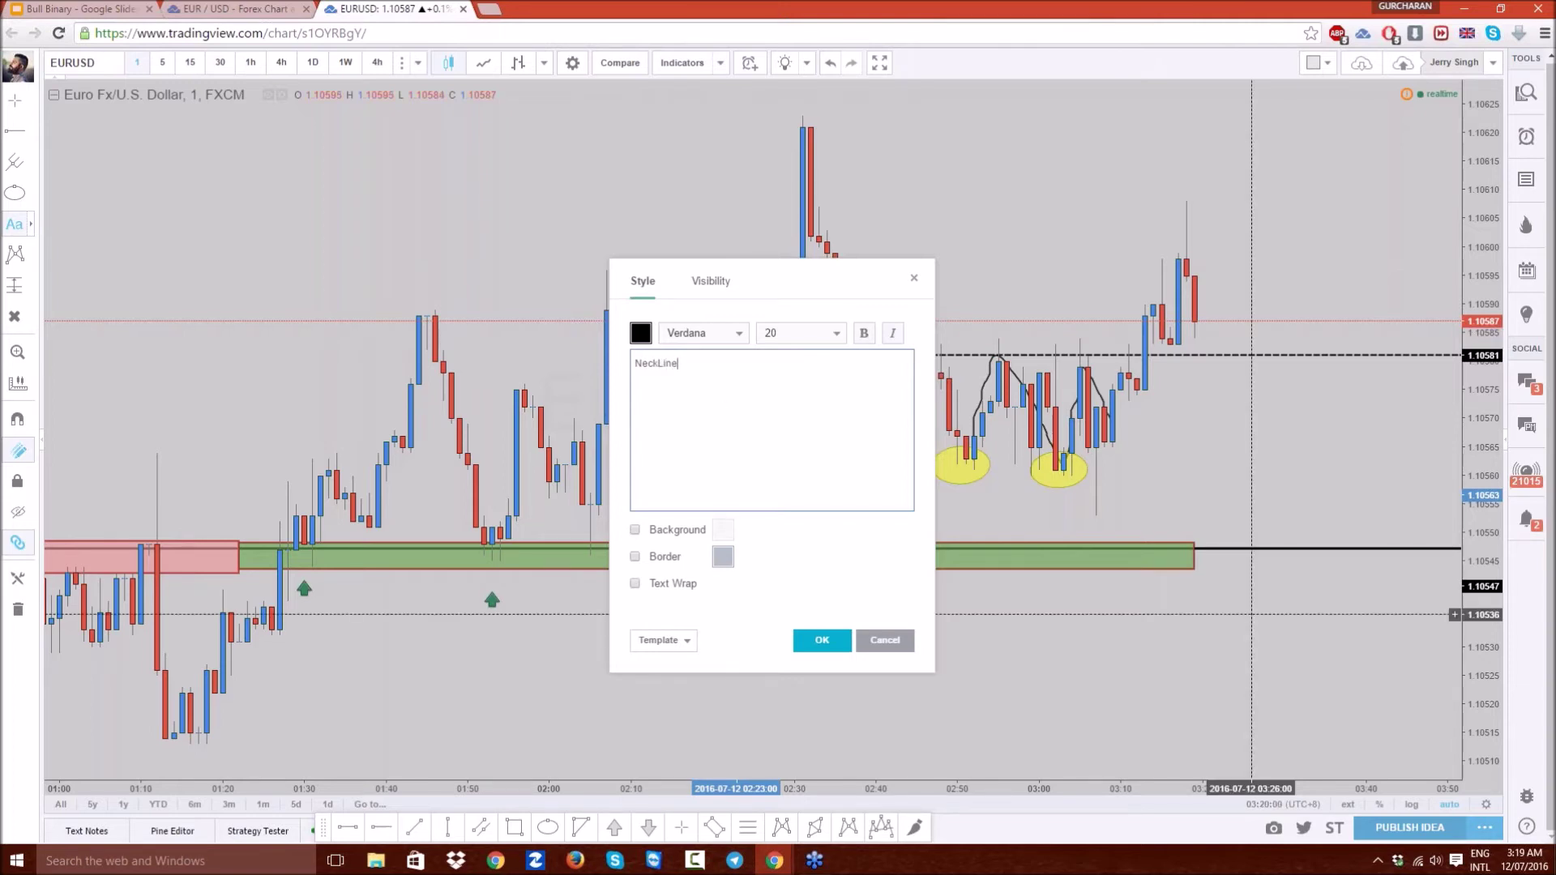
{"action": "left_click", "coordinate": [841, 642]}
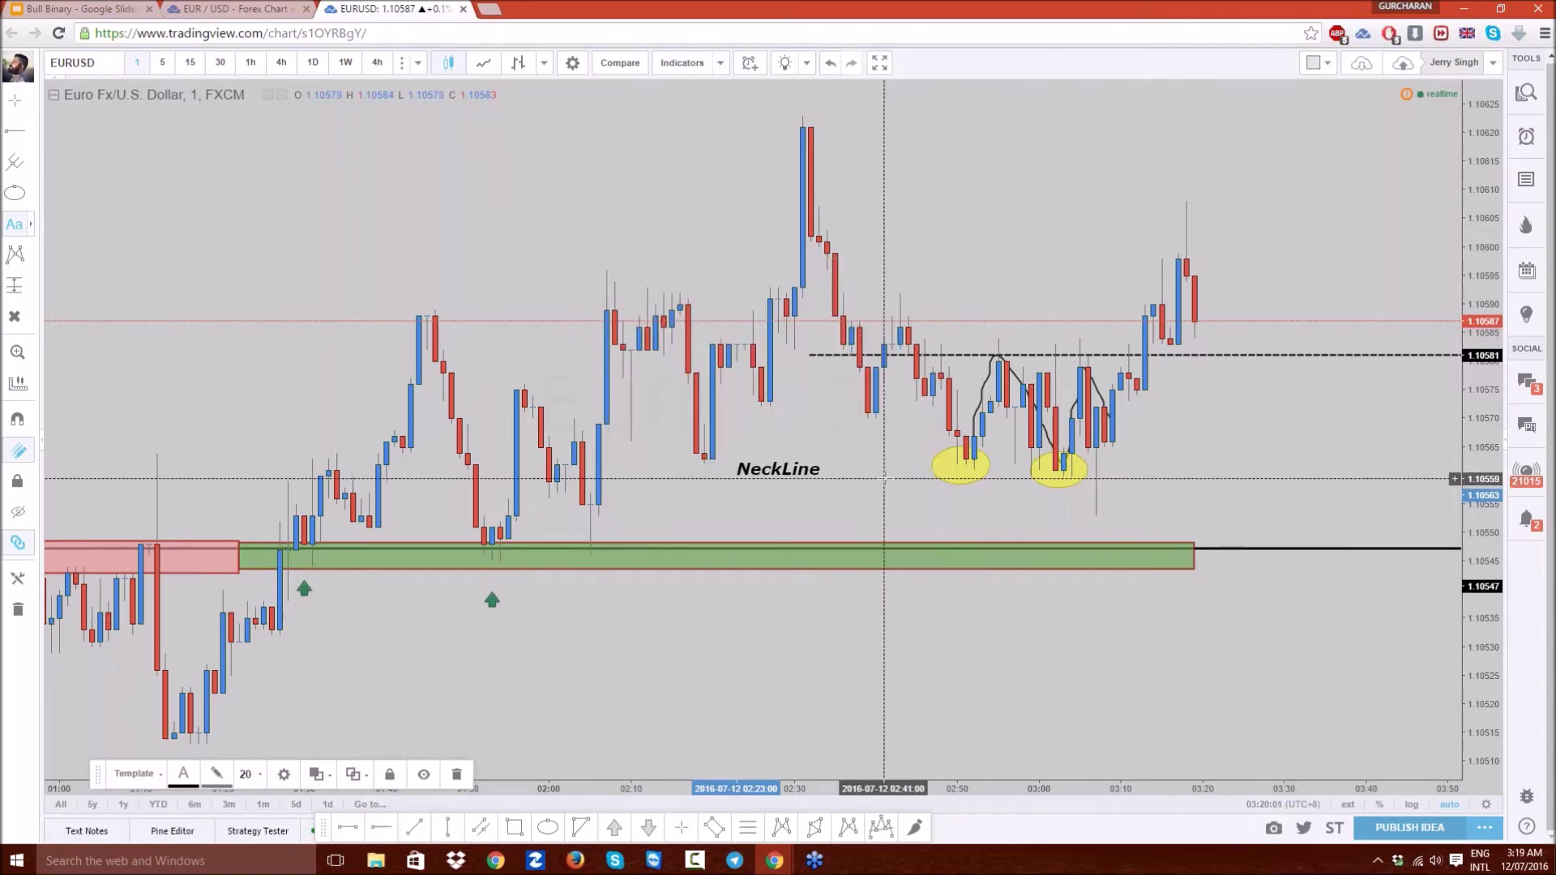
- Move the NeckLine label to just above the black dashed ray, at about 03:27 near 1.10584
{"action": "left_click", "coordinate": [843, 459]}
{"action": "left_click_drag", "start_coordinate": [811, 478], "coordinate": [1334, 351]}
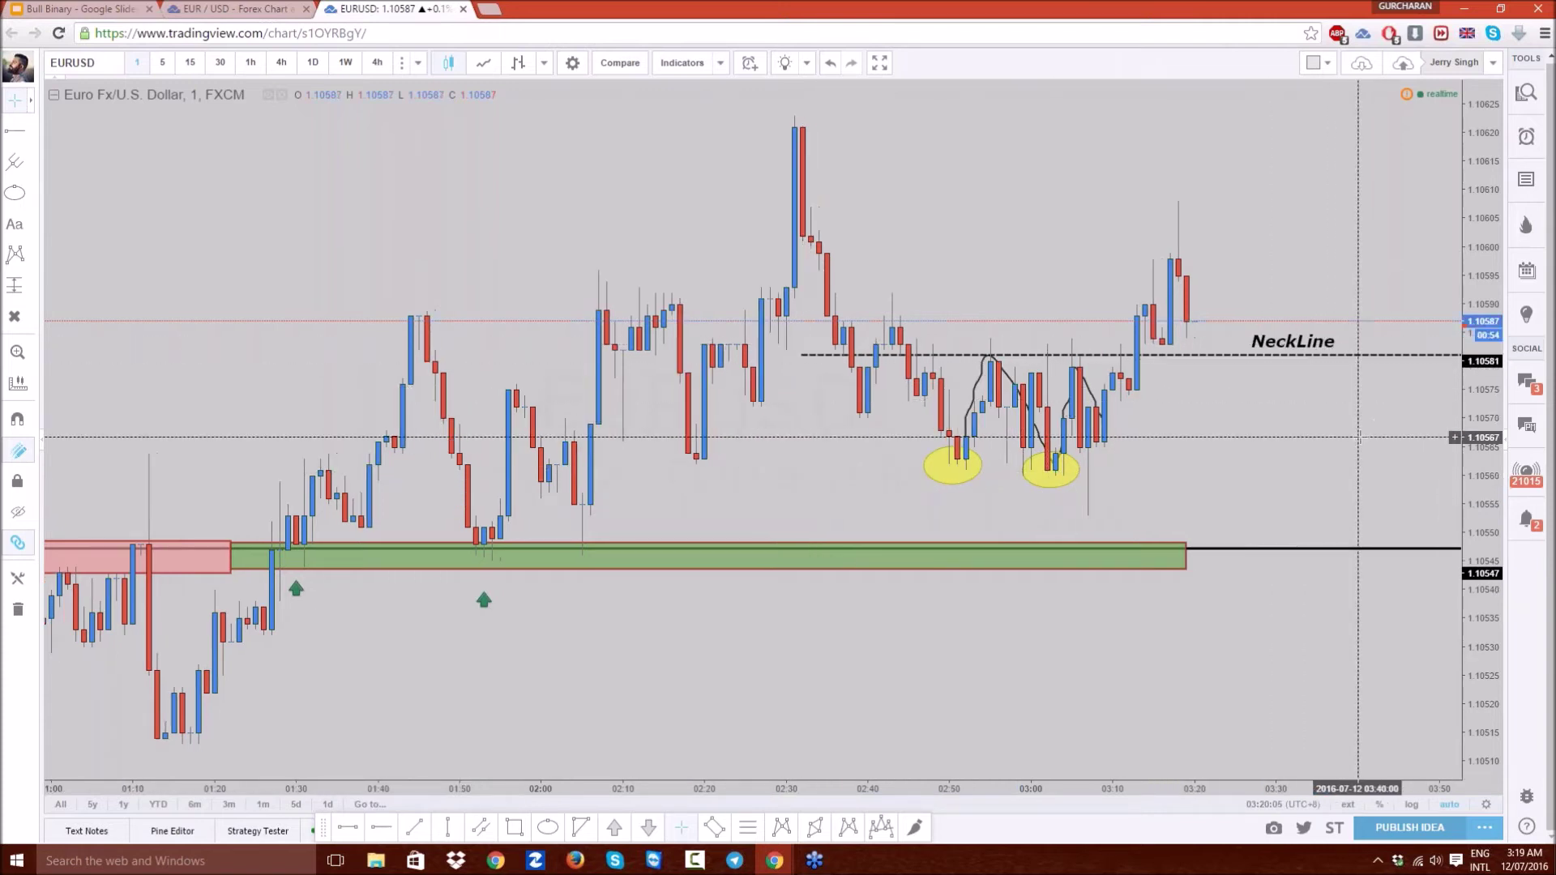
{"action": "scroll", "coordinate": [1372, 423], "scroll_direction": "up", "scroll_amount": 3}
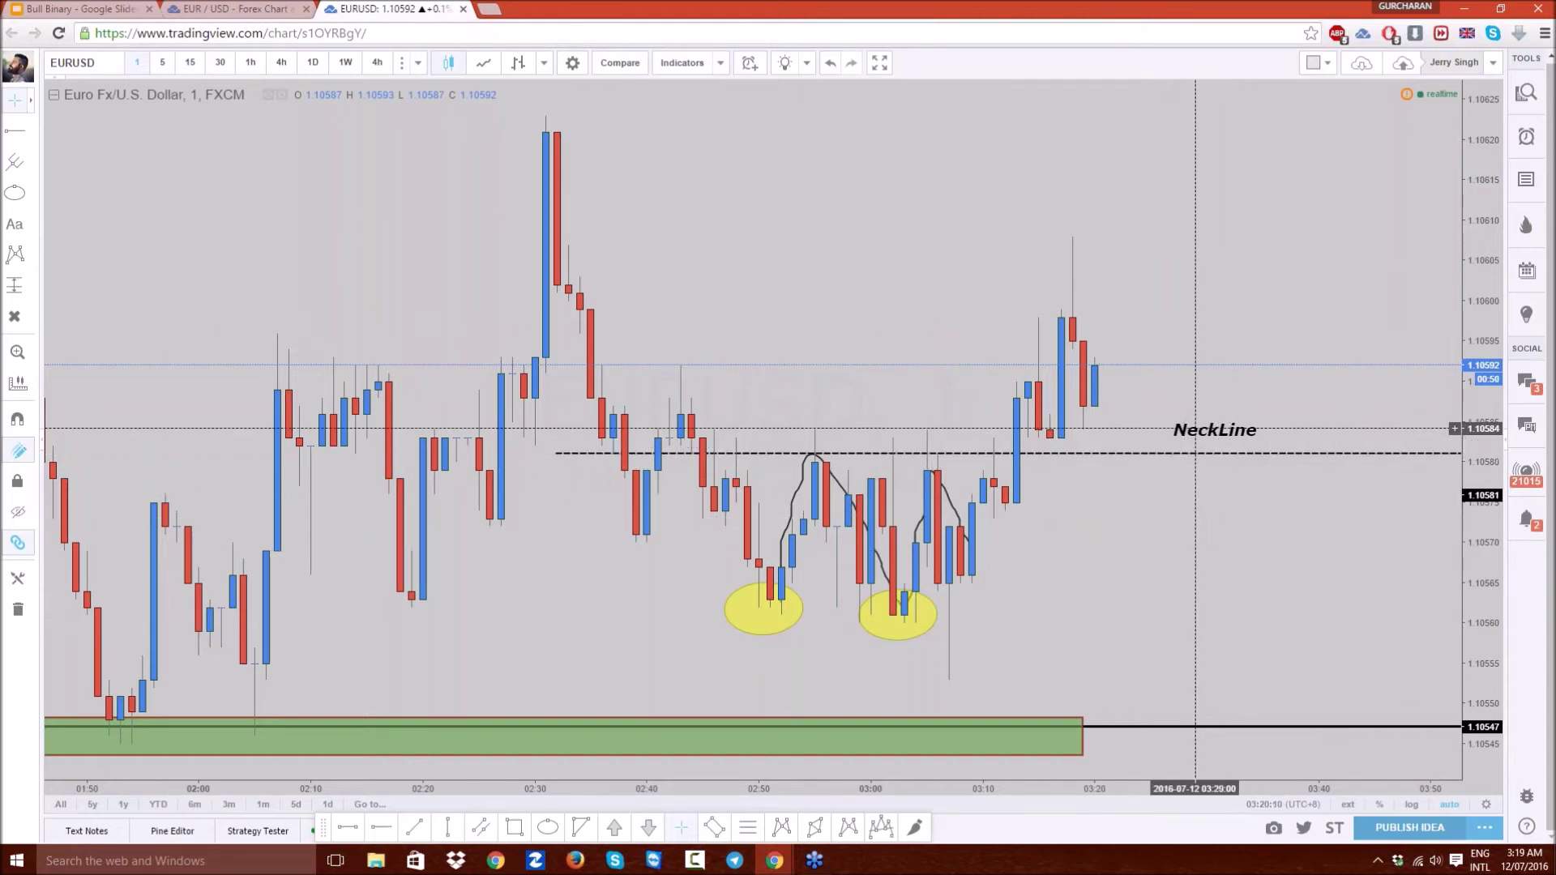
{"action": "left_click_drag", "start_coordinate": [1195, 428], "coordinate": [1196, 439]}
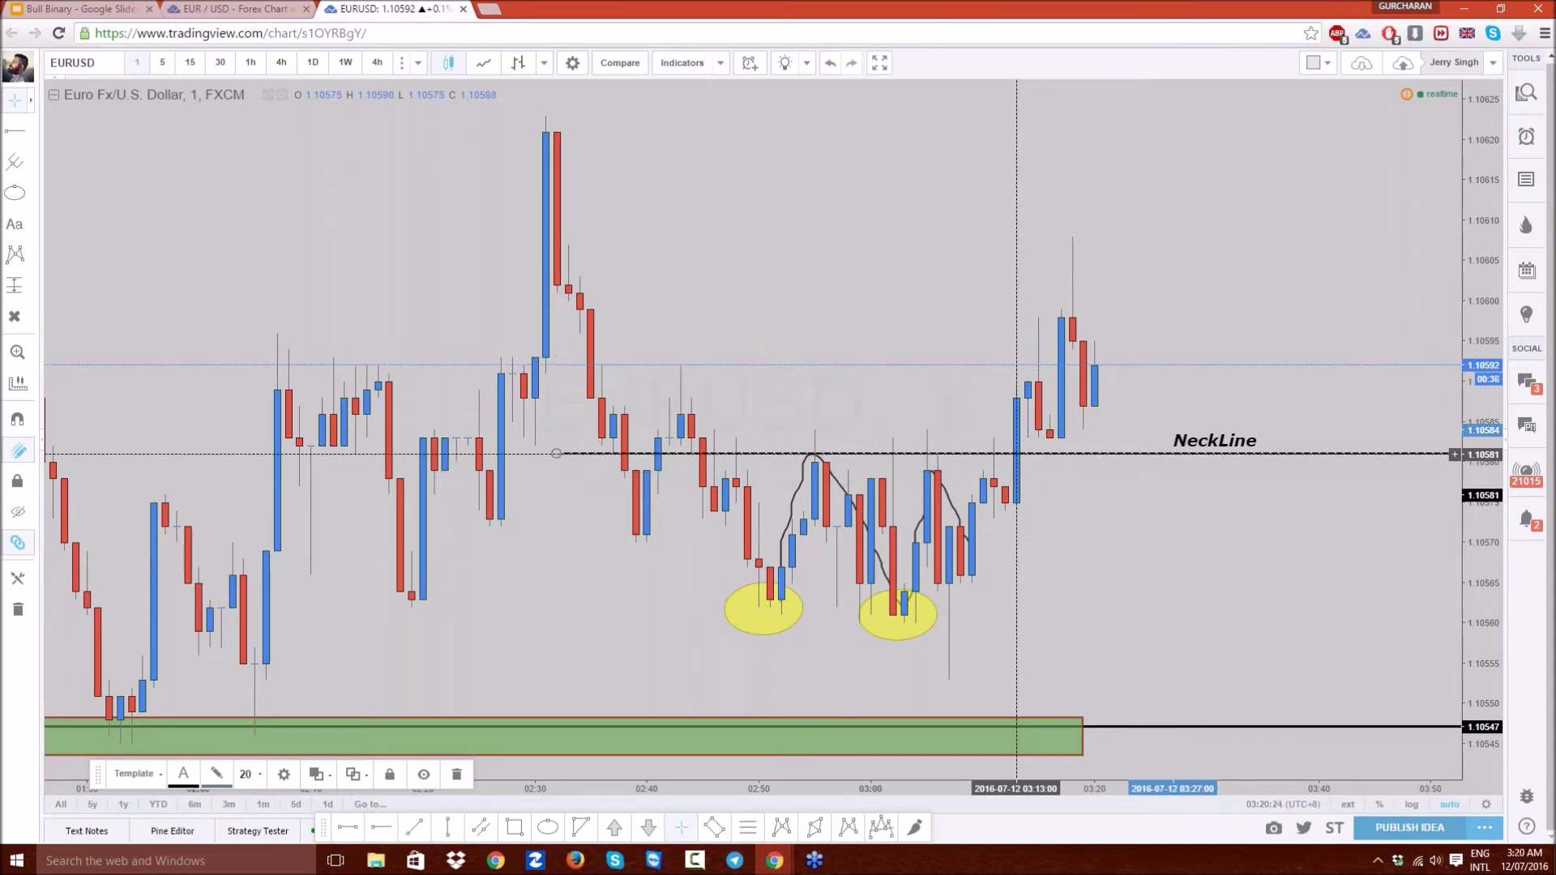
- Brush a freehand path from about 02:40 down through the double bottom, ending above the neckline at about 03:12
{"action": "left_click", "coordinate": [914, 827]}
{"action": "mouse_move", "coordinate": [647, 354]}
{"action": "left_mouse_down"}
{"action": "mouse_move", "coordinate": [746, 523]}
{"action": "mouse_move", "coordinate": [903, 606]}
{"action": "mouse_move", "coordinate": [814, 589]}
{"action": "mouse_move", "coordinate": [882, 557]}
{"action": "mouse_move", "coordinate": [950, 613]}
{"action": "mouse_move", "coordinate": [1004, 574]}
{"action": "mouse_move", "coordinate": [1005, 373]}
{"action": "left_mouse_up"}
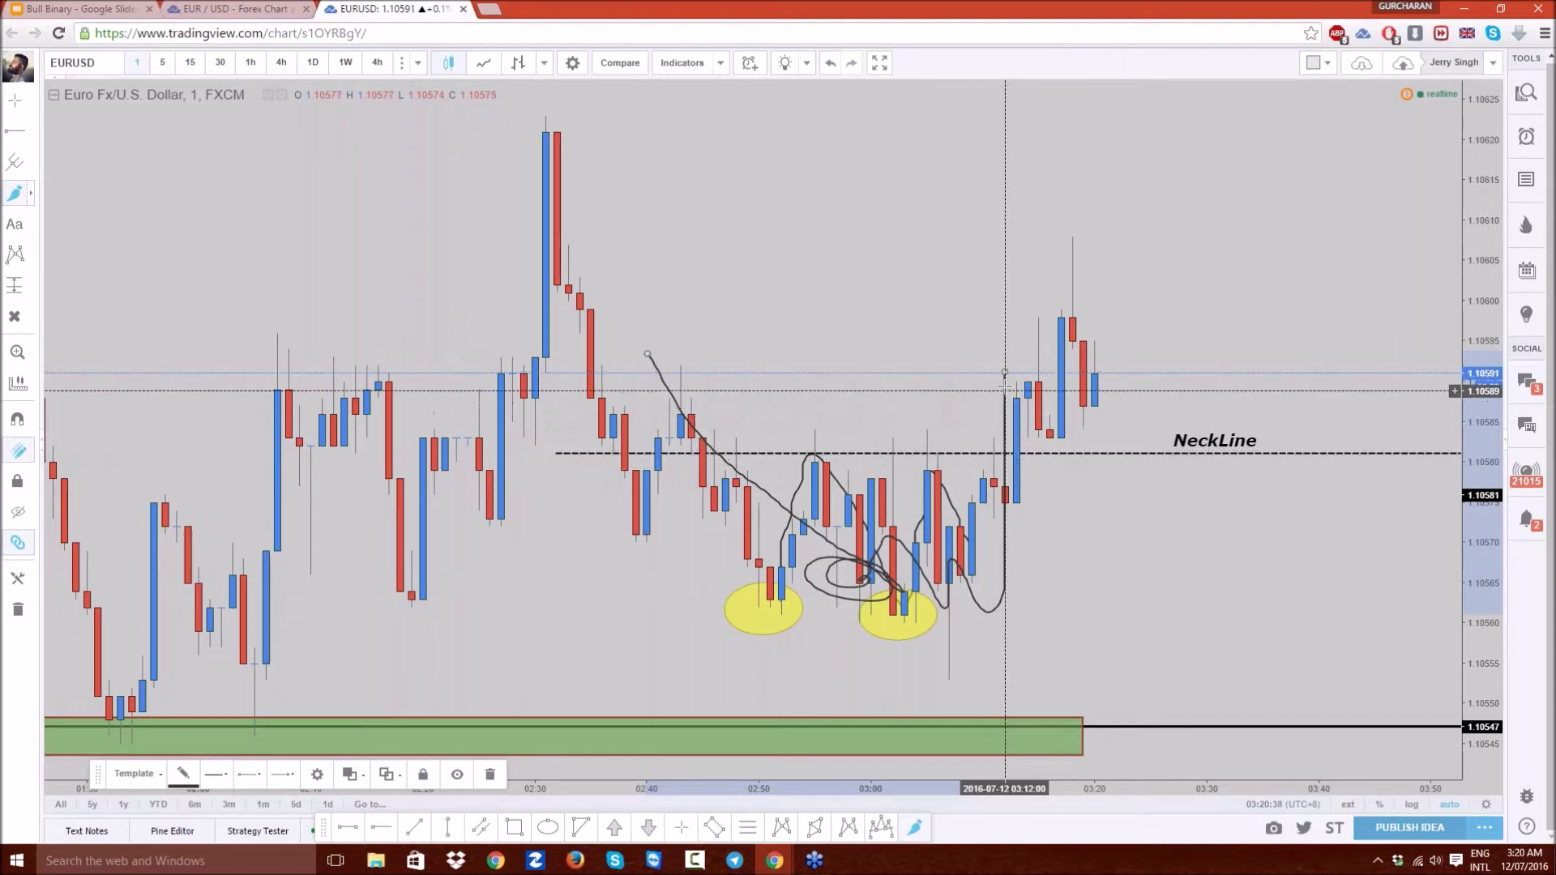
- Brush a short stroke from the path's end at 03:12 down to just above the neckline at about 03:16
{"action": "left_click_drag", "start_coordinate": [1005, 373], "coordinate": [1049, 446]}
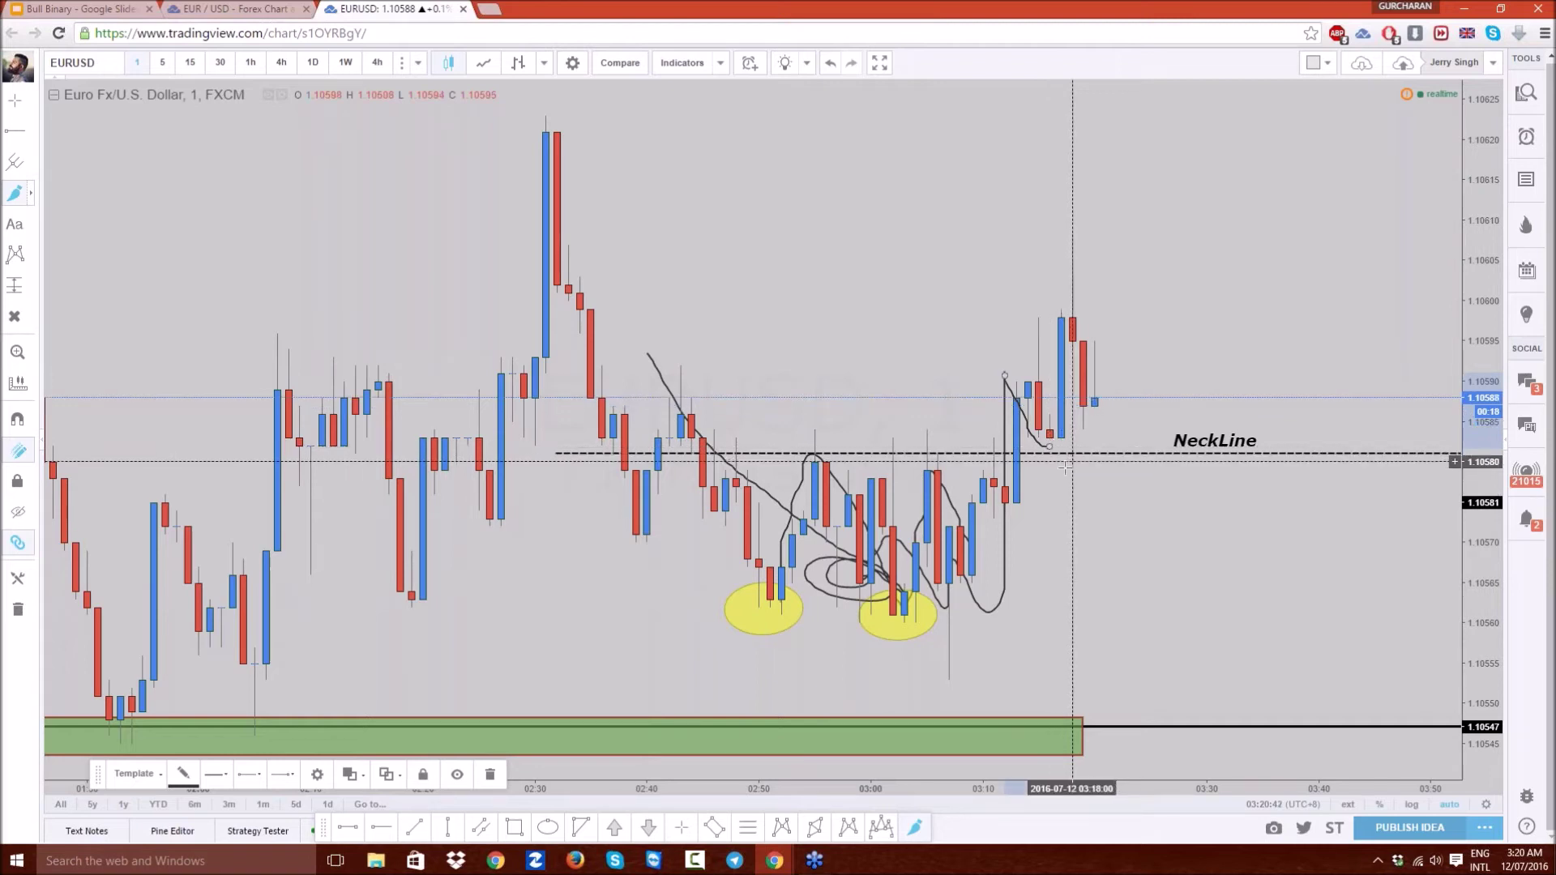
- Change the colour of the dashed neckline ray to red
{"action": "double_click", "coordinate": [556, 453]}
{"action": "left_click", "coordinate": [656, 322]}
{"action": "left_click", "coordinate": [658, 361]}
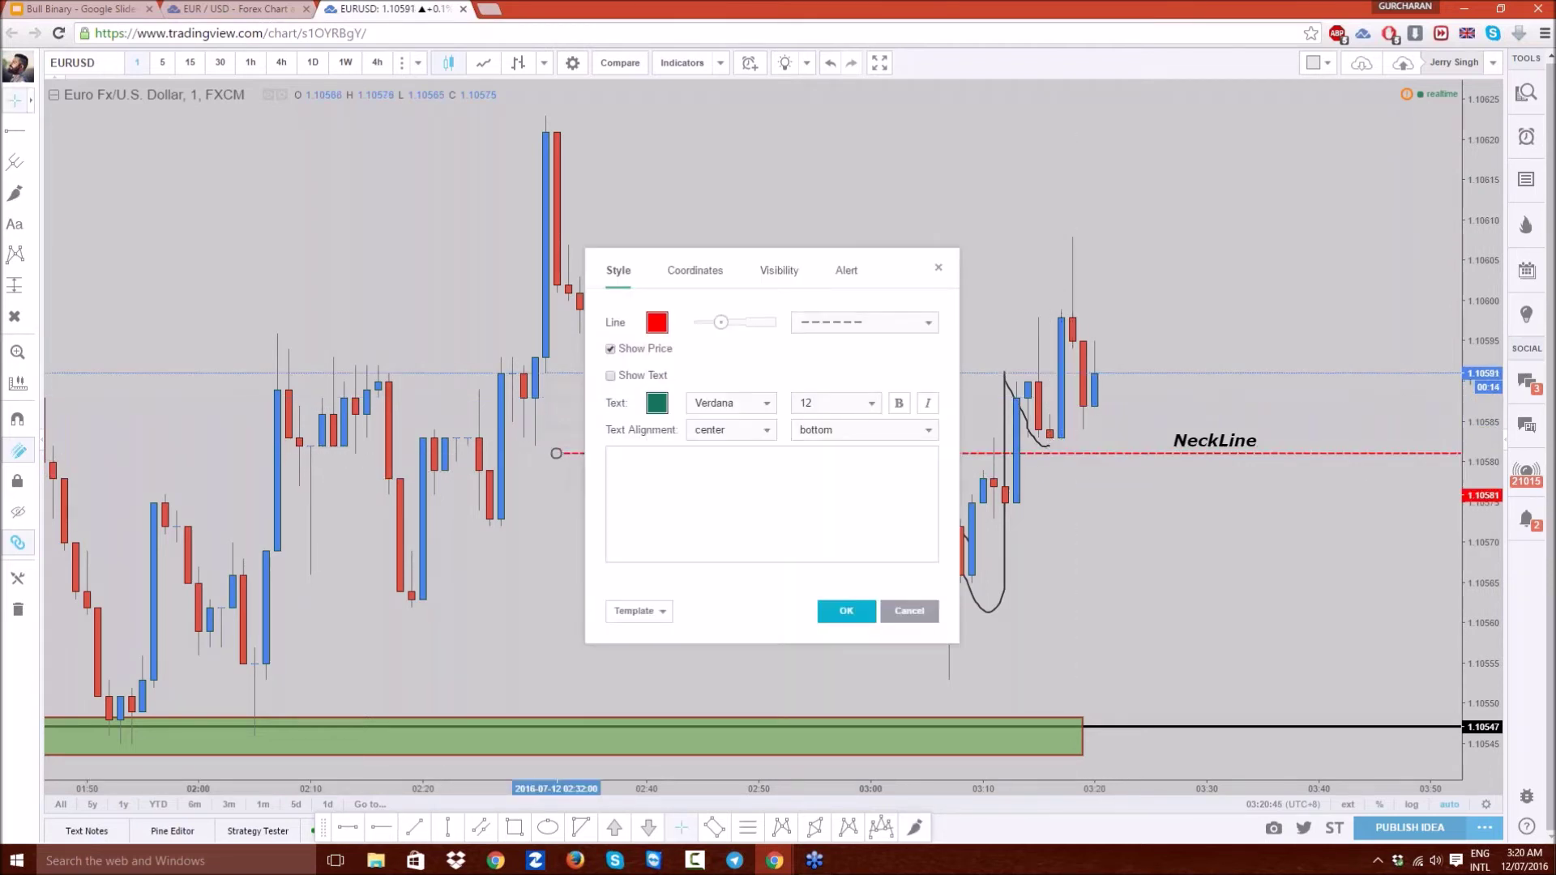
{"action": "left_click", "coordinate": [848, 608]}
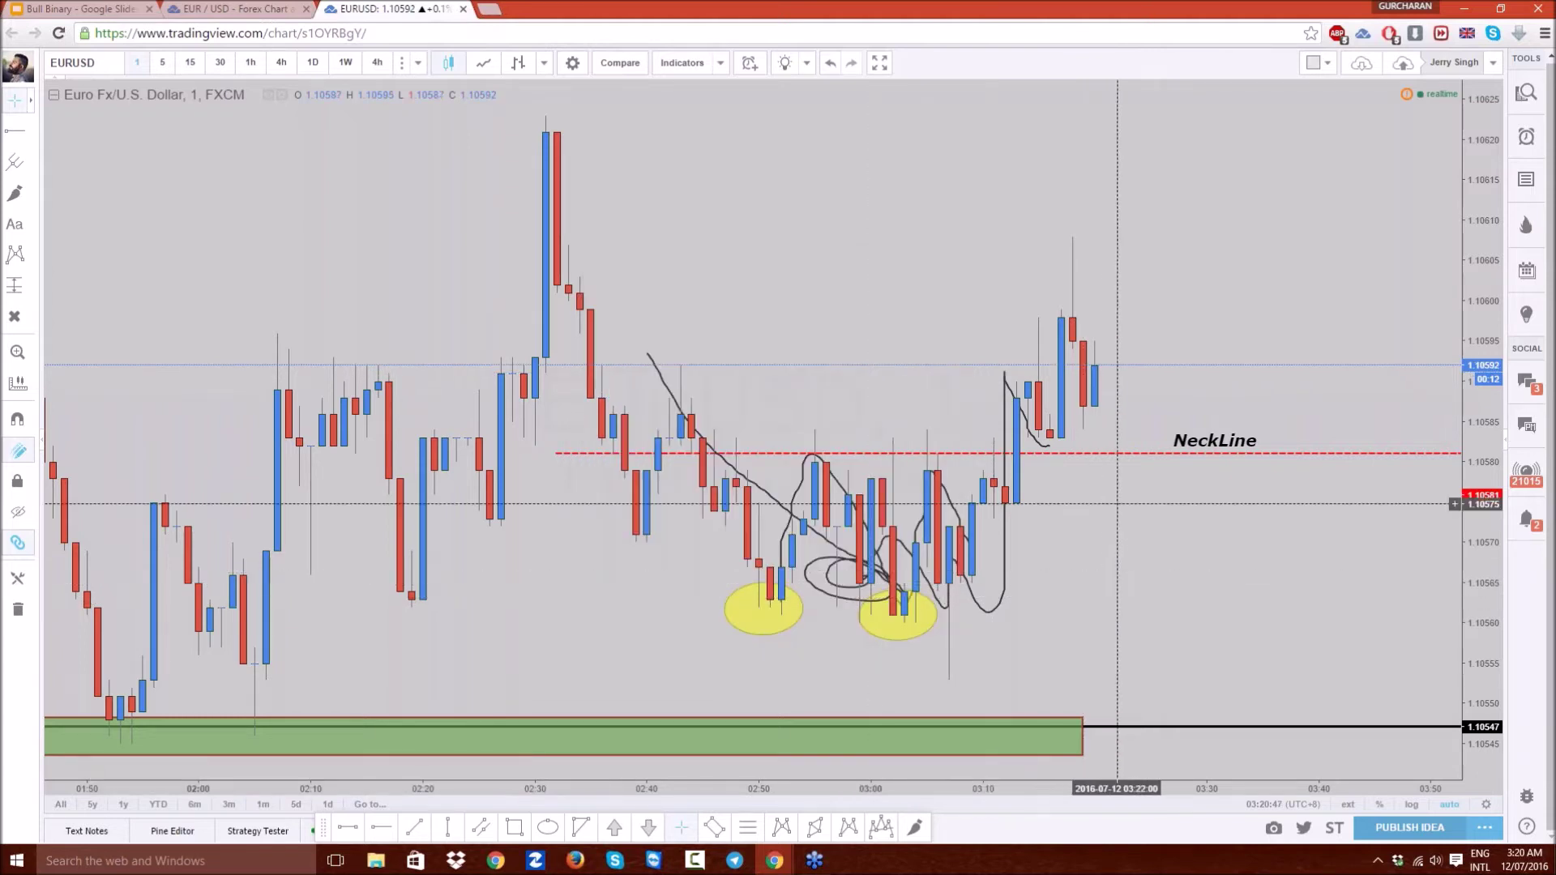
- Recolour the dashed neckline ray dark green
{"action": "double_click", "coordinate": [1059, 453]}
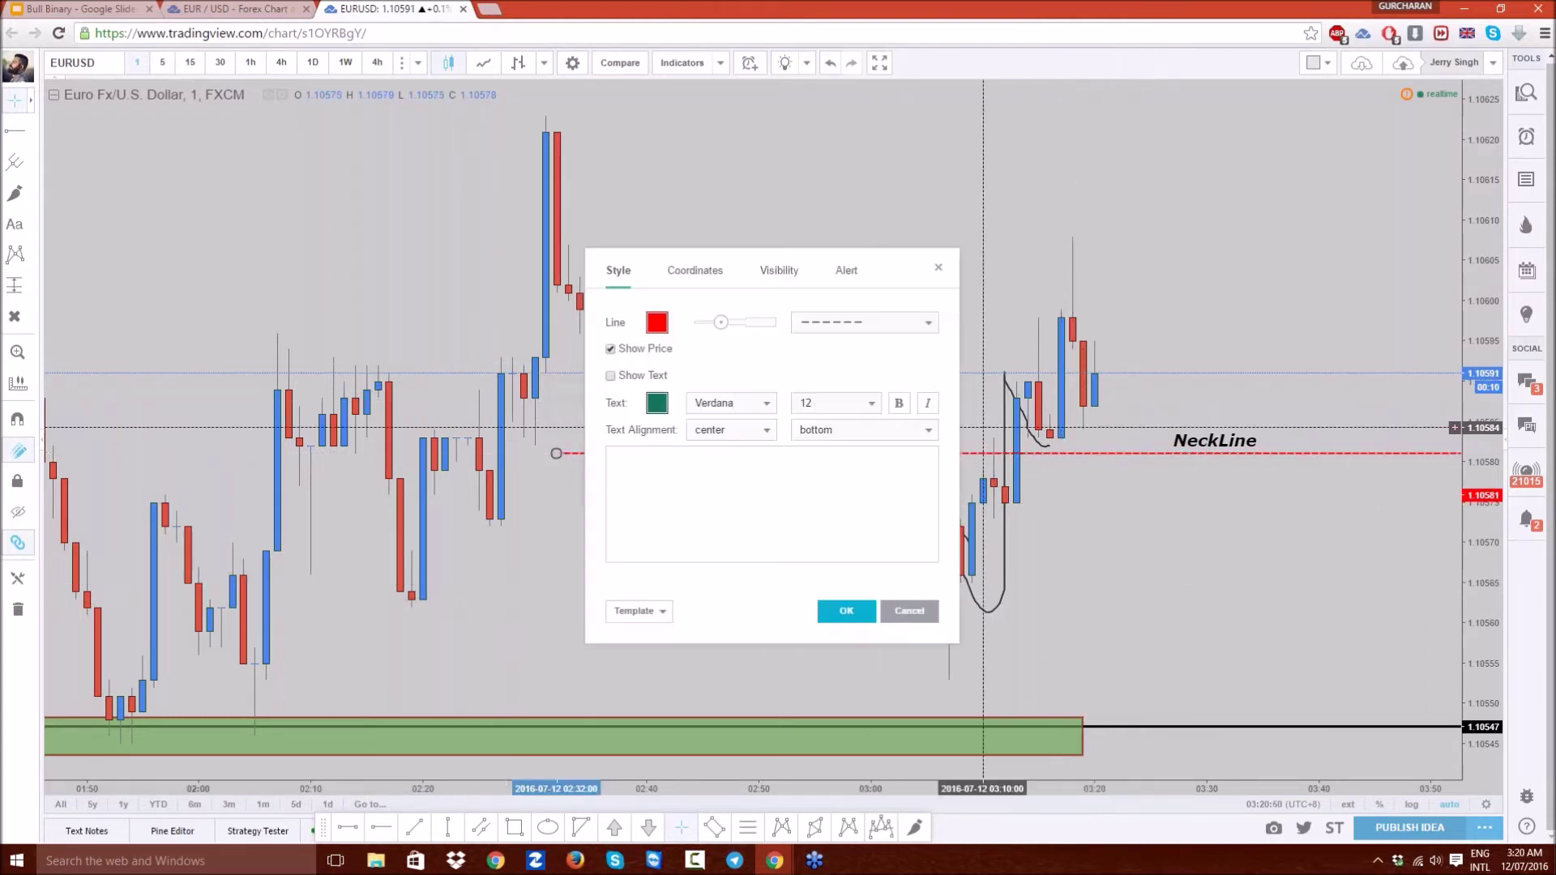
{"action": "left_click", "coordinate": [658, 322]}
{"action": "left_click", "coordinate": [713, 444]}
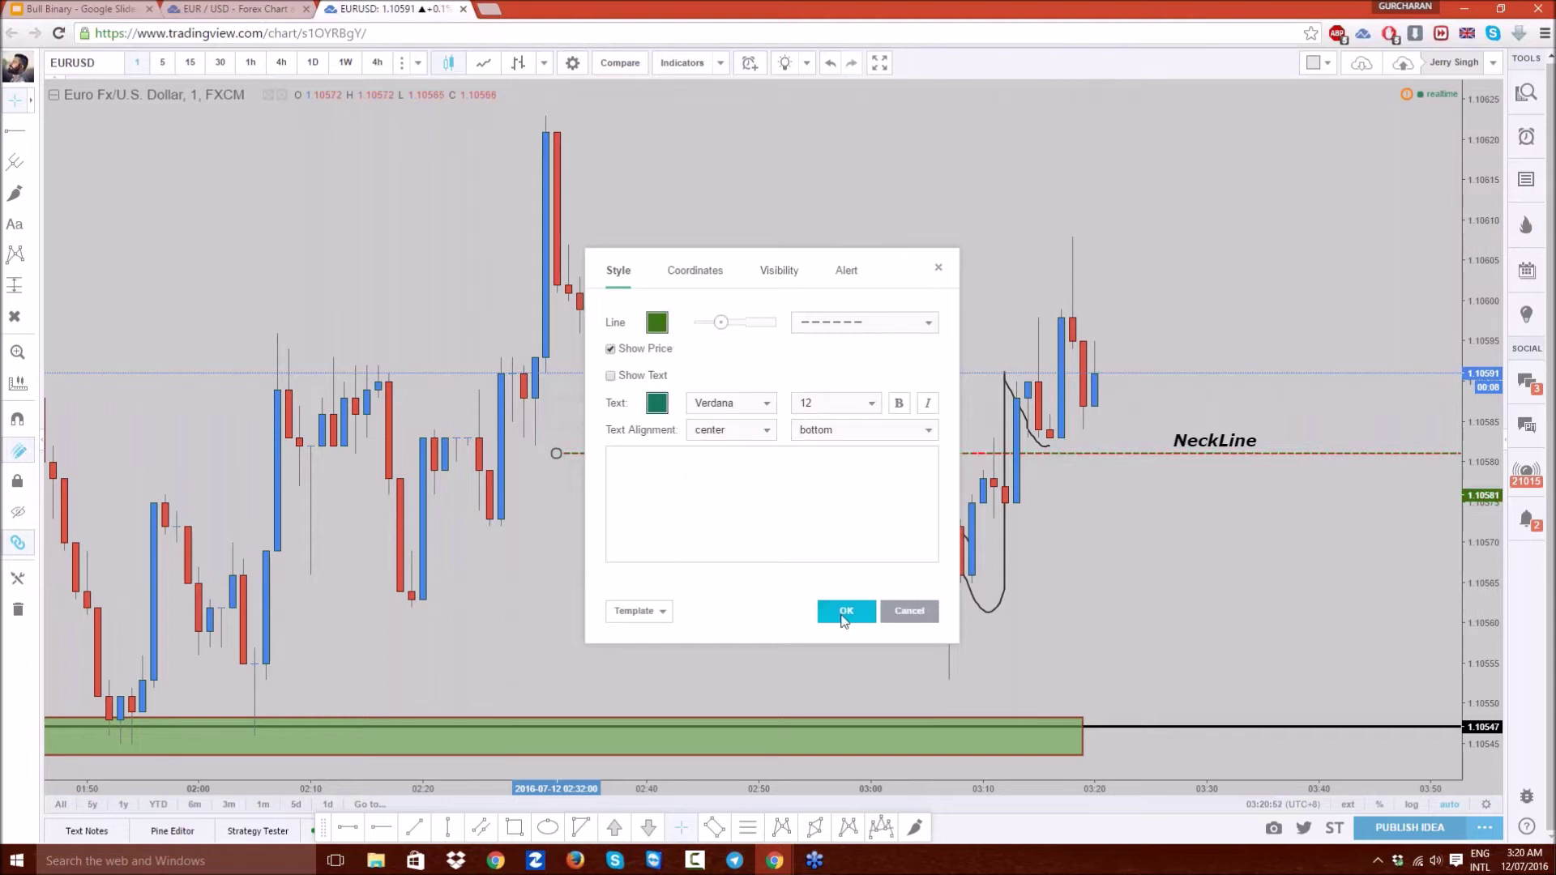
{"action": "left_click", "coordinate": [843, 614]}
{"action": "left_click", "coordinate": [916, 570]}
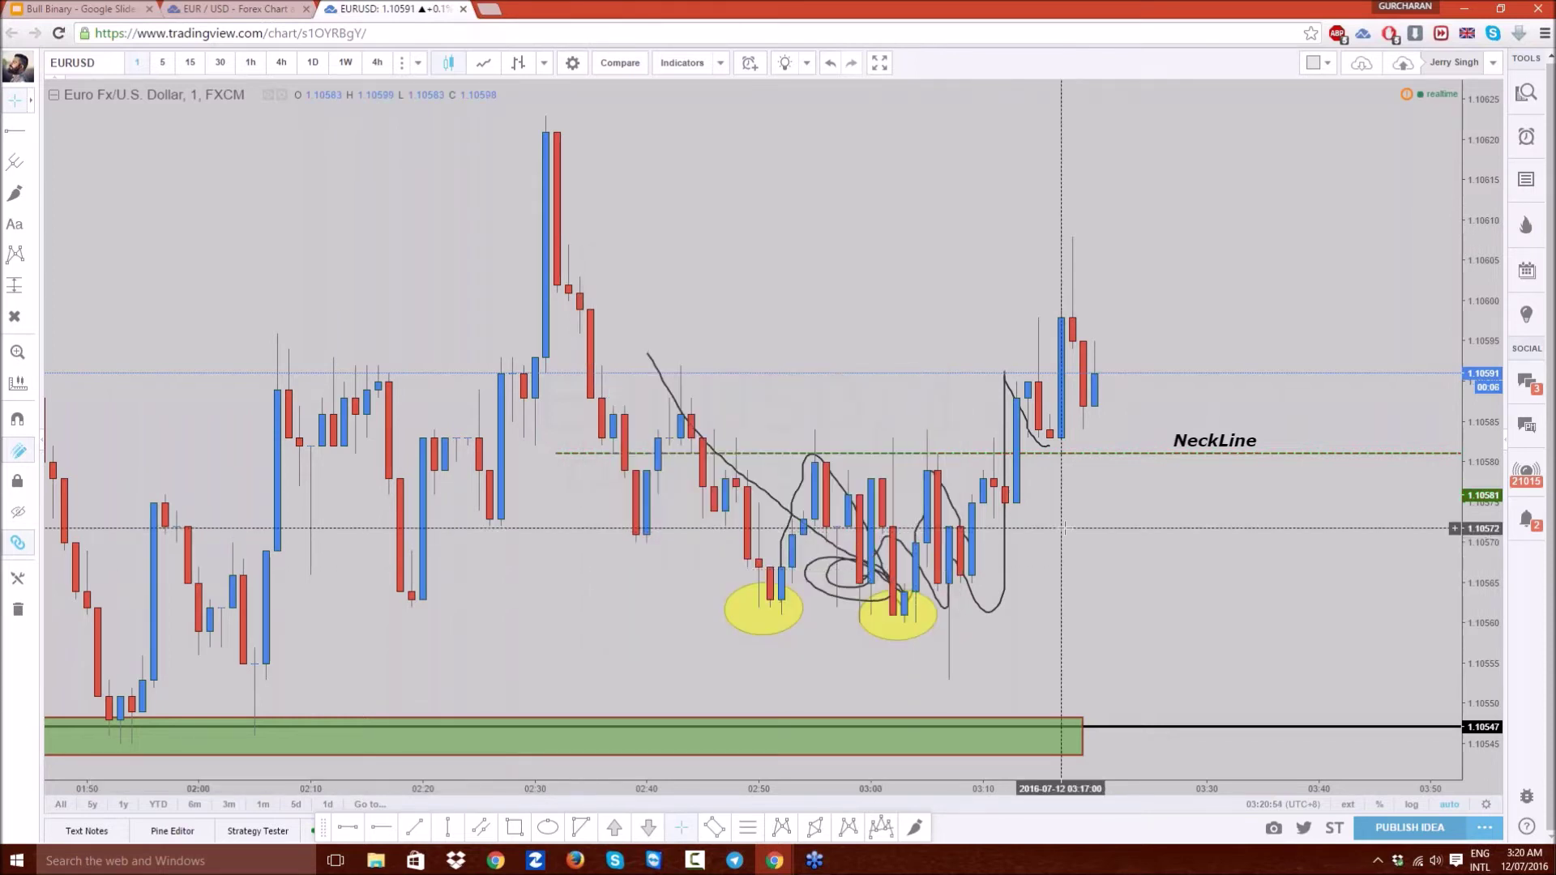
- Move the dashed neckline ray up slightly to 1.10582
{"action": "scroll", "coordinate": [1120, 502], "scroll_direction": "up", "scroll_amount": 2}
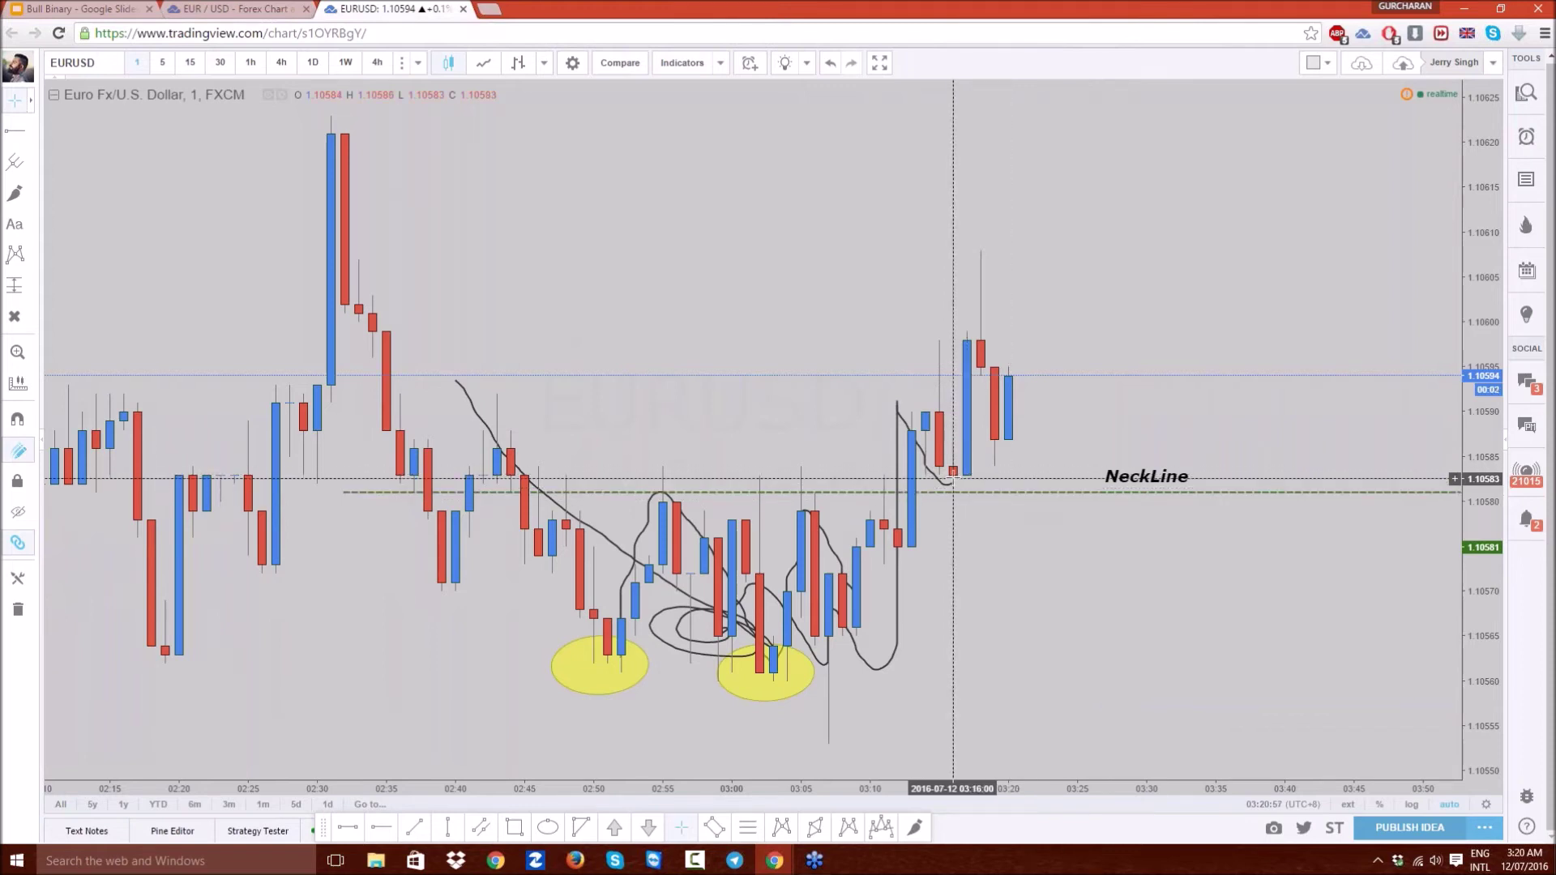
{"action": "scroll", "coordinate": [953, 476], "scroll_direction": "up", "scroll_amount": 2}
{"action": "scroll", "coordinate": [953, 486], "scroll_direction": "up", "scroll_amount": 3}
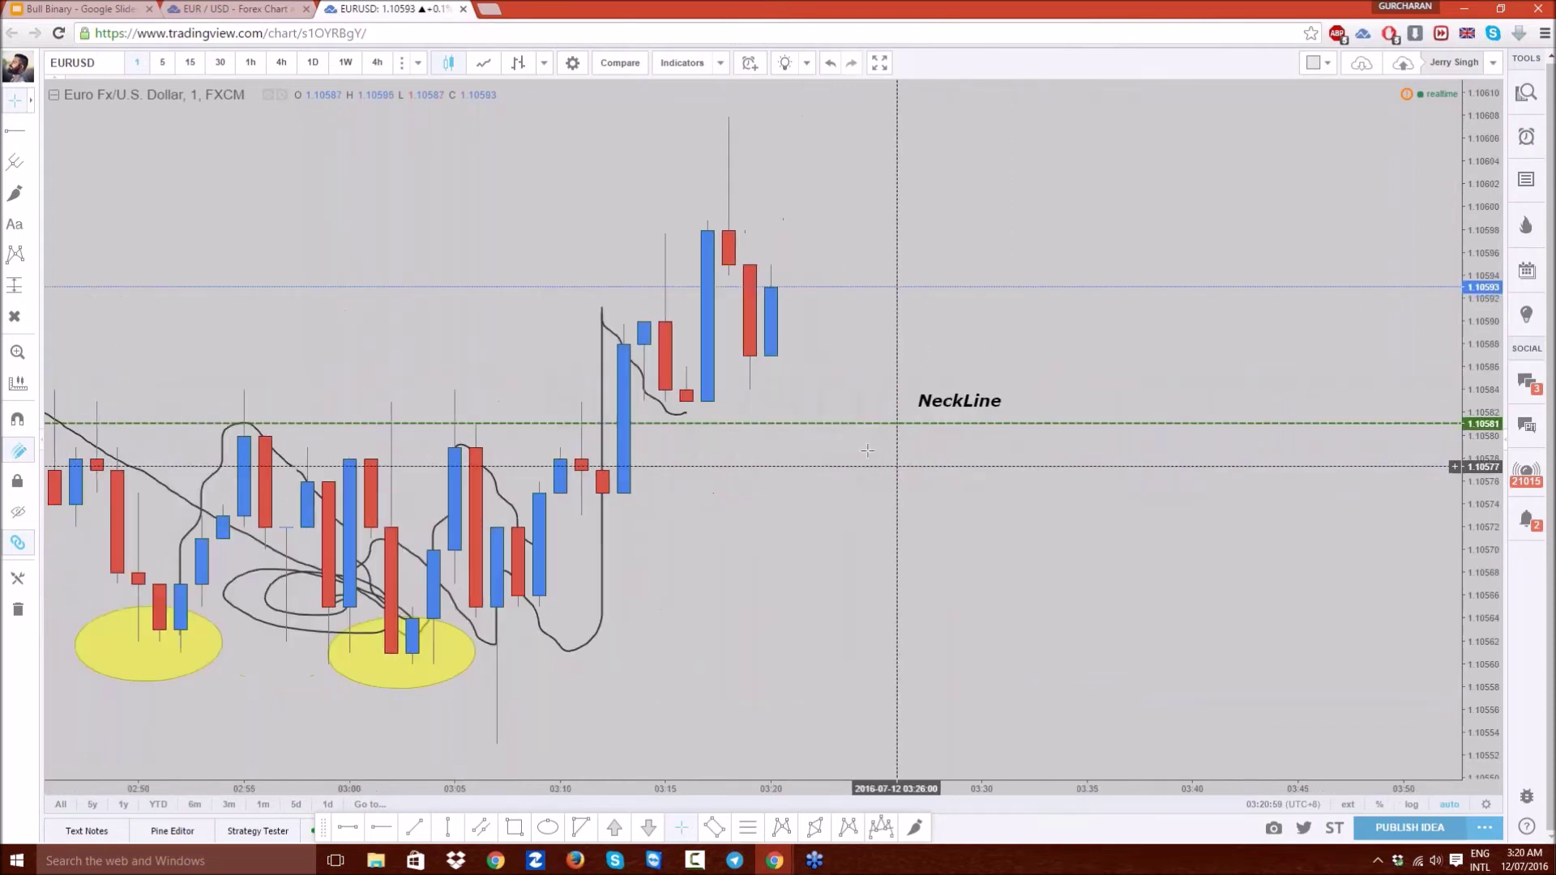
{"action": "left_click_drag", "start_coordinate": [851, 347], "coordinate": [1164, 341]}
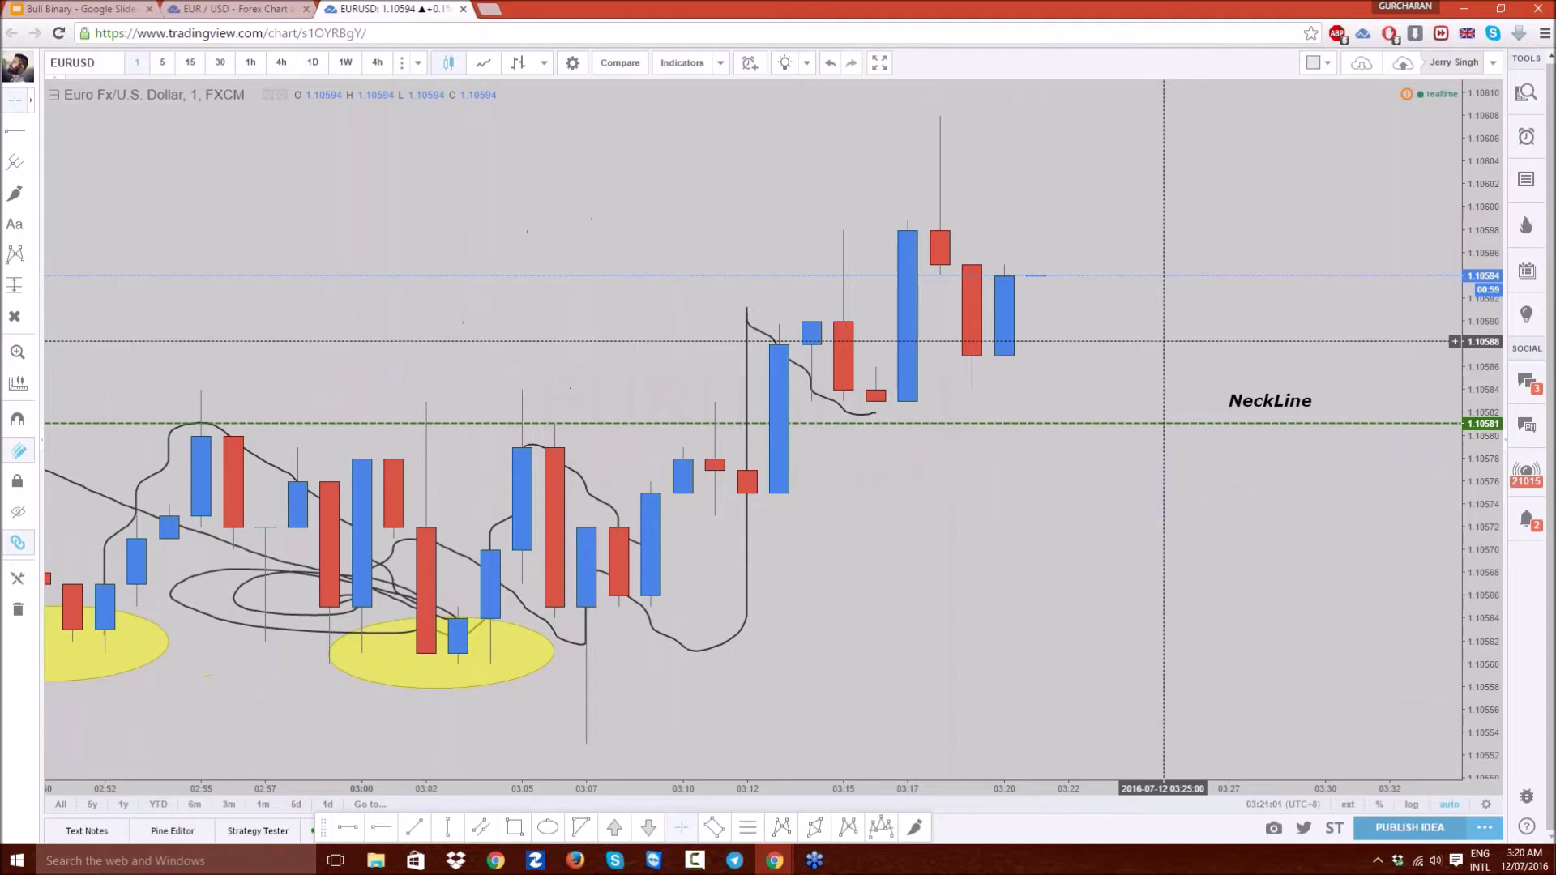
{"action": "left_click", "coordinate": [908, 423]}
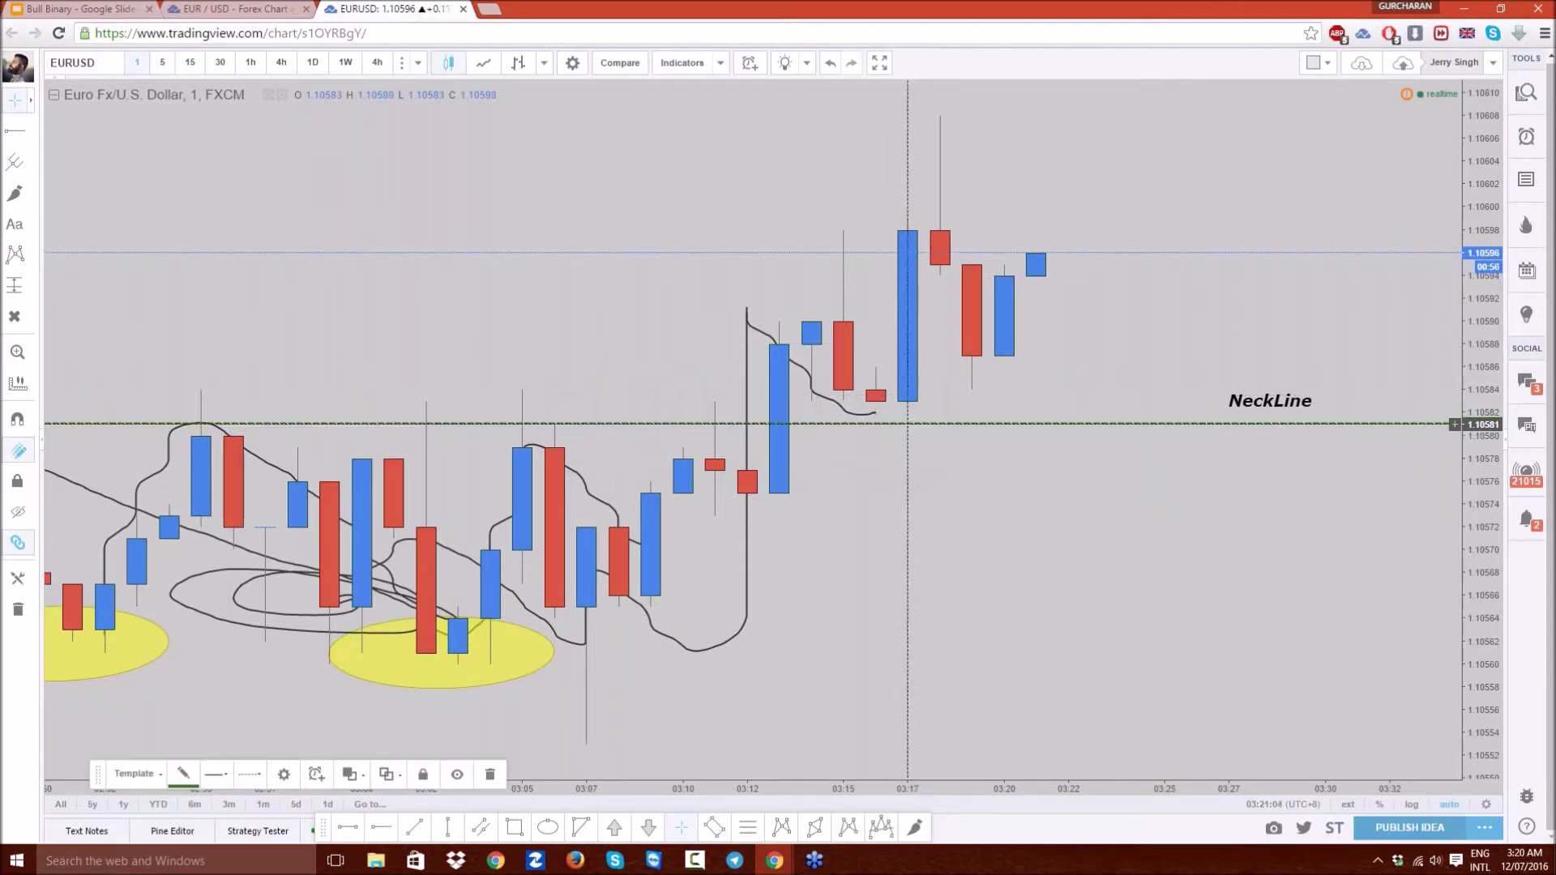
{"action": "scroll", "coordinate": [905, 472], "scroll_direction": "down", "scroll_amount": 3}
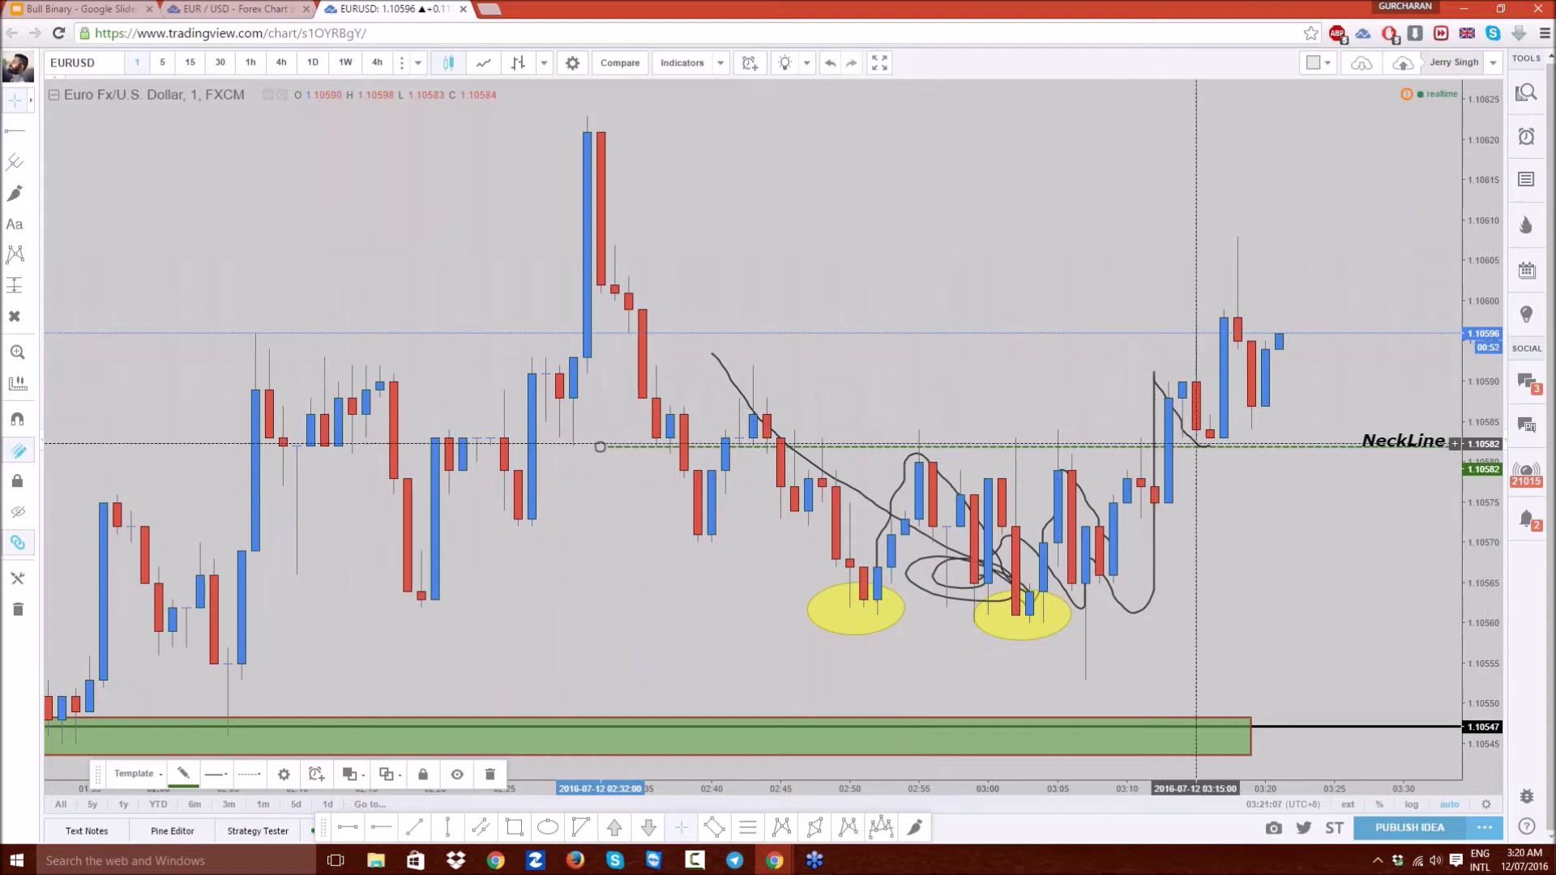
- Place a green up arrow just below the neckline under the 03:17 candle, at about 1.10581
{"action": "left_click", "coordinate": [622, 833]}
{"action": "left_click", "coordinate": [1224, 456]}
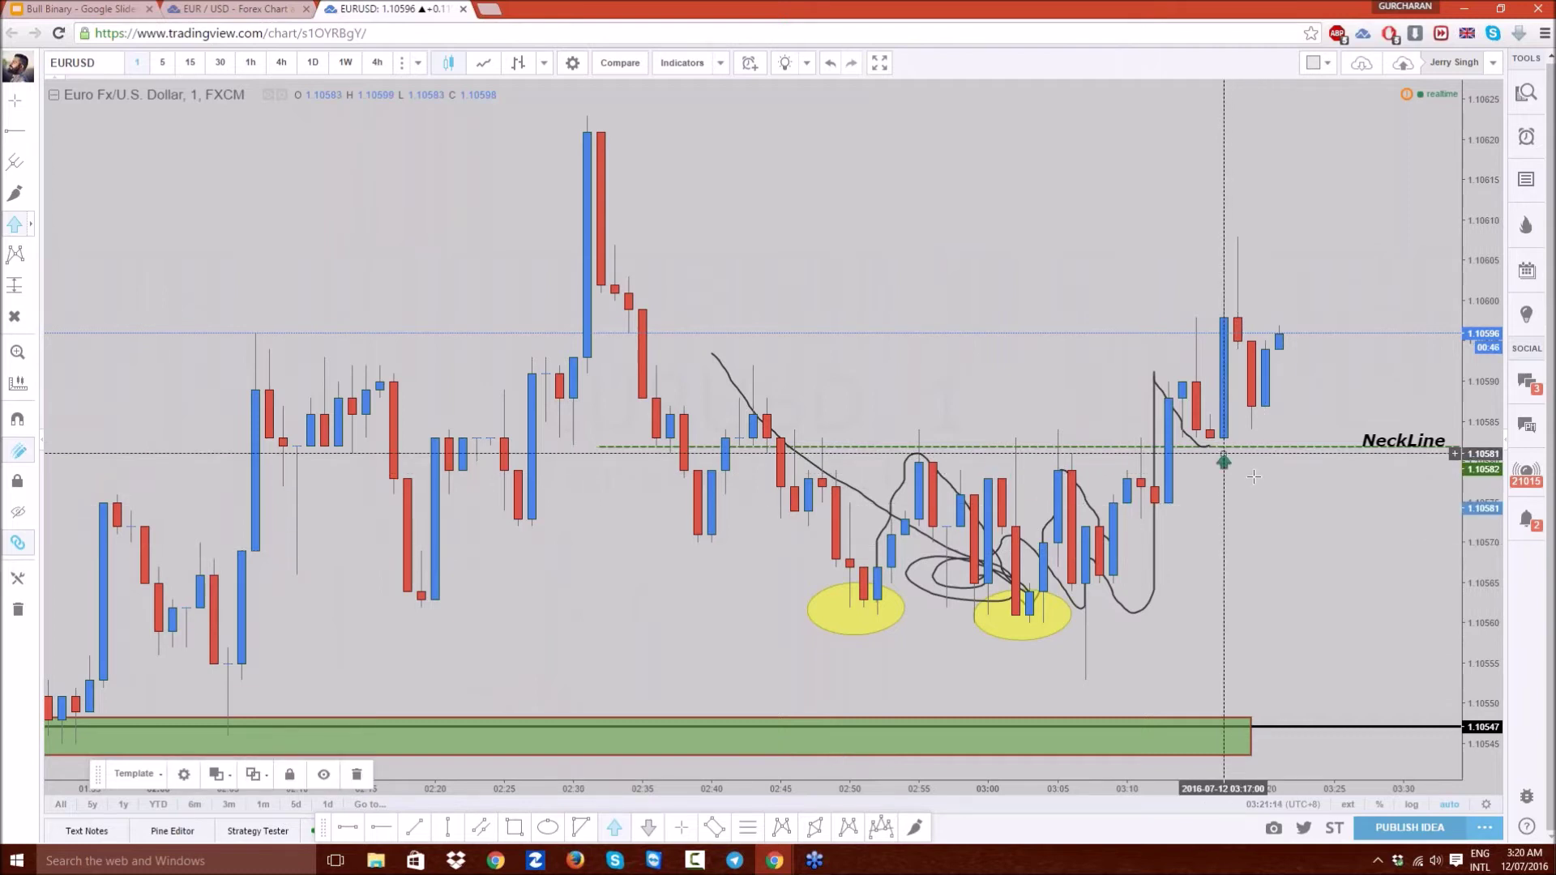
{"action": "left_click", "coordinate": [1289, 517]}
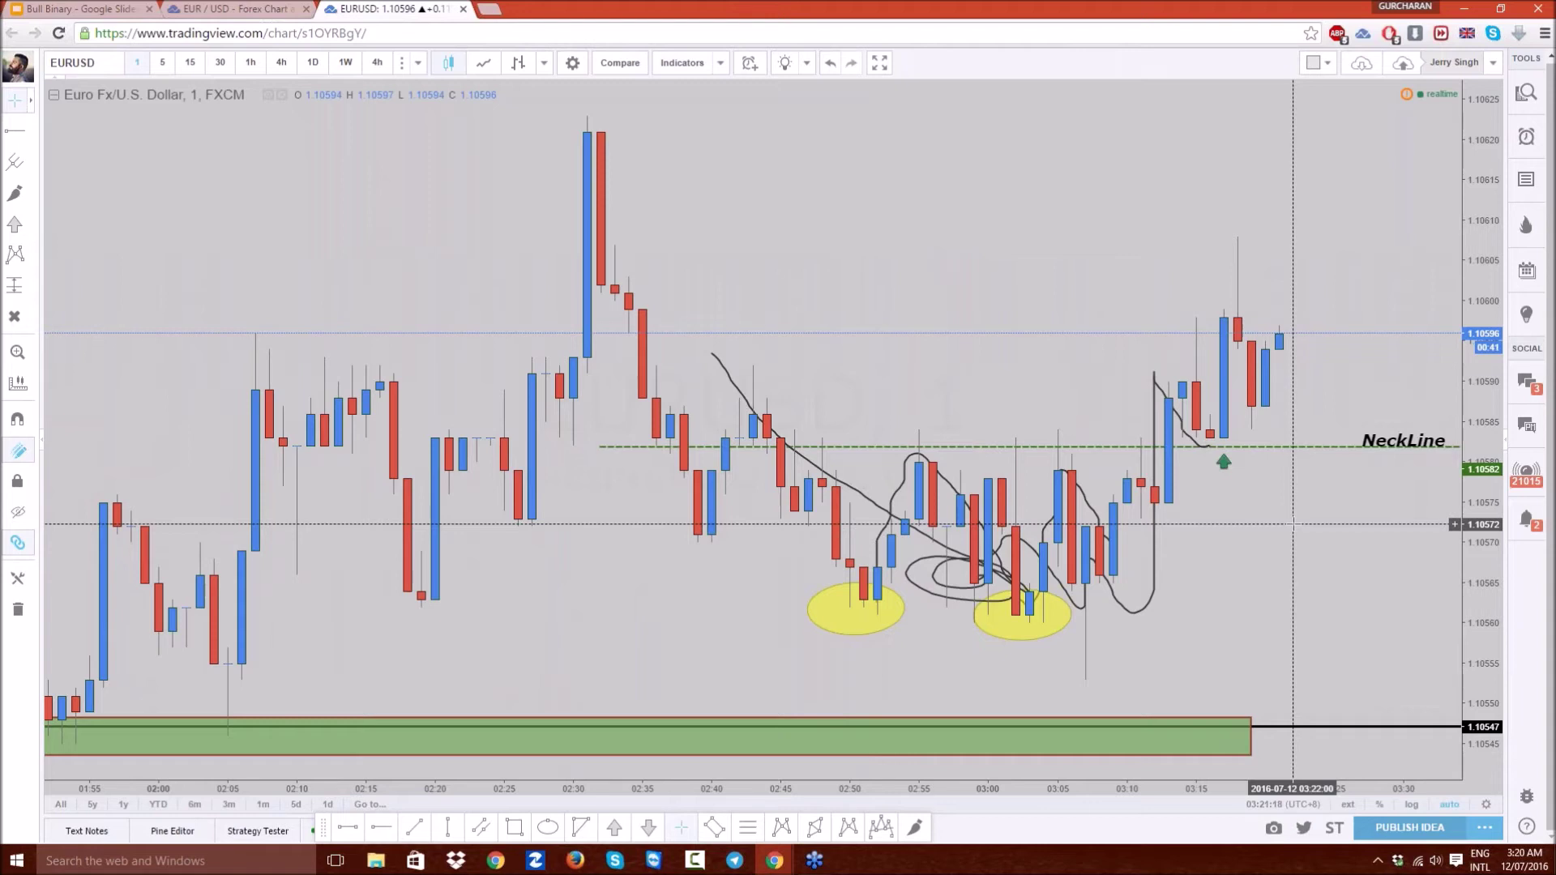
- Draw a black horizontal line across the highest swing high at 1.10620
{"action": "scroll", "coordinate": [1293, 524], "scroll_direction": "down", "scroll_amount": 1}
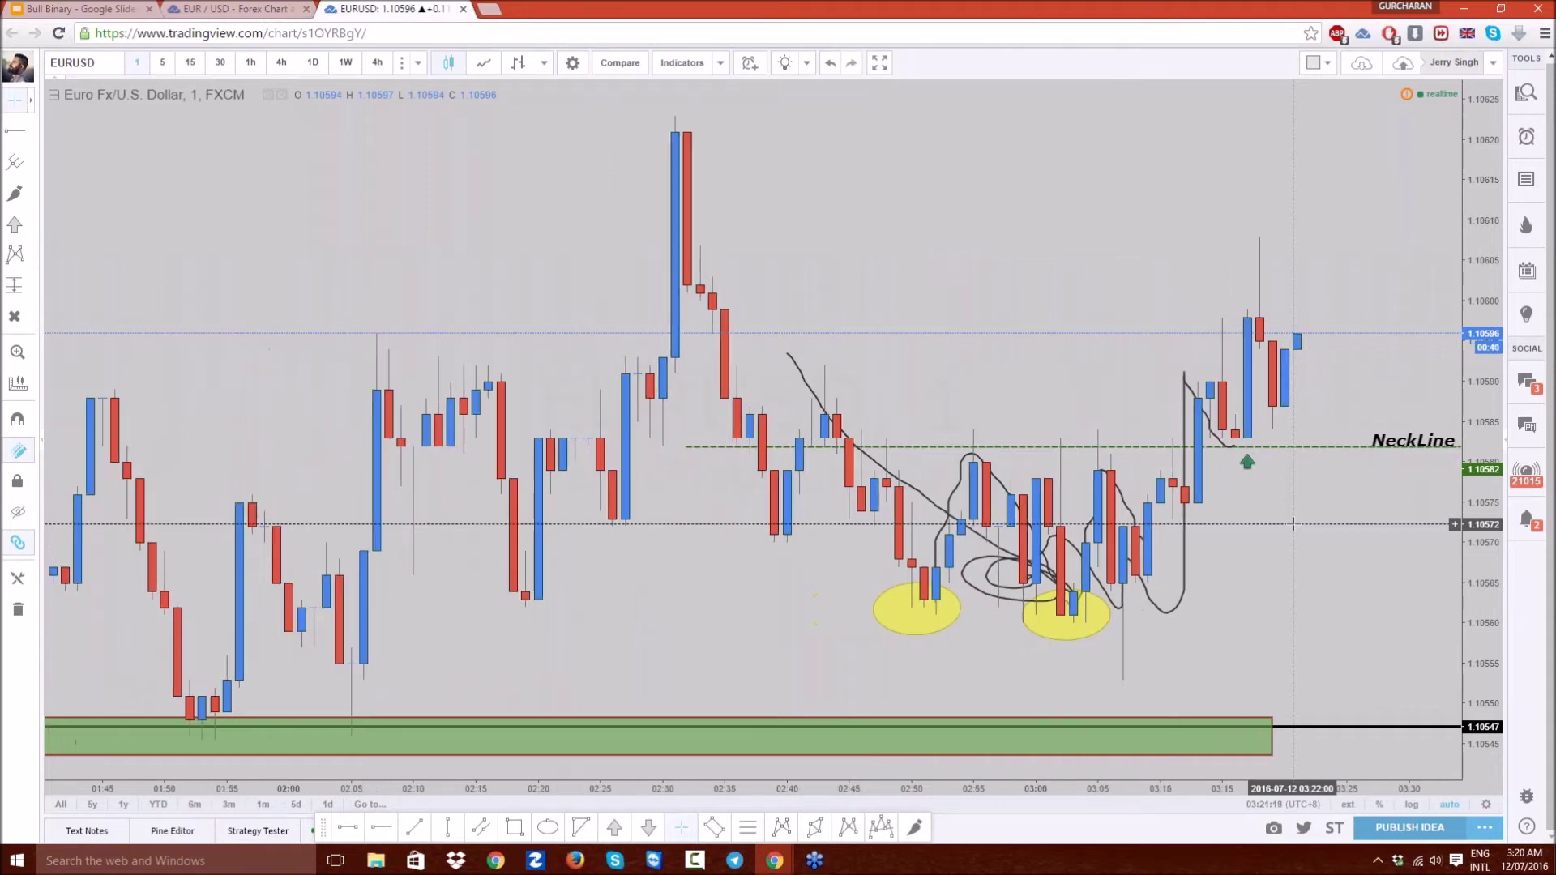
{"action": "scroll", "coordinate": [1294, 525], "scroll_direction": "down", "scroll_amount": 2}
{"action": "left_click_drag", "start_coordinate": [1000, 410], "coordinate": [699, 431]}
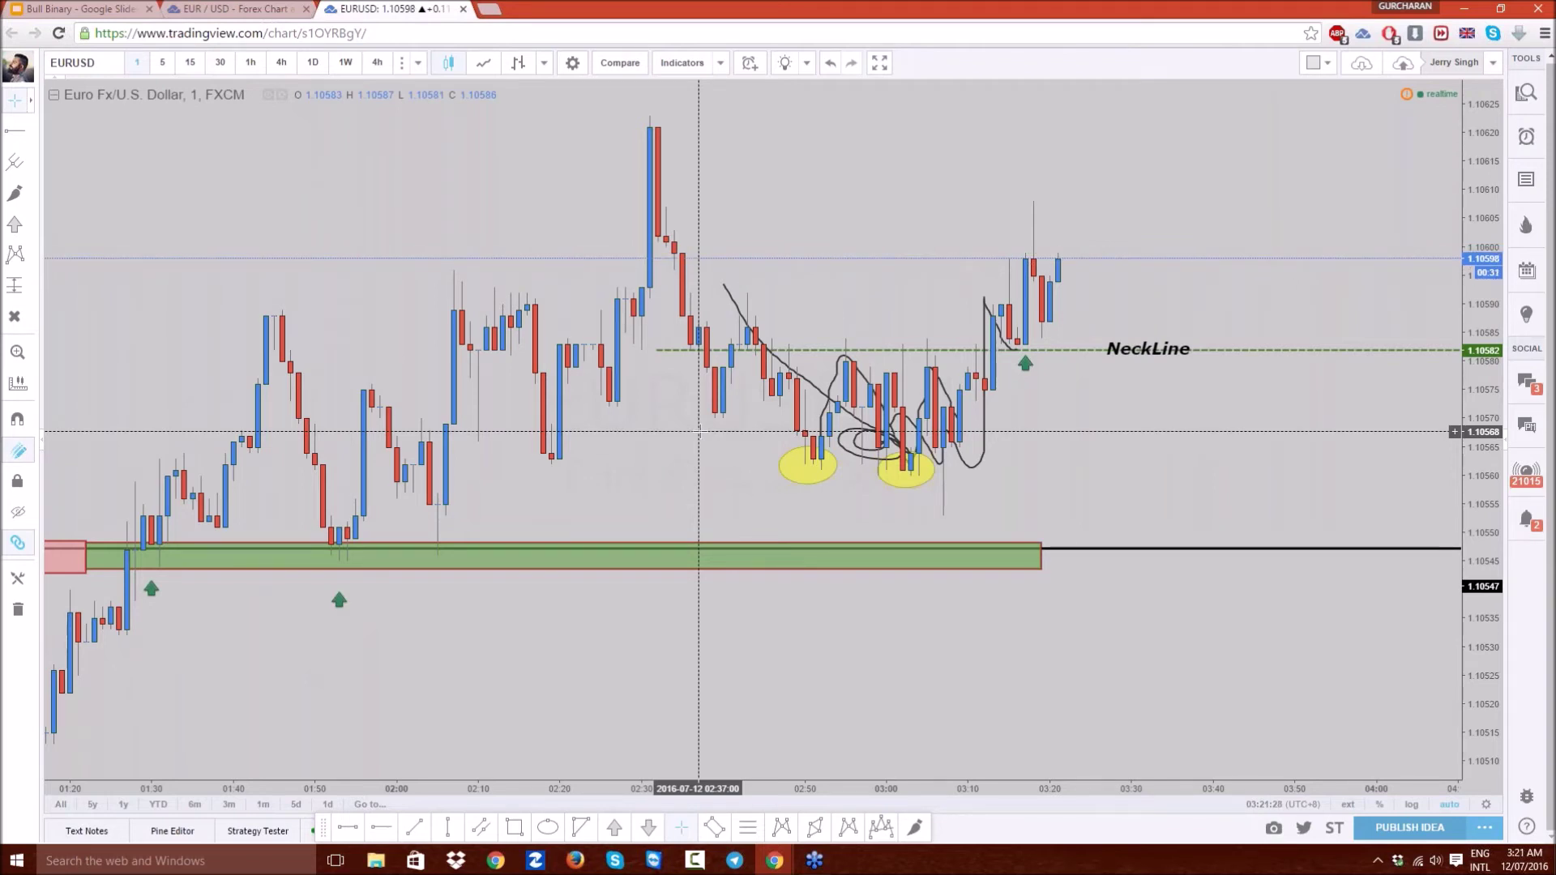
{"action": "scroll", "coordinate": [666, 396], "scroll_direction": "down", "scroll_amount": 3}
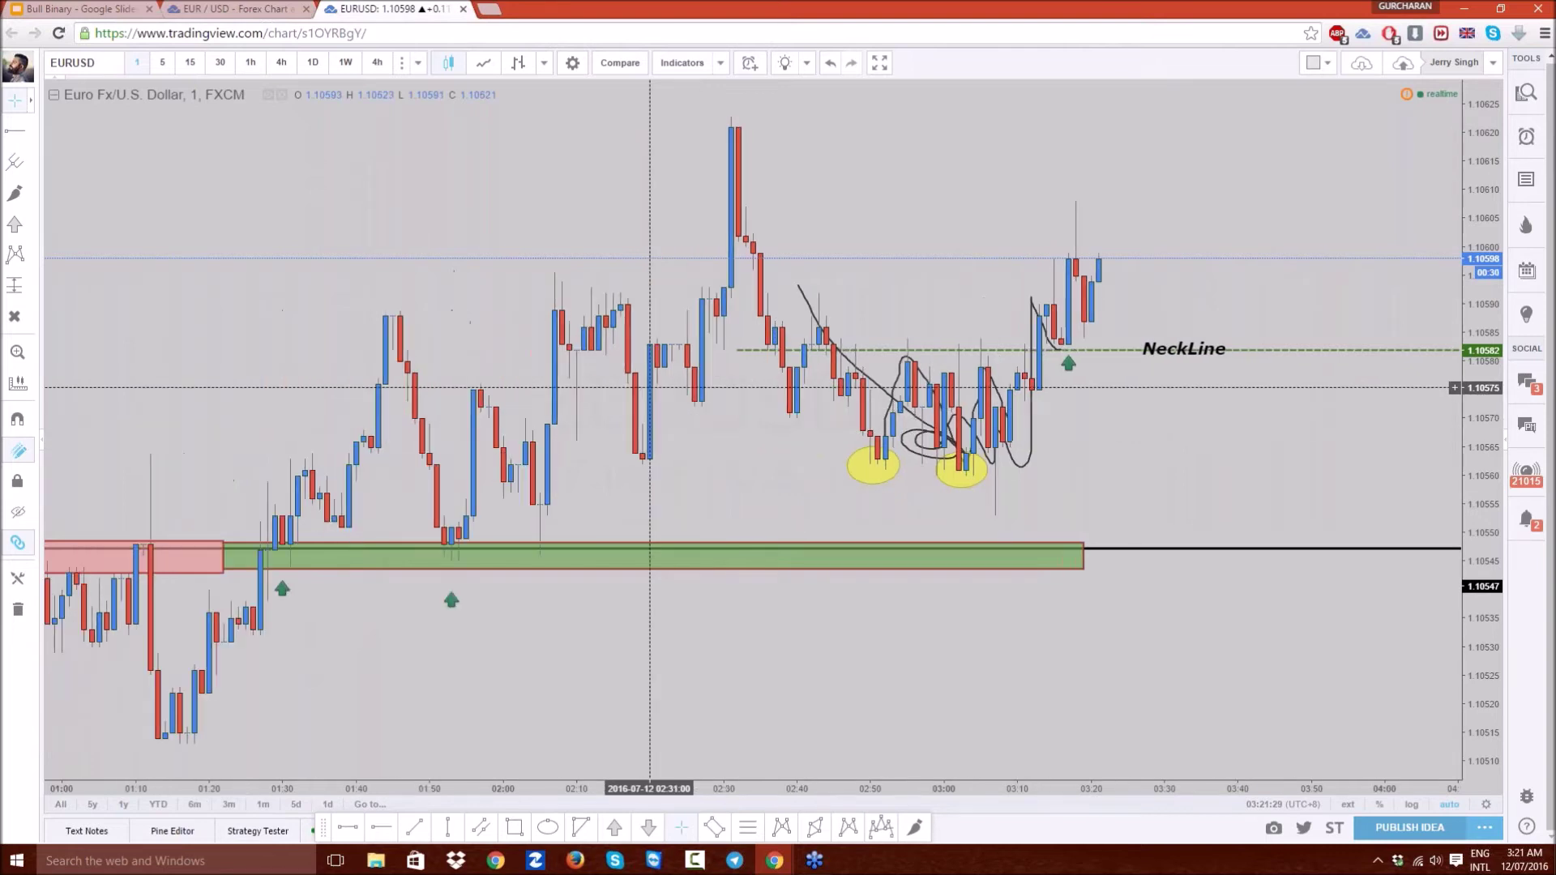
{"action": "scroll", "coordinate": [672, 248], "scroll_direction": "down", "scroll_amount": 3}
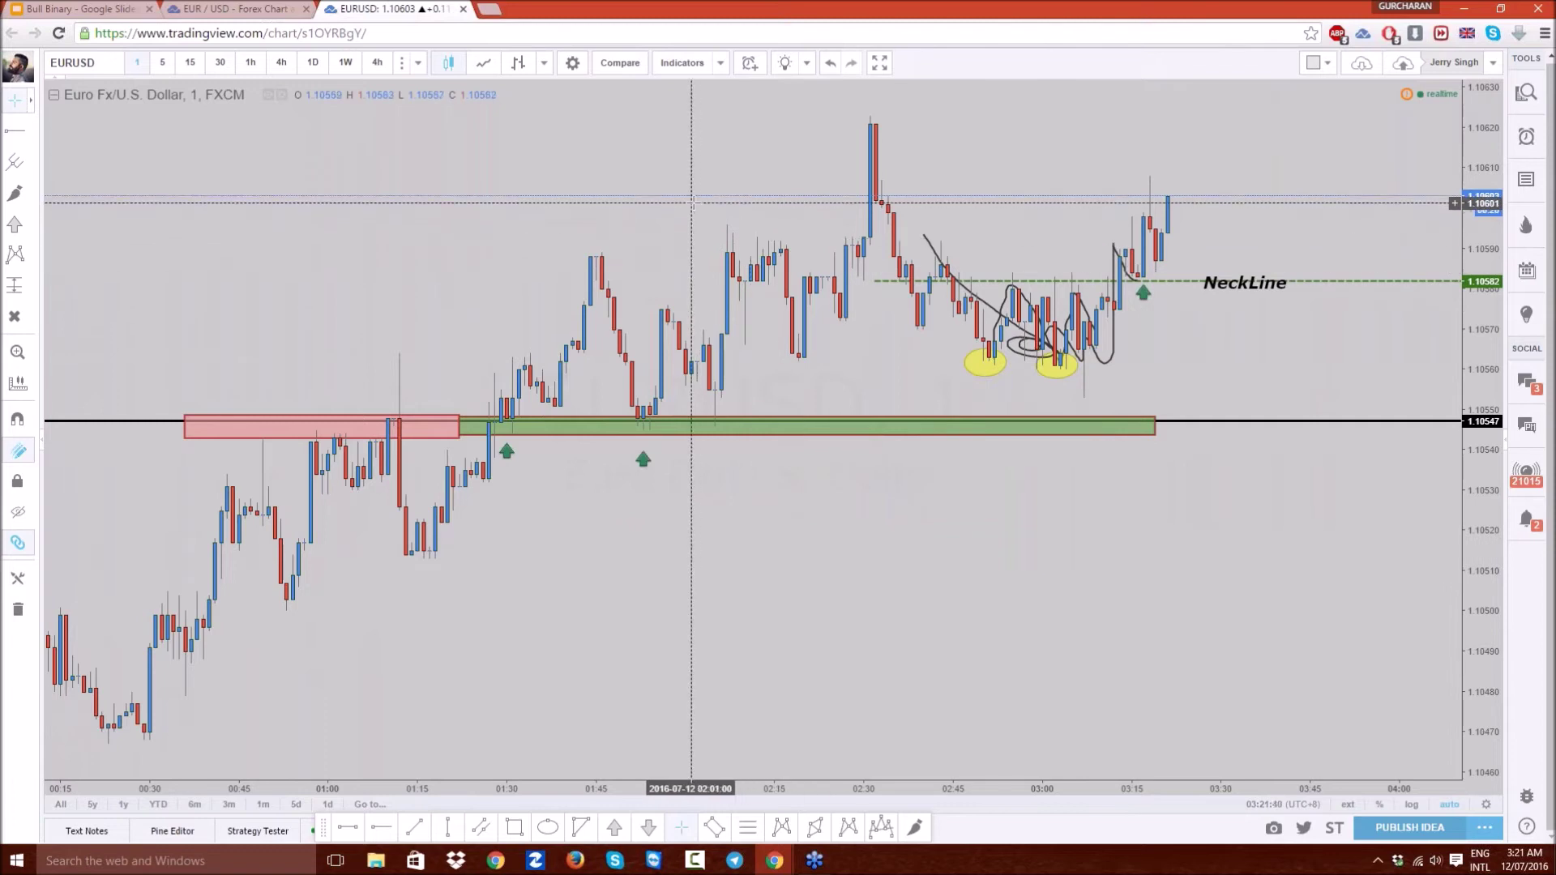
{"action": "left_click", "coordinate": [347, 827]}
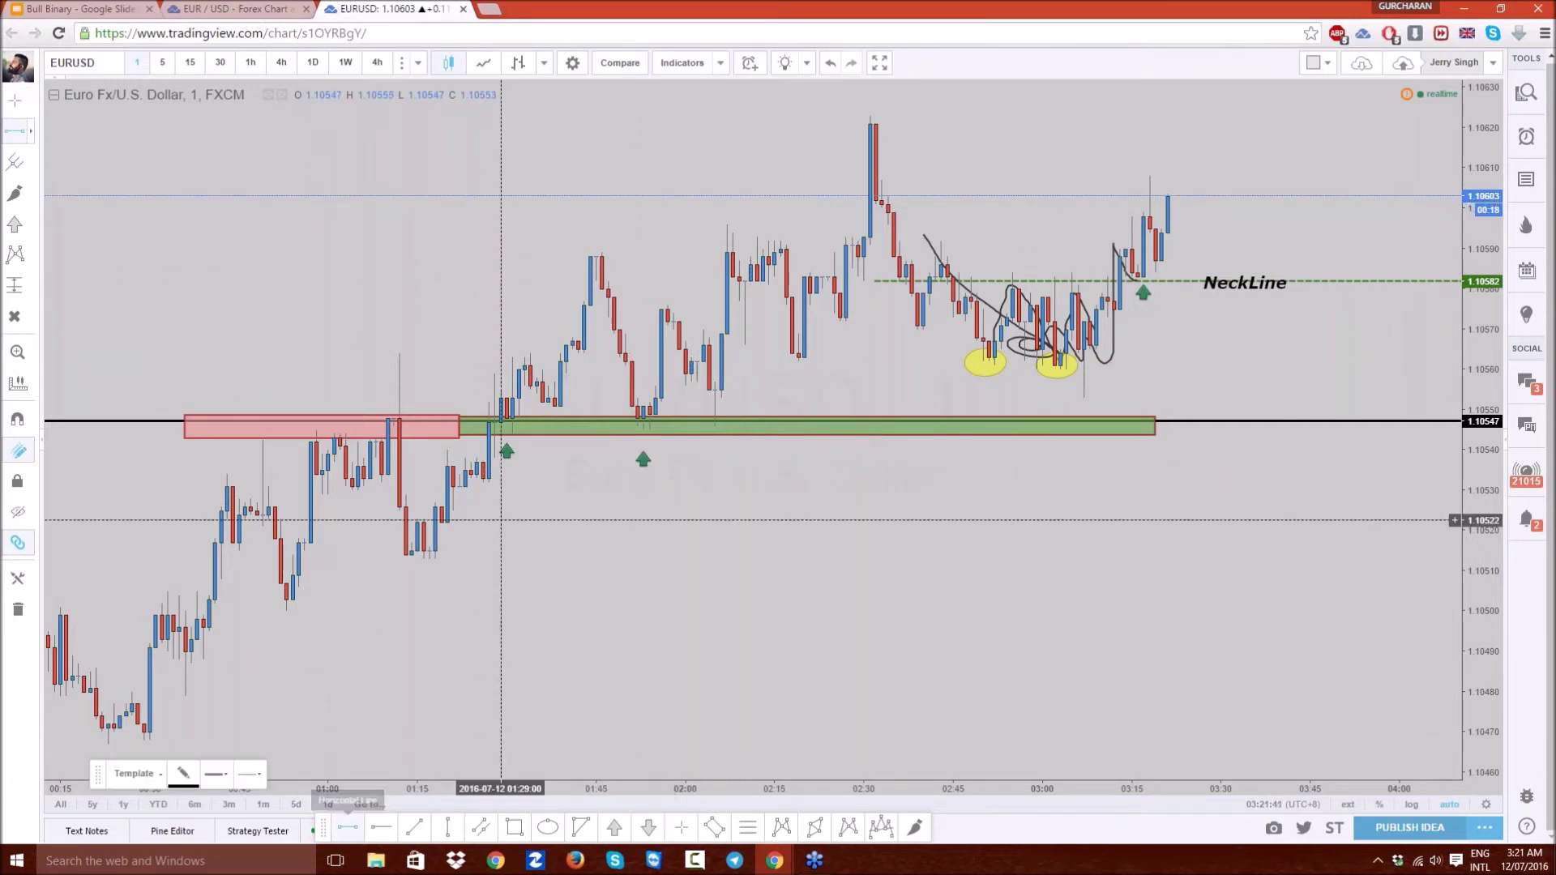
{"action": "scroll", "coordinate": [625, 337], "scroll_direction": "down", "scroll_amount": 2}
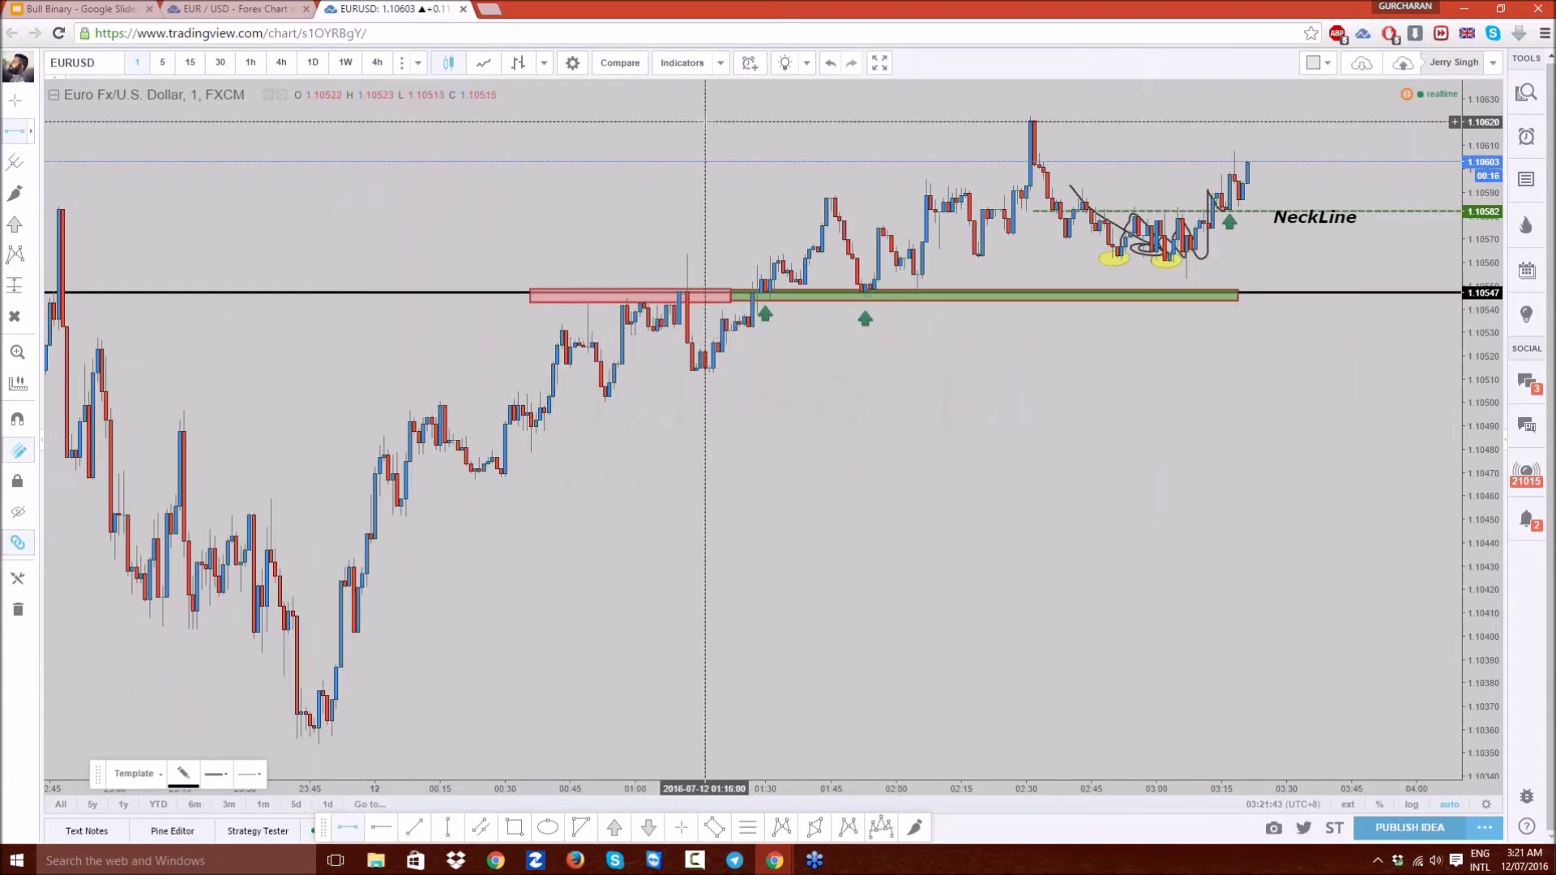
{"action": "left_click", "coordinate": [753, 121]}
{"action": "left_click", "coordinate": [945, 431]}
{"action": "scroll", "coordinate": [945, 431], "scroll_direction": "up", "scroll_amount": 3}
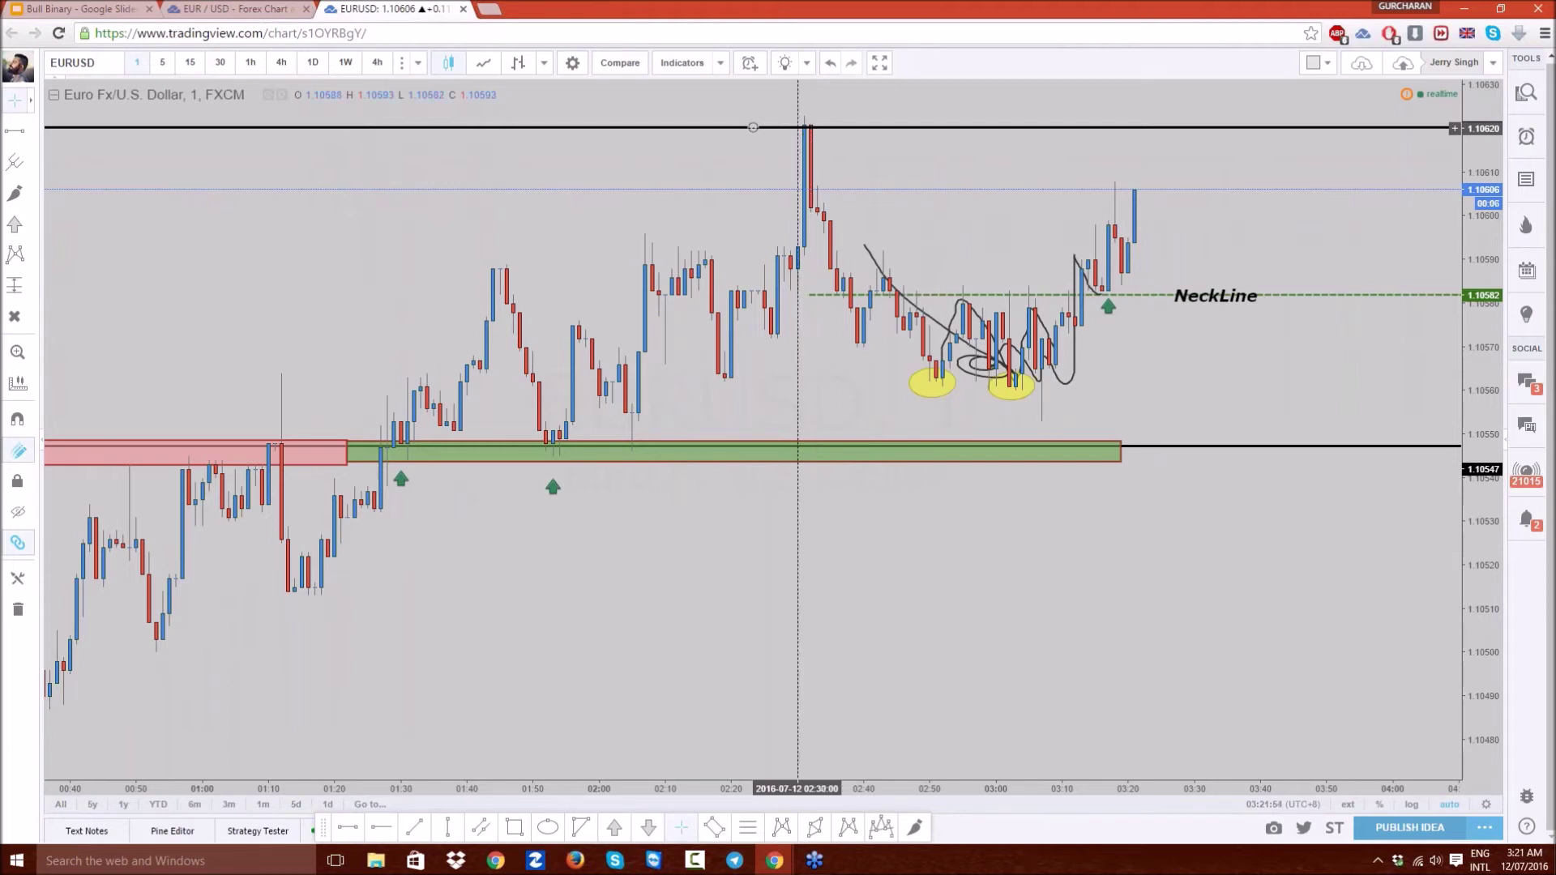
- Add the text label "Bar Counting Method" in the open area below the green zone, at about 02:39 near 1.10526
{"action": "left_click", "coordinate": [31, 196]}
{"action": "left_click", "coordinate": [30, 196]}
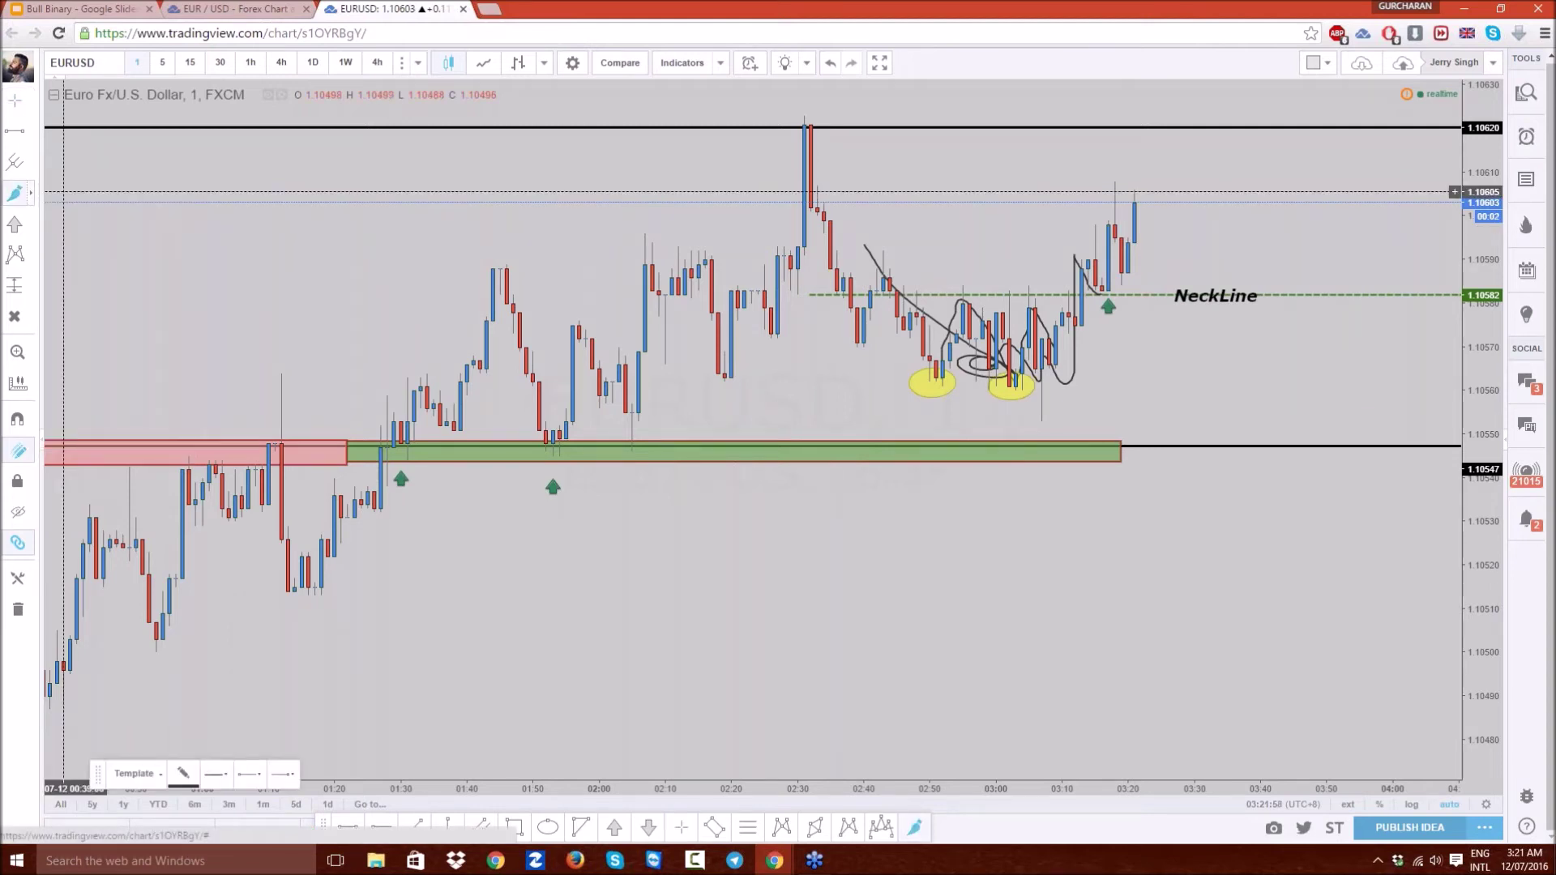
{"action": "left_click", "coordinate": [30, 224]}
{"action": "left_click", "coordinate": [83, 223]}
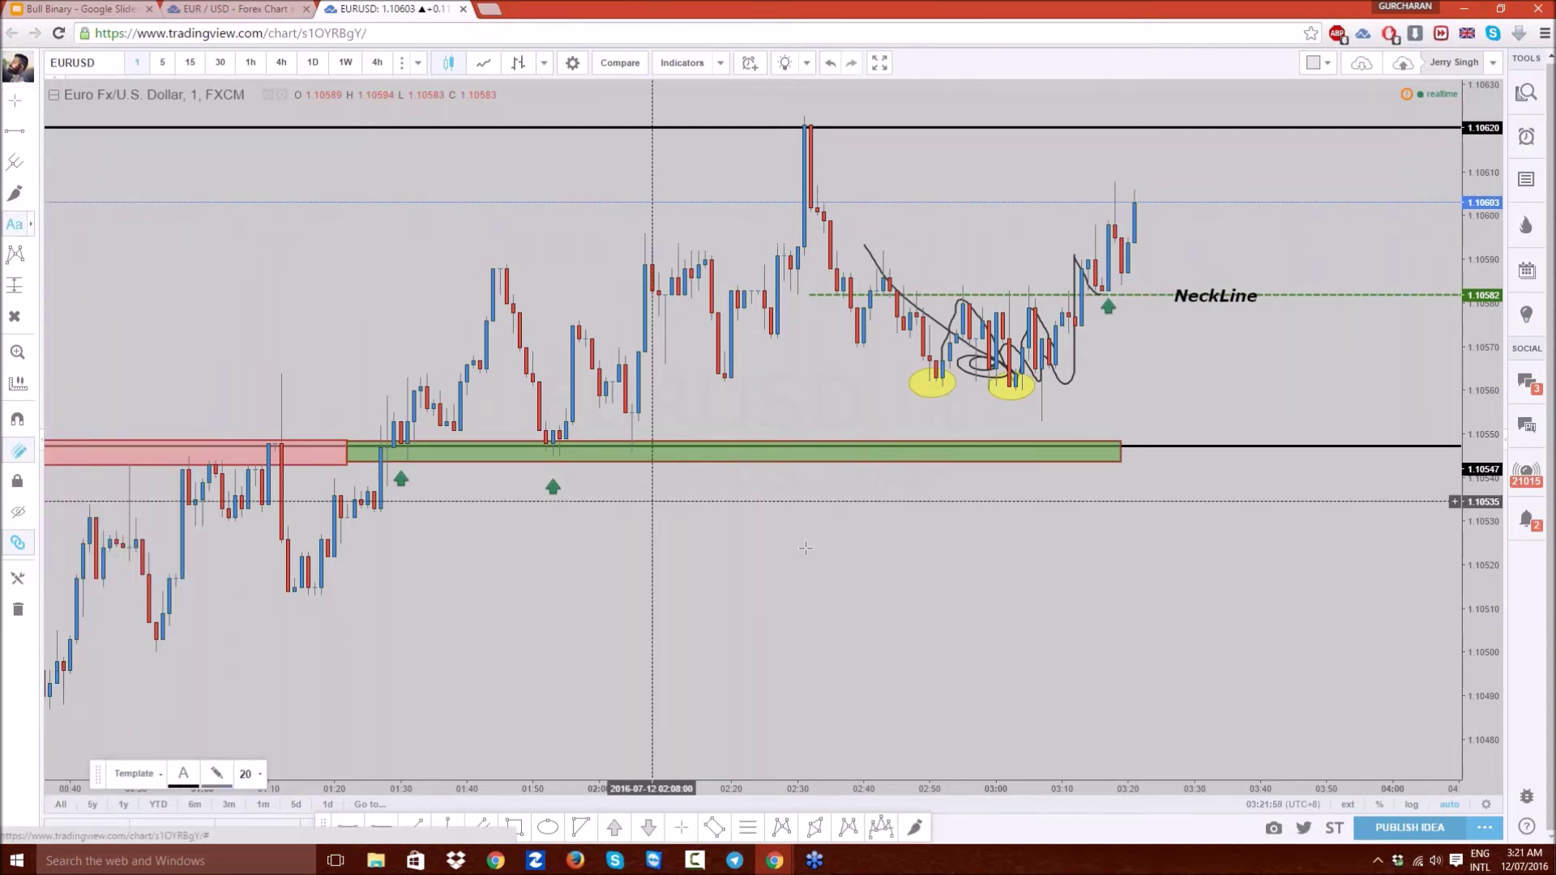
{"action": "left_click", "coordinate": [857, 539]}
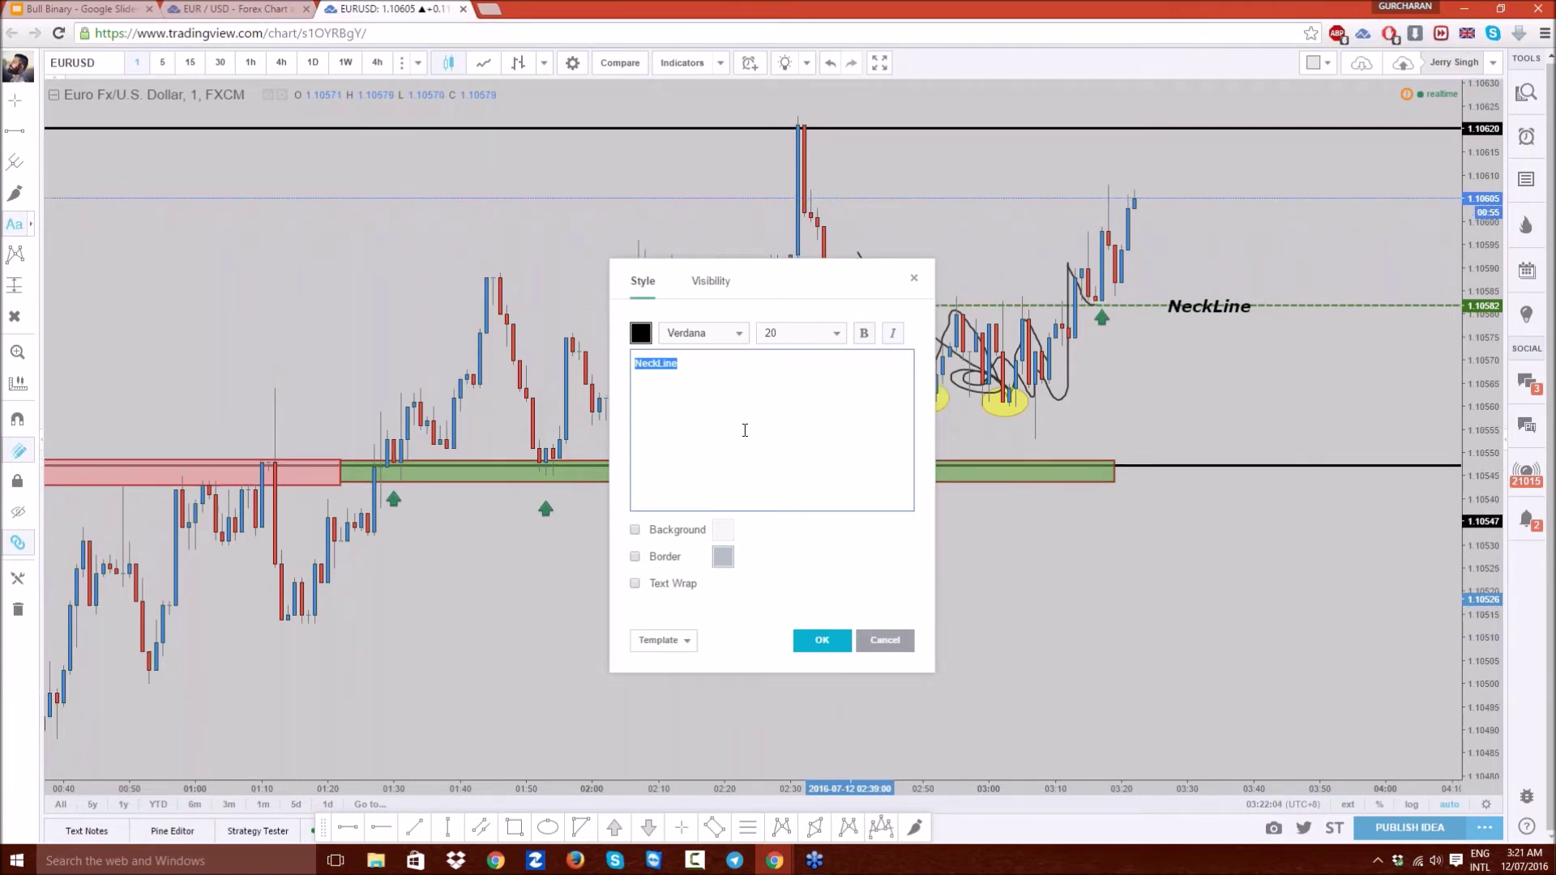
{"action": "type", "text": "Bar Counting Method"}
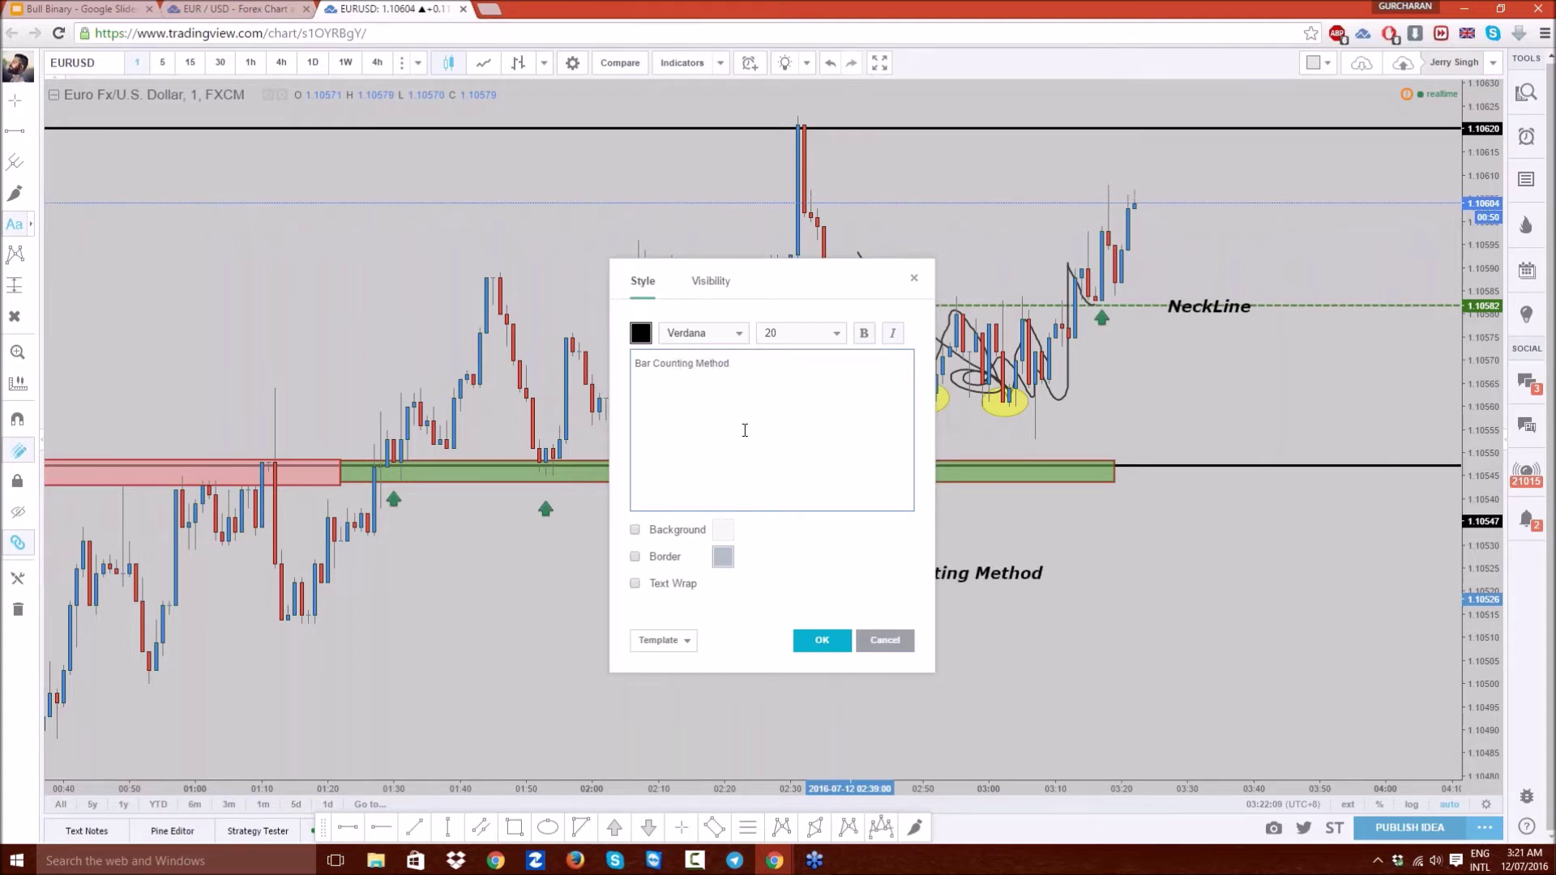
{"action": "left_click", "coordinate": [832, 643]}
{"action": "left_click", "coordinate": [1161, 561]}
{"action": "left_click", "coordinate": [823, 640]}
{"action": "right_click", "coordinate": [1127, 632]}
{"action": "key", "text": "Escape"}
{"action": "left_click", "coordinate": [1167, 573]}
{"action": "key", "text": "Delete"}
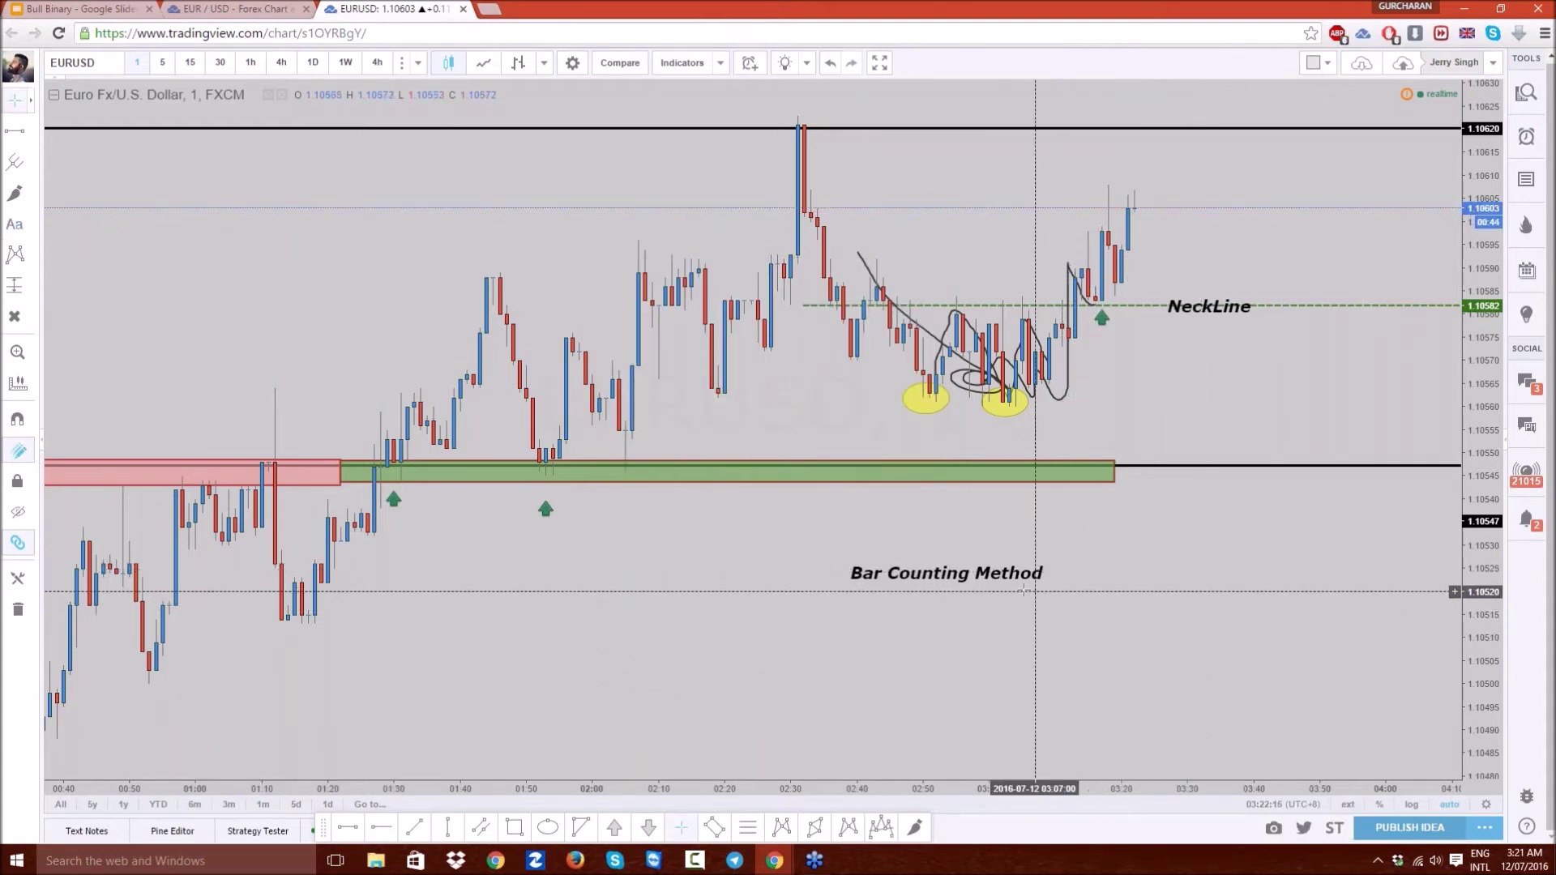
- Move the NeckLine label above the double bottom at about 02:48, and the Bar Counting Method label to just below the 1.10620 line at about 03:28
{"action": "left_click_drag", "start_coordinate": [1018, 573], "coordinate": [1329, 327]}
{"action": "left_click_drag", "start_coordinate": [1201, 309], "coordinate": [1228, 292]}
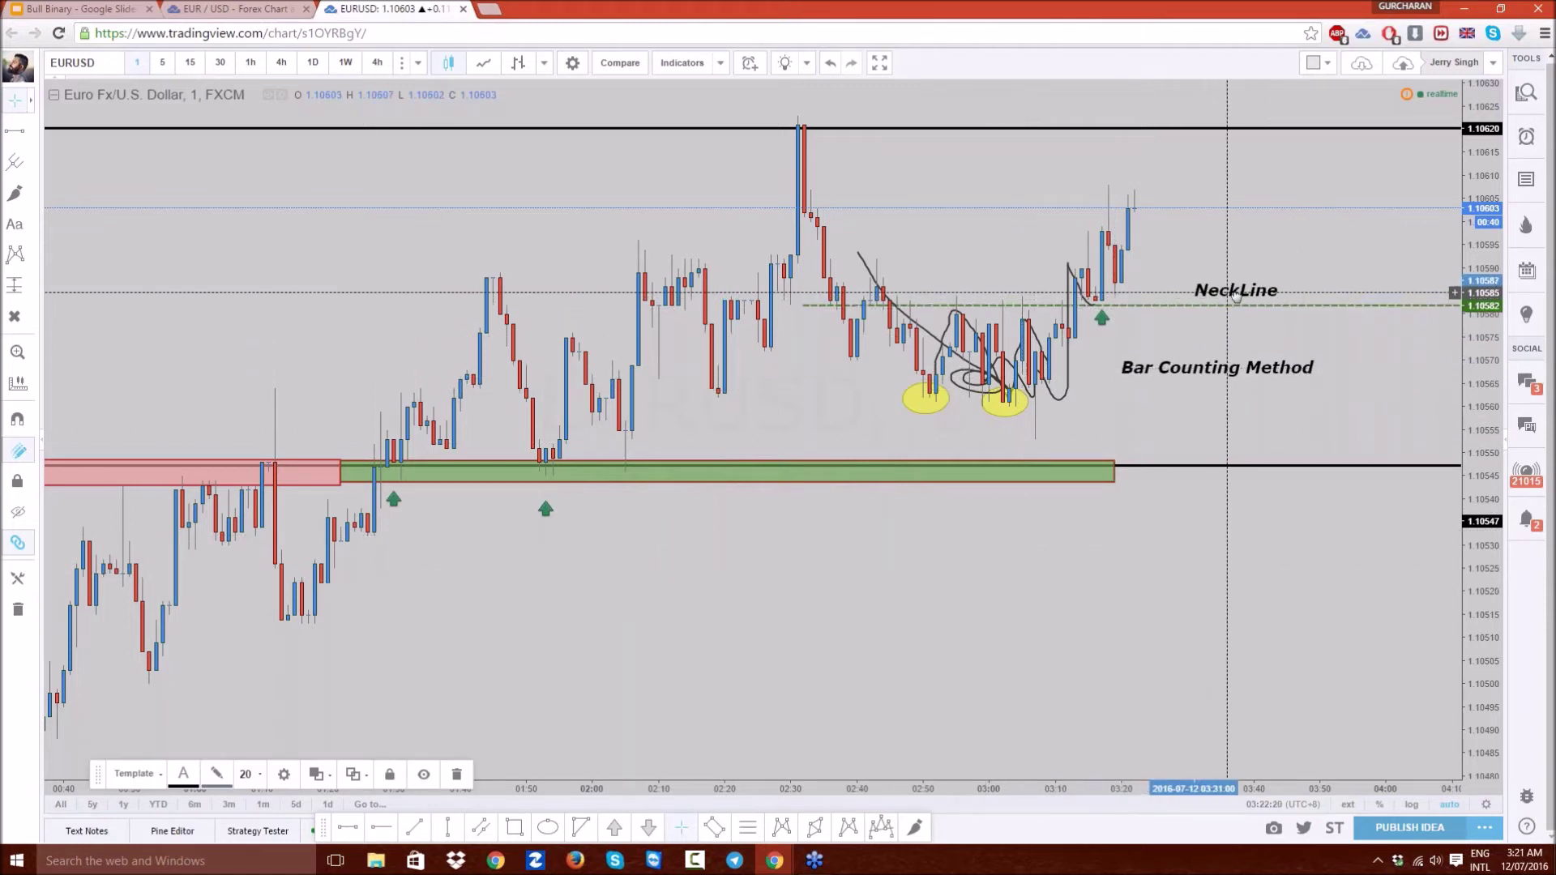
{"action": "left_click_drag", "start_coordinate": [1244, 375], "coordinate": [949, 293]}
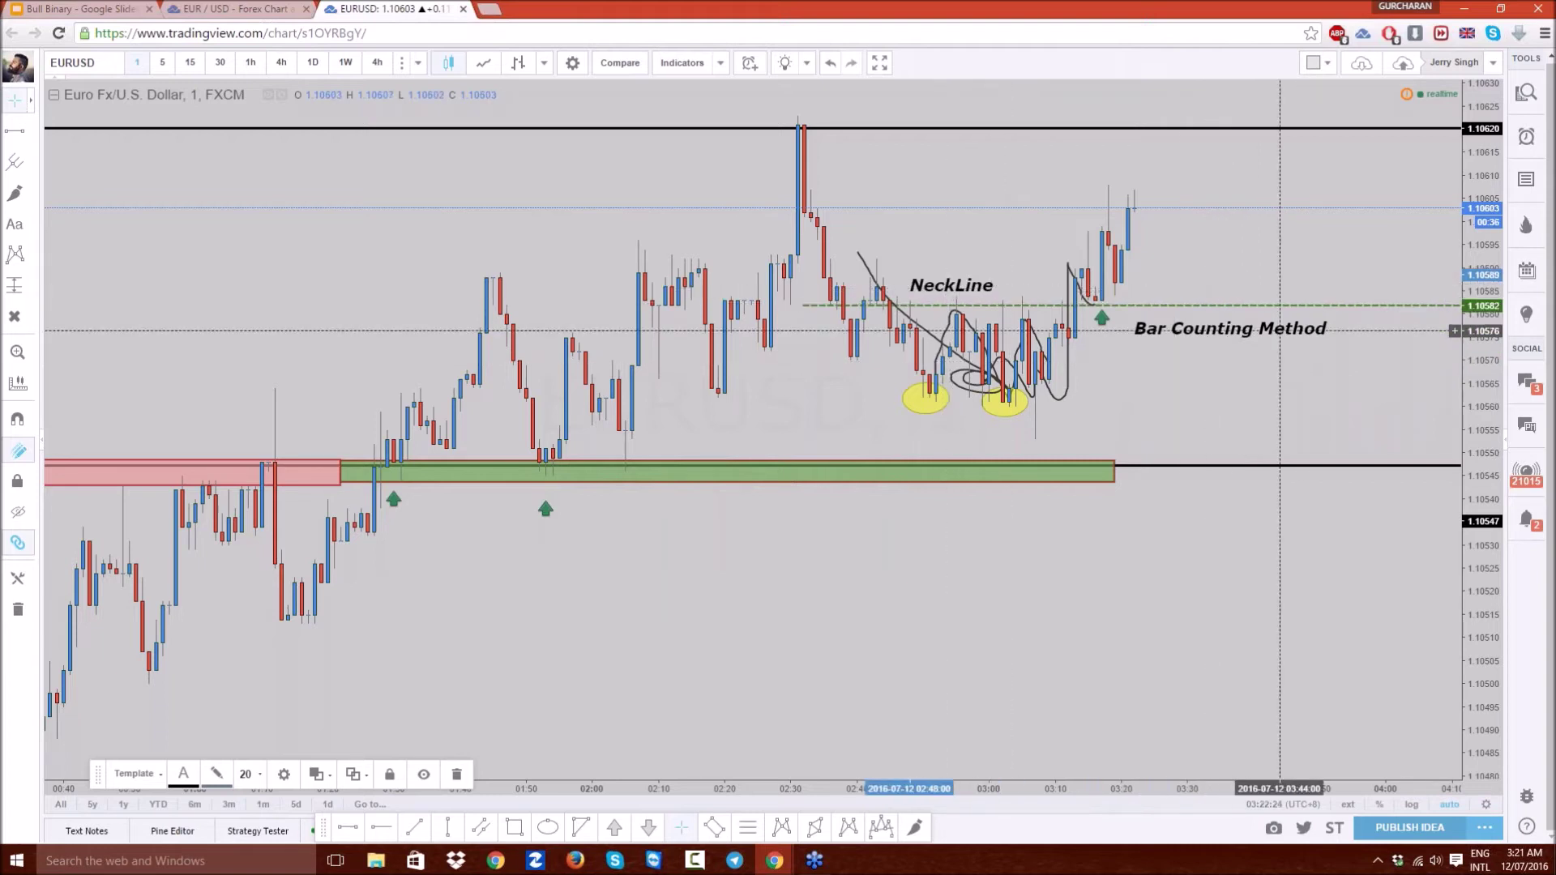
{"action": "left_click_drag", "start_coordinate": [1143, 328], "coordinate": [1182, 157]}
- Extend the green dashed neckline ray by moving its starting point back to about 01:23 at 1.10582
{"action": "left_click_drag", "start_coordinate": [1321, 244], "coordinate": [1103, 417]}
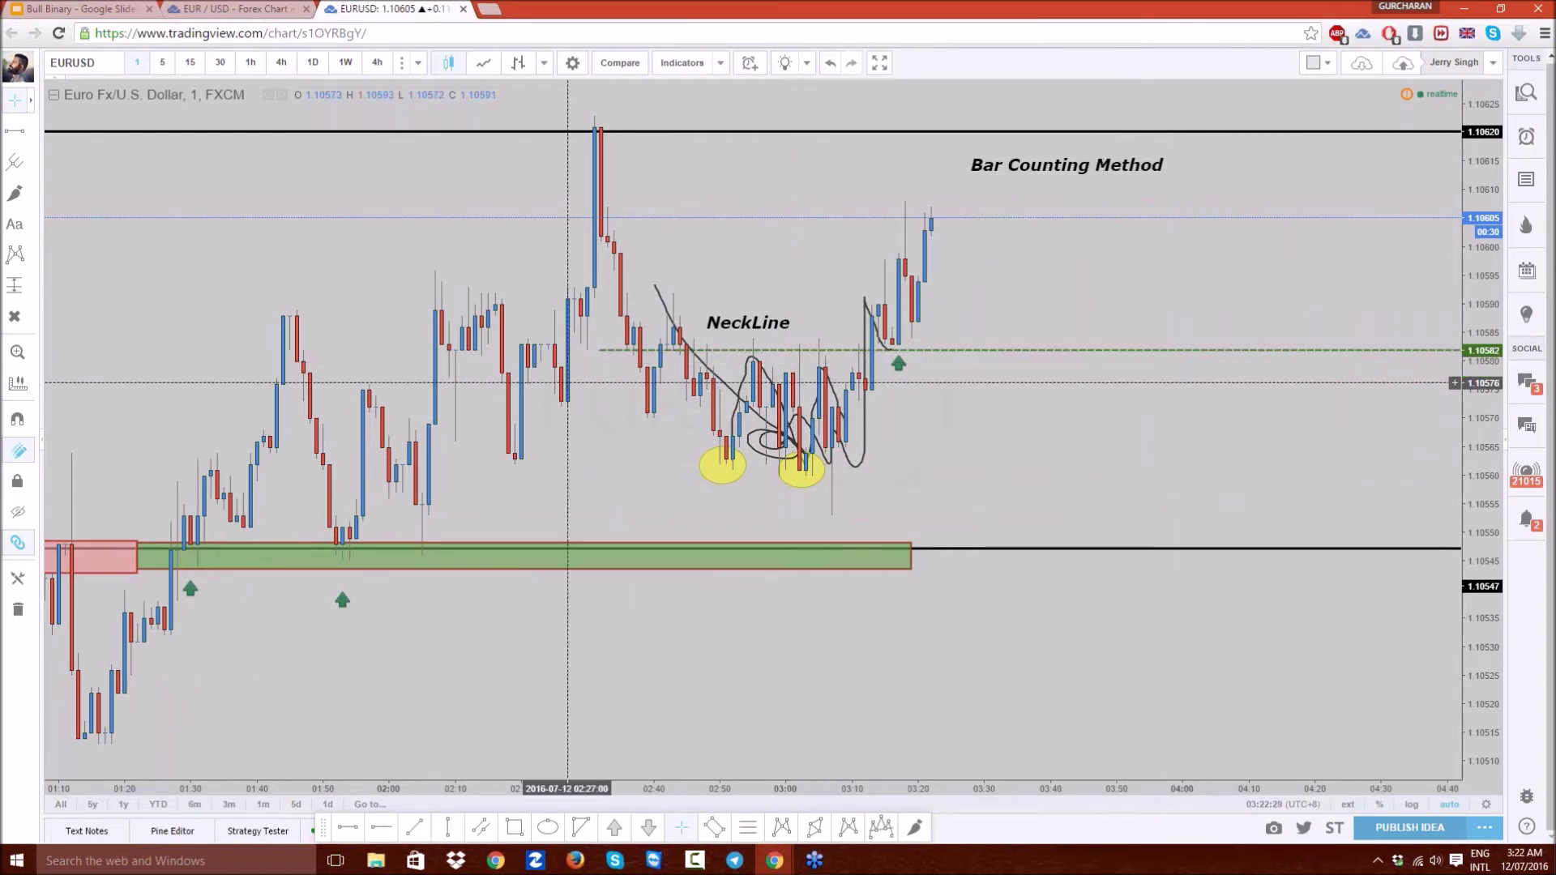
{"action": "left_click", "coordinate": [600, 350]}
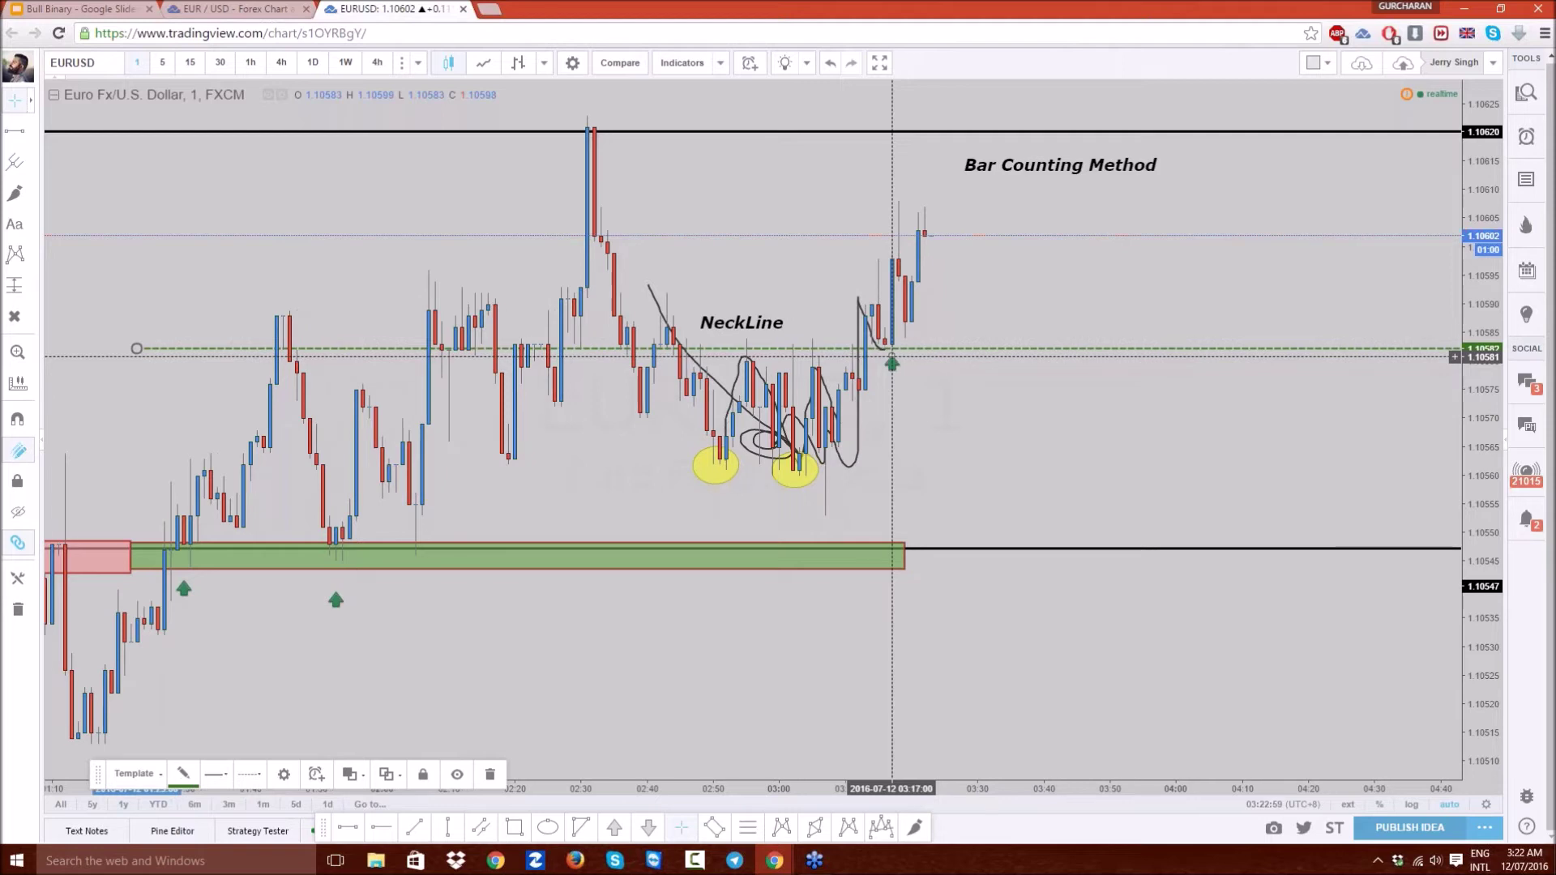
- Examine the candles from the double bottom through the neckline retest arrow to the latest price
{"action": "scroll", "coordinate": [942, 434], "scroll_direction": "up", "scroll_amount": 4}
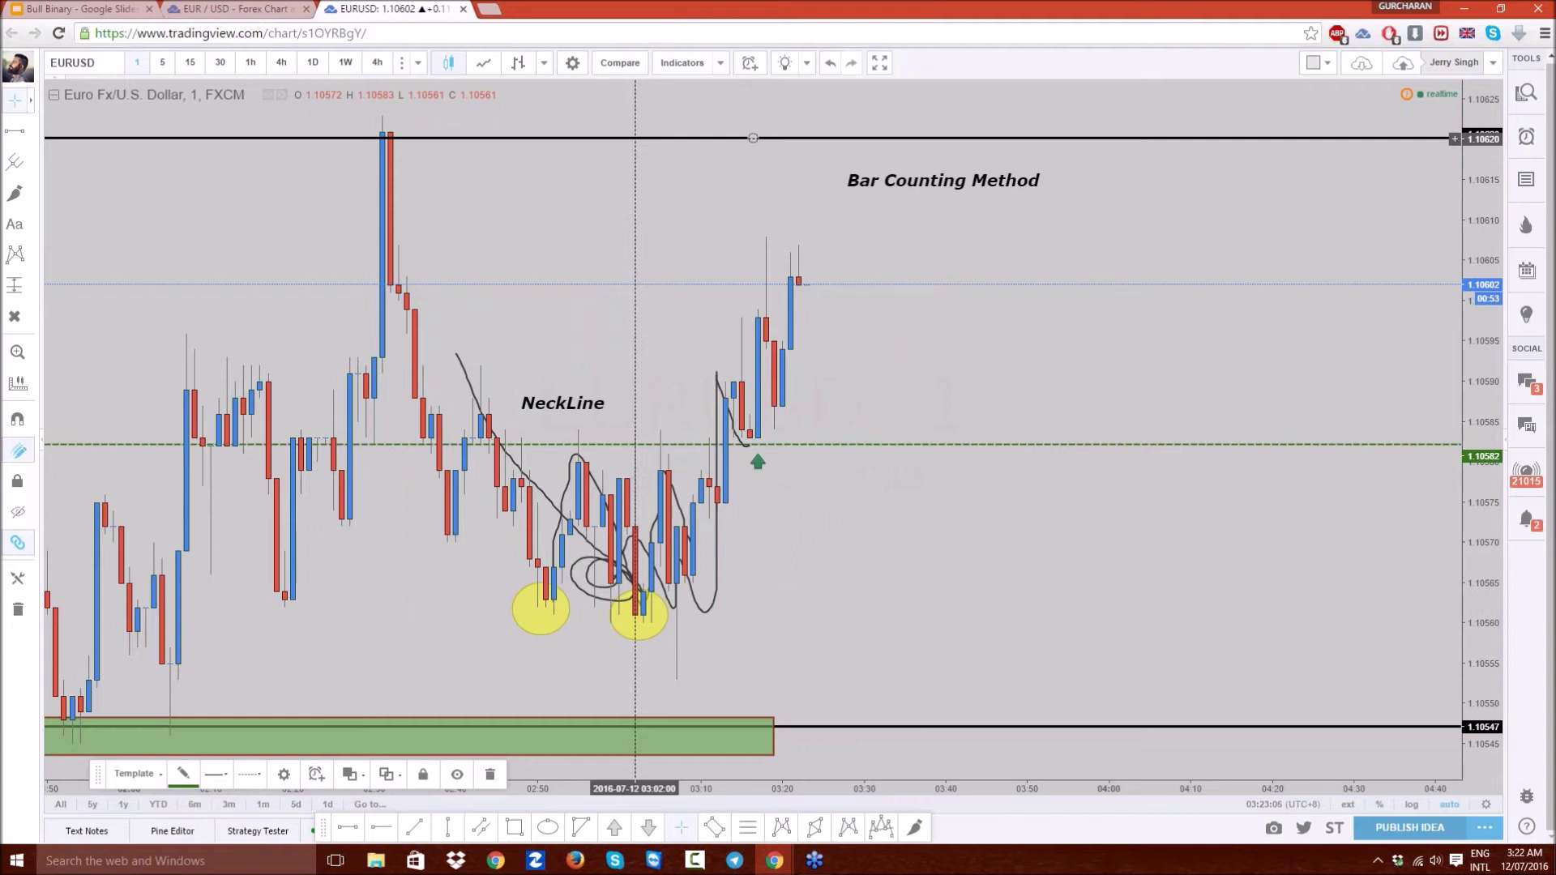
{"action": "left_click_drag", "start_coordinate": [945, 314], "coordinate": [1162, 324]}
{"action": "scroll", "coordinate": [1162, 323], "scroll_direction": "up", "scroll_amount": 3}
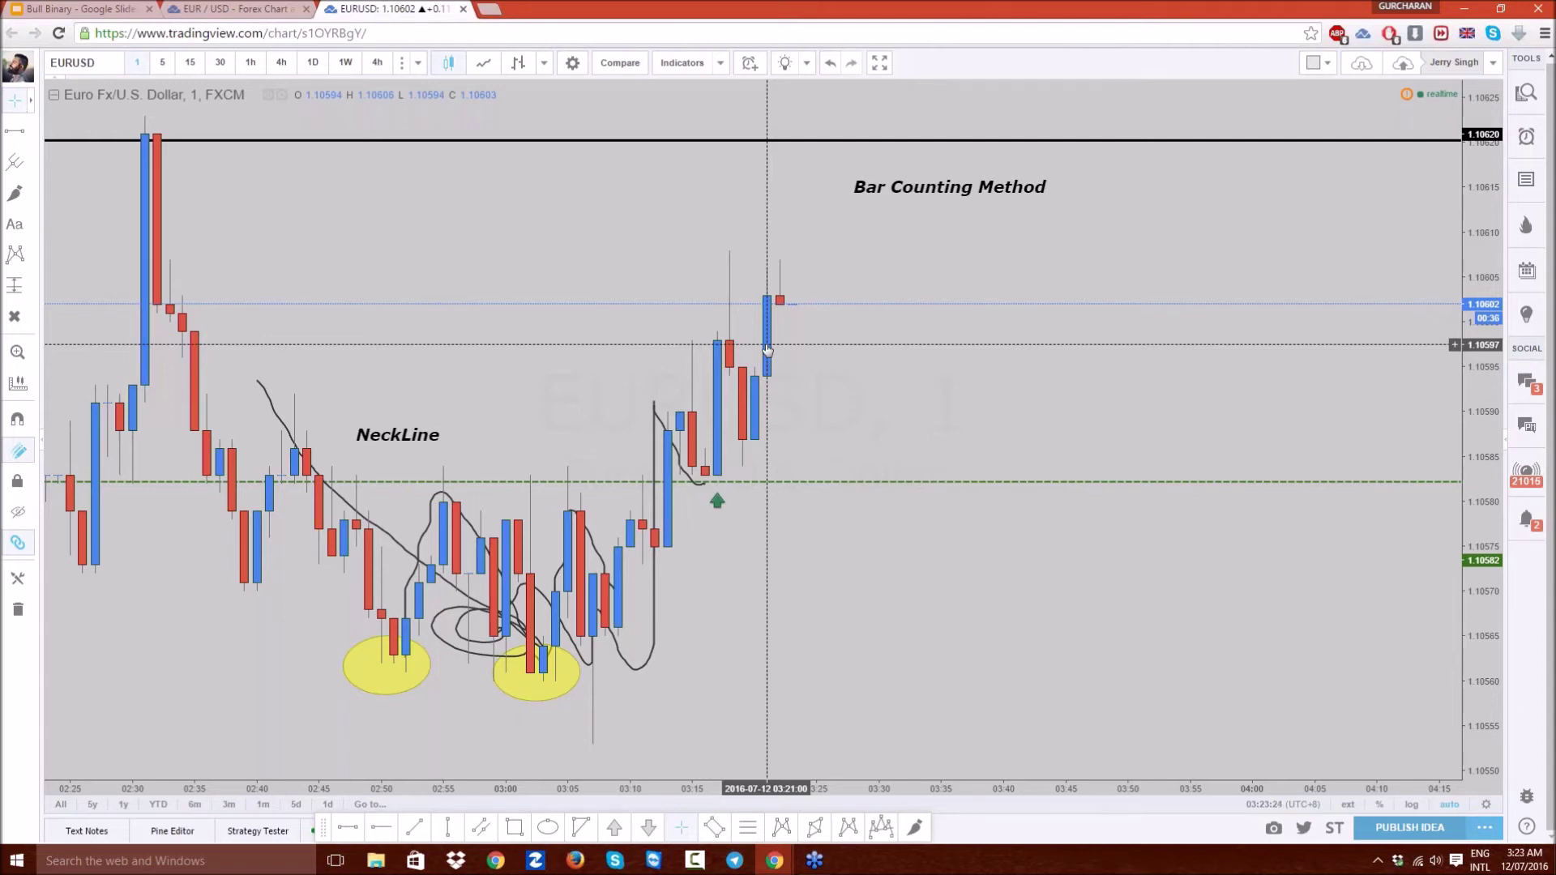
{"action": "scroll", "coordinate": [847, 371], "scroll_direction": "down", "scroll_amount": 3}
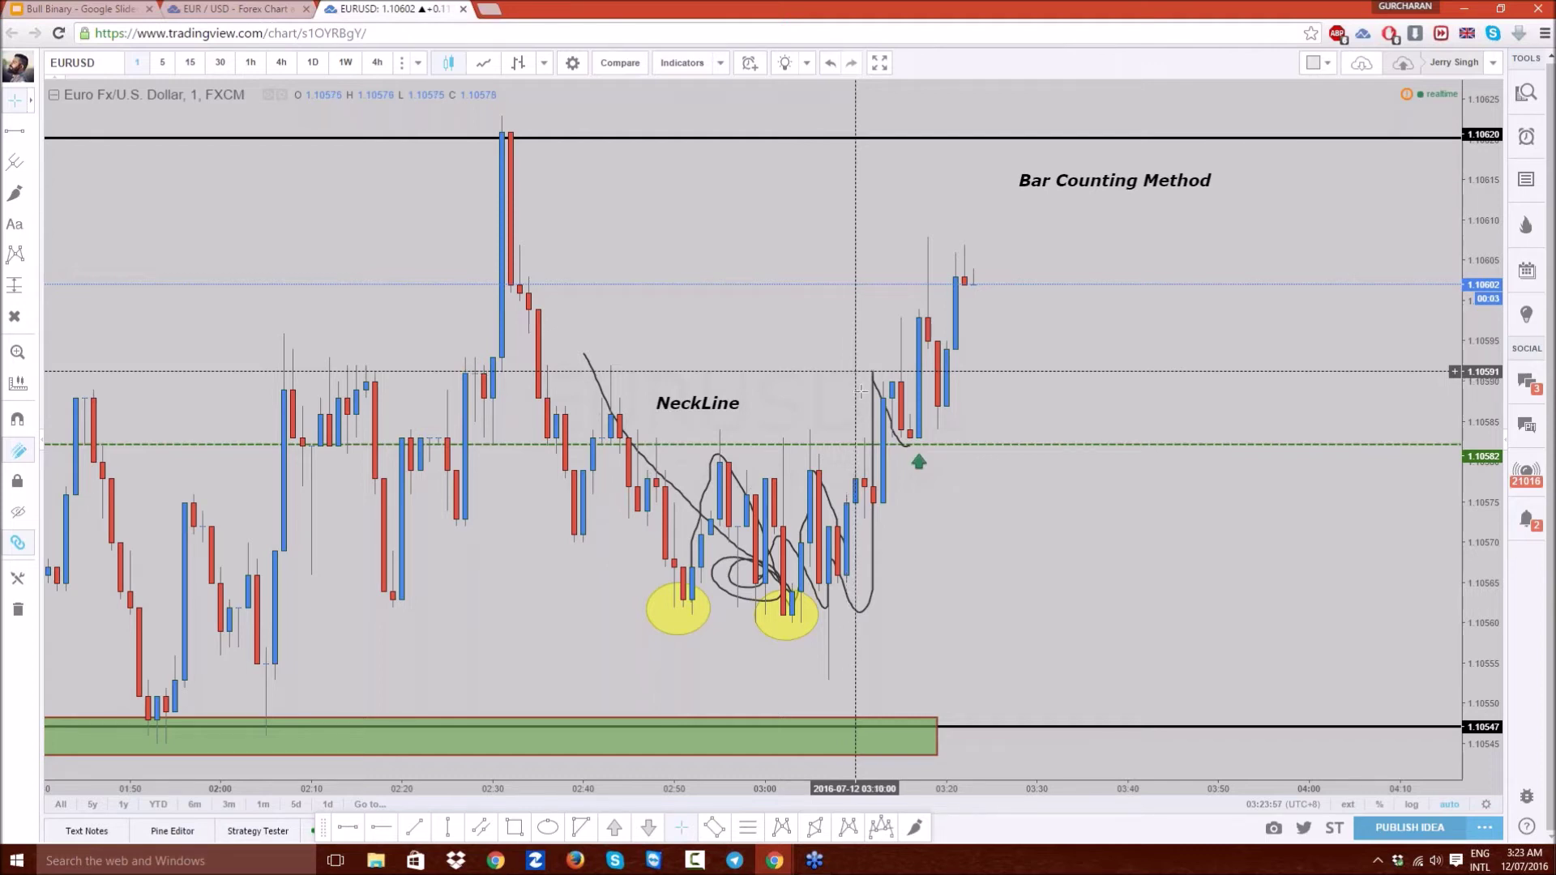
{"action": "scroll", "coordinate": [1094, 533], "scroll_direction": "down", "scroll_amount": 1}
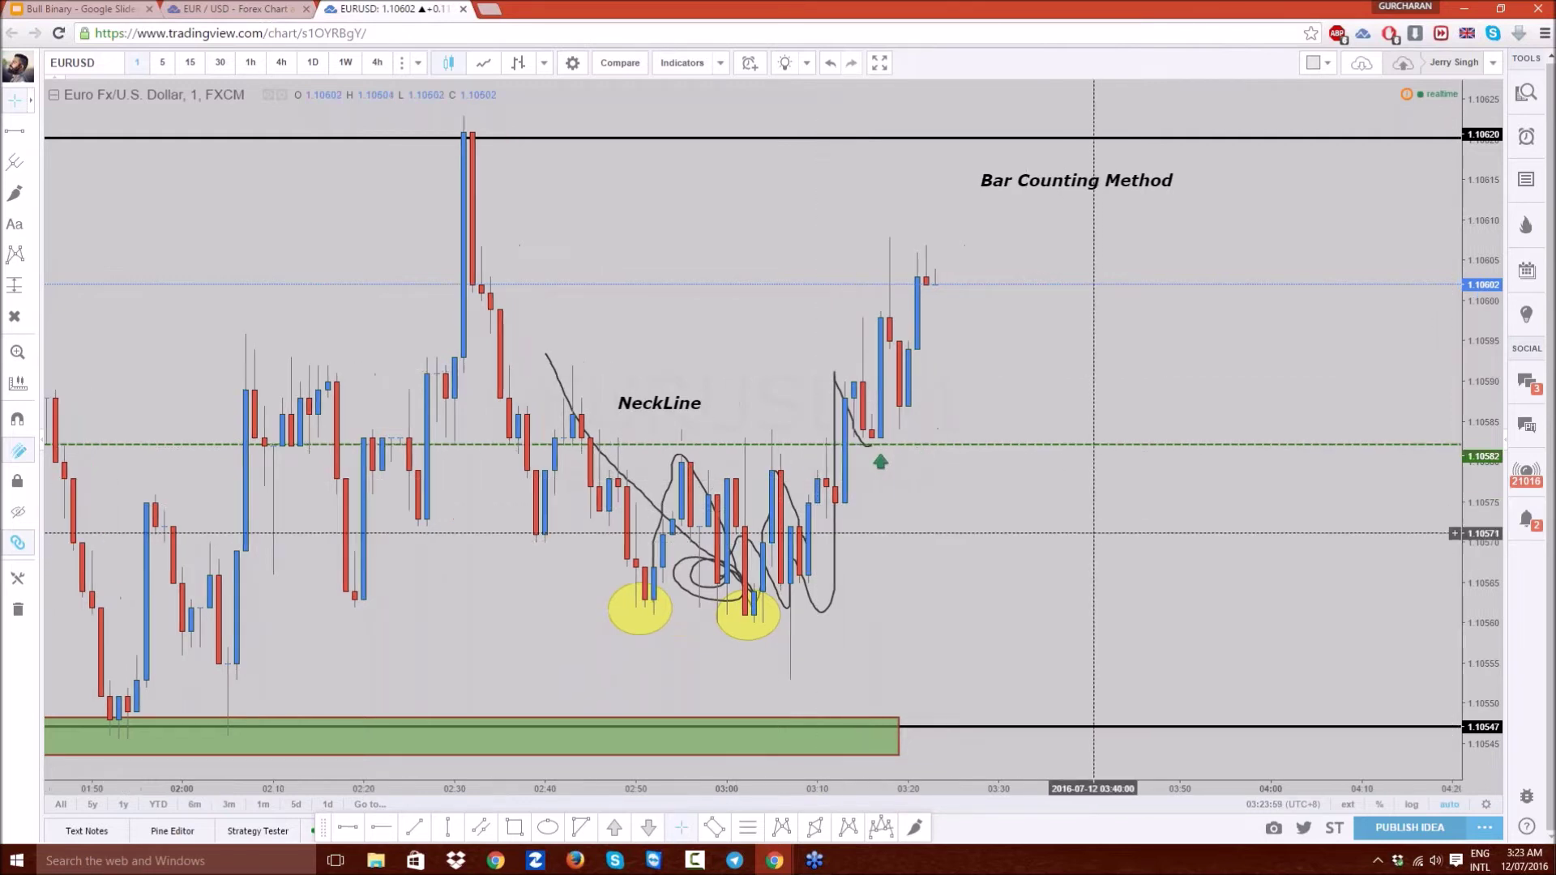
{"action": "scroll", "coordinate": [910, 518], "scroll_direction": "down", "scroll_amount": 5}
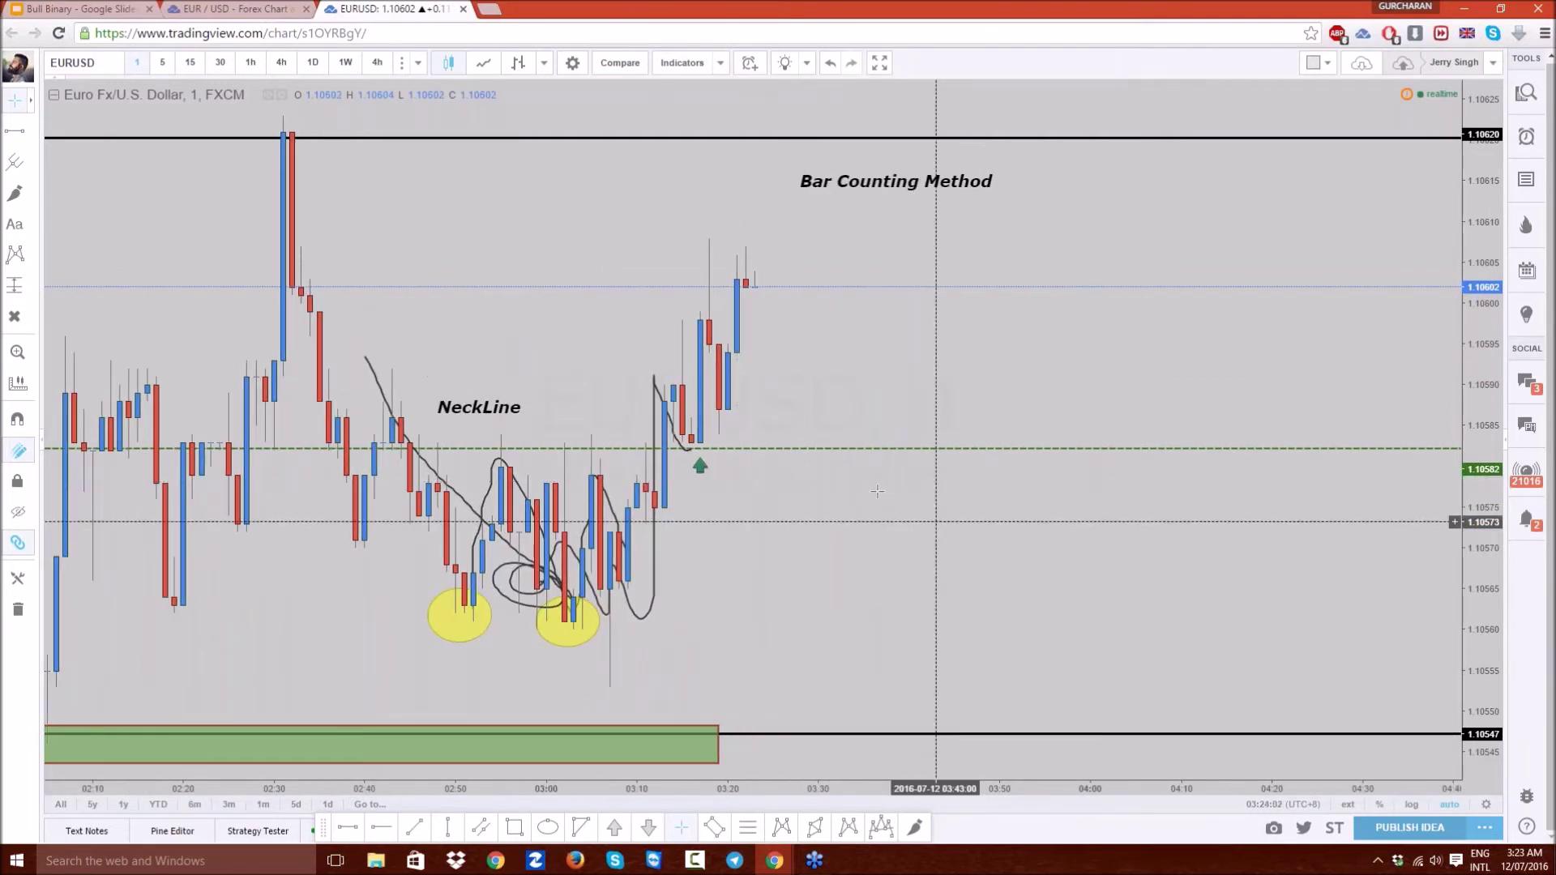
{"action": "scroll", "coordinate": [729, 503], "scroll_direction": "up", "scroll_amount": 5}
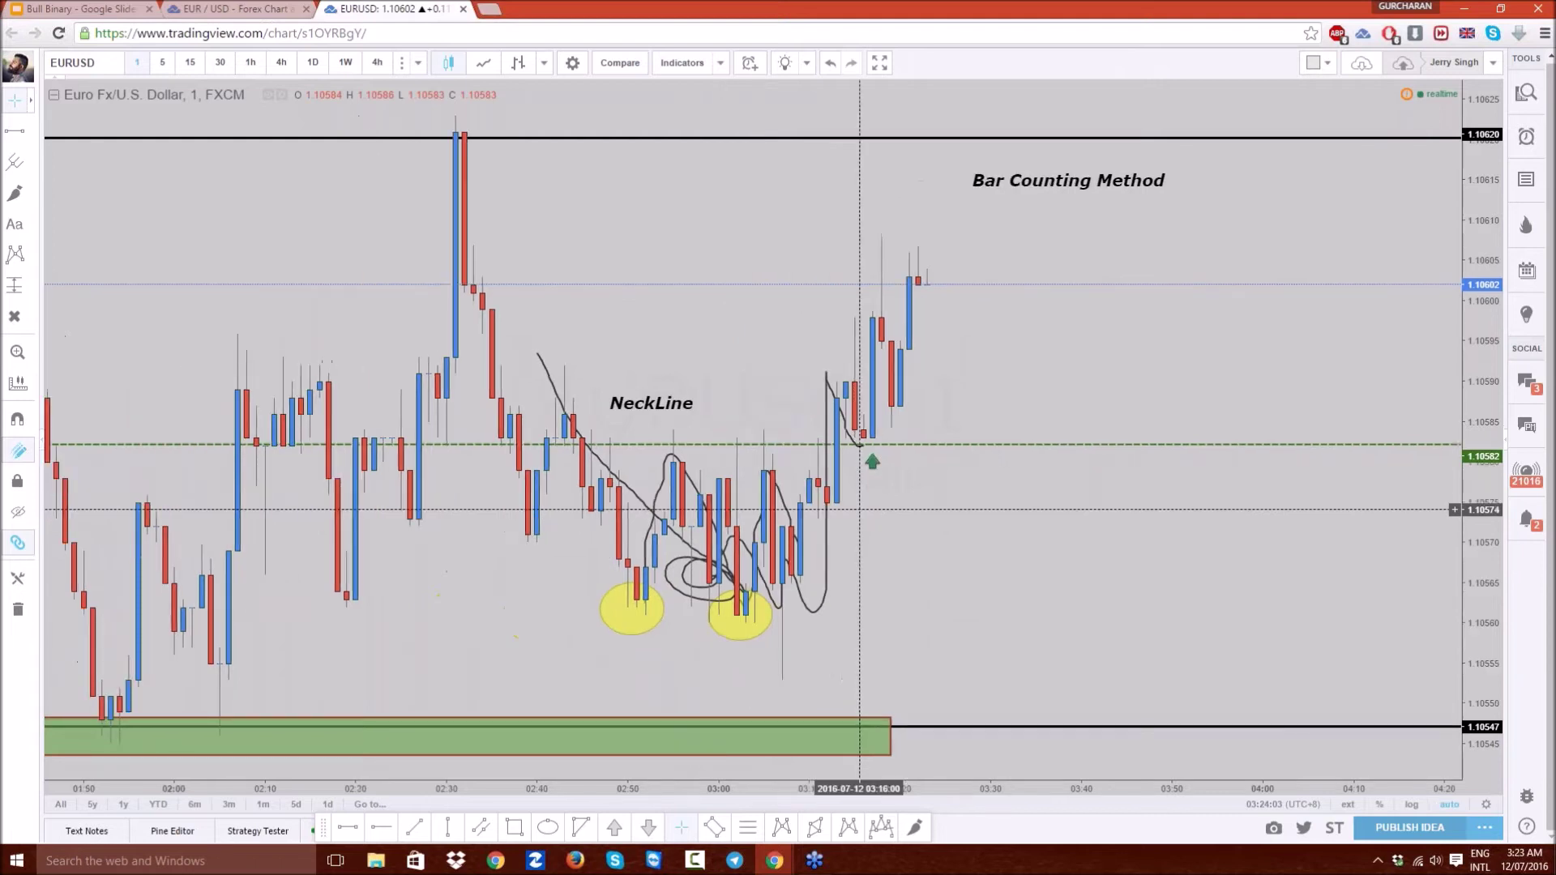
- Add the text label "Martingaling" in the empty area beyond the latest candles, at about 03:48 near 1.10592
{"action": "scroll", "coordinate": [855, 515], "scroll_direction": "up", "scroll_amount": 1}
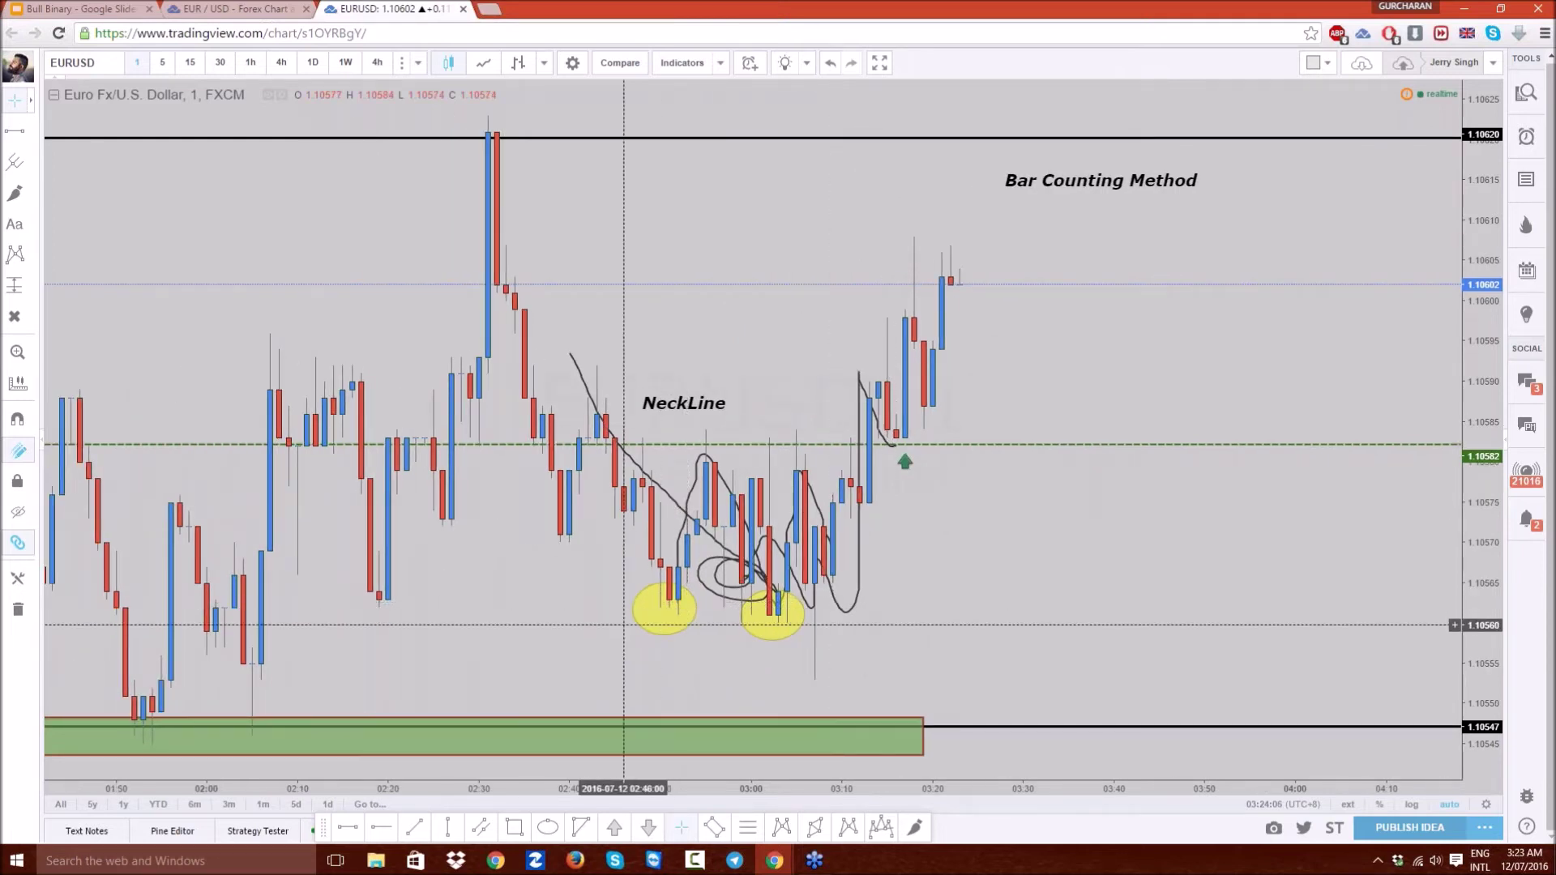
{"action": "scroll", "coordinate": [623, 625], "scroll_direction": "down", "scroll_amount": 3}
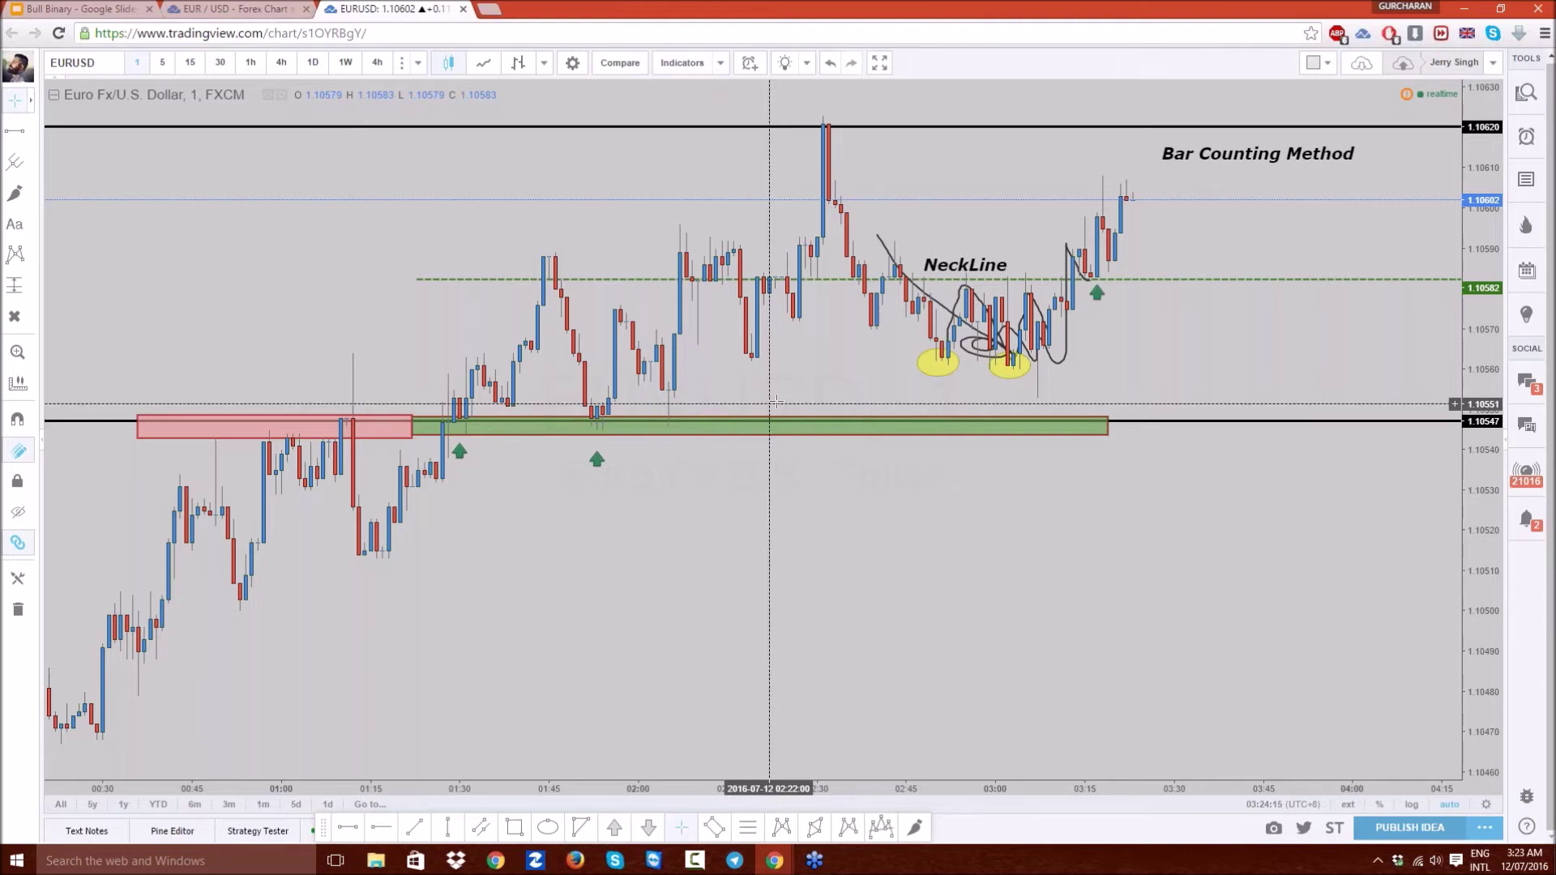
{"action": "scroll", "coordinate": [1200, 390], "scroll_direction": "up", "scroll_amount": 3}
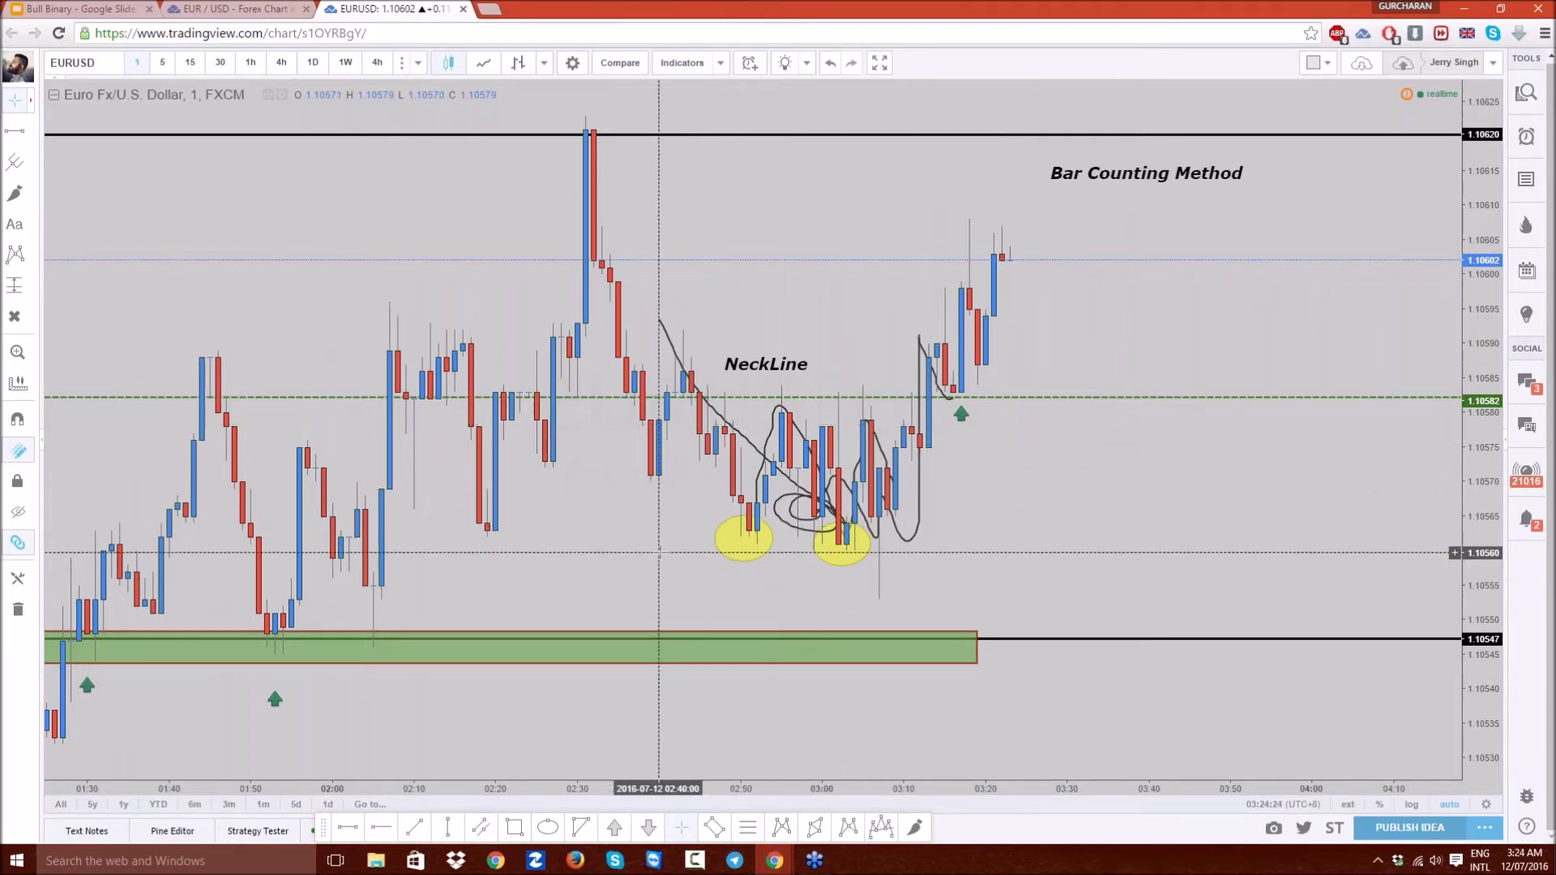
{"action": "scroll", "coordinate": [658, 552], "scroll_direction": "right", "scroll_amount": 1}
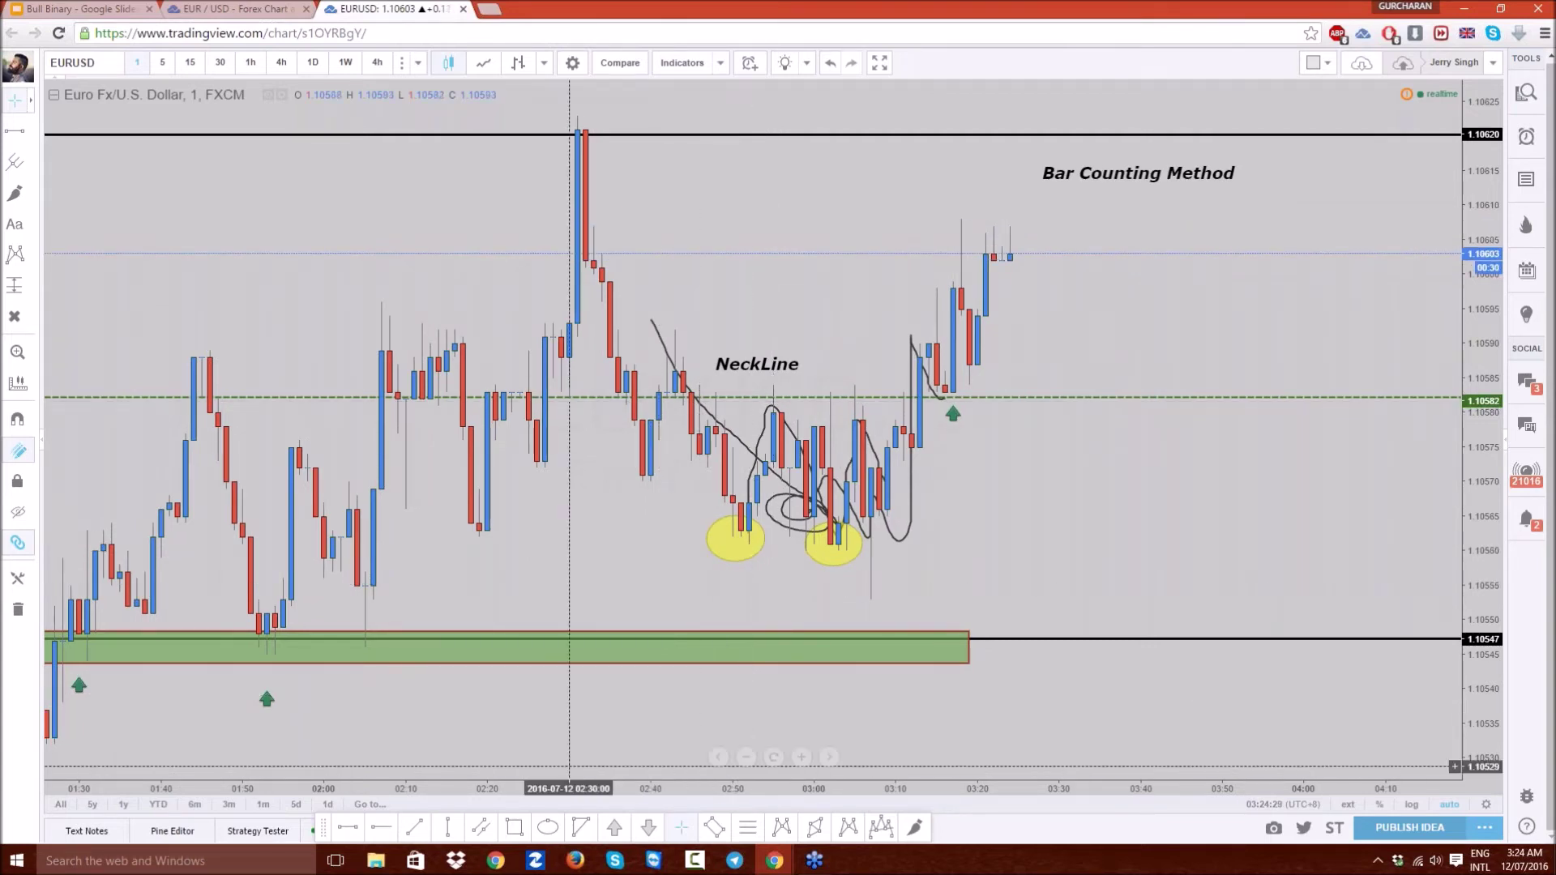
{"action": "left_click", "coordinate": [14, 225]}
{"action": "left_click", "coordinate": [1207, 329]}
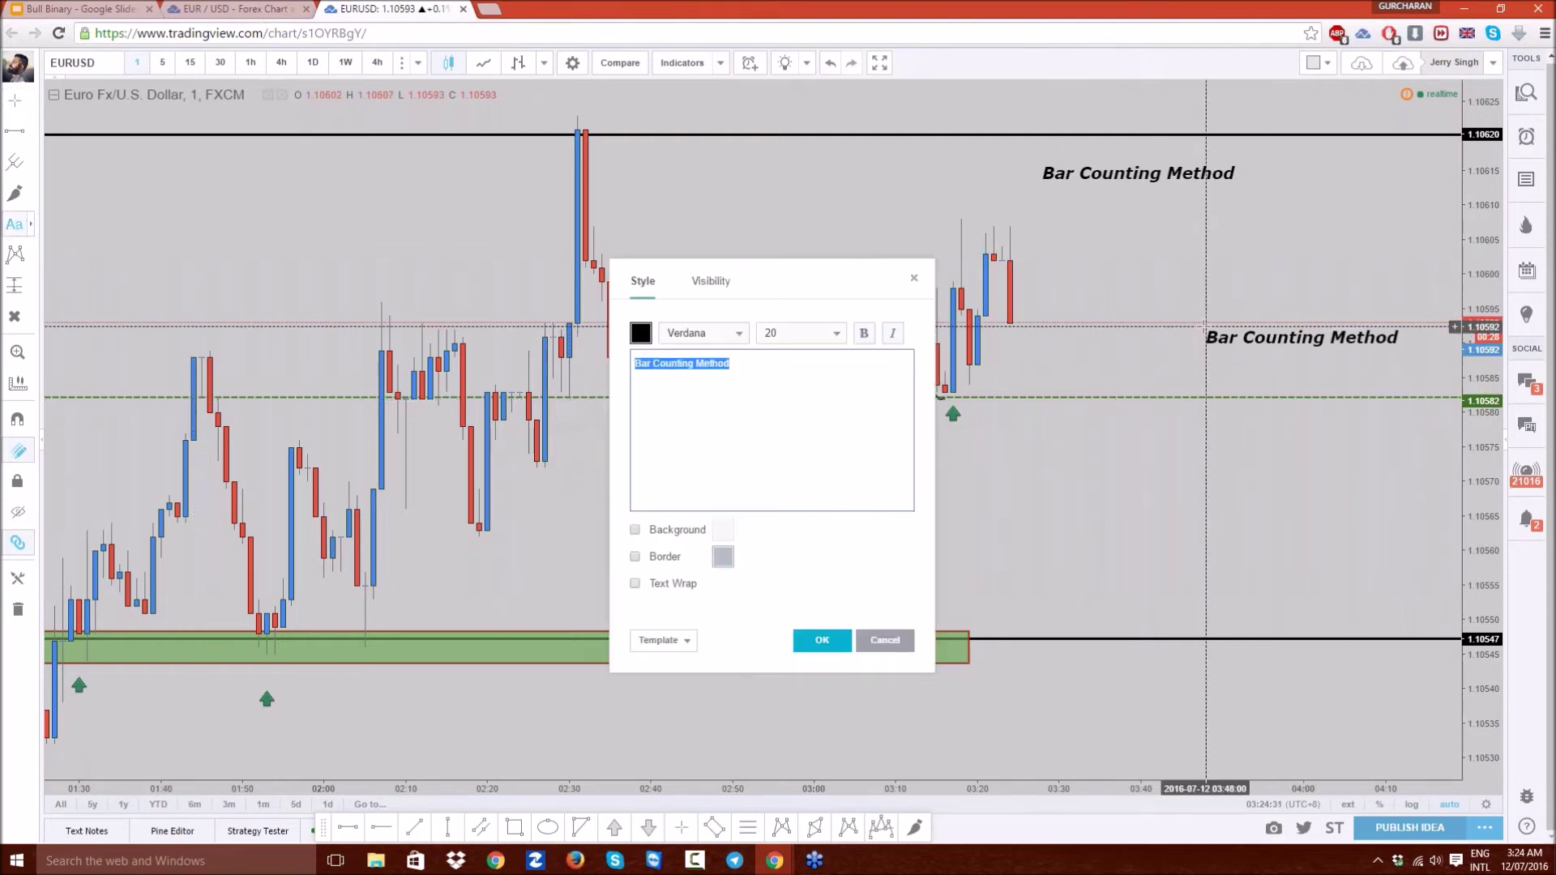
{"action": "type", "text": "Martingaling"}
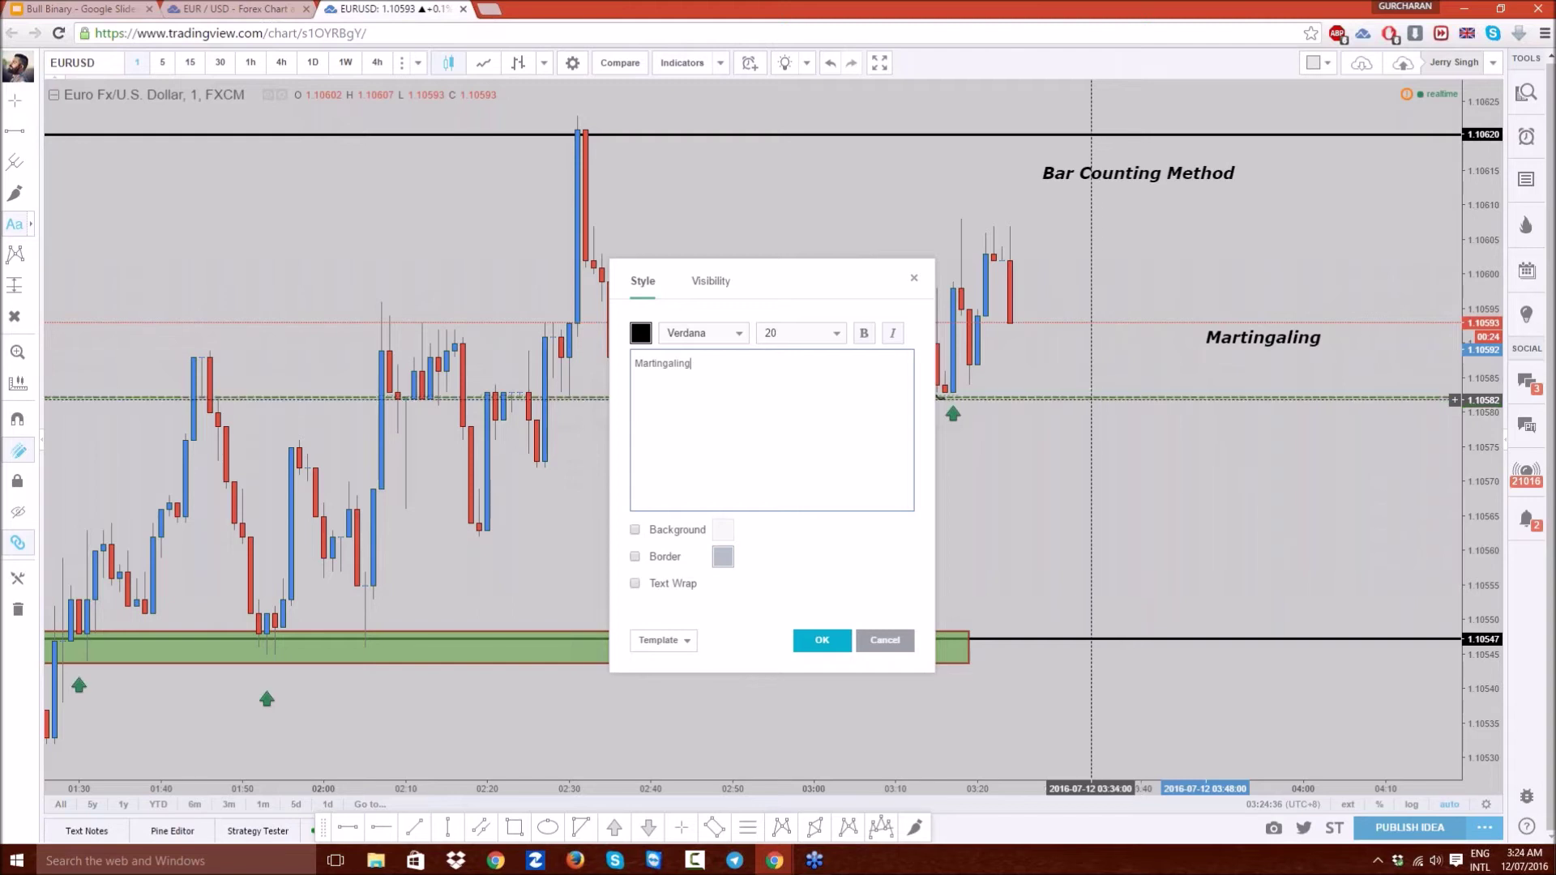
{"action": "left_click", "coordinate": [834, 641]}
{"action": "left_click", "coordinate": [1289, 497]}
{"action": "left_click", "coordinate": [1300, 502]}
{"action": "key", "text": "Delete"}
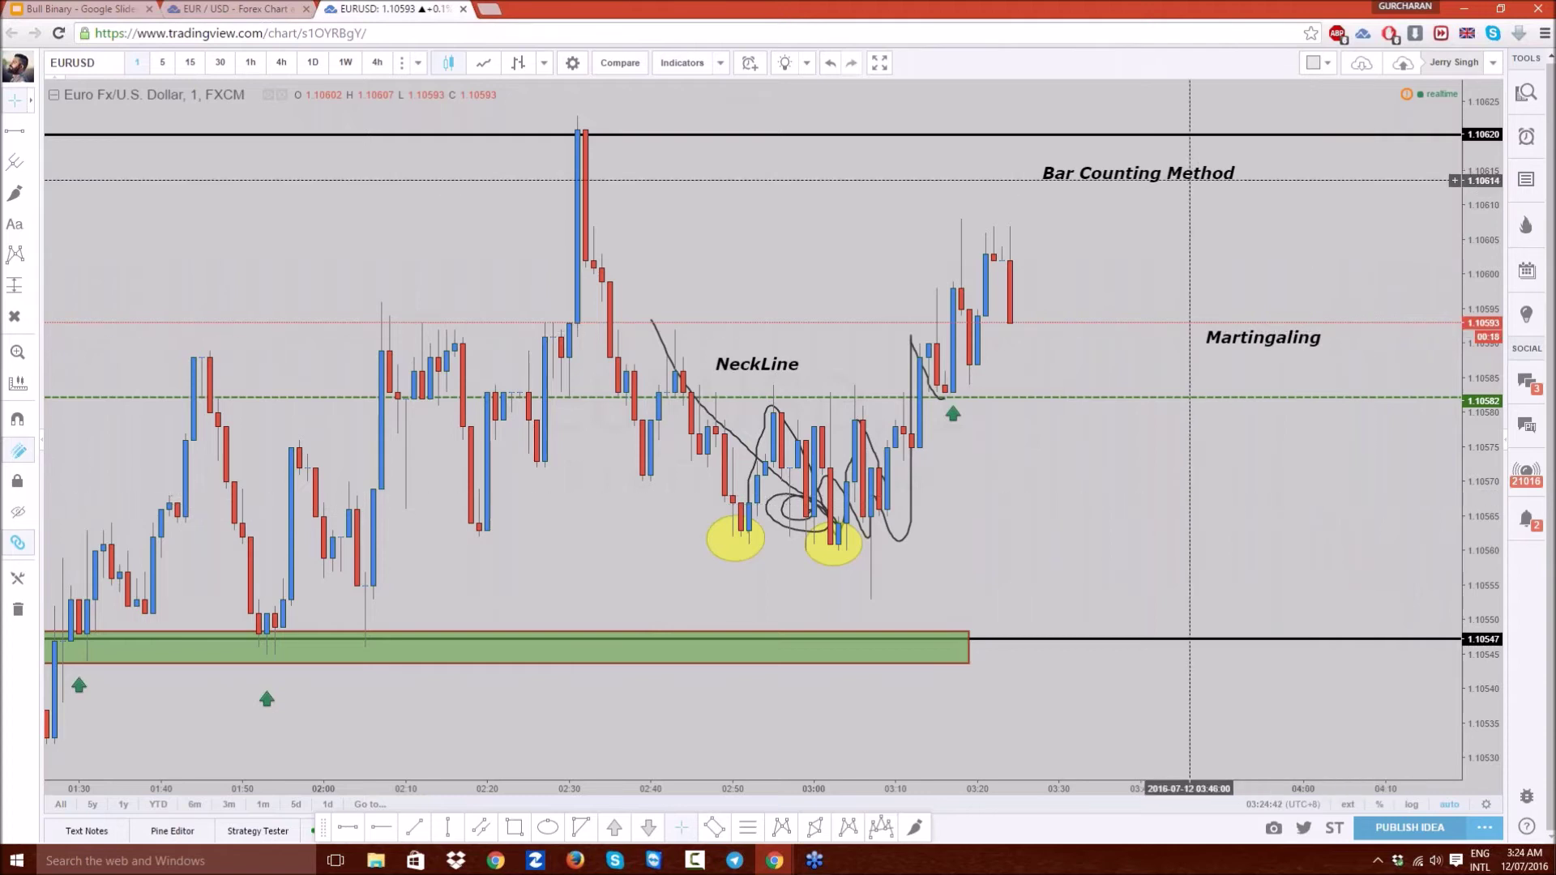
- Move the Bar Counting Method label to about 01:38 near 1.10615, and the Martingaling label to about 03:41, just below the 1.10620 line
{"action": "left_click_drag", "start_coordinate": [1182, 176], "coordinate": [283, 186]}
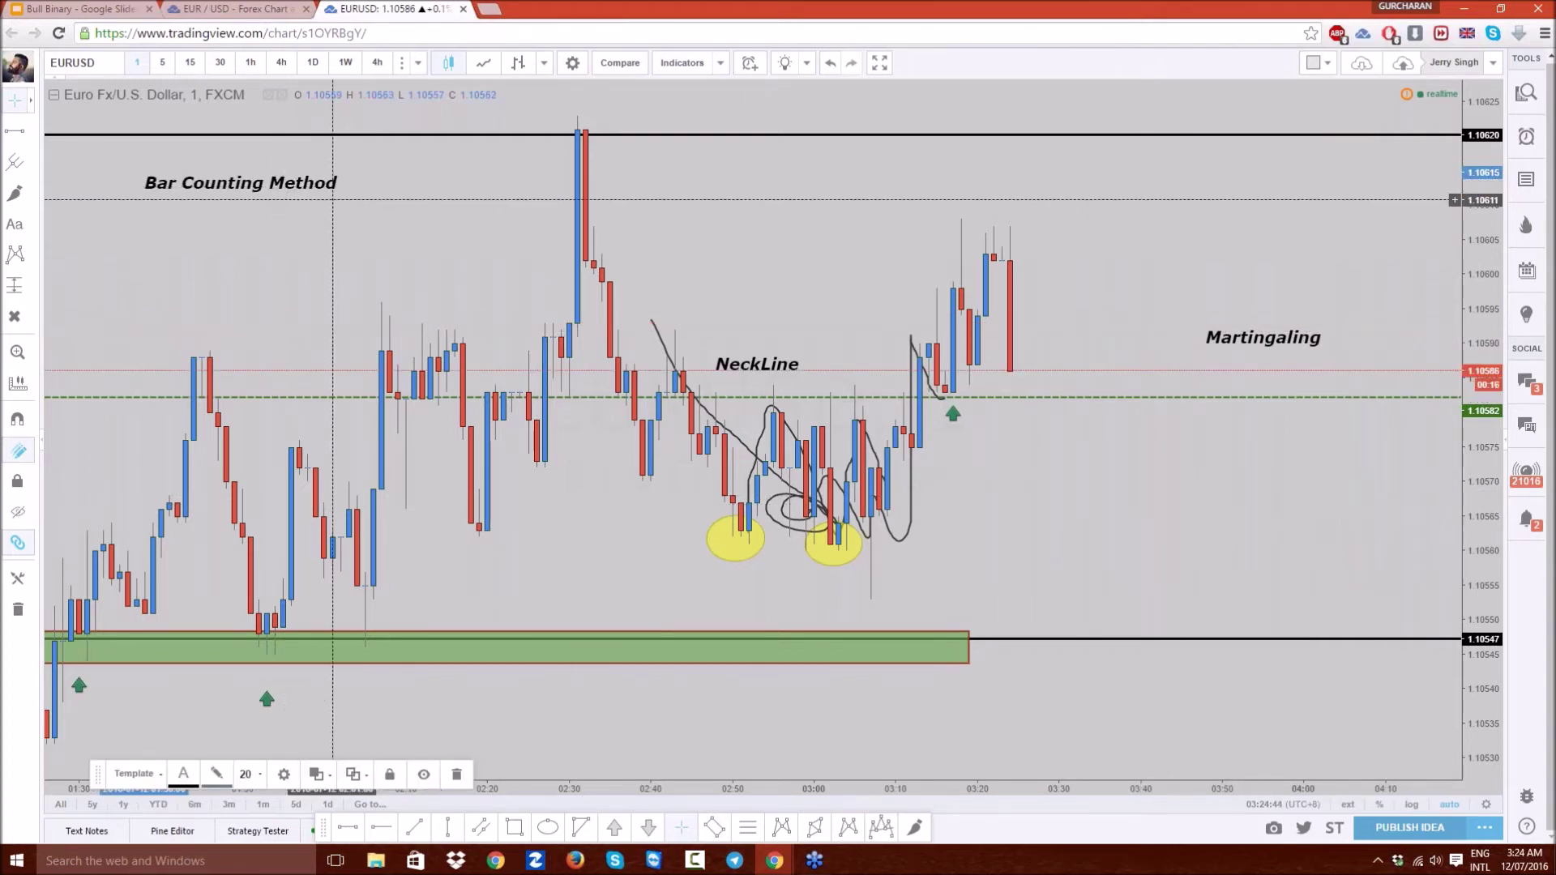
{"action": "left_click_drag", "start_coordinate": [1266, 346], "coordinate": [1219, 218]}
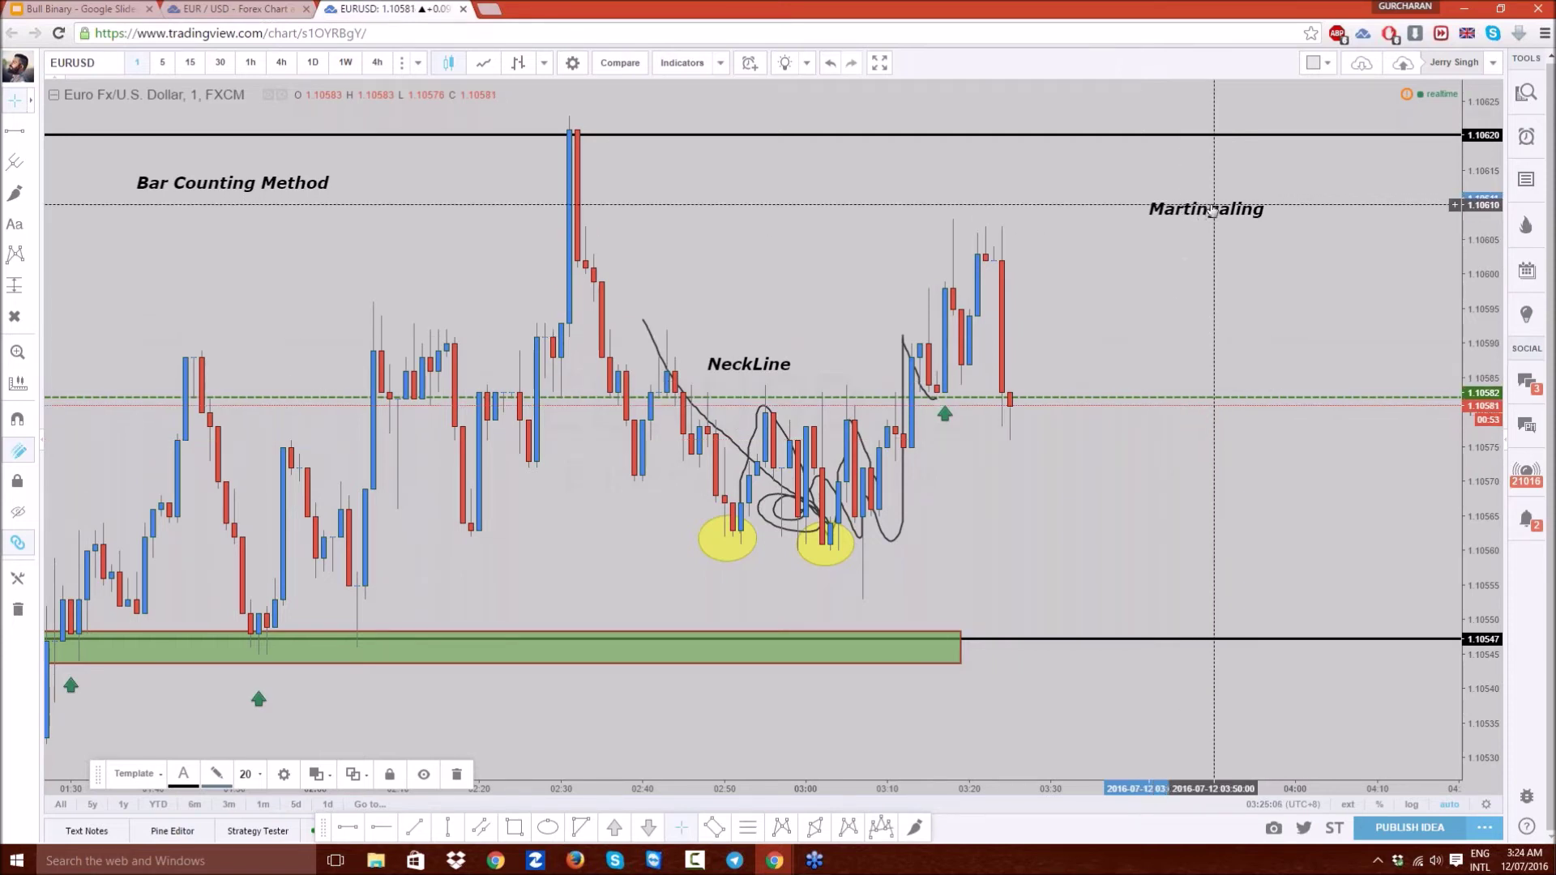
{"action": "left_click_drag", "start_coordinate": [1212, 208], "coordinate": [1214, 188]}
{"action": "left_click", "coordinate": [1206, 231]}
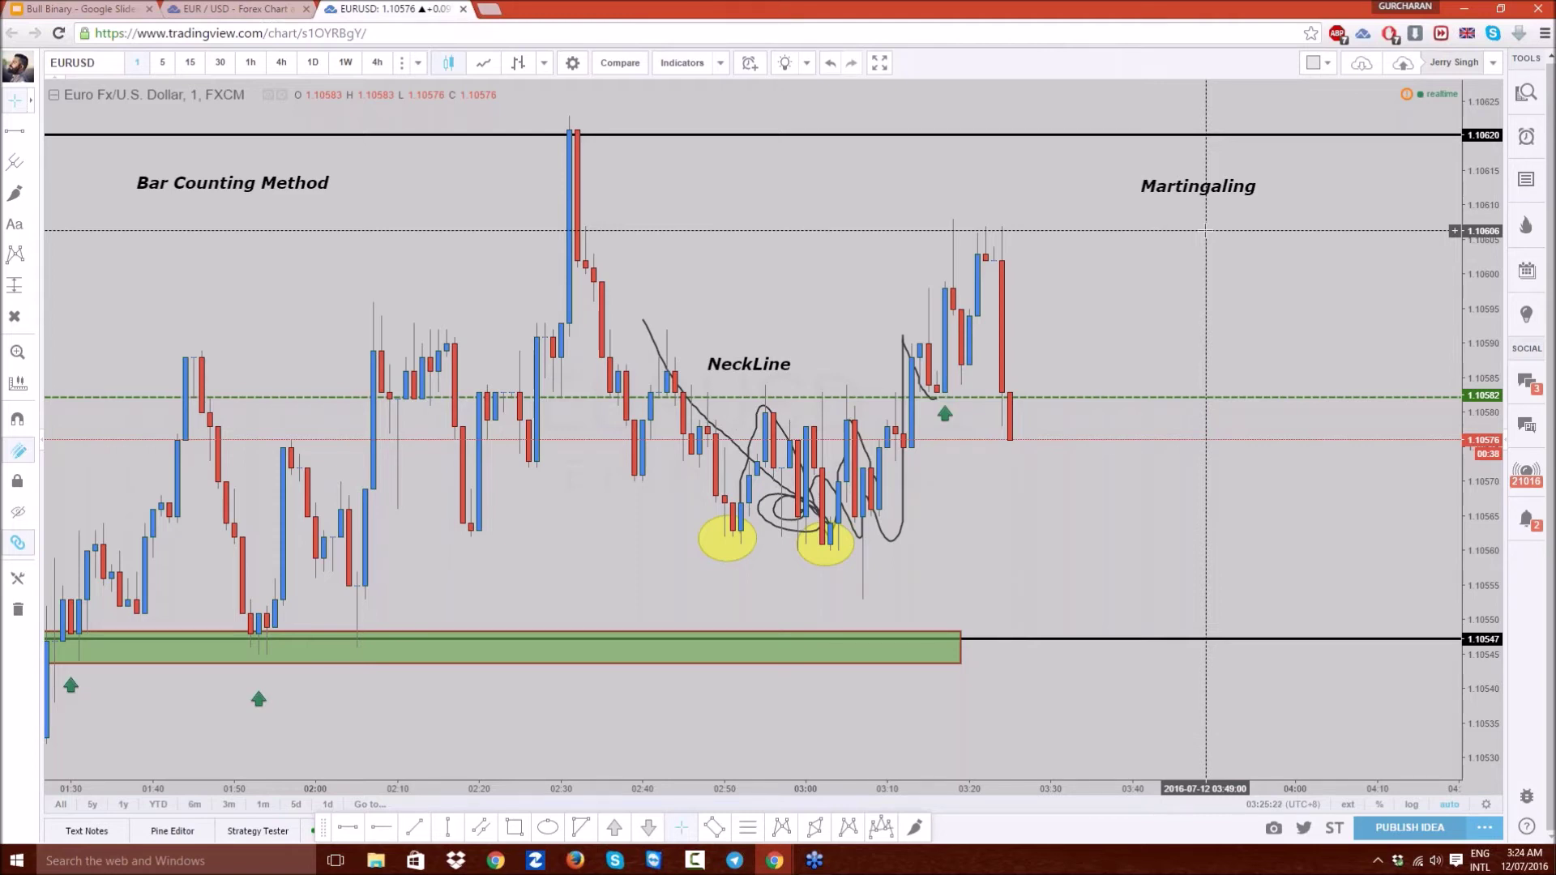
- Place a text label at about 03:54 near 1.10600 with the lines "1st trade: $1" and "2nd trade : $3"
{"action": "scroll", "coordinate": [1067, 243], "scroll_direction": "down", "scroll_amount": 3}
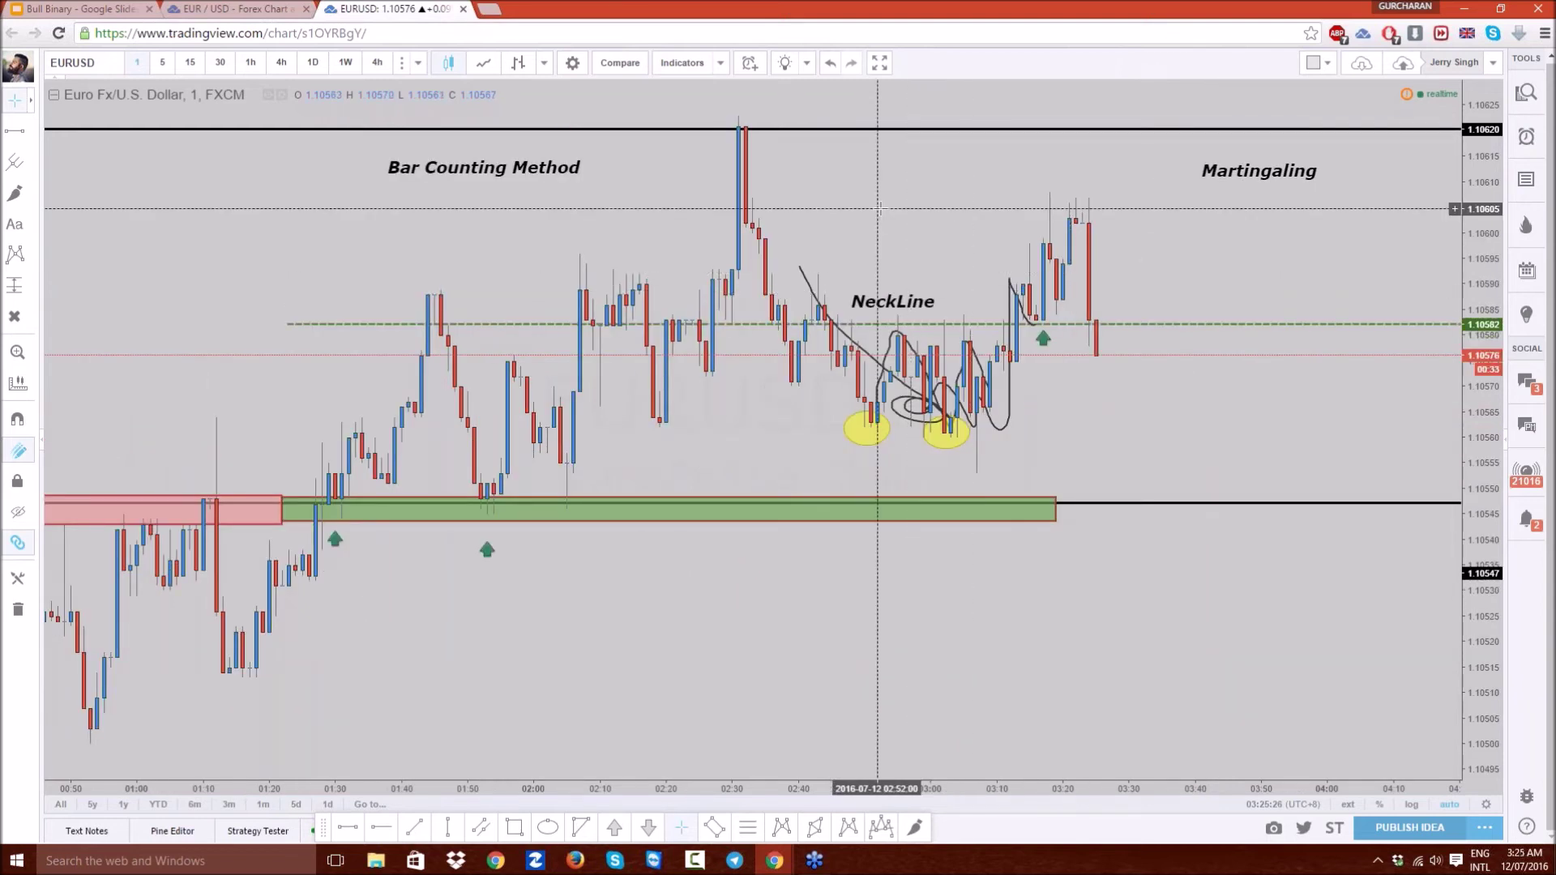
{"action": "scroll", "coordinate": [980, 231], "scroll_direction": "up", "scroll_amount": 3}
{"action": "left_click_drag", "start_coordinate": [1055, 314], "coordinate": [632, 305]}
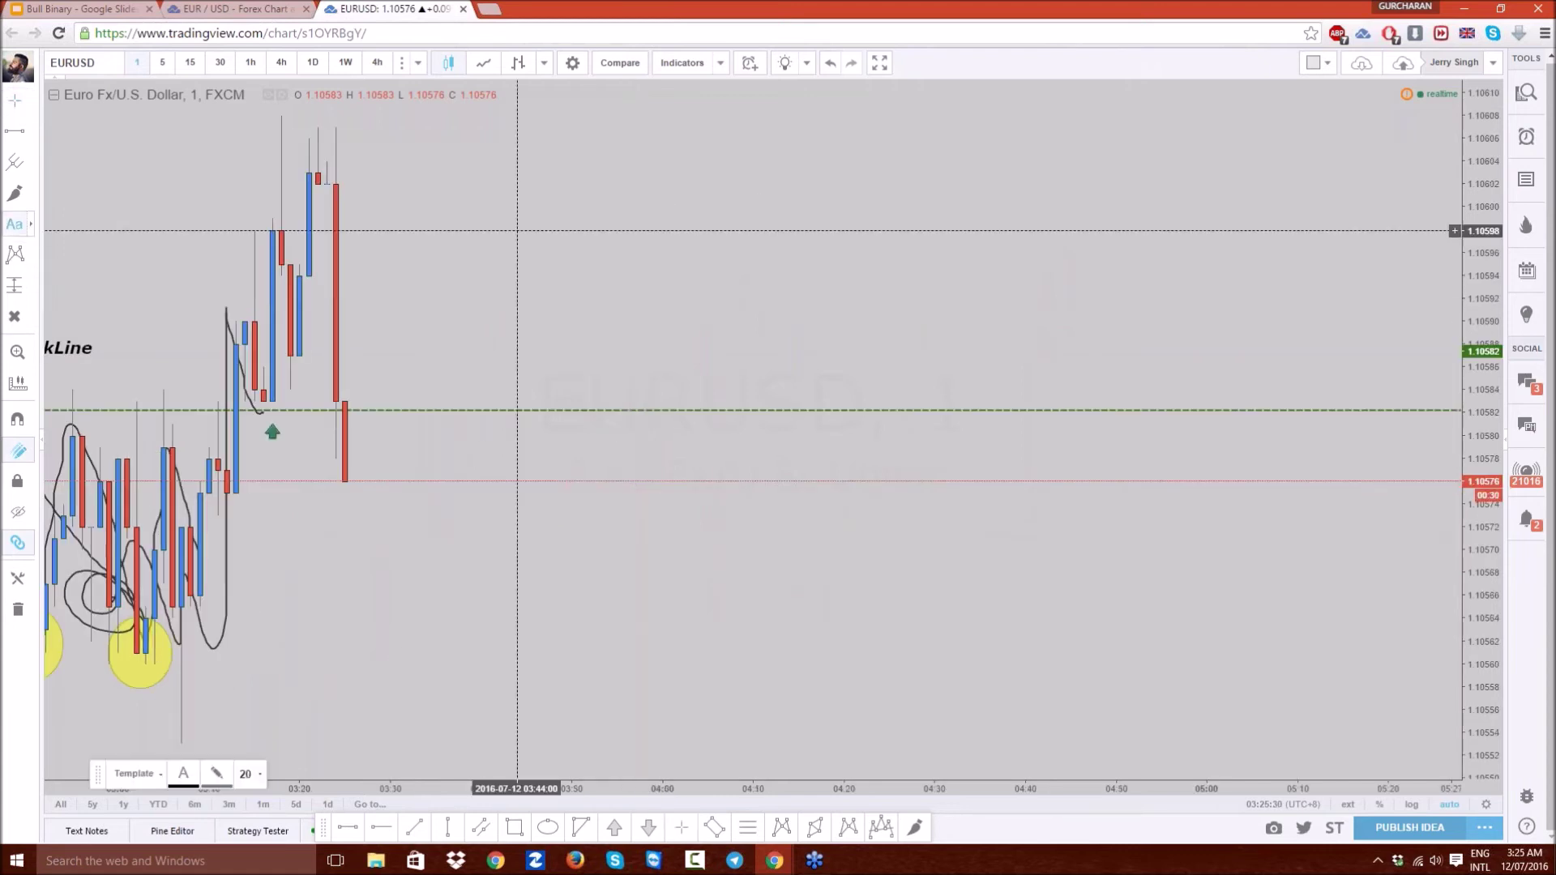
{"action": "left_click", "coordinate": [608, 209]}
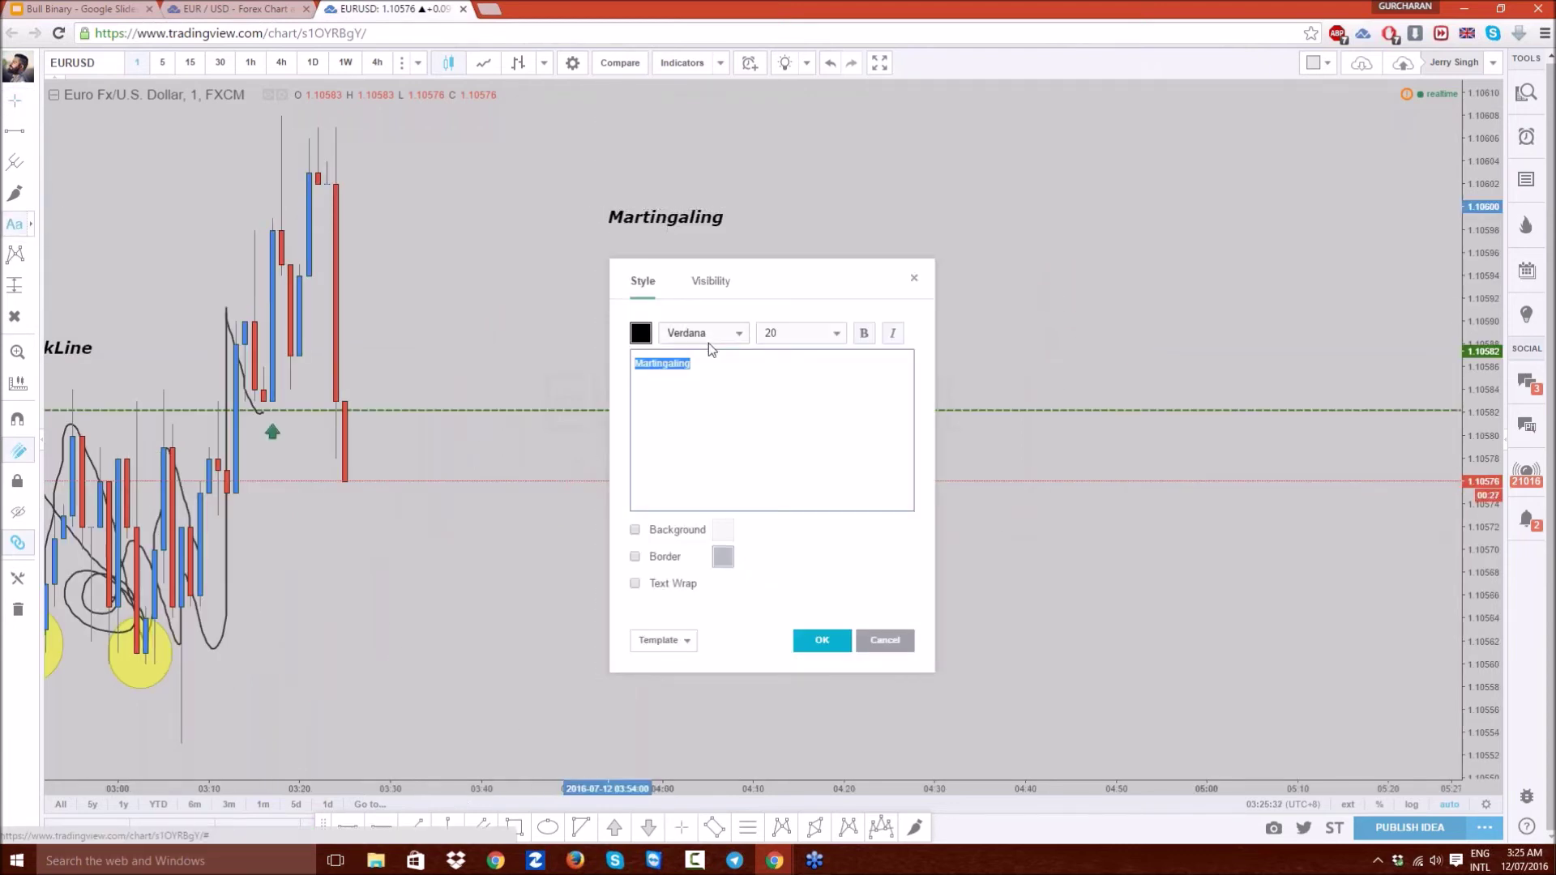
{"action": "type", "text": "1st trade"}
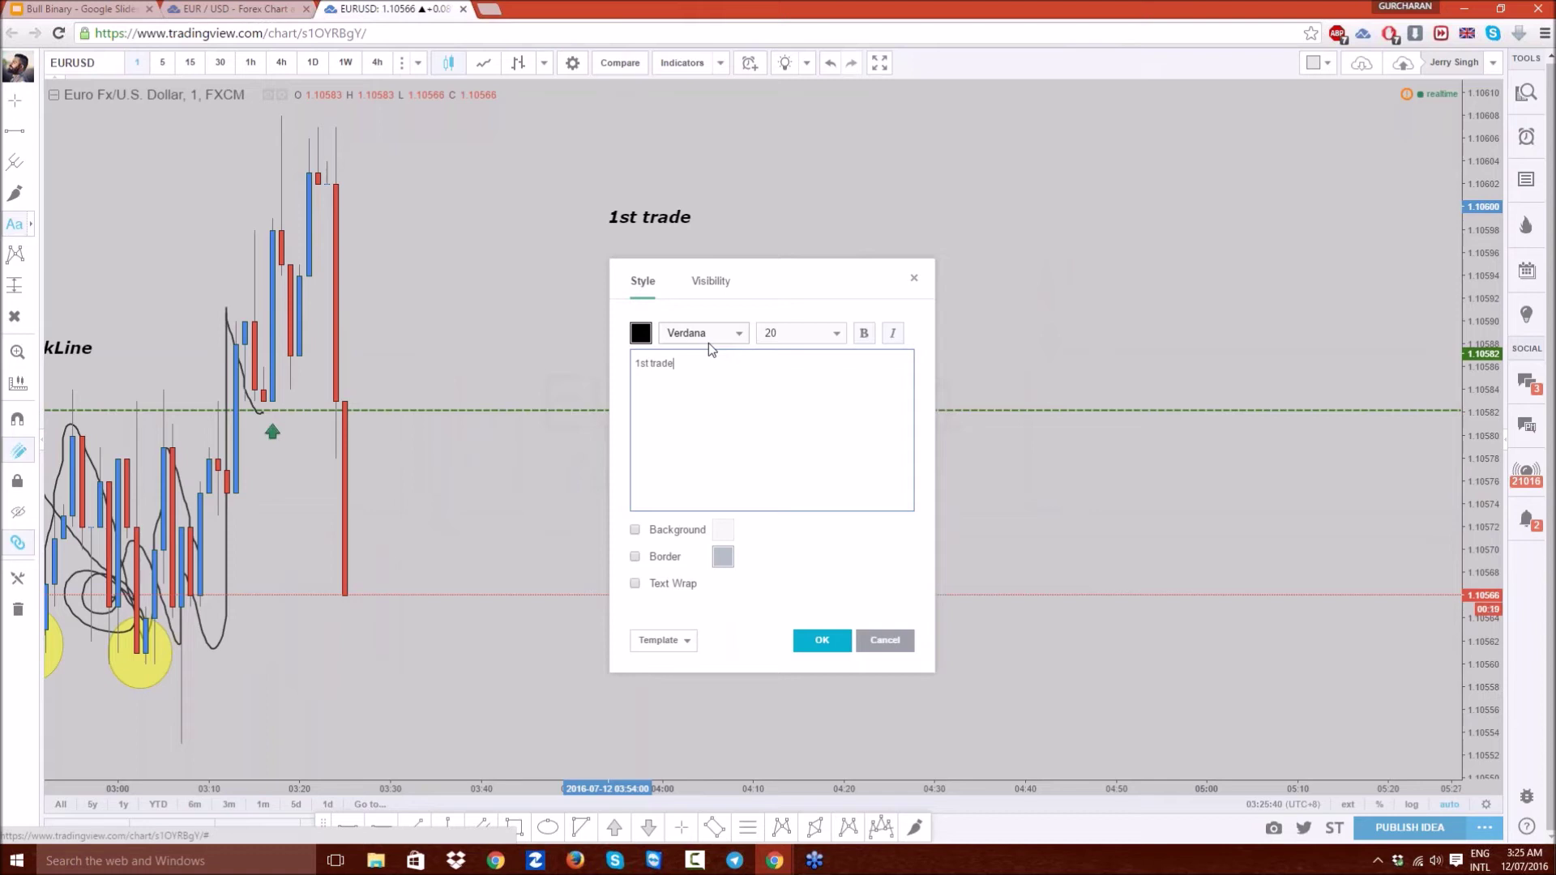
{"action": "type", "text": ": $1"}
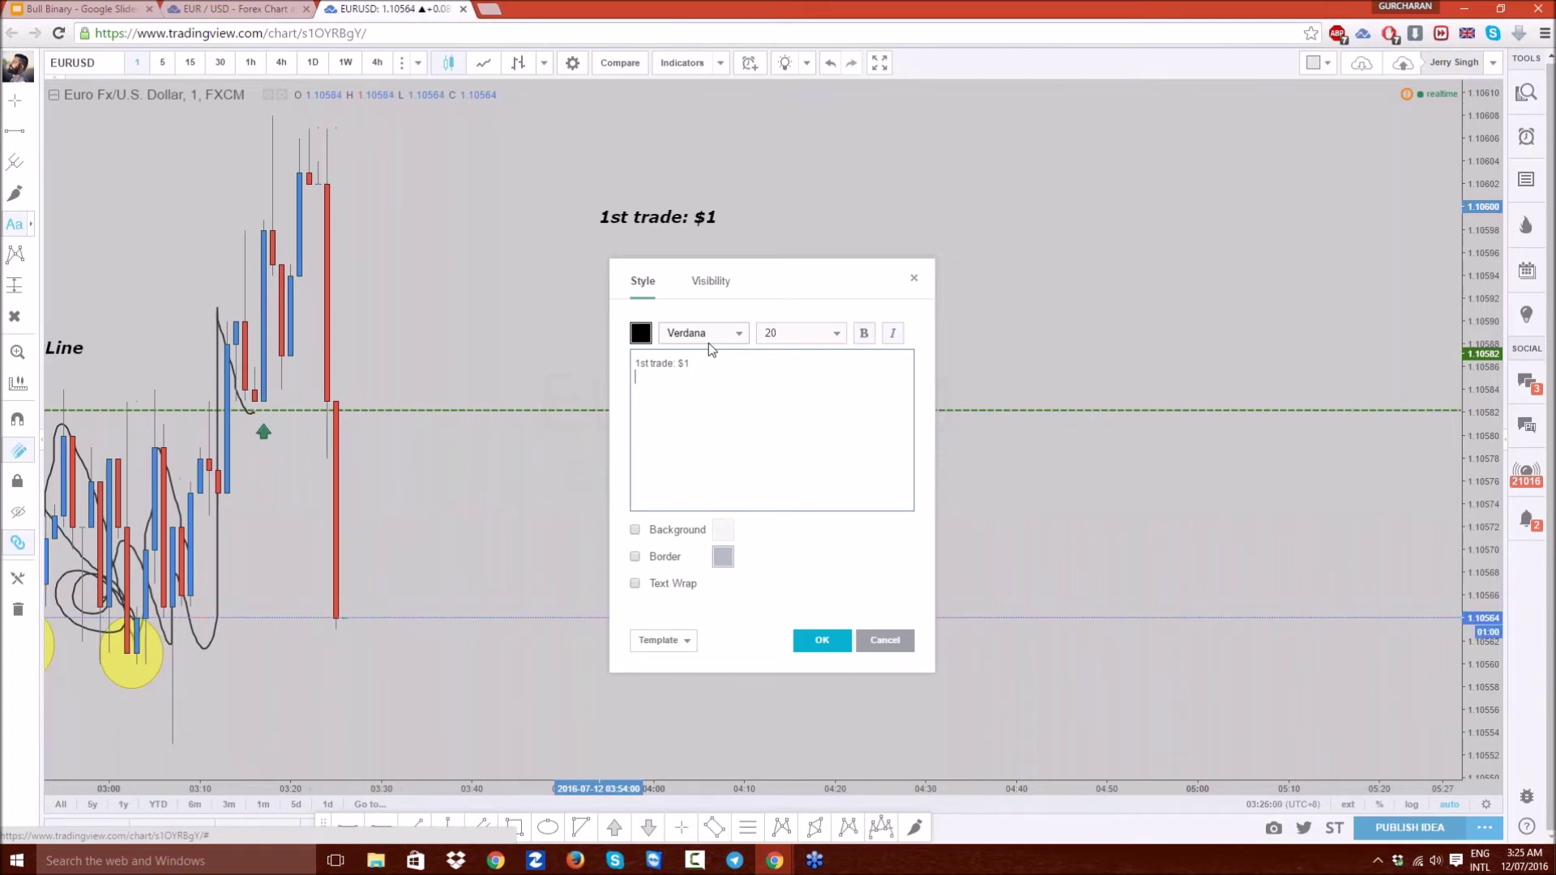
{"action": "key", "text": "Return"}
{"action": "type", "text": "2nd trade"}
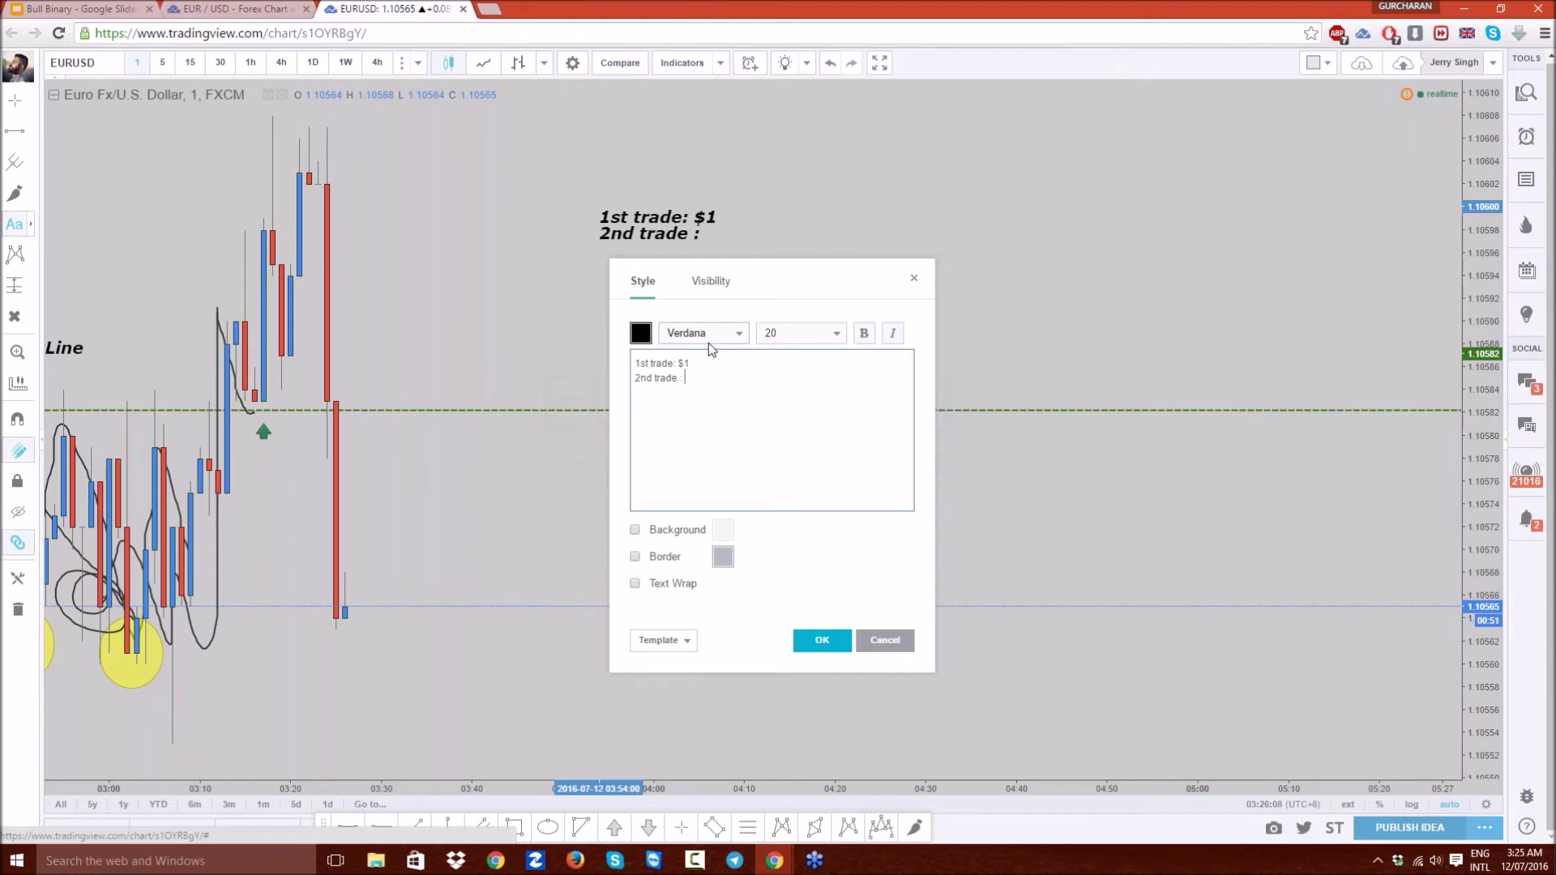
{"action": "type", "text": ": $3"}
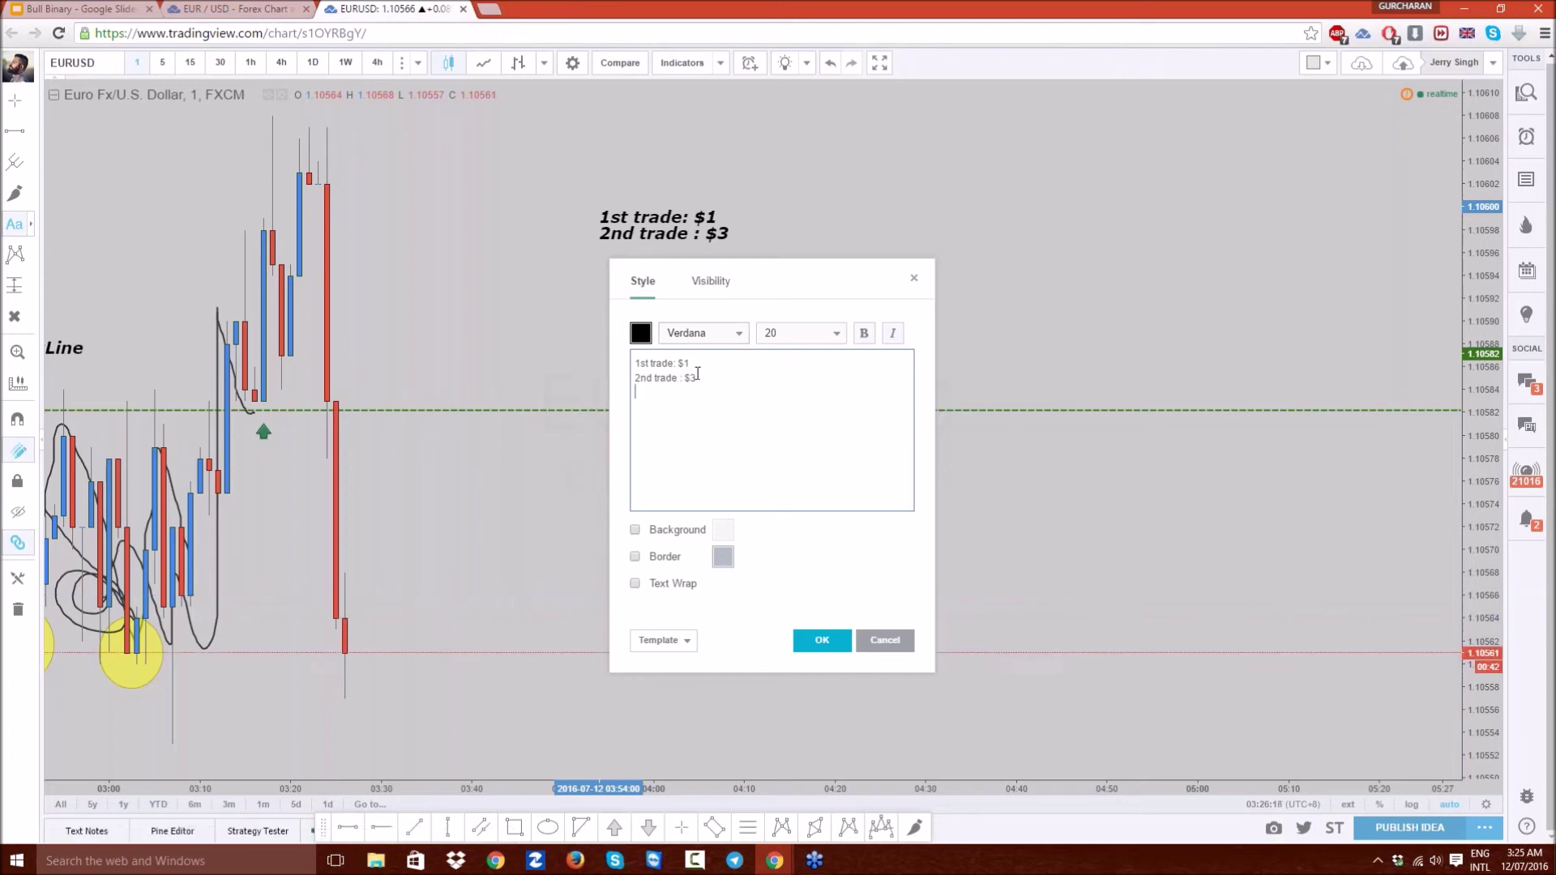
{"action": "key", "text": "Return"}
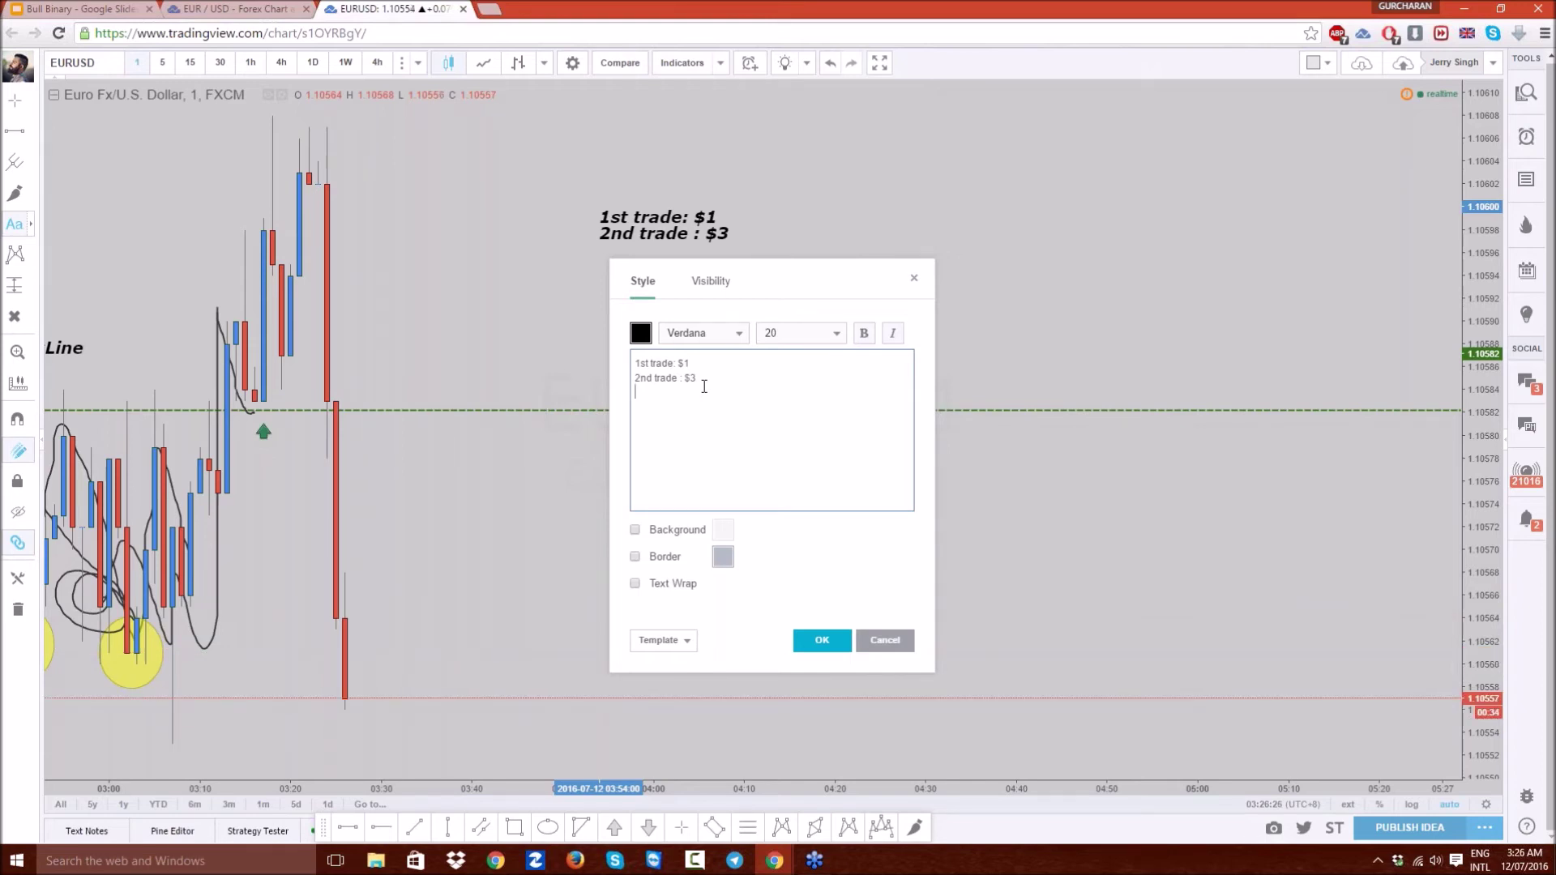
- Add a third line reading "3rd trade : $6" to the trade amounts label text
{"action": "left_click", "coordinate": [699, 378]}
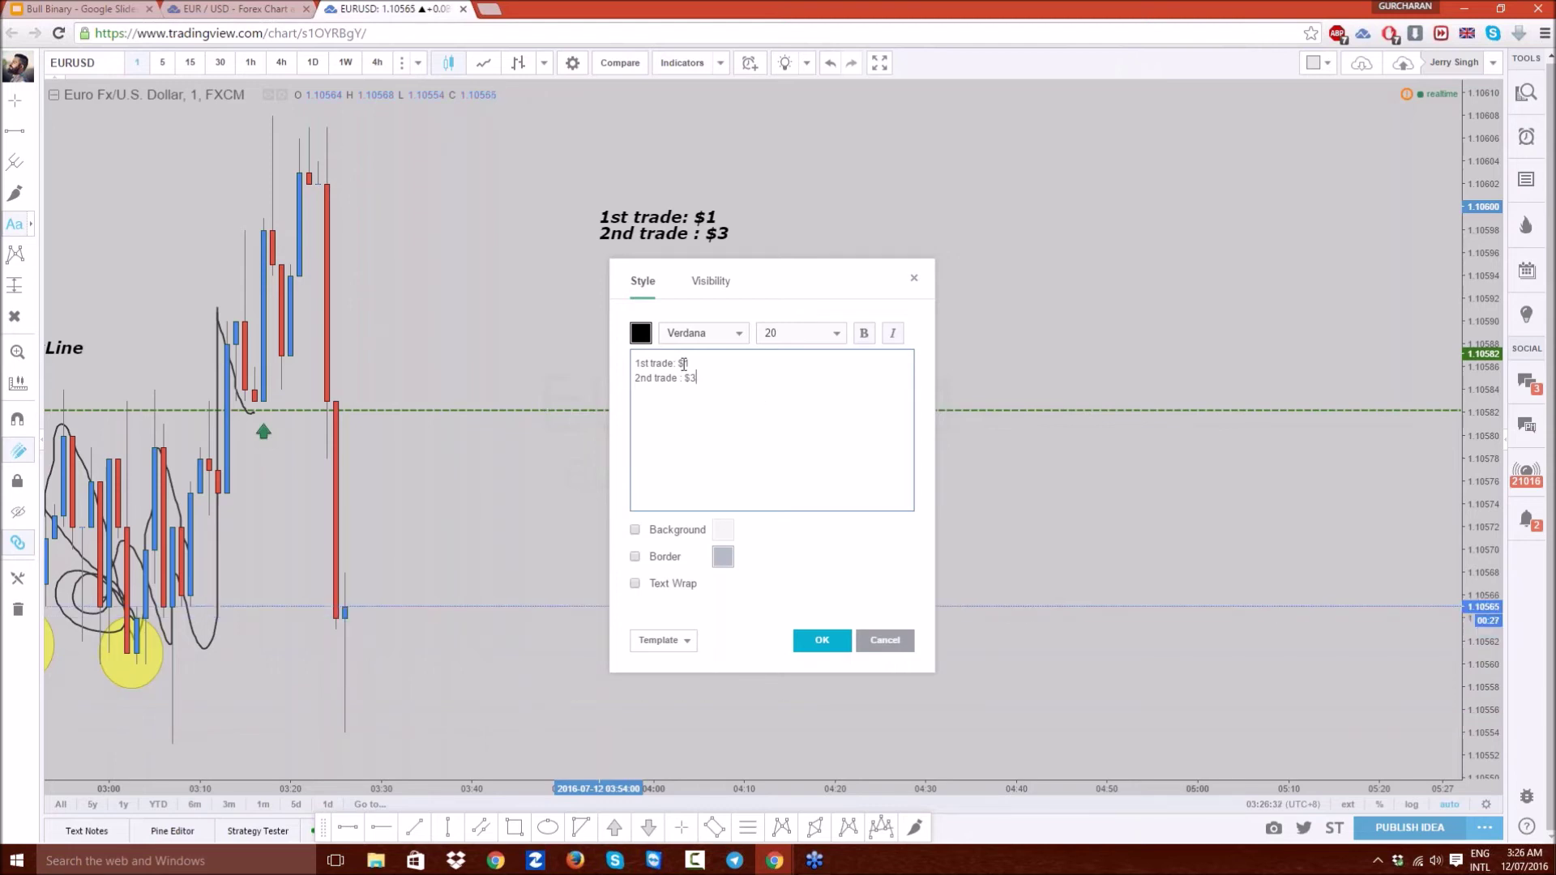
{"action": "left_click_drag", "start_coordinate": [693, 361], "coordinate": [678, 359]}
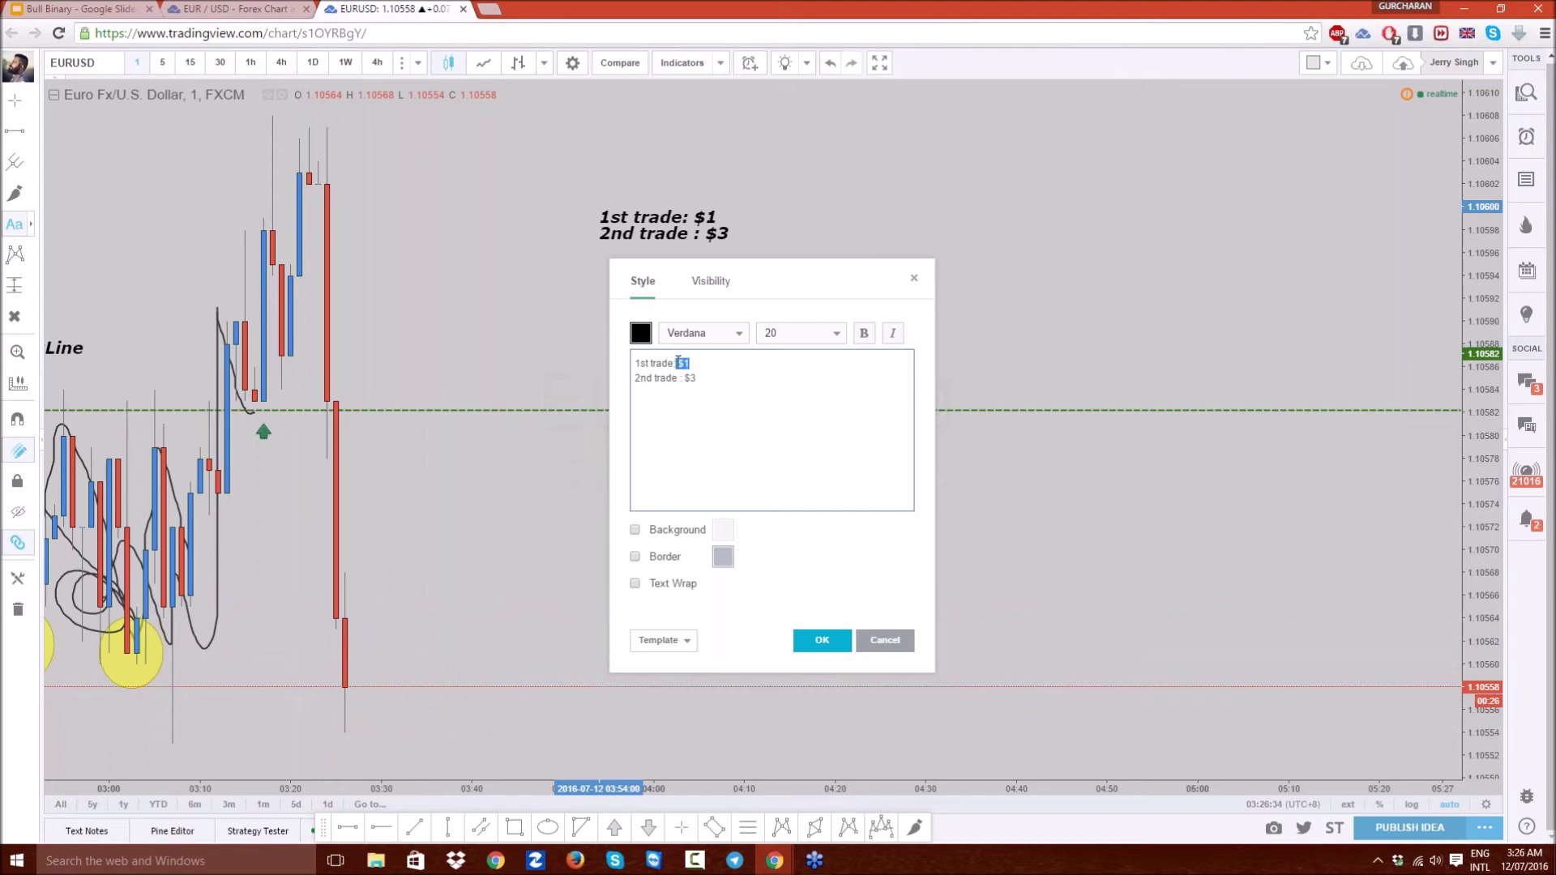
{"action": "left_click", "coordinate": [739, 381]}
{"action": "key", "text": "Return"}
{"action": "type", "text": "3rd trade"}
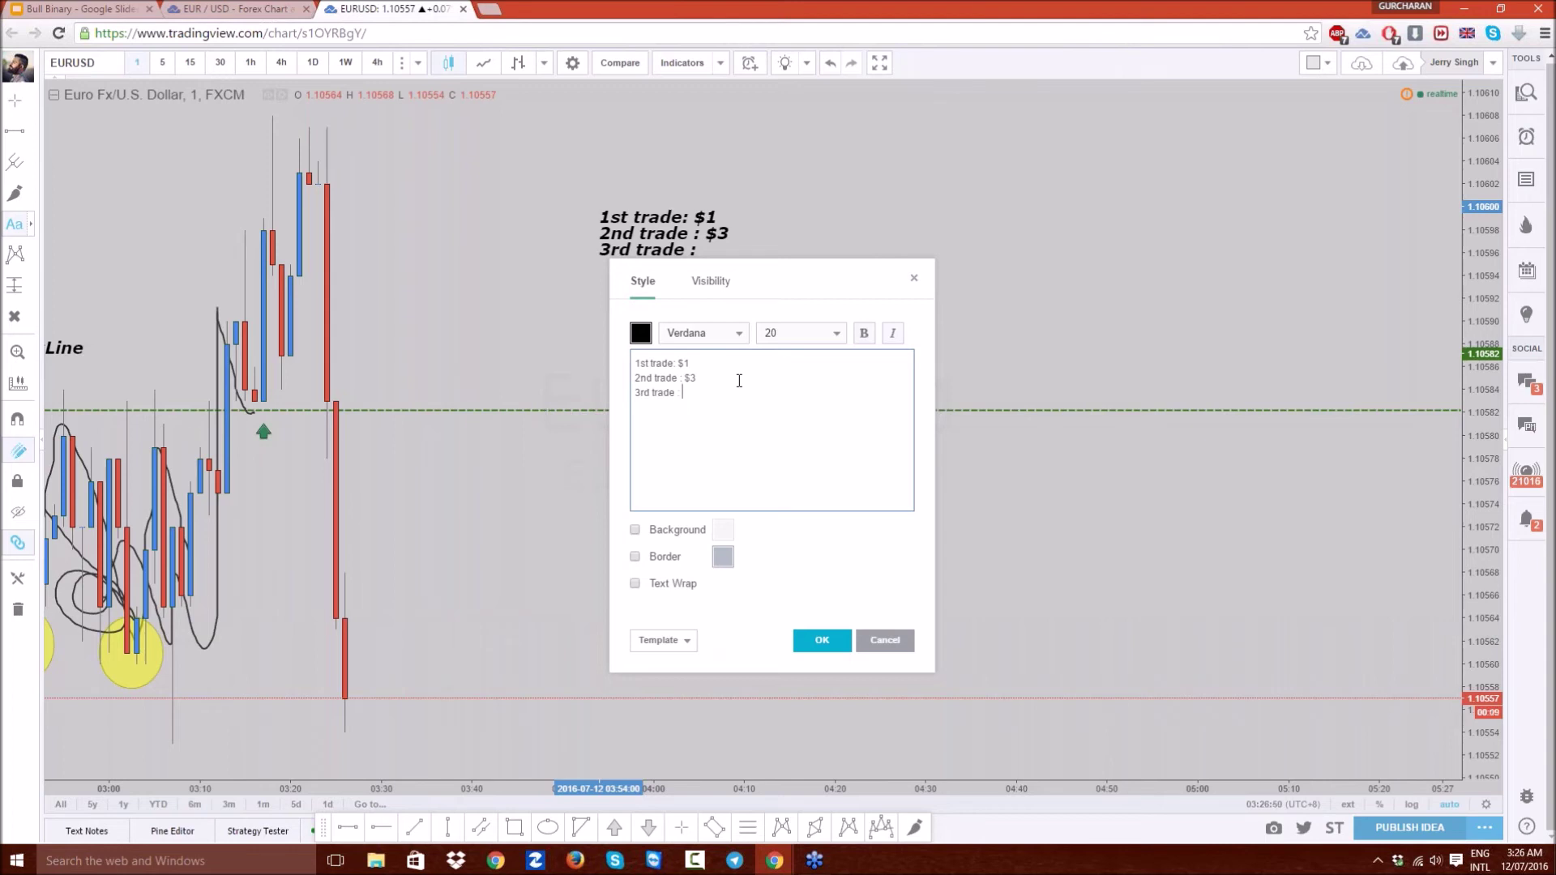
{"action": "type", "text": ": $6"}
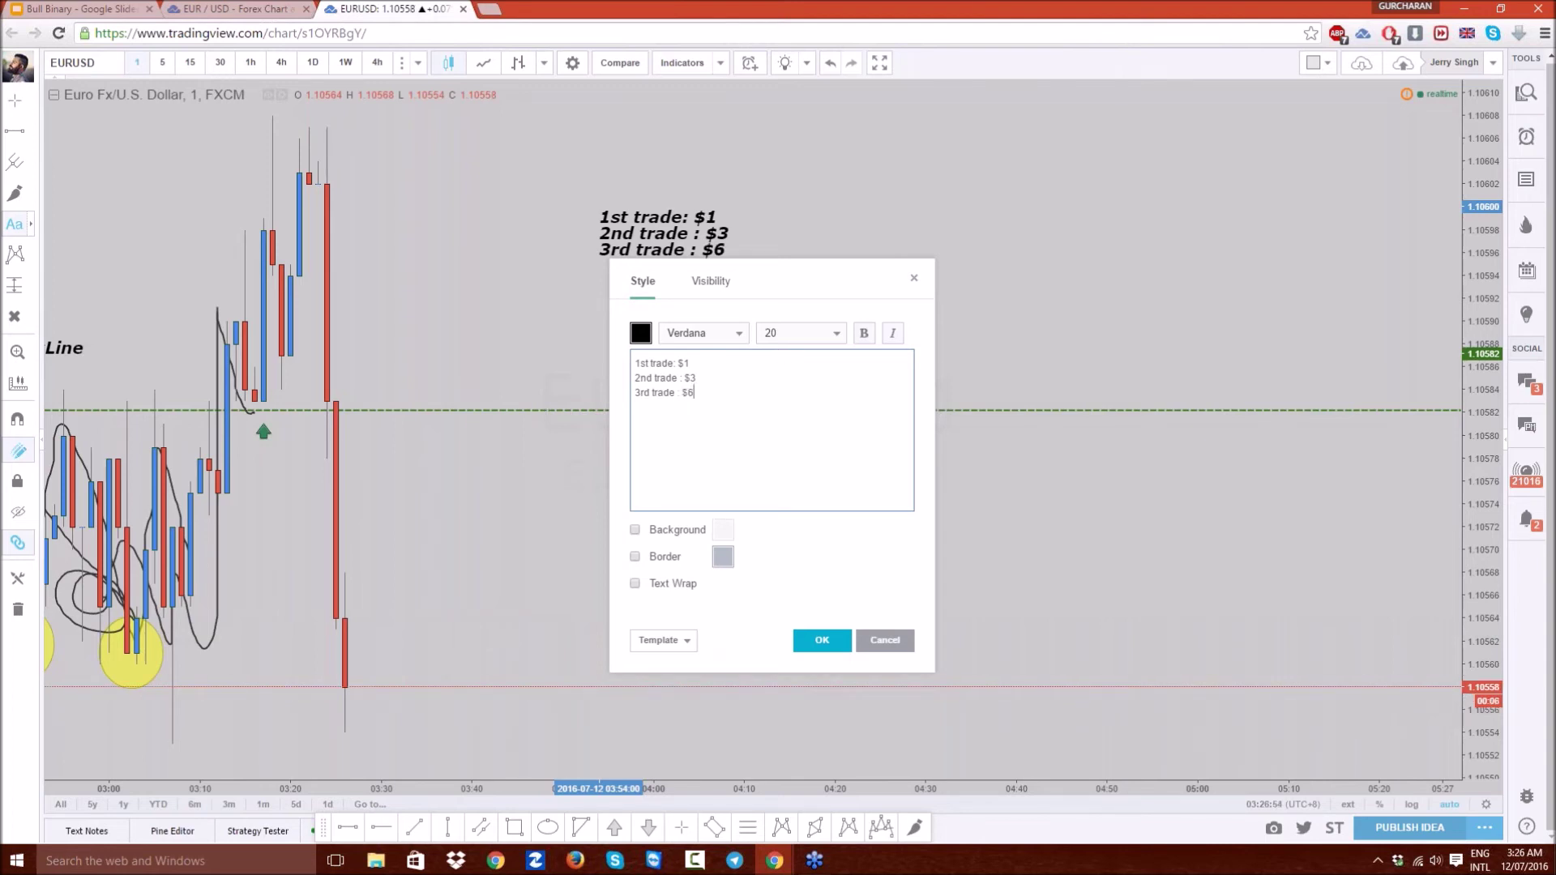
- Move the text settings dialog clear of the label and compare the amounts of the three trades
{"action": "left_click_drag", "start_coordinate": [822, 277], "coordinate": [1117, 252]}
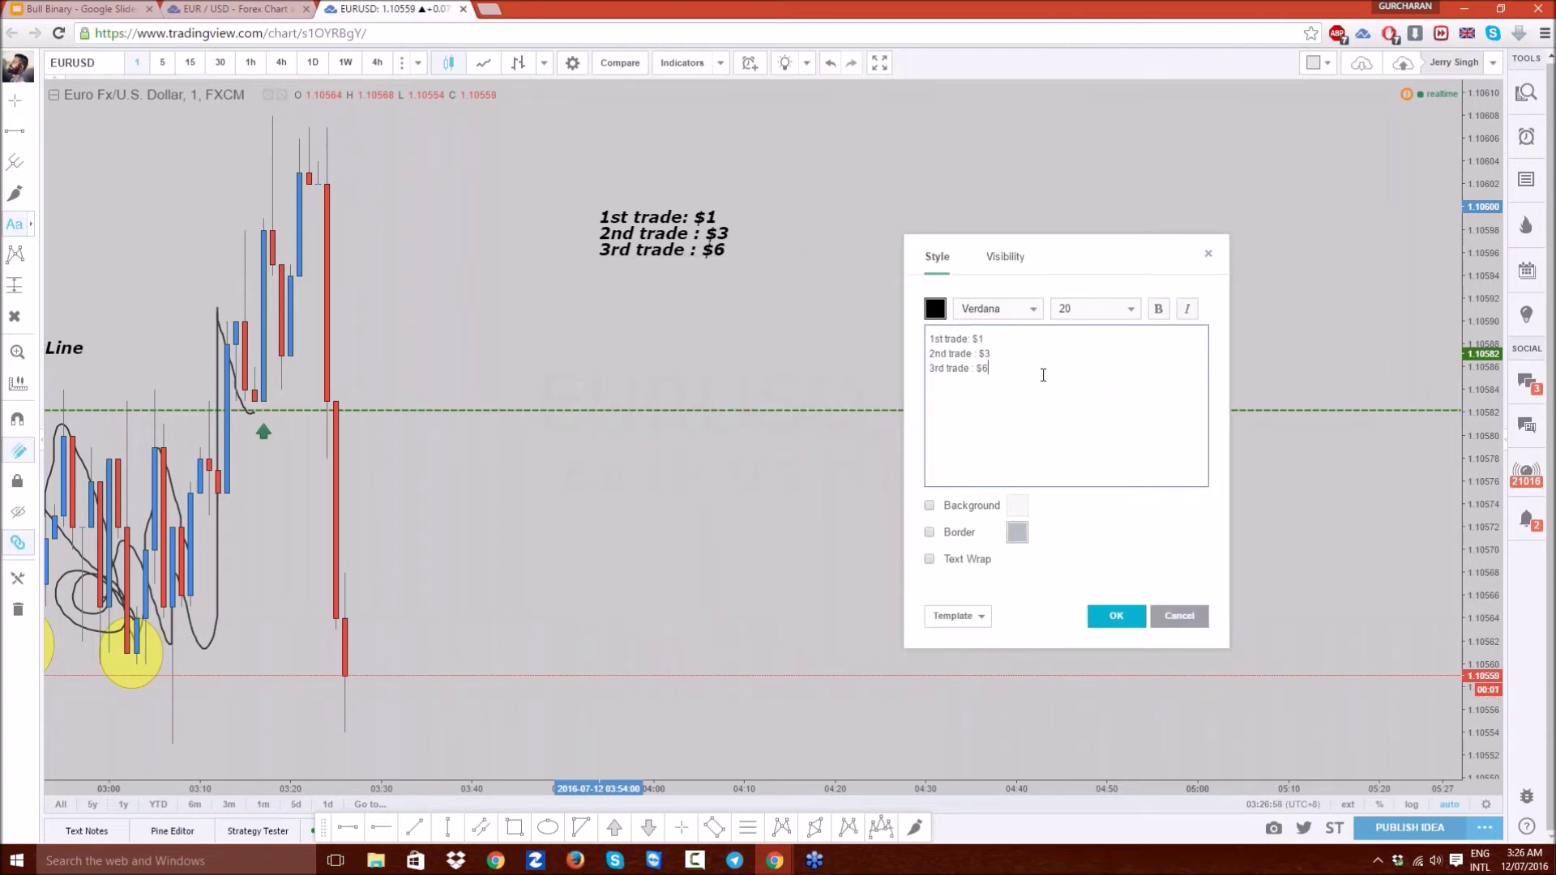
{"action": "left_click_drag", "start_coordinate": [992, 370], "coordinate": [973, 369]}
{"action": "left_click", "coordinate": [996, 352]}
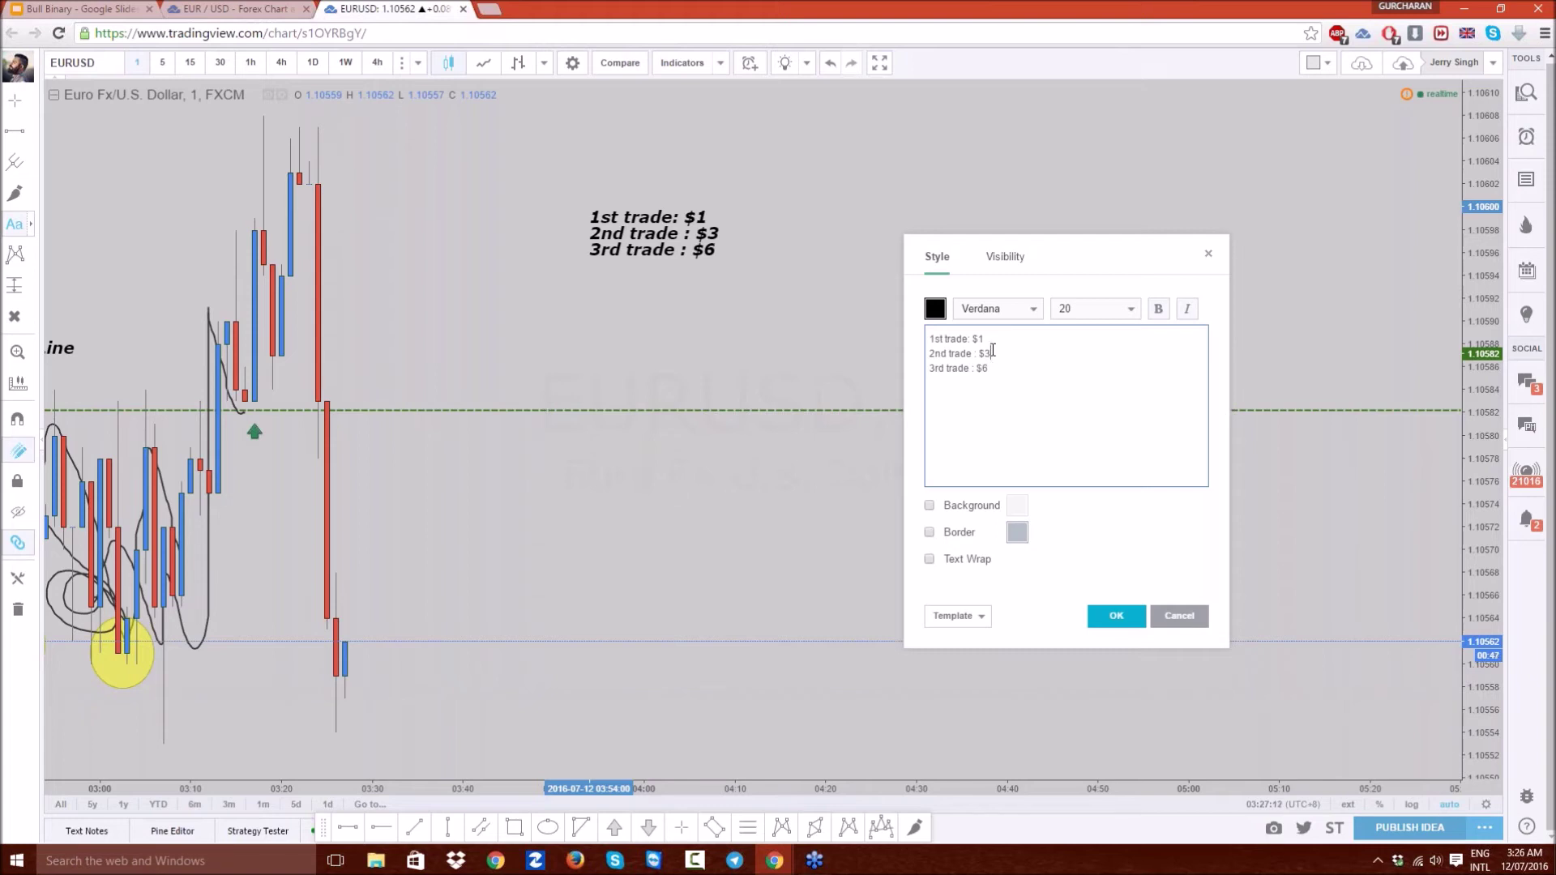
{"action": "left_click_drag", "start_coordinate": [991, 354], "coordinate": [980, 339]}
{"action": "left_click", "coordinate": [993, 354]}
{"action": "left_click_drag", "start_coordinate": [991, 354], "coordinate": [979, 354]}
{"action": "left_click", "coordinate": [988, 339]}
{"action": "left_click", "coordinate": [998, 352]}
- Try $7 as the third trade amount, then restore $6
{"action": "key", "text": "BackSpace"}
{"action": "type", "text": "7"}
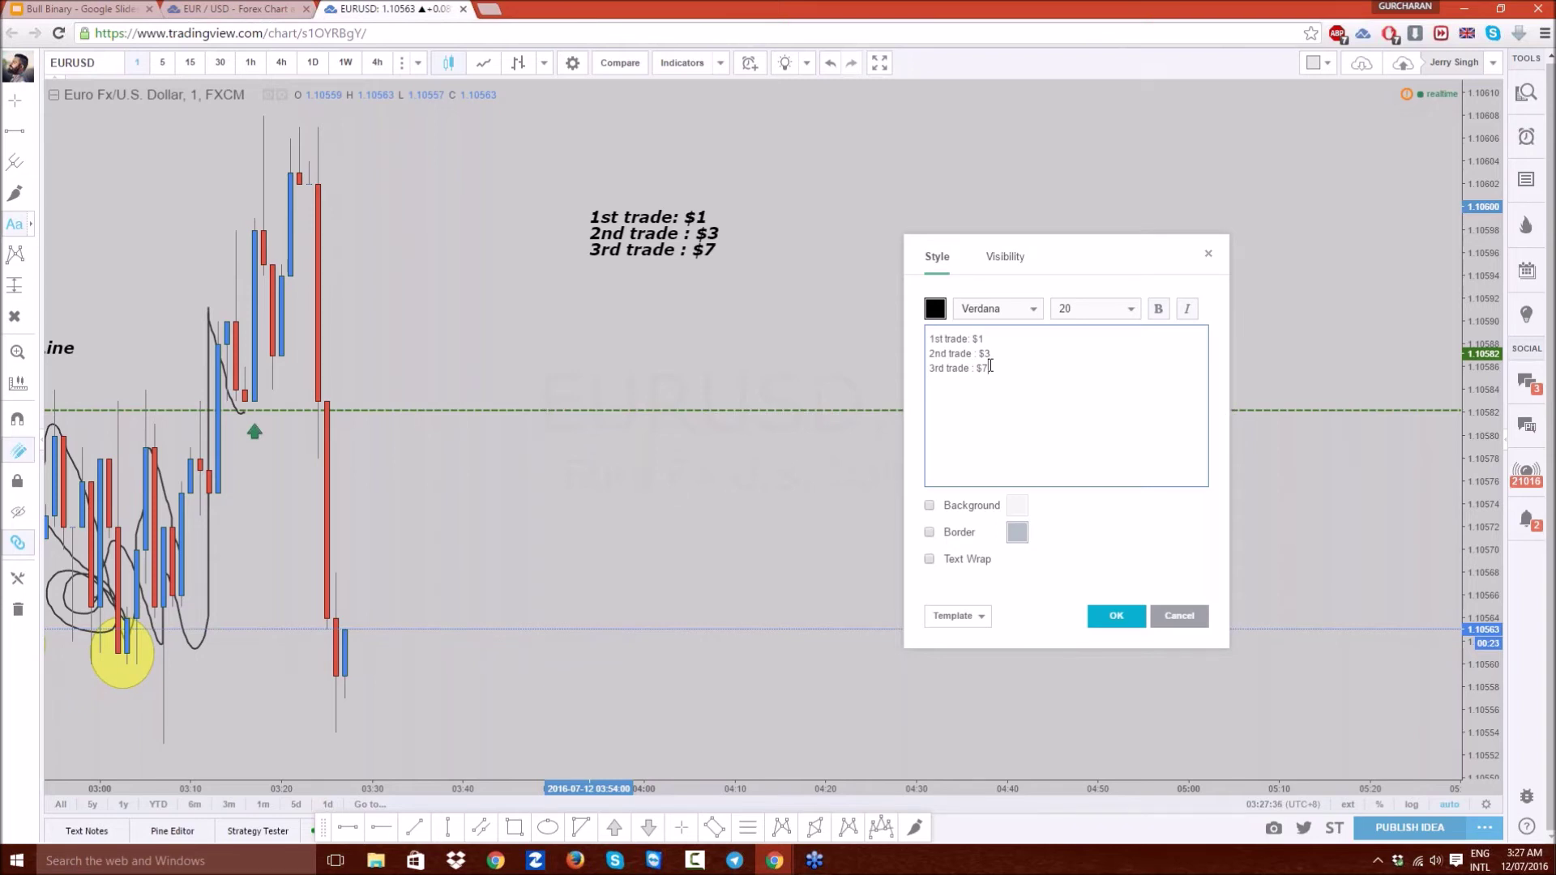
{"action": "key", "text": "BackSpace"}
{"action": "type", "text": "6"}
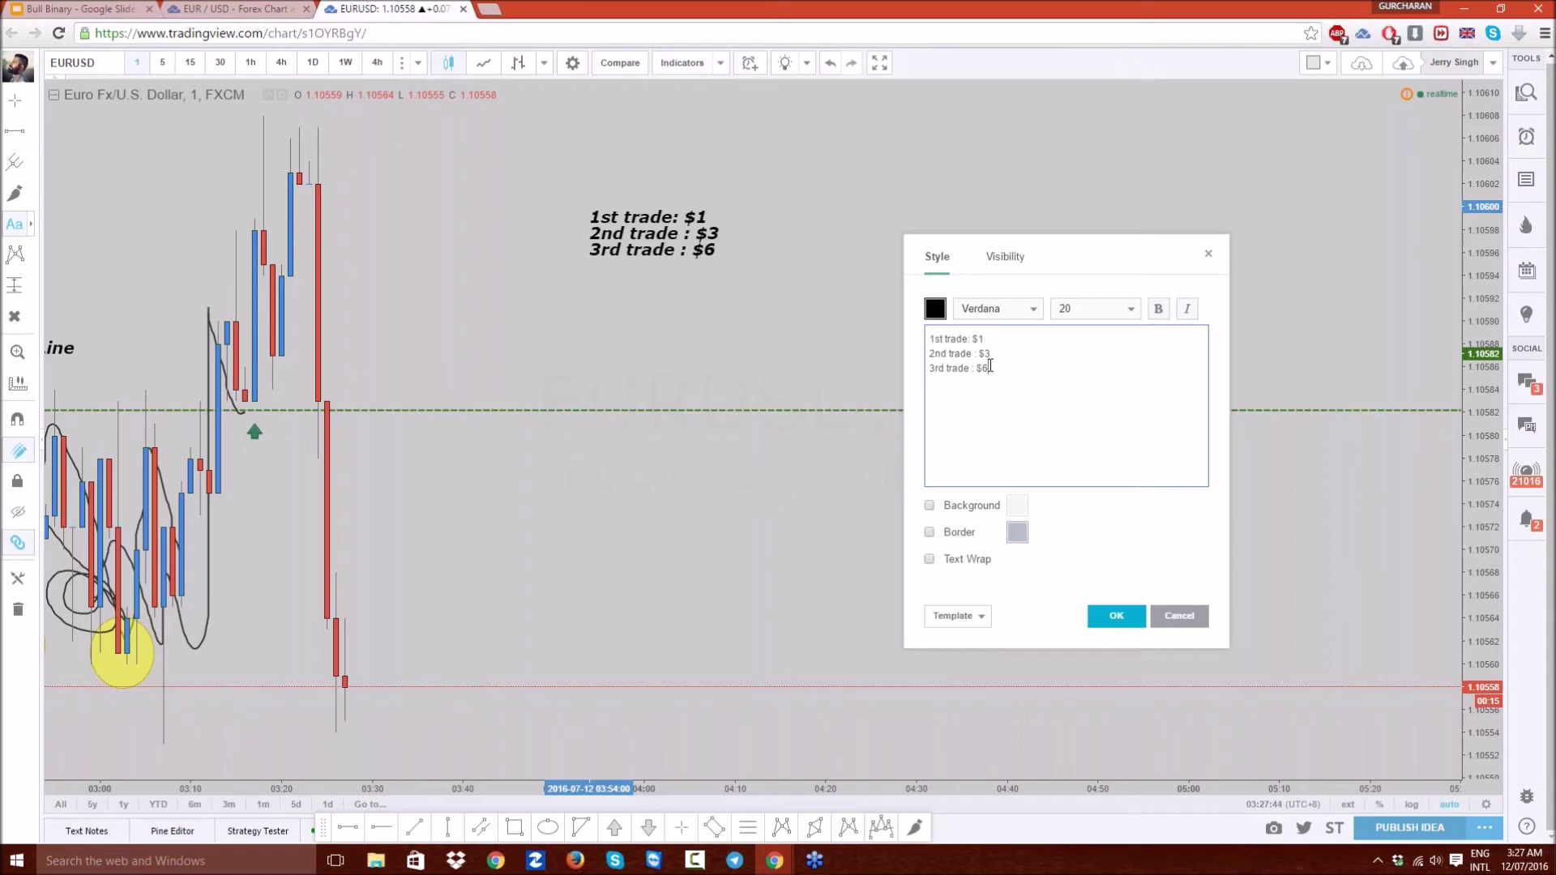
- Apply the three-line trade amounts text to the chart label and deselect it
{"action": "key", "text": "Up"}
{"action": "key", "text": "Up"}
{"action": "left_click", "coordinate": [1124, 618]}
{"action": "left_click", "coordinate": [754, 302]}
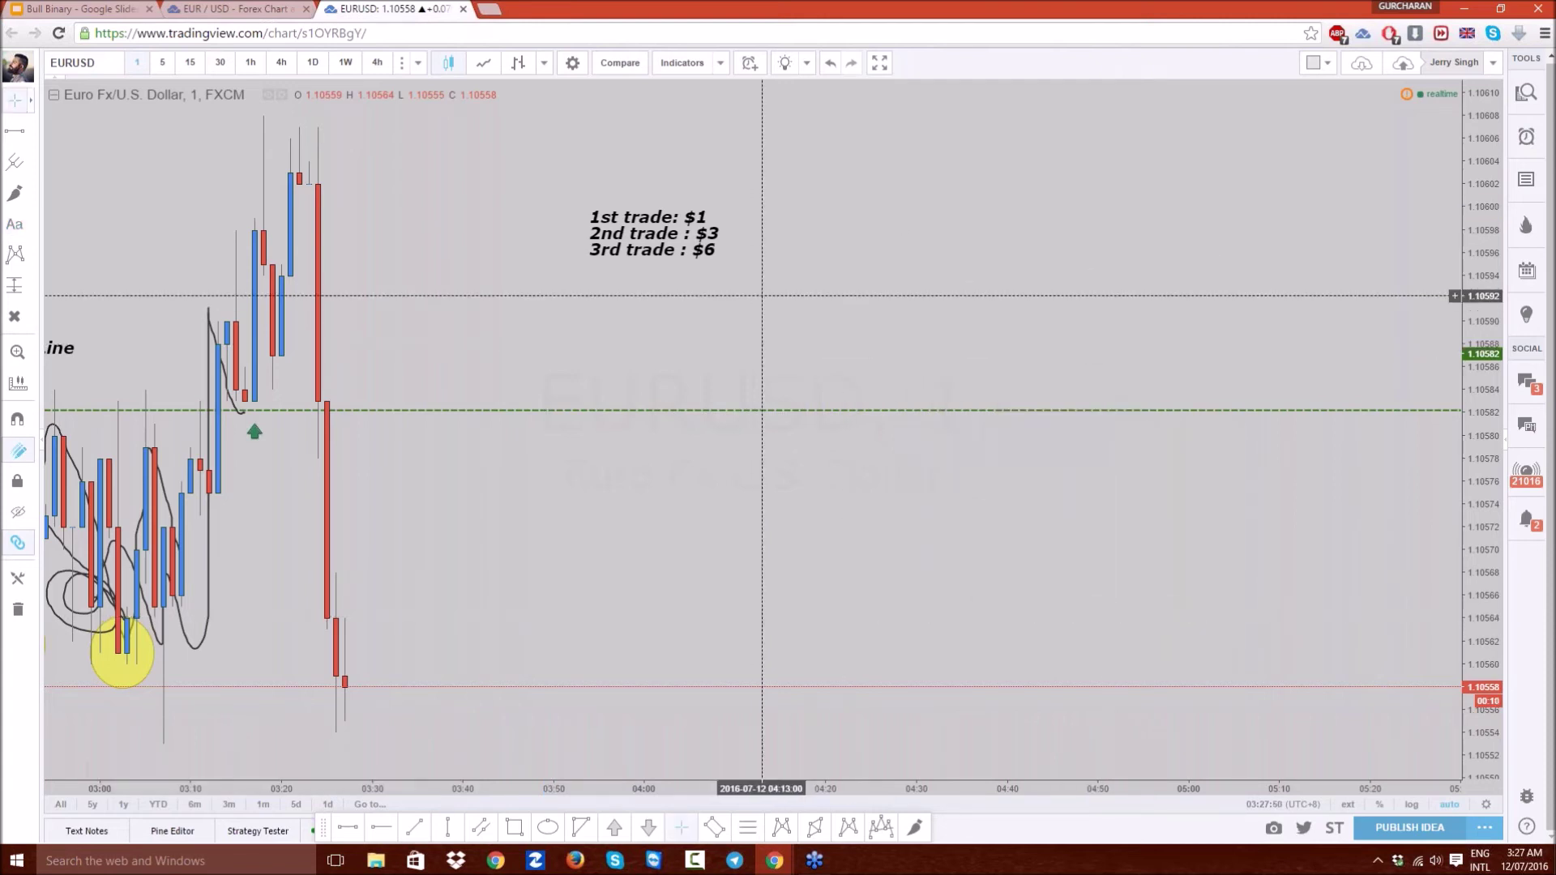
- Extend the green support zone forward in time to about 03:46
{"action": "scroll", "coordinate": [755, 303], "scroll_direction": "down", "scroll_amount": 5}
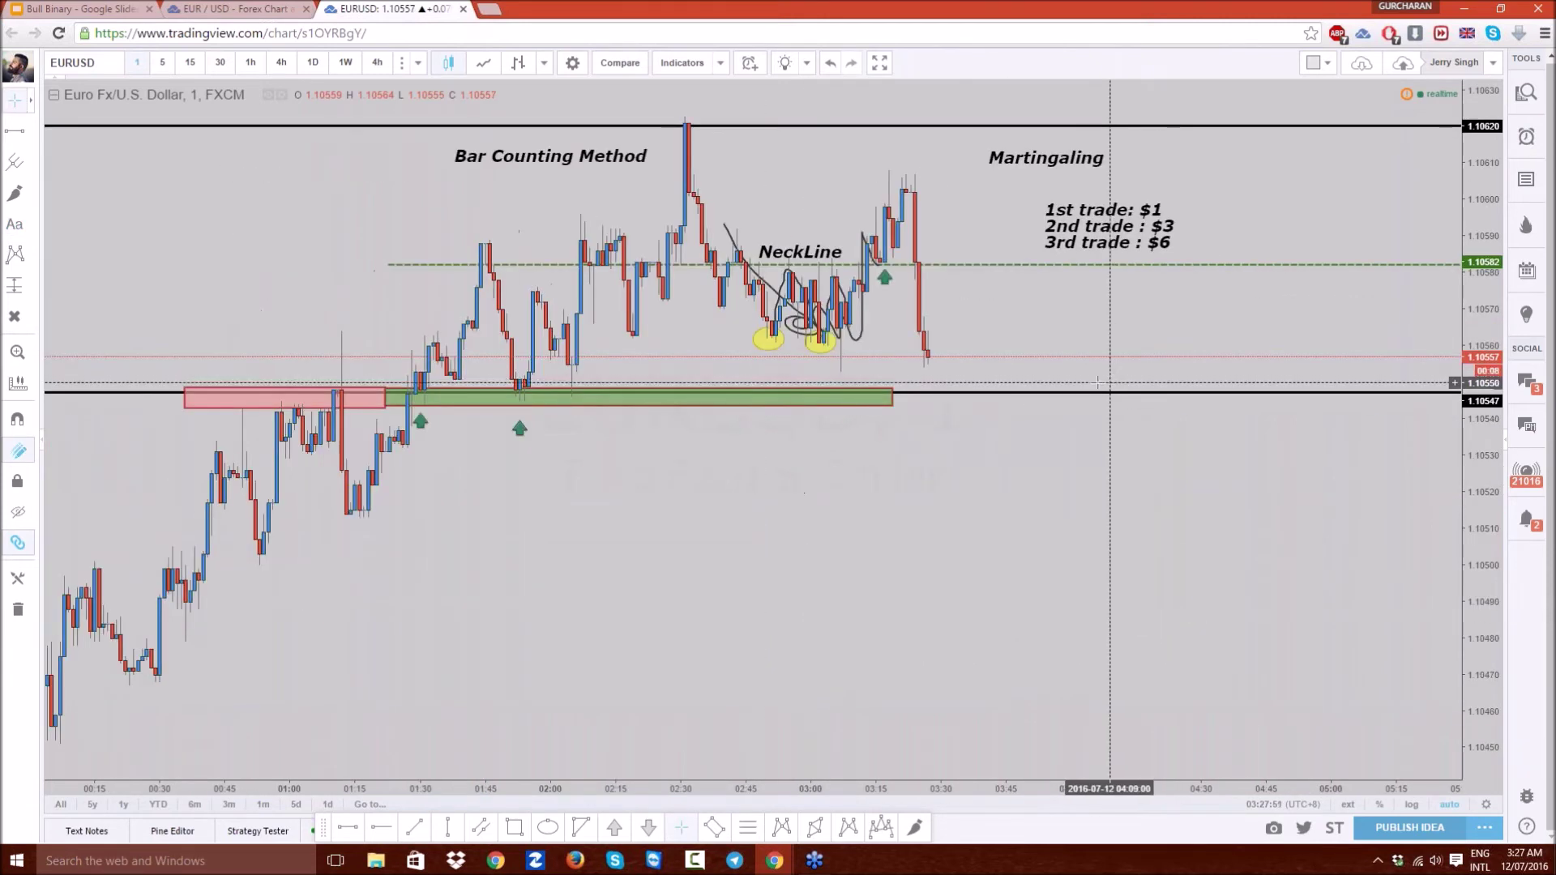
{"action": "left_click", "coordinate": [892, 400]}
{"action": "left_click_drag", "start_coordinate": [892, 401], "coordinate": [1010, 399]}
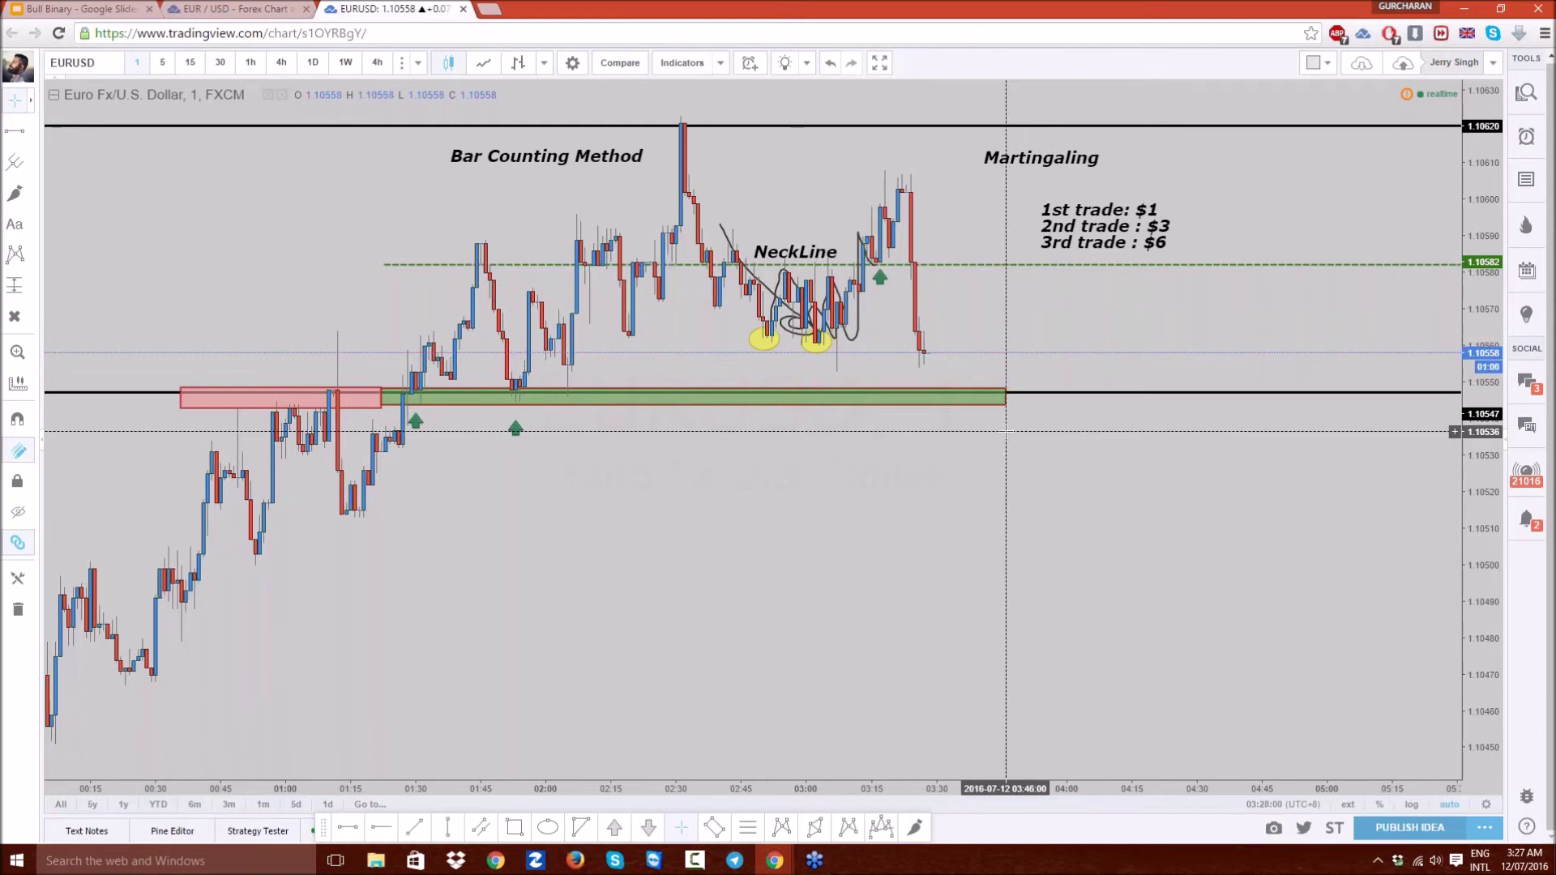
- Examine the latest candles between the green dashed neckline and the extended green support zone
{"action": "scroll", "coordinate": [1017, 356], "scroll_direction": "up", "scroll_amount": 2}
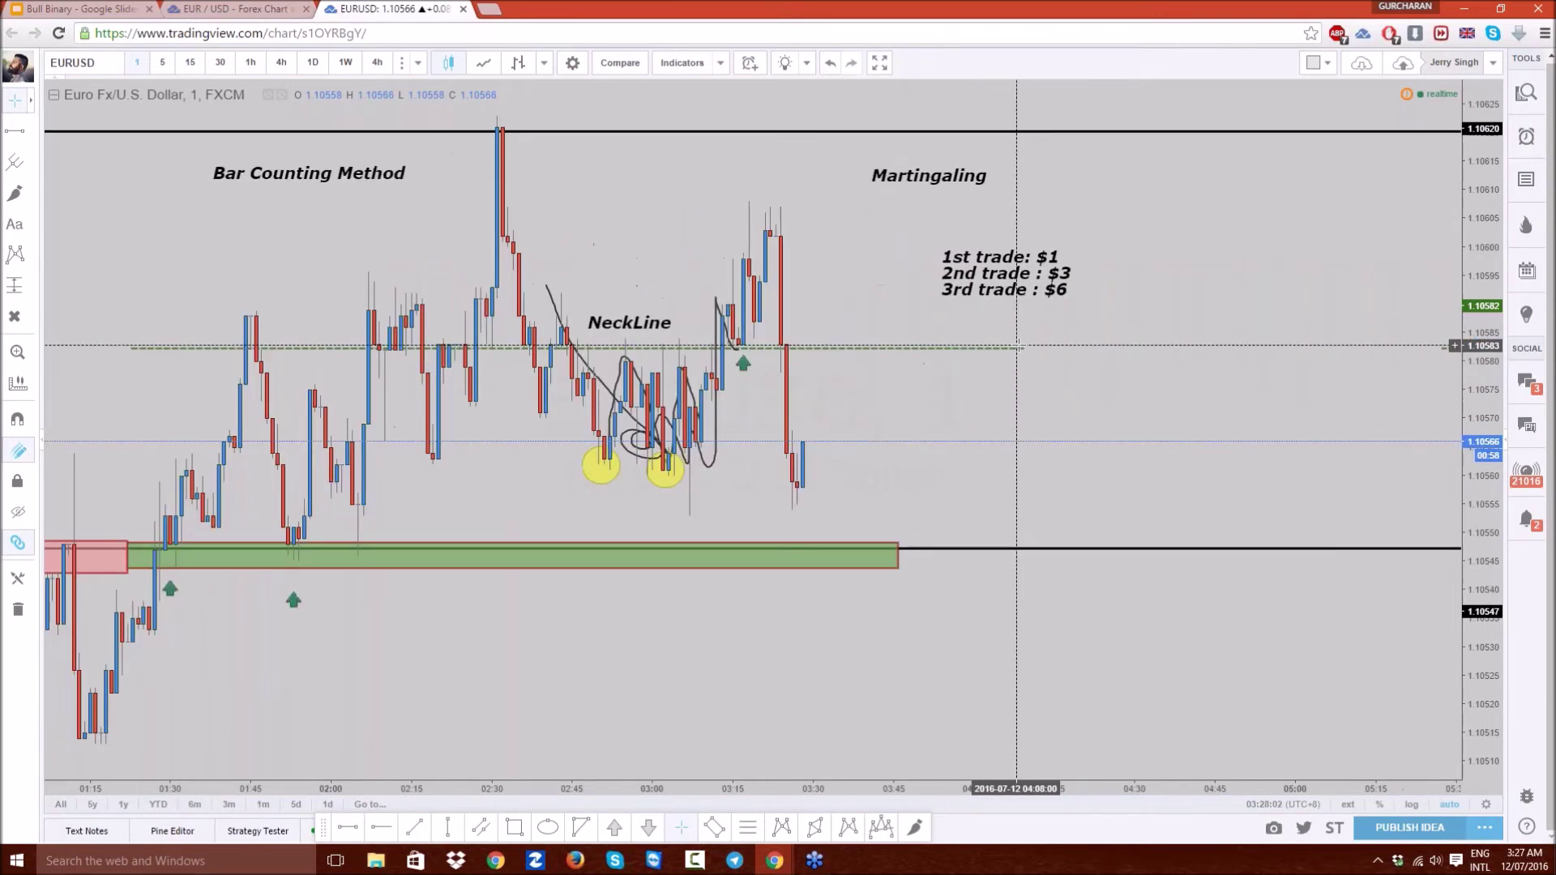
{"action": "left_click_drag", "start_coordinate": [875, 434], "coordinate": [1152, 418]}
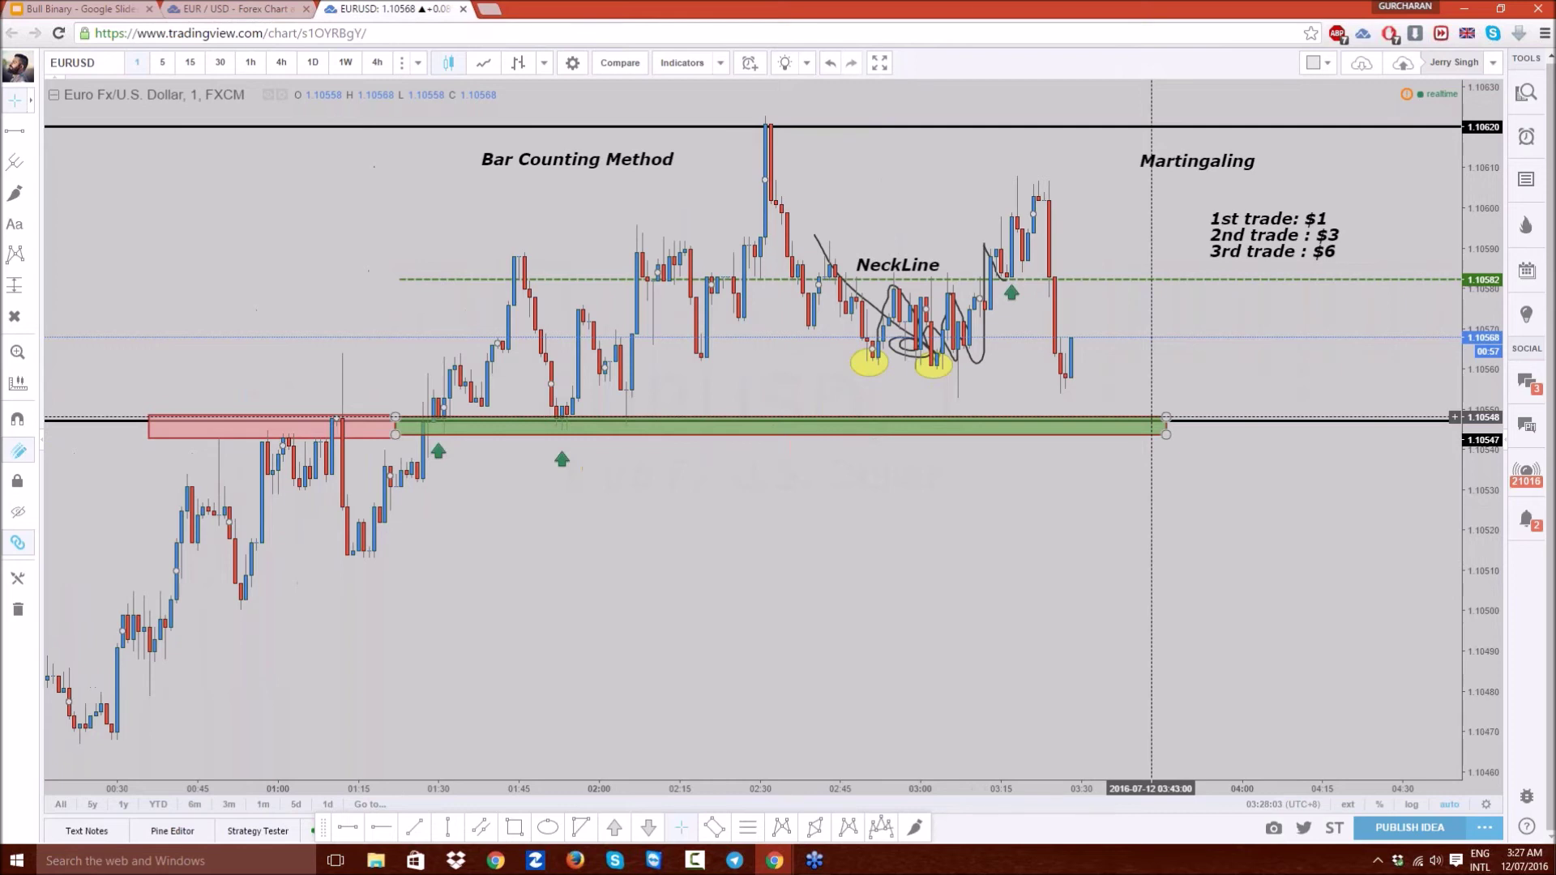
{"action": "scroll", "coordinate": [1088, 515], "scroll_direction": "up", "scroll_amount": 2}
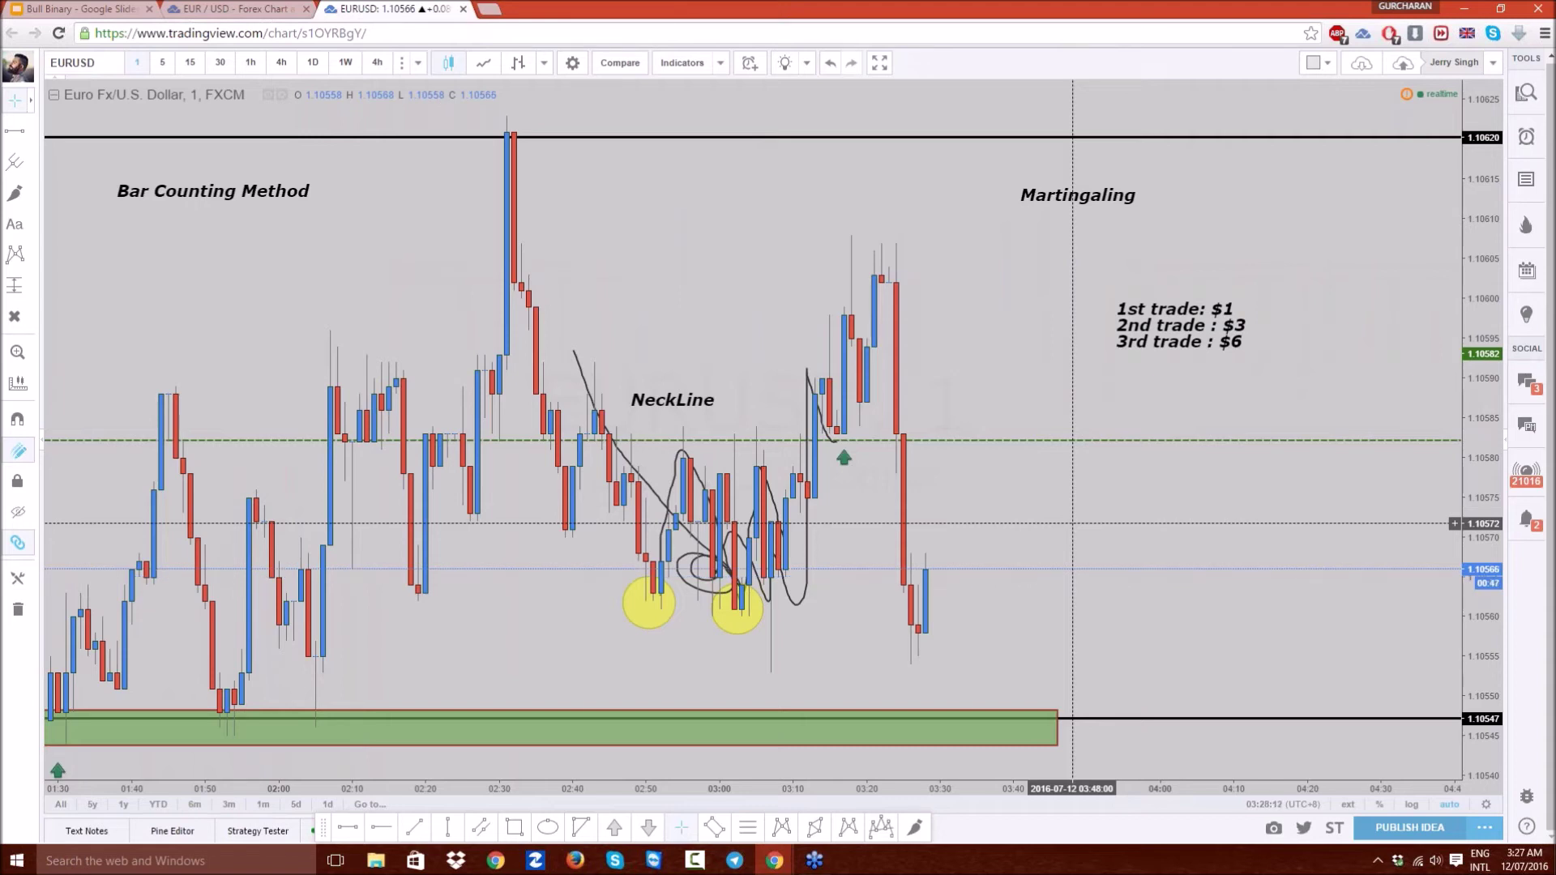
{"action": "scroll", "coordinate": [1088, 598], "scroll_direction": "down", "scroll_amount": 3}
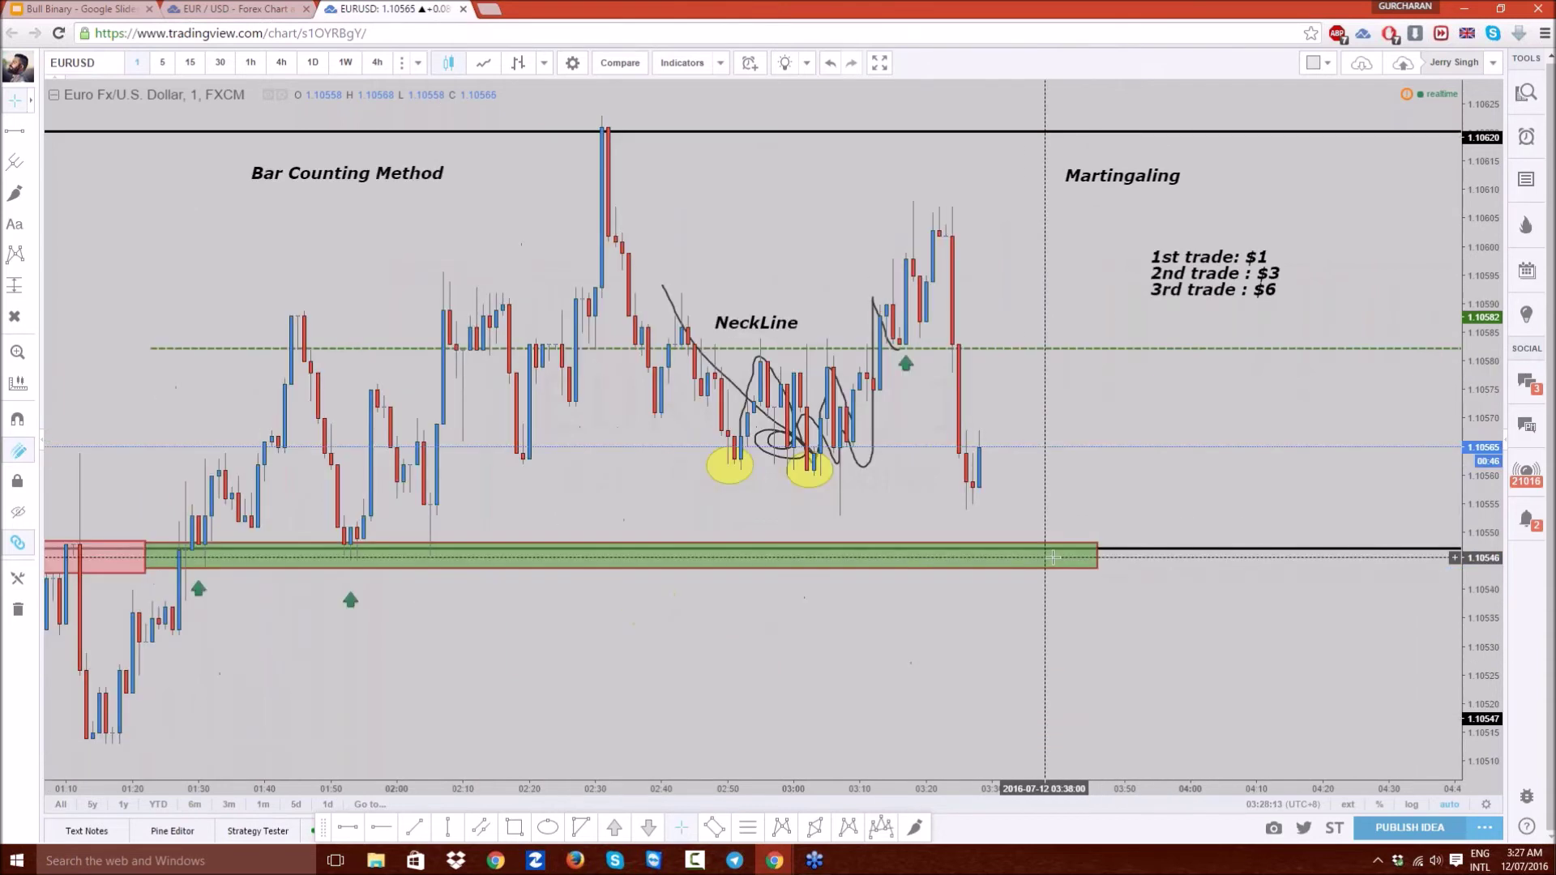
{"action": "scroll", "coordinate": [1123, 469], "scroll_direction": "up", "scroll_amount": 3}
{"action": "scroll", "coordinate": [1110, 466], "scroll_direction": "down", "scroll_amount": 3}
{"action": "scroll", "coordinate": [1103, 466], "scroll_direction": "up", "scroll_amount": 3}
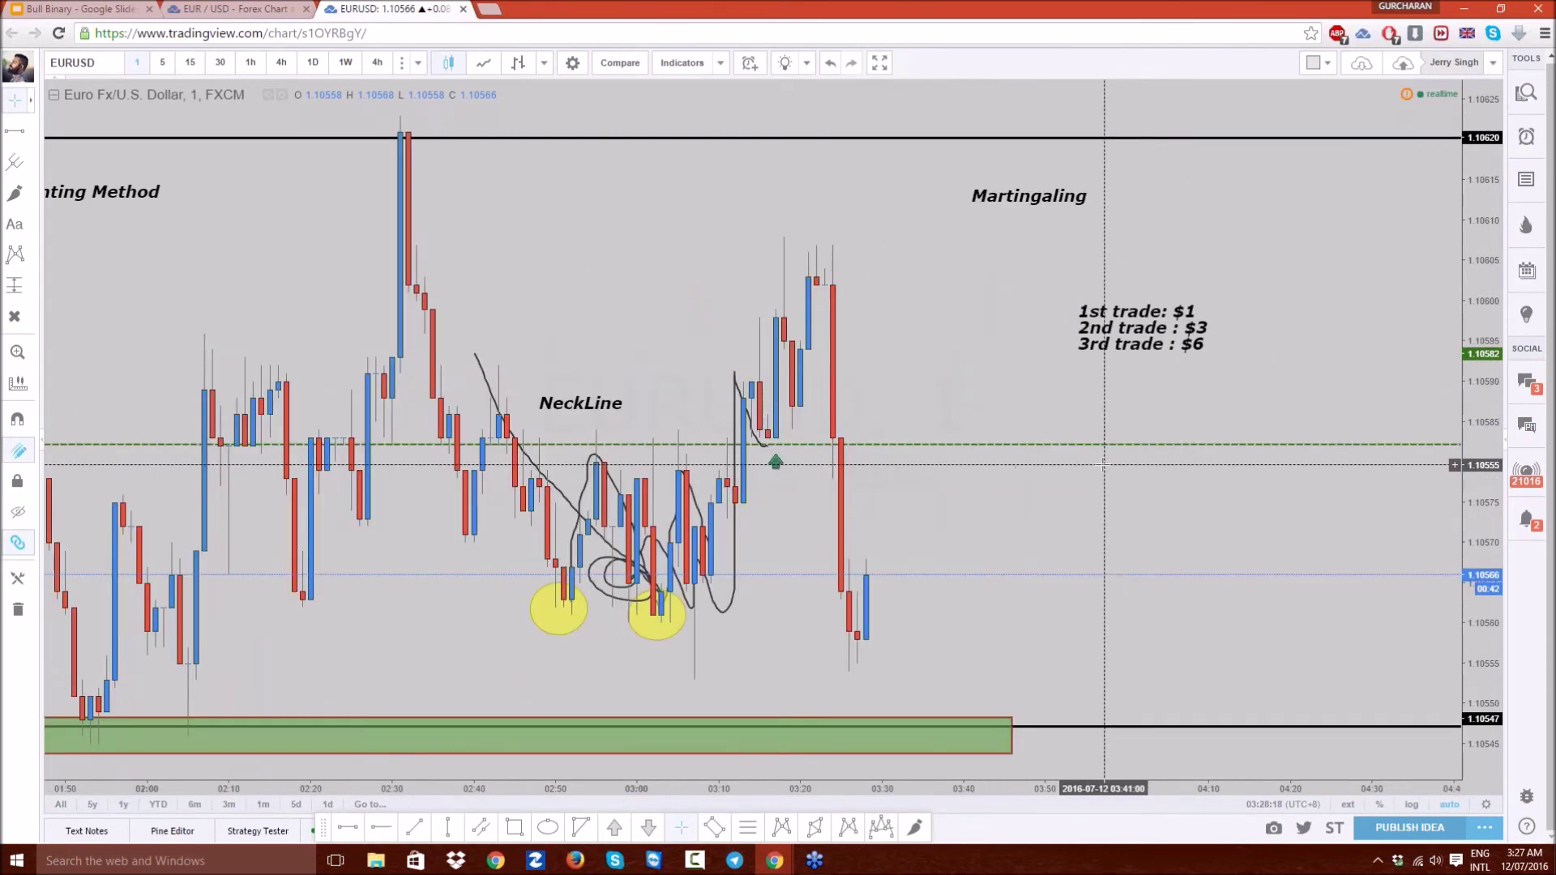
{"action": "left_click_drag", "start_coordinate": [947, 486], "coordinate": [1205, 503]}
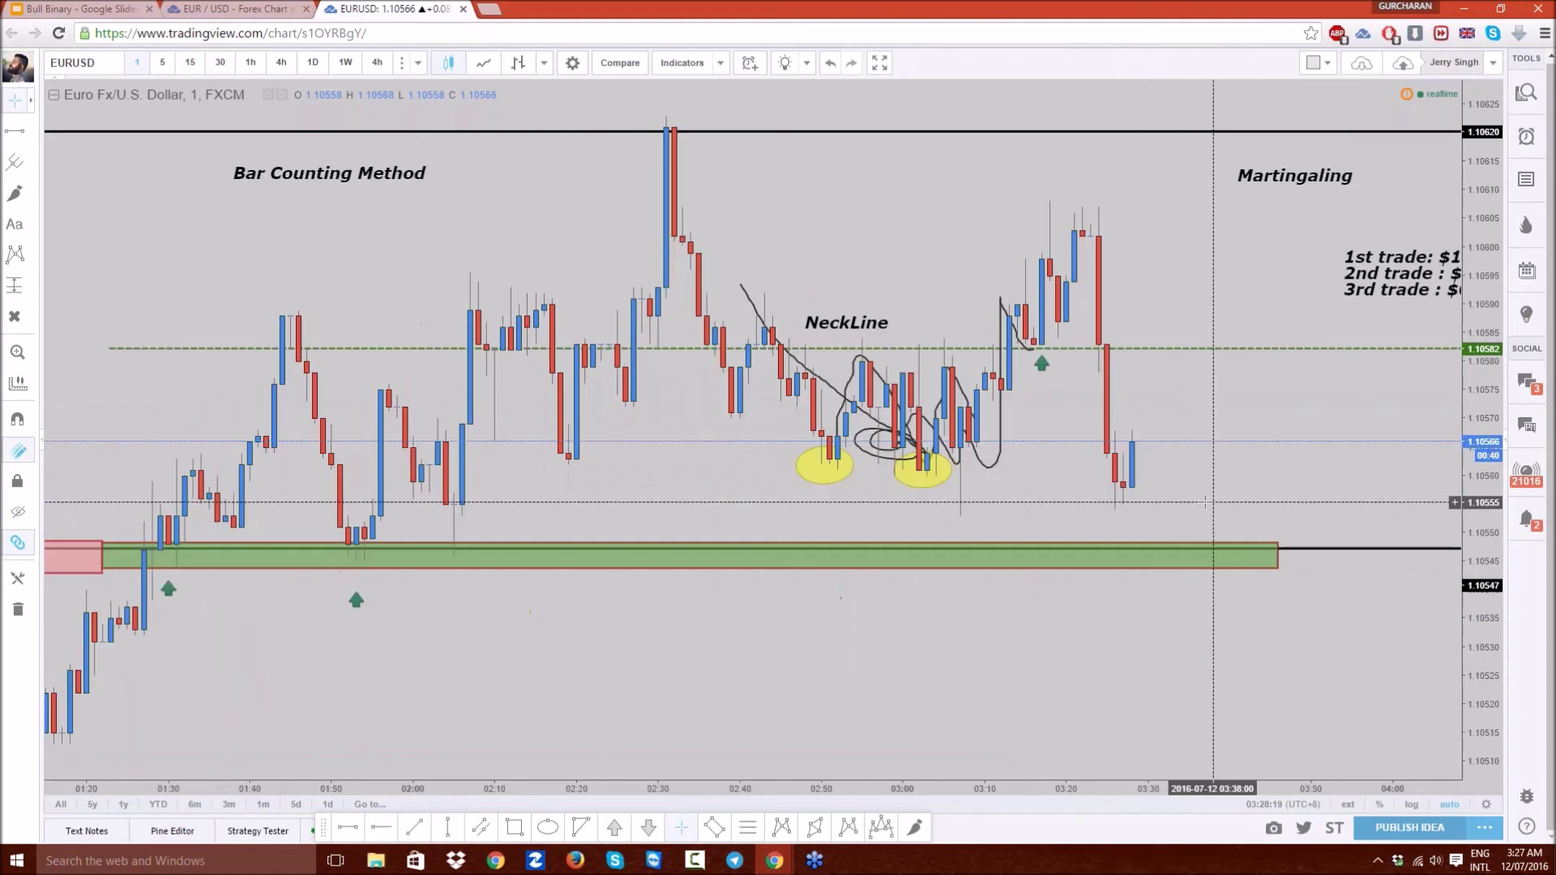
- Add a horizontal line across the chart at about 1.10557 and deselect it
{"action": "left_click", "coordinate": [348, 827]}
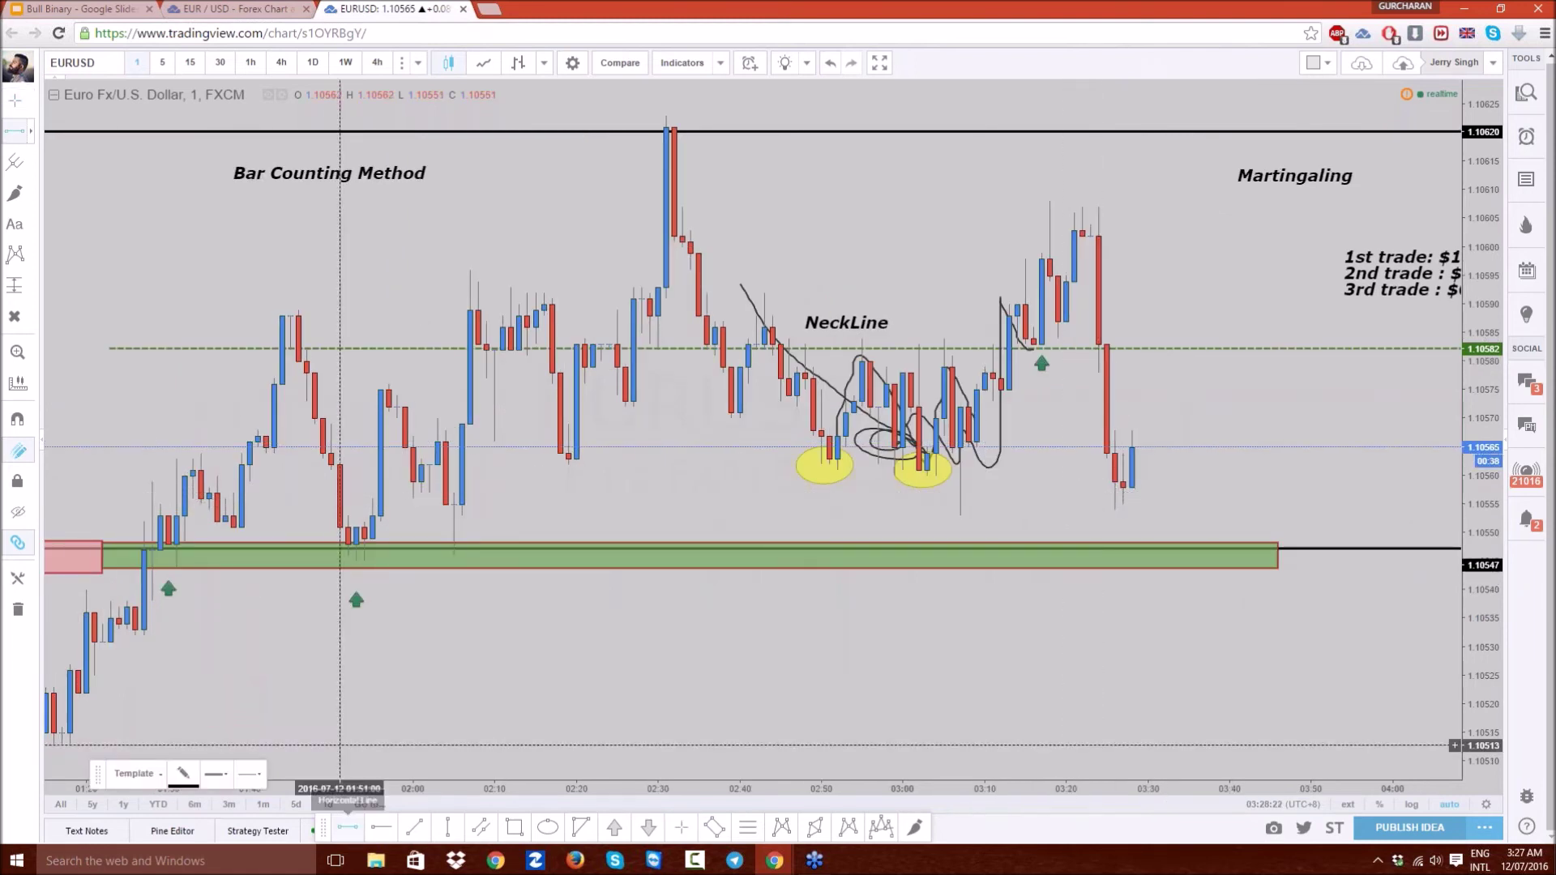
{"action": "left_click", "coordinate": [191, 489]}
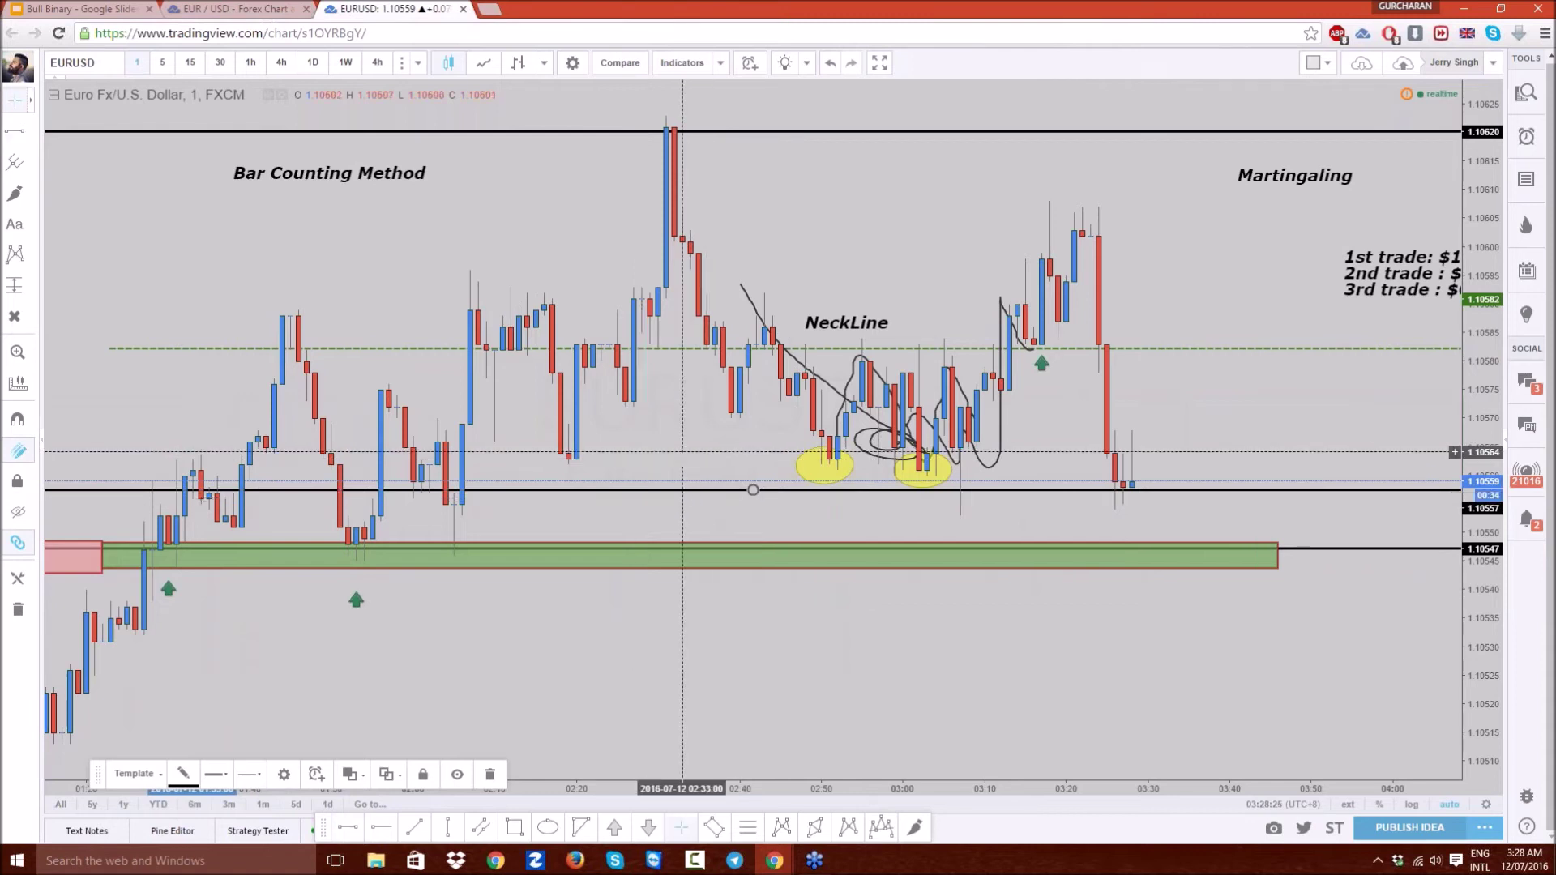
{"action": "left_click", "coordinate": [658, 466]}
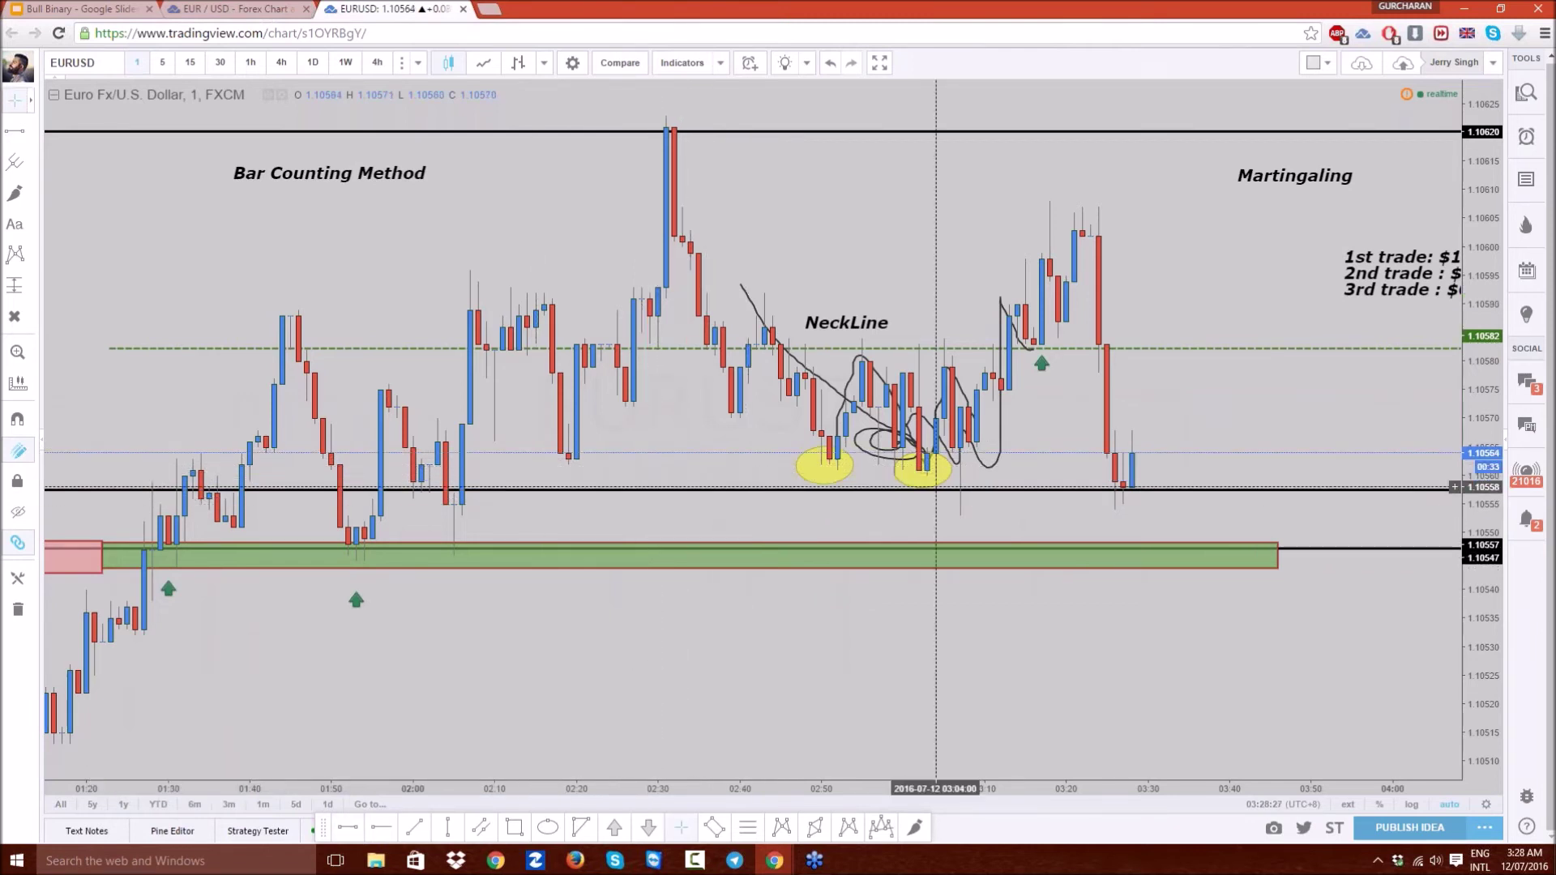
- Move the two yellow ellipses onto the 1.10557 line at the candles around 01:33 and 02:02
{"action": "left_click", "coordinate": [804, 453]}
{"action": "left_click_drag", "start_coordinate": [805, 453], "coordinate": [177, 467]}
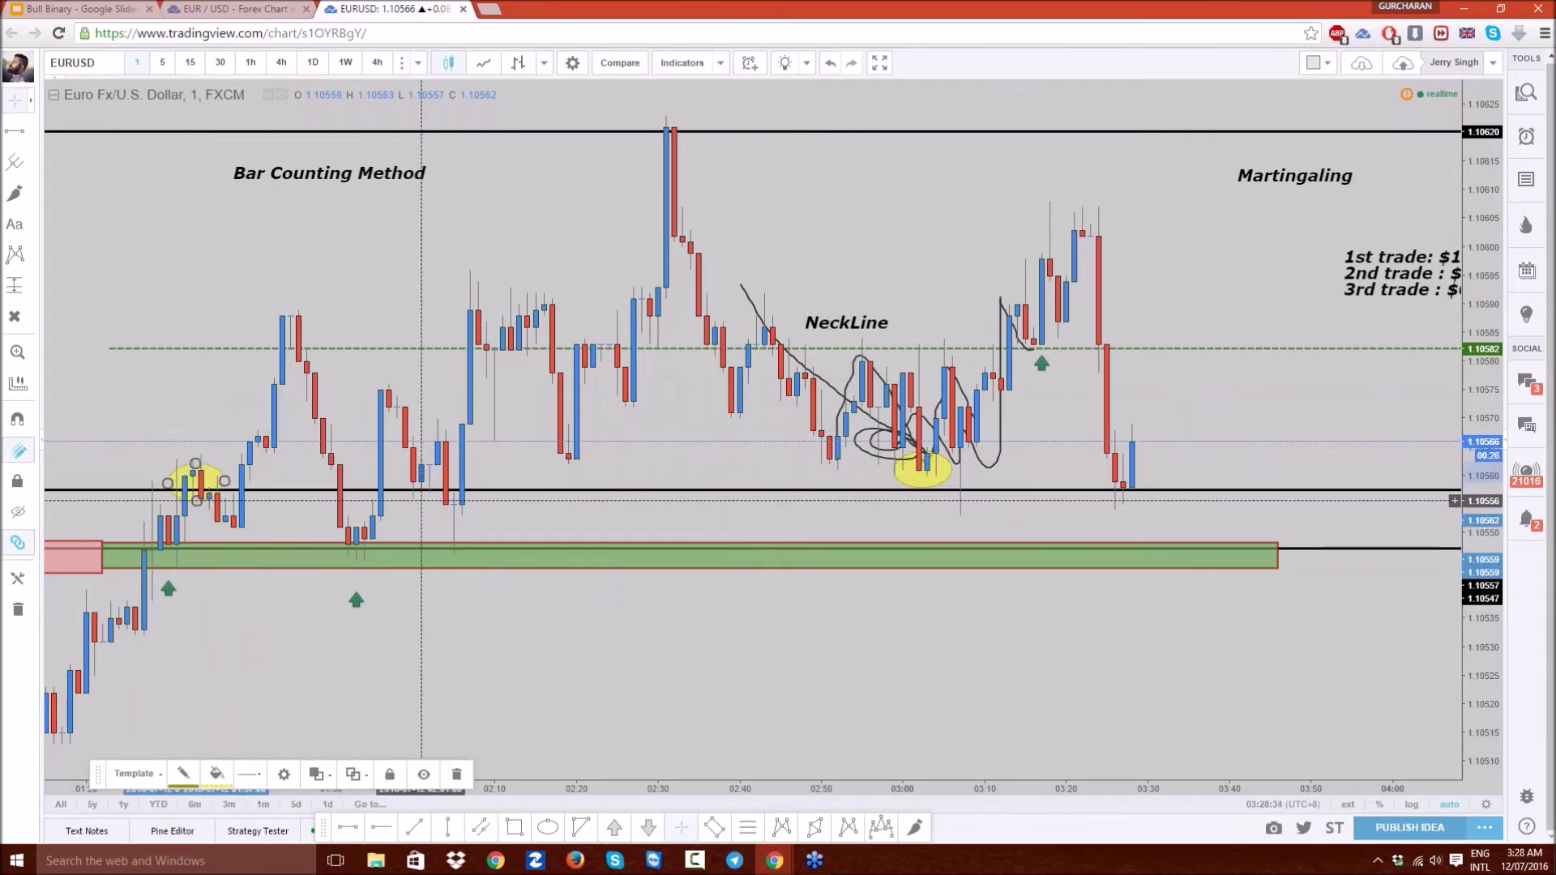
{"action": "left_click", "coordinate": [434, 486]}
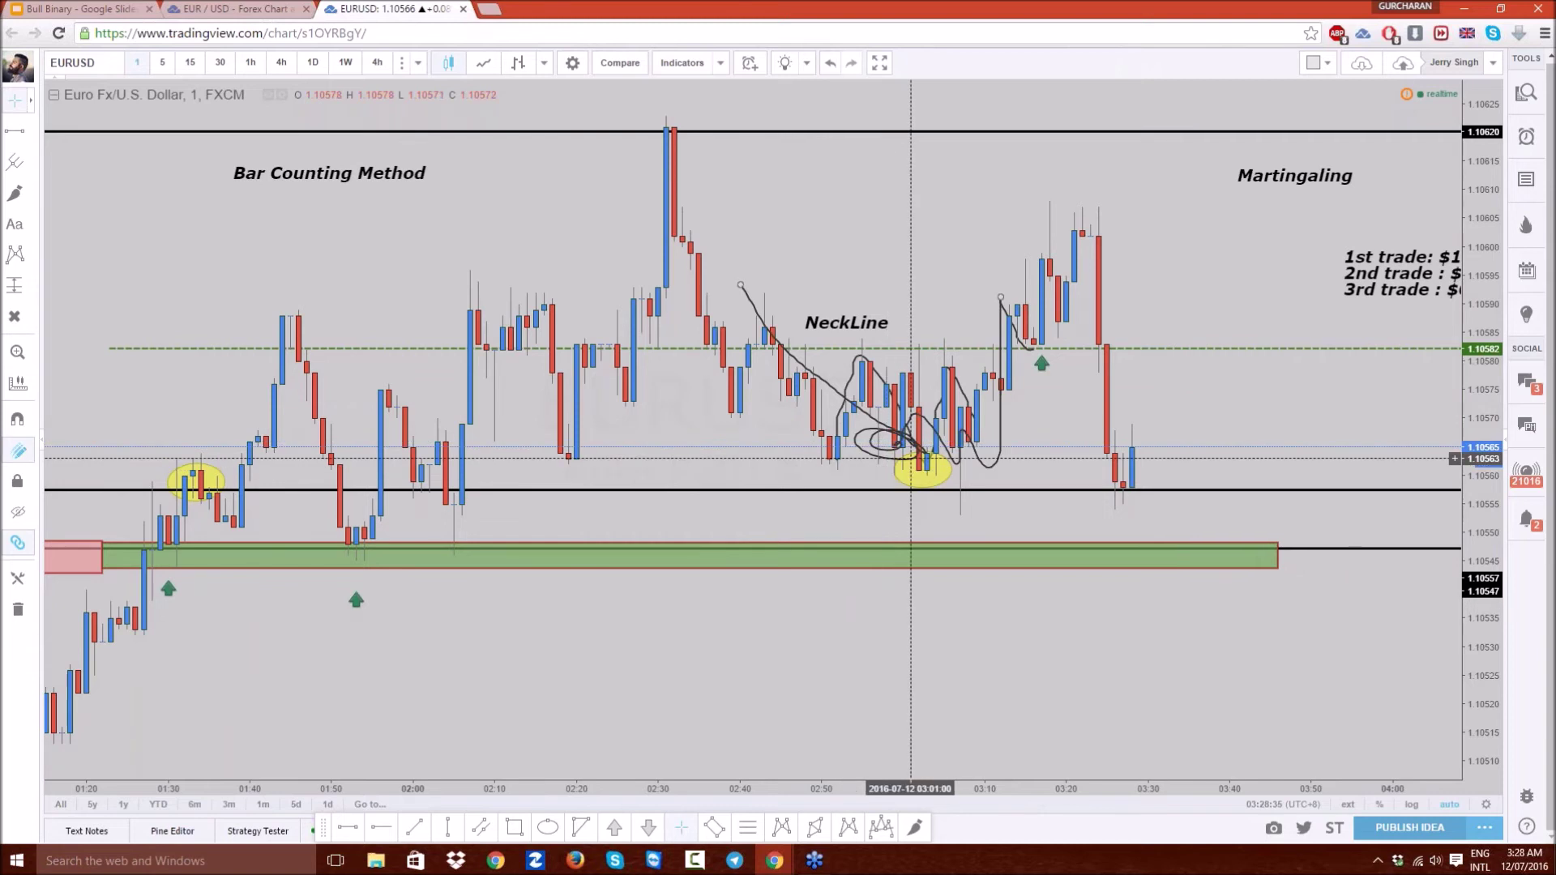
{"action": "left_click_drag", "start_coordinate": [902, 454], "coordinate": [413, 482]}
- Draw a wide yellow ellipse on the 1.10557 line beneath the lows from about 02:49 to 03:10
{"action": "left_click", "coordinate": [548, 827]}
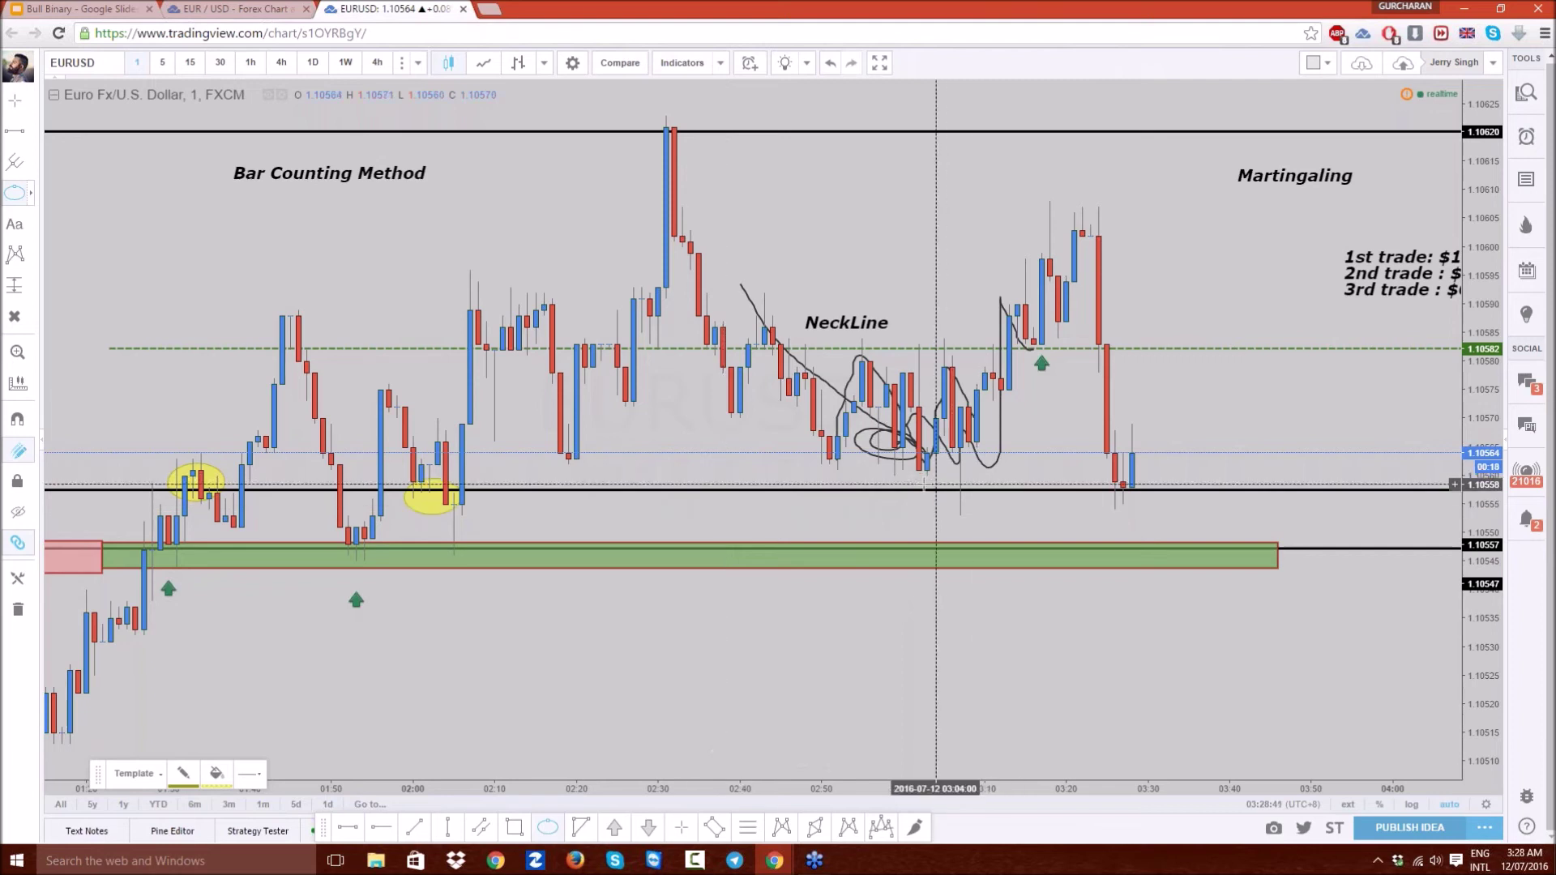
{"action": "left_click", "coordinate": [812, 487]}
{"action": "left_click", "coordinate": [986, 487]}
{"action": "left_click", "coordinate": [987, 469]}
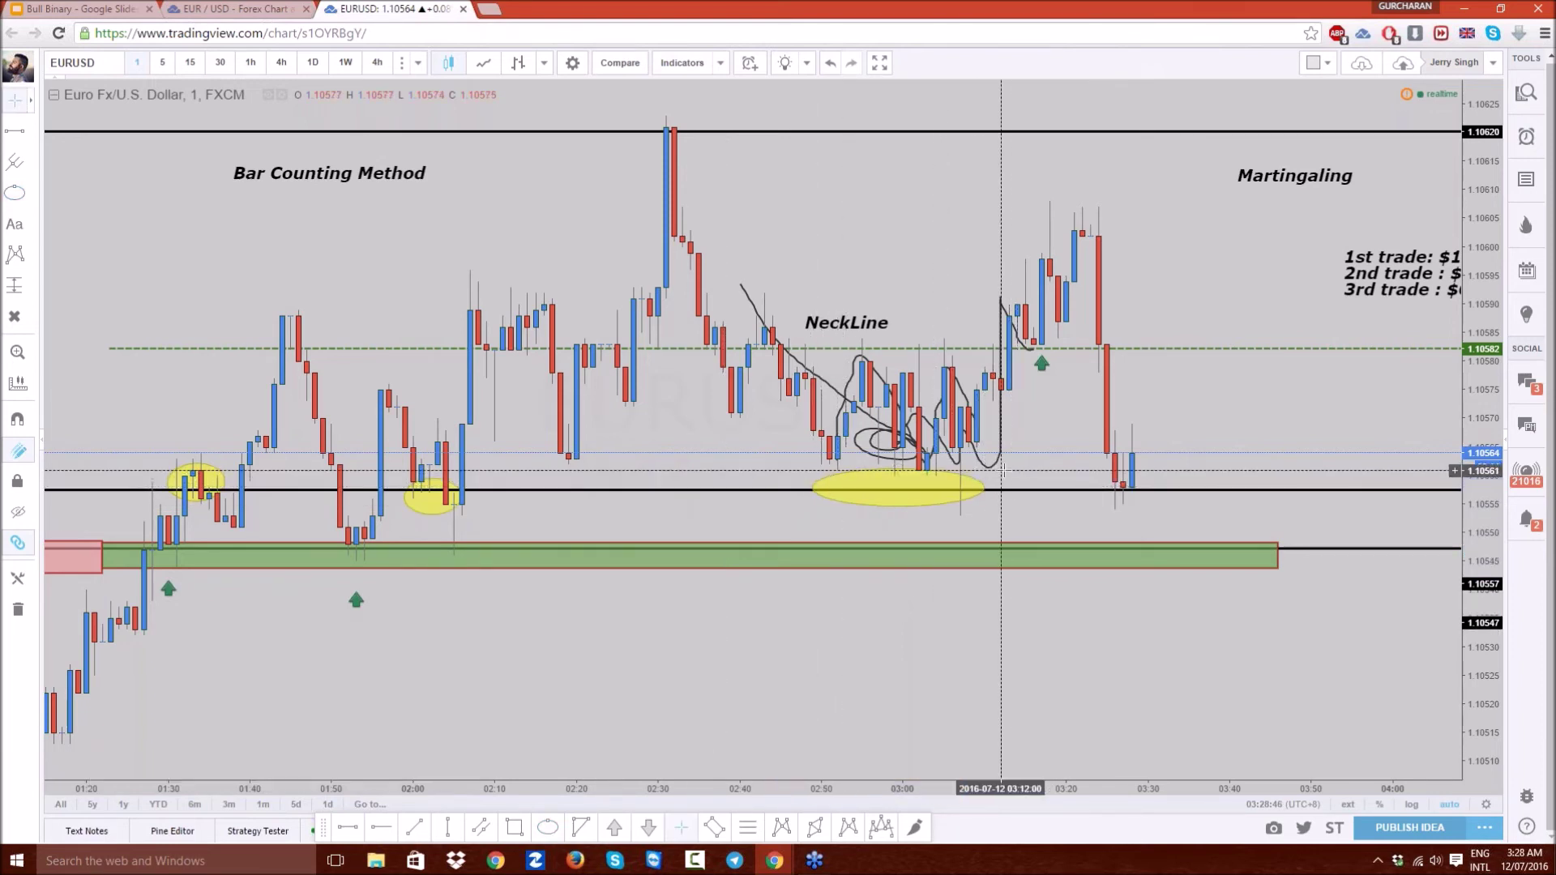
- Delete the freehand brush strokes over the candles around the NeckLine label
{"action": "left_click", "coordinate": [1001, 458]}
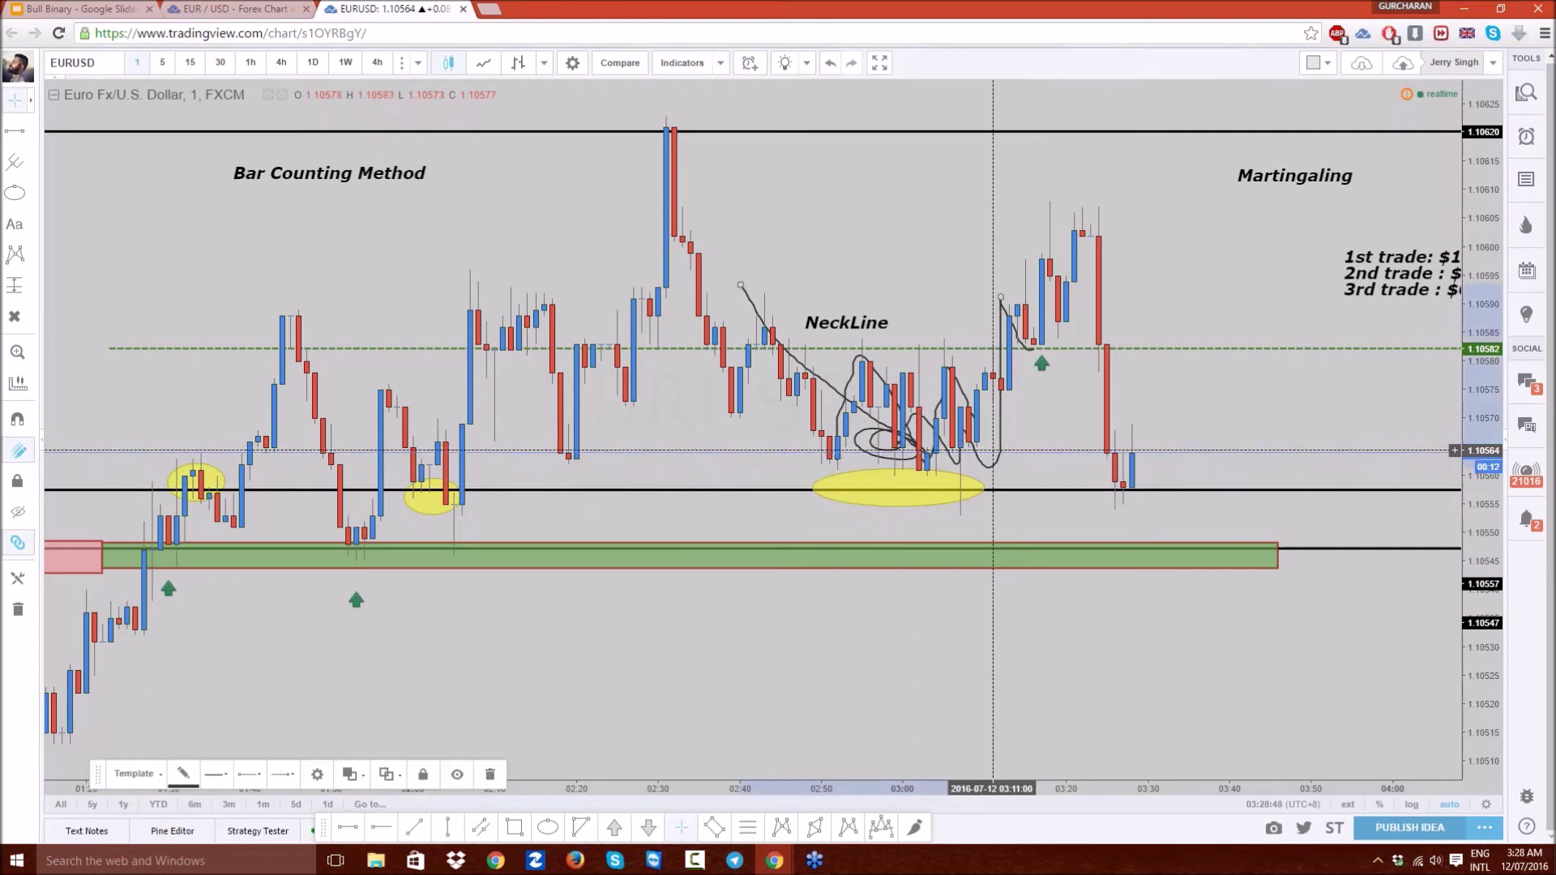
{"action": "key", "text": "Delete"}
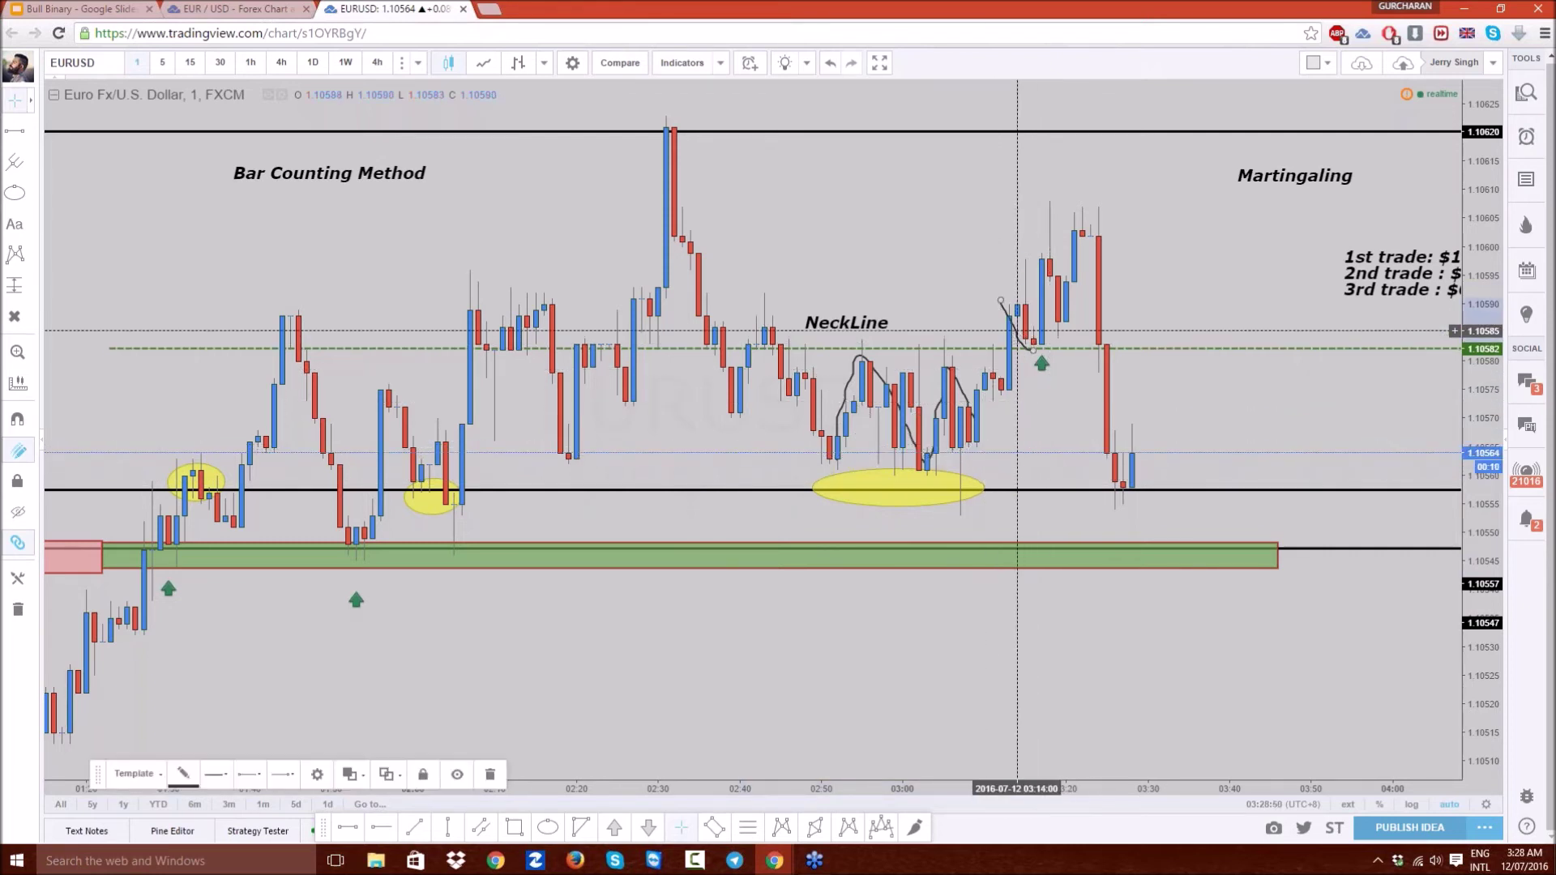
{"action": "left_click", "coordinate": [886, 388]}
{"action": "key", "text": "Delete"}
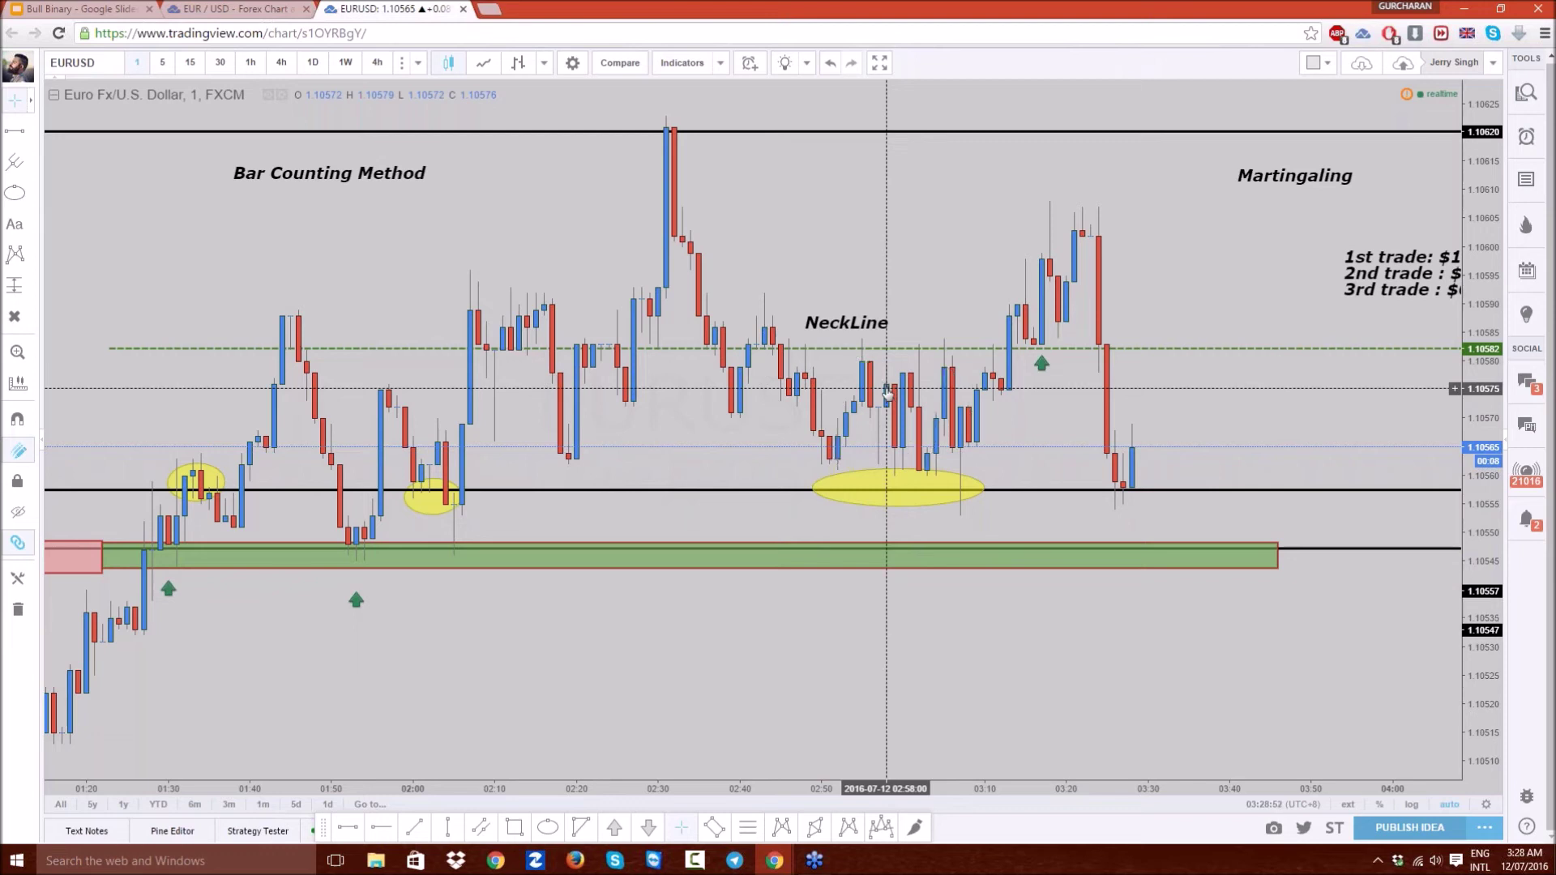
- Raise the black resistance line at the chart's highest peak to 1.10621
{"action": "left_click_drag", "start_coordinate": [1233, 241], "coordinate": [1153, 243]}
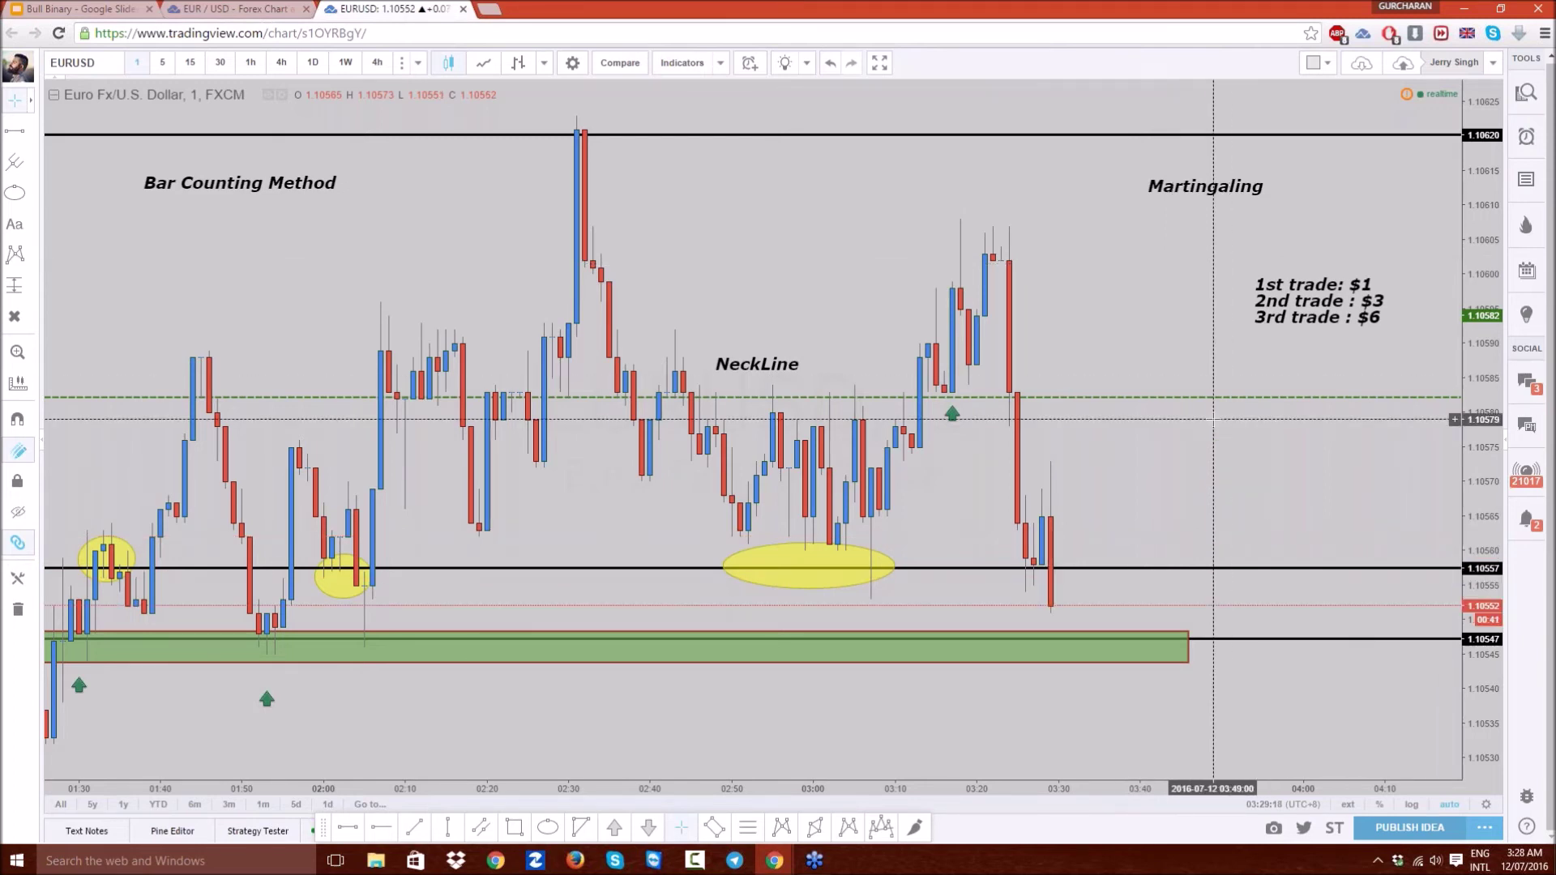
{"action": "scroll", "coordinate": [1213, 419], "scroll_direction": "down", "scroll_amount": 1}
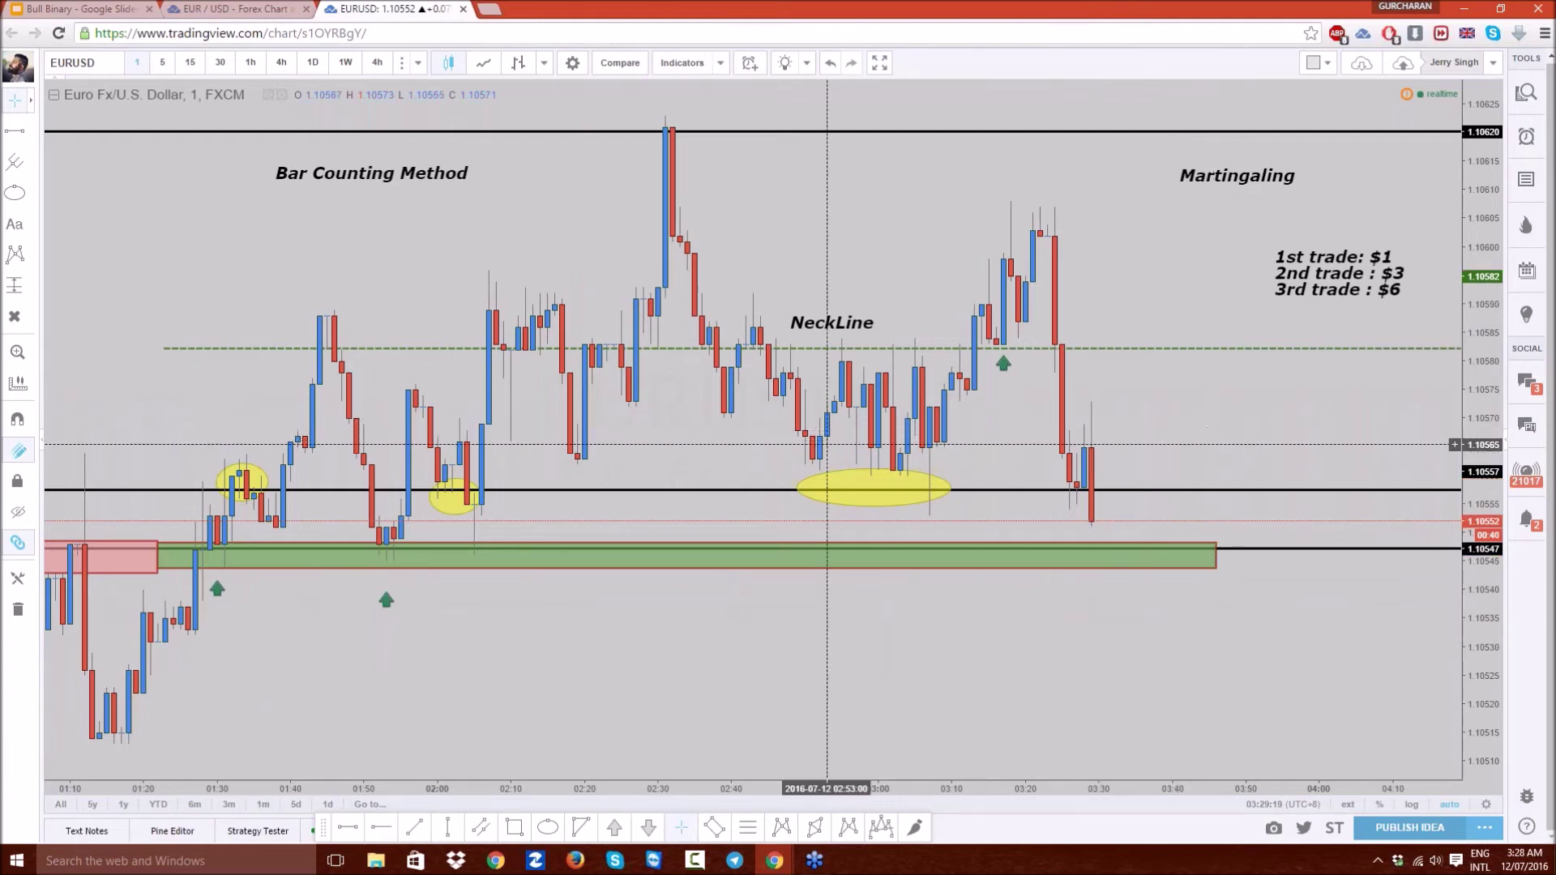
{"action": "left_click_drag", "start_coordinate": [696, 445], "coordinate": [674, 445]}
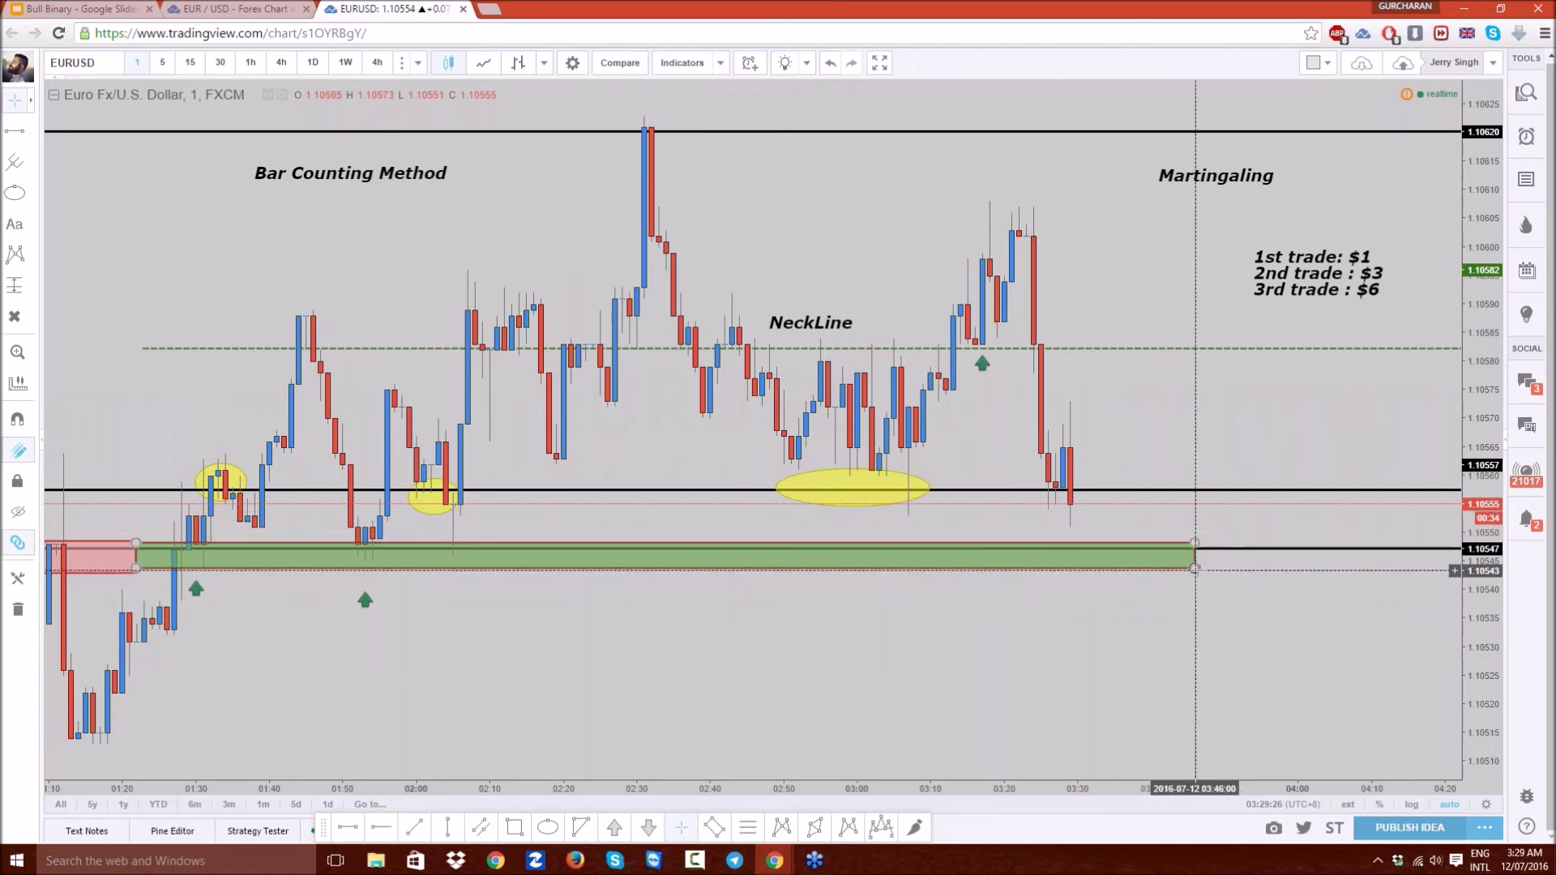
{"action": "scroll", "coordinate": [1024, 591], "scroll_direction": "down", "scroll_amount": 1}
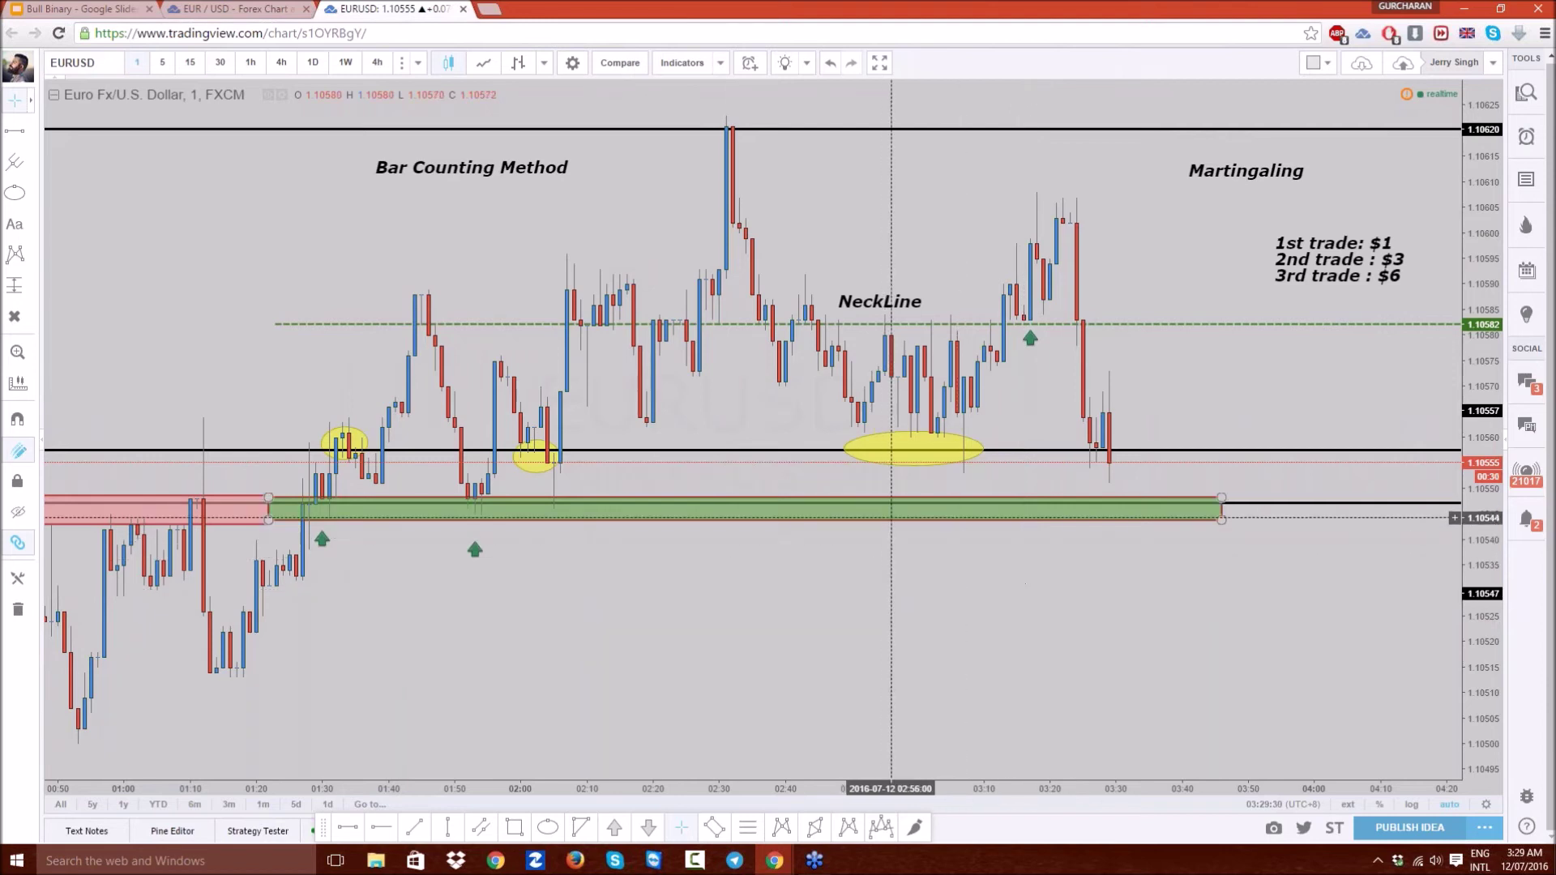
{"action": "scroll", "coordinate": [891, 518], "scroll_direction": "up", "scroll_amount": 1}
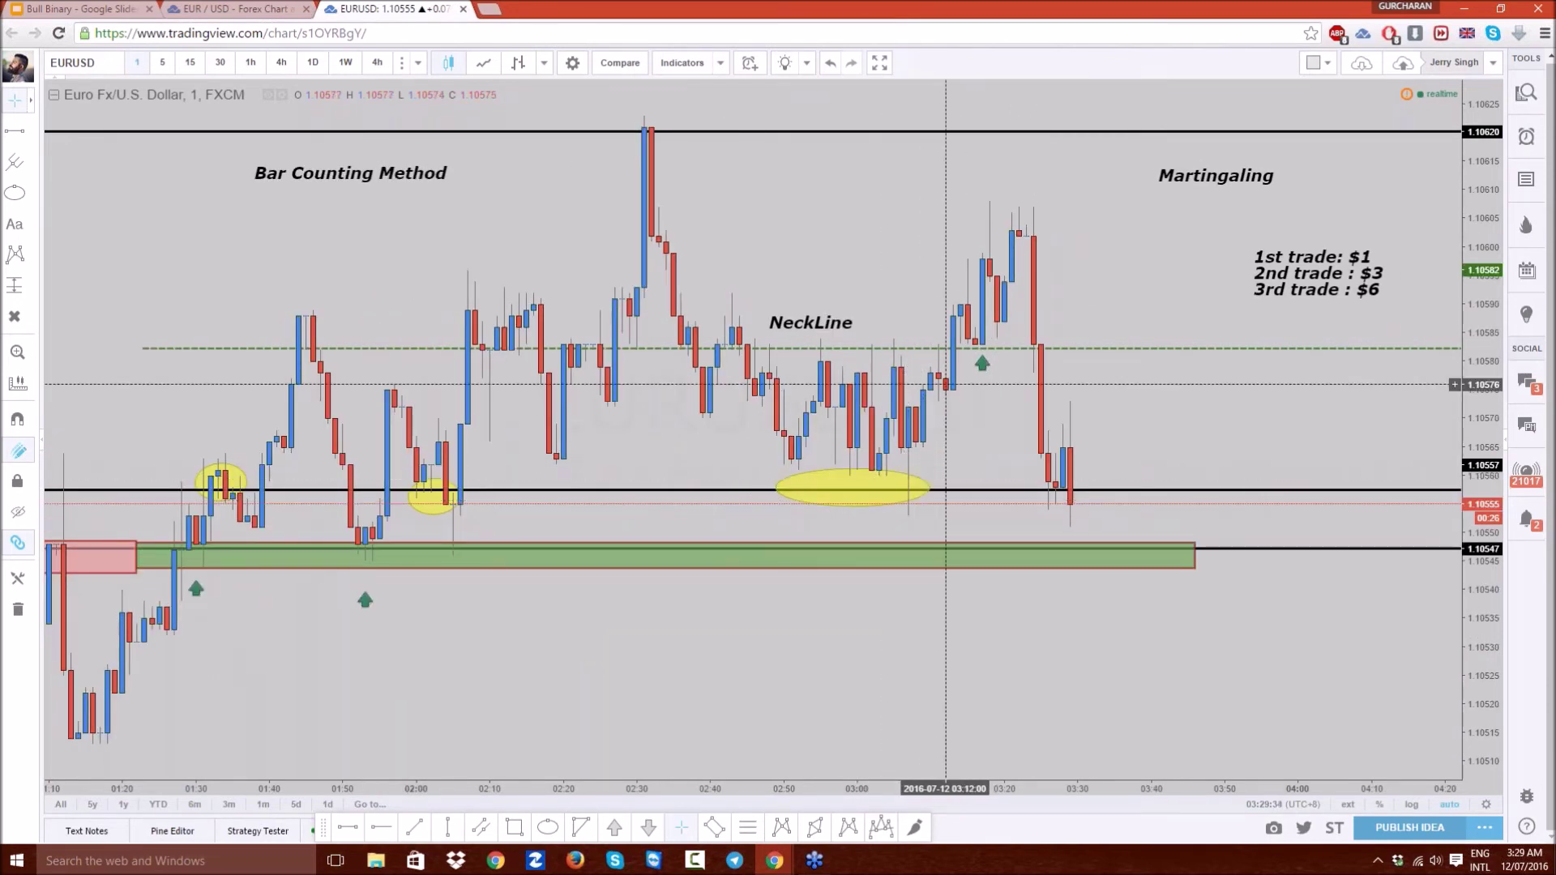
{"action": "left_click_drag", "start_coordinate": [658, 131], "coordinate": [658, 127]}
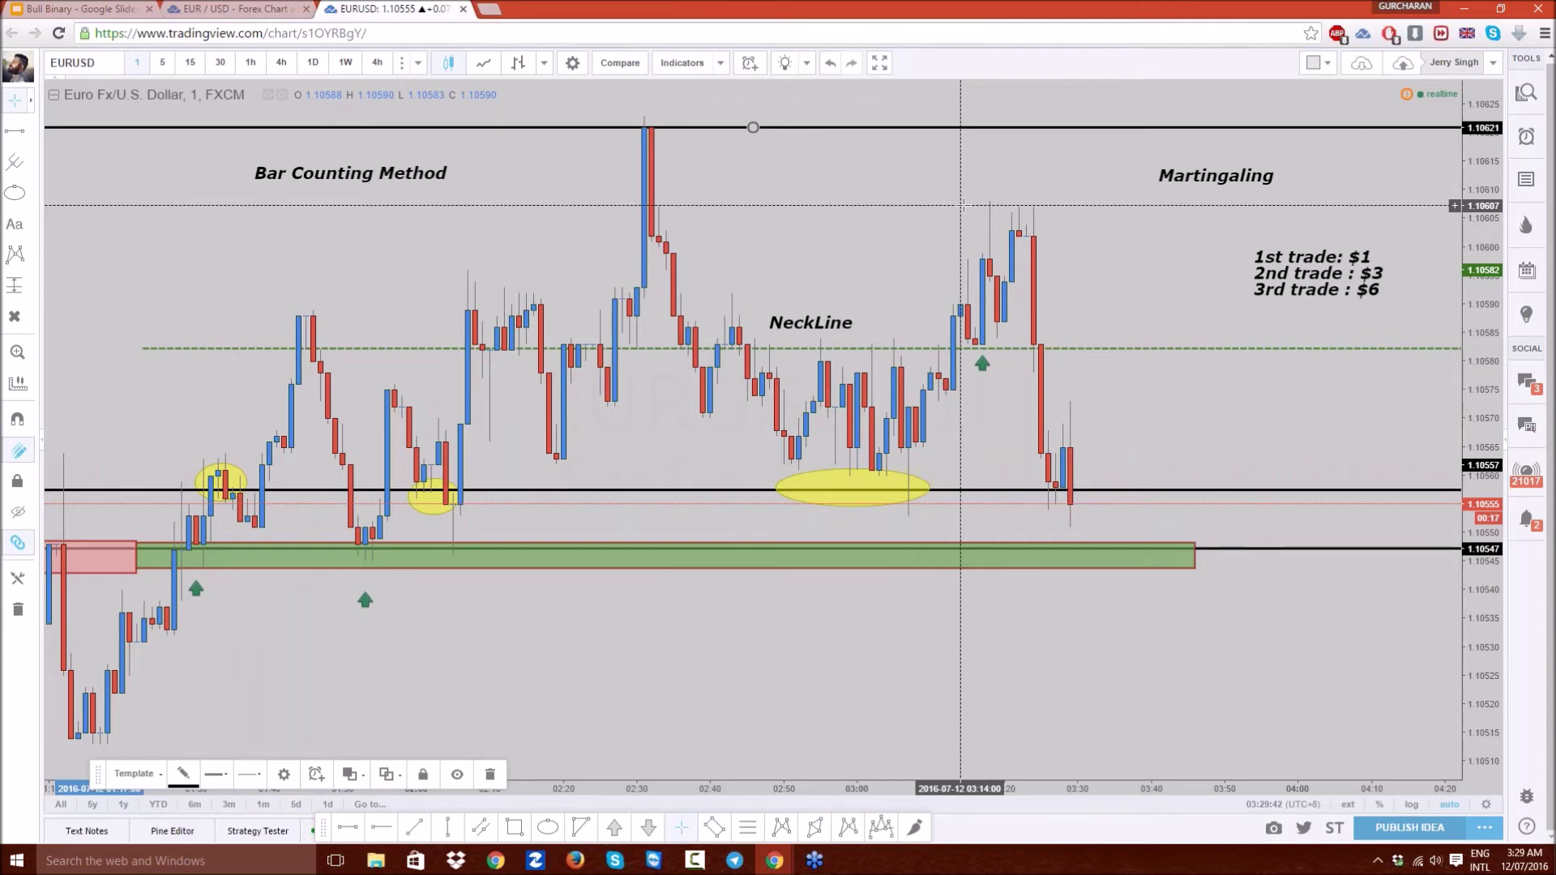
- Examine the recent price drop from the 03:24 high to the 1.10557 line and the earlier touches of that line
{"action": "scroll", "coordinate": [962, 205], "scroll_direction": "down", "scroll_amount": 2}
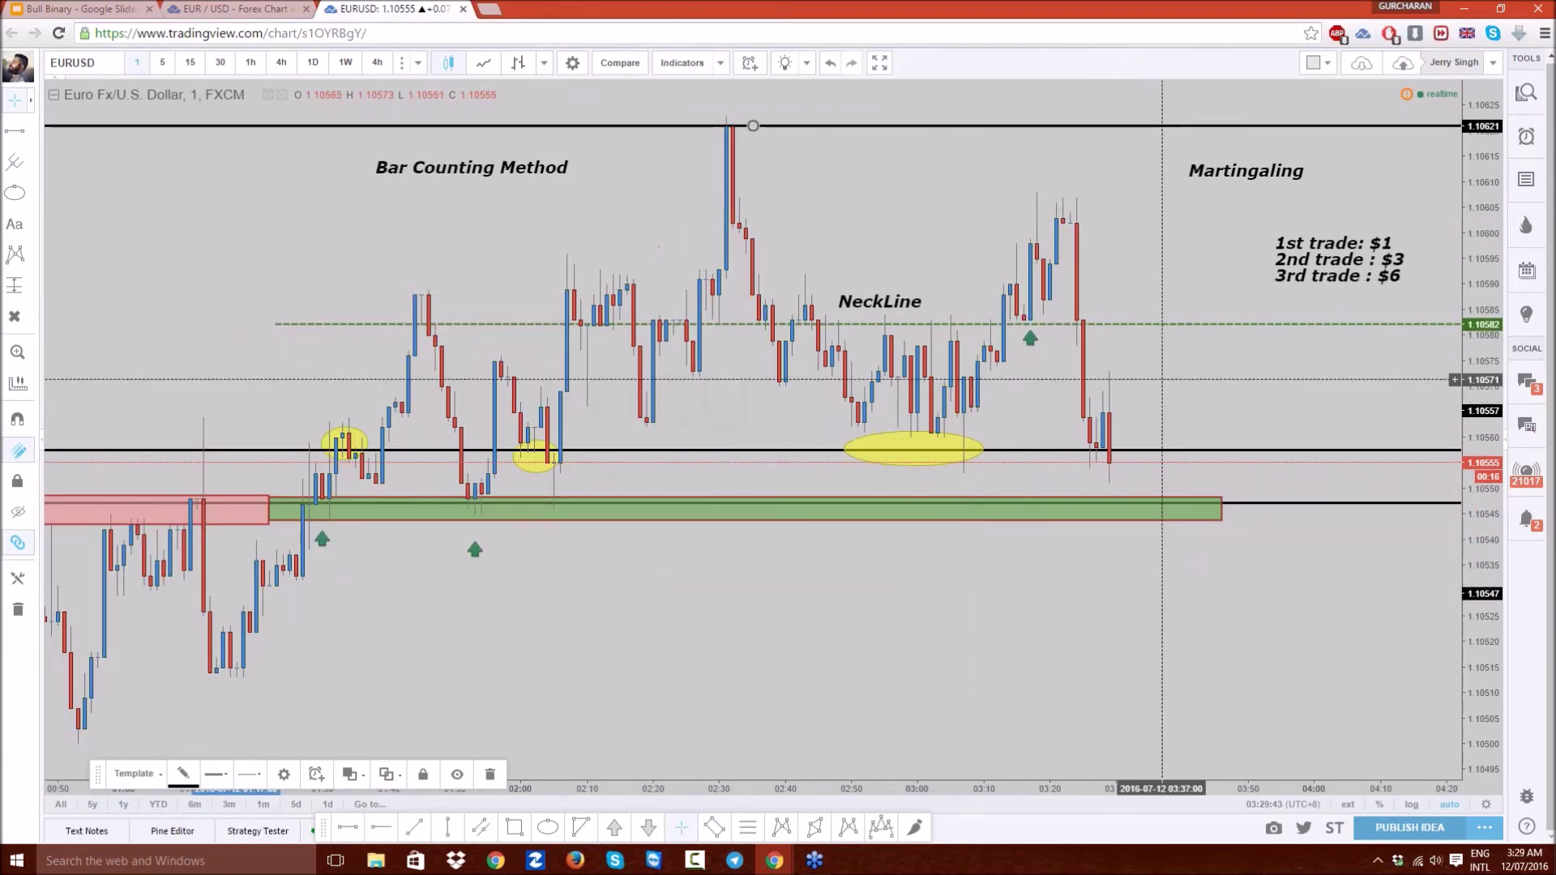
{"action": "scroll", "coordinate": [1177, 407], "scroll_direction": "up", "scroll_amount": 3}
{"action": "scroll", "coordinate": [1177, 407], "scroll_direction": "up", "scroll_amount": 1}
{"action": "scroll", "coordinate": [593, 486], "scroll_direction": "down", "scroll_amount": 3}
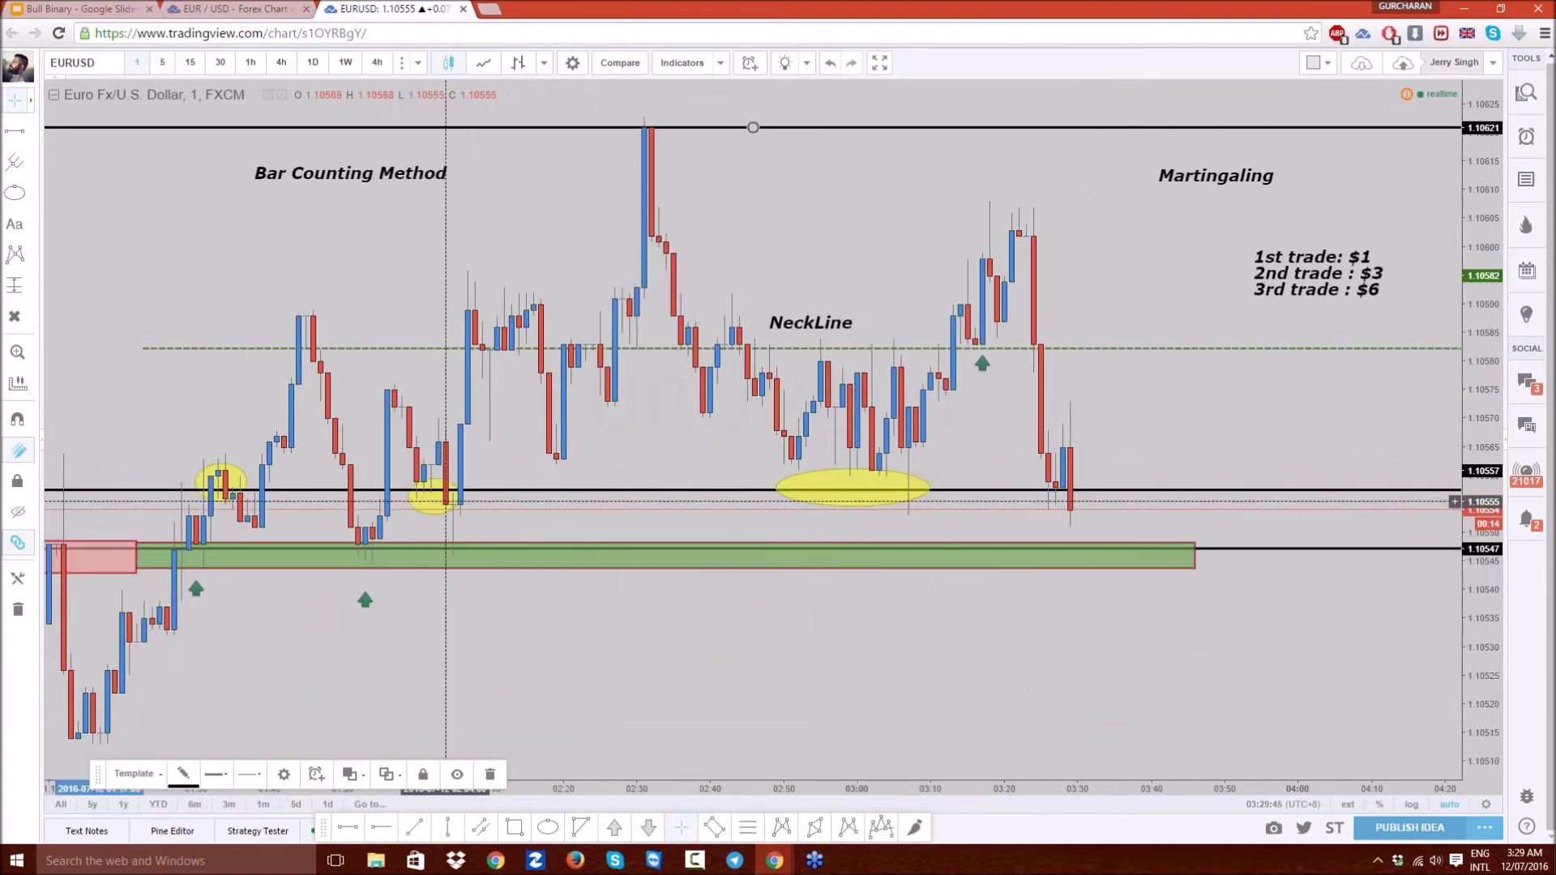
{"action": "scroll", "coordinate": [1014, 616], "scroll_direction": "up", "scroll_amount": 3}
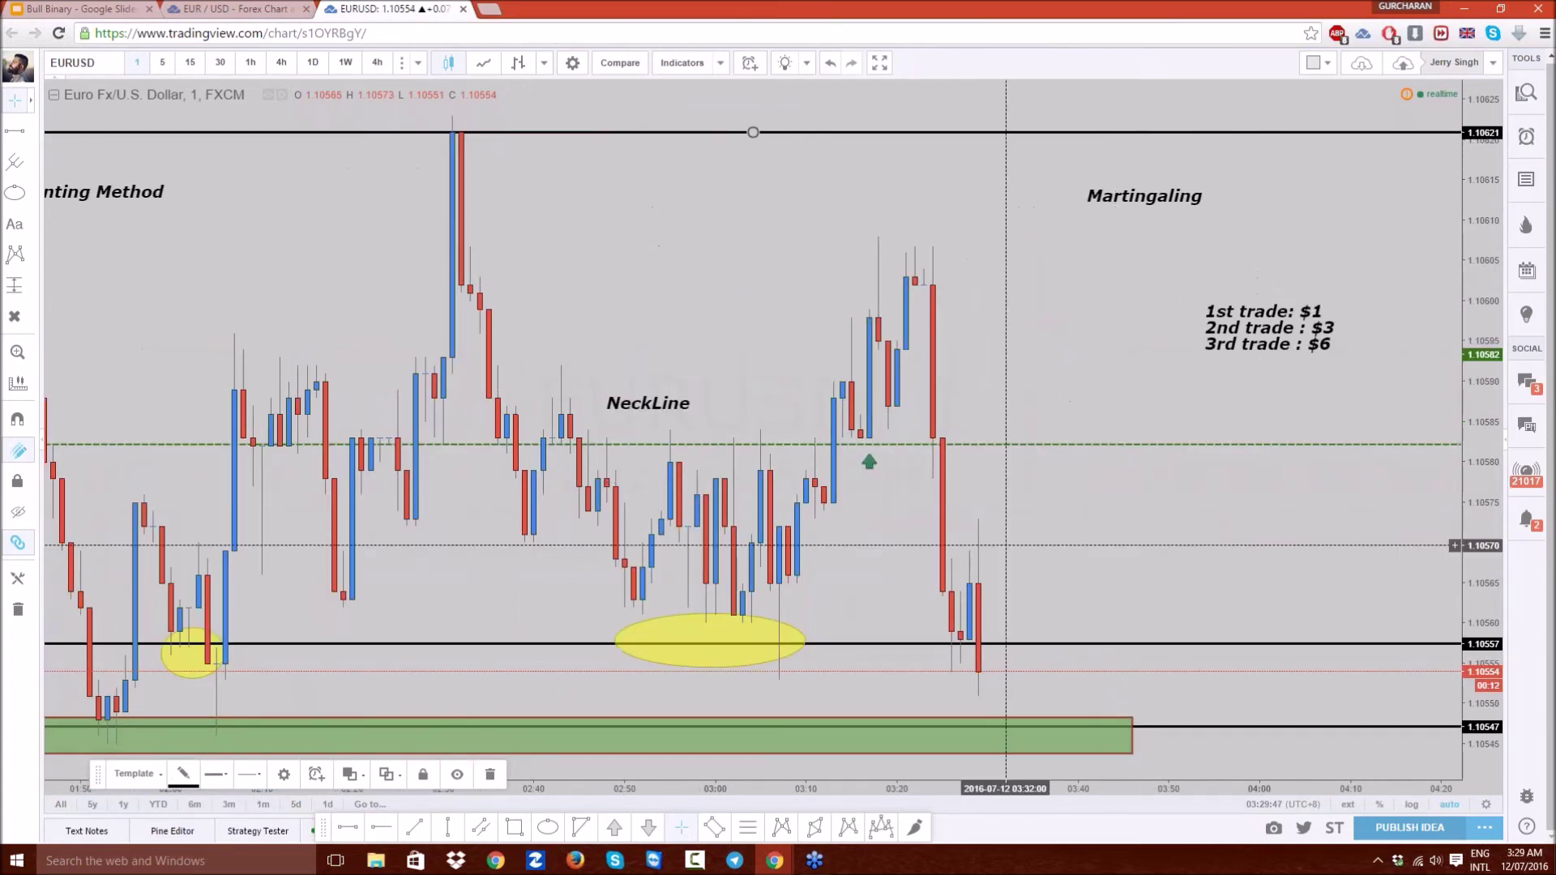
{"action": "scroll", "coordinate": [936, 645], "scroll_direction": "up", "scroll_amount": 2}
{"action": "left_click_drag", "start_coordinate": [944, 642], "coordinate": [1193, 527]}
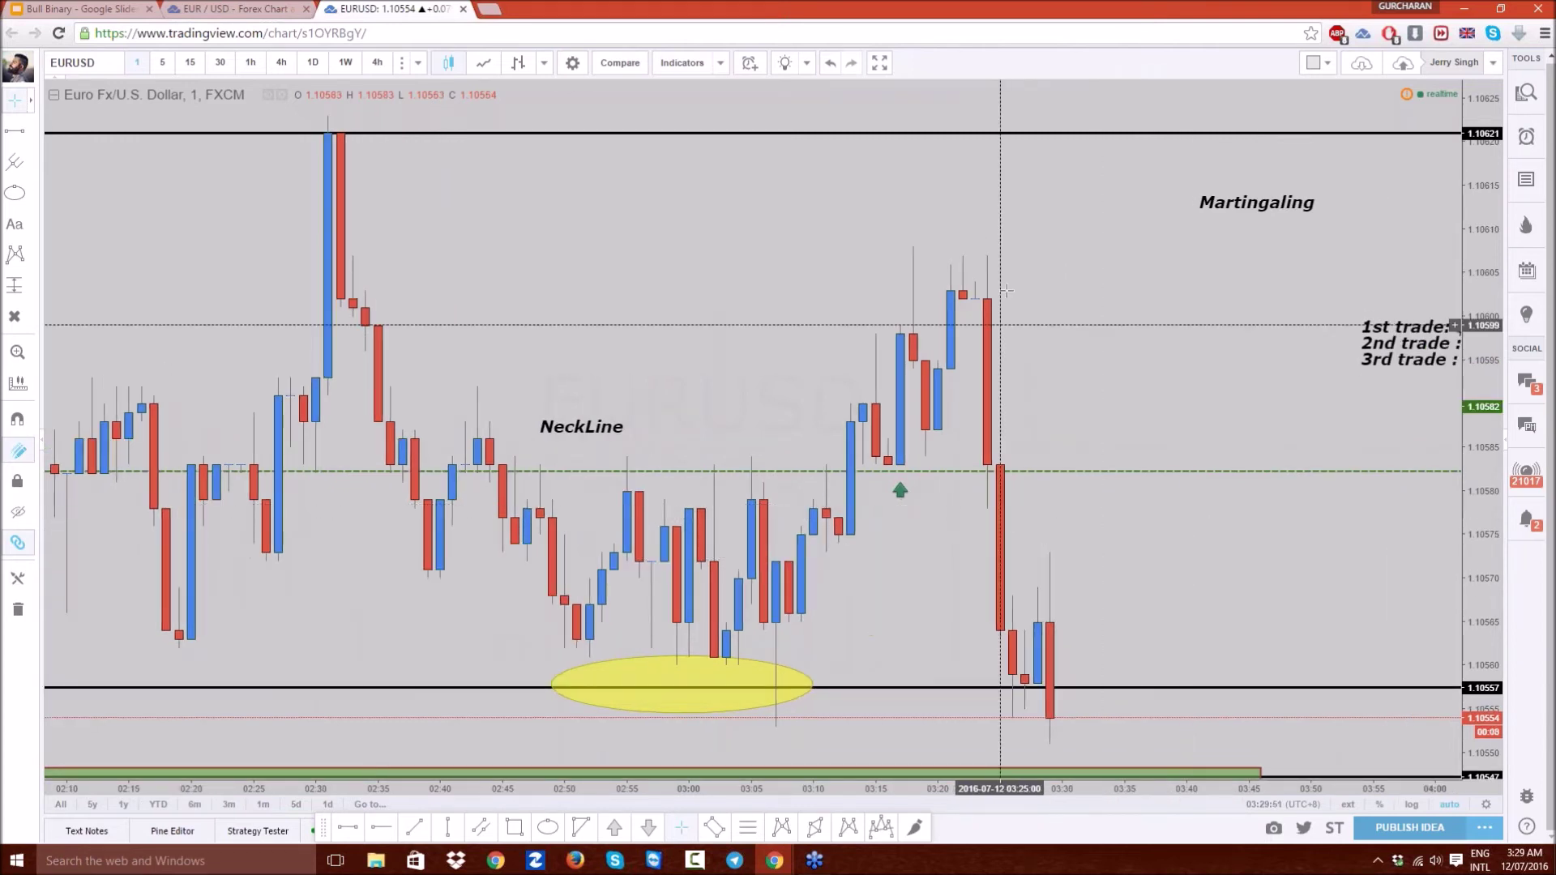
{"action": "scroll", "coordinate": [982, 613], "scroll_direction": "down", "scroll_amount": 3}
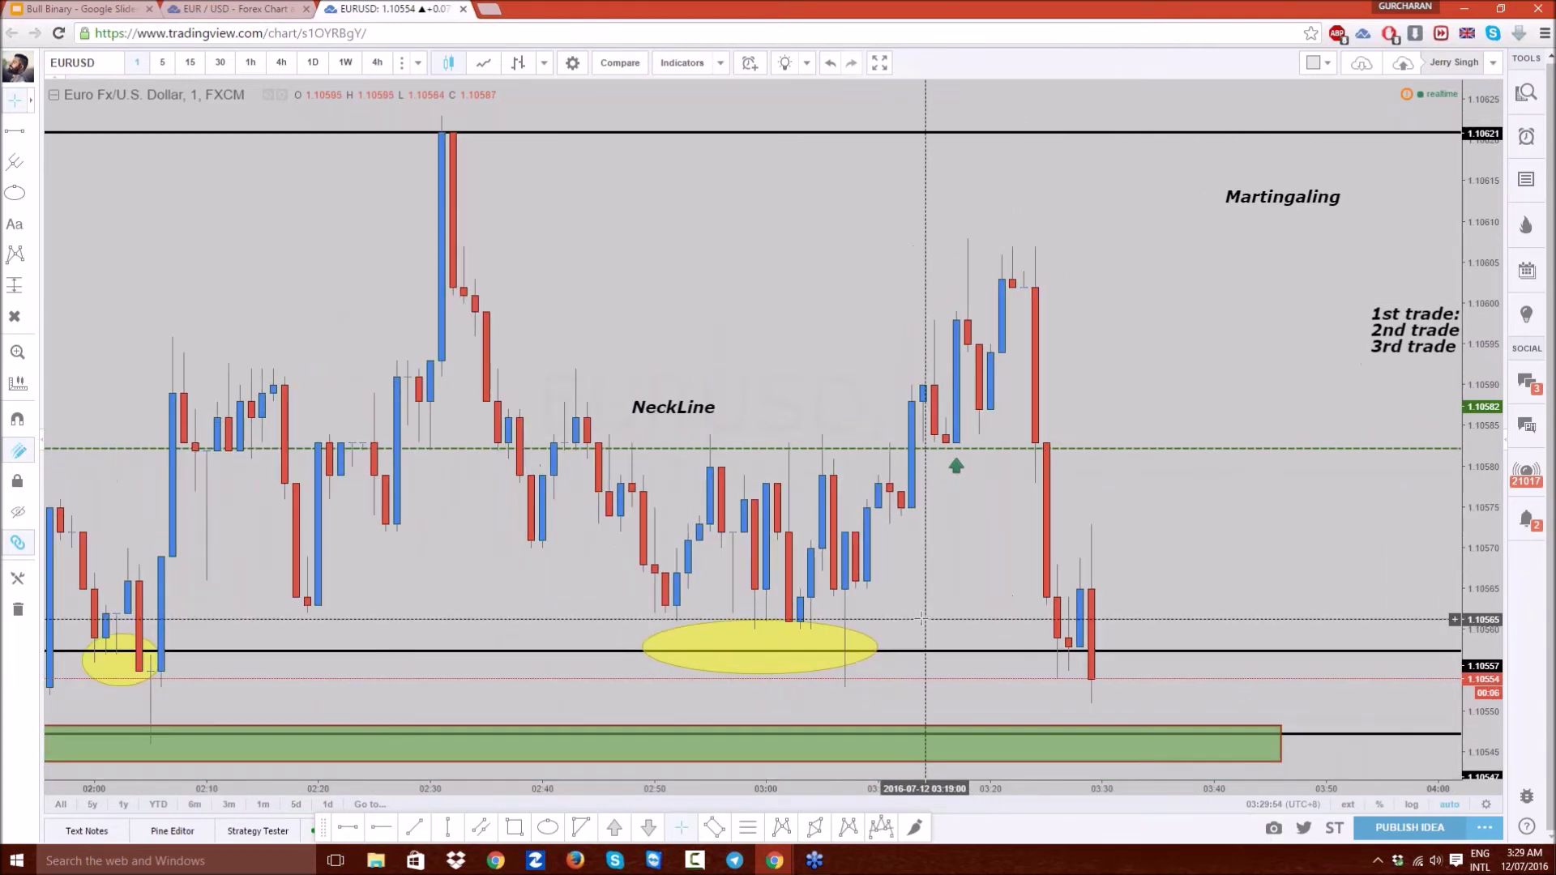
{"action": "scroll", "coordinate": [982, 613], "scroll_direction": "up", "scroll_amount": 1}
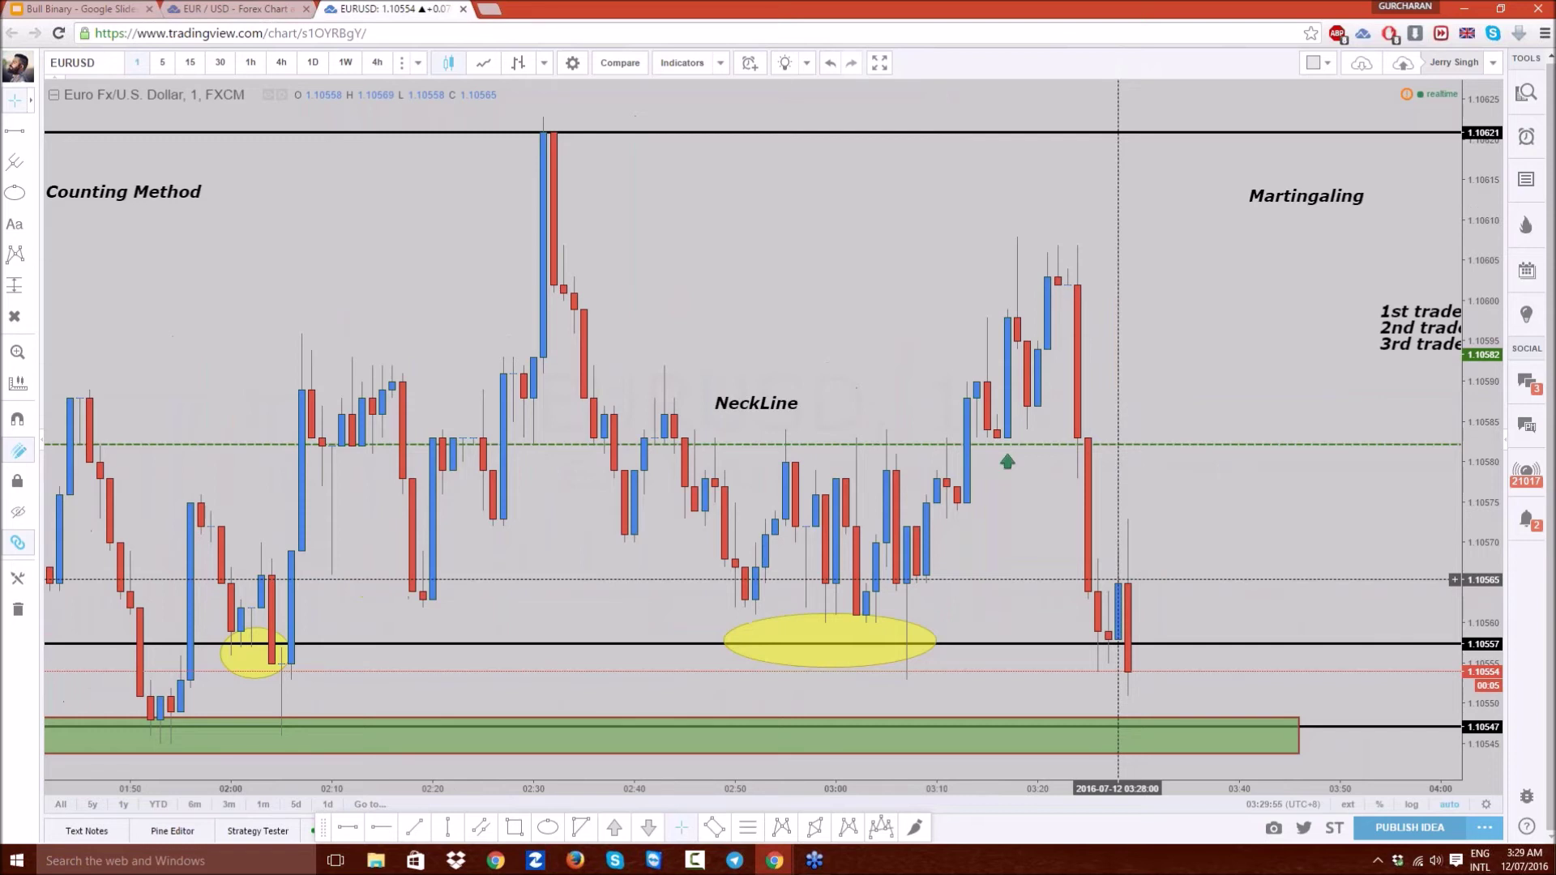
- Place an up arrow just below the 03:28 candle at the 1.10557 line and deselect it
{"action": "scroll", "coordinate": [1127, 625], "scroll_direction": "up", "scroll_amount": 2}
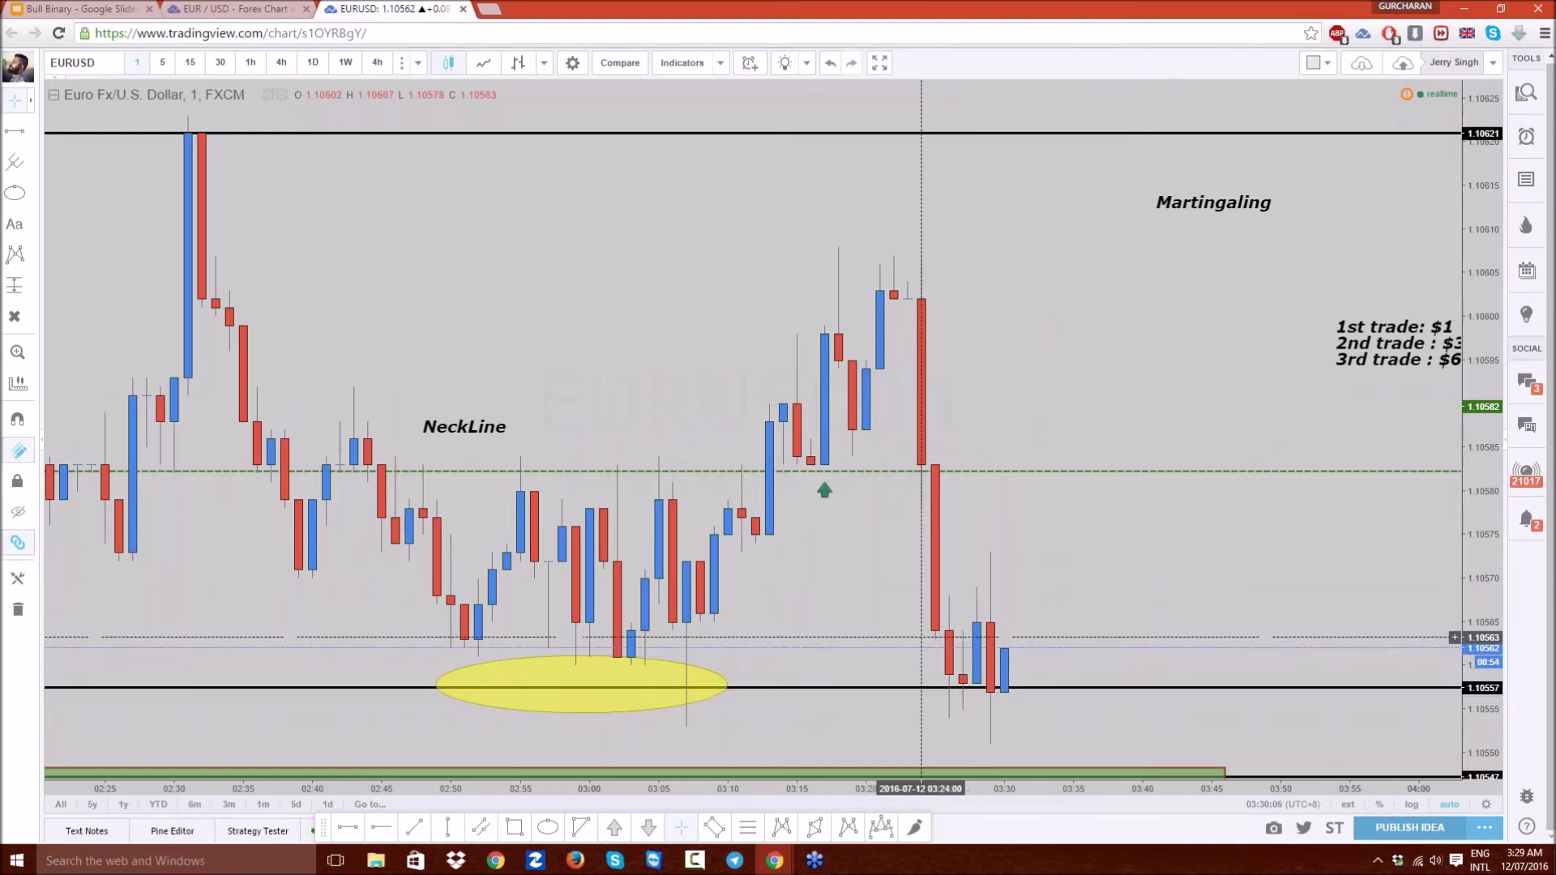
{"action": "scroll", "coordinate": [932, 632], "scroll_direction": "down", "scroll_amount": 1}
{"action": "left_click", "coordinate": [614, 827]}
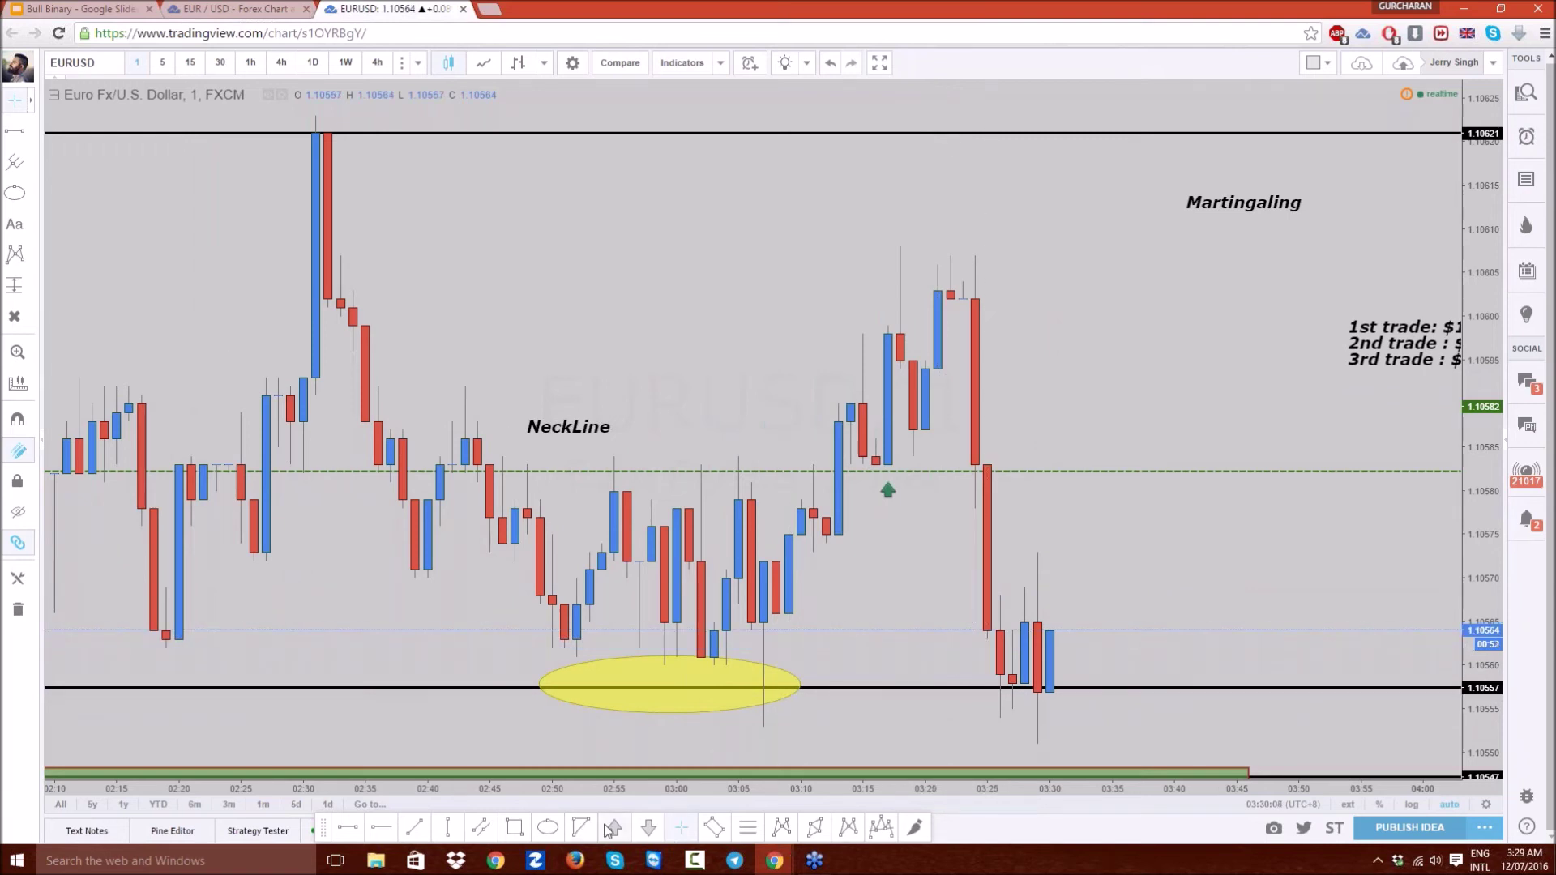
{"action": "left_click", "coordinate": [1025, 700]}
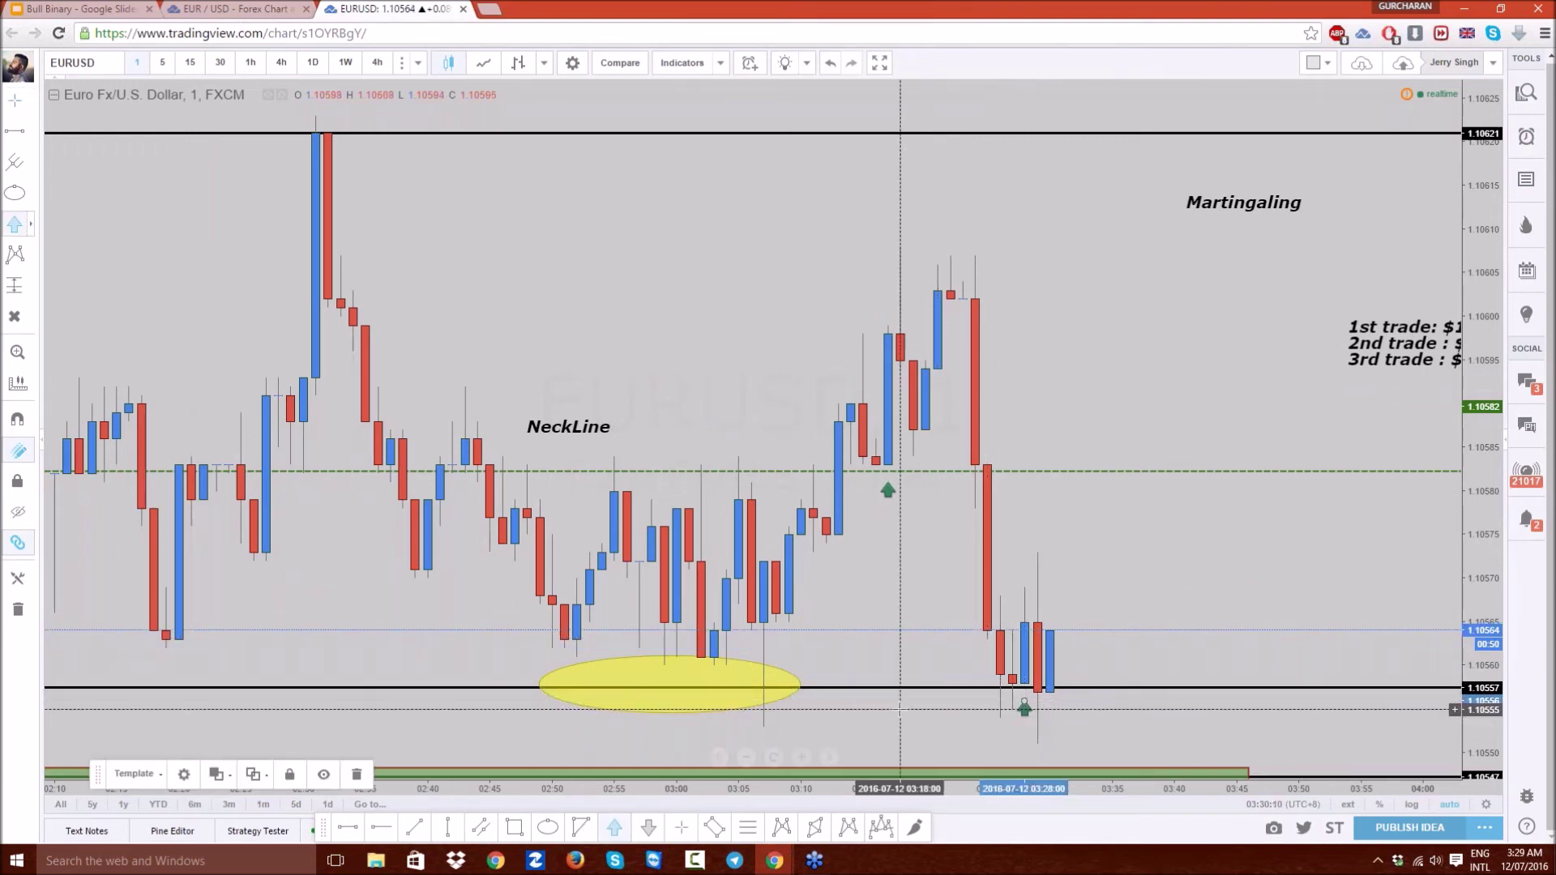
{"action": "left_click", "coordinate": [876, 729]}
{"action": "scroll", "coordinate": [963, 695], "scroll_direction": "down", "scroll_amount": 1}
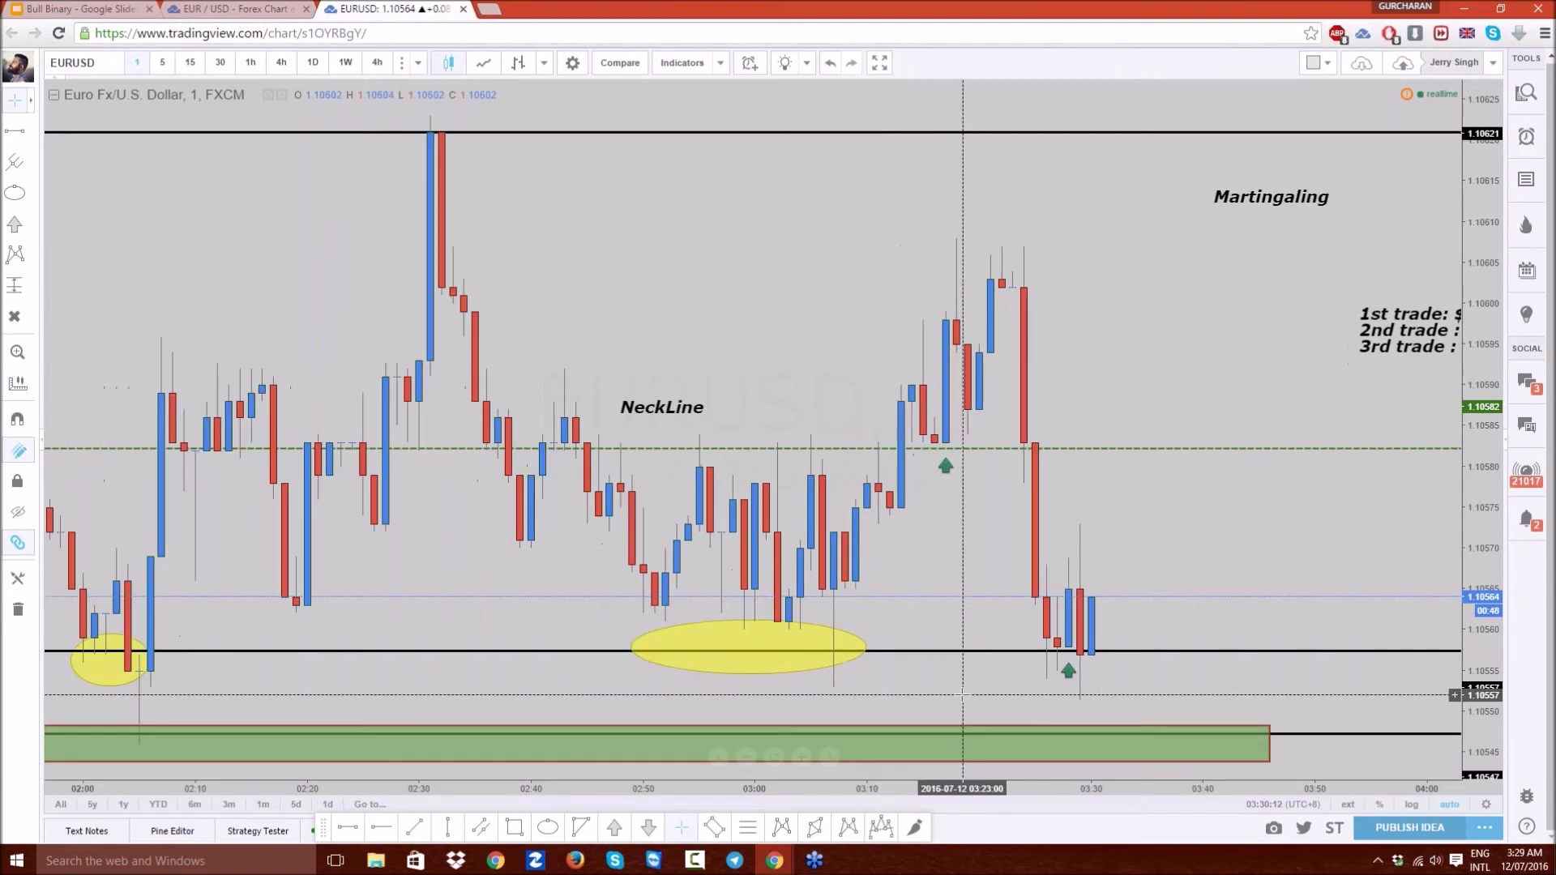
- Add the ADX and DI, Bollinger Bands, Relative Strength Index and Stochastic indicators from the favorites to the chart
{"action": "scroll", "coordinate": [963, 696], "scroll_direction": "down", "scroll_amount": 2}
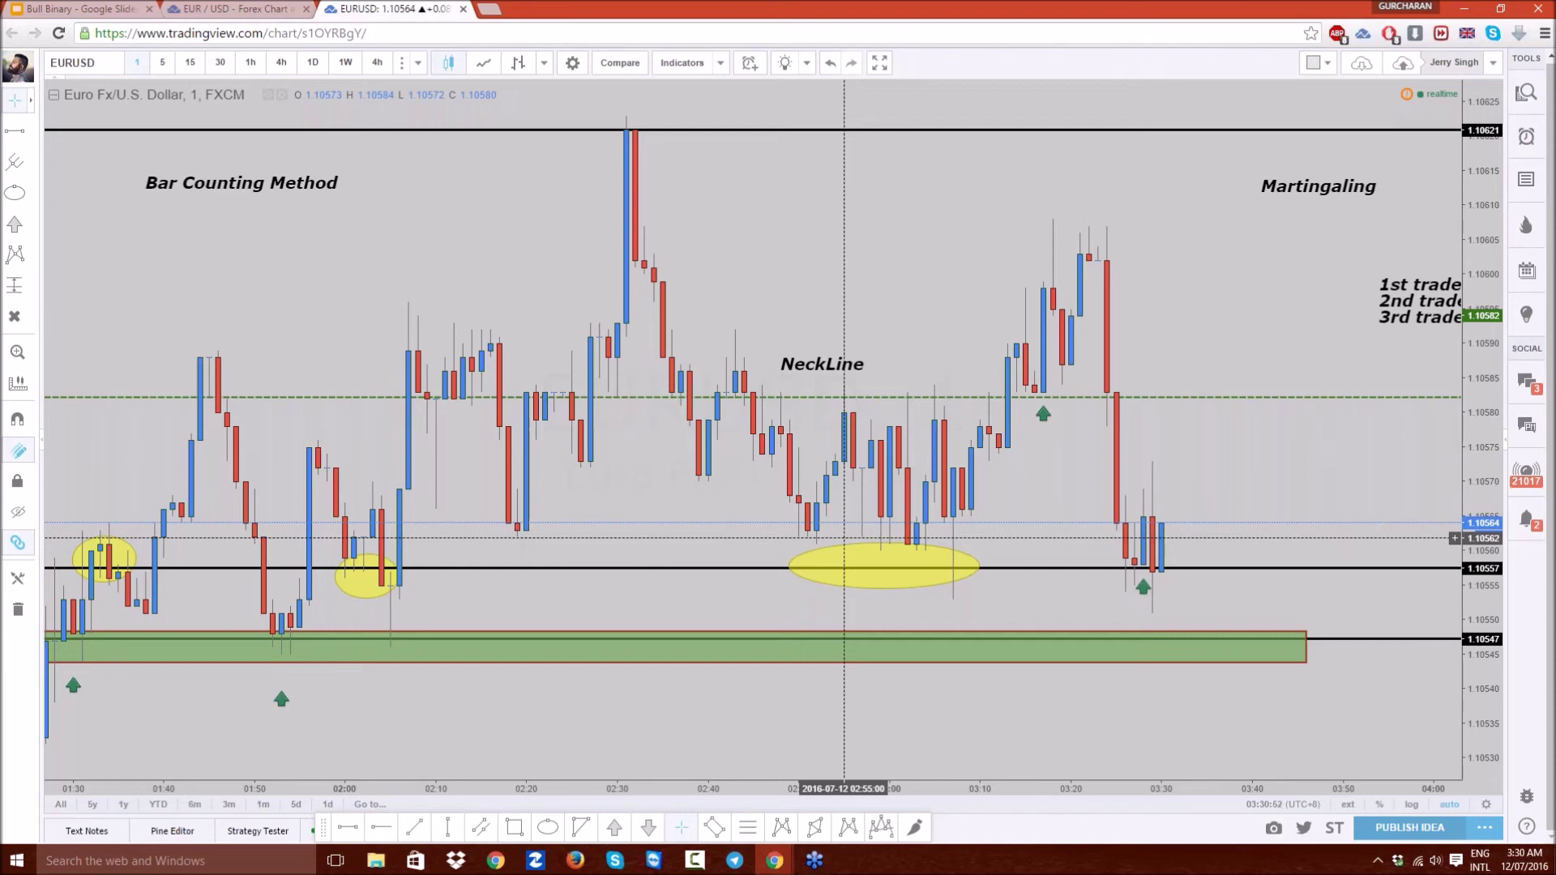
{"action": "scroll", "coordinate": [835, 532], "scroll_direction": "down", "scroll_amount": 1}
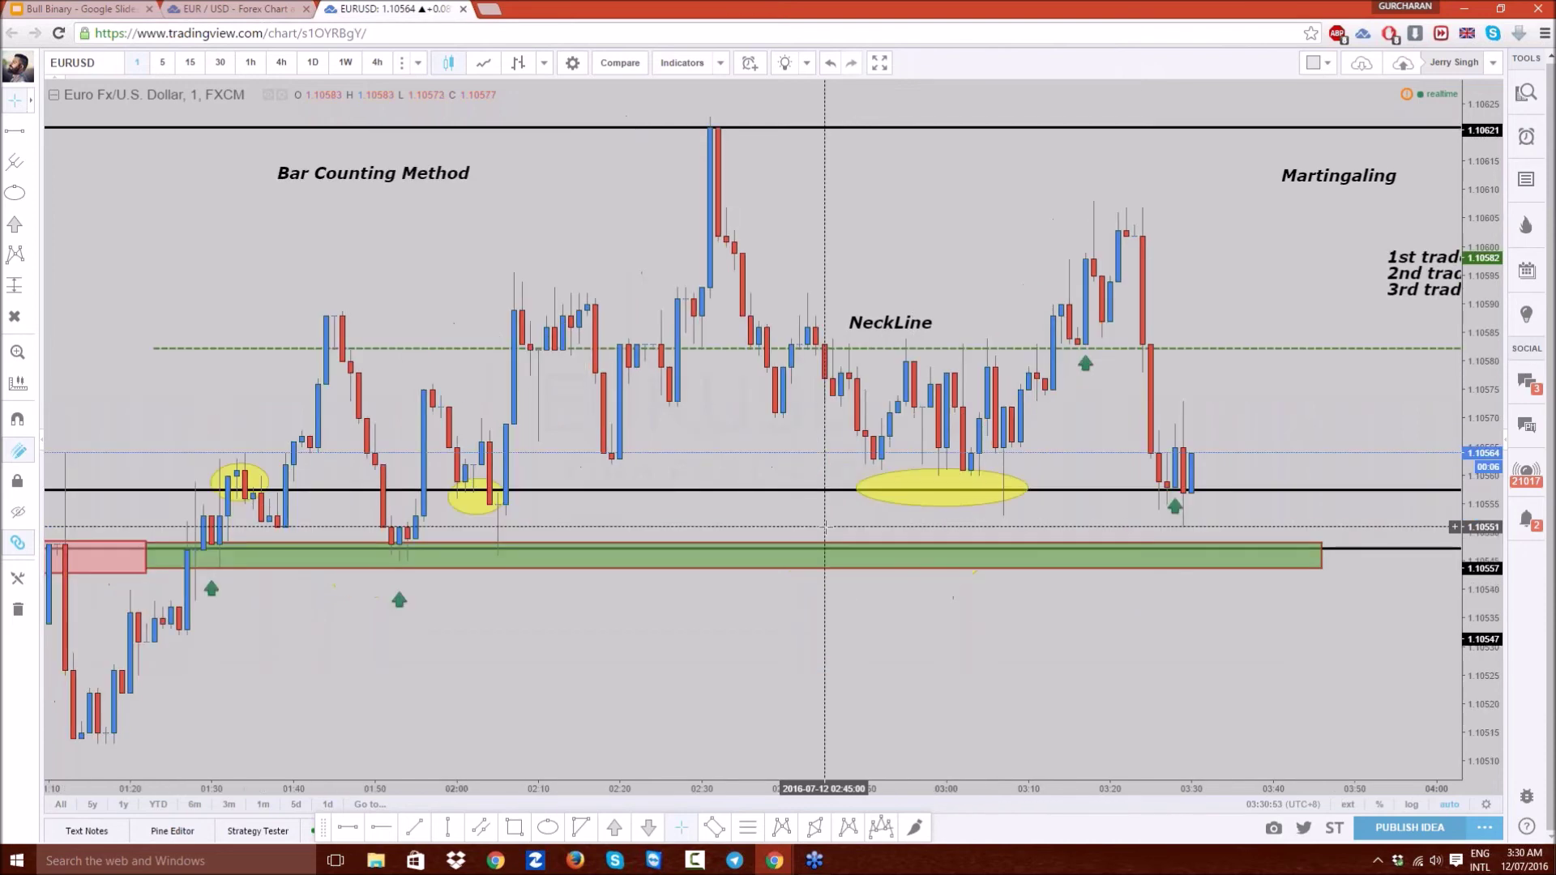
{"action": "scroll", "coordinate": [825, 527], "scroll_direction": "down", "scroll_amount": 3}
{"action": "scroll", "coordinate": [843, 478], "scroll_direction": "up", "scroll_amount": 3}
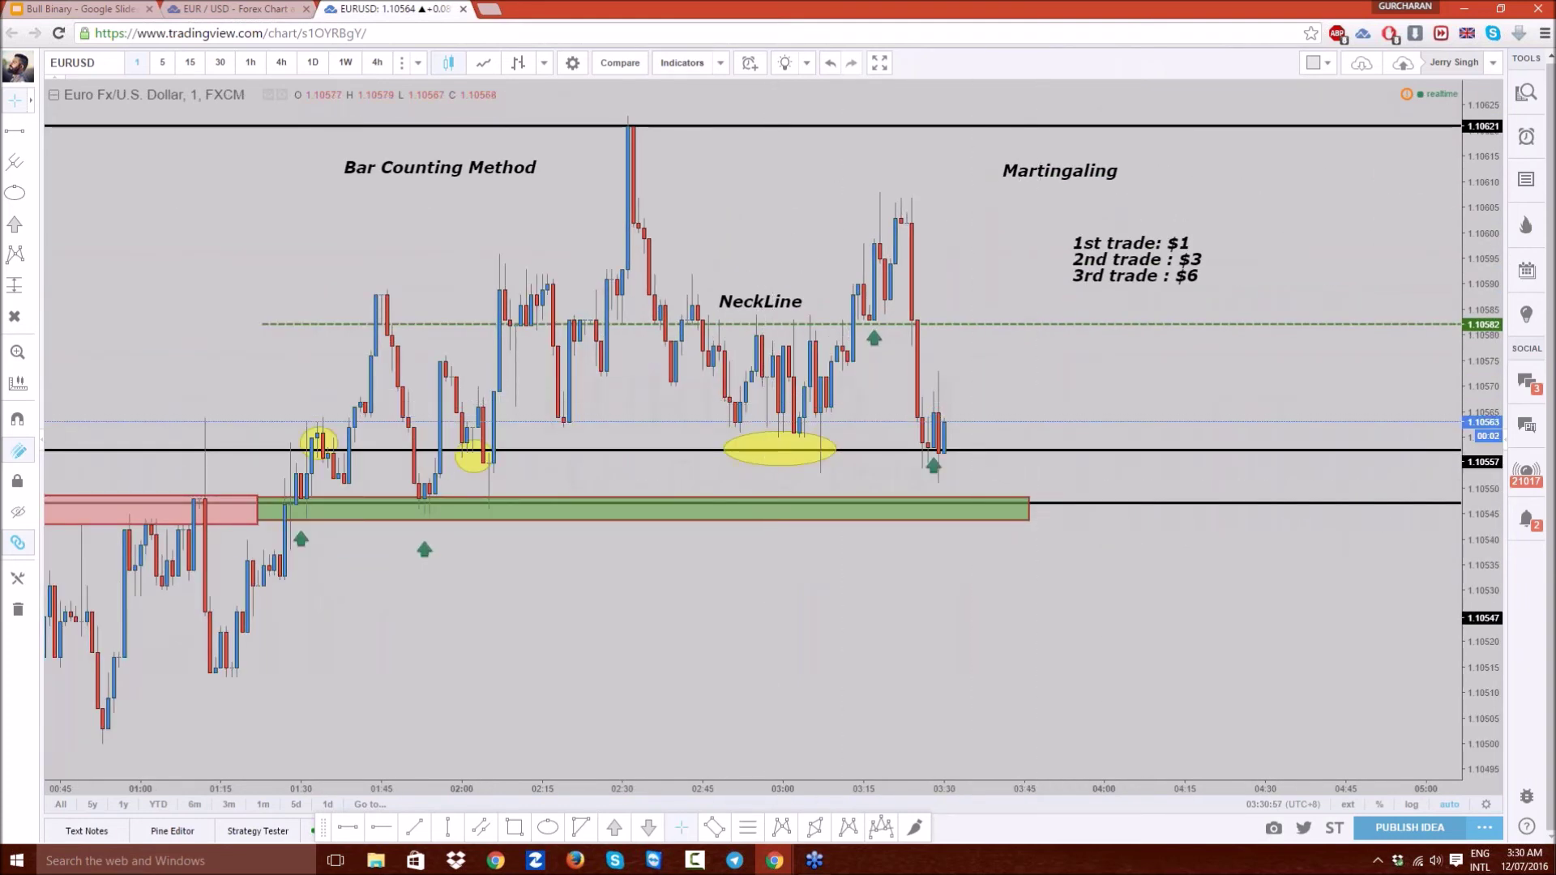
{"action": "left_click", "coordinate": [681, 62]}
{"action": "left_click", "coordinate": [653, 258]}
{"action": "left_click", "coordinate": [684, 316]}
{"action": "left_click", "coordinate": [668, 342]}
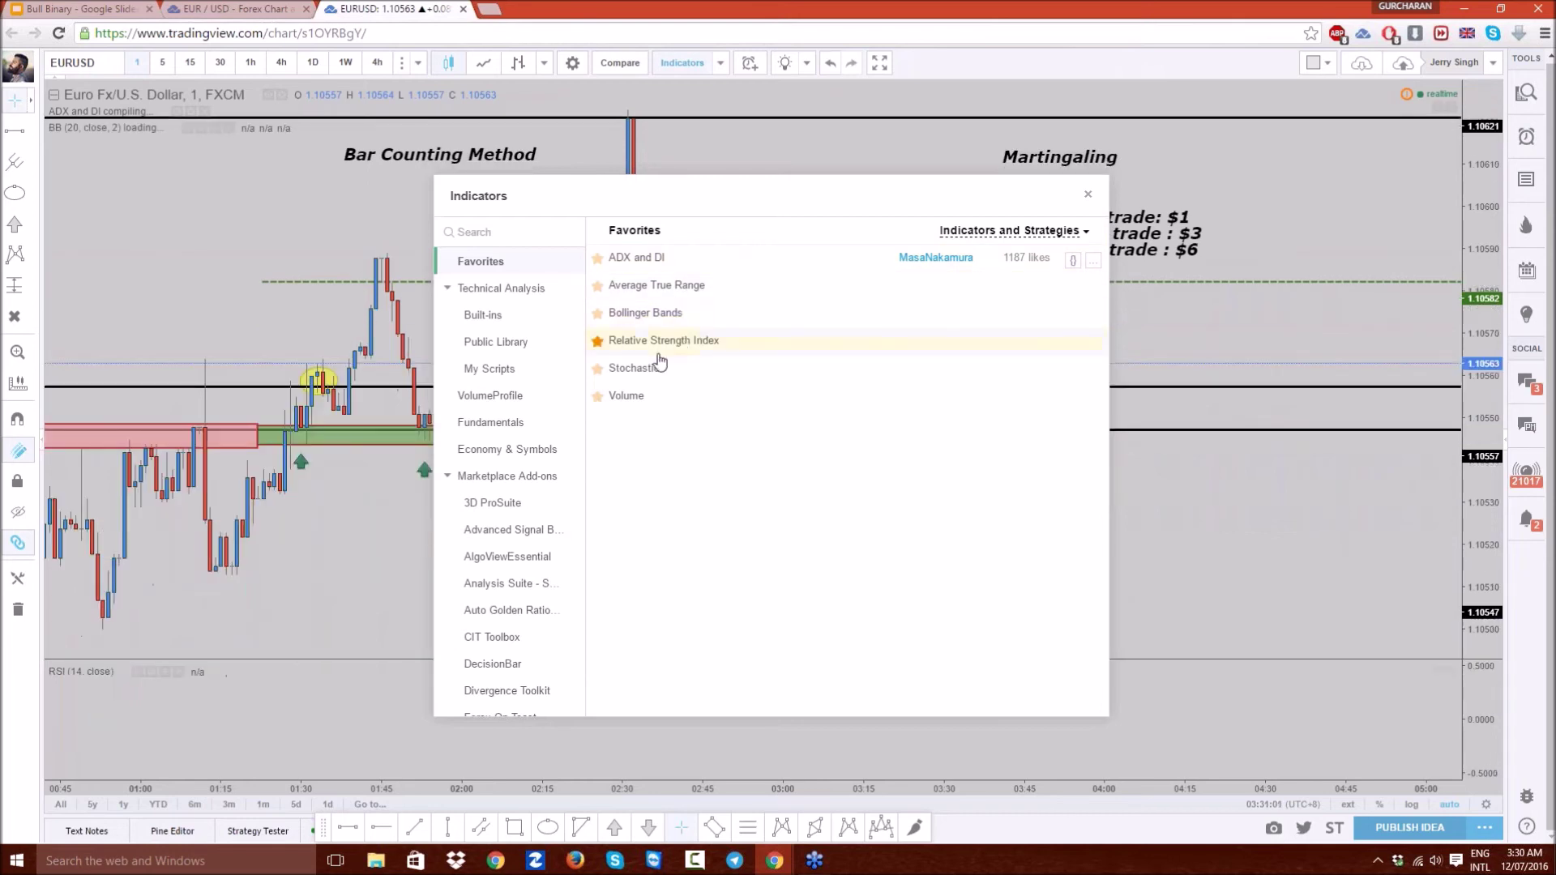
{"action": "left_click", "coordinate": [648, 368]}
{"action": "left_click", "coordinate": [1088, 194]}
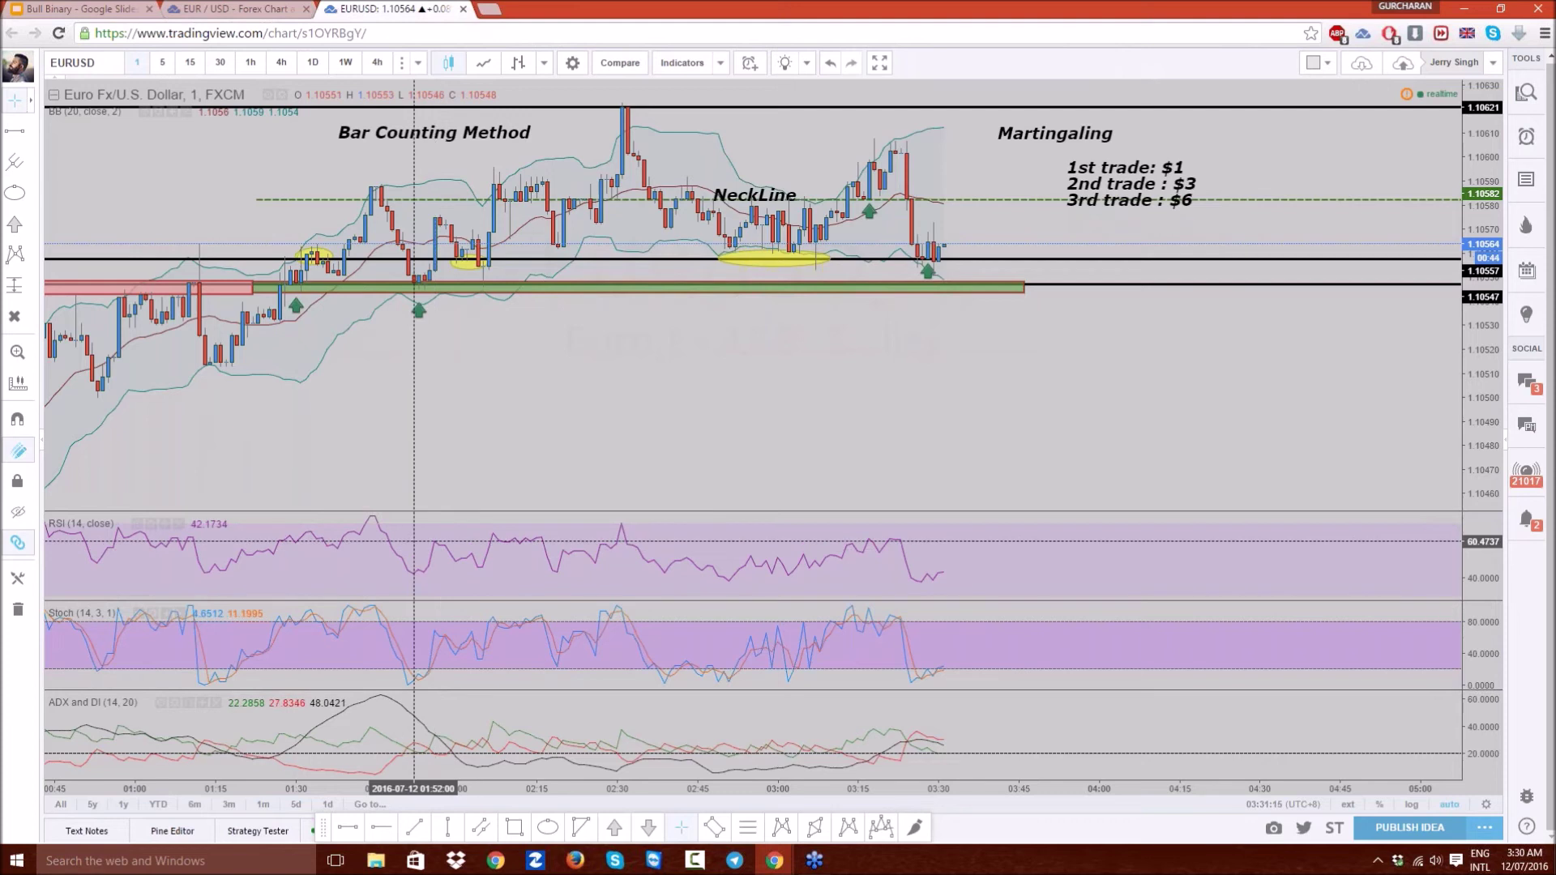
- Review the RSI indicator's length and source inputs, and leave the settings without applying changes
{"action": "double_click", "coordinate": [415, 571]}
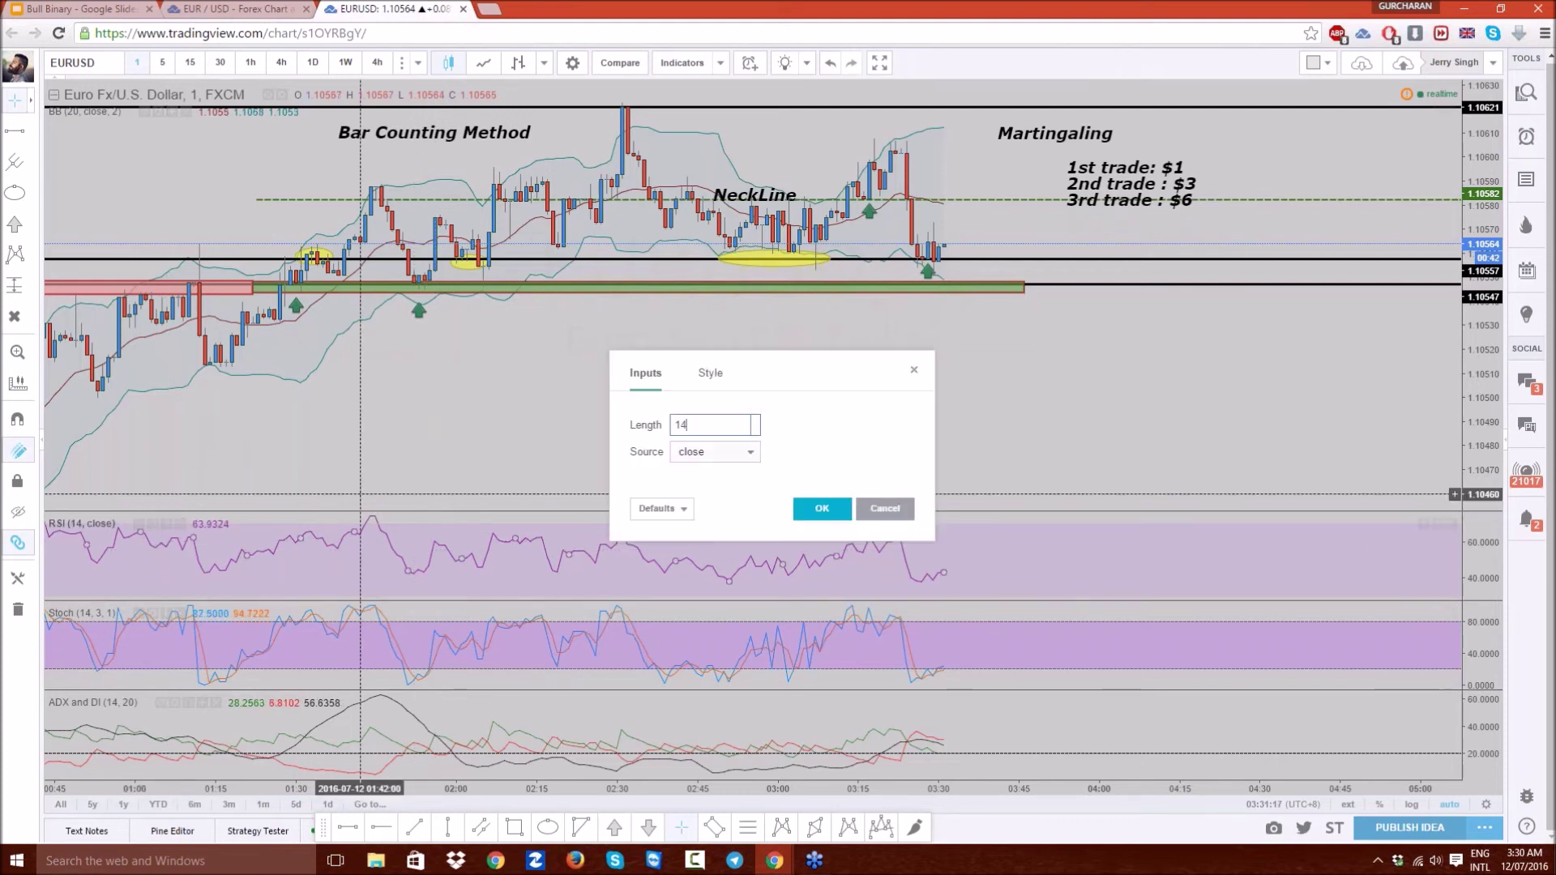
{"action": "double_click", "coordinate": [702, 424]}
{"action": "type", "text": "15"}
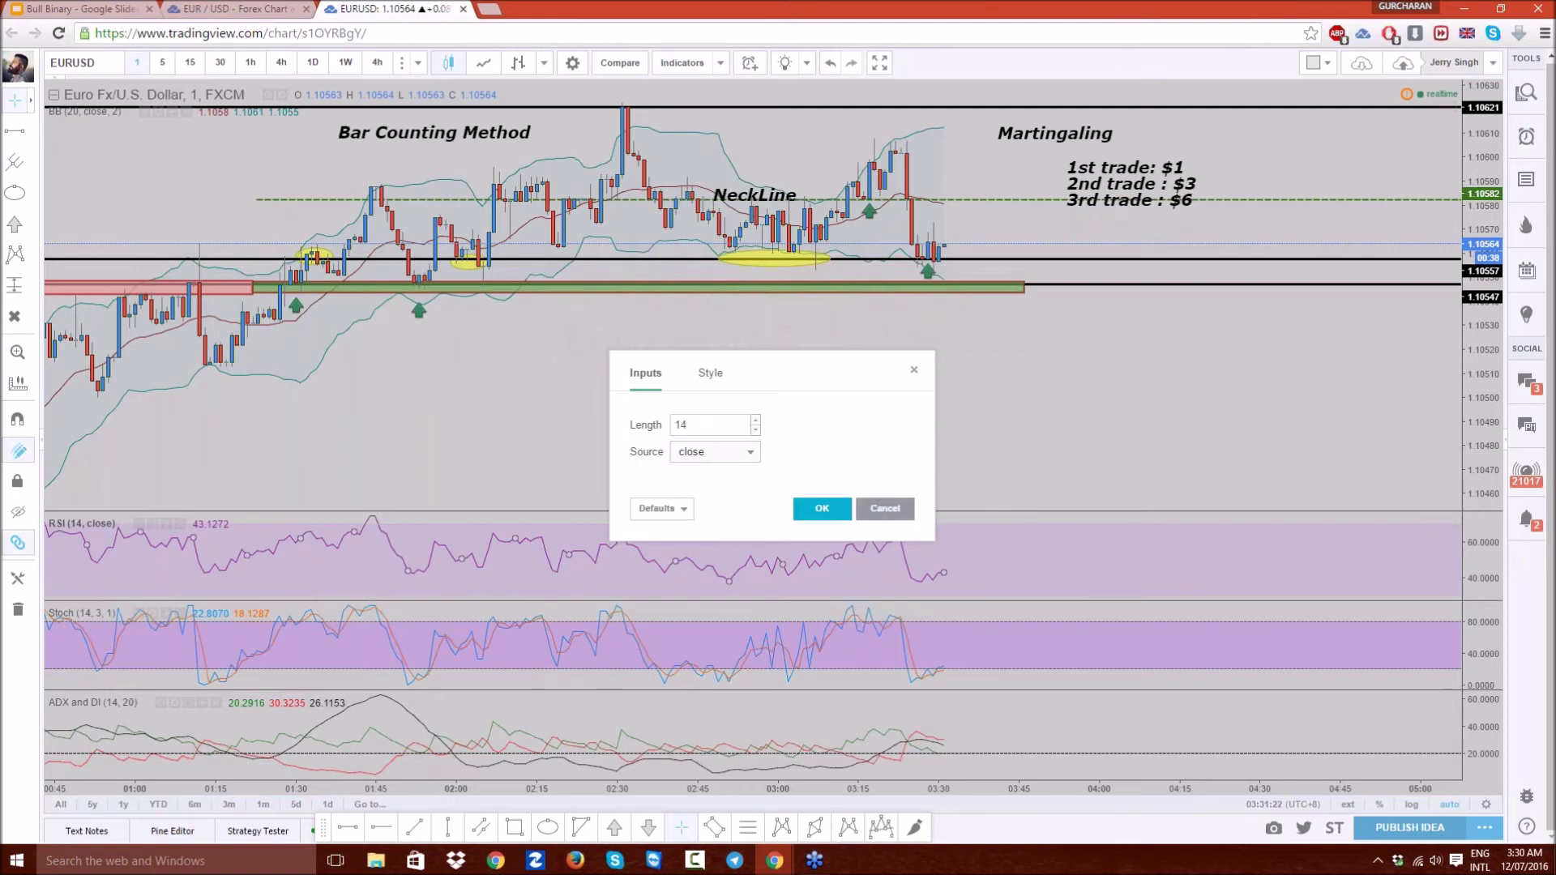
{"action": "left_click", "coordinate": [885, 509]}
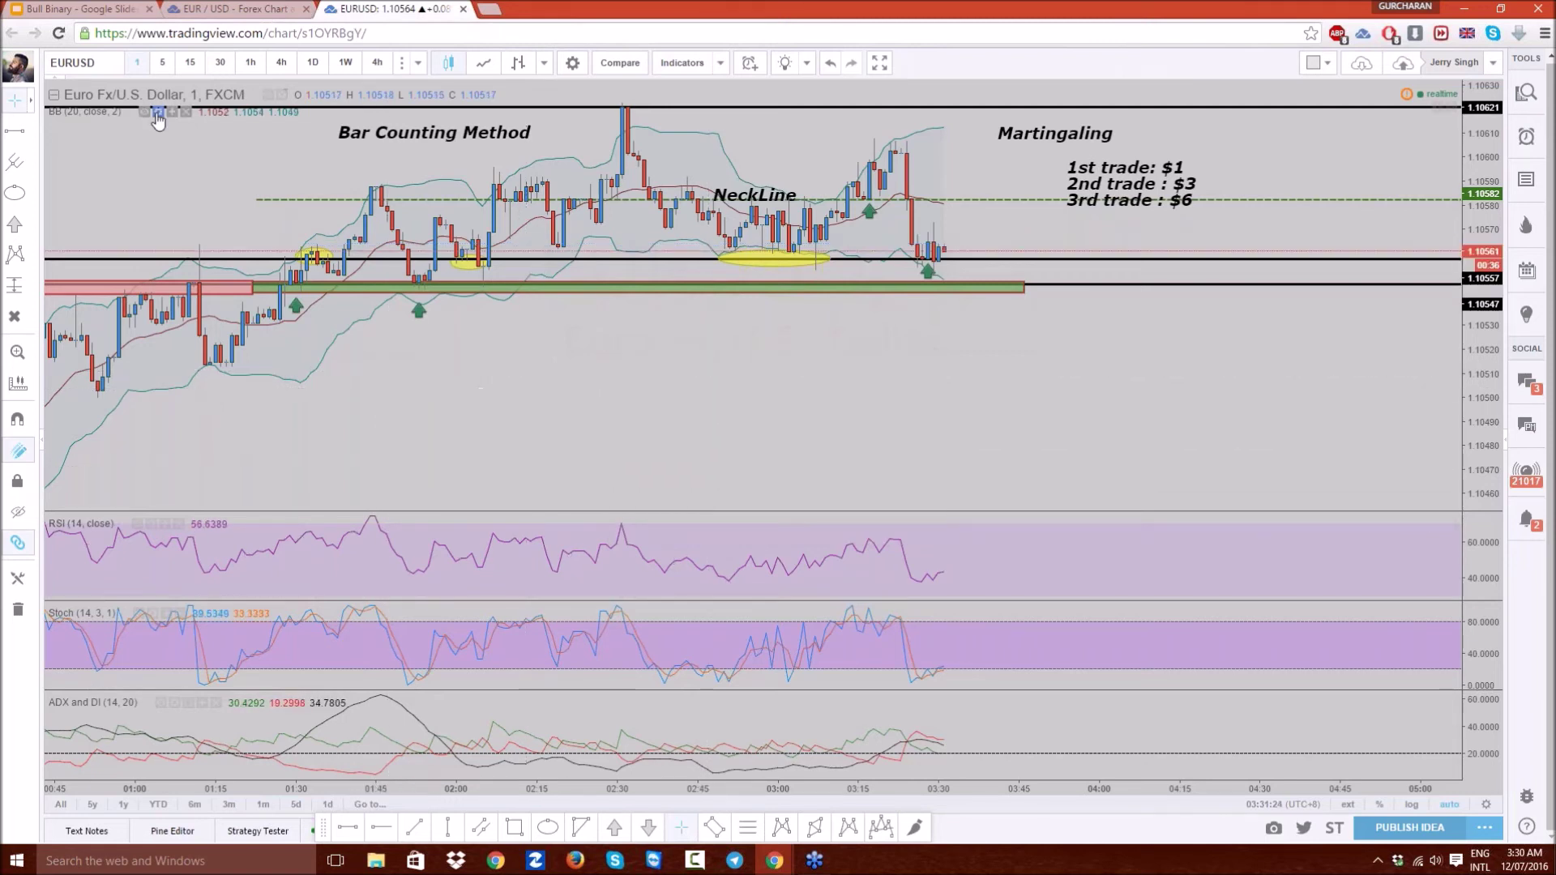
- Review the Bollinger Bands length and the available source options, keeping close as the source
{"action": "left_click", "coordinate": [161, 111]}
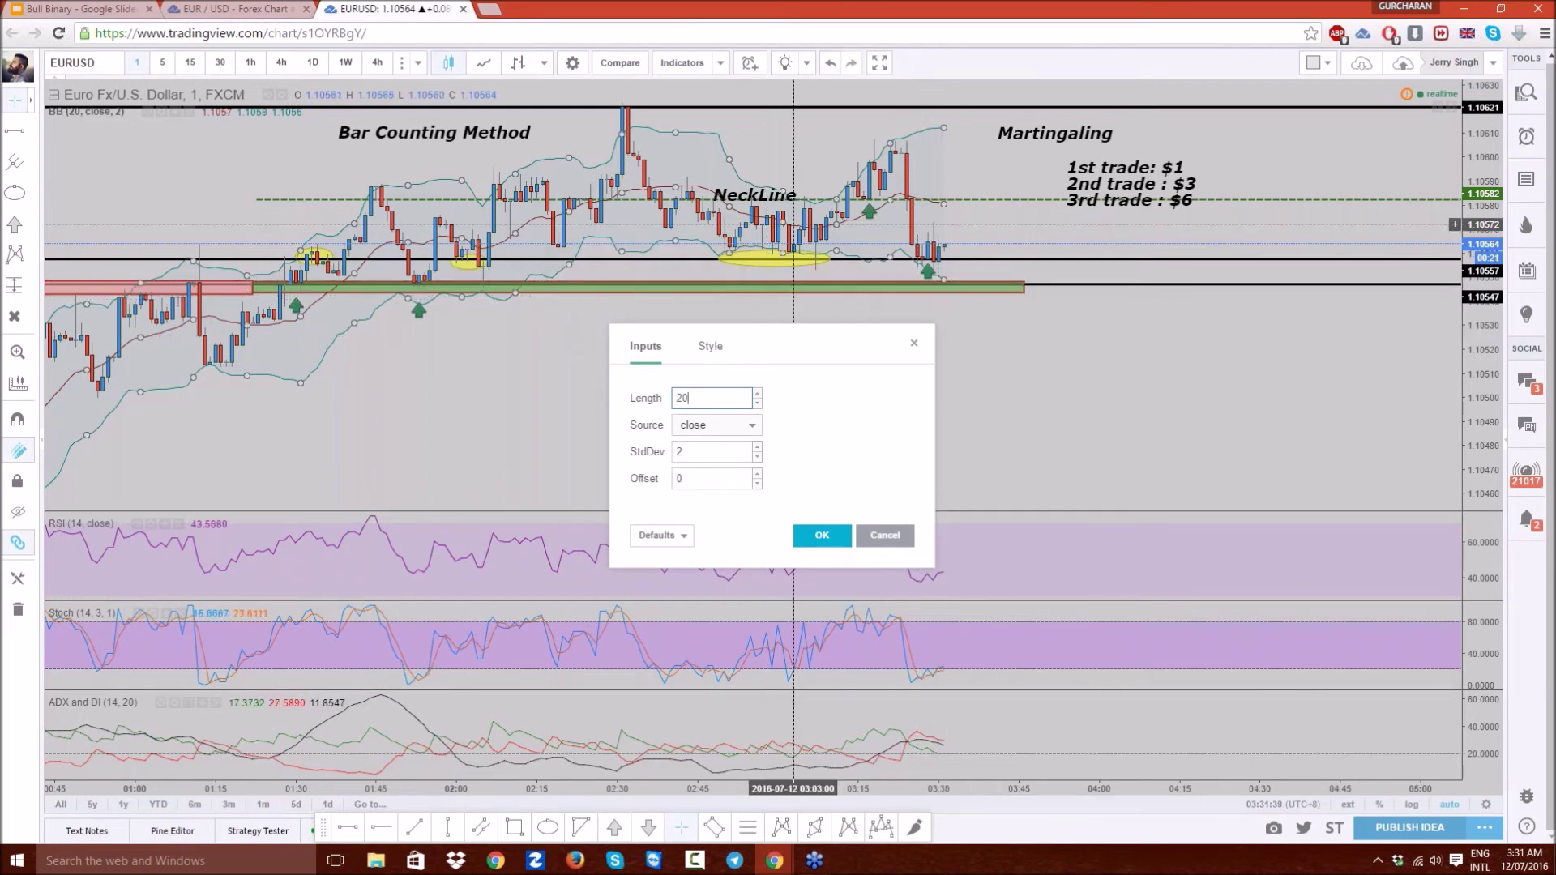
{"action": "left_click", "coordinate": [822, 535]}
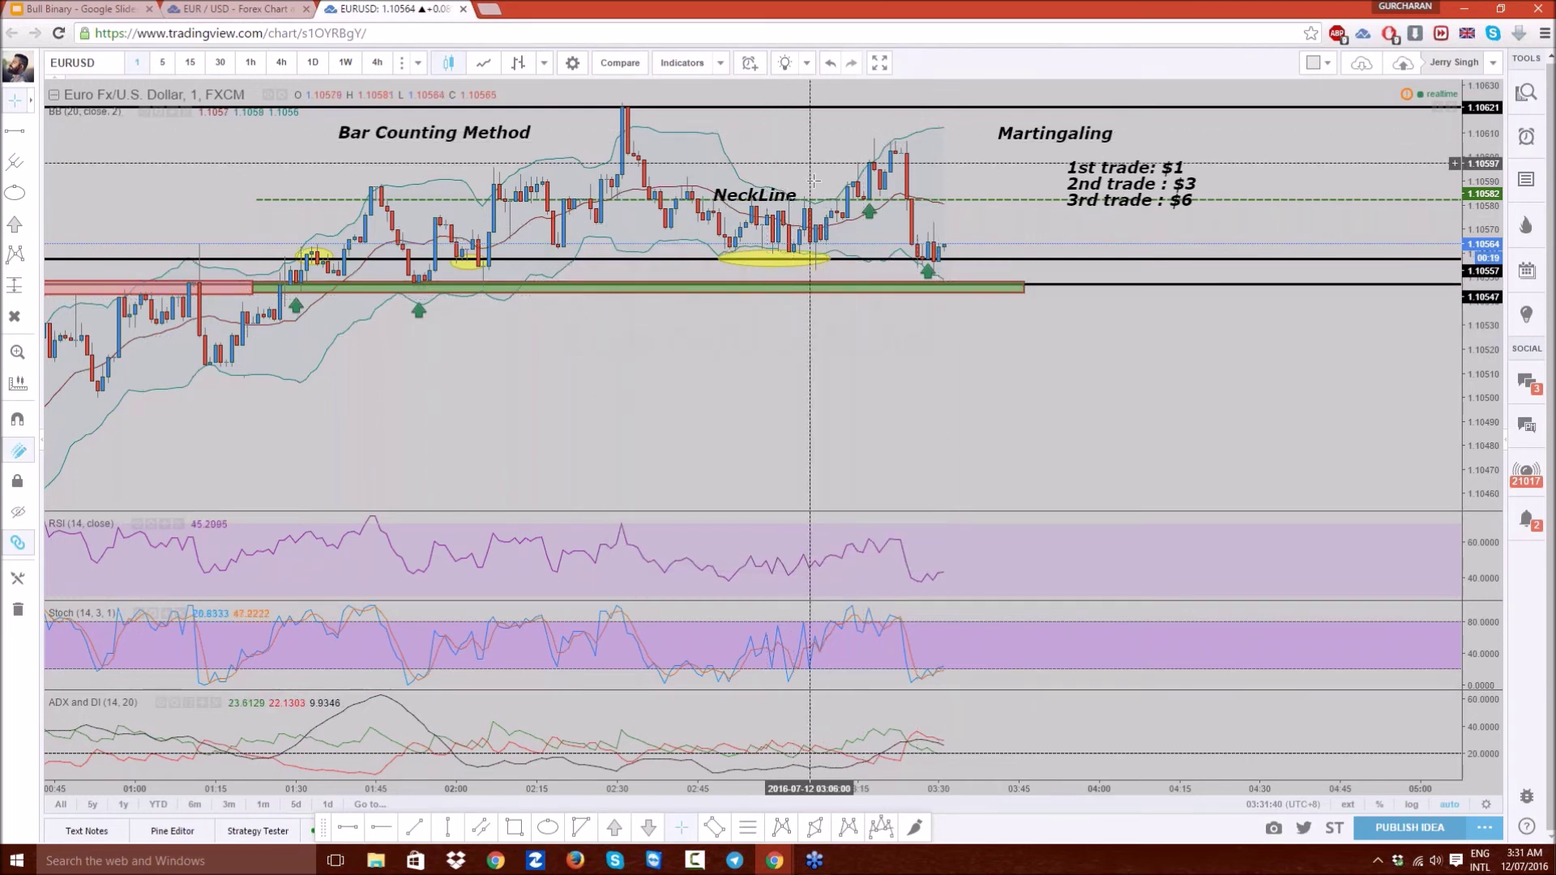
{"action": "left_click", "coordinate": [153, 112]}
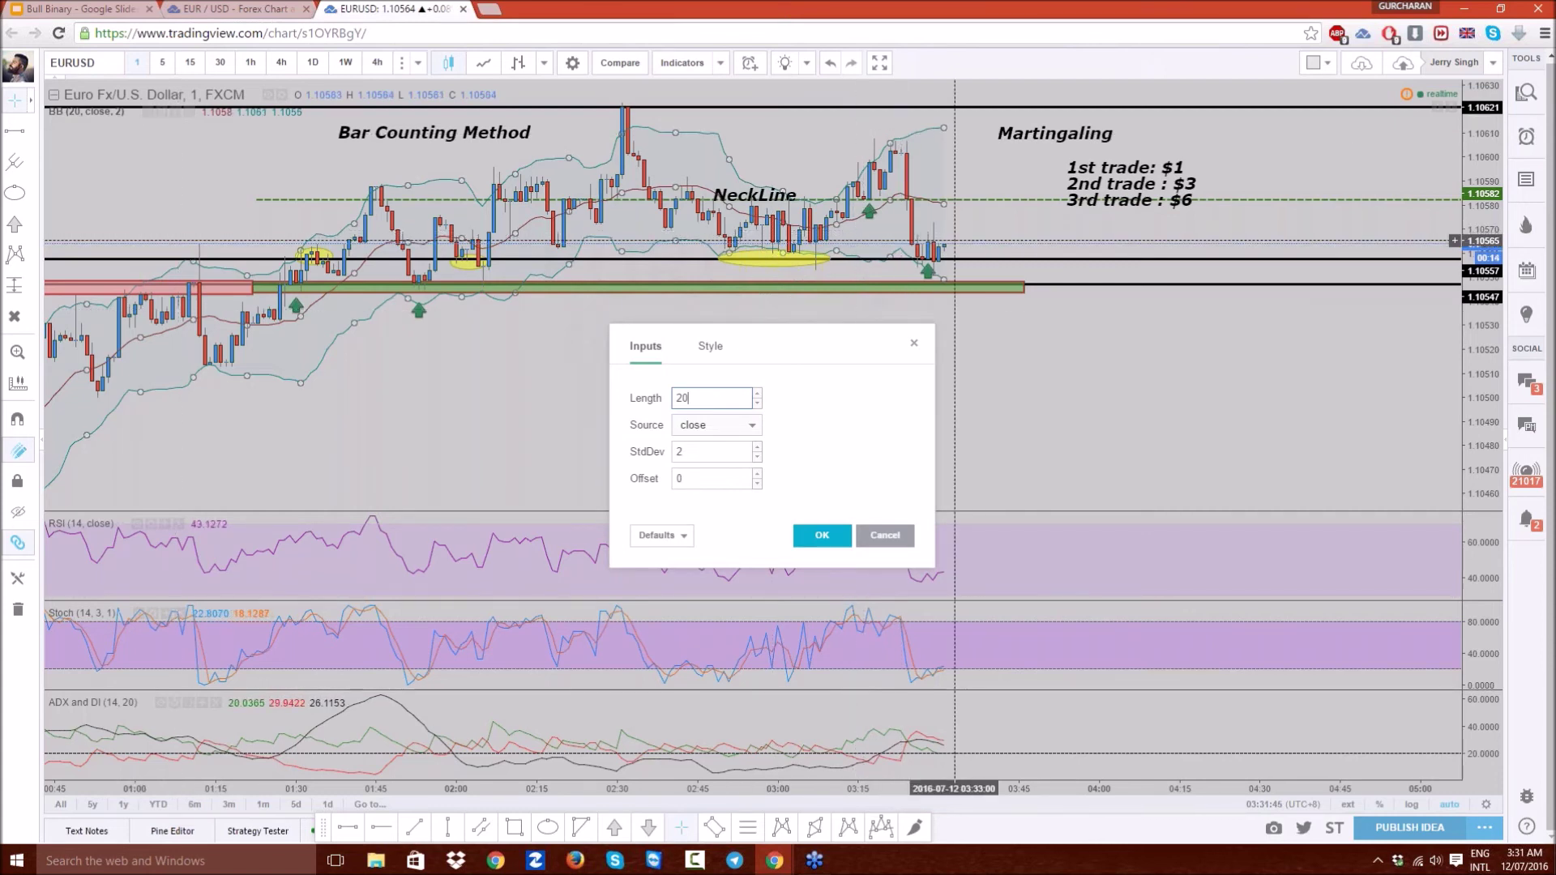
{"action": "left_click", "coordinate": [725, 426]}
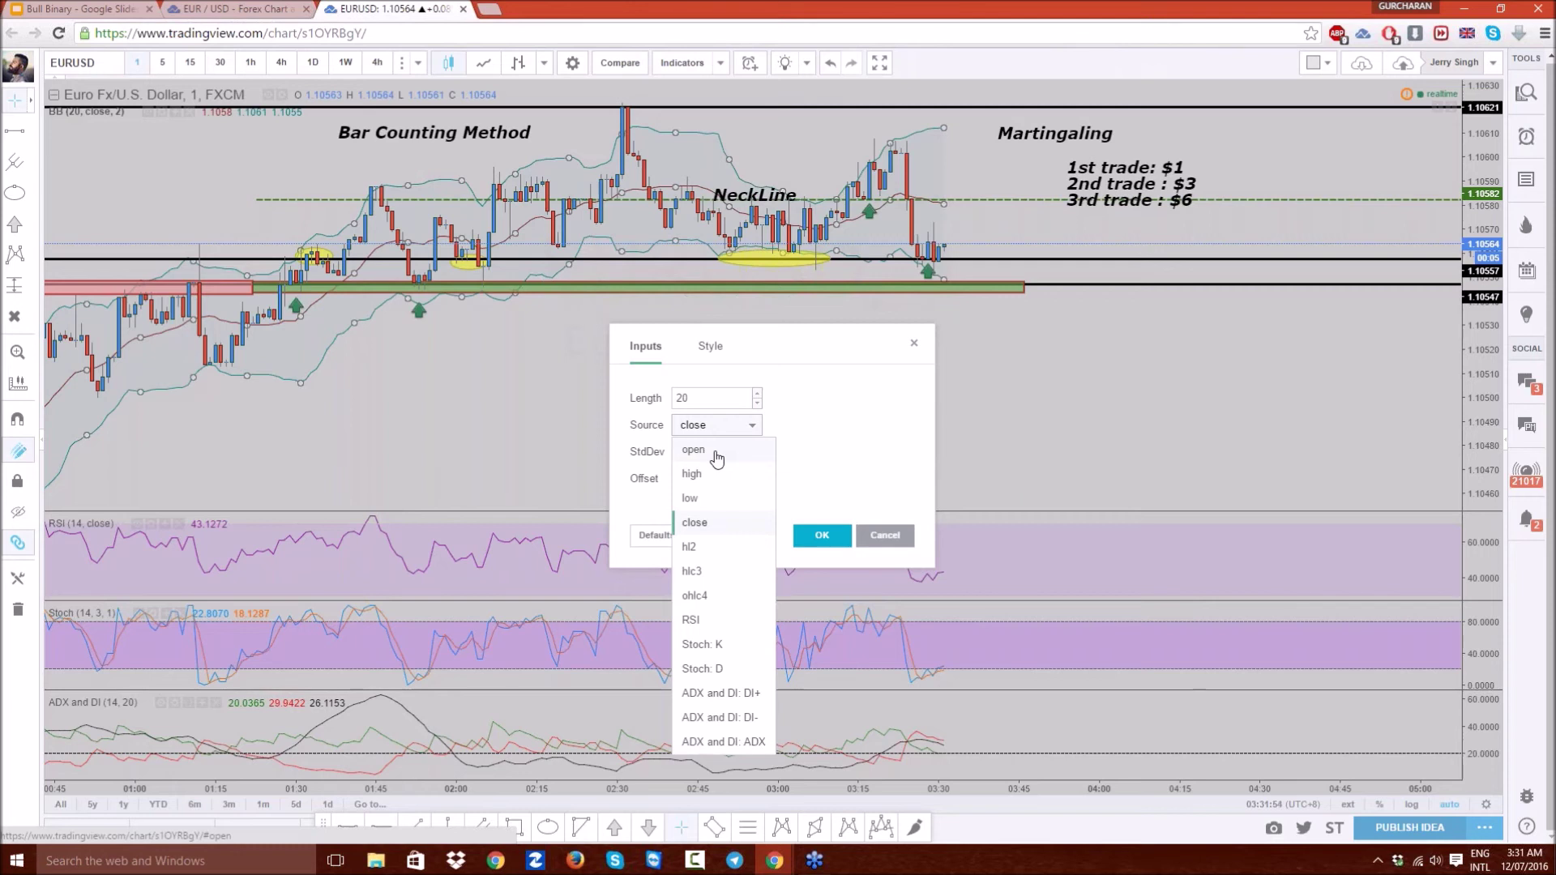
{"action": "left_click", "coordinate": [703, 531]}
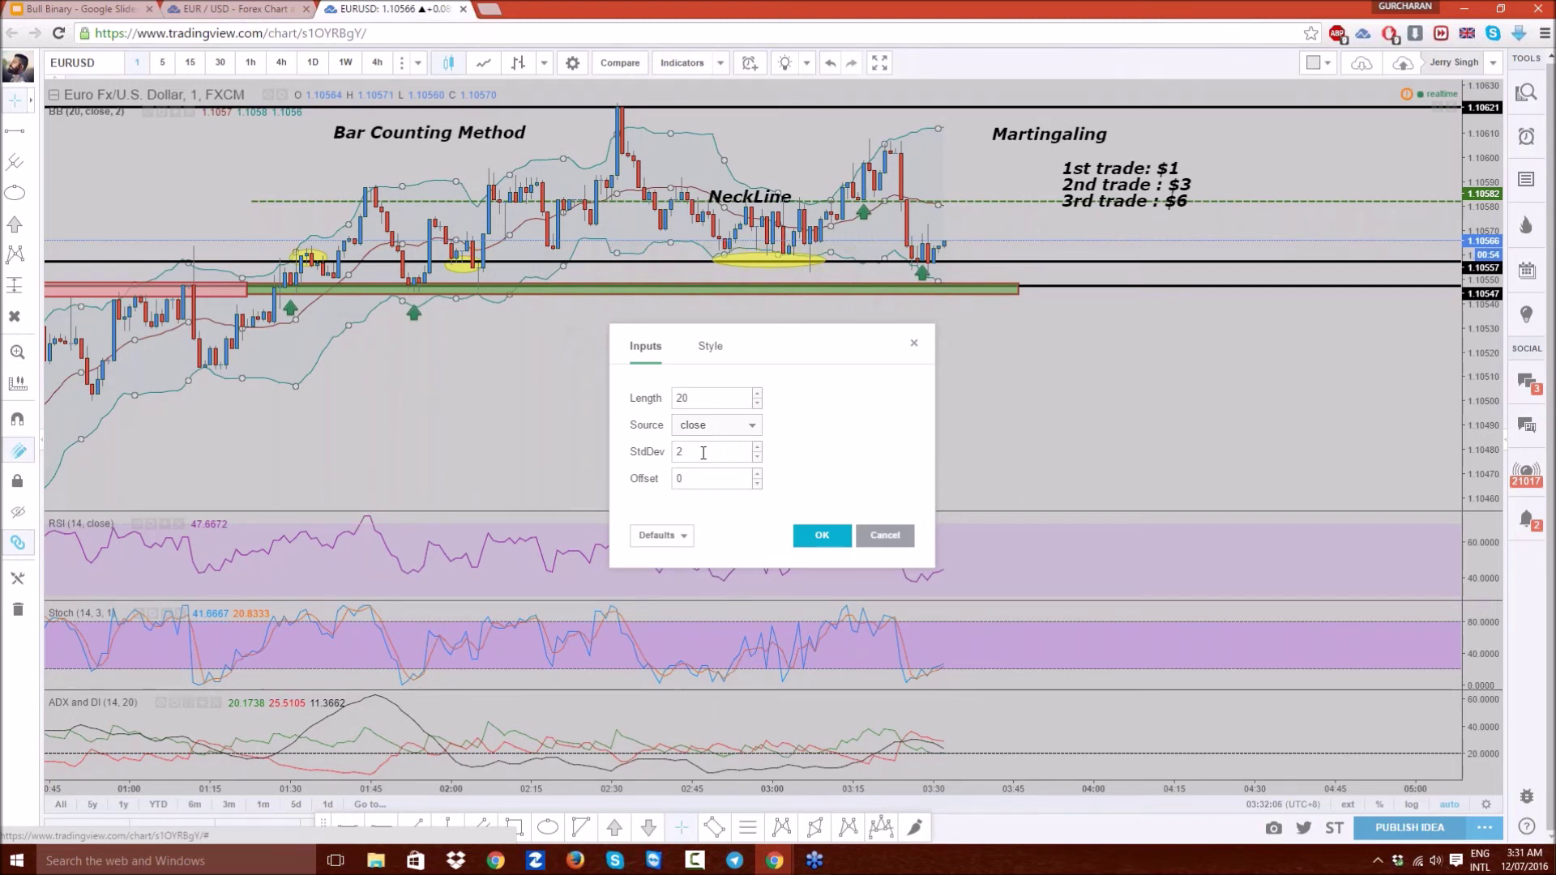
- Set the Bollinger Bands StdDev to 3 and apply the change
{"action": "left_click", "coordinate": [759, 452]}
{"action": "left_click", "coordinate": [757, 447]}
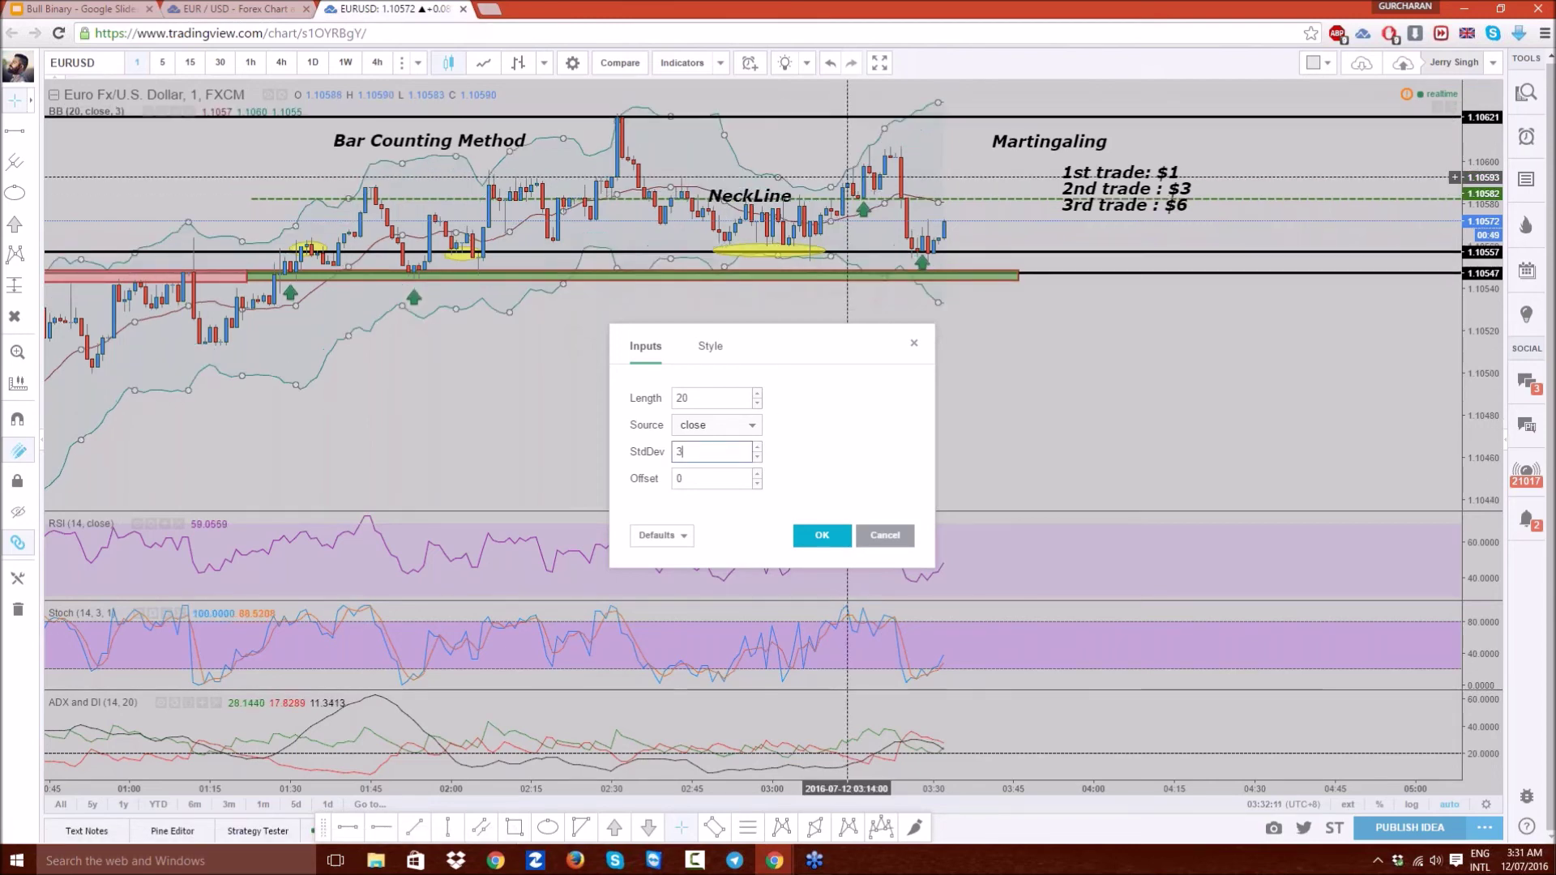
{"action": "key", "text": "Return"}
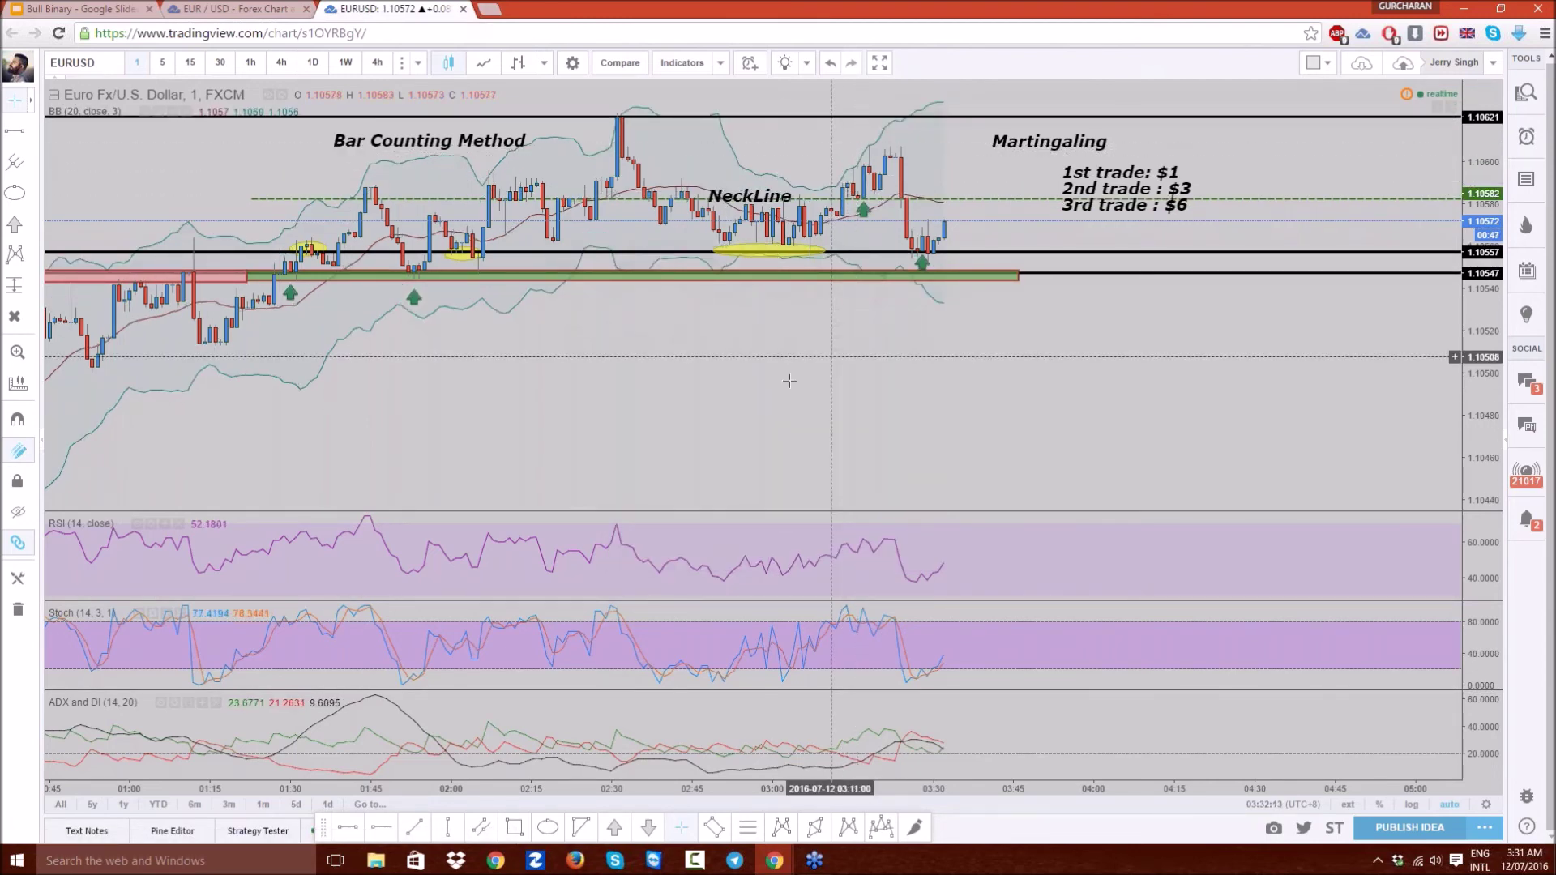
- Set the Bollinger Bands StdDev back to 2 and apply it to the chart
{"action": "left_click_drag", "start_coordinate": [831, 158], "coordinate": [1072, 429]}
{"action": "scroll", "coordinate": [1072, 430], "scroll_direction": "up", "scroll_amount": 3}
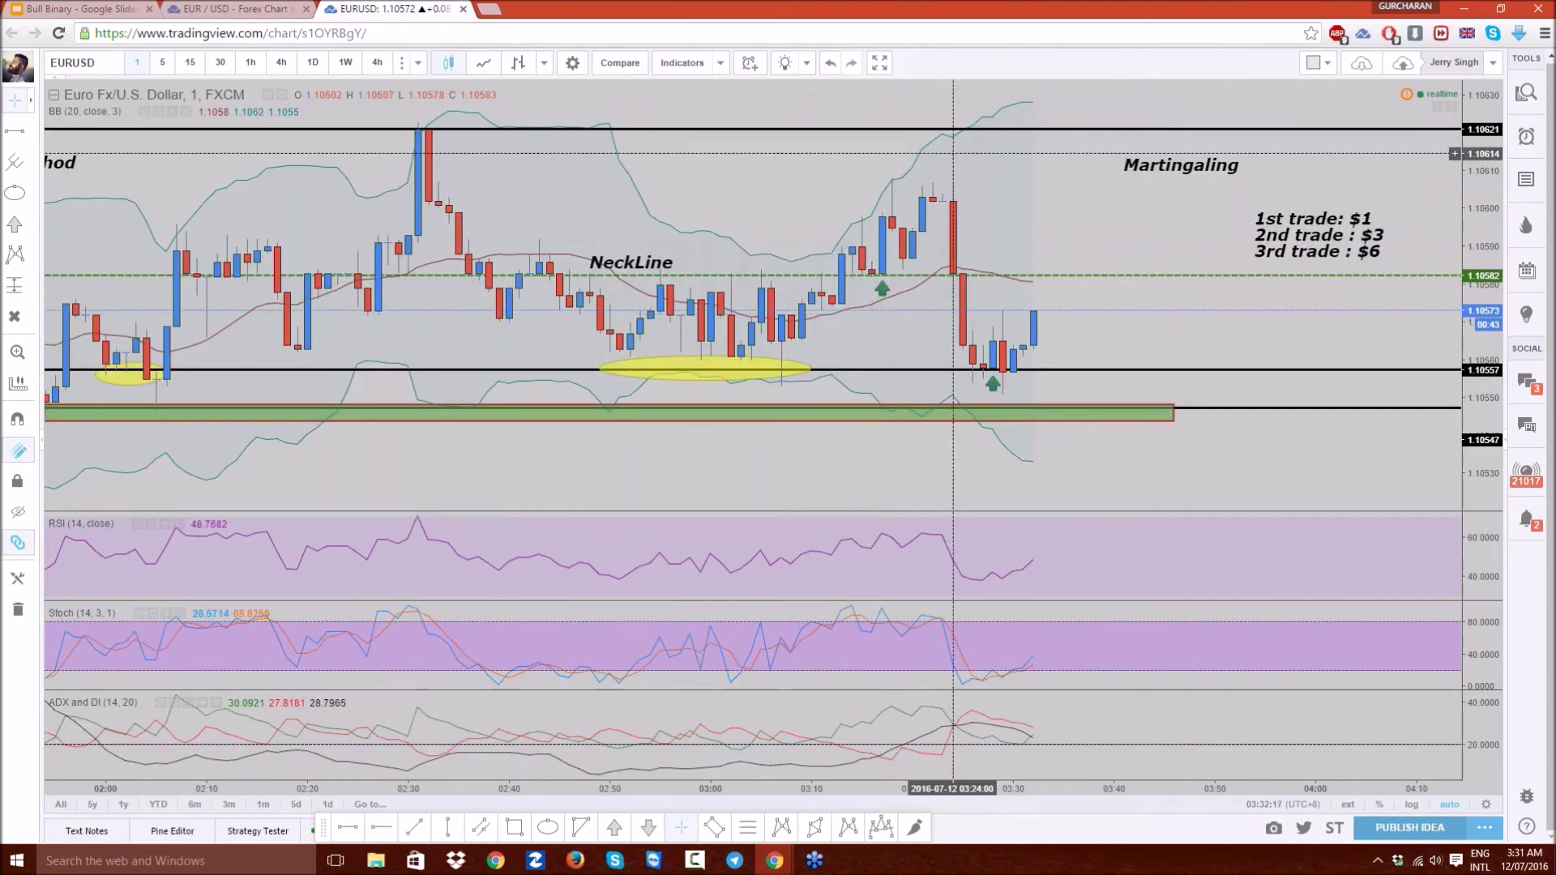
{"action": "double_click", "coordinate": [640, 214]}
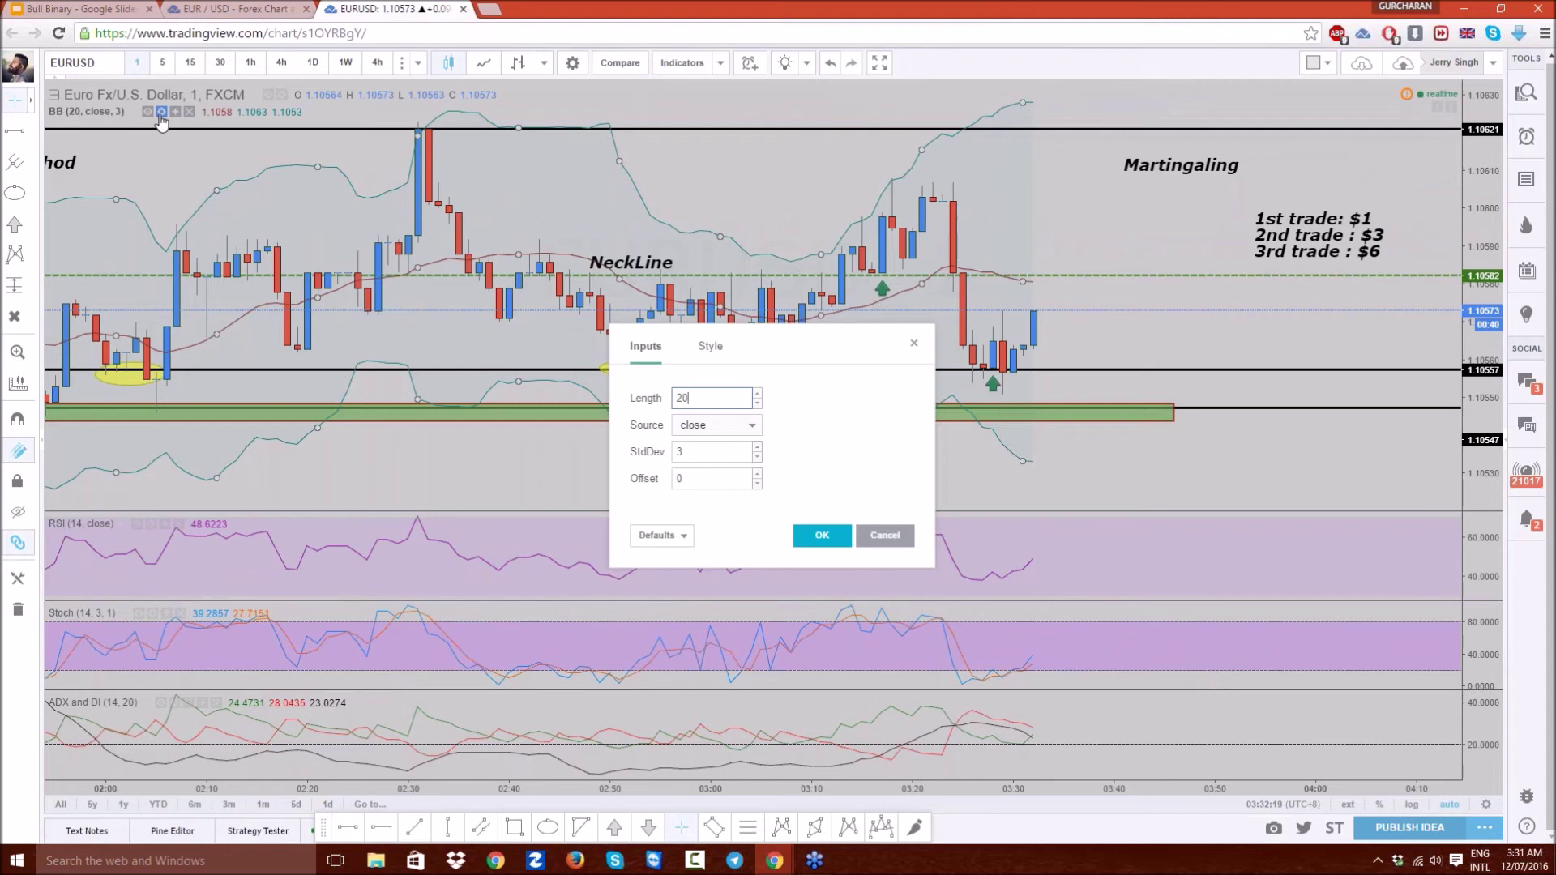
{"action": "left_click", "coordinate": [757, 457]}
{"action": "left_click", "coordinate": [821, 535]}
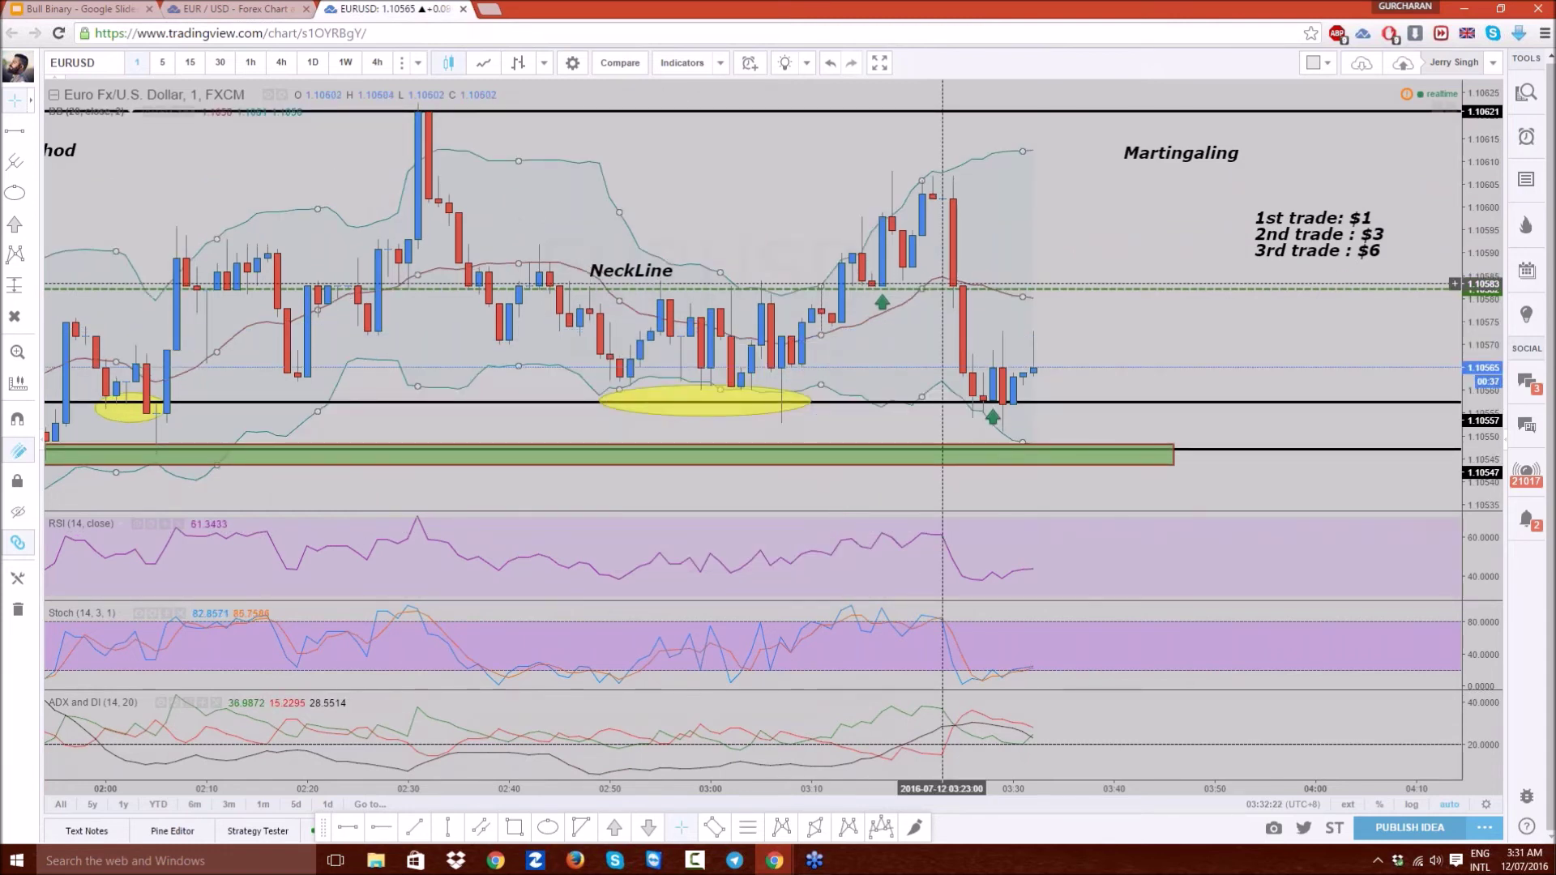
- Narrow the Bollinger Bands by setting the StdDev to 1 and applying the change
{"action": "double_click", "coordinate": [317, 209]}
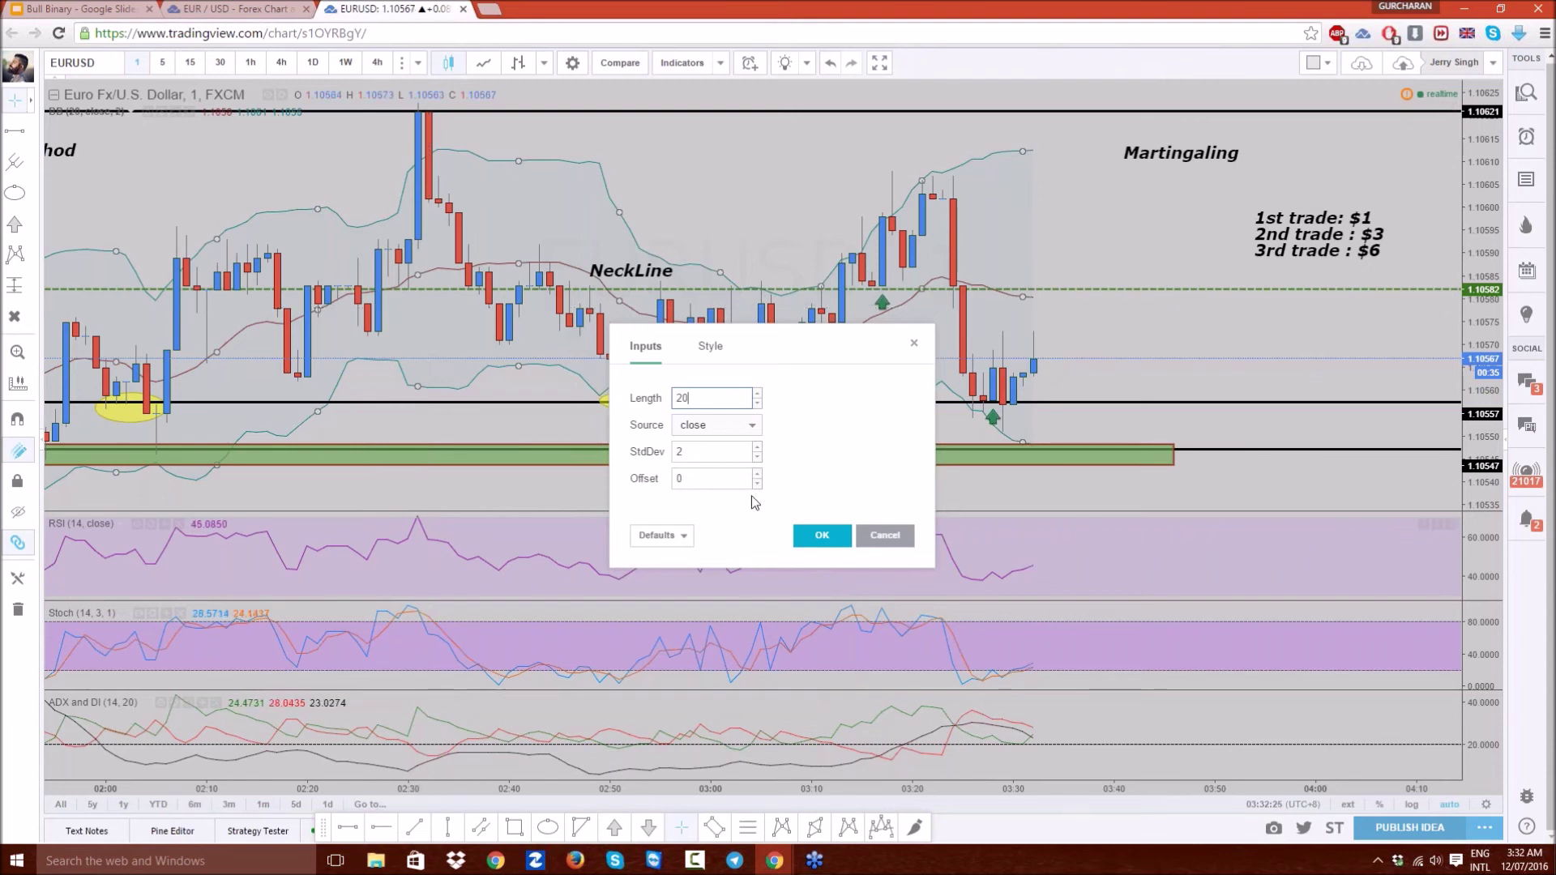
{"action": "left_click", "coordinate": [757, 457]}
{"action": "left_click", "coordinate": [821, 535]}
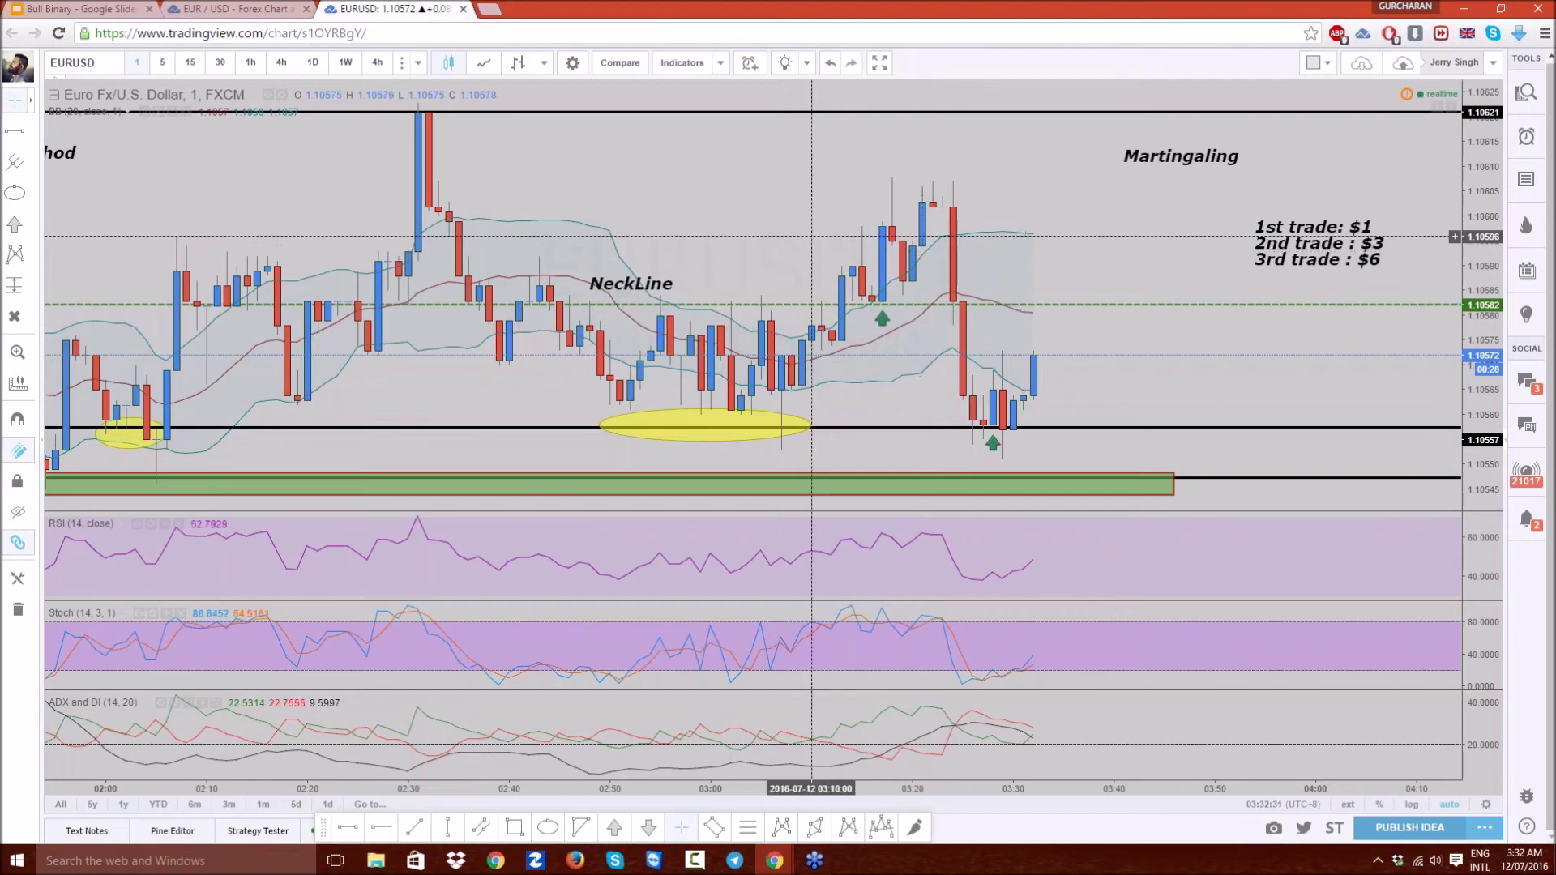
- Remove the RSI, Stochastic and ADX and DI indicators from below the price chart
{"action": "scroll", "coordinate": [811, 236], "scroll_direction": "down", "scroll_amount": 1}
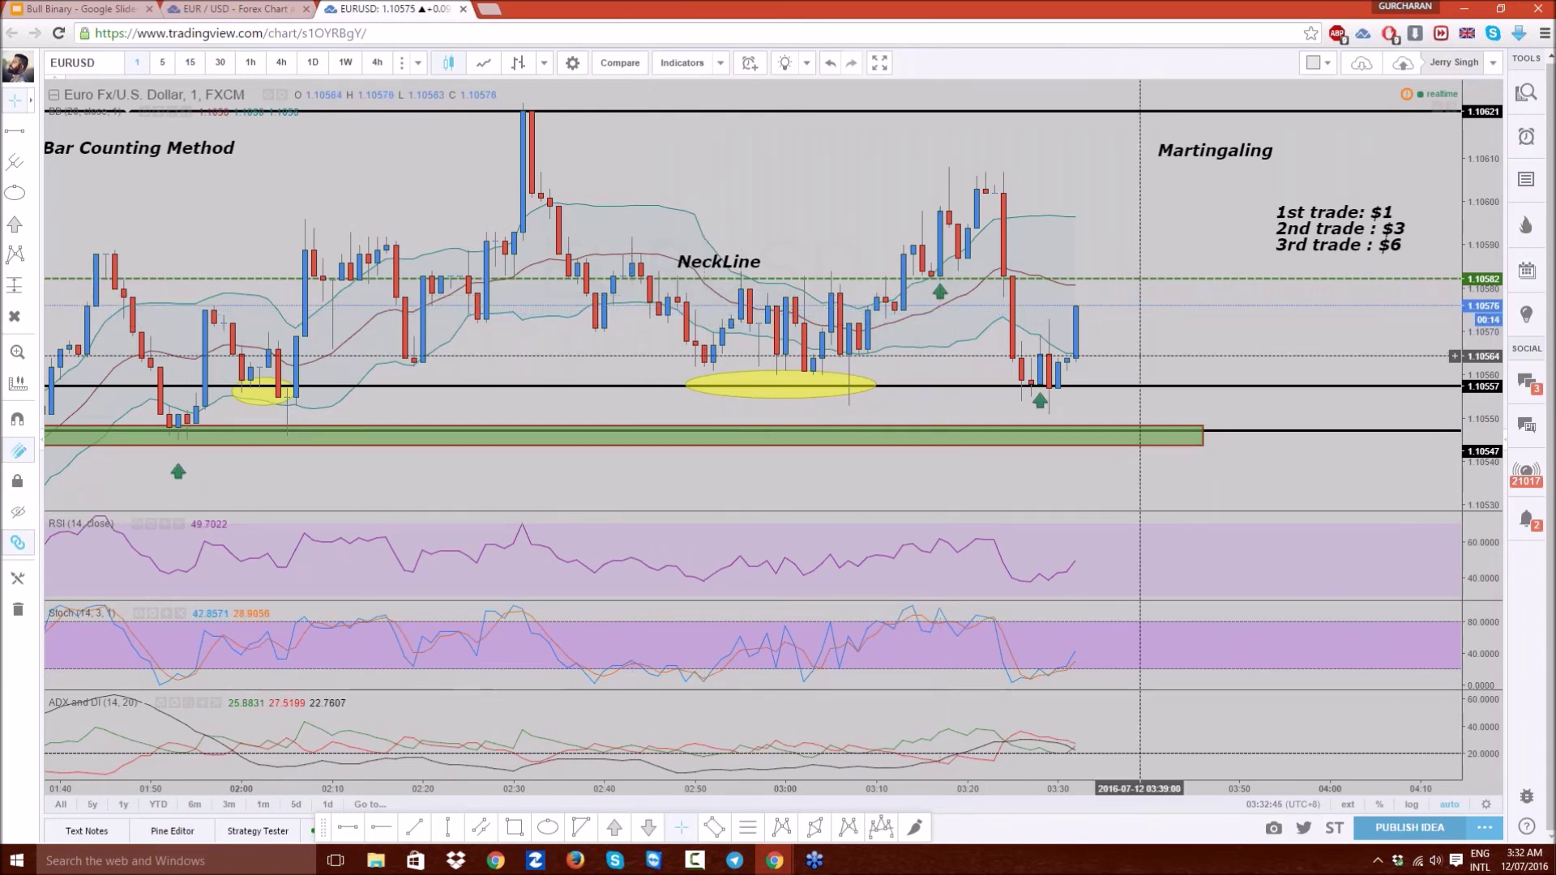
{"action": "key", "text": "Delete"}
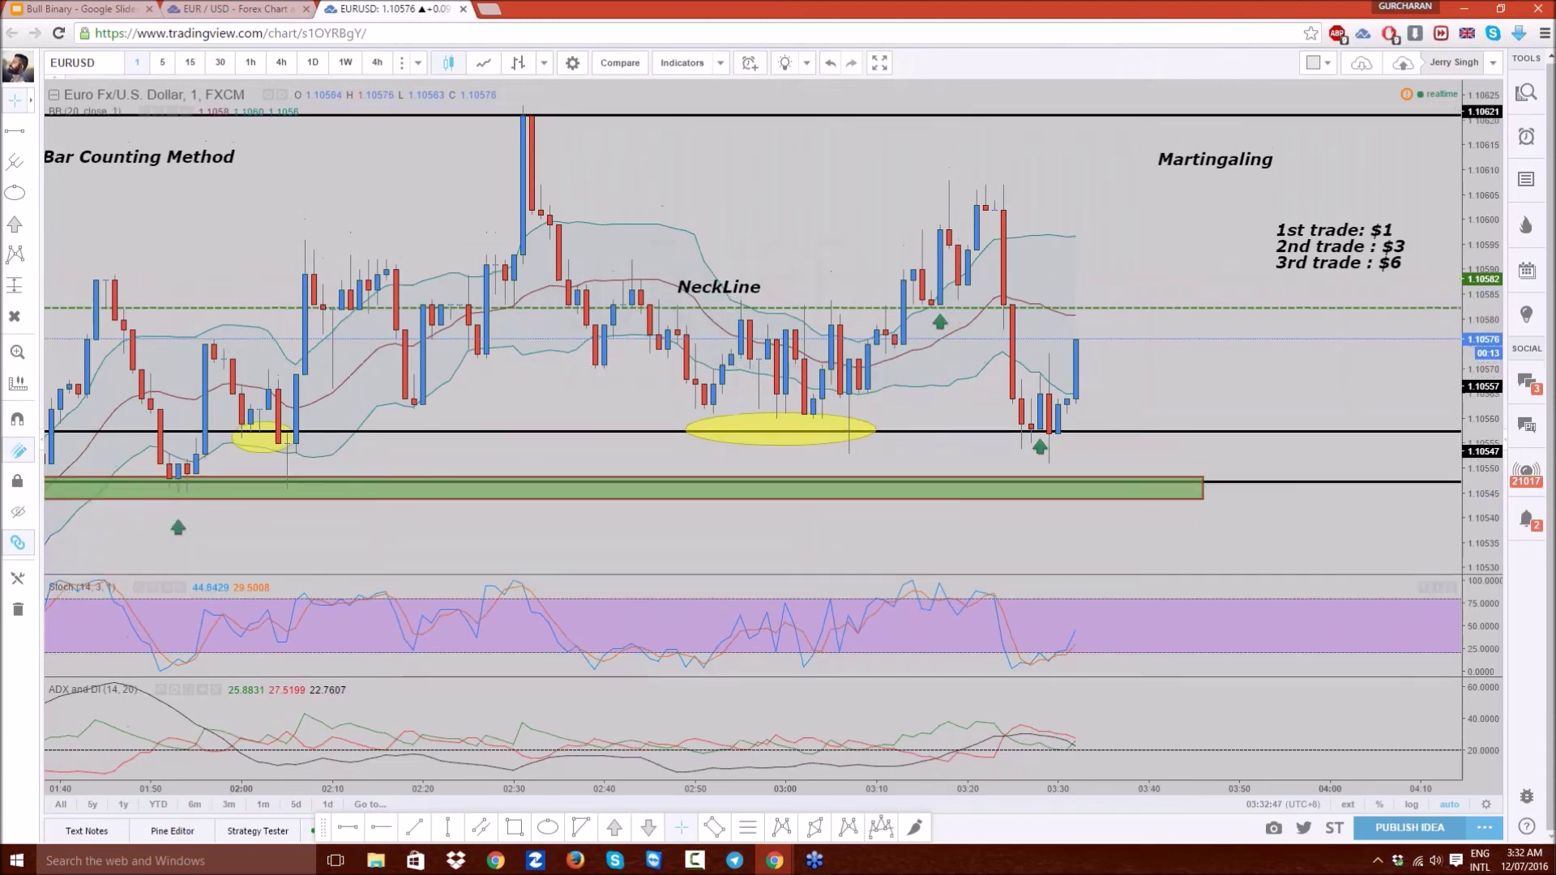
{"action": "left_click", "coordinate": [167, 587]}
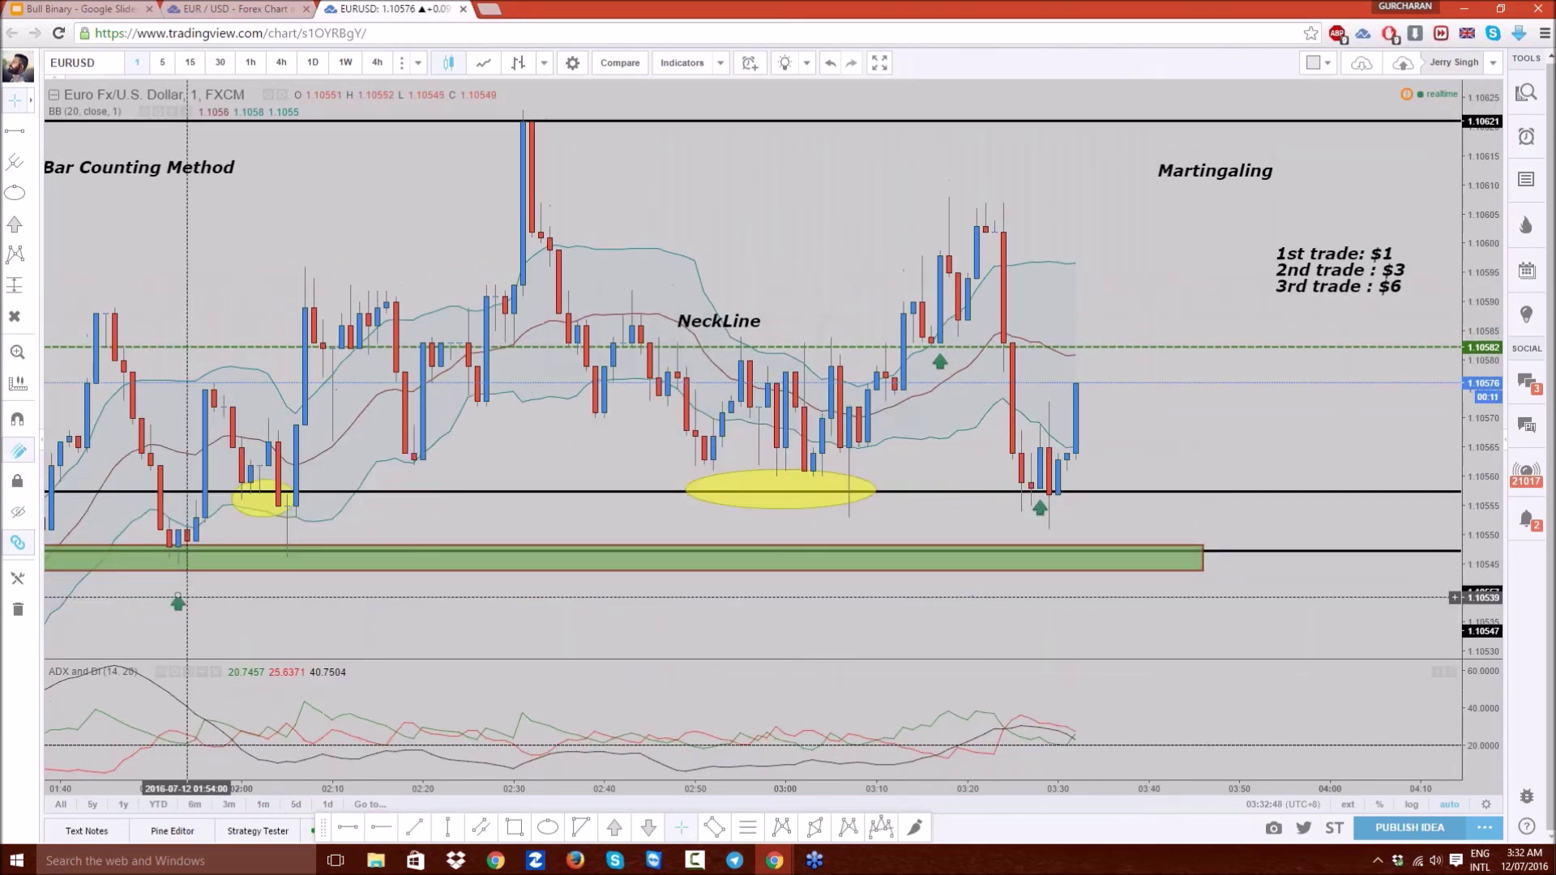
{"action": "left_click", "coordinate": [188, 672]}
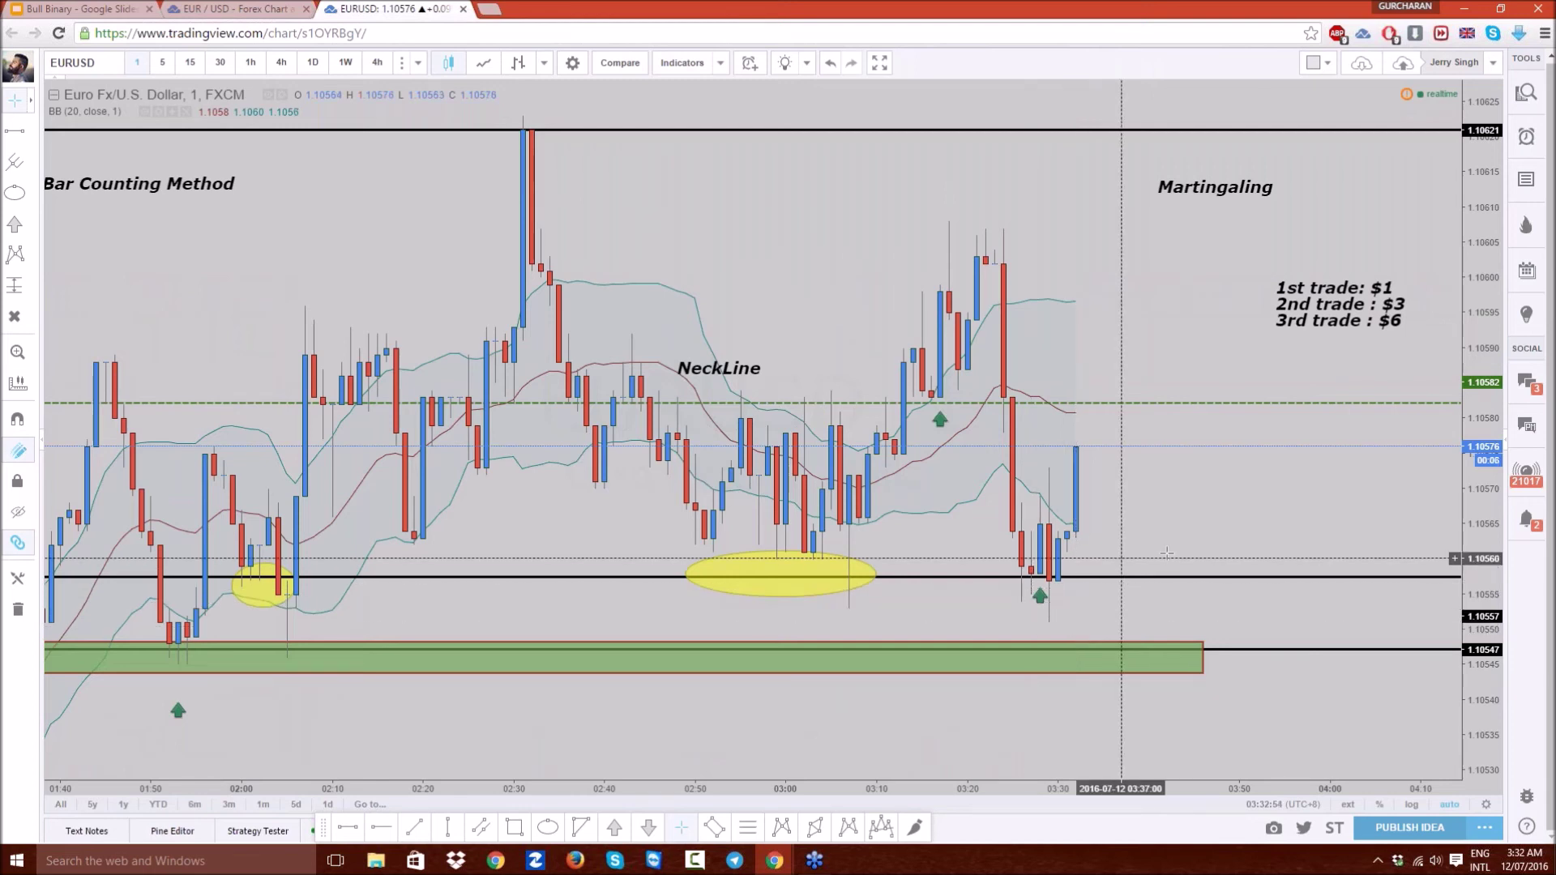
- Measure the price rises from the 03:28 entry at the 1.10557 line and from the 03:17 entry at the dashed green line
{"action": "scroll", "coordinate": [1075, 603], "scroll_direction": "up", "scroll_amount": 2}
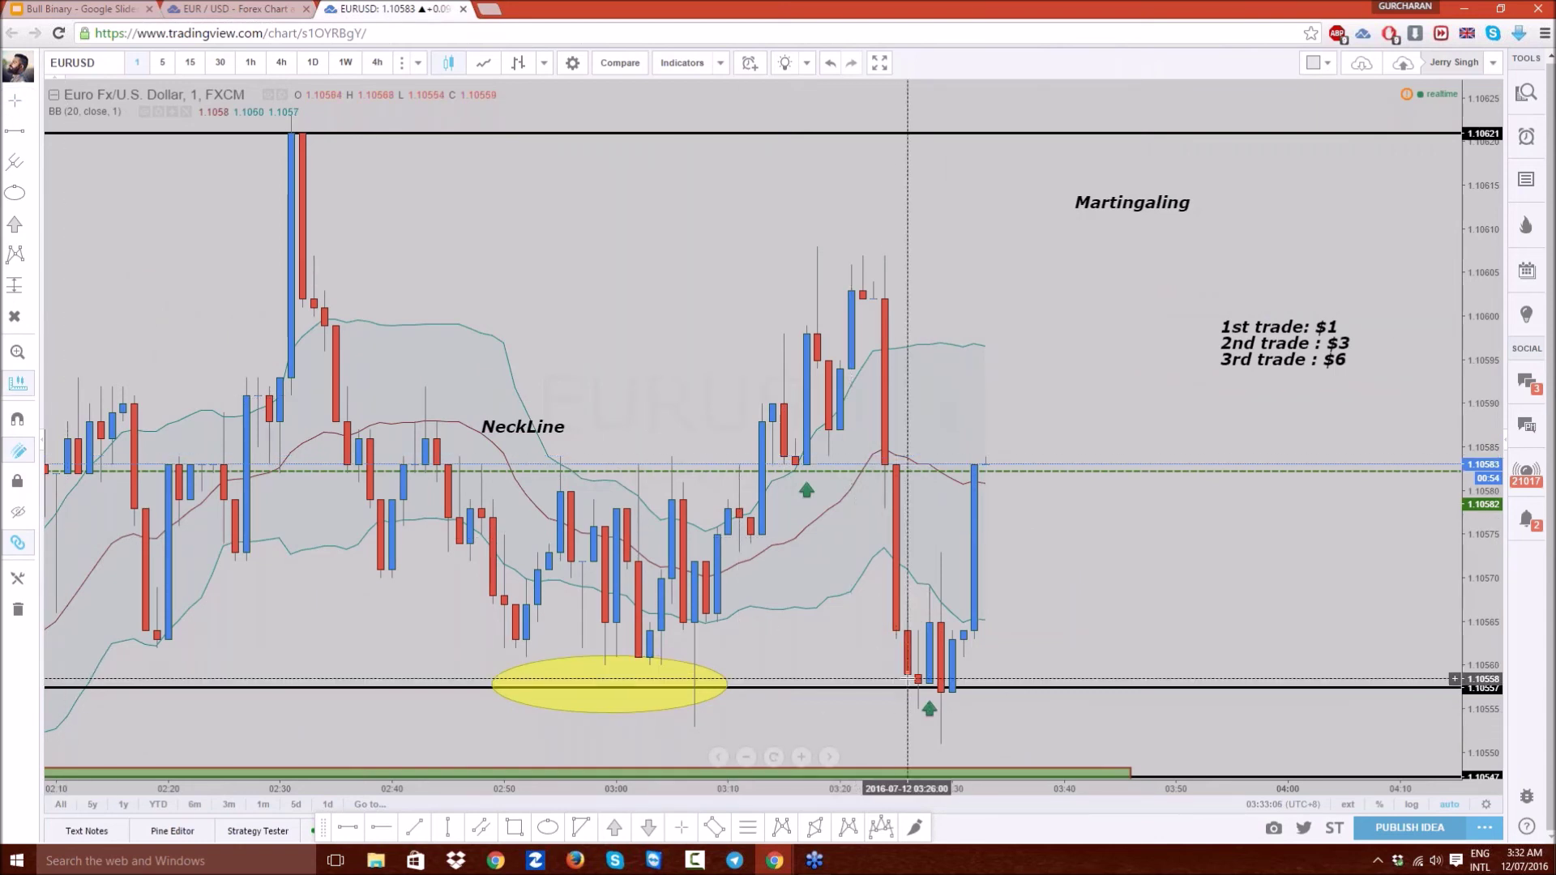
{"action": "left_click", "coordinate": [935, 693], "text": "shift"}
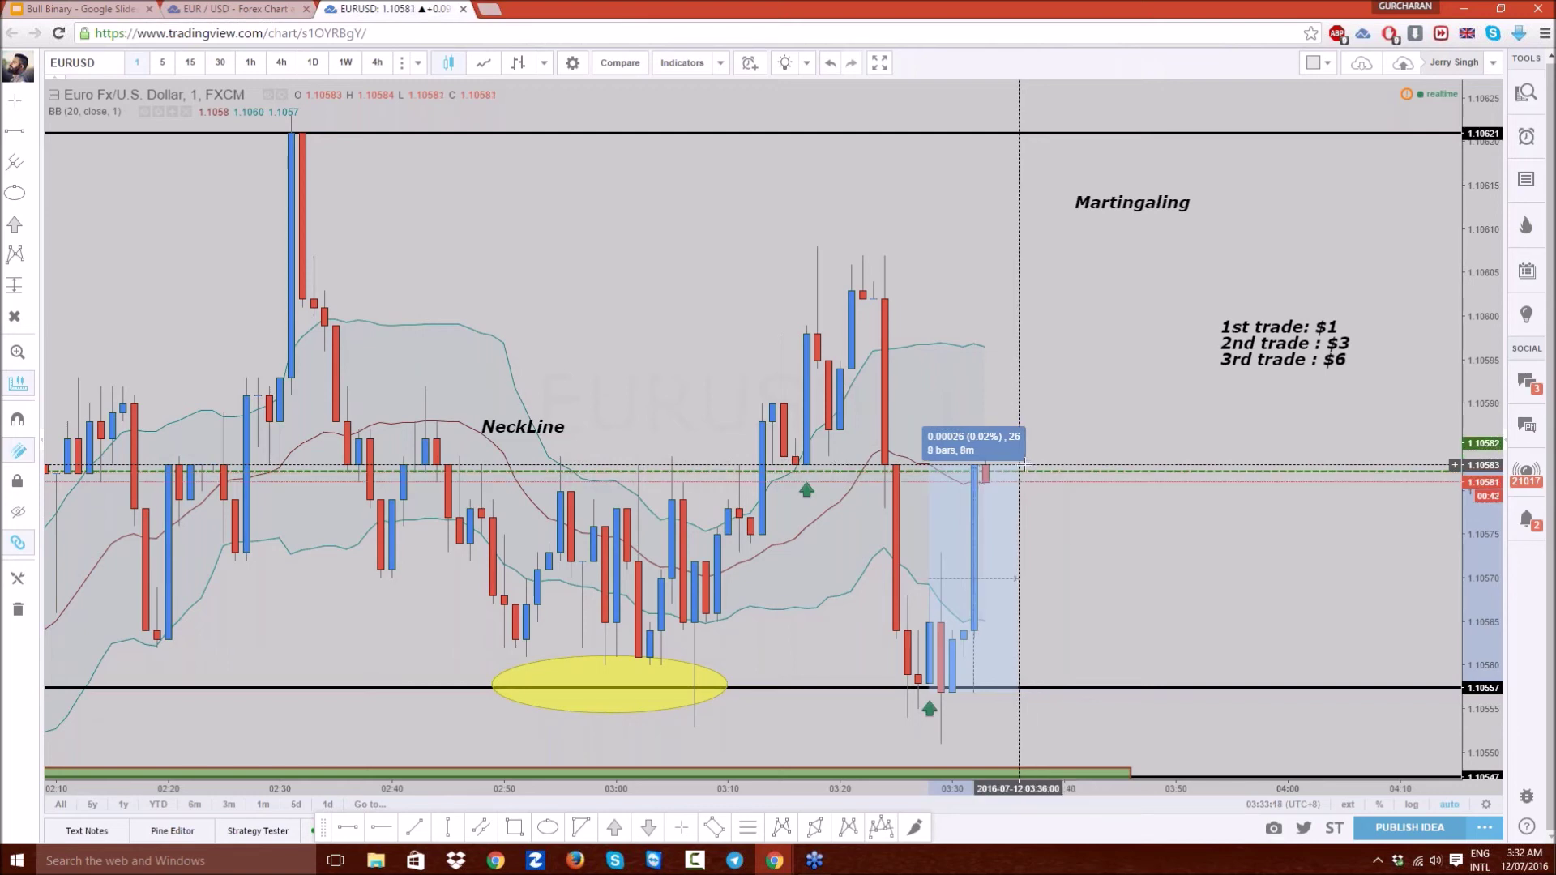
{"action": "left_click", "coordinate": [1026, 466]}
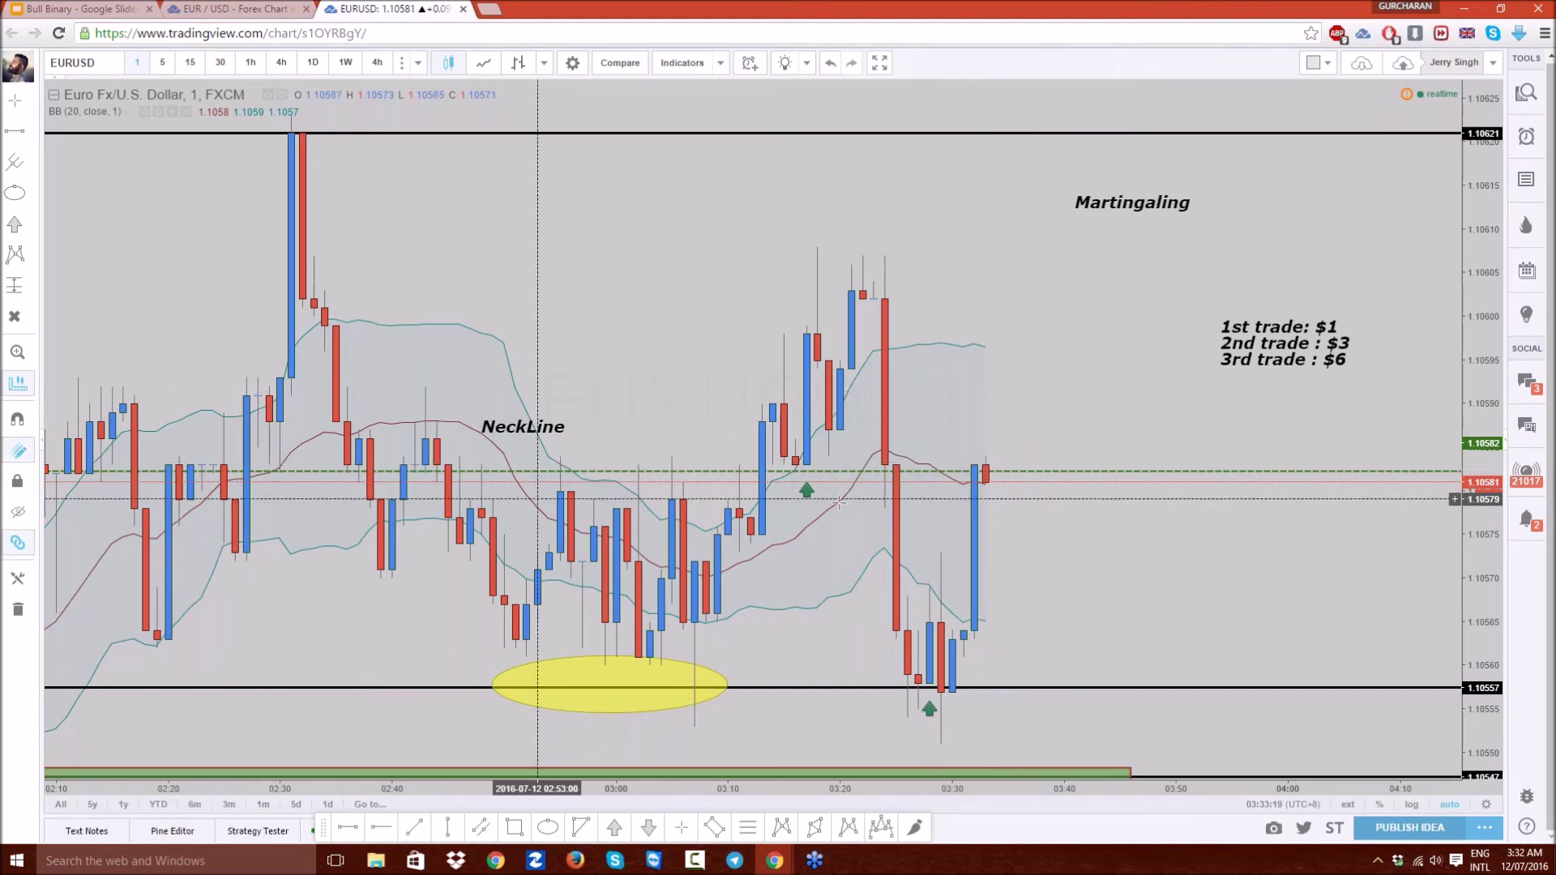
{"action": "left_click", "coordinate": [805, 470]}
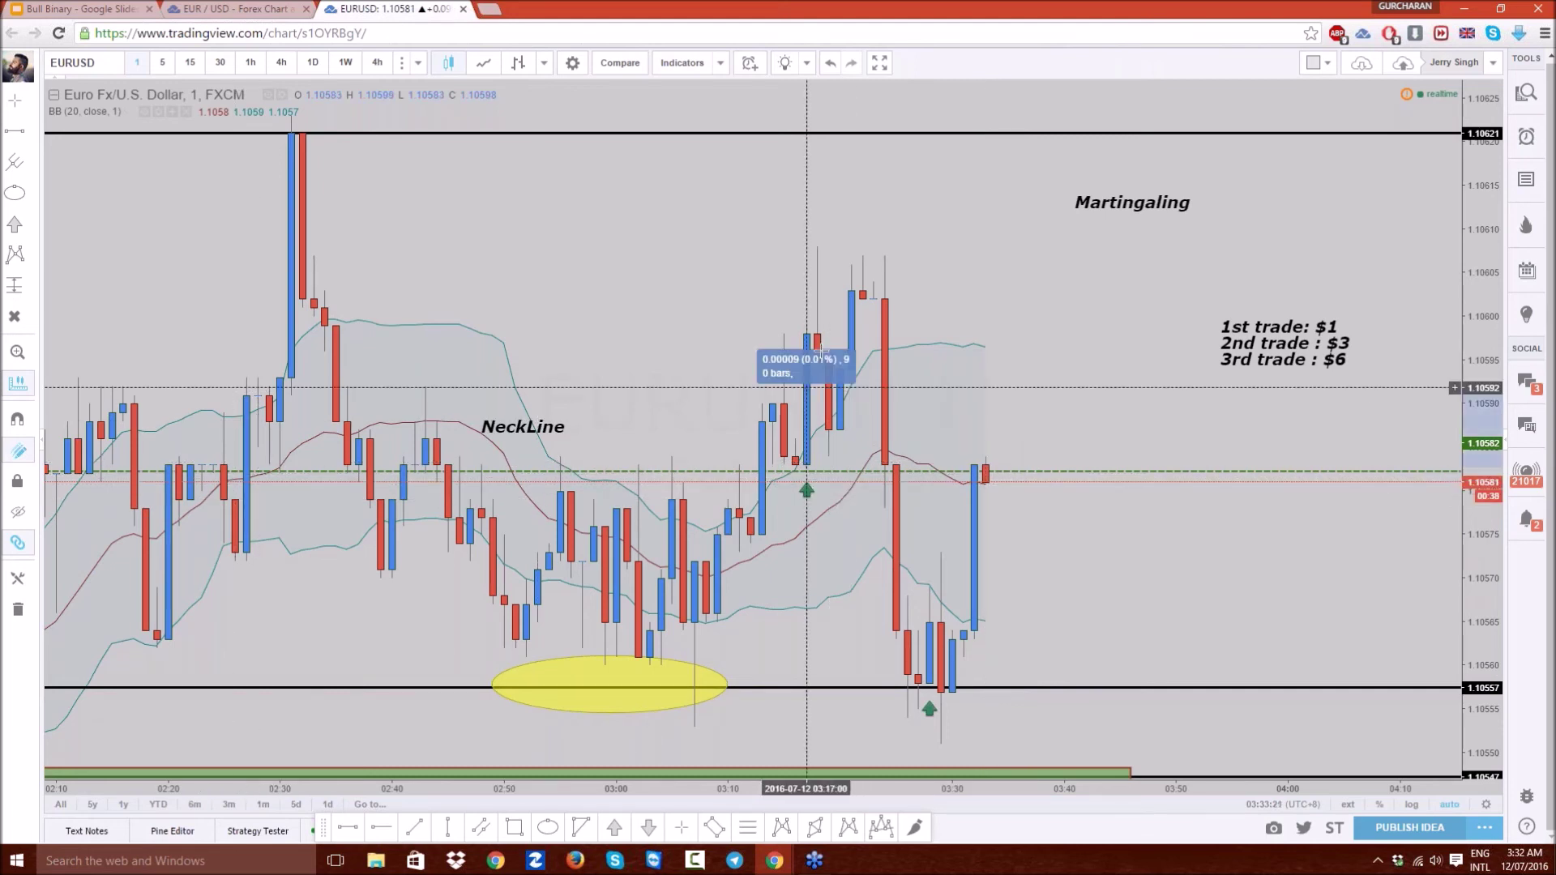
{"action": "left_click", "coordinate": [851, 290]}
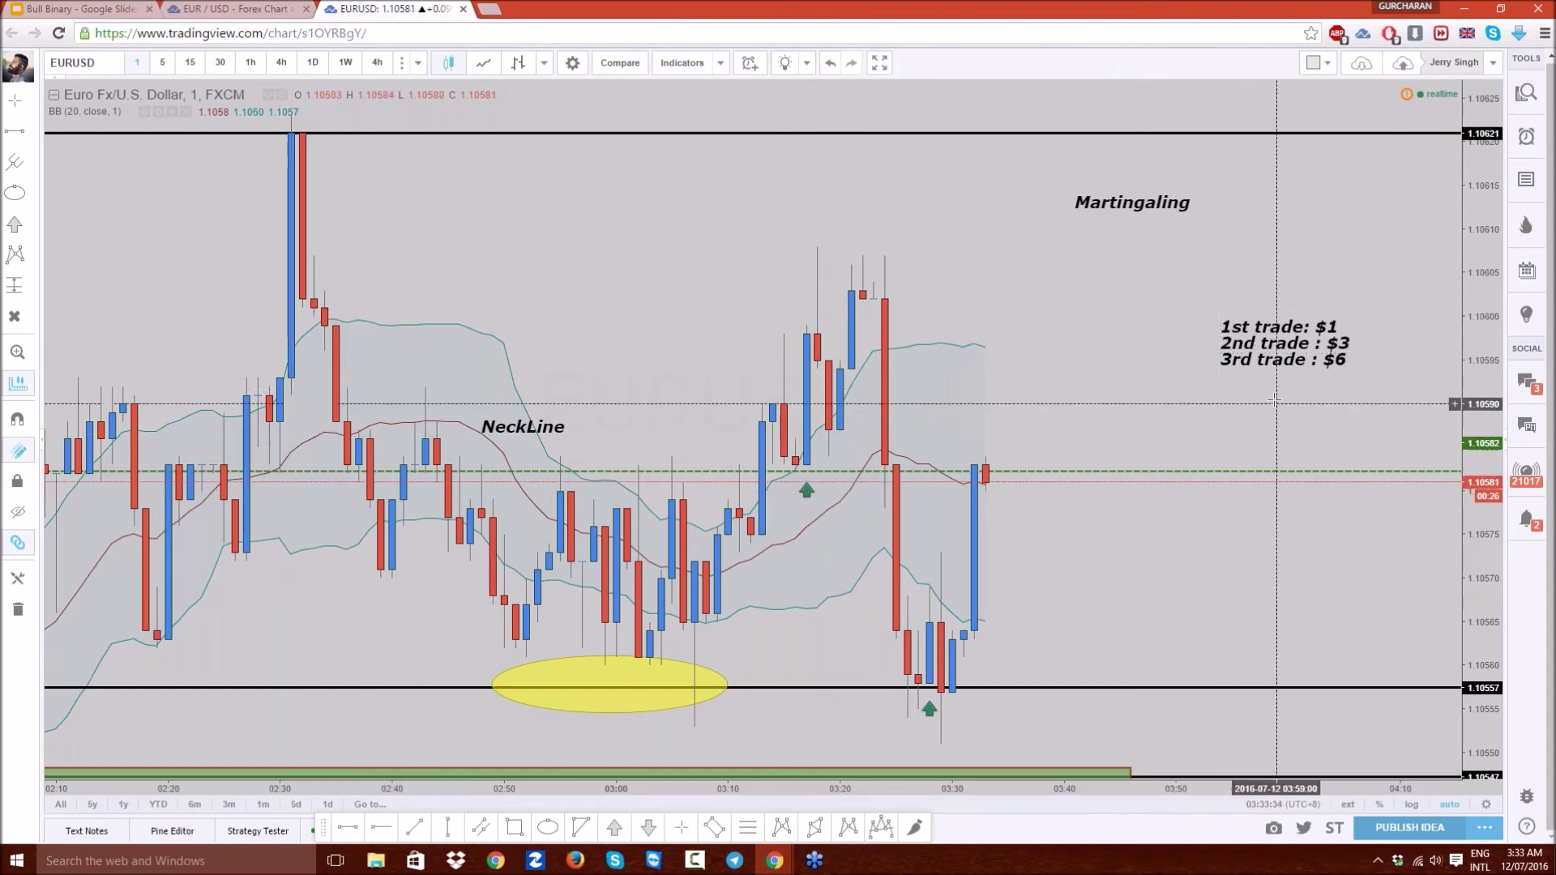
- Add a text note beside the martingaling list reading "4th trade : $11" and "5th Trade : $25" on two lines
{"action": "left_click_drag", "start_coordinate": [1275, 402], "coordinate": [1139, 348]}
{"action": "left_click_drag", "start_coordinate": [948, 402], "coordinate": [695, 324]}
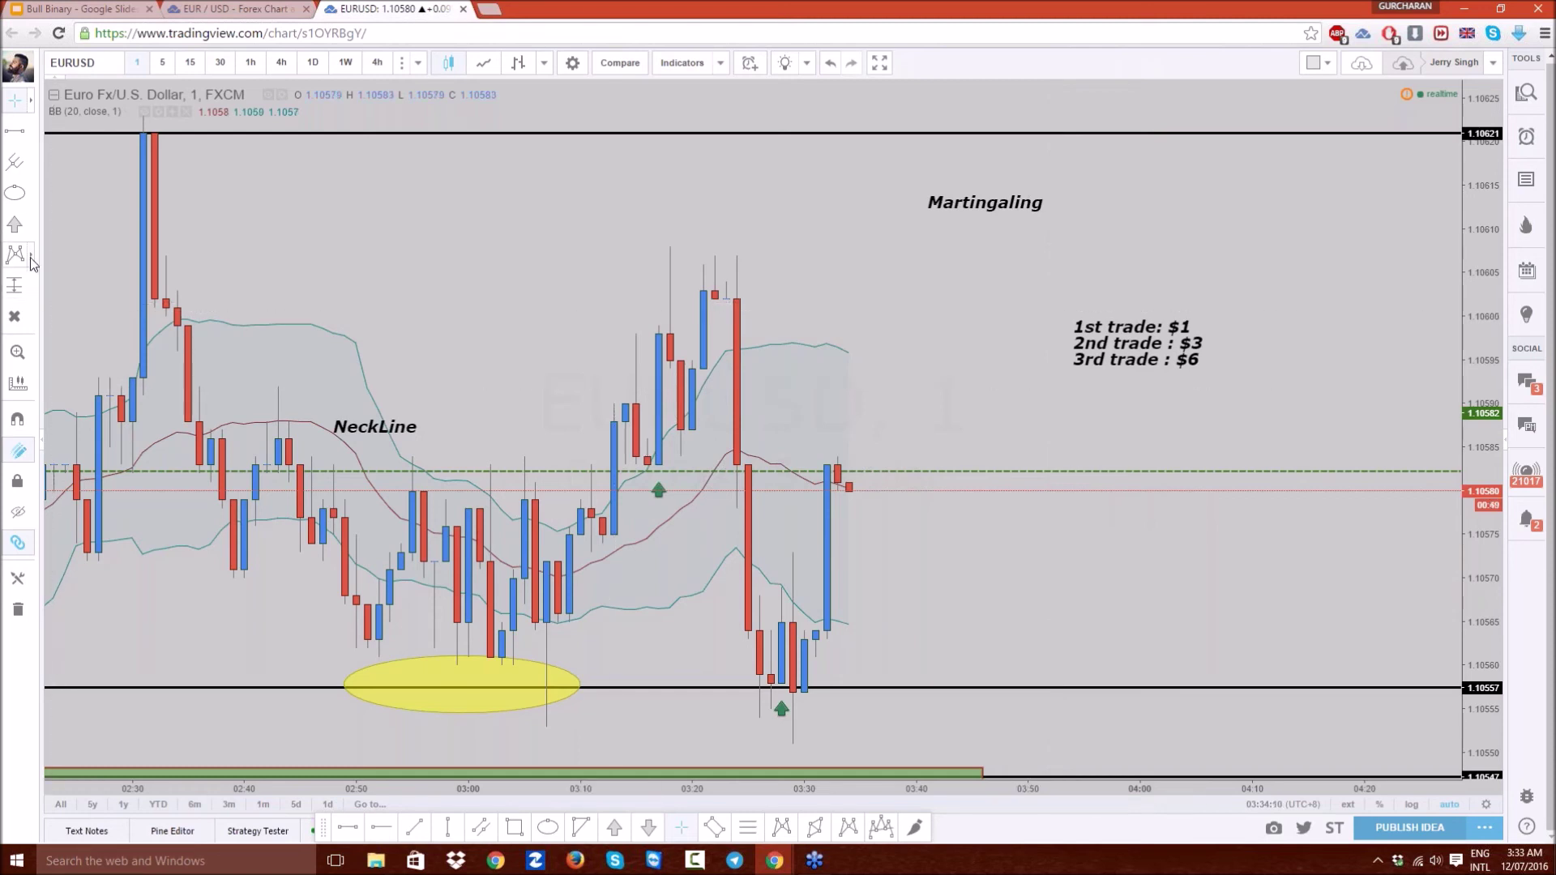
{"action": "left_click", "coordinate": [32, 227]}
{"action": "left_click", "coordinate": [50, 227]}
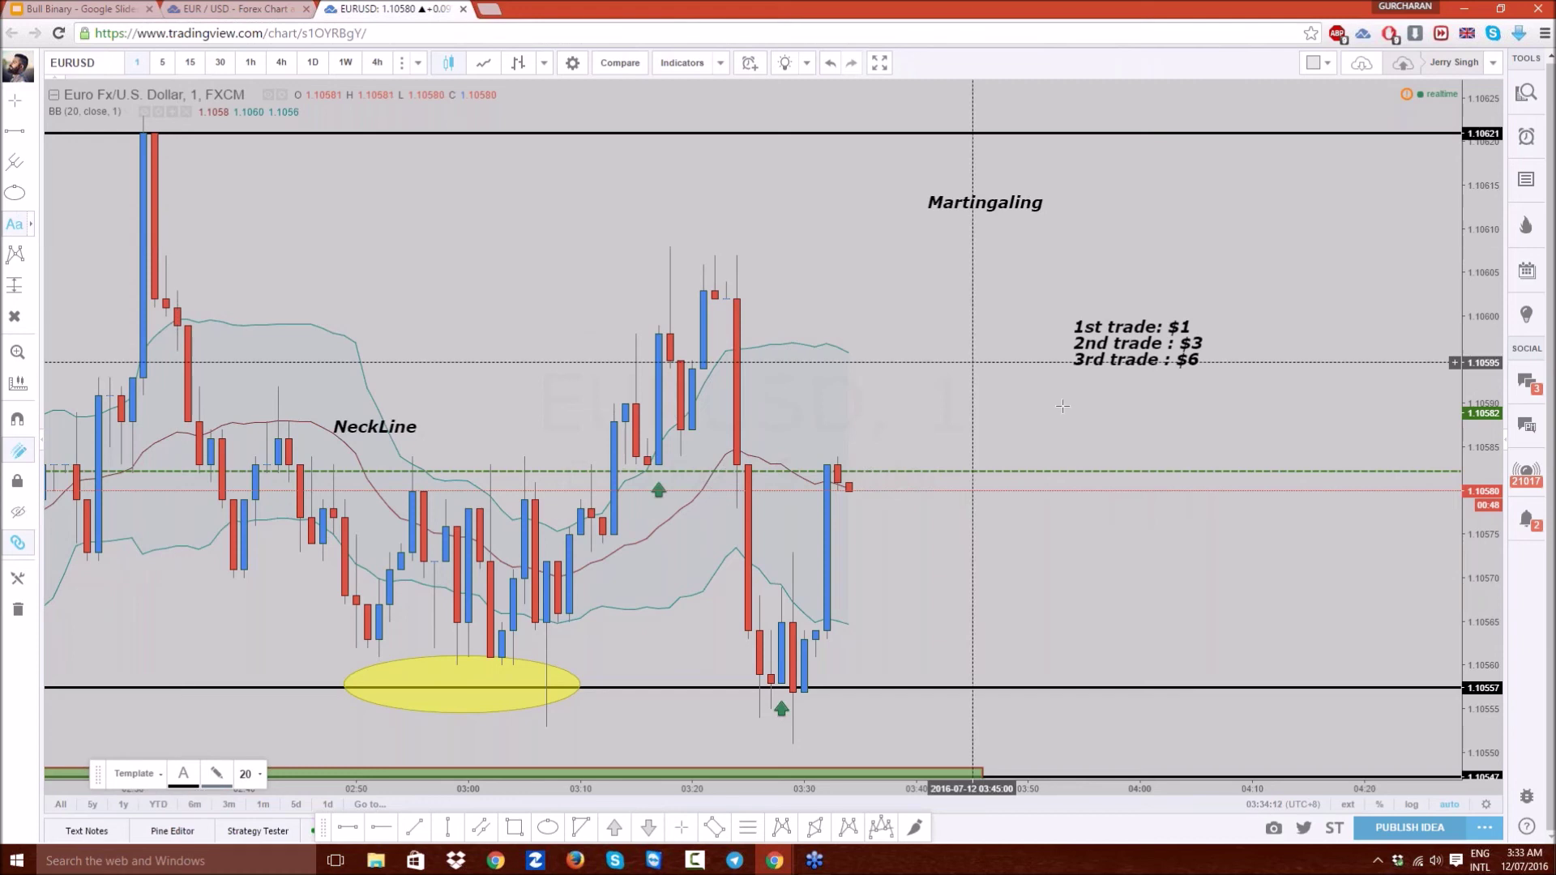
{"action": "left_click", "coordinate": [1230, 373]}
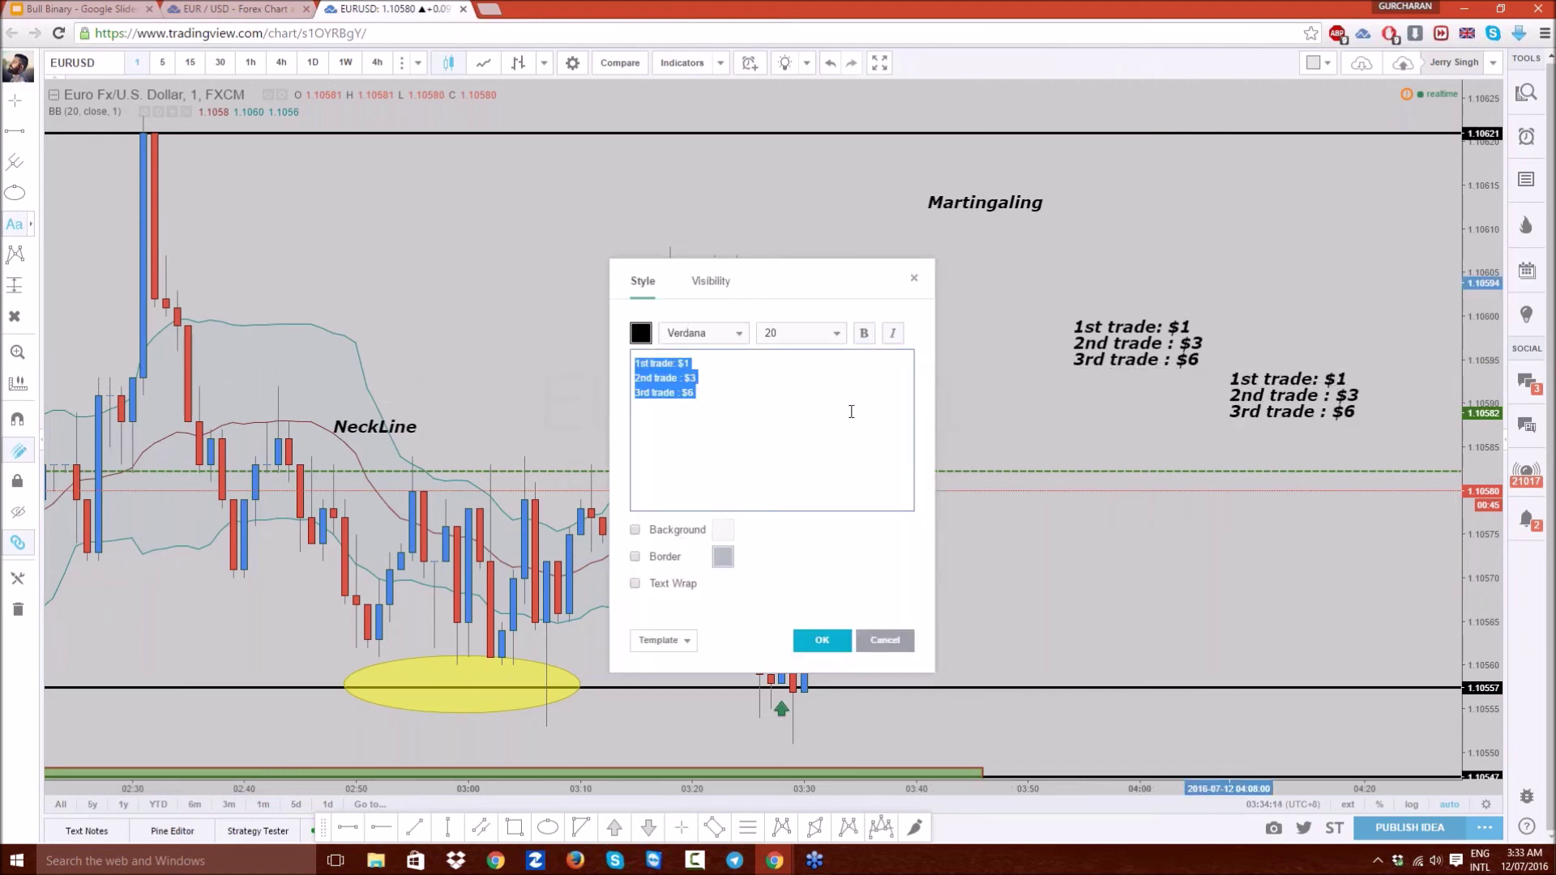
{"action": "type", "text": "4th trade"}
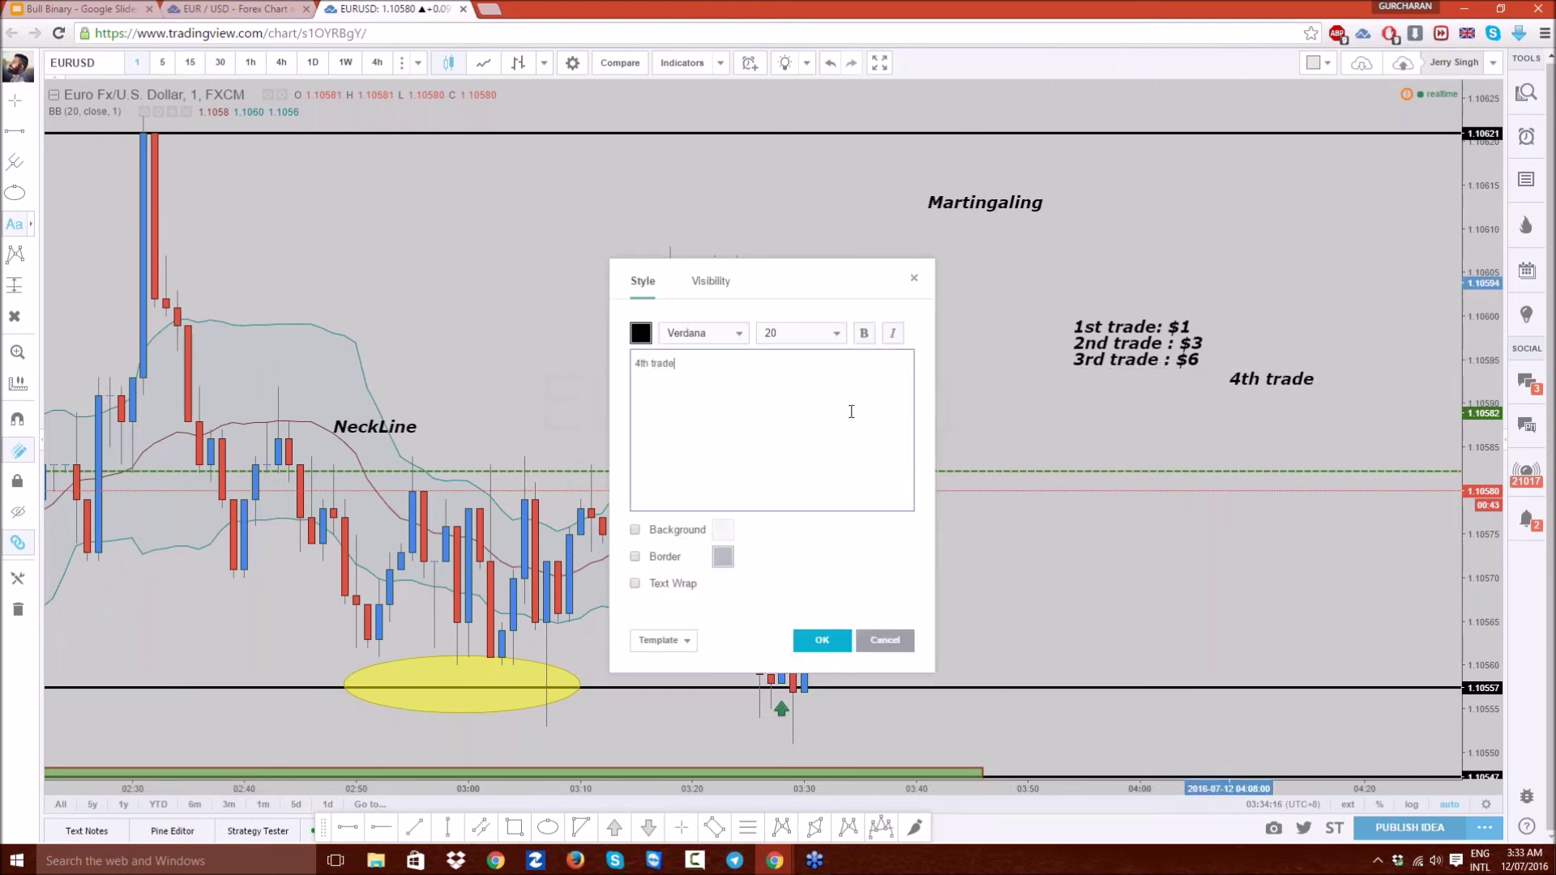
{"action": "type", "text": " : $11 "}
{"action": "type", "text": "5th Trad"}
{"action": "type", "text": "e :"}
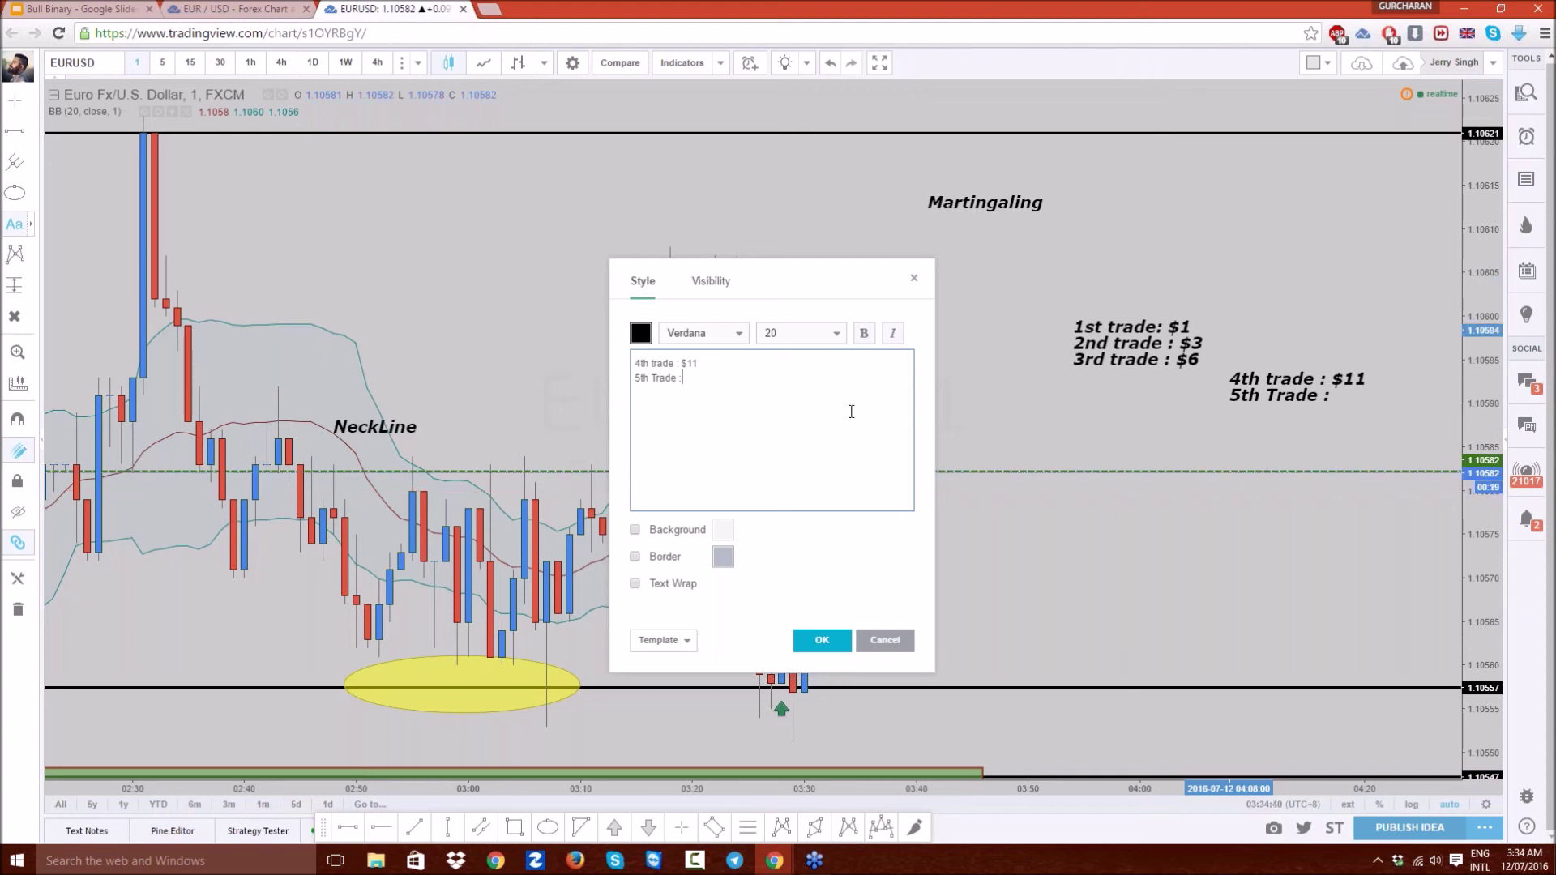
{"action": "type", "text": "$20"}
{"action": "key", "text": "BackSpace"}
{"action": "type", "text": "5"}
{"action": "left_click", "coordinate": [836, 642]}
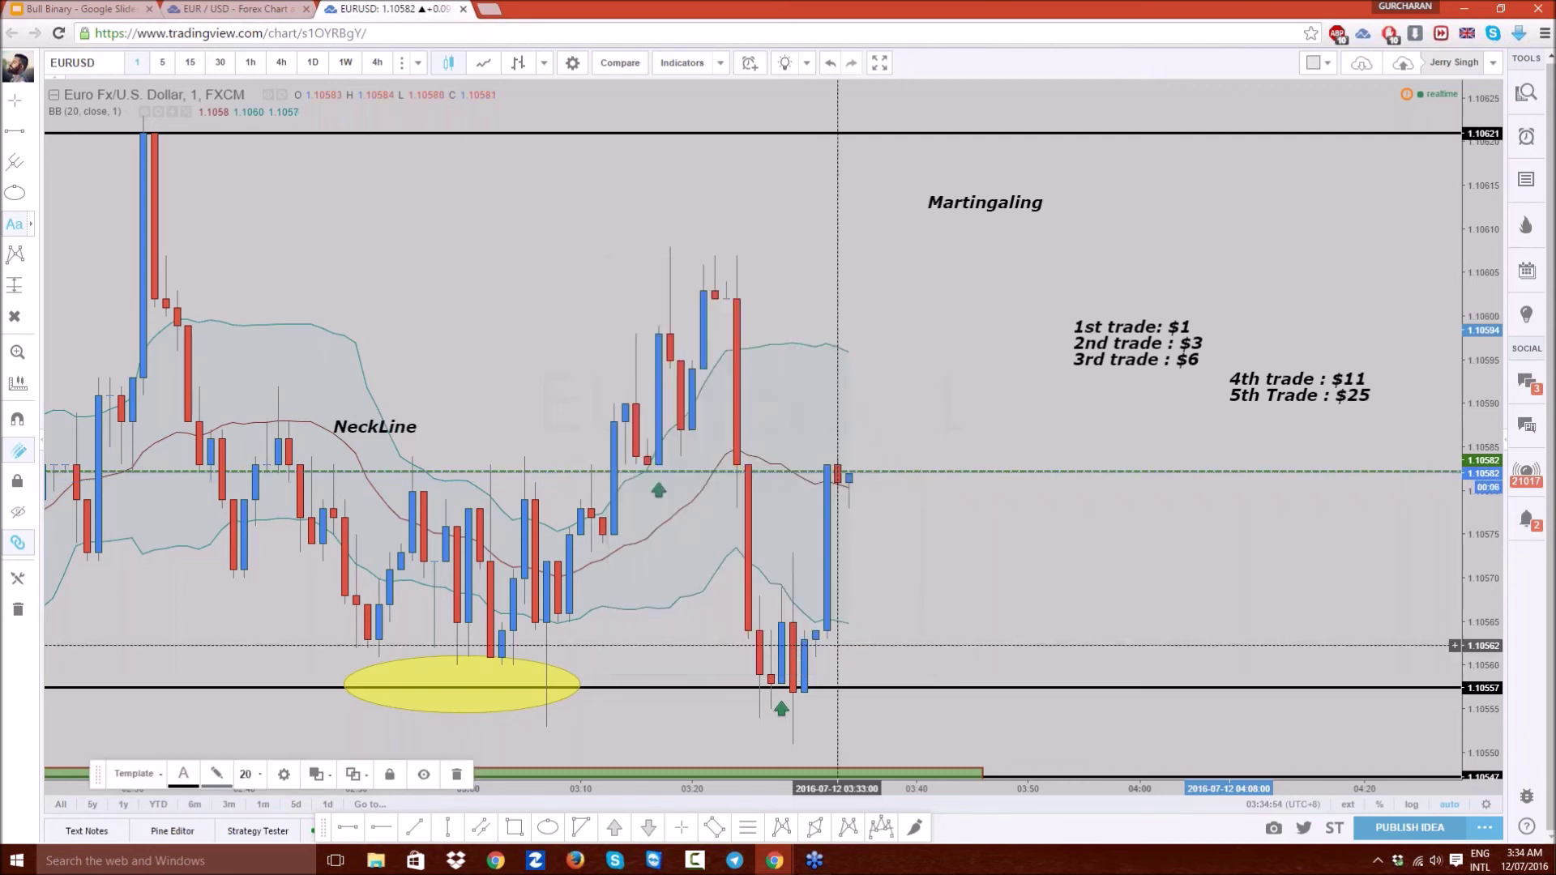
- Align the new note directly under the 3rd trade line and change its 5th trade amount to $27
{"action": "left_click_drag", "start_coordinate": [1240, 392], "coordinate": [1086, 397]}
{"action": "left_click", "coordinate": [1006, 404]}
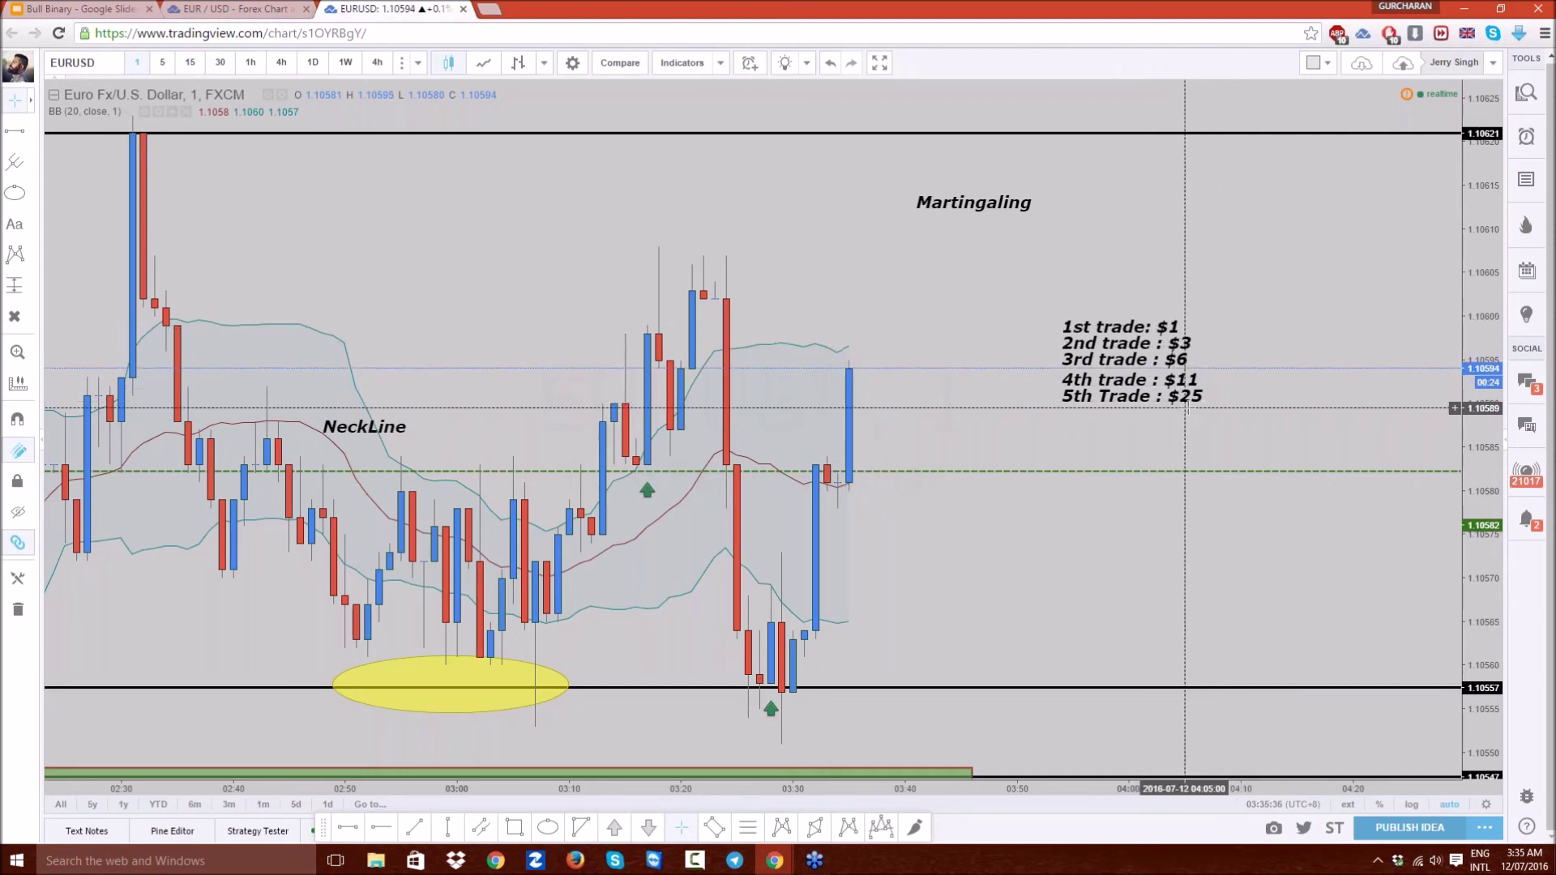
{"action": "double_click", "coordinate": [1195, 397]}
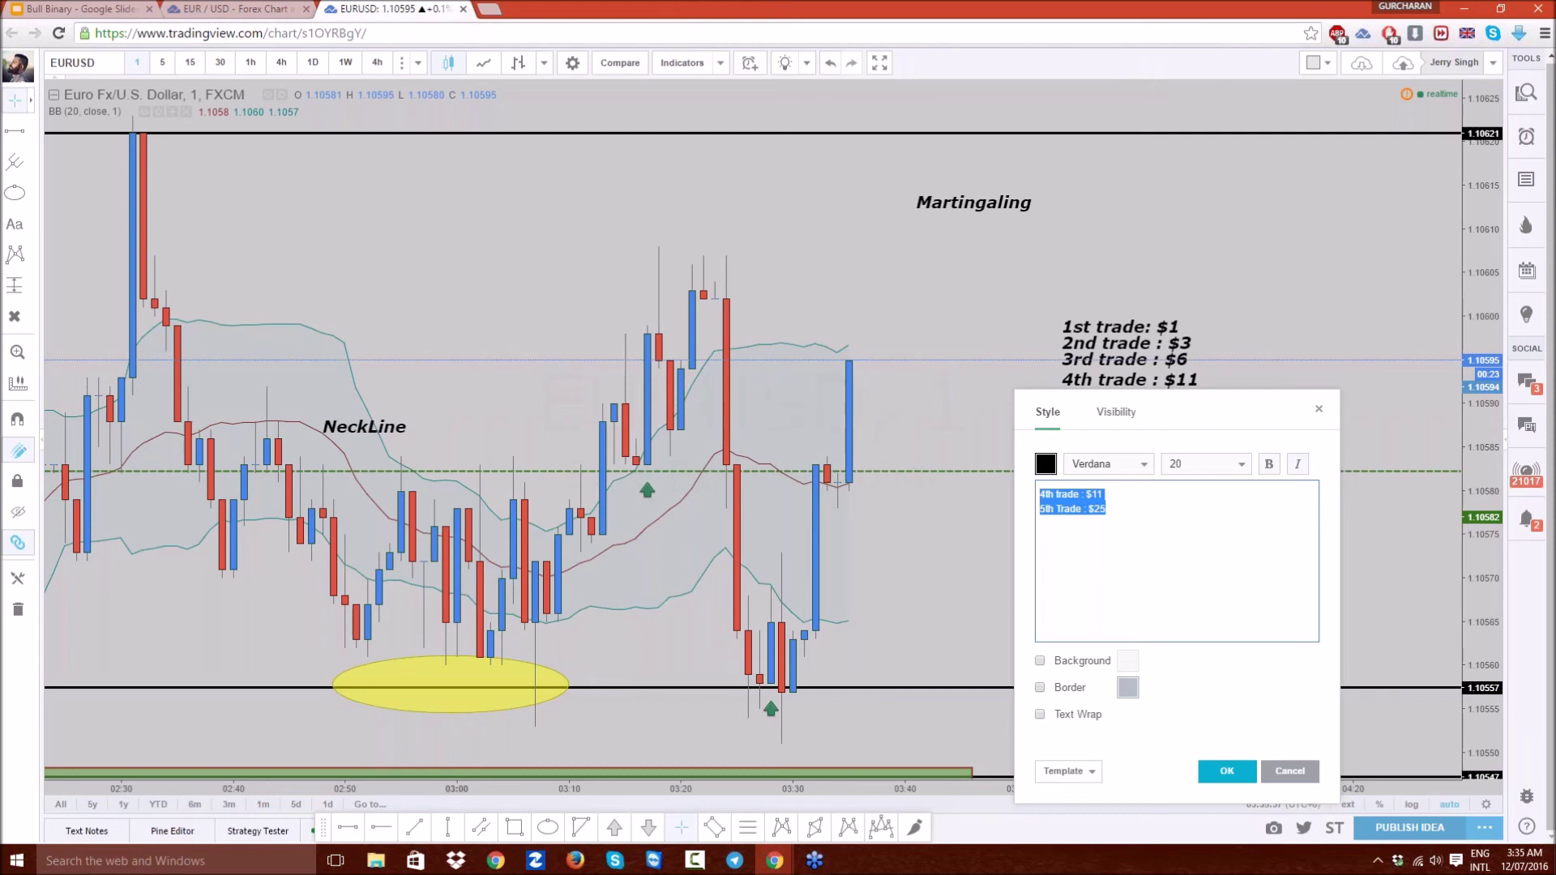
{"action": "left_click", "coordinate": [1111, 511]}
{"action": "key", "text": "BackSpace"}
{"action": "type", "text": "7"}
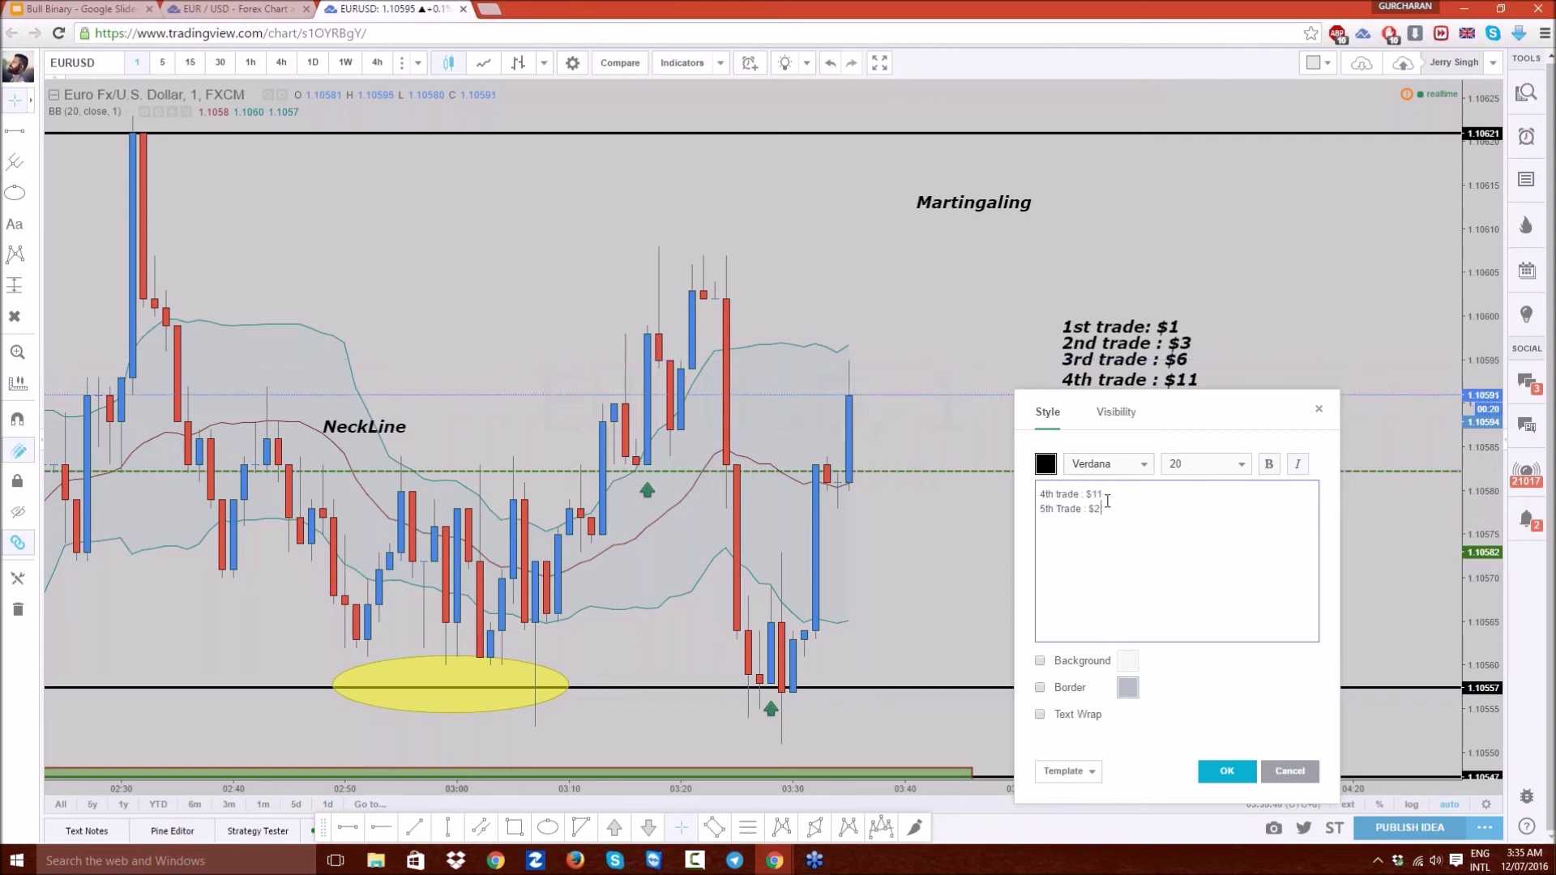
{"action": "left_click", "coordinate": [1228, 771]}
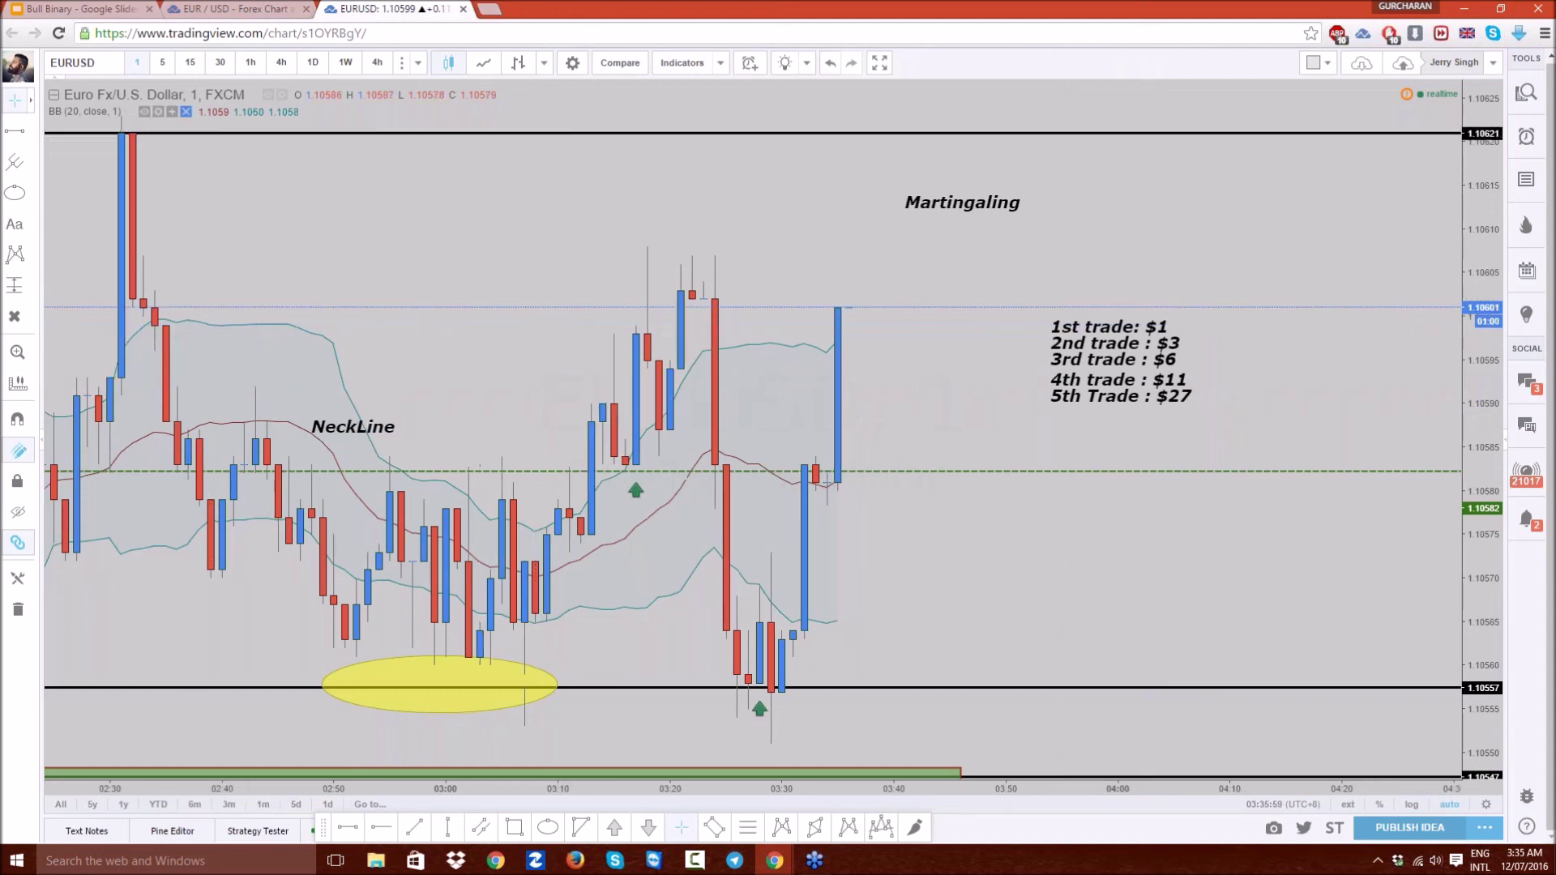
- Remove the Bollinger Bands indicator from the price chart
{"action": "left_click", "coordinate": [186, 111]}
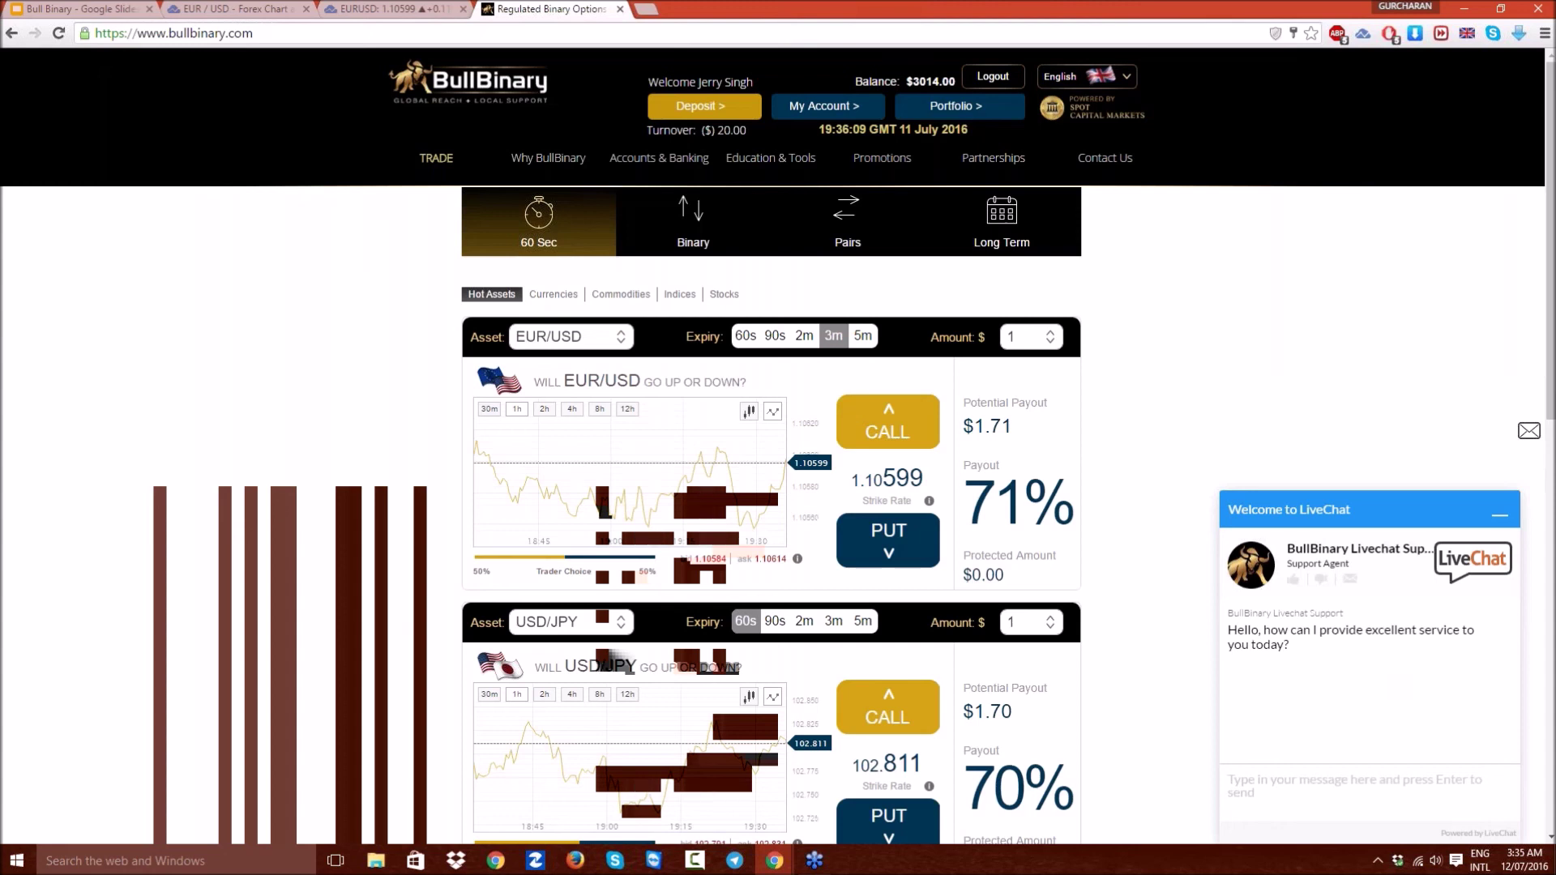
- Minimize the live chat on the BullBinary page and check the EUR/USD trade amount options, leaving the amount at 1
{"action": "left_click", "coordinate": [1500, 514]}
{"action": "left_click", "coordinate": [1050, 339]}
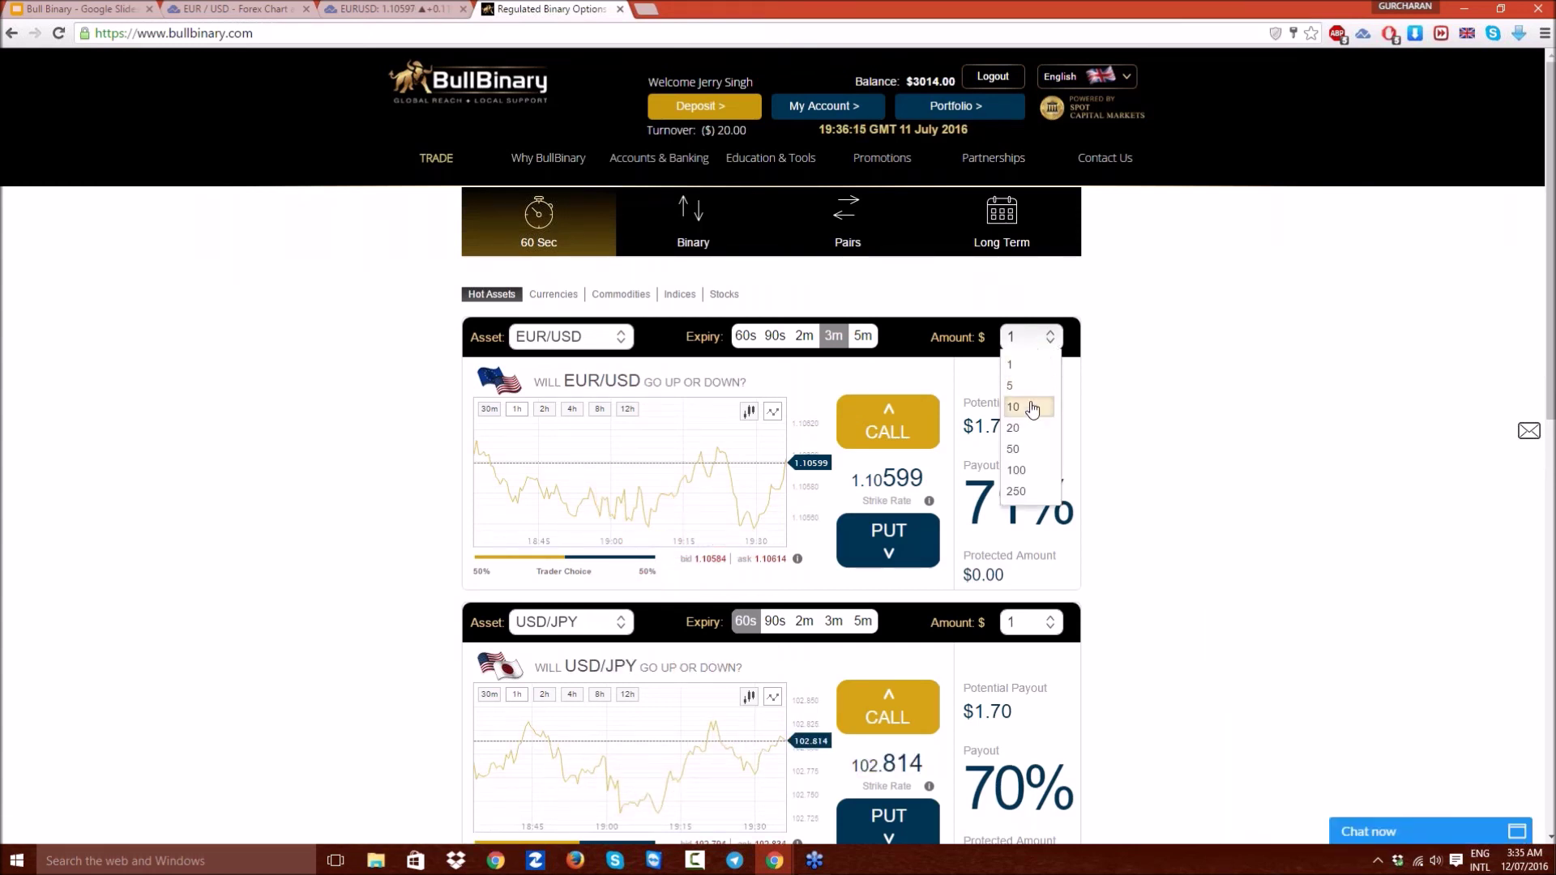
{"action": "left_click", "coordinate": [1053, 339]}
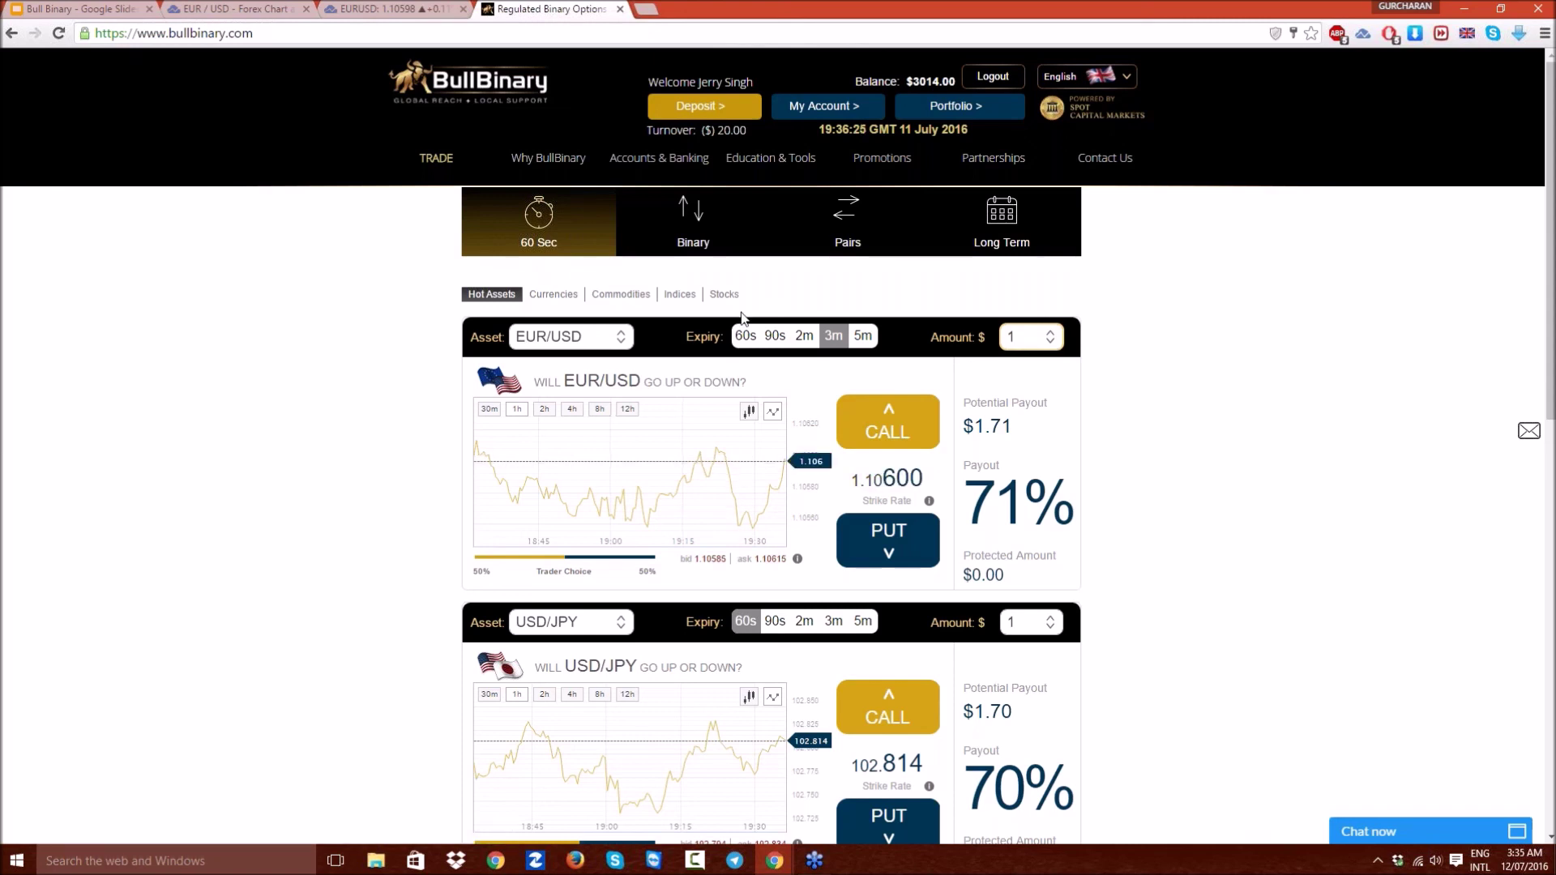
- Leave the BullBinary trading page and switch to the Bull Binary presentation in Google Slides
{"action": "left_click_drag", "start_coordinate": [558, 9], "coordinate": [1555, 244]}
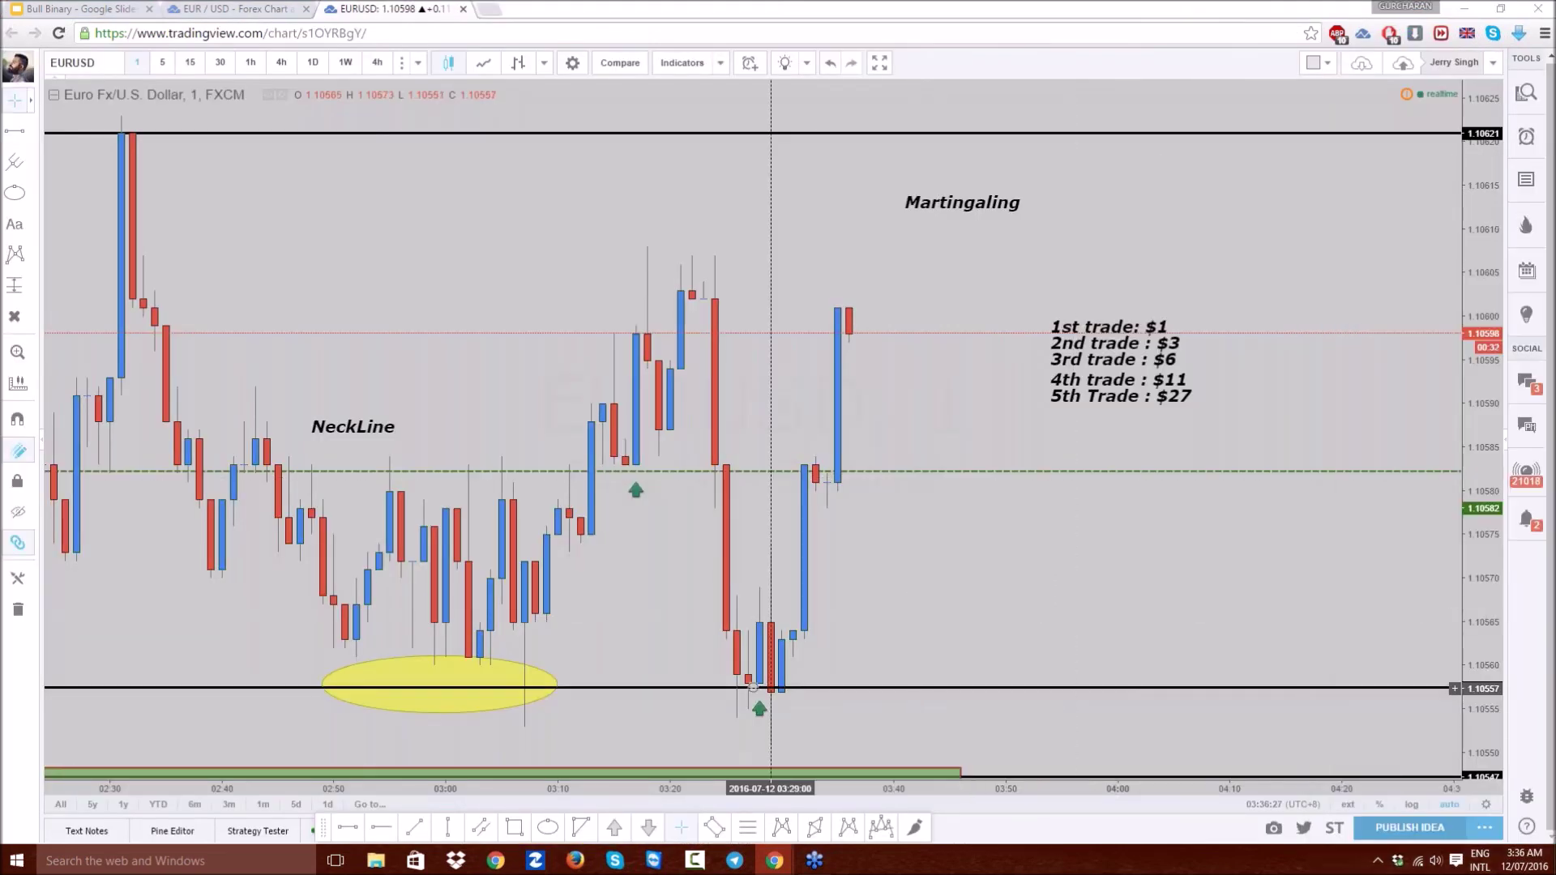
{"action": "left_click", "coordinate": [122, 6]}
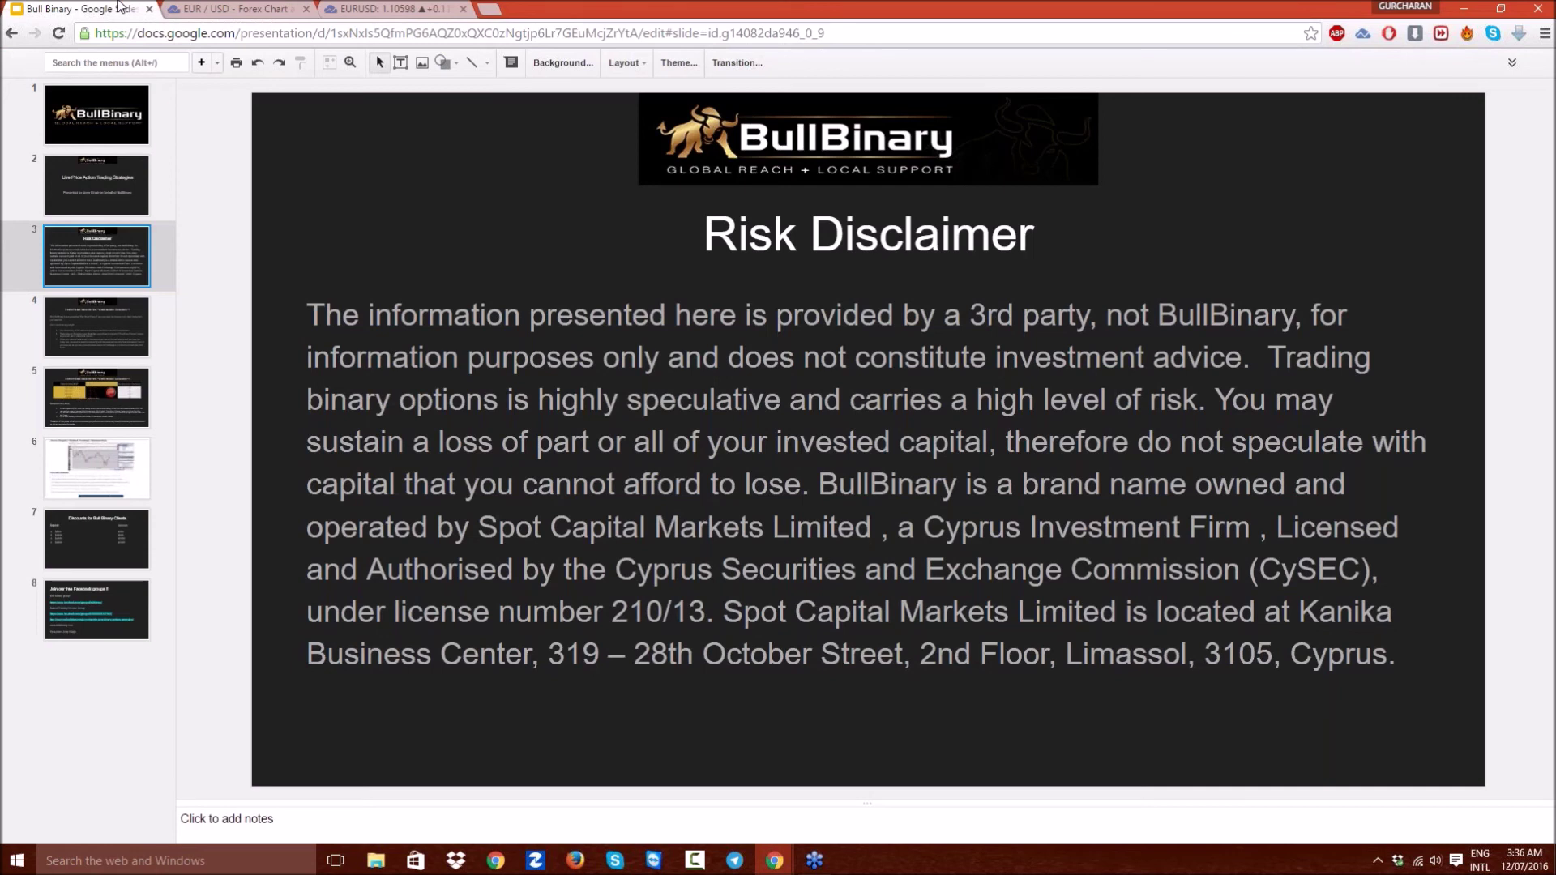